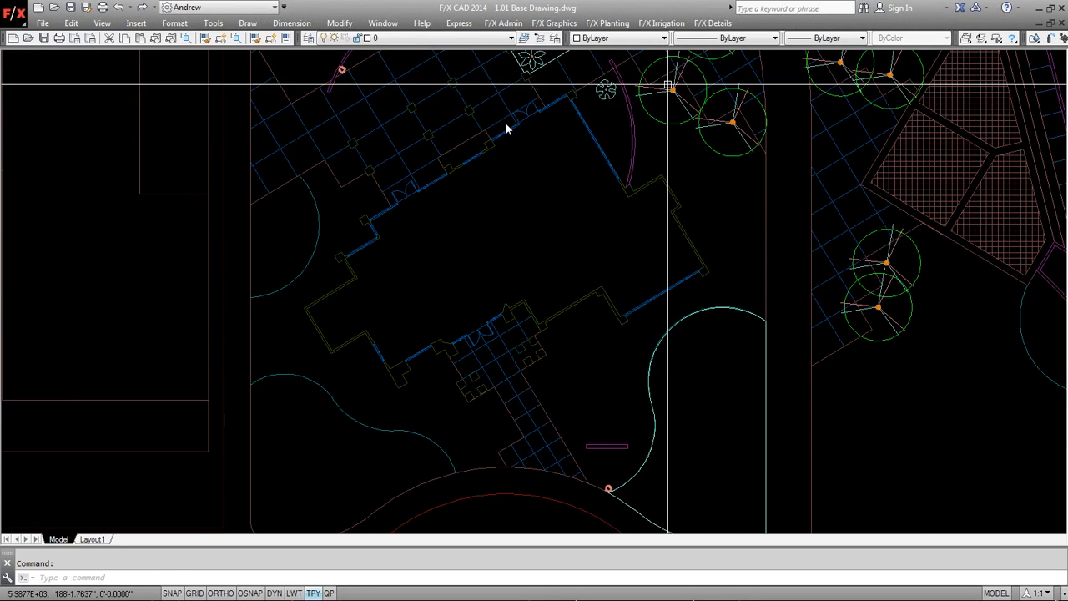
scroll(527, 206, down, 2)
middle_drag(483, 216, 483, 216)
scroll(501, 200, up, 4)
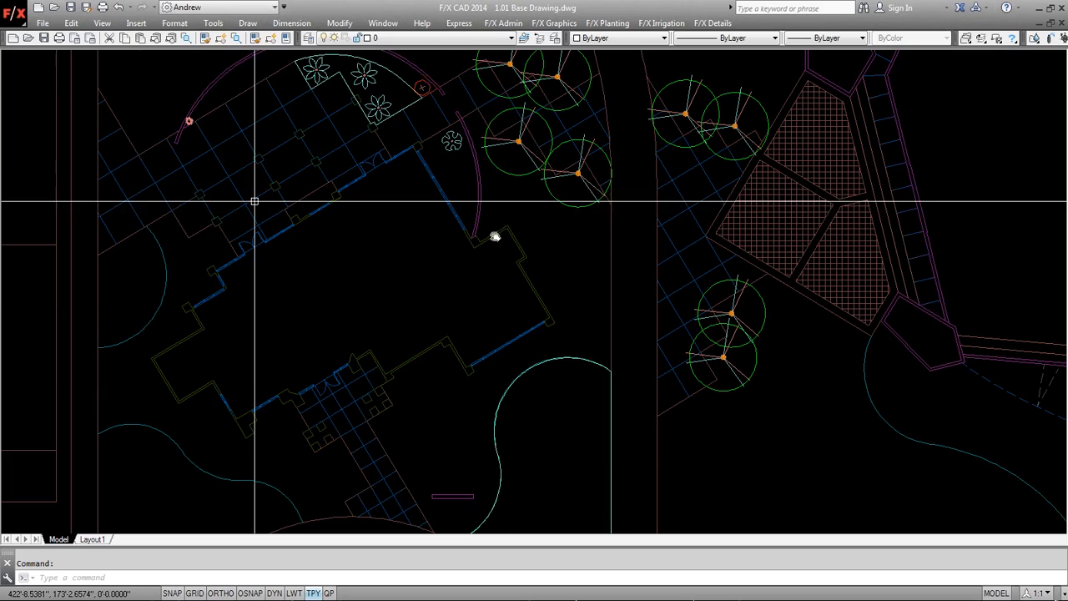
middle_drag(586, 239, 589, 259)
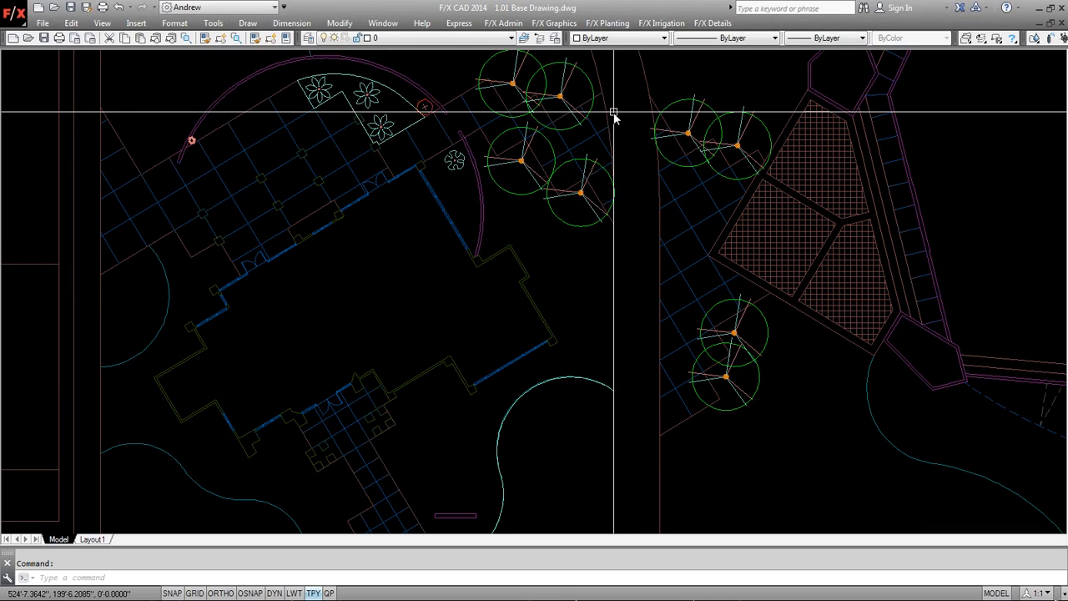
click(599, 24)
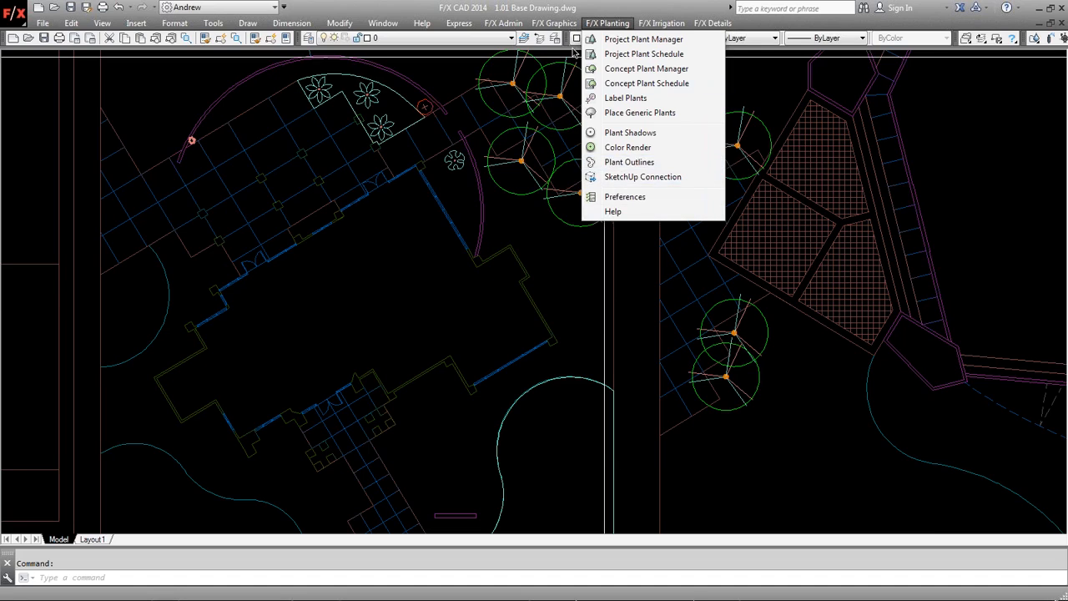
mouse_move(554, 24)
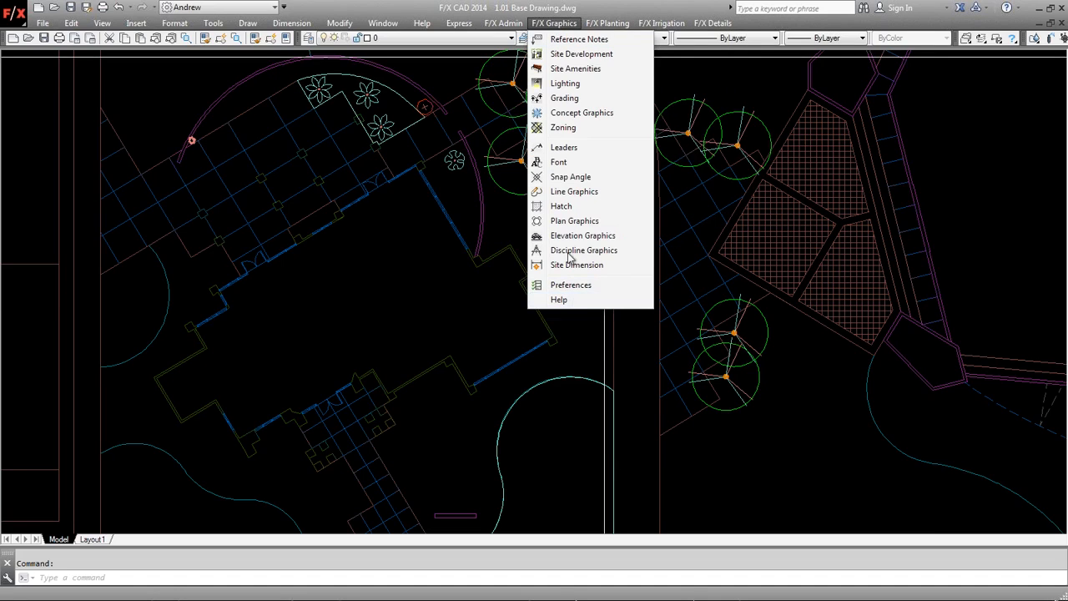
Open the F/X Admin help documentation, enlarge its window and review the Getting Started topics and documentation categories.
click(503, 24)
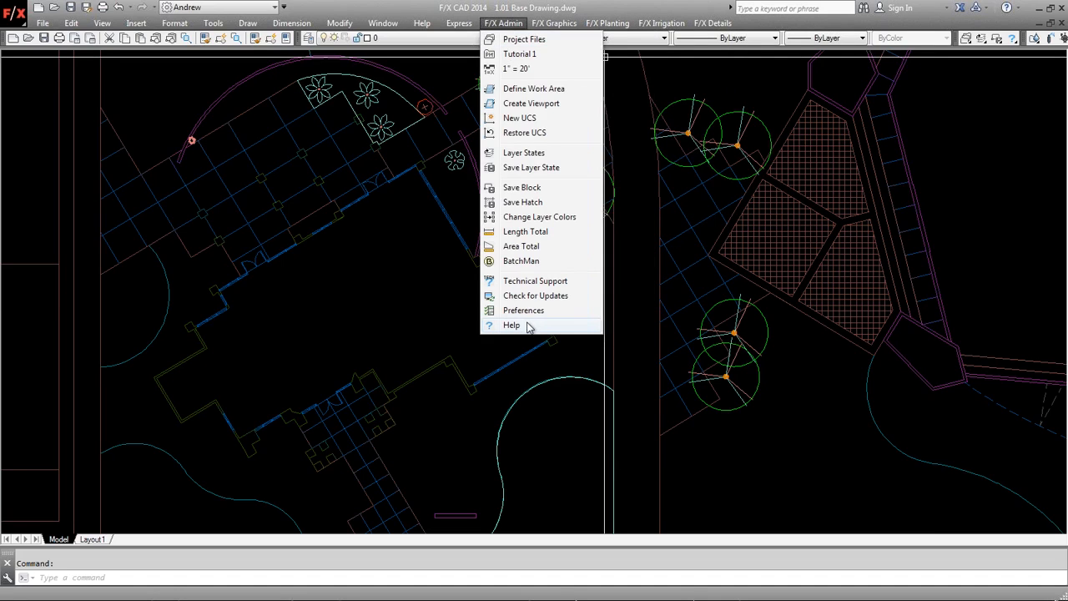
click(528, 325)
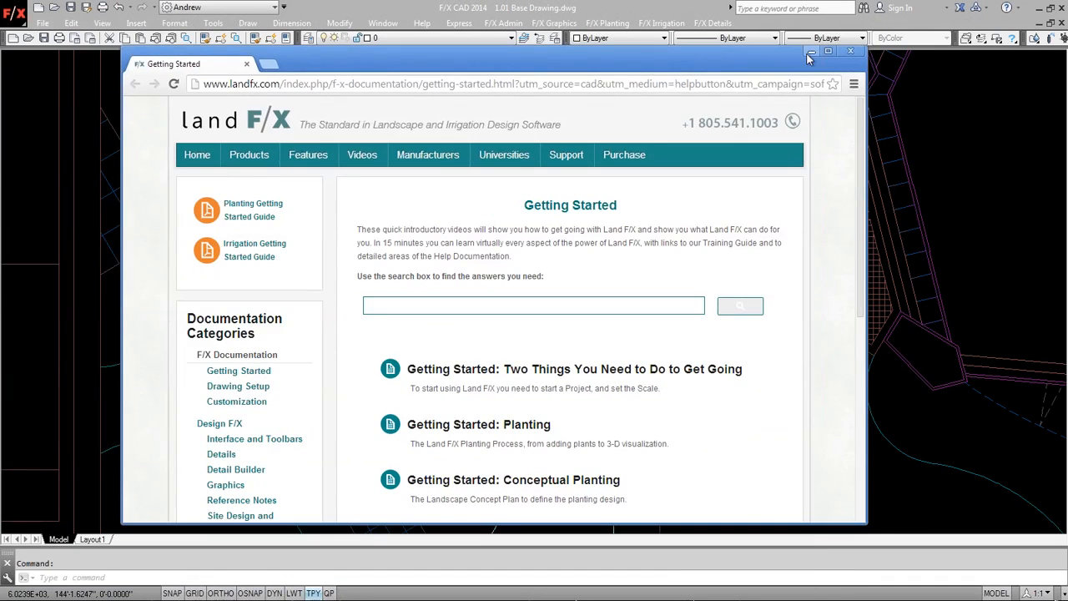
click(827, 52)
mouse_move(594, 91)
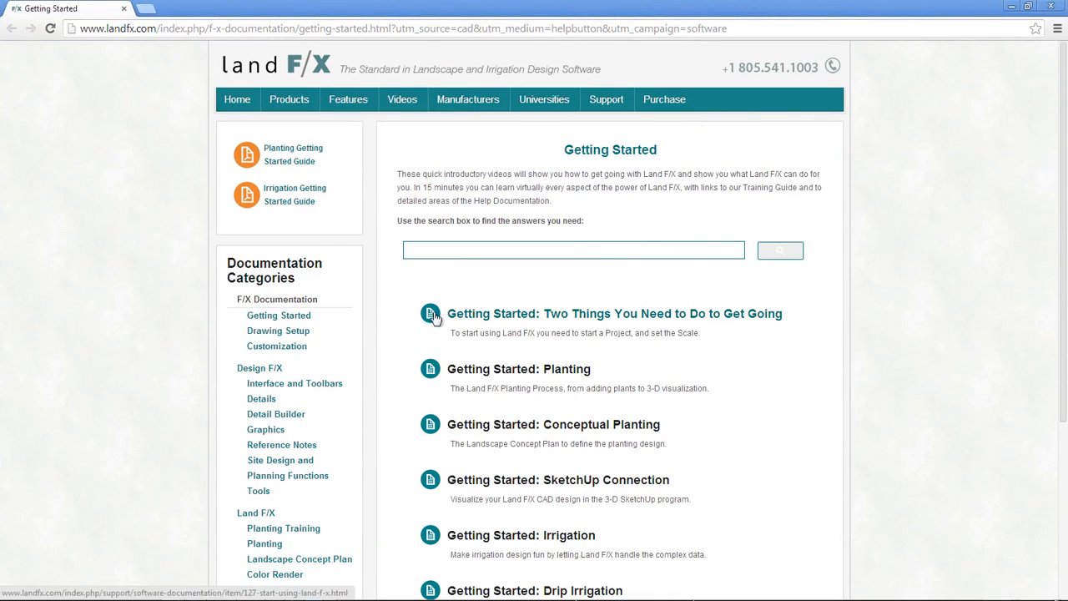
scroll(422, 314, down, 1)
scroll(362, 309, down, 1)
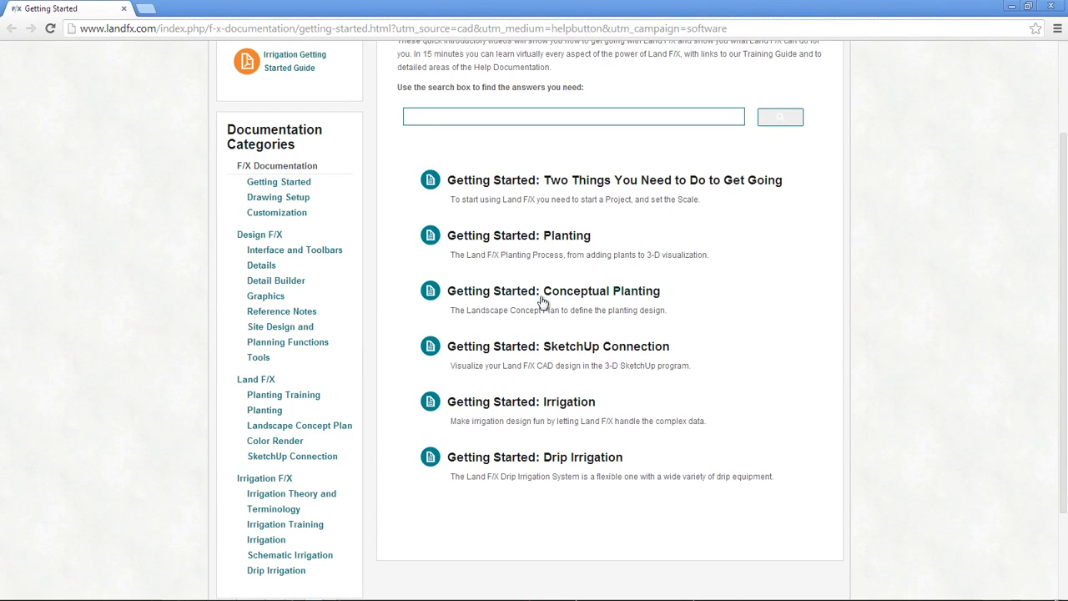
scroll(409, 305, up, 2)
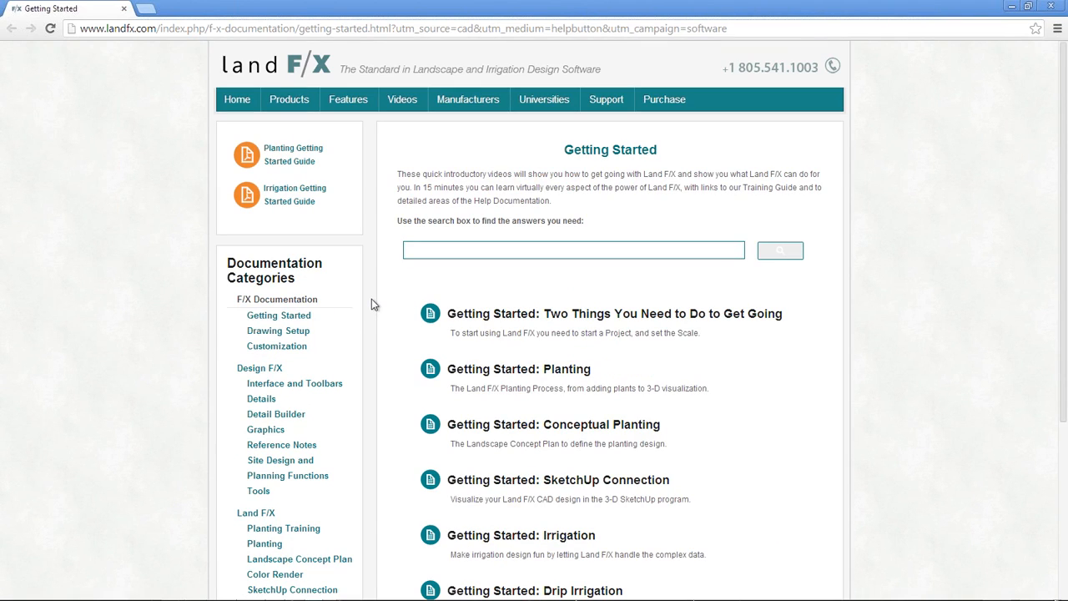
scroll(371, 305, down, 4)
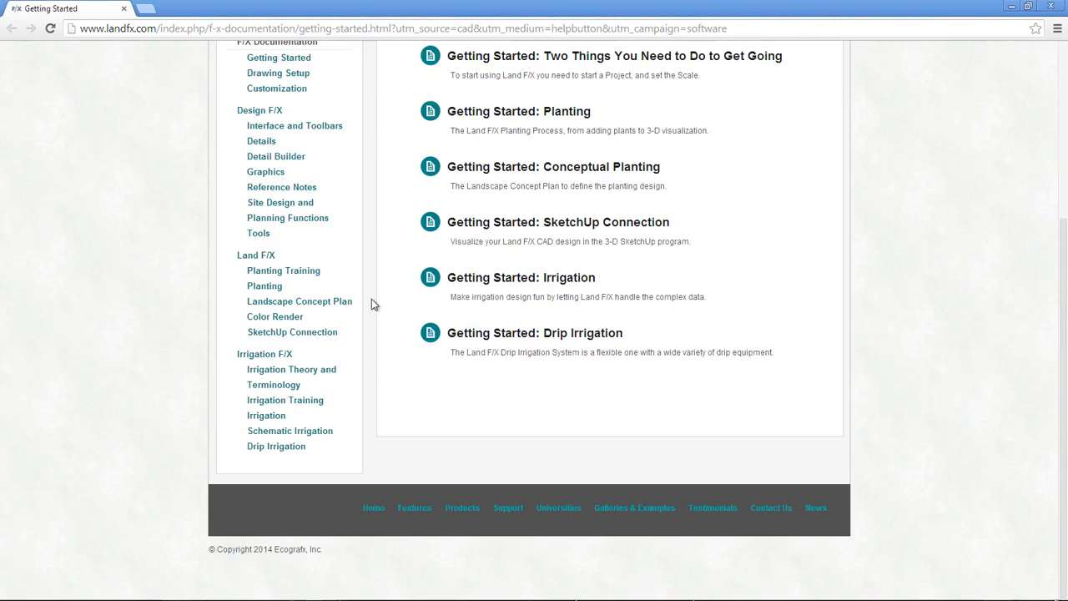
Open the Planting section of the documentation and look through its list of topics.
click(300, 301)
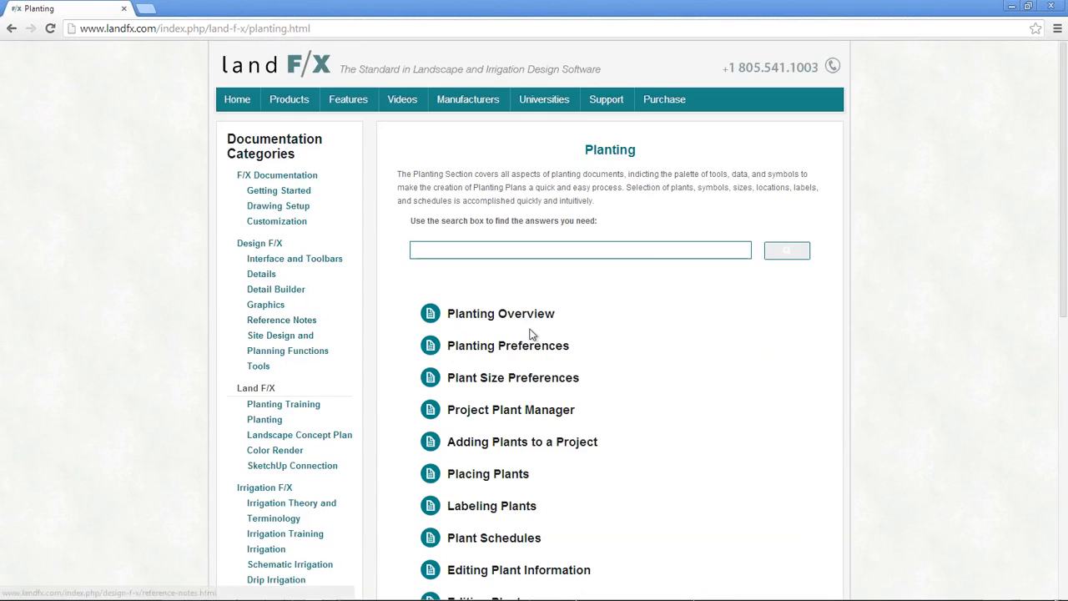
scroll(496, 340, down, 2)
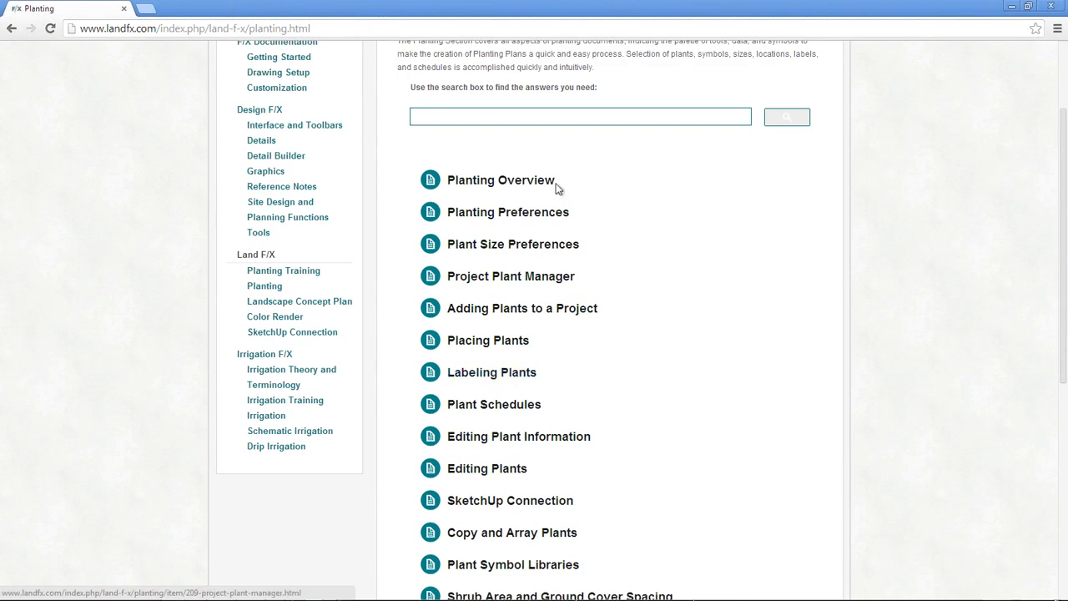
scroll(539, 275, up, 2)
Search the documentation for "planting", look through the results and close the help site.
click(525, 253)
text(planting)
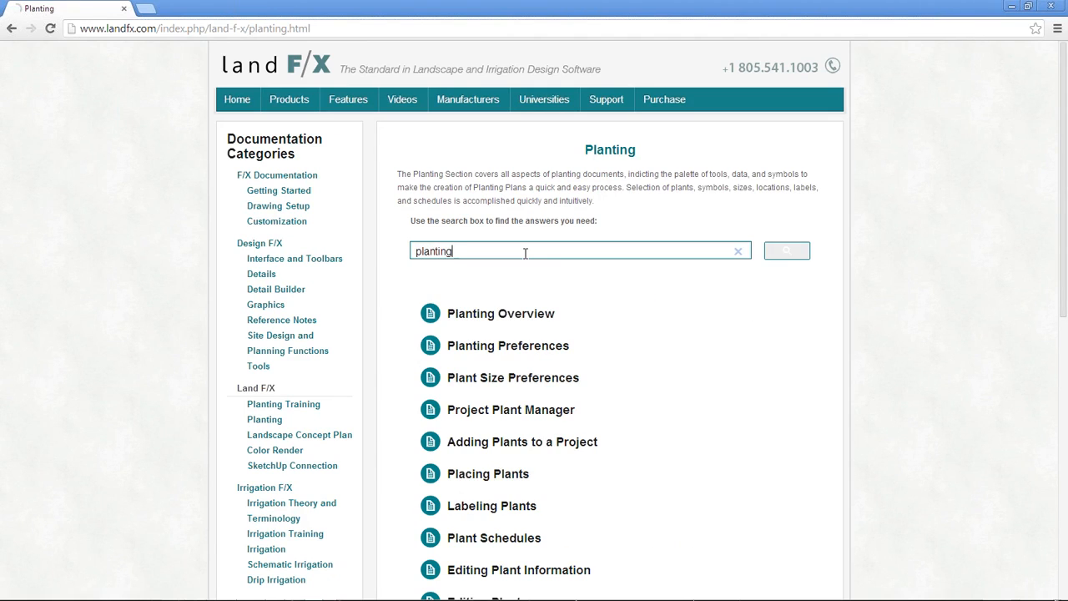
key(Return)
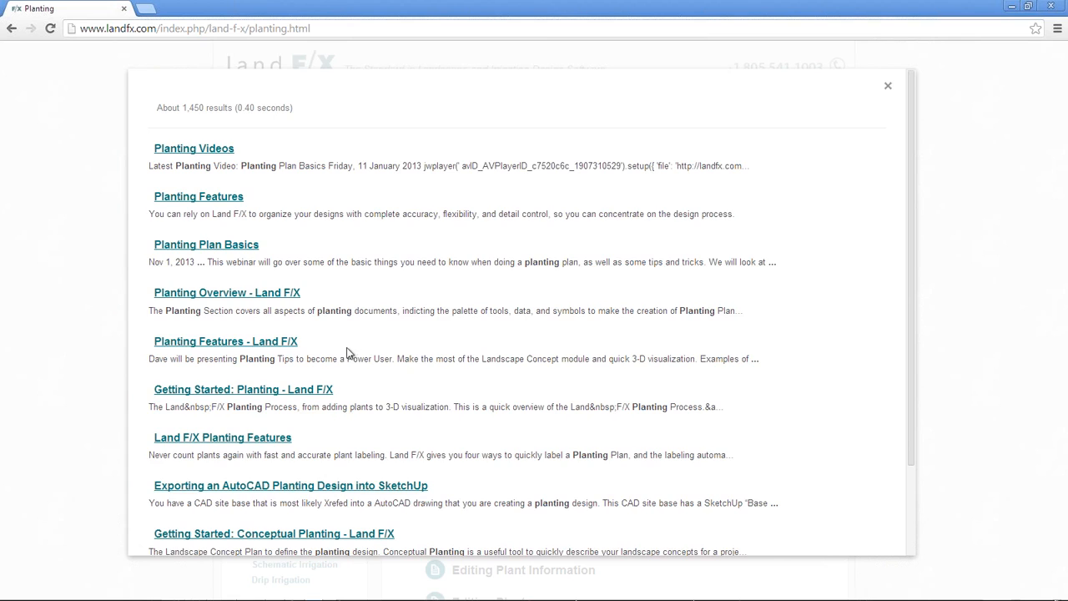
scroll(348, 353, down, 1)
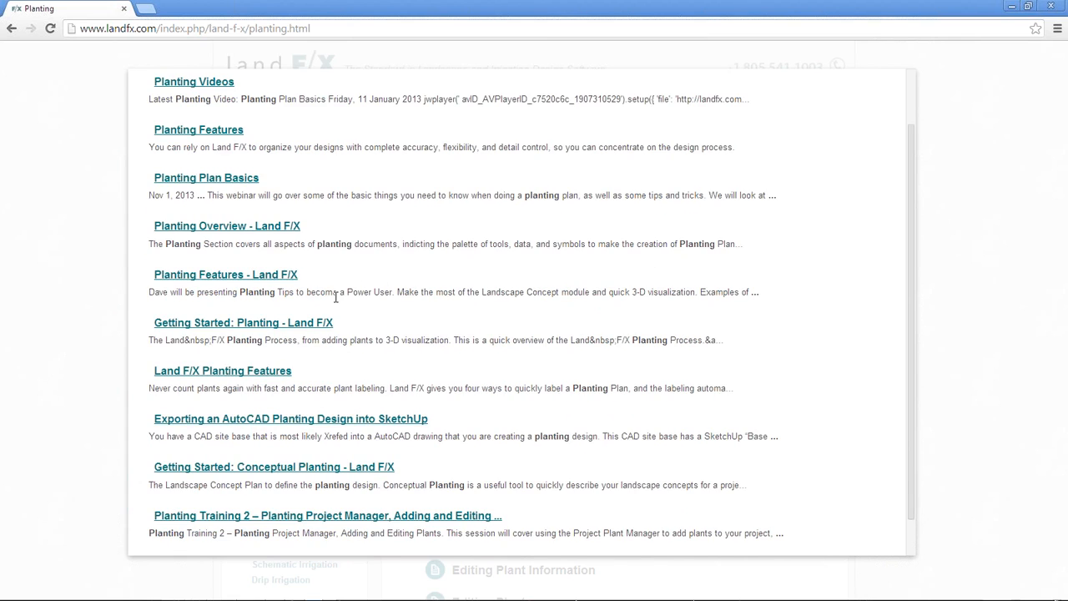
scroll(333, 296, up, 1)
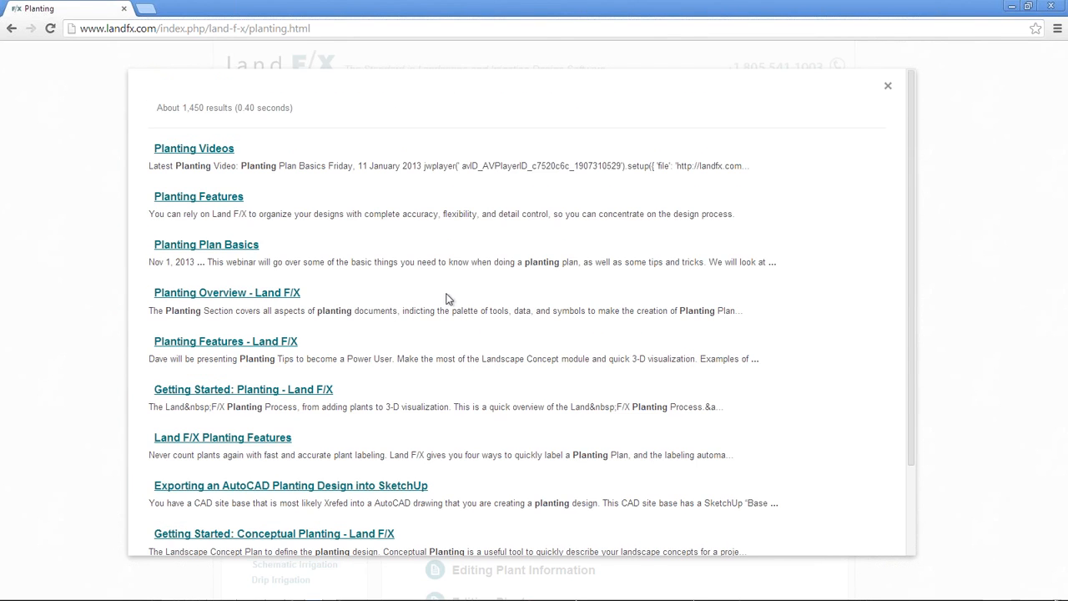
click(886, 88)
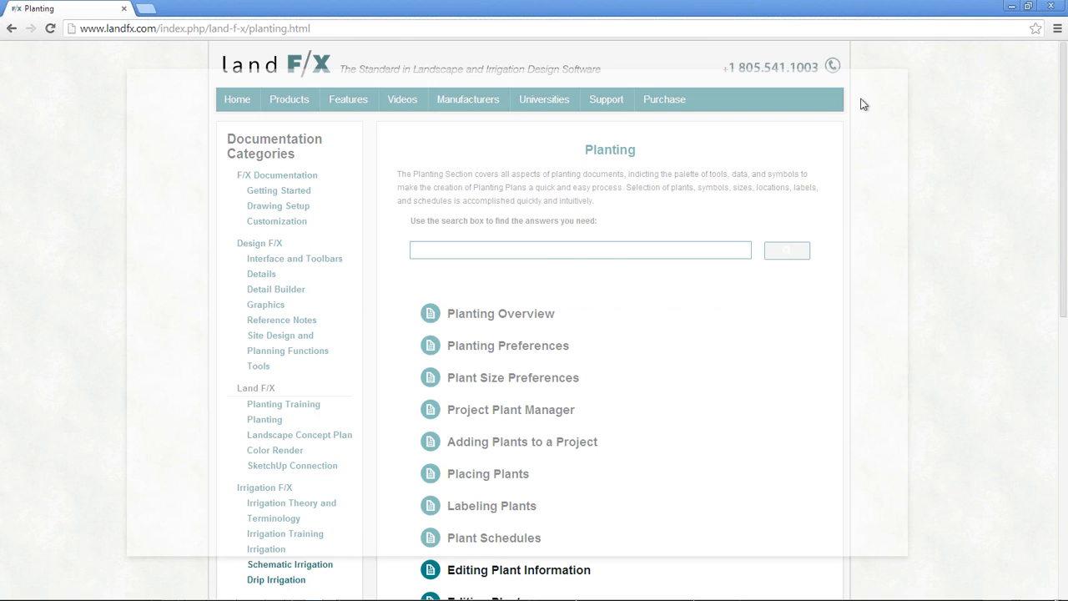
click(463, 255)
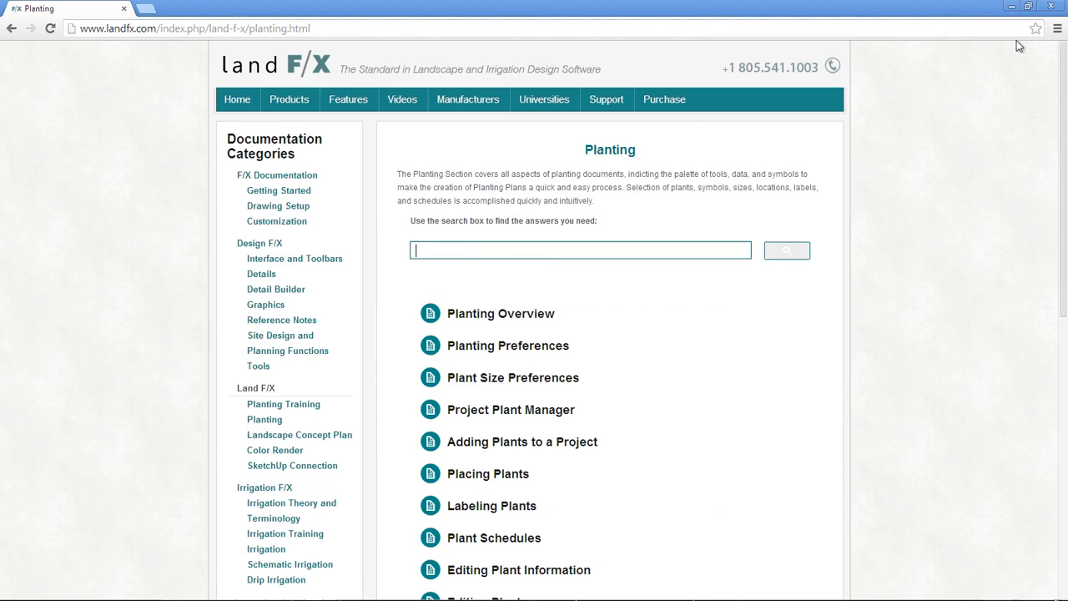
click(1053, 8)
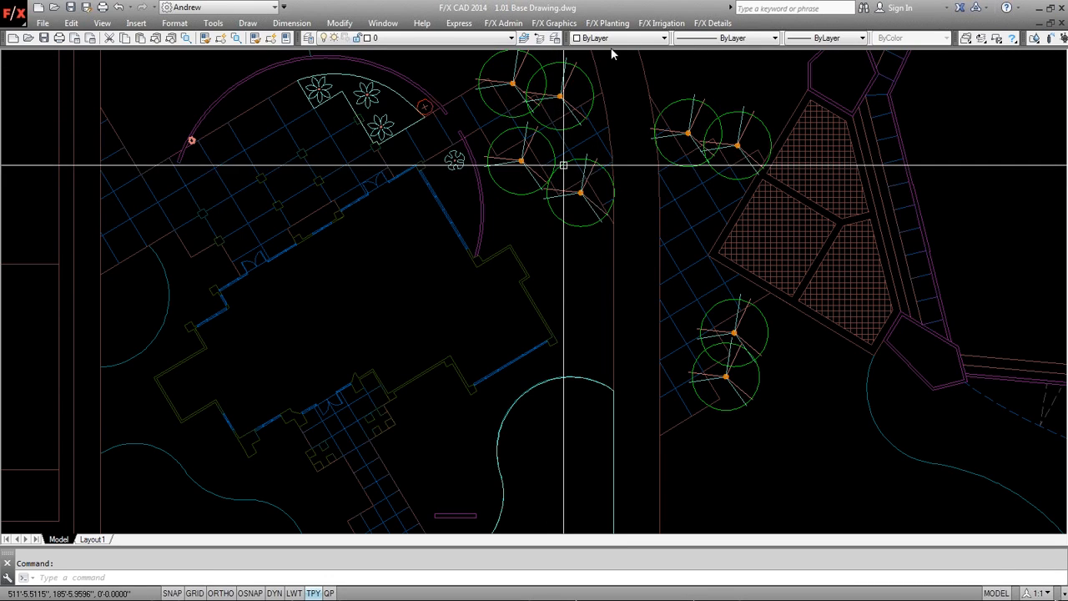
Open a new Technical Support ticket form, dismissing the offer to copy the DWG to the Desktop, and close the form.
click(511, 24)
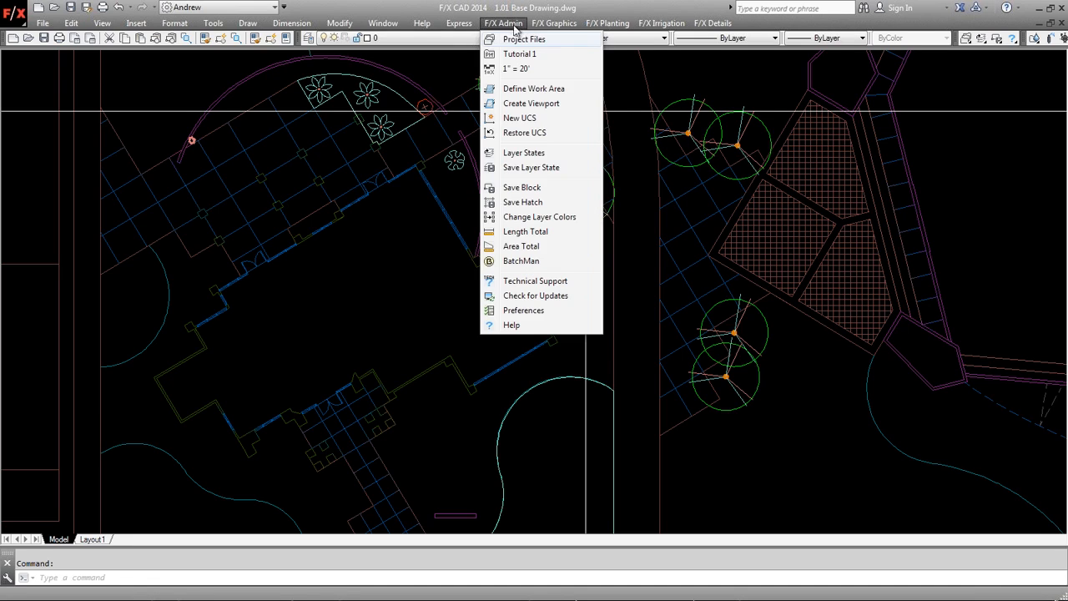
click(552, 286)
drag(513, 276, 510, 257)
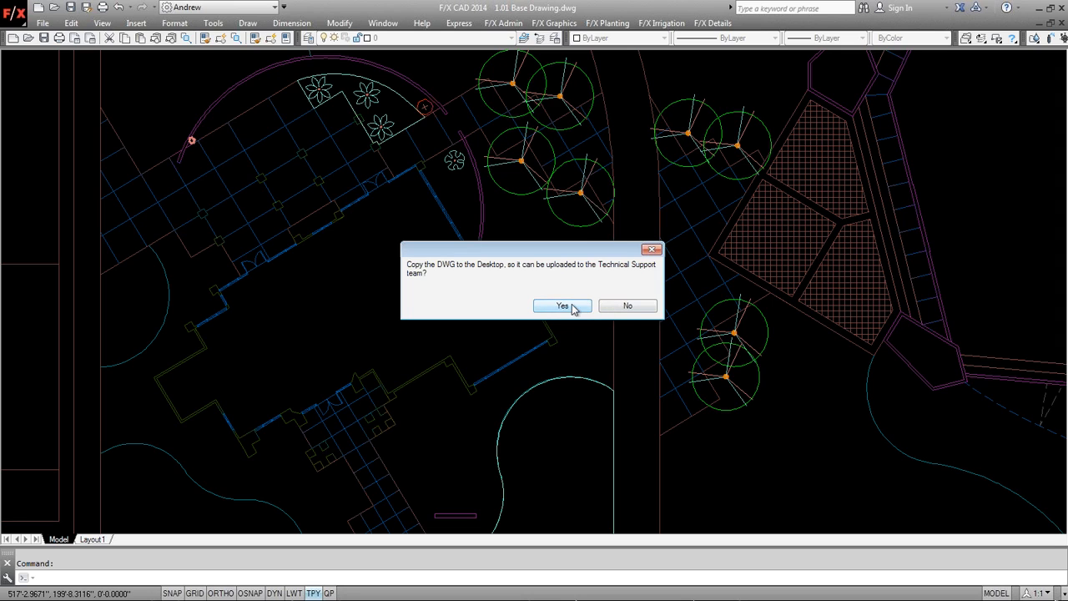
click(650, 248)
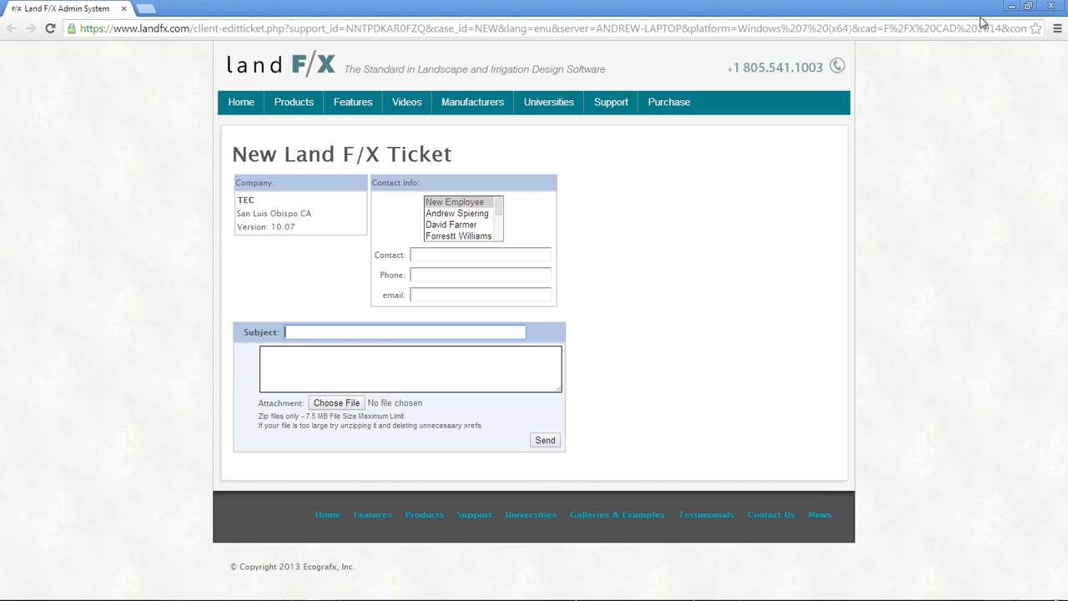
click(1047, 8)
Turn on the Label Plants toolbar with its position reset and move it fully into the drawing area.
scroll(586, 241, down, 2)
mouse_move(575, 242)
middle_down()
mouse_move(553, 242)
mouse_move(549, 209)
middle_up()
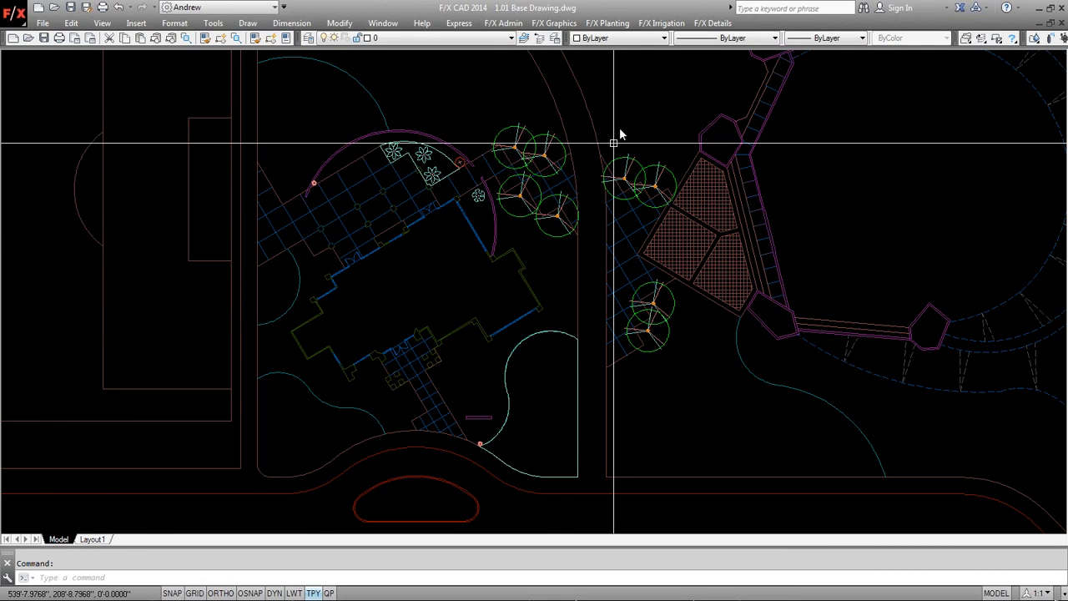
click(598, 25)
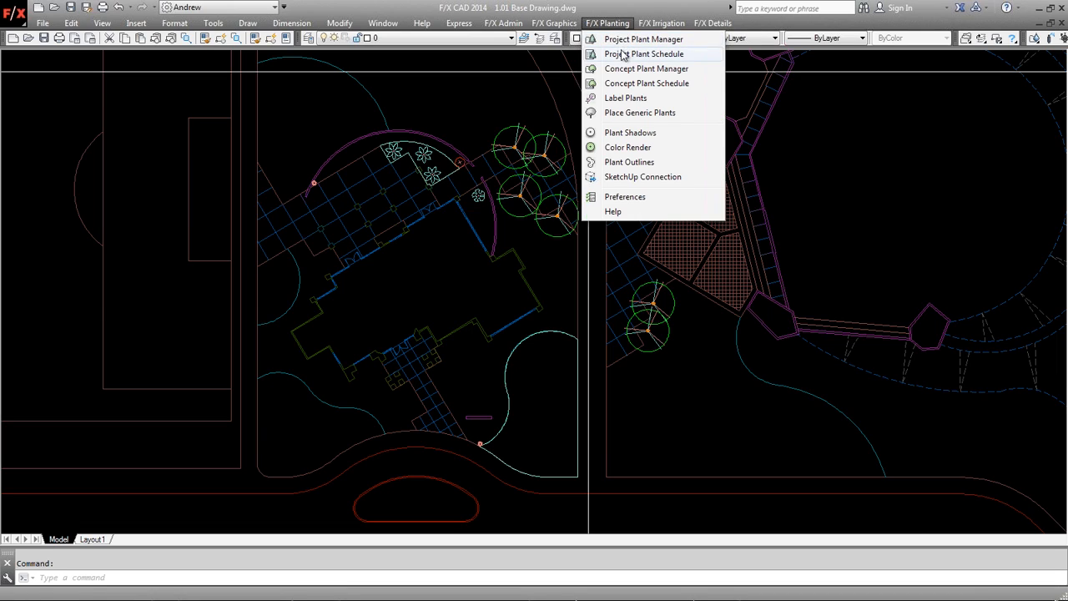
click(615, 97)
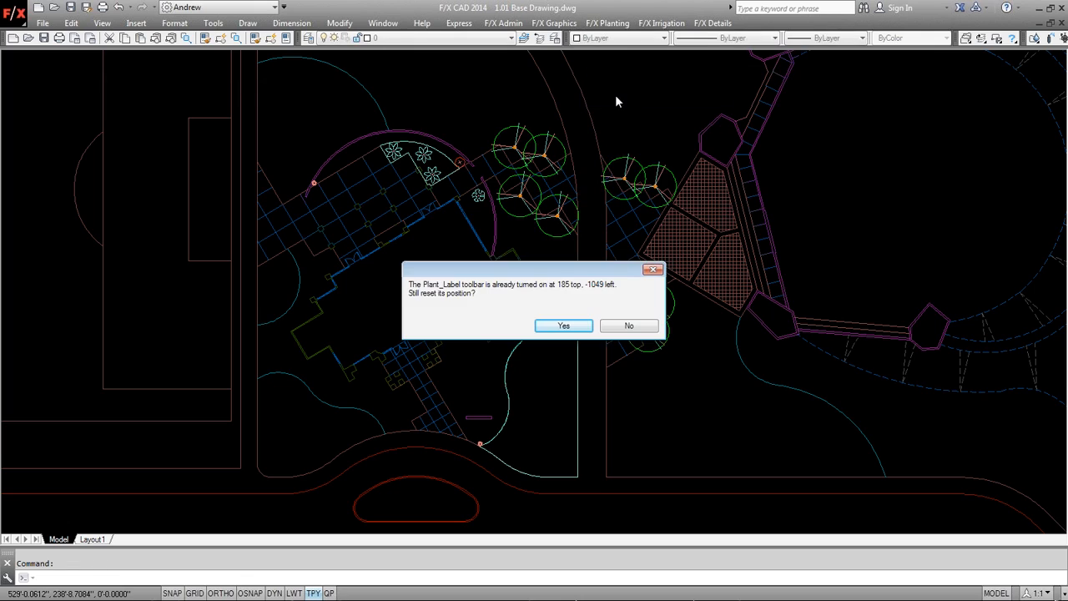
click(561, 326)
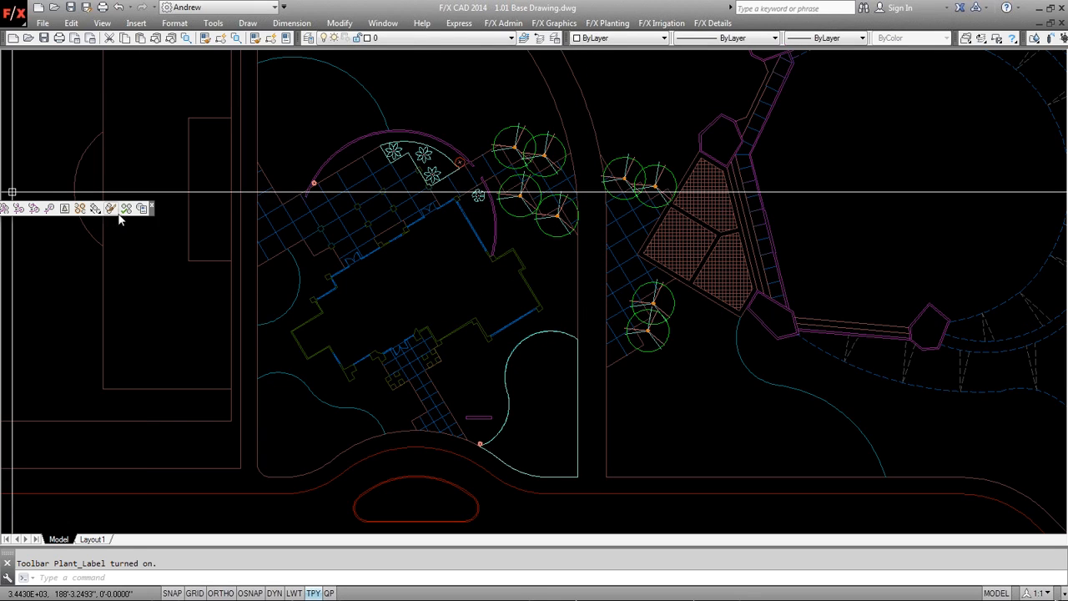
mouse_move(151, 208)
mouse_down()
mouse_move(272, 176)
mouse_move(302, 124)
mouse_up()
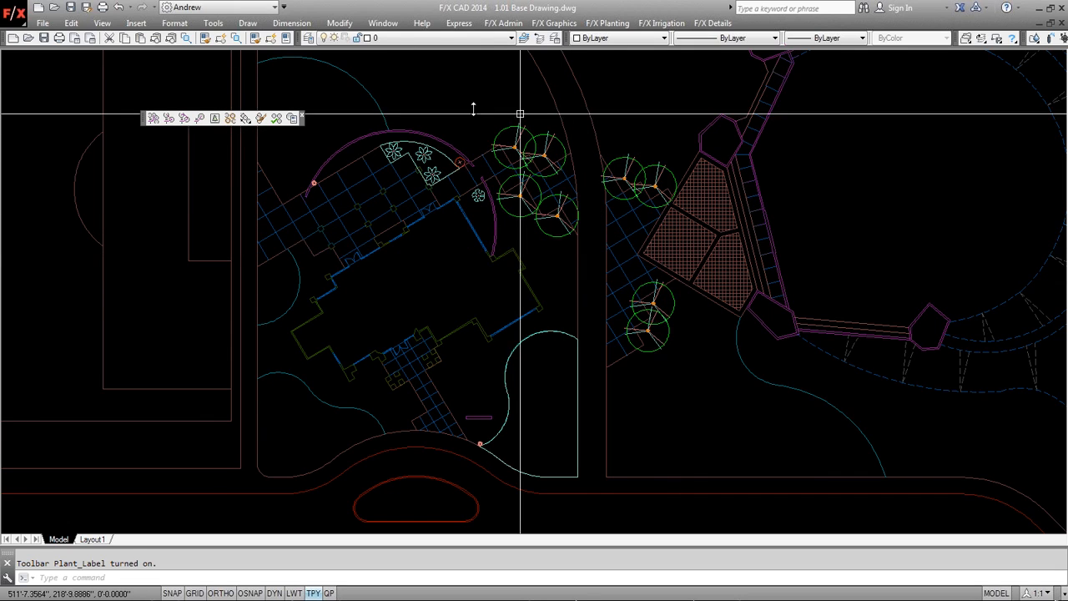
Create a new project numbered 2014-001 and named Planting Basics, without a template.
click(604, 23)
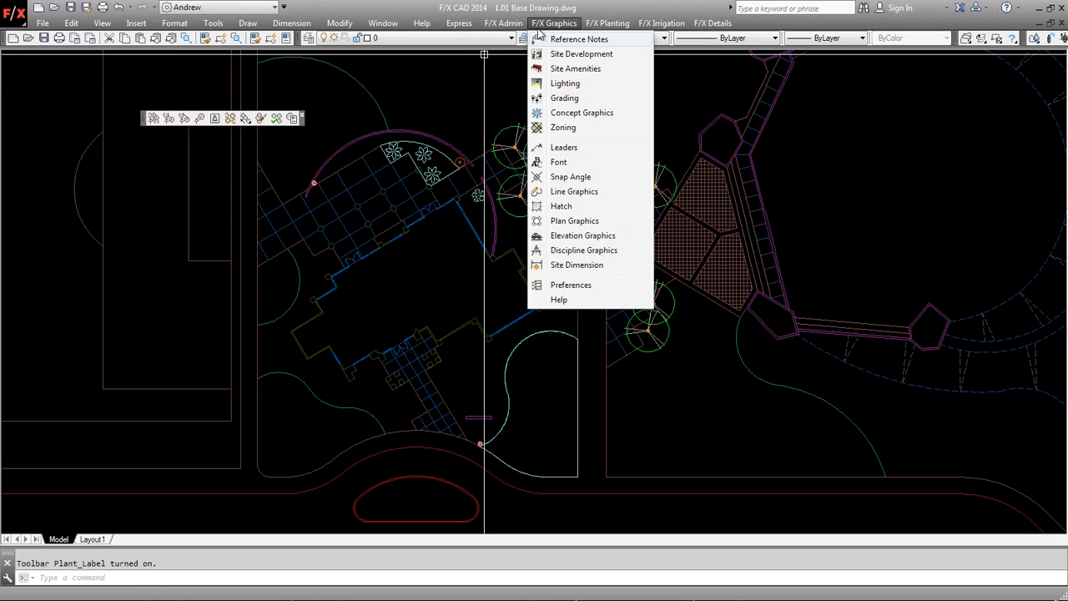
mouse_move(497, 31)
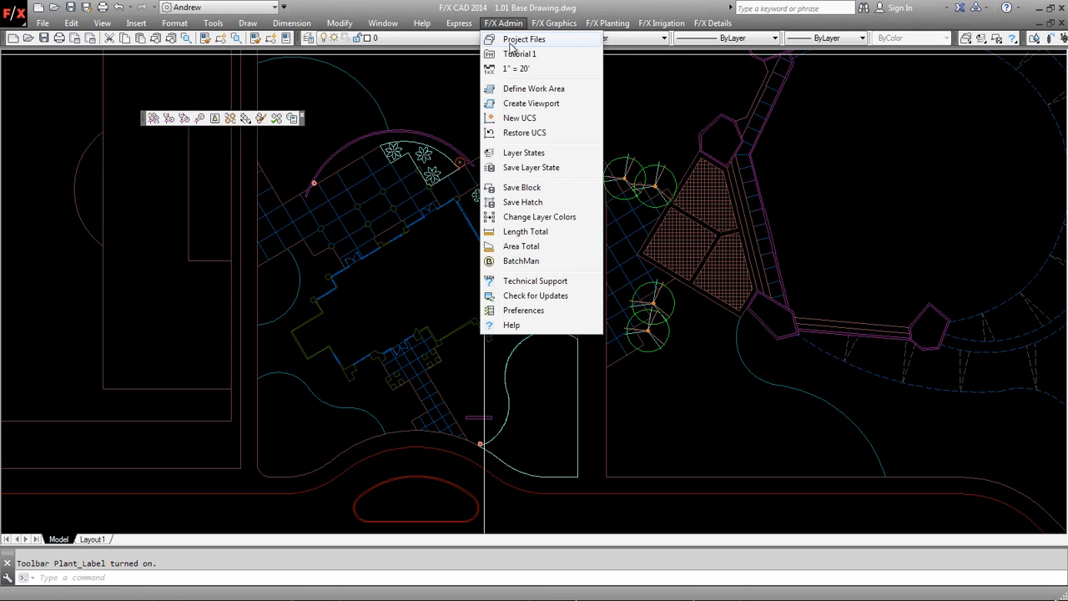
click(522, 39)
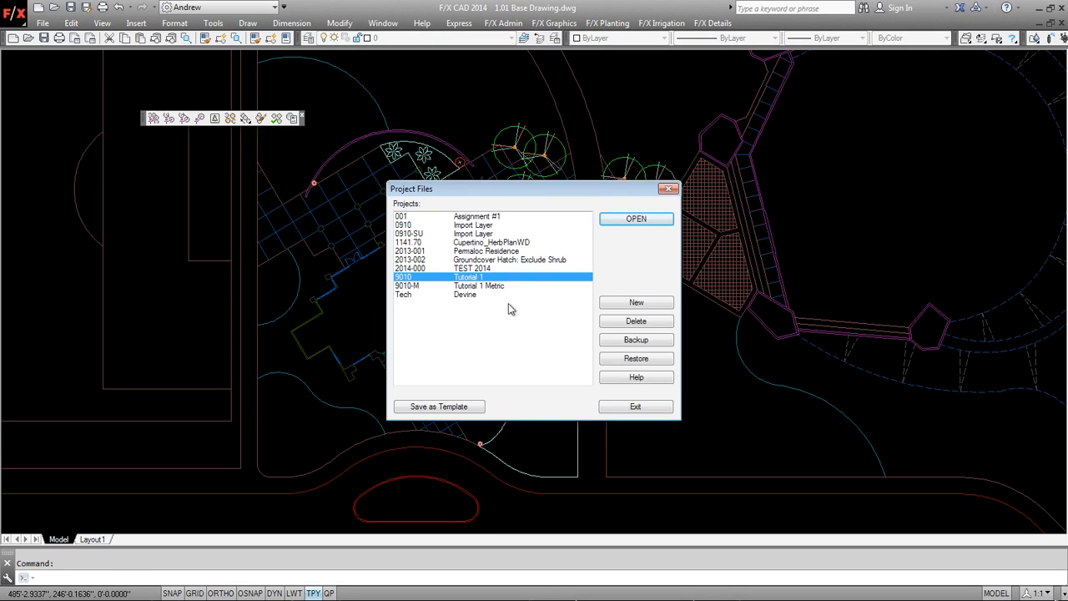
click(635, 303)
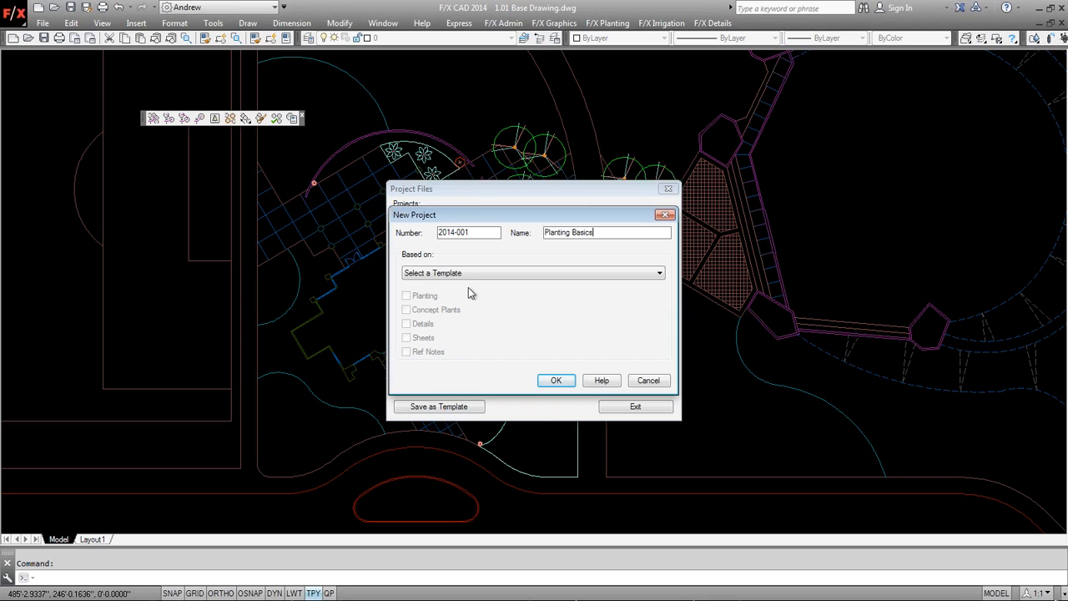
click(556, 380)
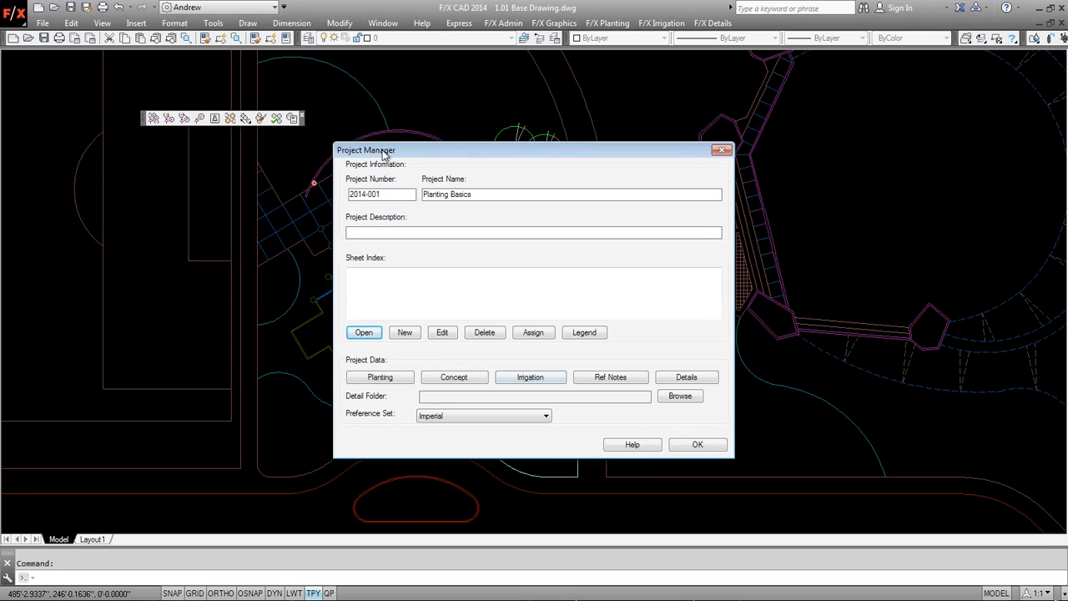
Open the Planting data of the Planting Basics project, repositioning the dialogs to uncover more of the drawing.
drag(443, 151, 448, 71)
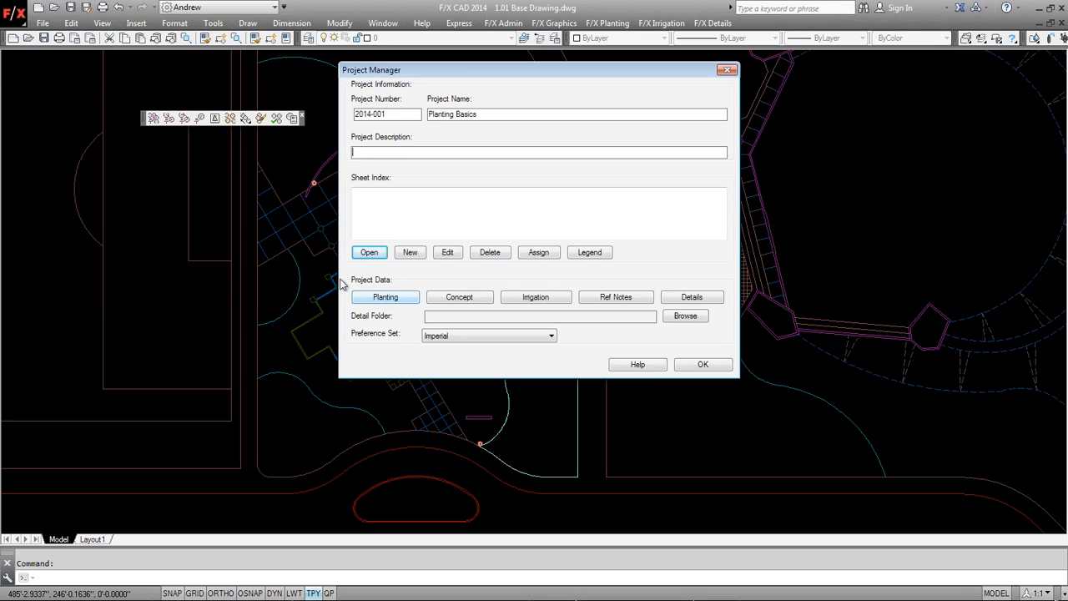
click(390, 303)
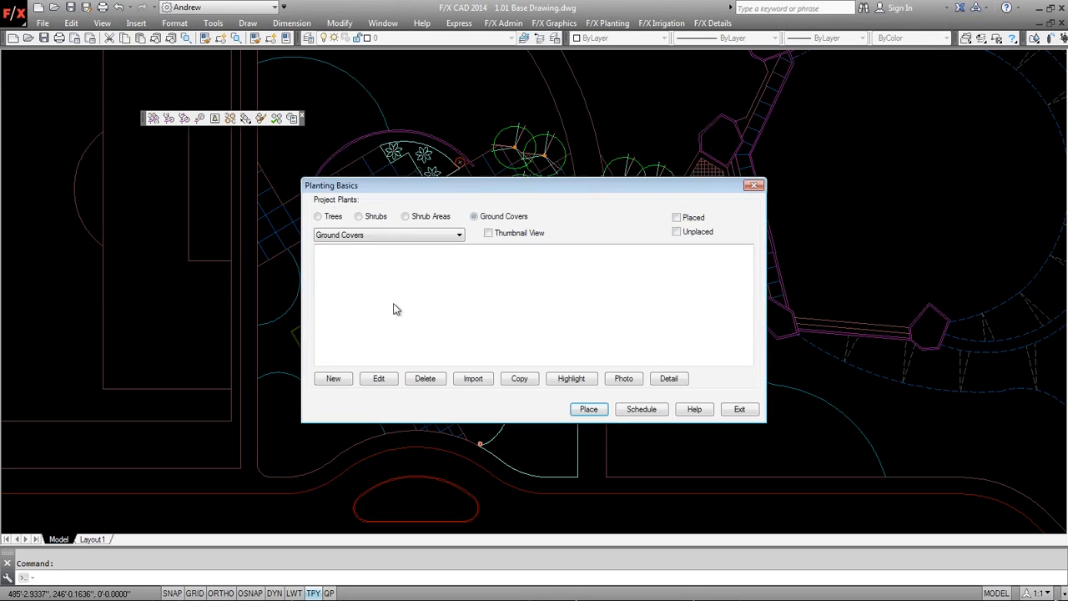
drag(575, 179, 607, 80)
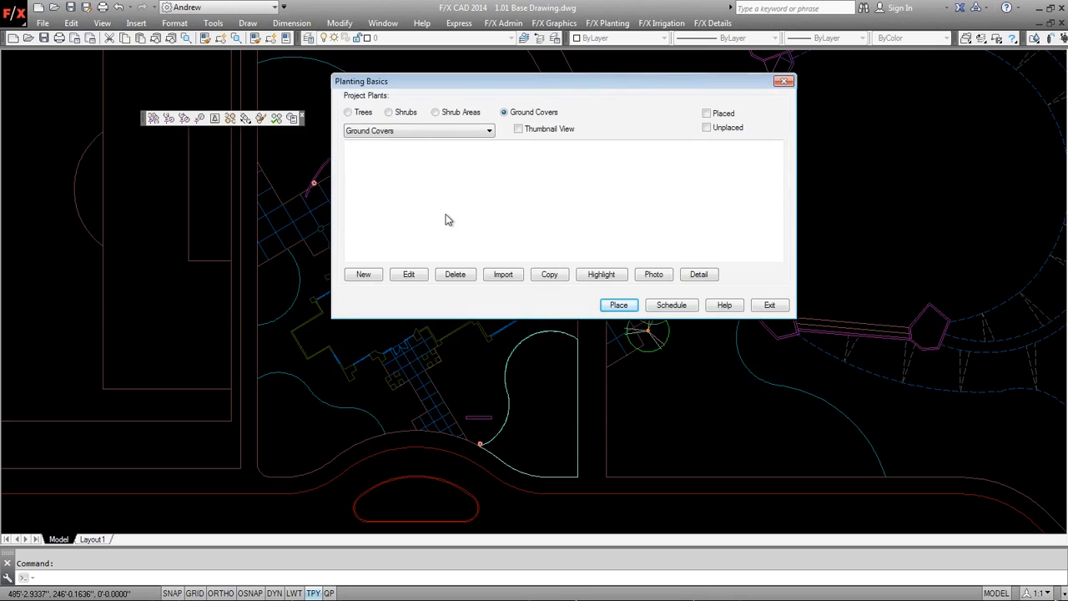
Look through the shrub, shrub area and ground cover categories of the project plants and return to Trees.
click(364, 116)
drag(434, 90, 437, 97)
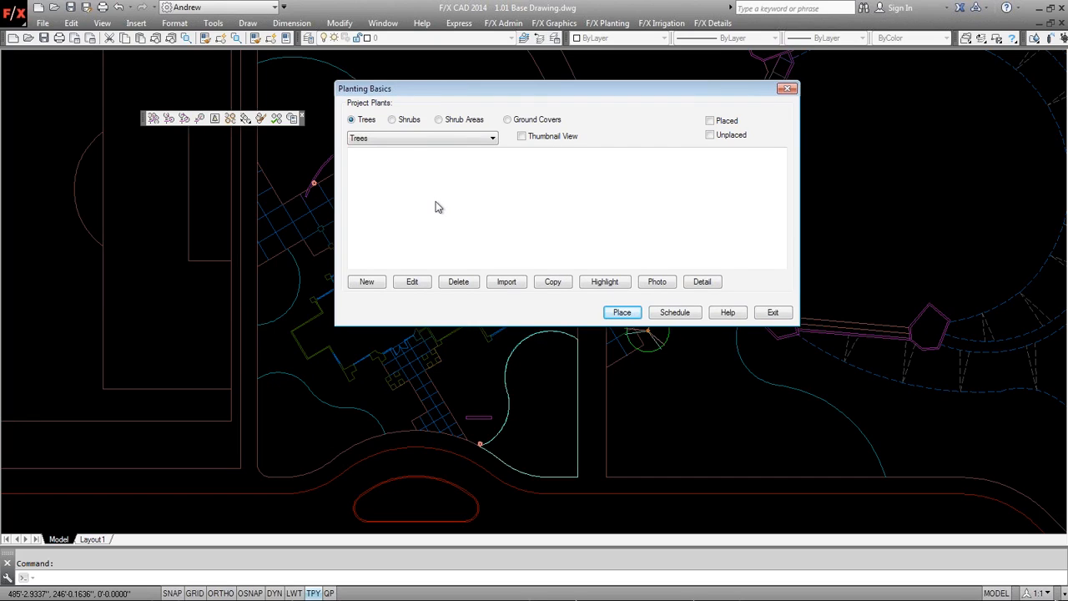
click(393, 121)
click(455, 122)
click(507, 121)
click(351, 121)
Start adding a new tree, search the plant database for the partial genus name ace, and select the genus Acer.
click(375, 282)
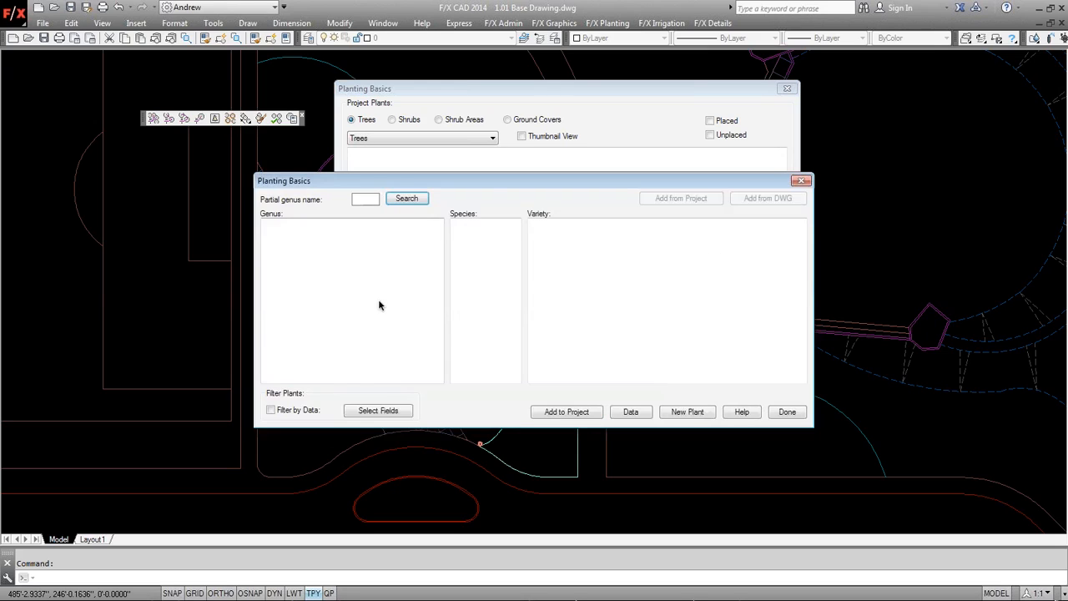
drag(489, 180, 497, 161)
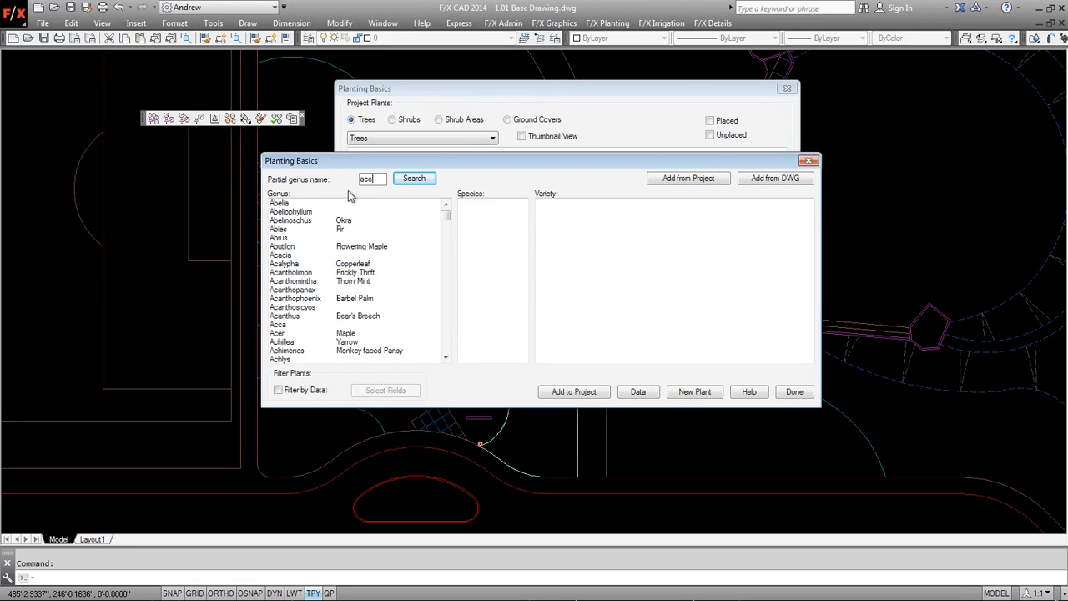
drag(380, 179, 350, 179)
click(413, 179)
click(309, 204)
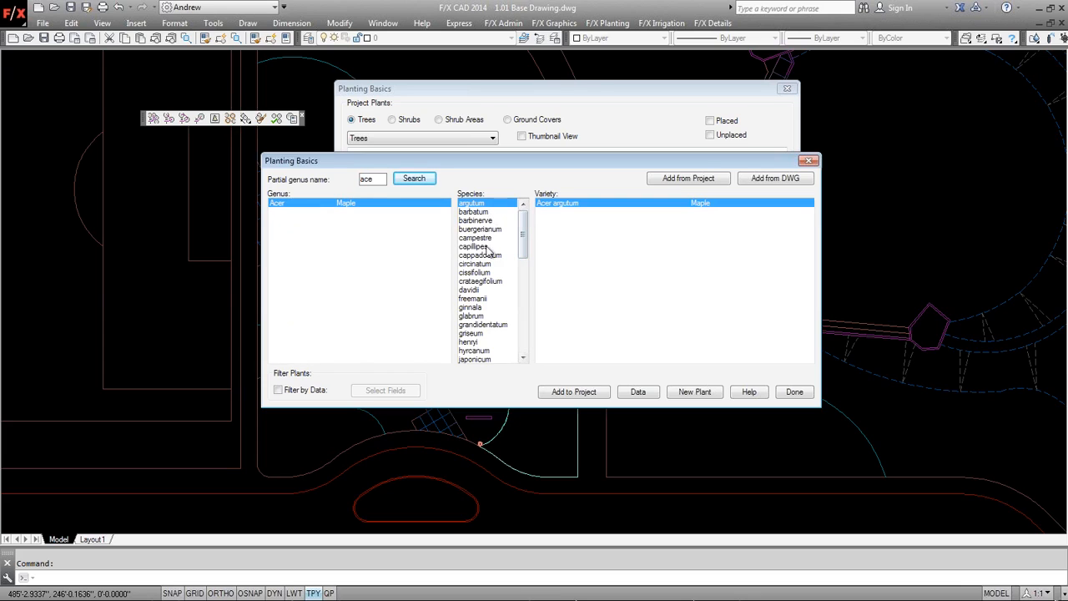
Find the Acer palmatum 'Sango Kaku' (Coral Bark Maple) variety under the species palmatum and add it to the project.
mouse_move(522, 236)
mouse_down()
mouse_move(522, 333)
mouse_move(522, 221)
mouse_up()
drag(524, 230, 524, 302)
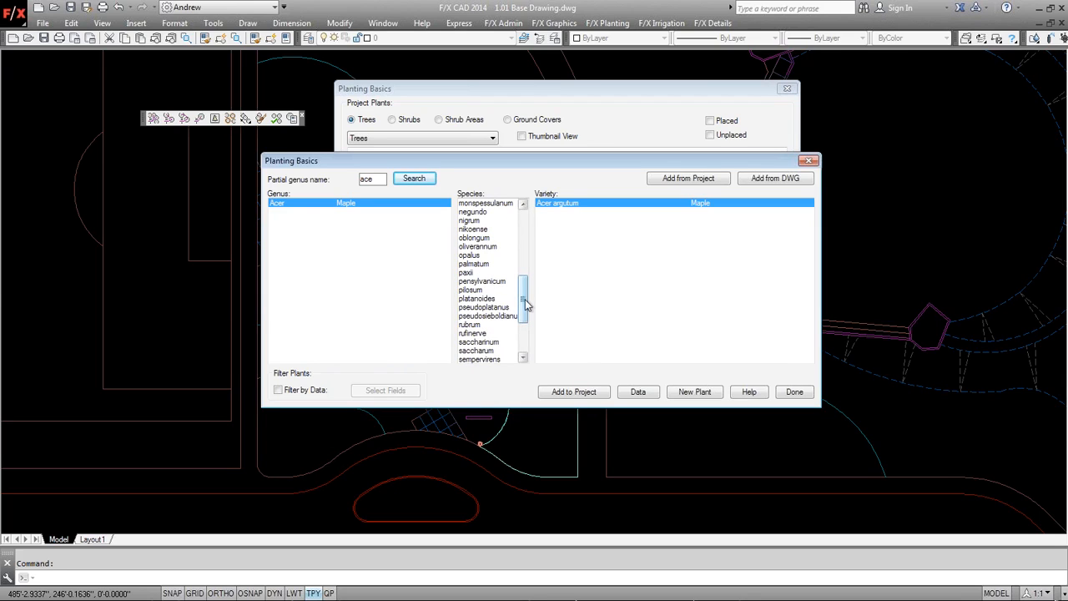
click(481, 264)
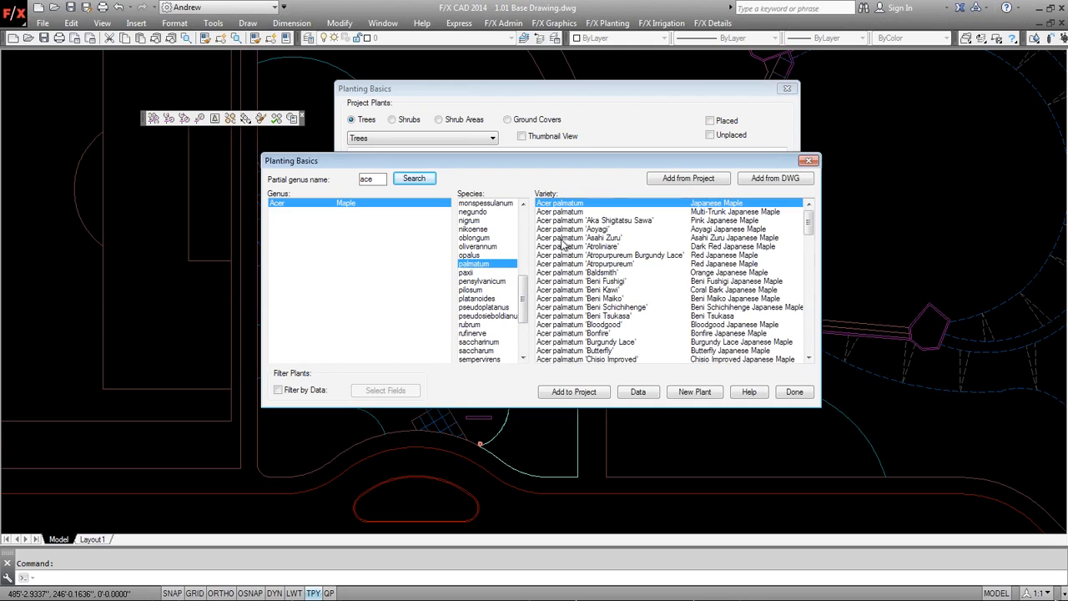
click(571, 308)
scroll(571, 314, down, 10)
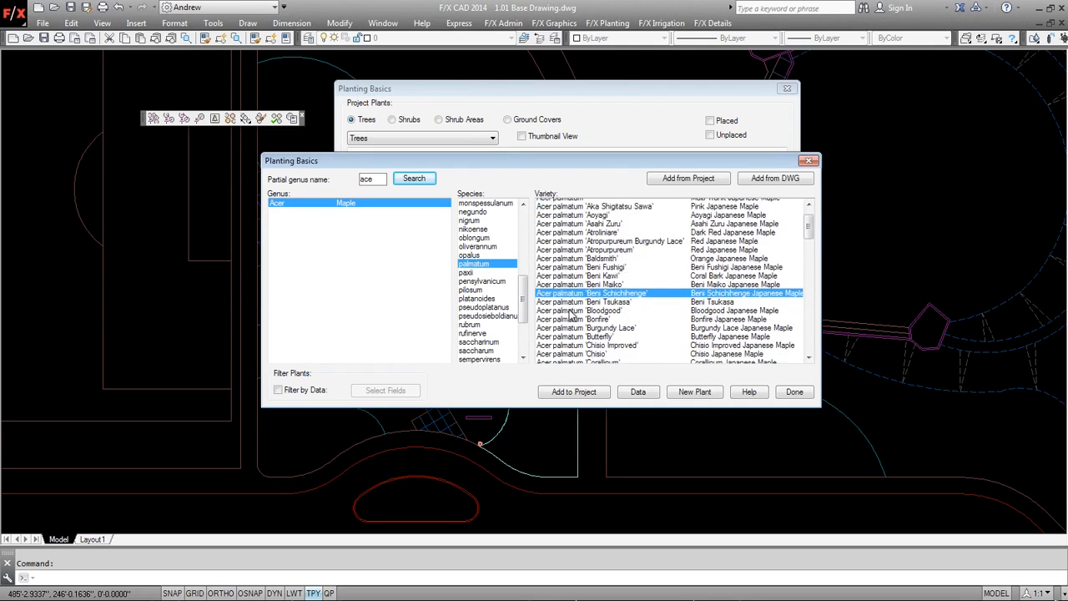
scroll(571, 313, down, 15)
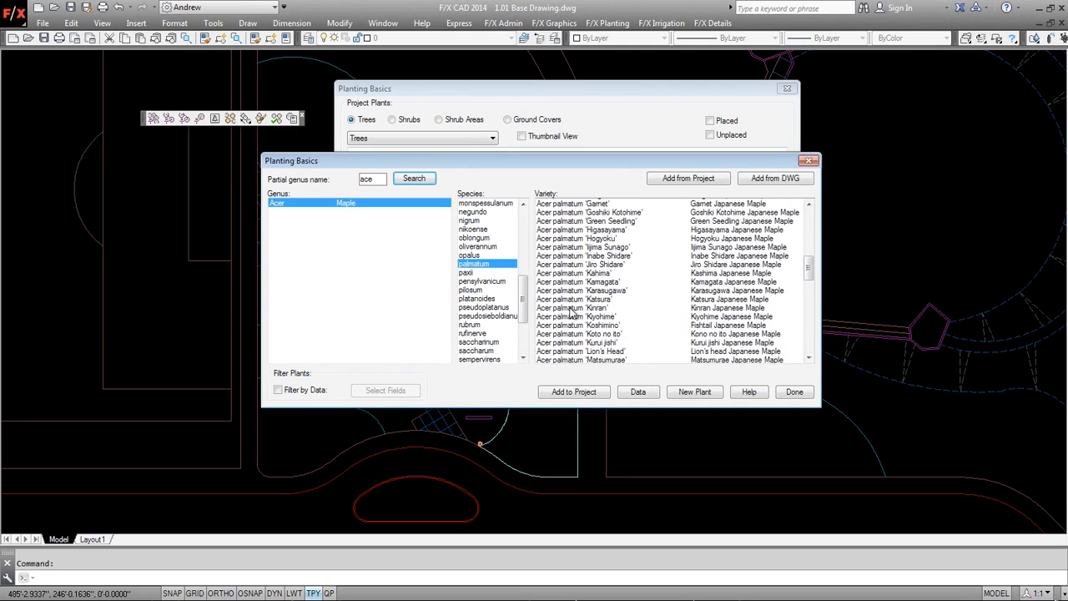
scroll(572, 312, down, 1)
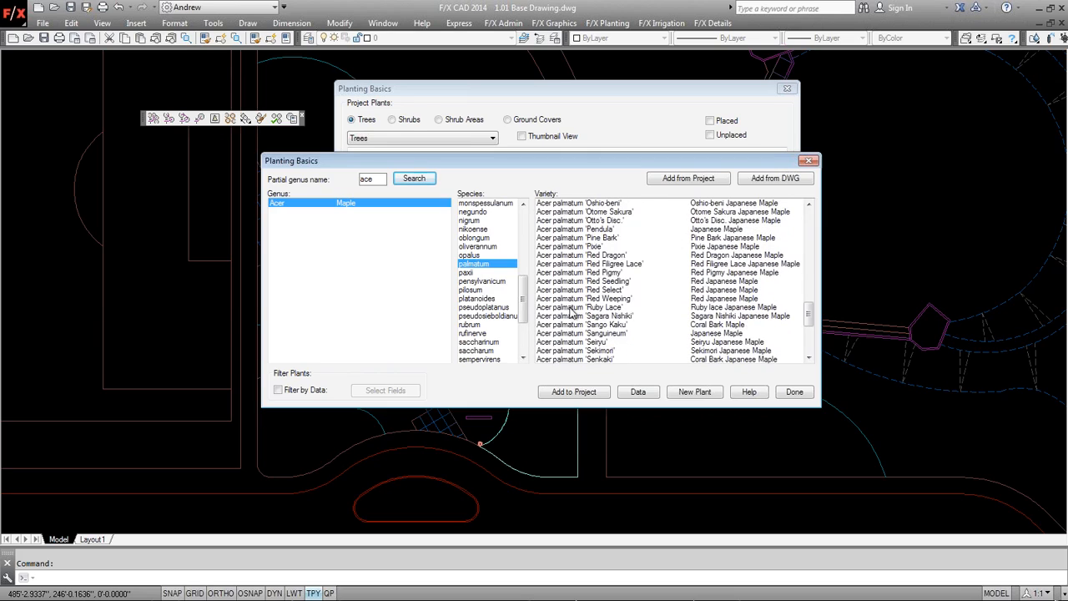
click(566, 326)
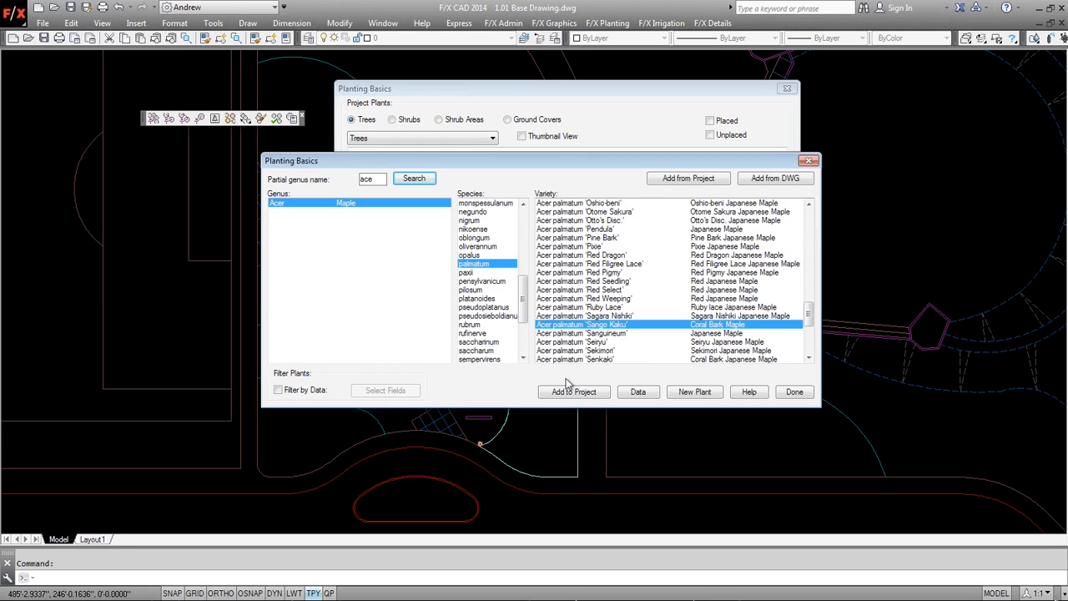
click(576, 394)
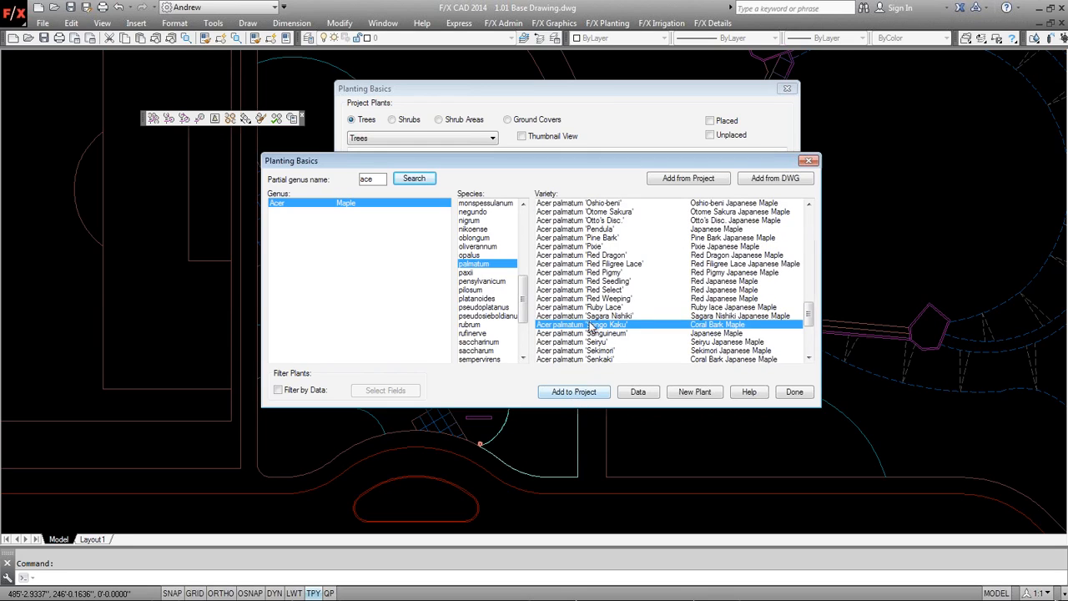
click(574, 392)
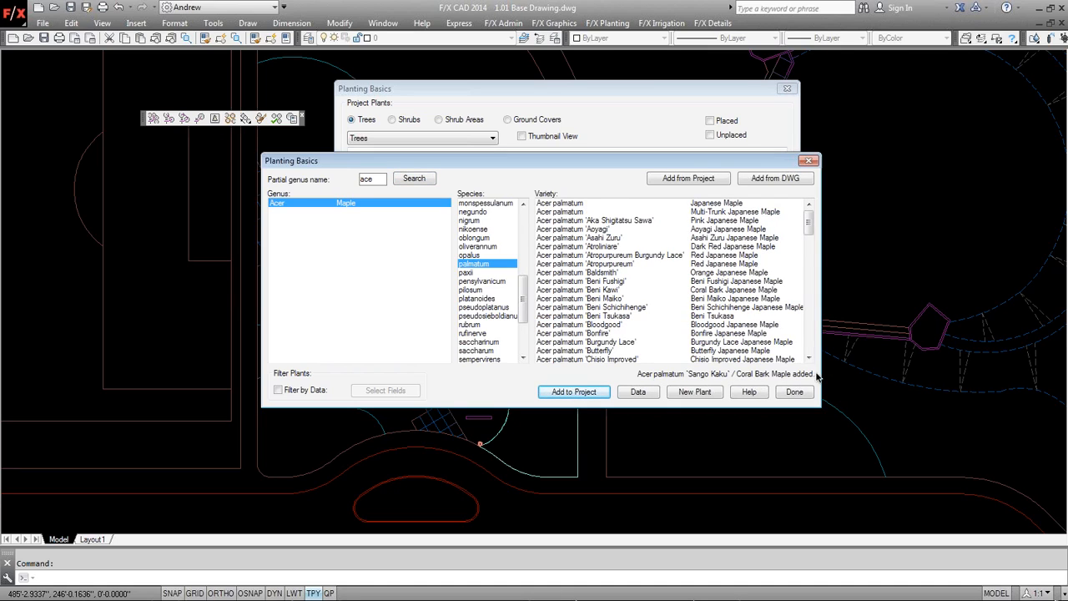
Search the plant database for the genus quercus and select Quercus (Oak).
double_click(380, 176)
text(quercu)
key(BackSpace)
key(BackSpace)
key(BackSpace)
text(ruc)
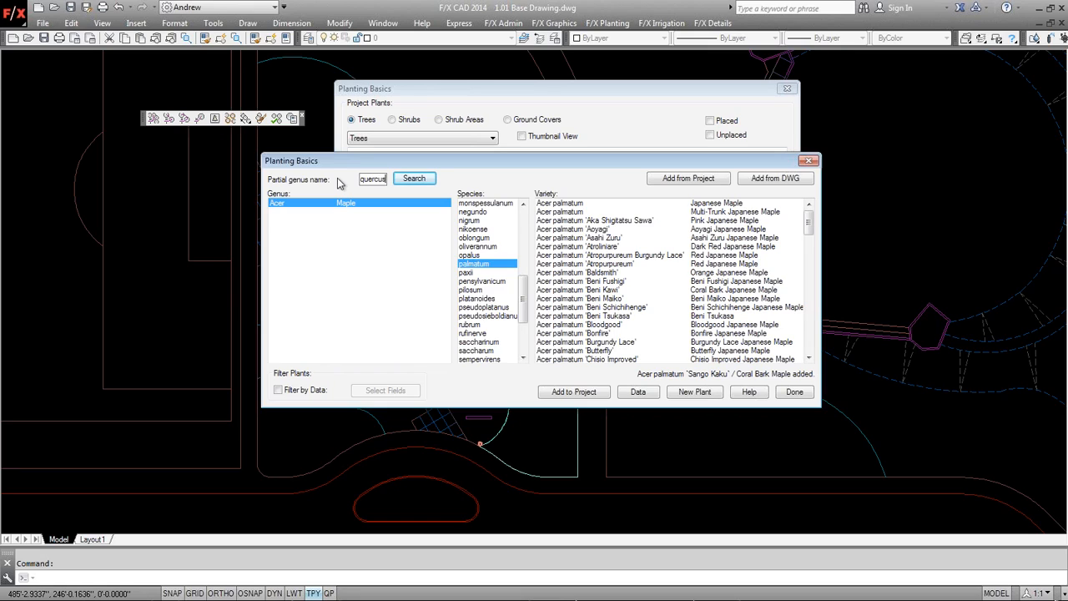
key(Return)
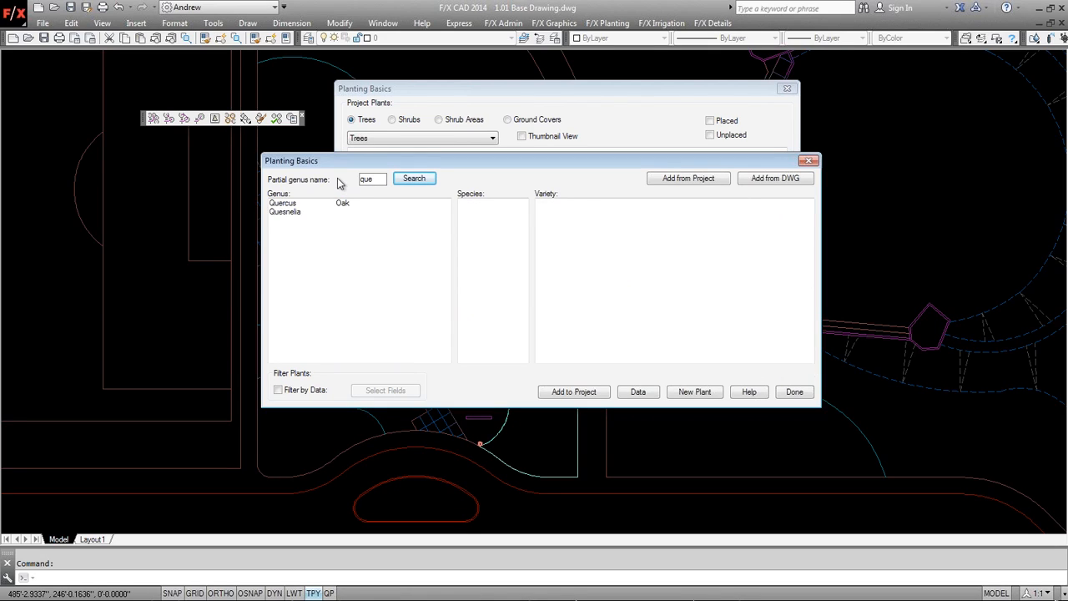
click(313, 204)
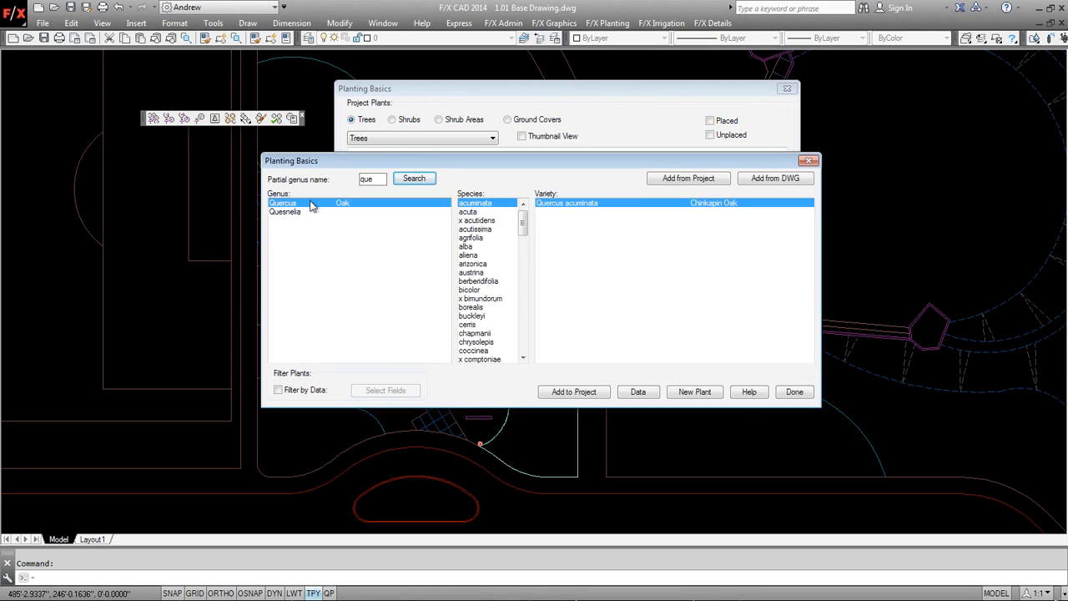
Add Quercus agrifolia (Coast Live Oak) to the project, finish adding plants, and close the Planting Basics plant list.
click(471, 238)
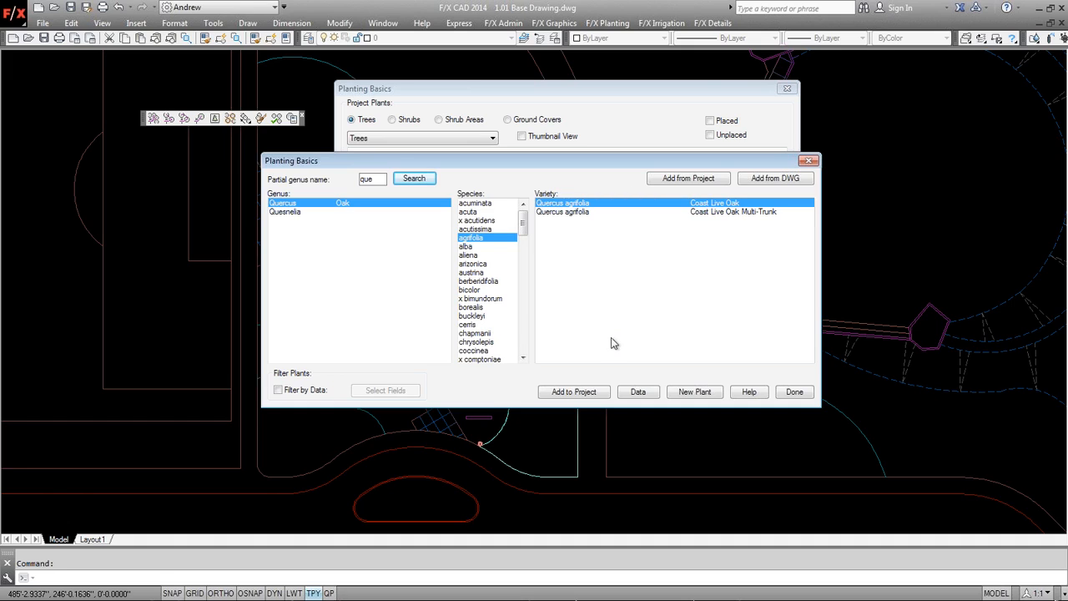
click(569, 393)
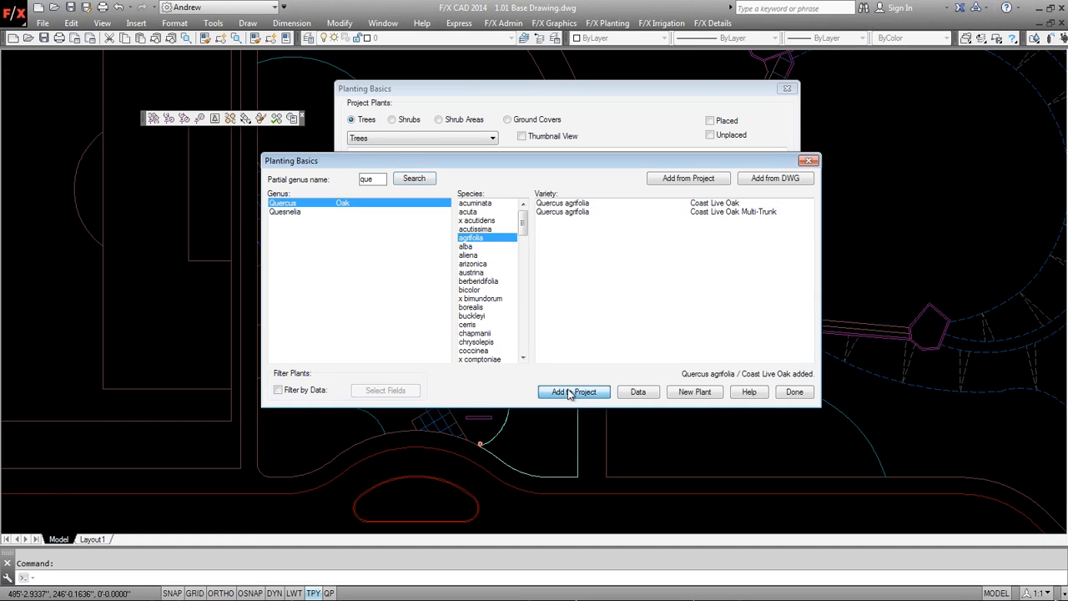
click(793, 392)
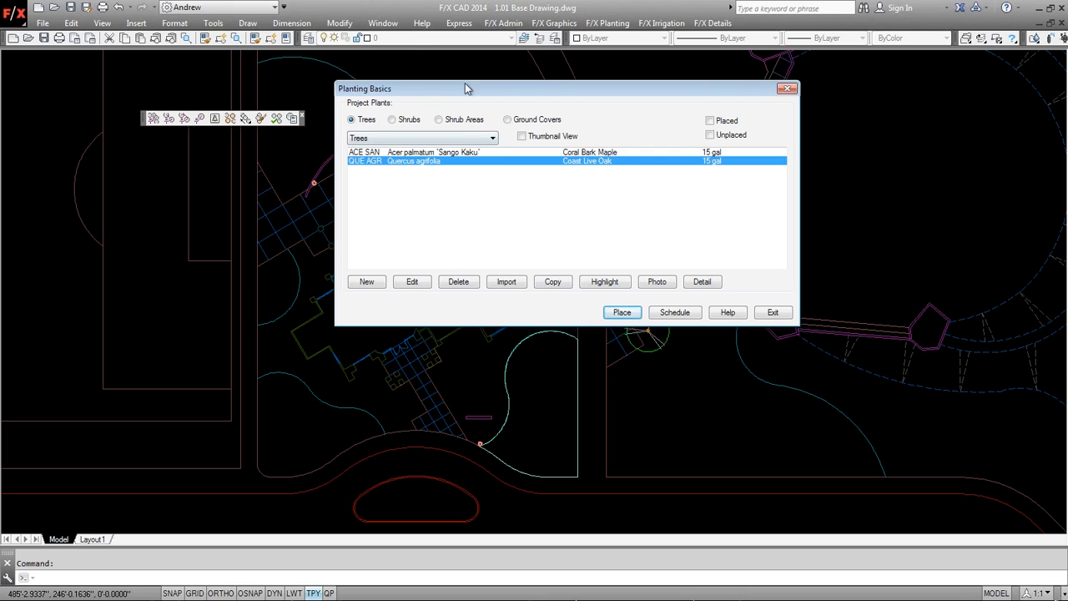
drag(465, 90, 452, 98)
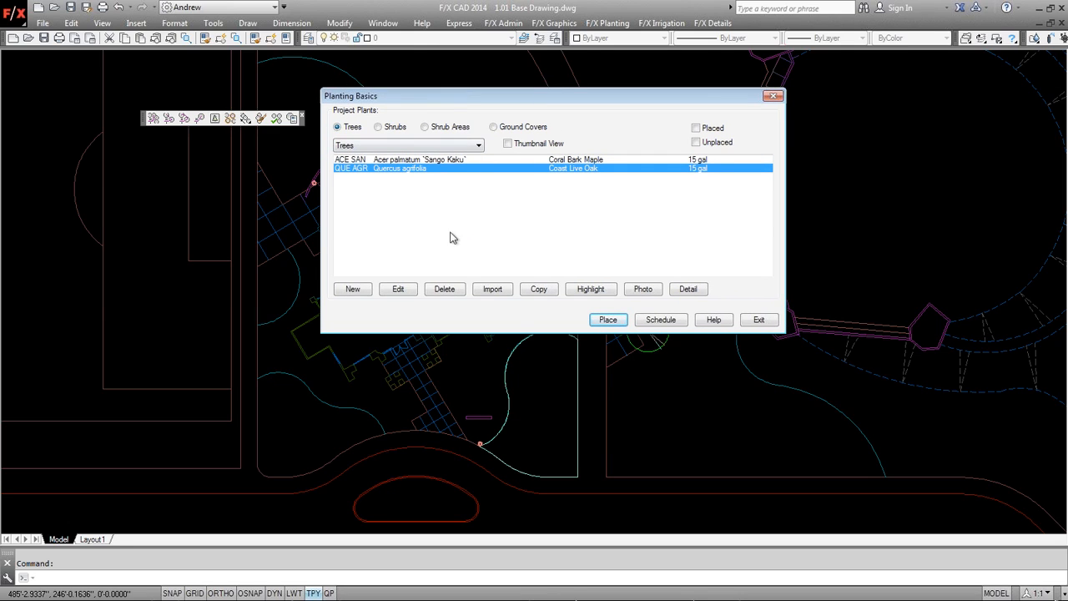
click(756, 320)
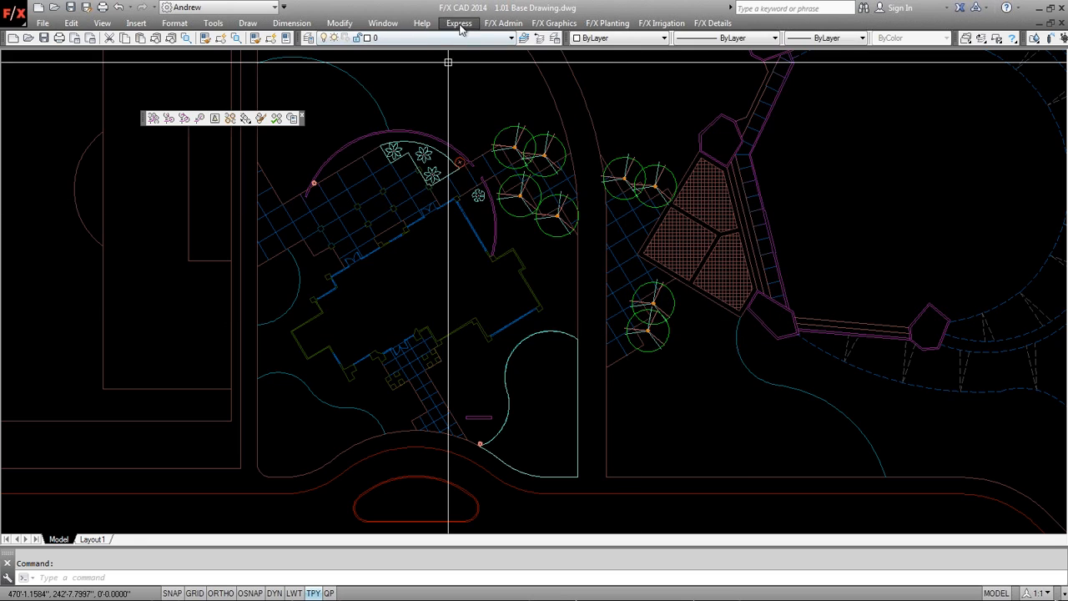
Open project 9010, Tutorial 1, from the project files and bring up its Planting data.
click(503, 24)
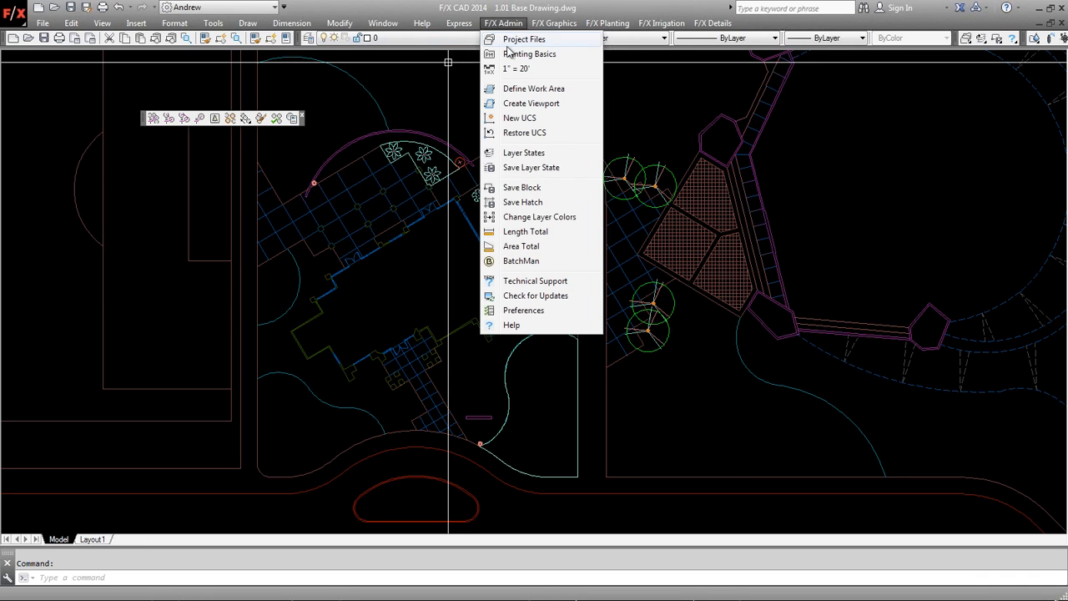
click(519, 40)
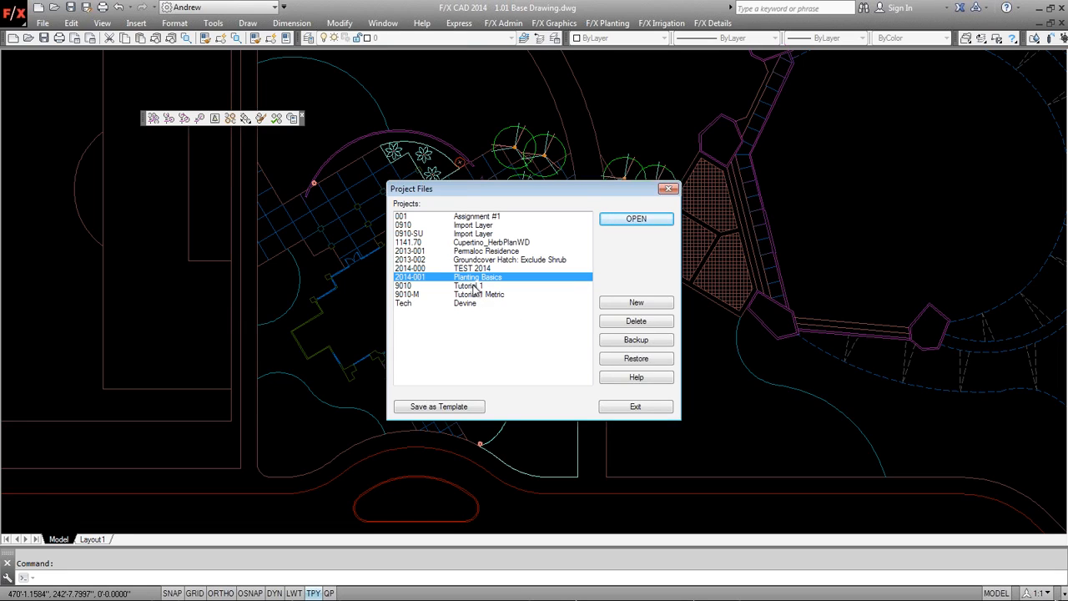
click(476, 286)
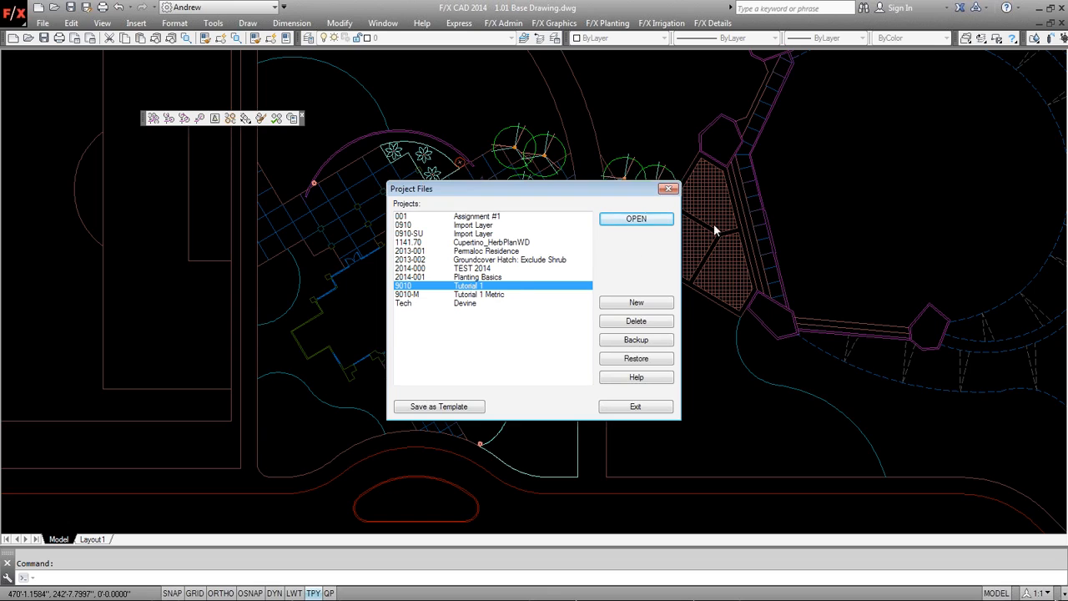
click(638, 220)
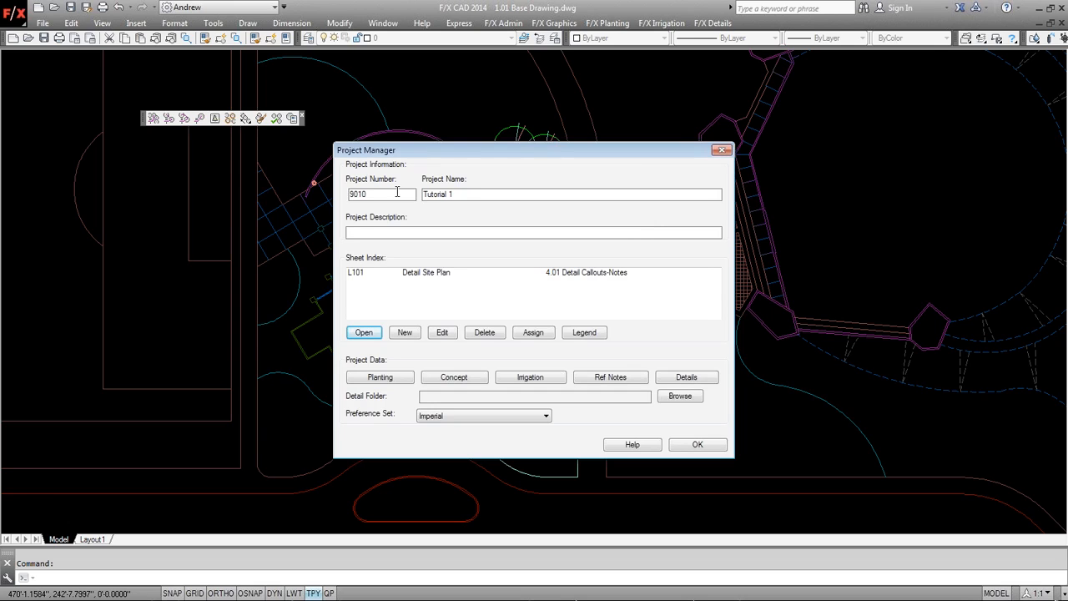
click(375, 377)
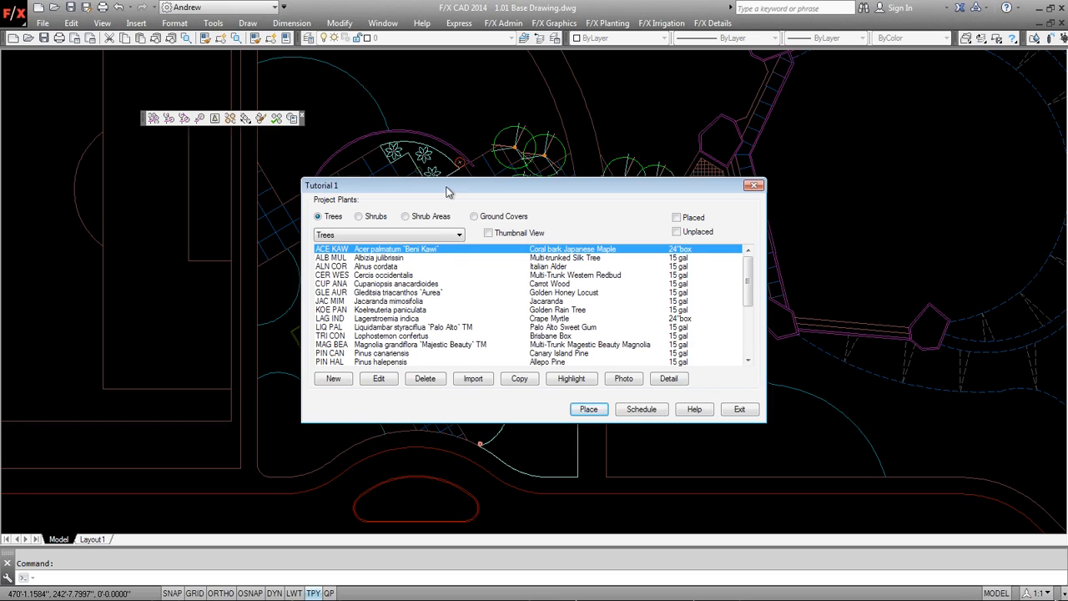
Review Tutorial 1's shrubs, shrub areas, ground covers and trees, then close its plant list.
drag(447, 188, 468, 166)
click(380, 194)
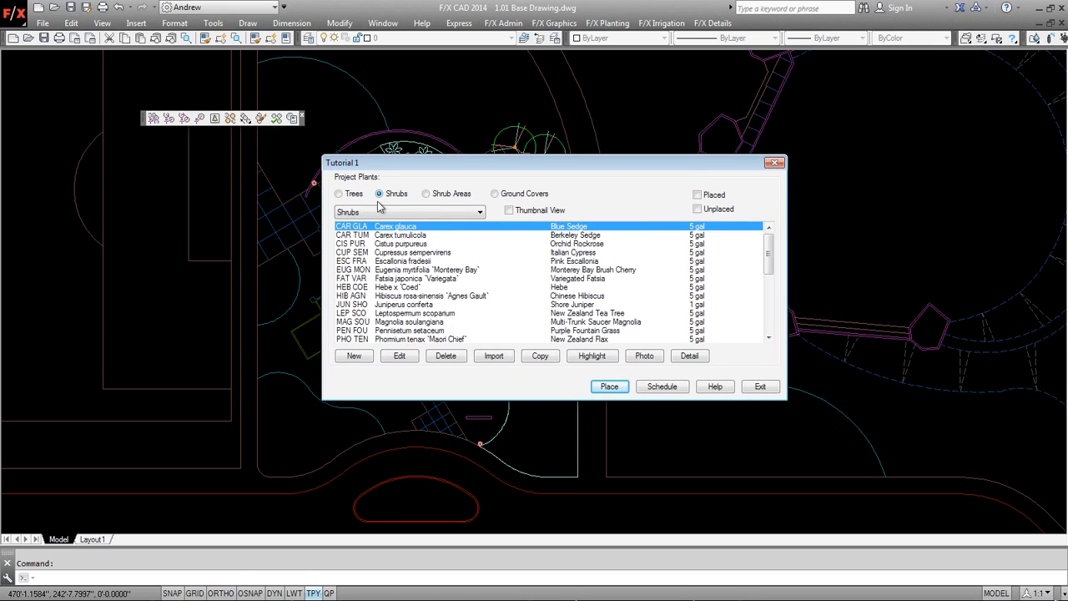
click(426, 194)
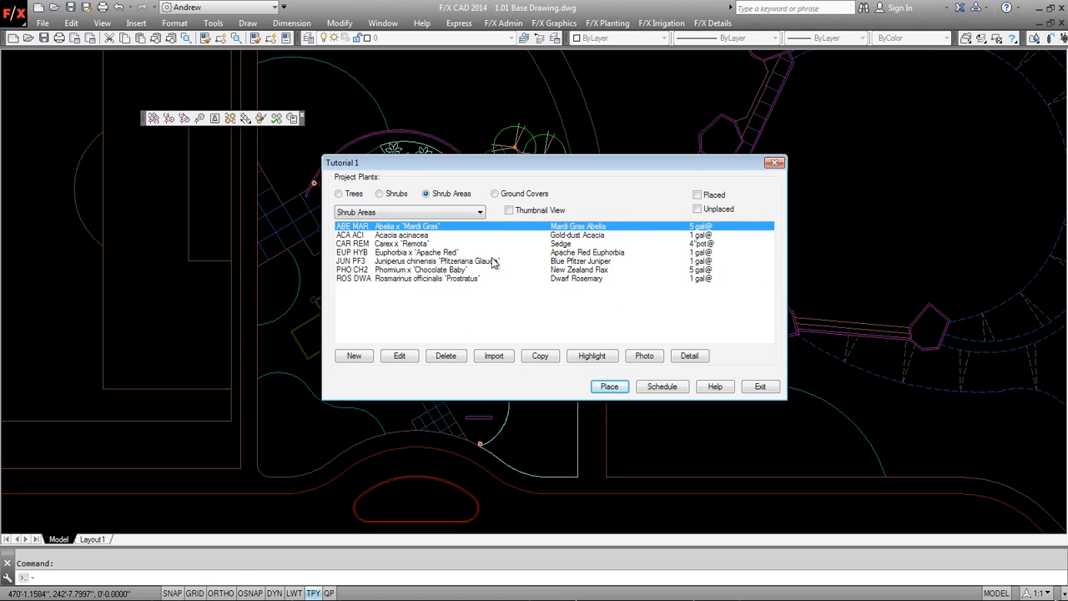
click(495, 195)
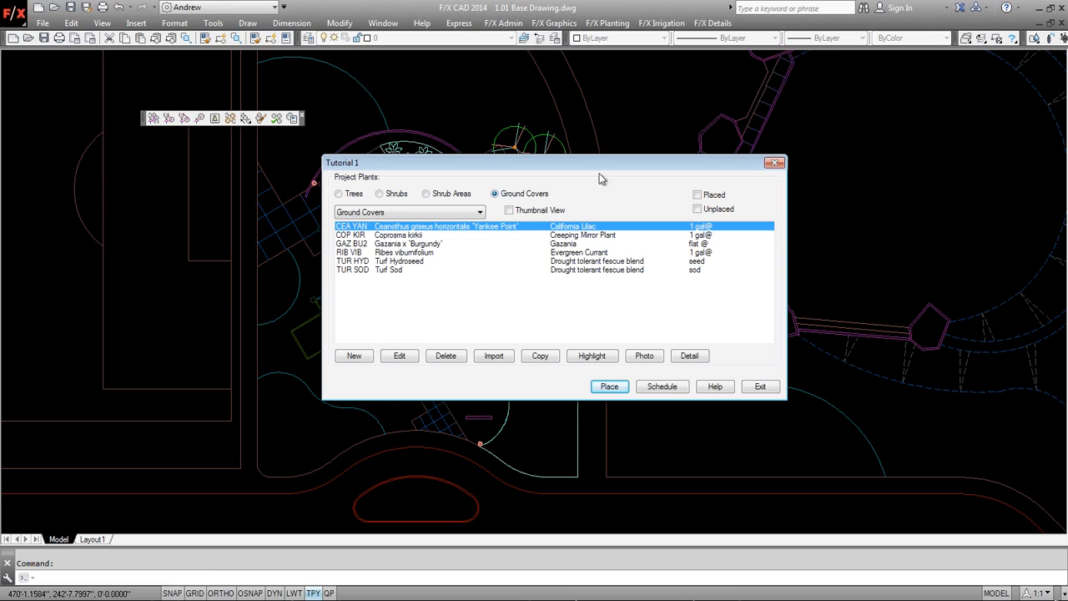
drag(592, 164, 652, 159)
click(417, 191)
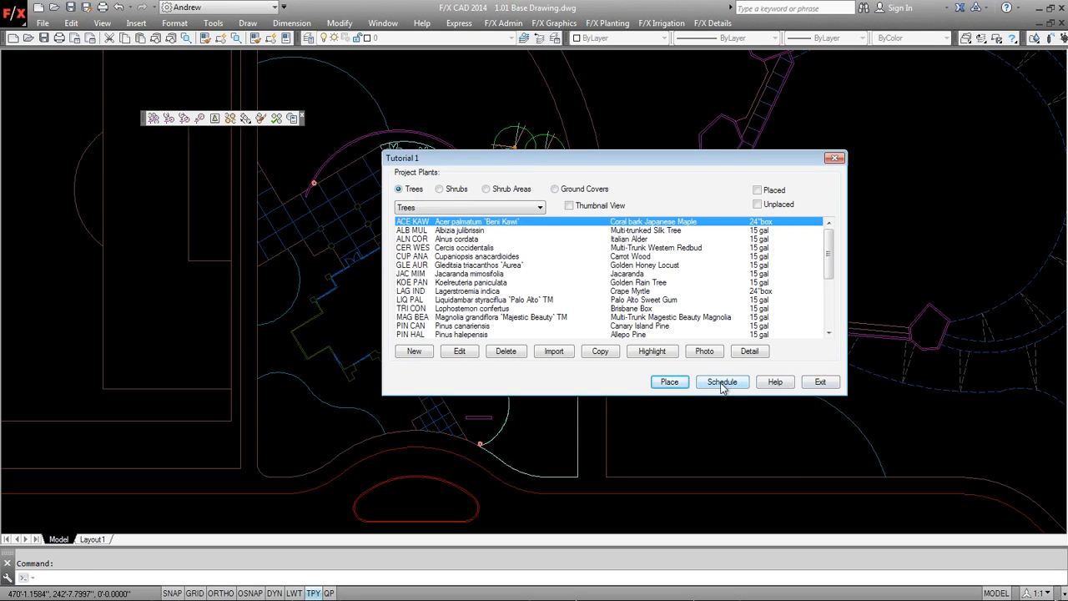
click(818, 382)
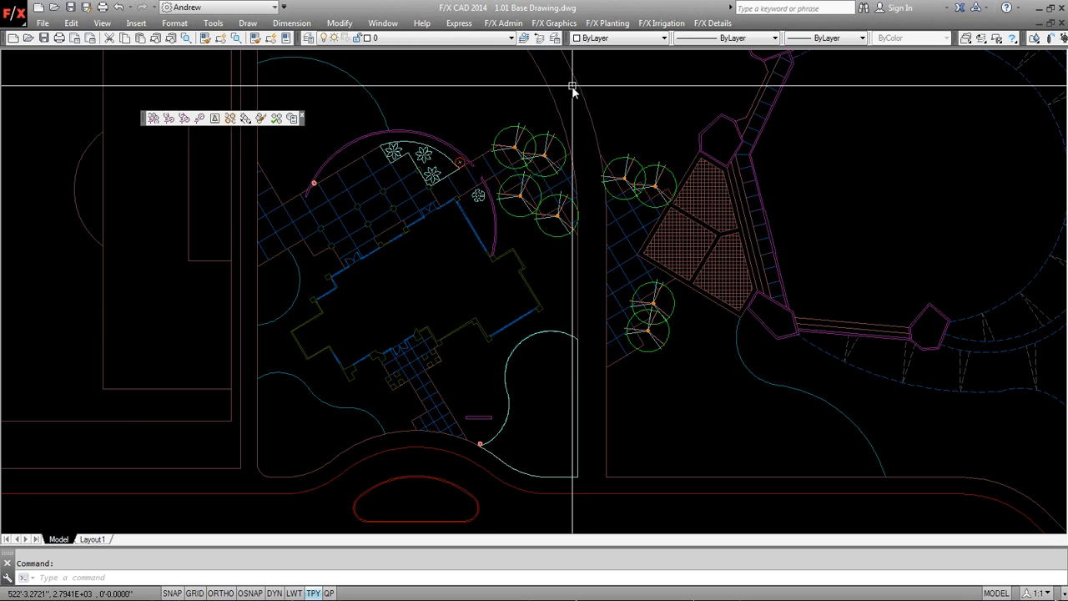
Open the Project Plant Manager directly for the current project and close it again.
click(606, 23)
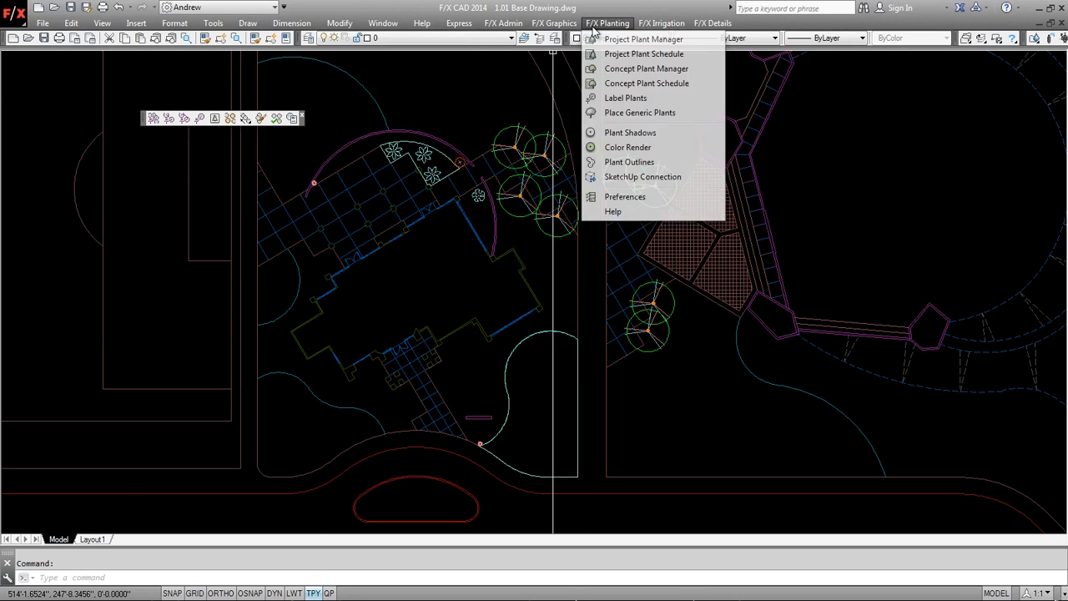
click(611, 42)
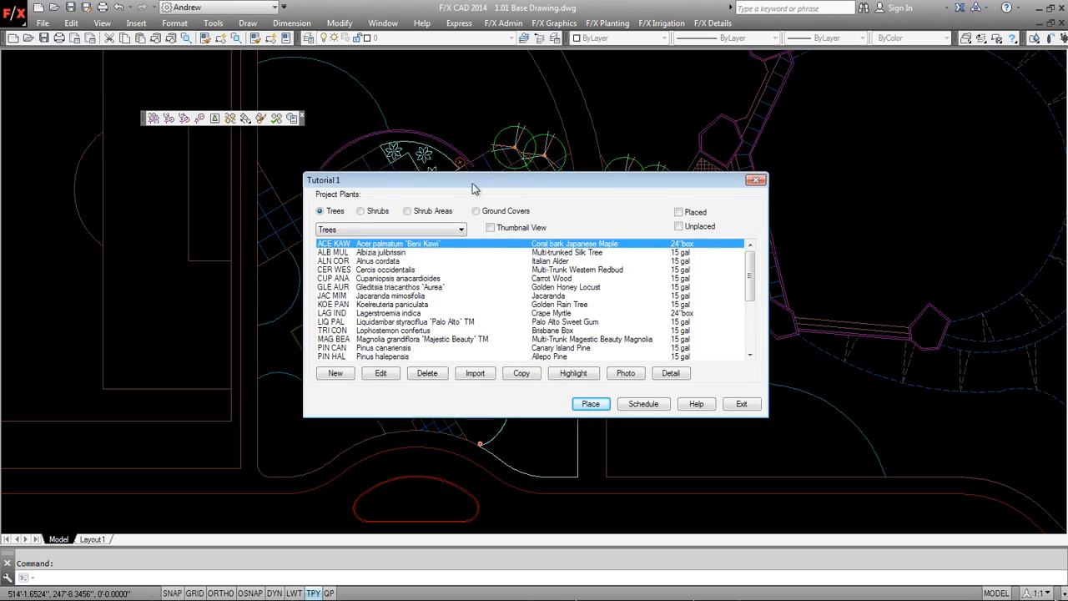
click(739, 408)
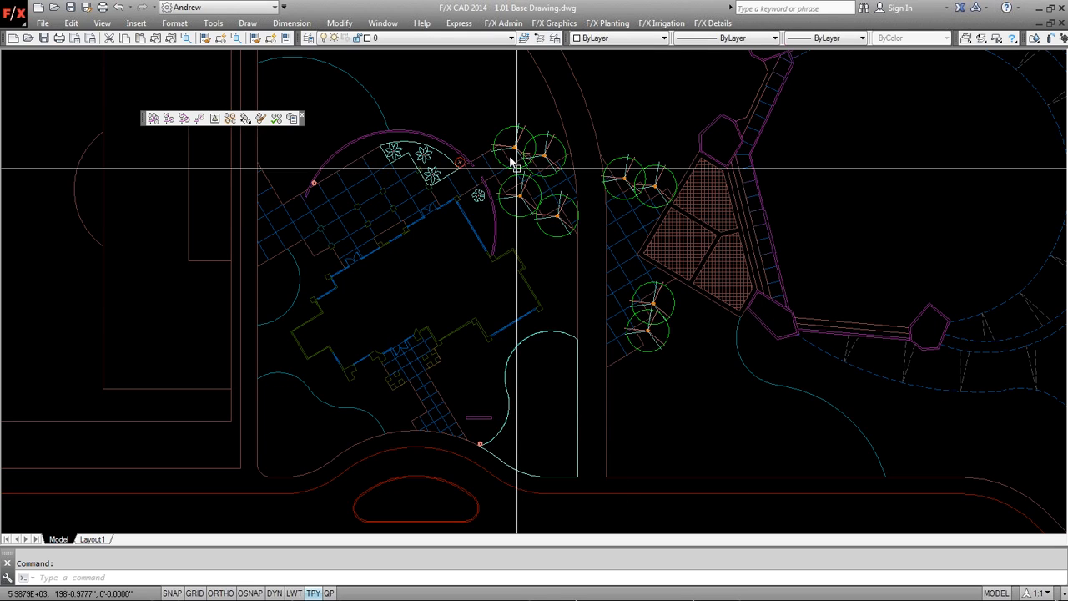
Erase the eight green tree symbols on the paved areas on both sides of the road beside the building.
text(ee)
key(Return)
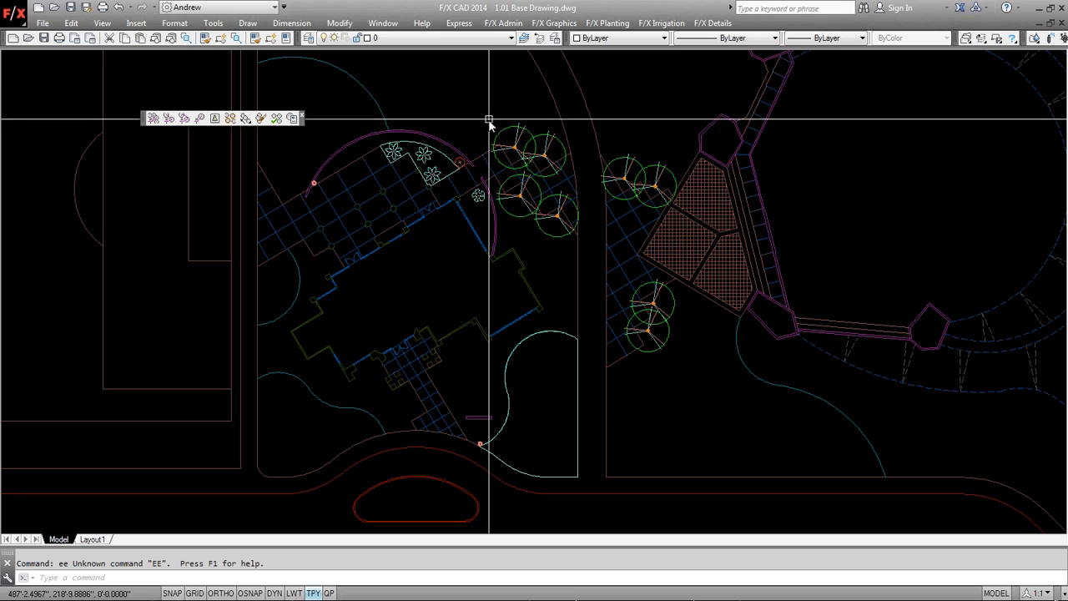
text(e)
key(Return)
click(488, 120)
click(693, 344)
key(Return)
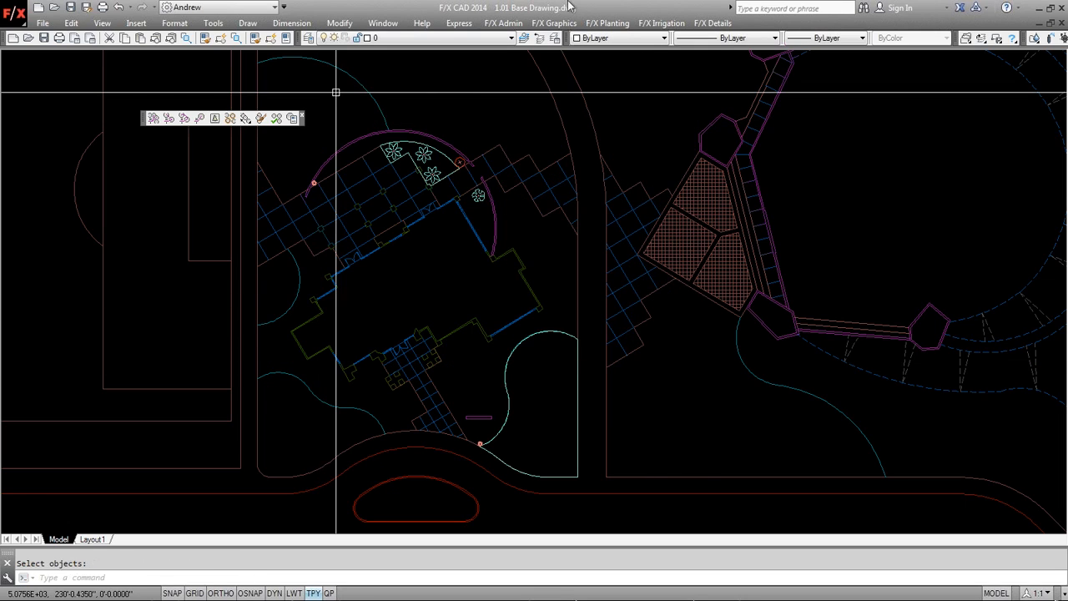
Open the Project Plant Manager and bring up the plant information of the tree Acer palmatum "Beni Kawi" for editing.
click(607, 23)
click(607, 38)
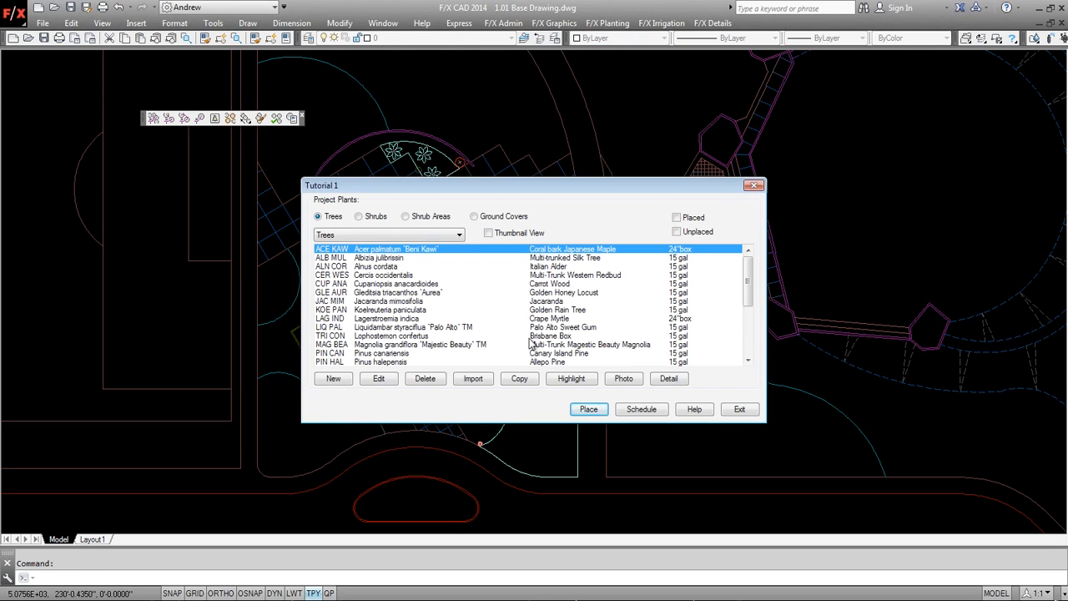
click(400, 257)
click(386, 249)
click(378, 379)
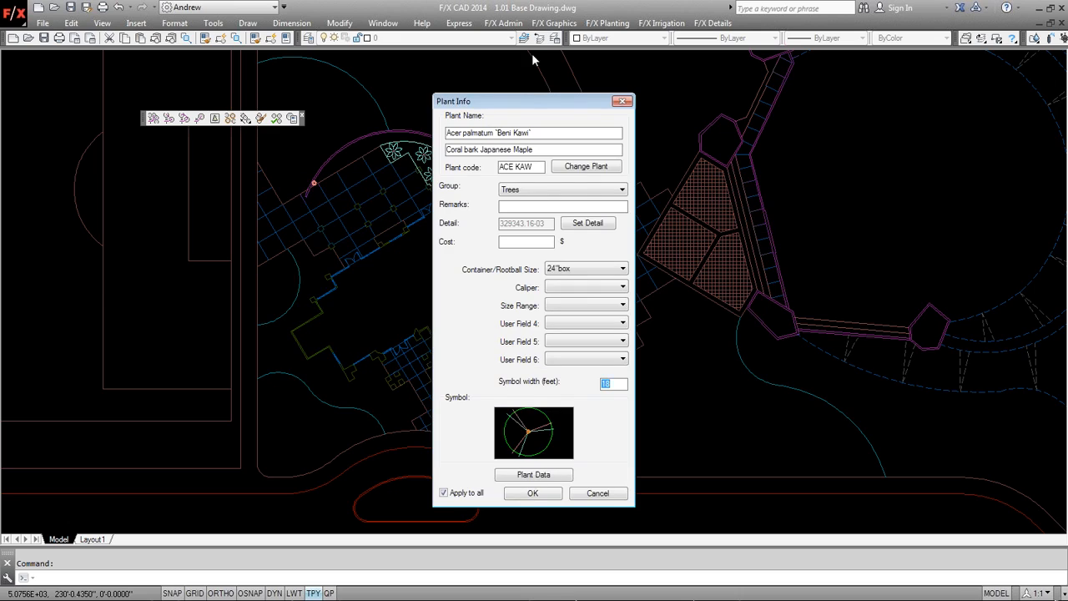
drag(534, 106, 482, 75)
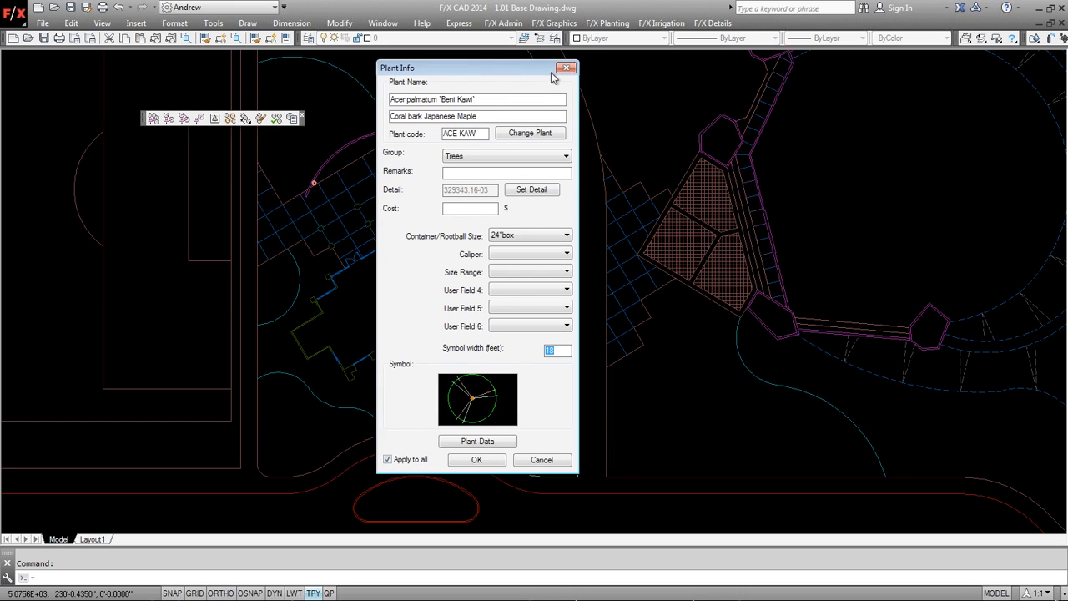
Examine the Japanese maple's botanical name, common name, plant code and the plant groups available for it.
drag(489, 104, 378, 97)
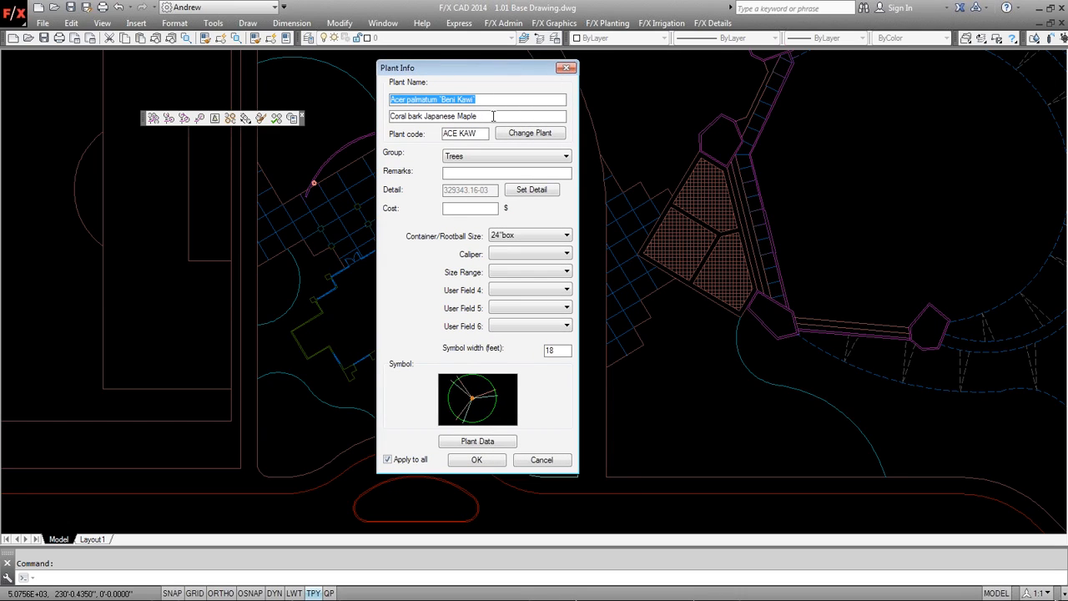
drag(493, 116, 398, 116)
drag(478, 134, 427, 137)
click(474, 133)
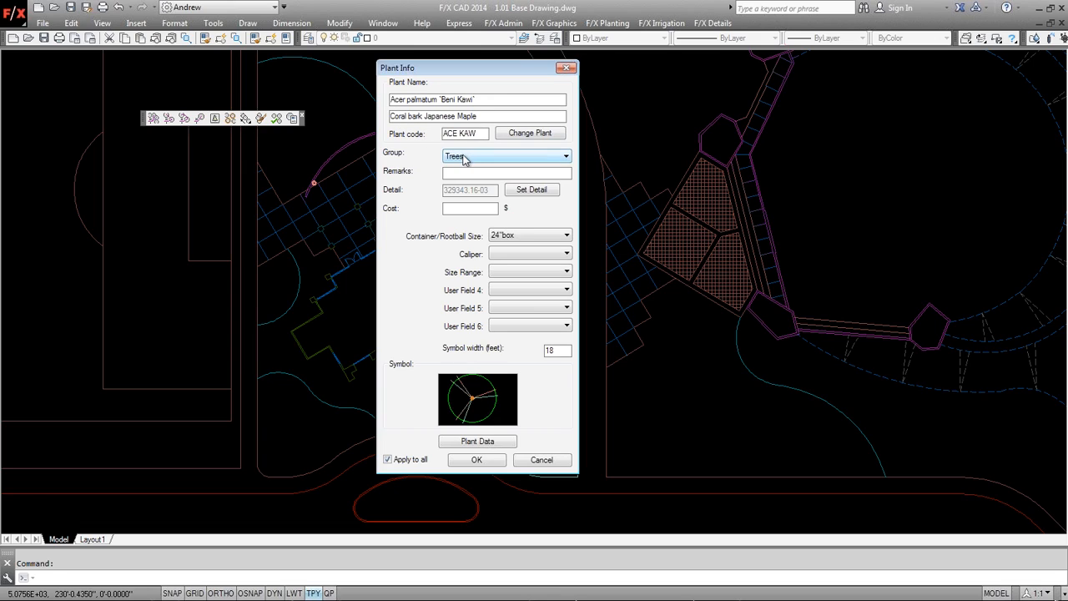
click(495, 156)
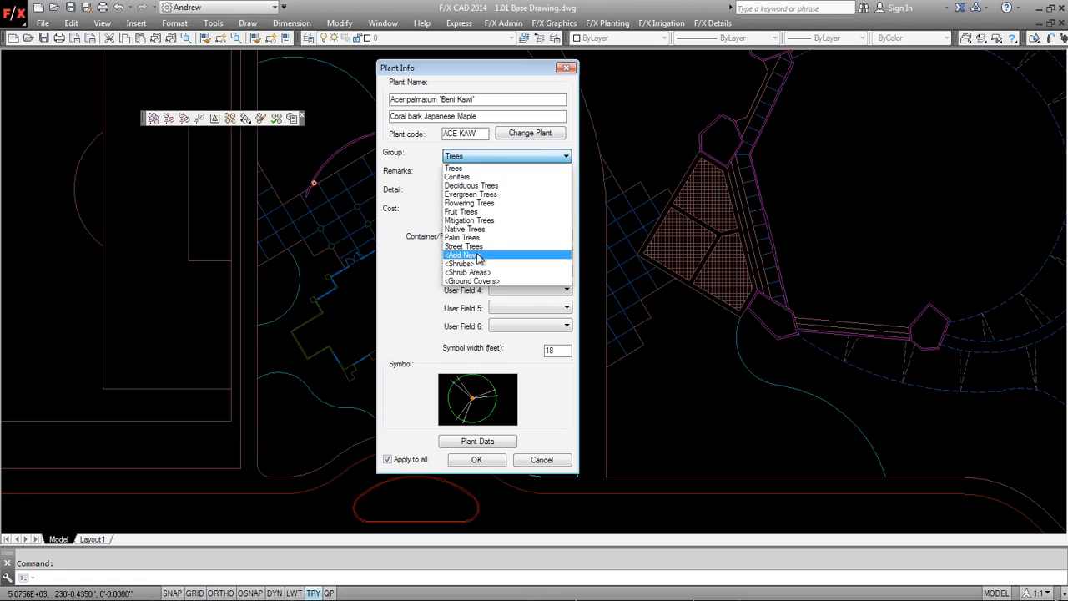
click(435, 219)
Add the remark "Mulit-stem" to the maple and choose 24"box as its container/rootball size.
click(472, 177)
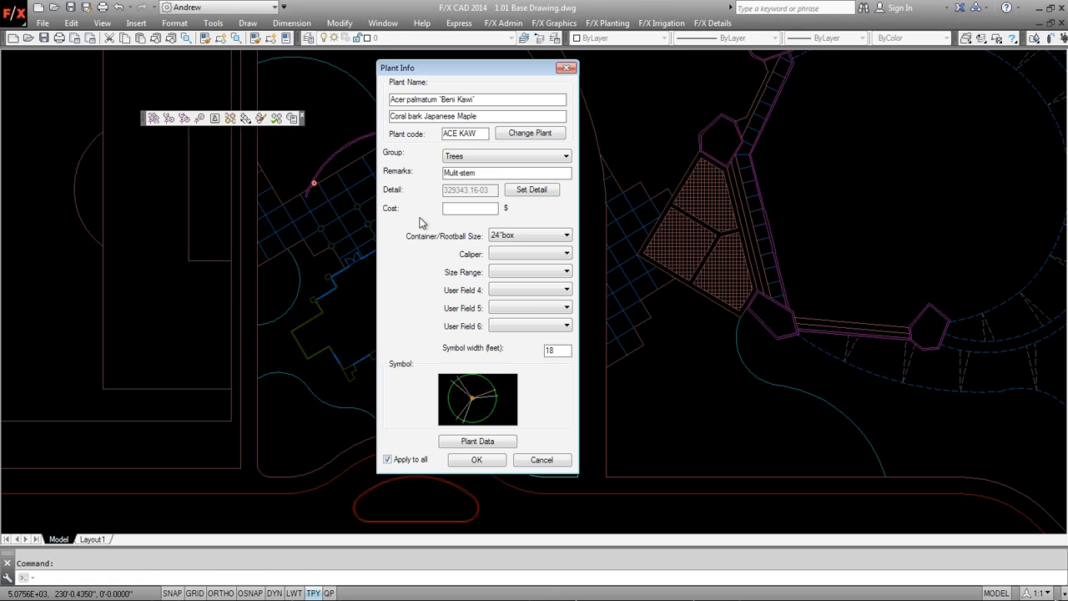
click(464, 210)
click(524, 236)
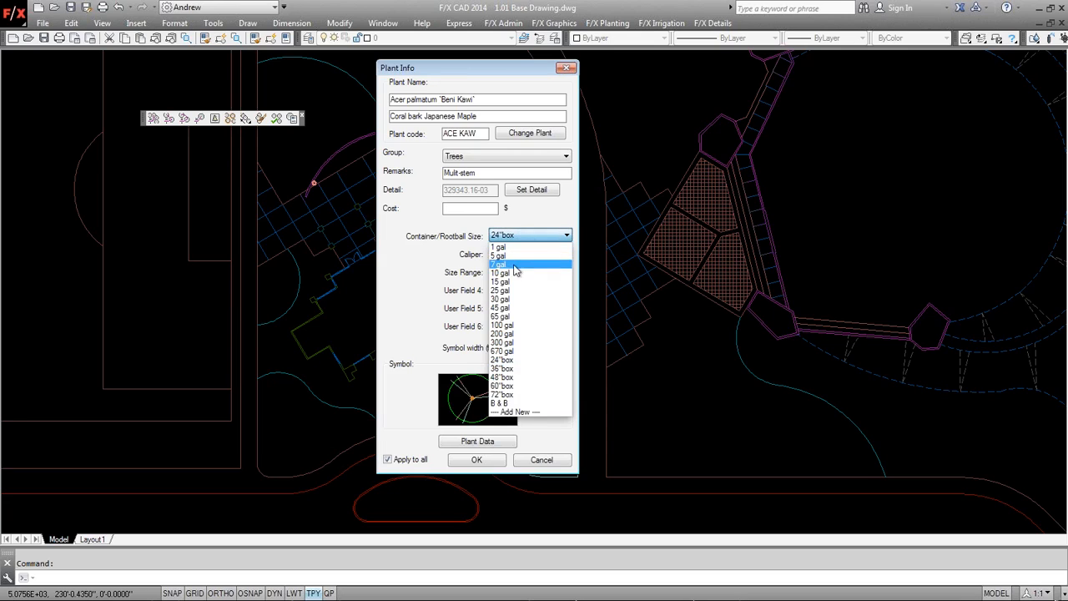
click(501, 360)
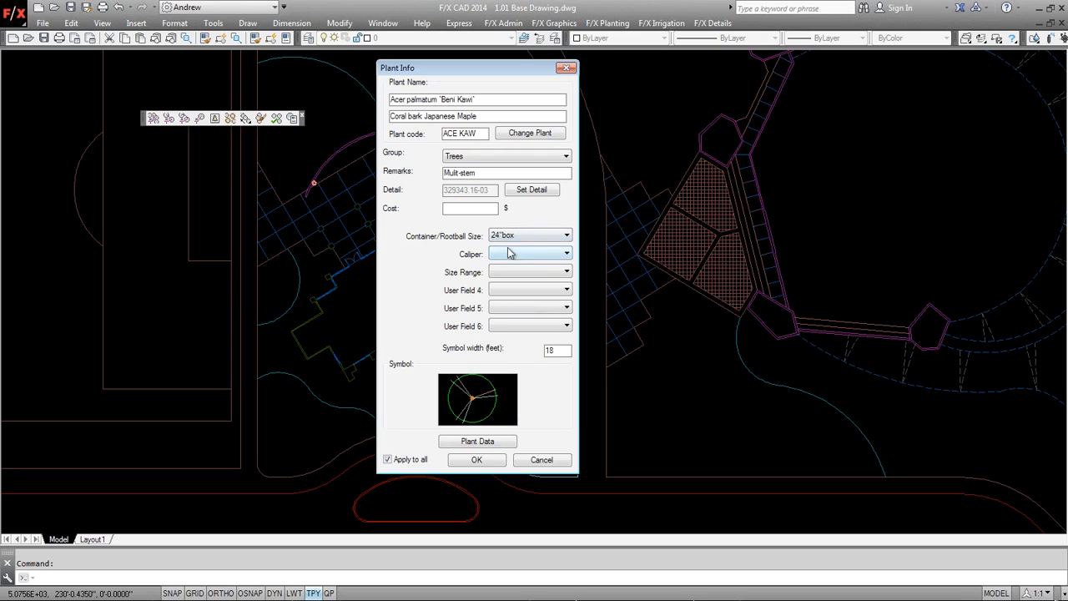
Look through the maple's caliper and User Field 4 options without assigning a value.
click(516, 254)
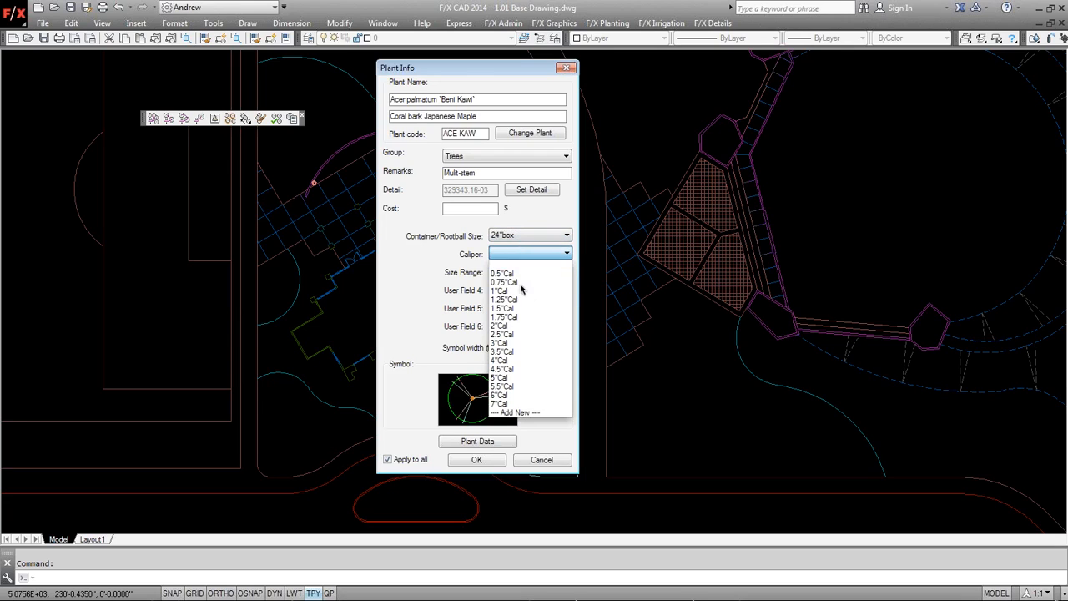
click(456, 262)
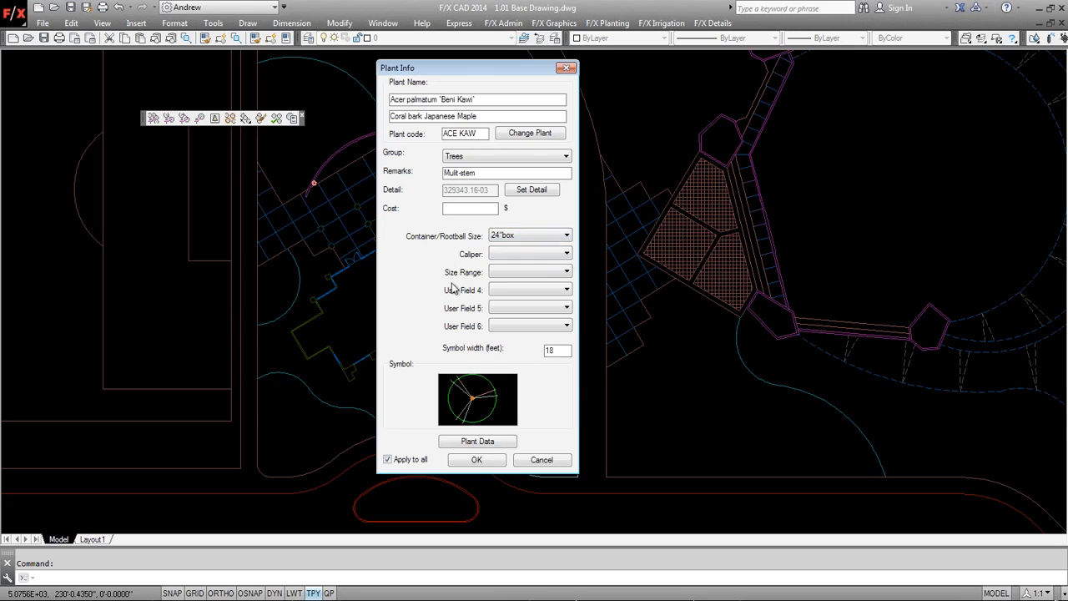
click(540, 293)
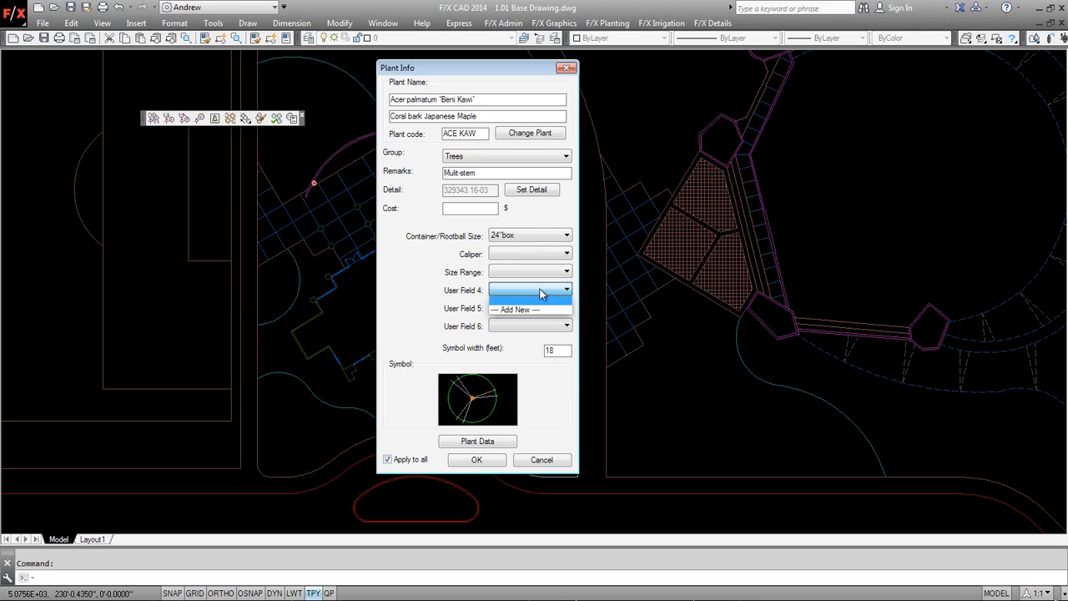
click(432, 292)
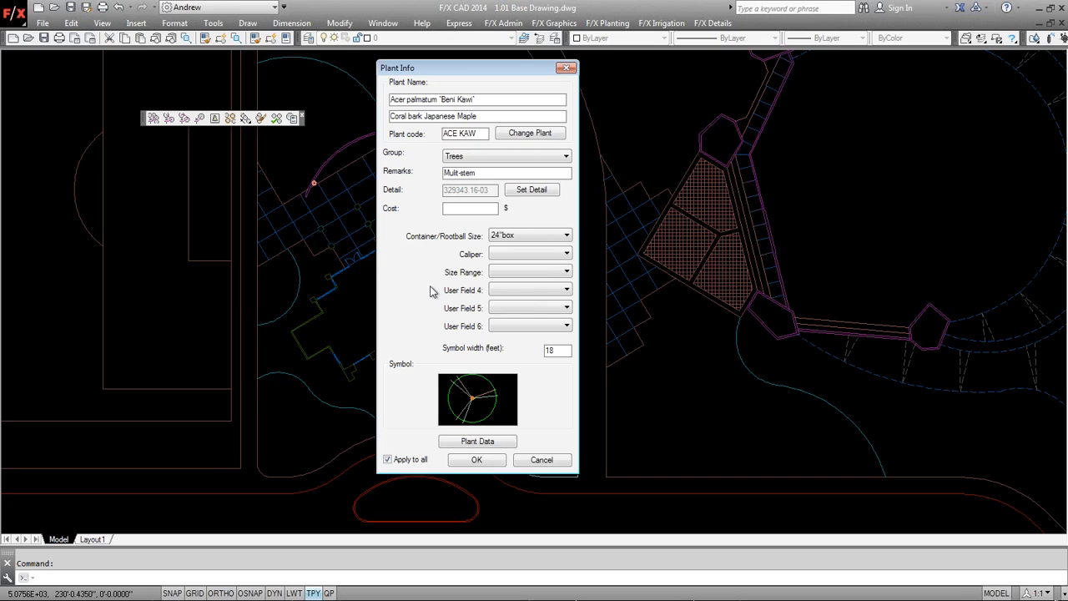
scroll(408, 297, down, 1)
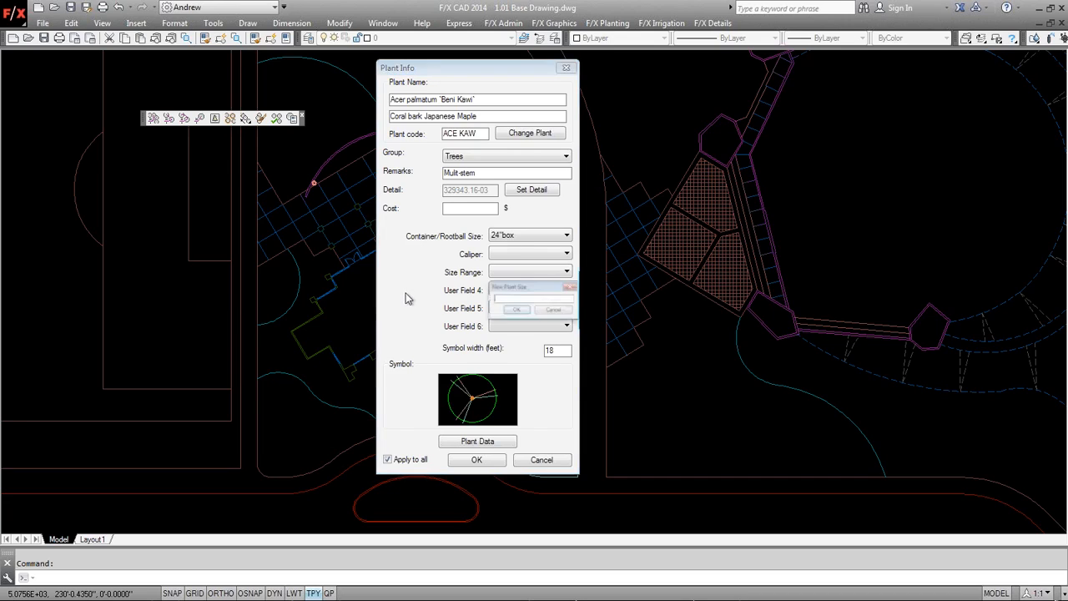
click(587, 282)
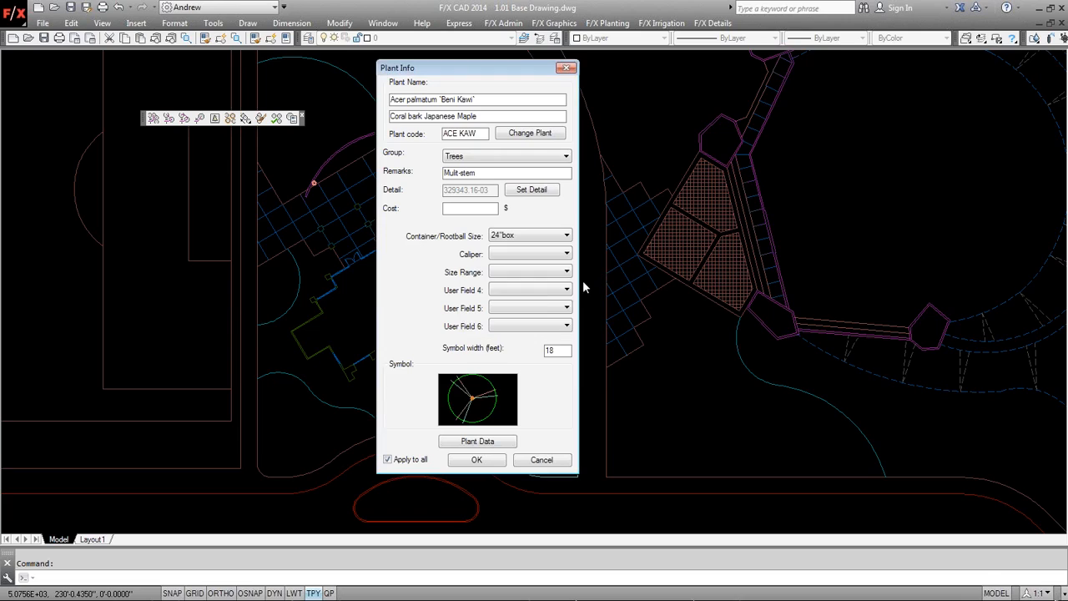
Set the maple's symbol width to 15 feet and browse the simple and evergreen symbols in the tree symbol library.
double_click(553, 349)
click(461, 411)
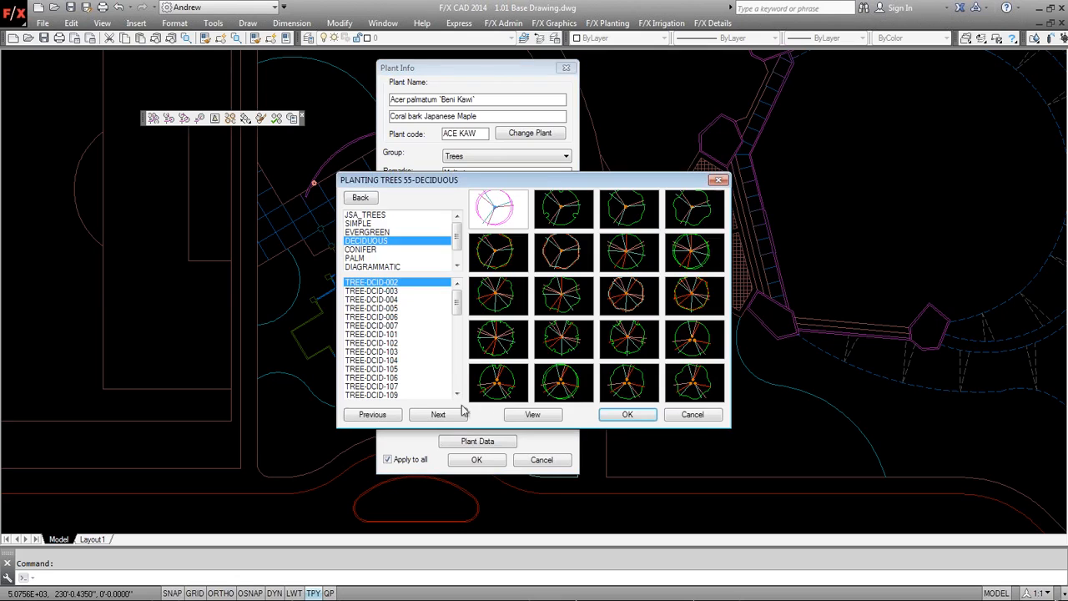
drag(542, 180, 788, 98)
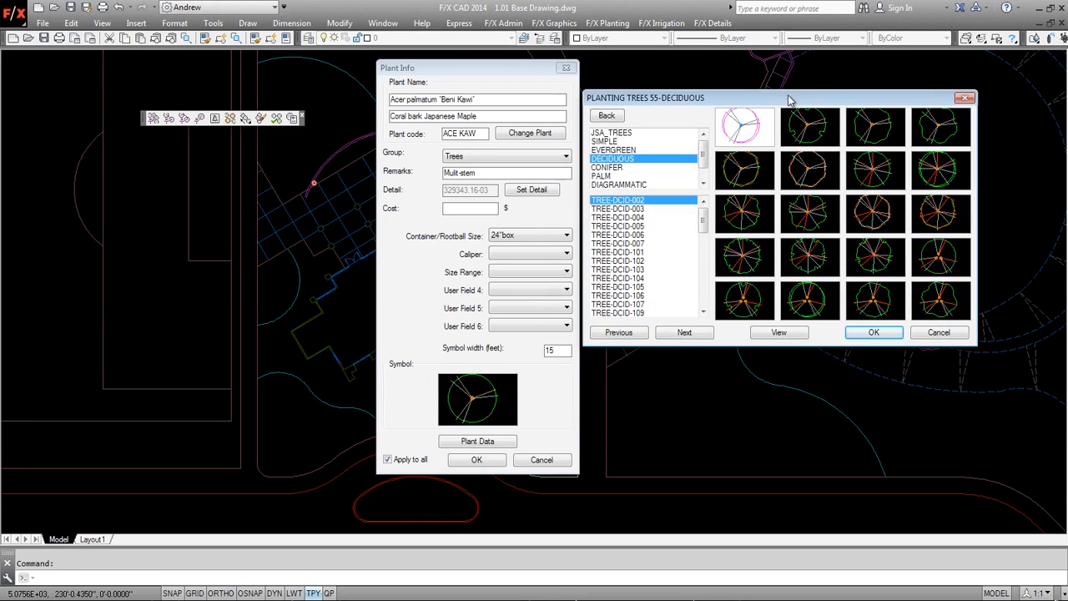
click(625, 150)
click(625, 141)
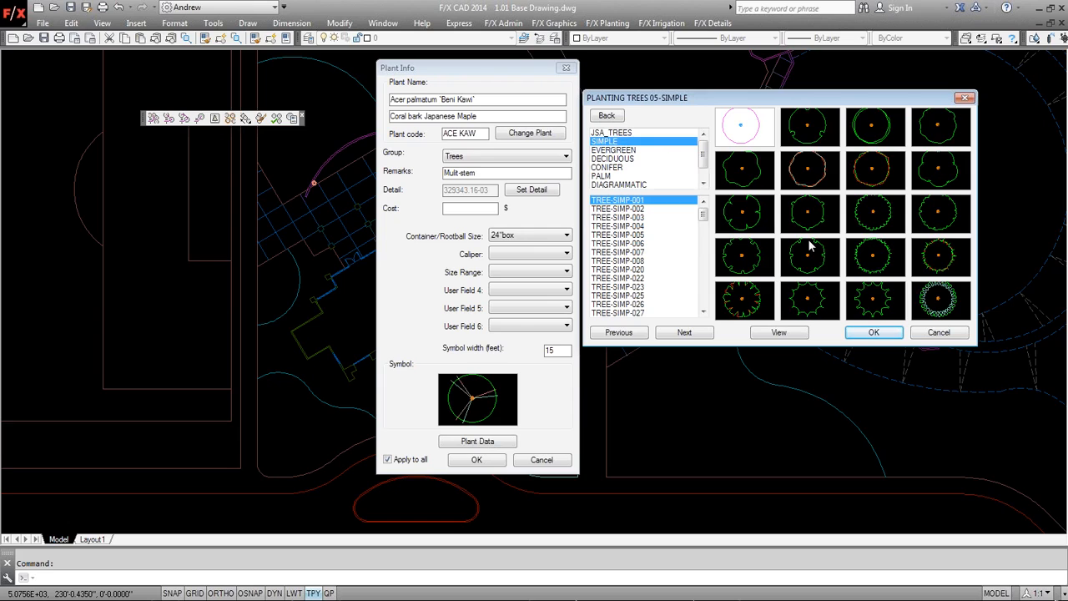
scroll(751, 197, down, 1)
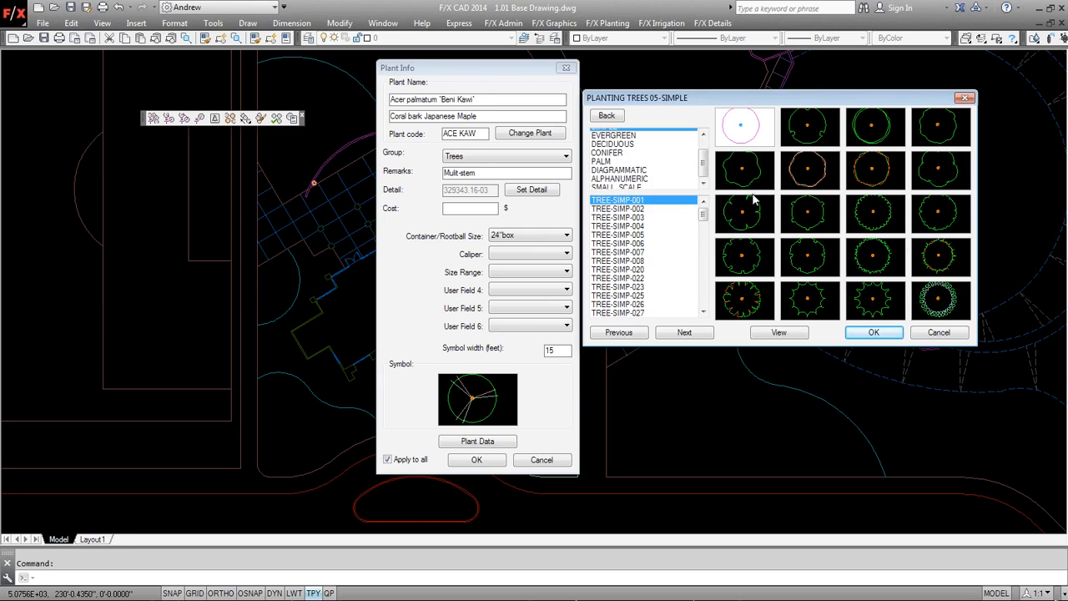
click(620, 136)
scroll(628, 166, up, 1)
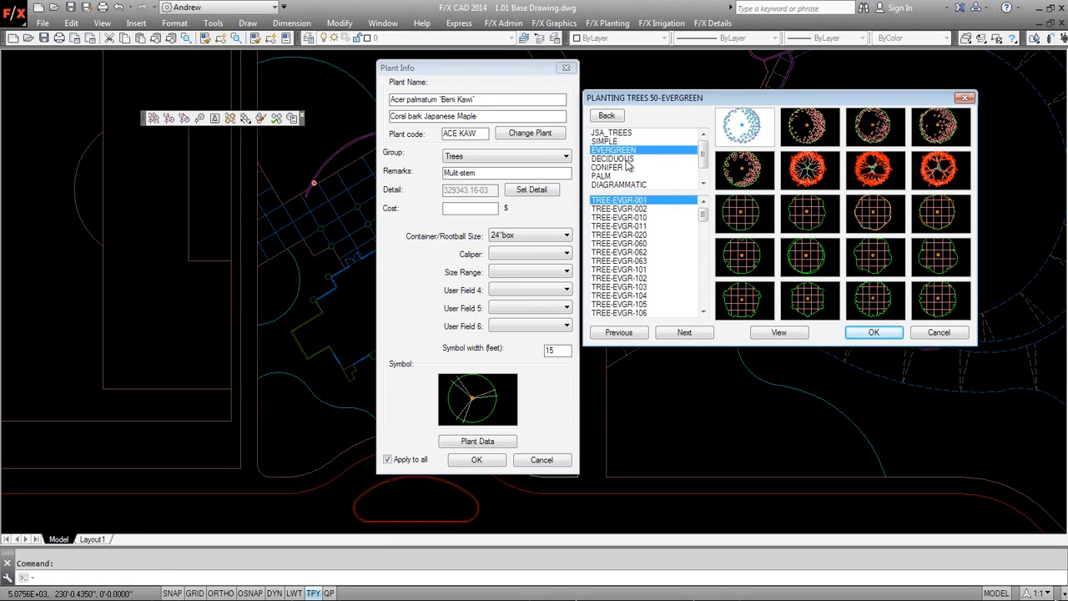
Assign the deciduous symbol TREE-DCID-003 to the maple and save its plant information.
click(627, 160)
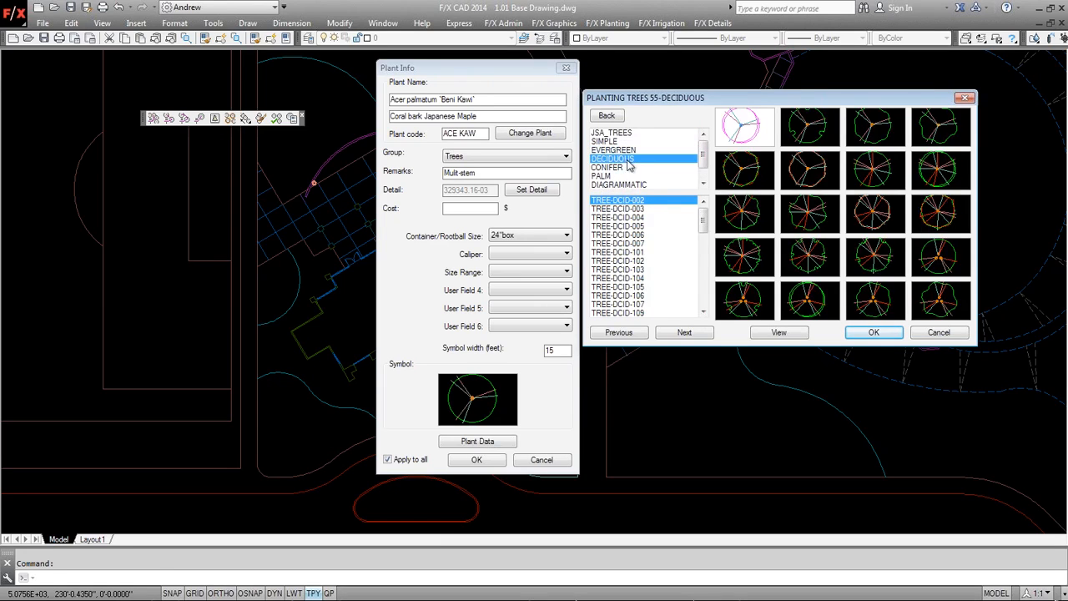
click(809, 127)
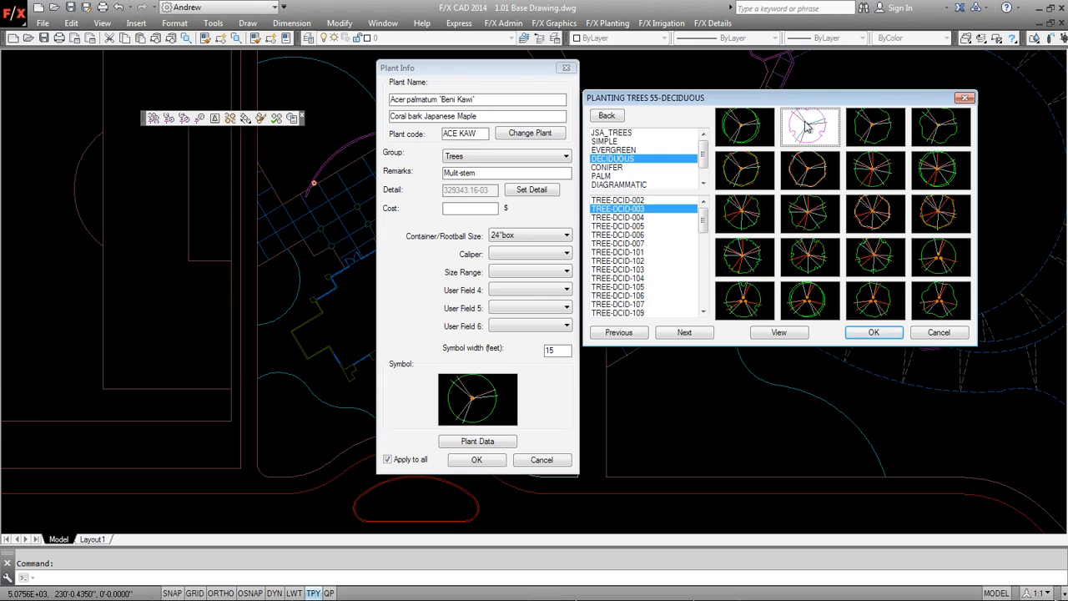
click(867, 331)
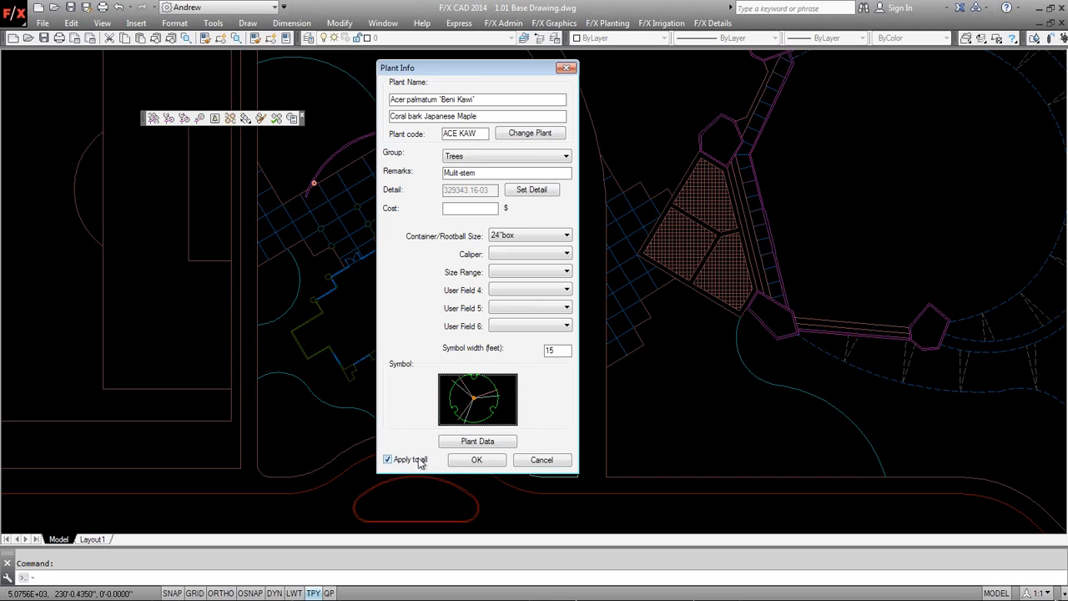
click(457, 462)
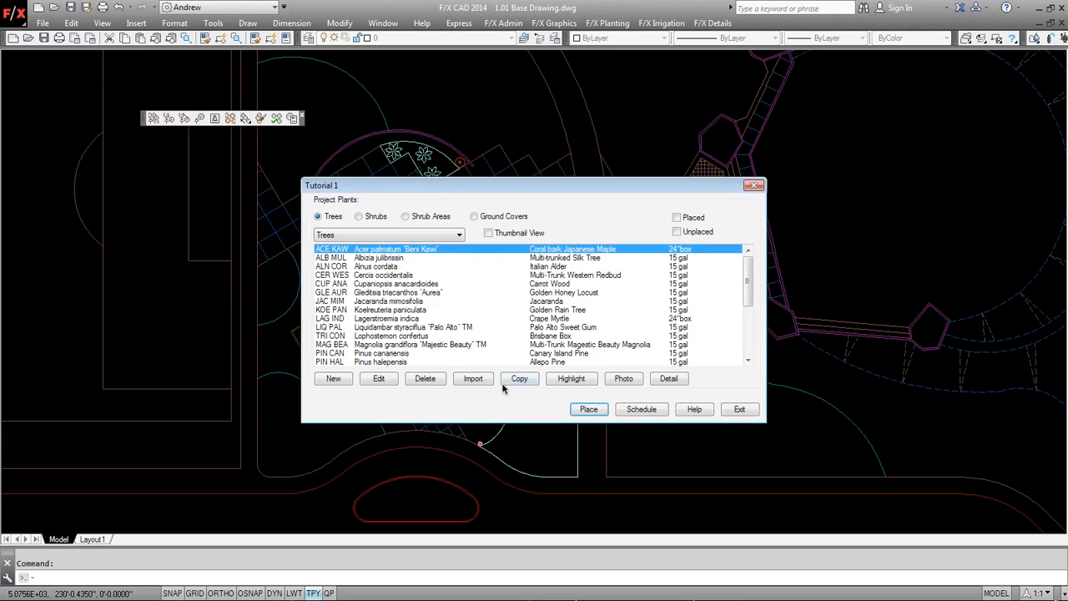
Place four Acer palmatum "Beni Kawi" trees on the paved area between the building and the road.
click(589, 409)
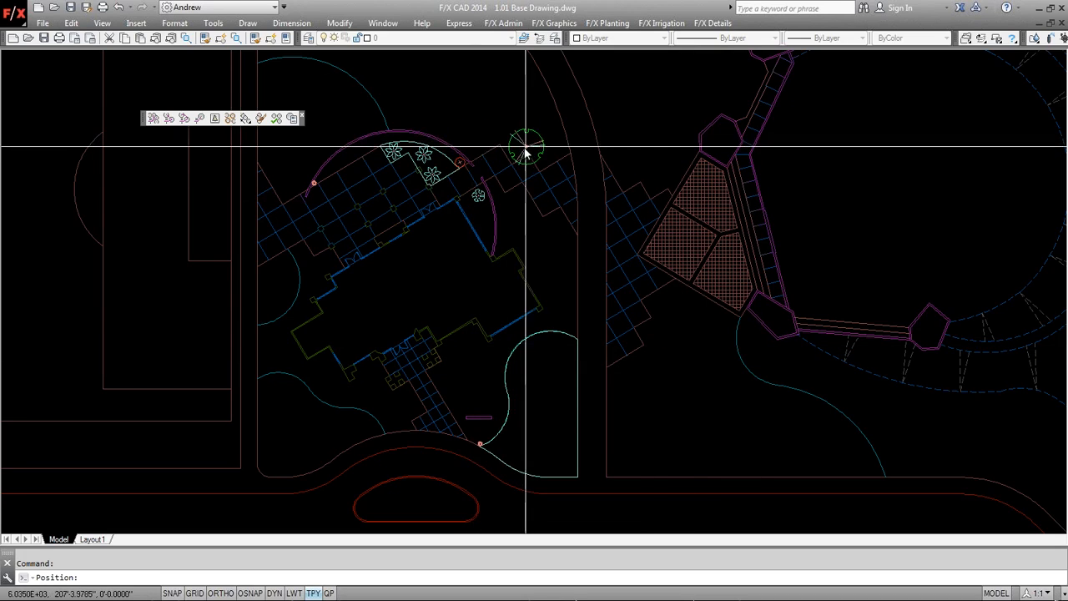
click(515, 149)
click(546, 154)
click(519, 195)
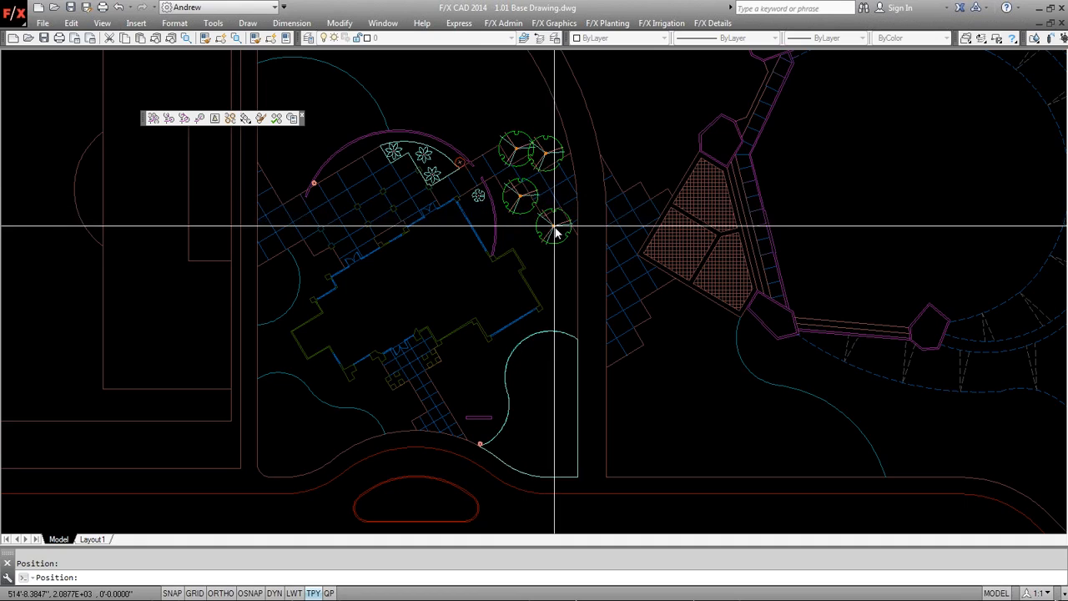
click(557, 220)
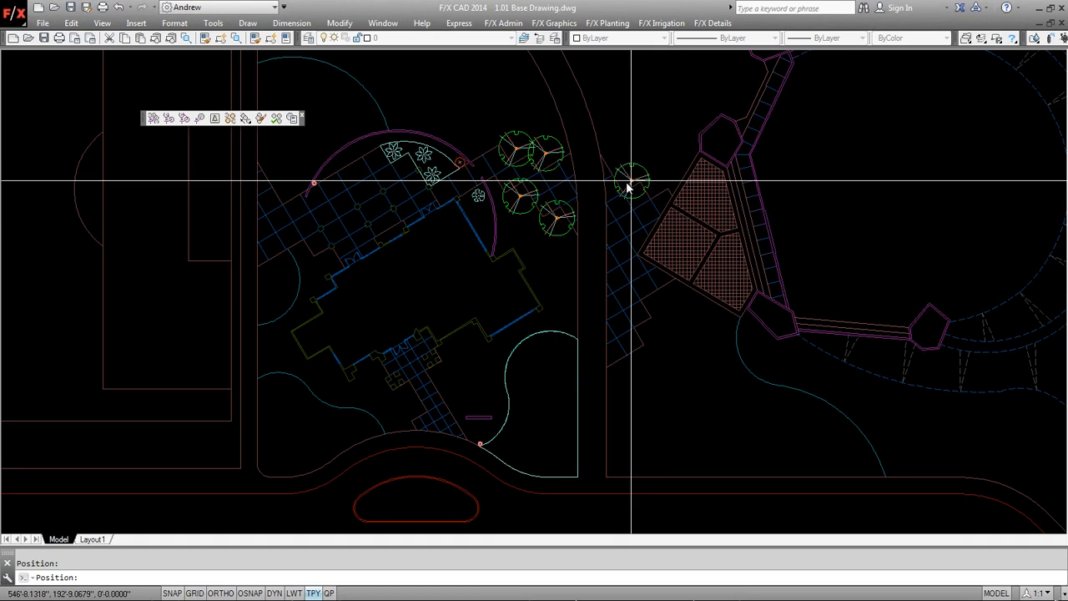
Place four more maples on the paving across the road, two at each end of it, and finish placing.
click(624, 181)
click(656, 185)
click(659, 298)
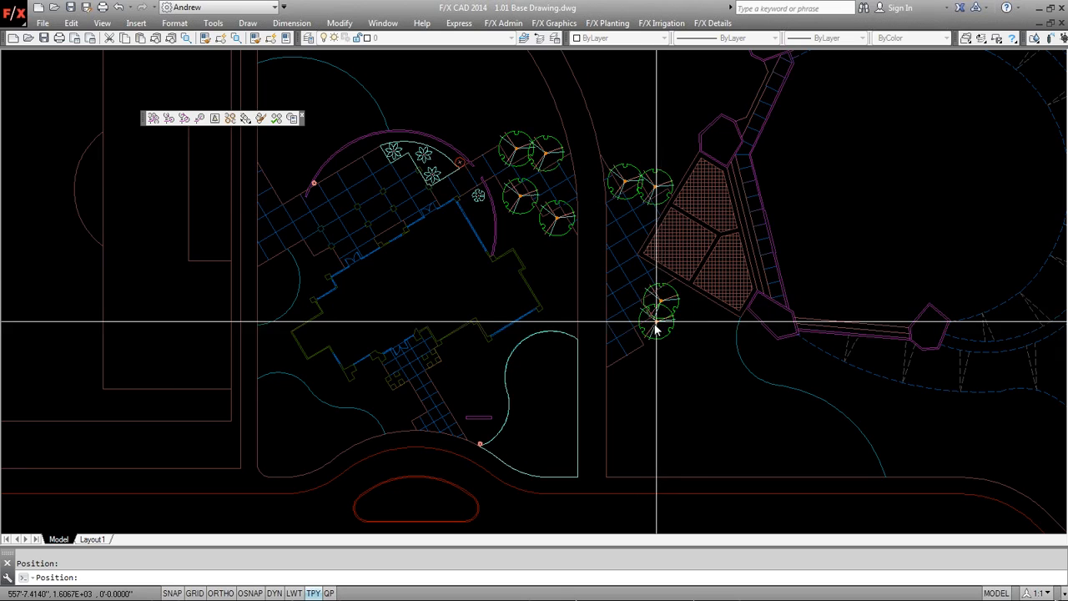
click(651, 333)
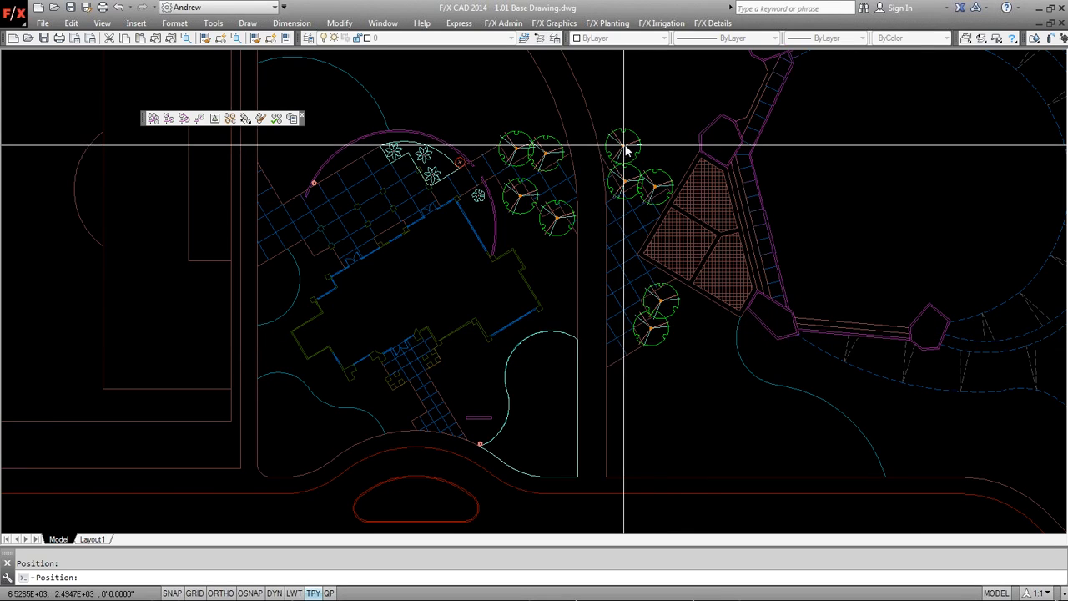
key(Escape)
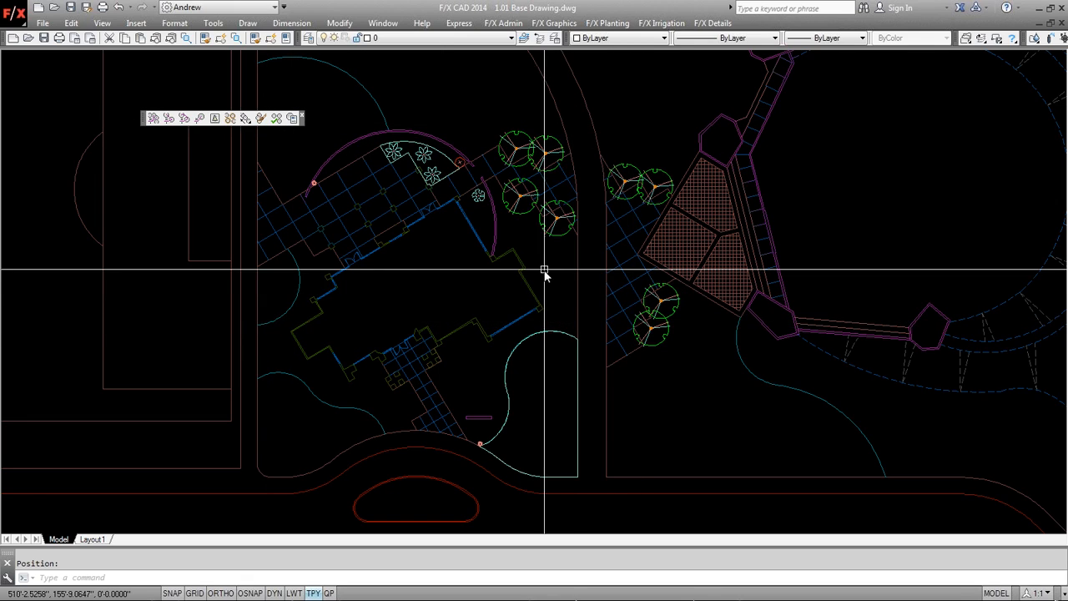
mouse_move(538, 266)
middle_down()
mouse_move(470, 295)
mouse_move(553, 363)
middle_up()
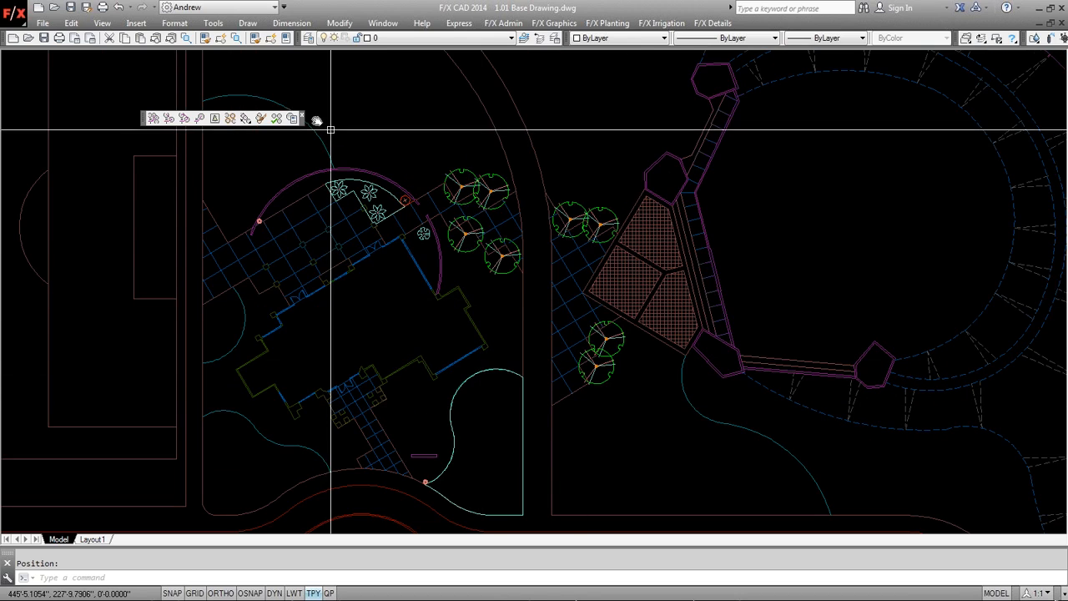
click(252, 121)
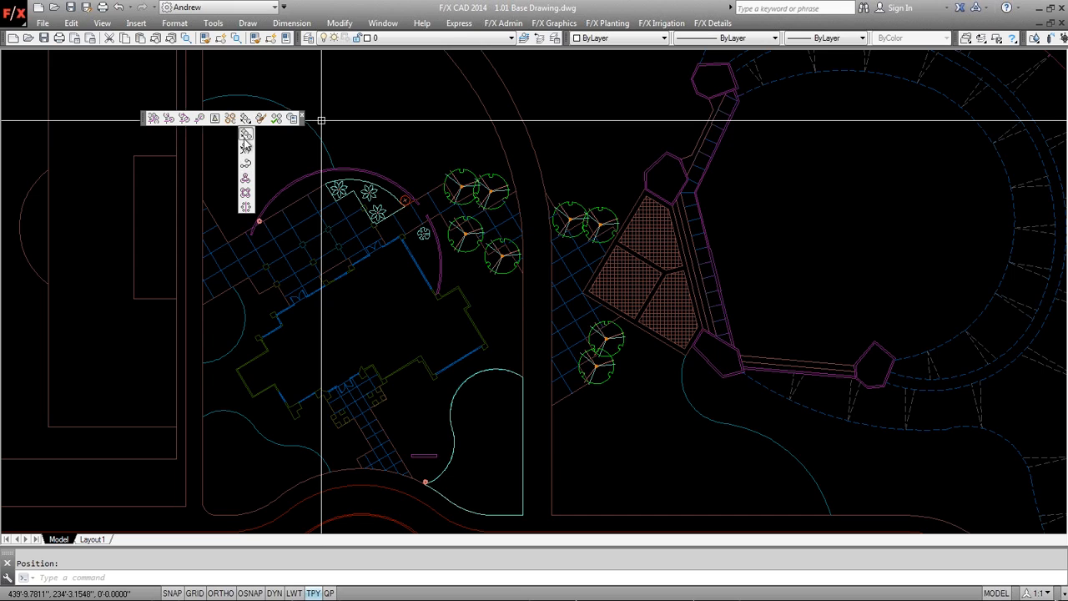
key(Escape)
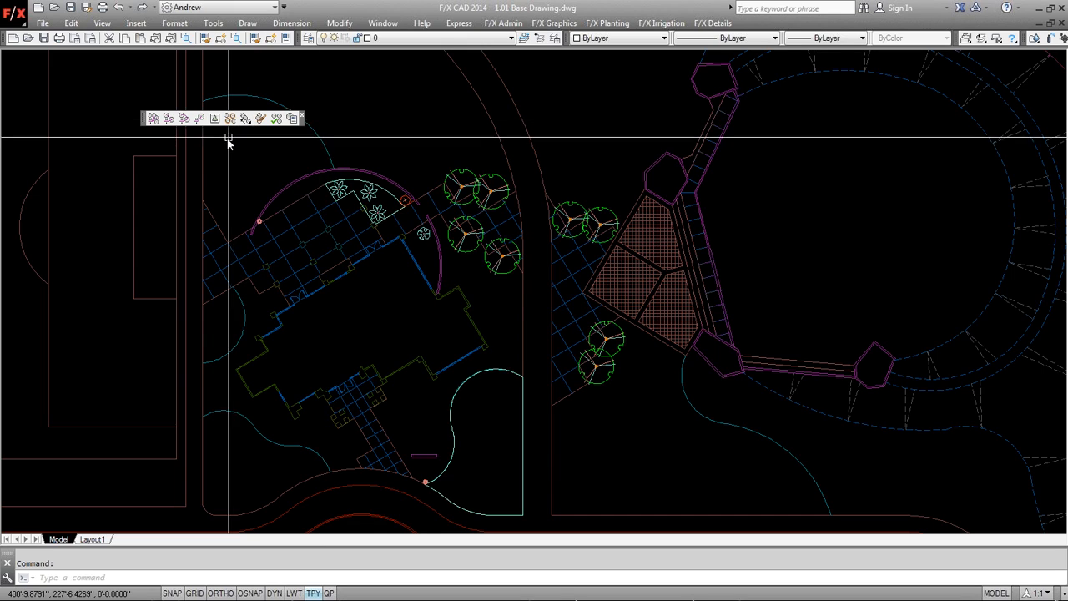
scroll(249, 156, down, 3)
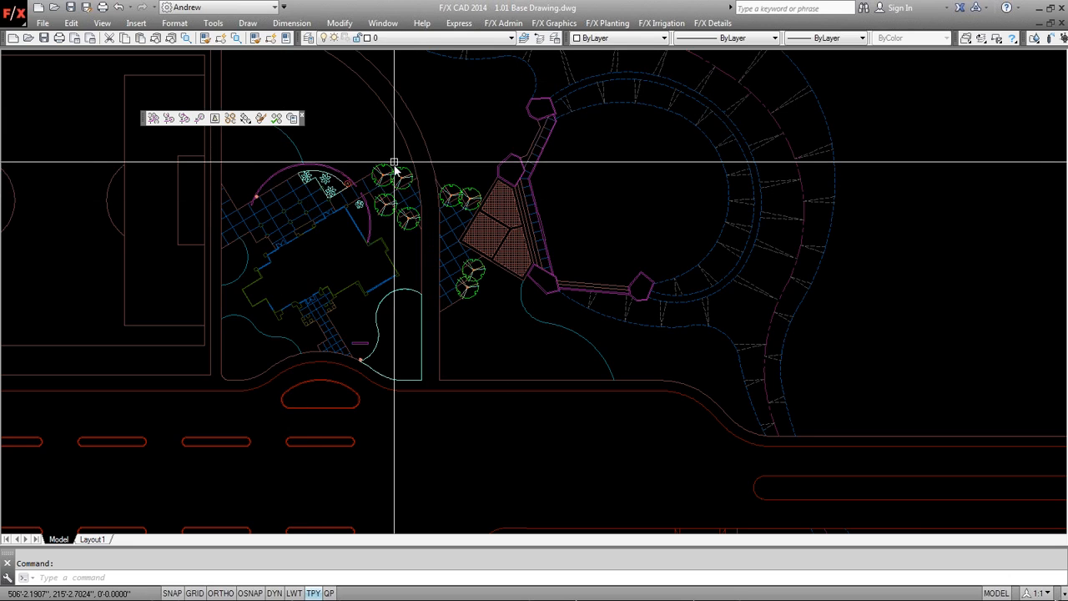
scroll(350, 182, up, 5)
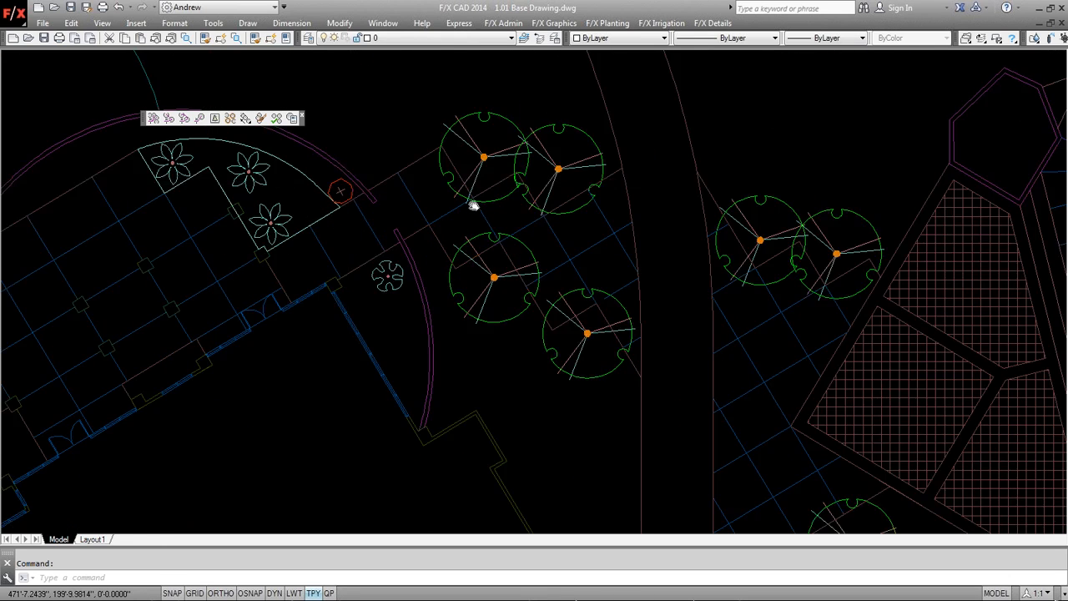
Edit the Hebe x 'Coed' plant information: set the symbol width to 3 feet, assign the small shrub symbol SHRUB-SML-201, and save.
middle_drag(473, 206, 476, 203)
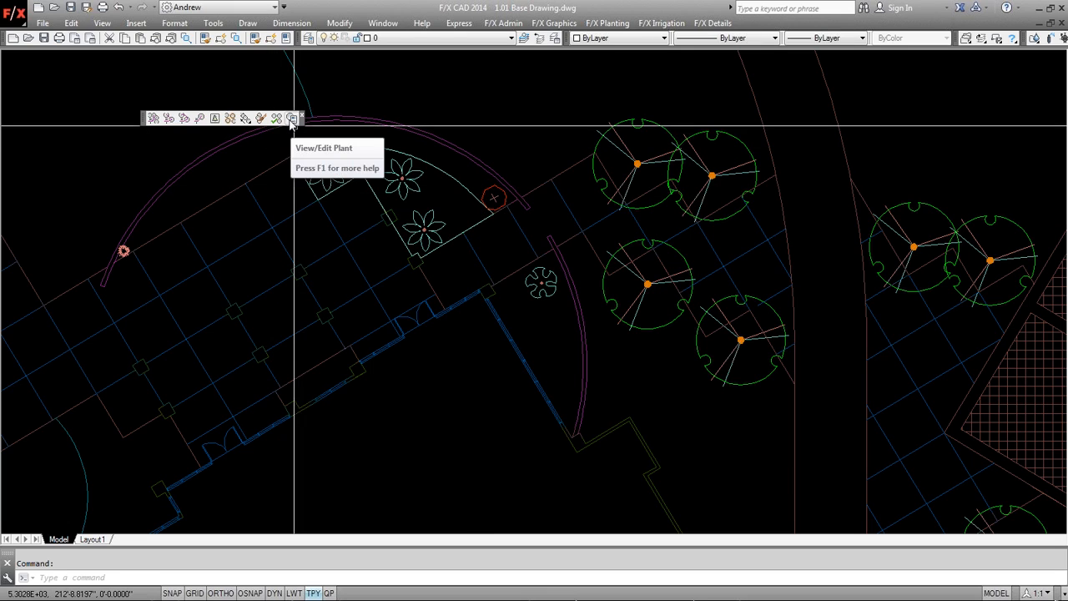
click(291, 119)
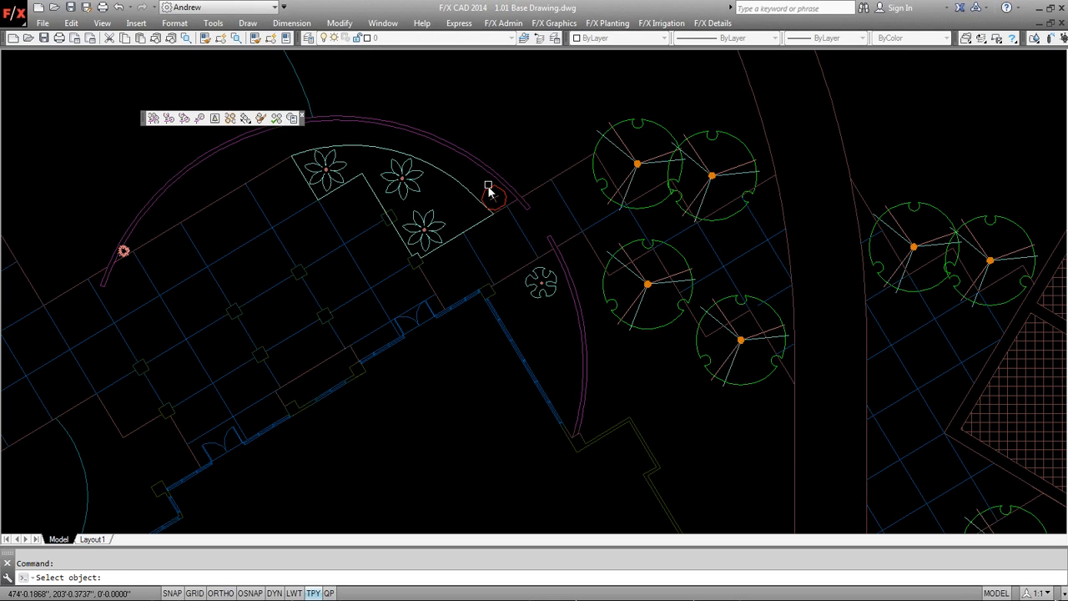
click(490, 193)
mouse_move(527, 106)
mouse_down()
mouse_move(697, 82)
mouse_move(656, 82)
mouse_up()
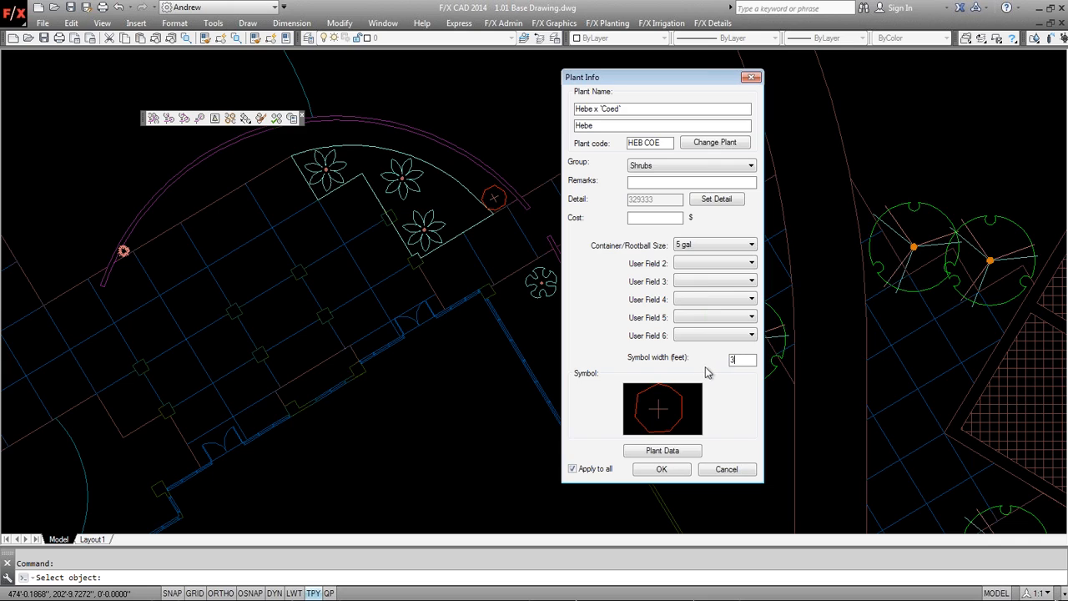
click(672, 409)
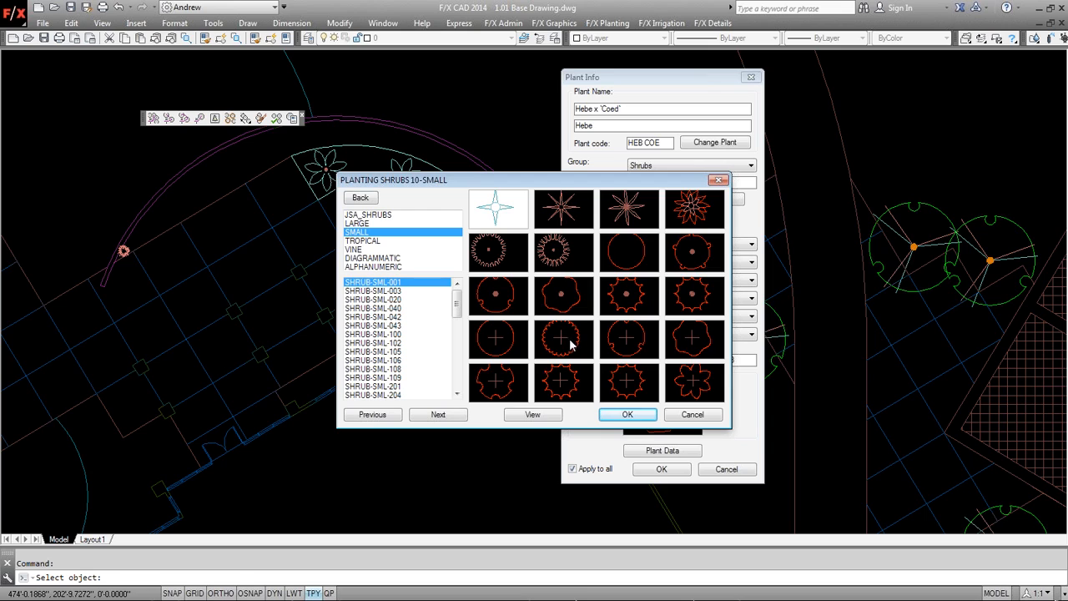
click(489, 338)
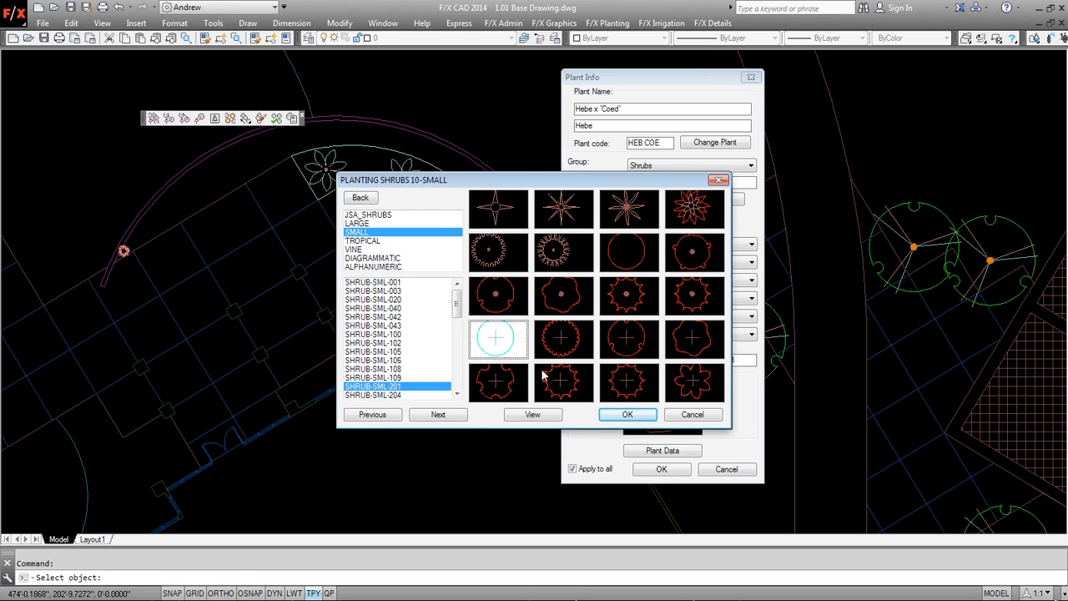
click(625, 415)
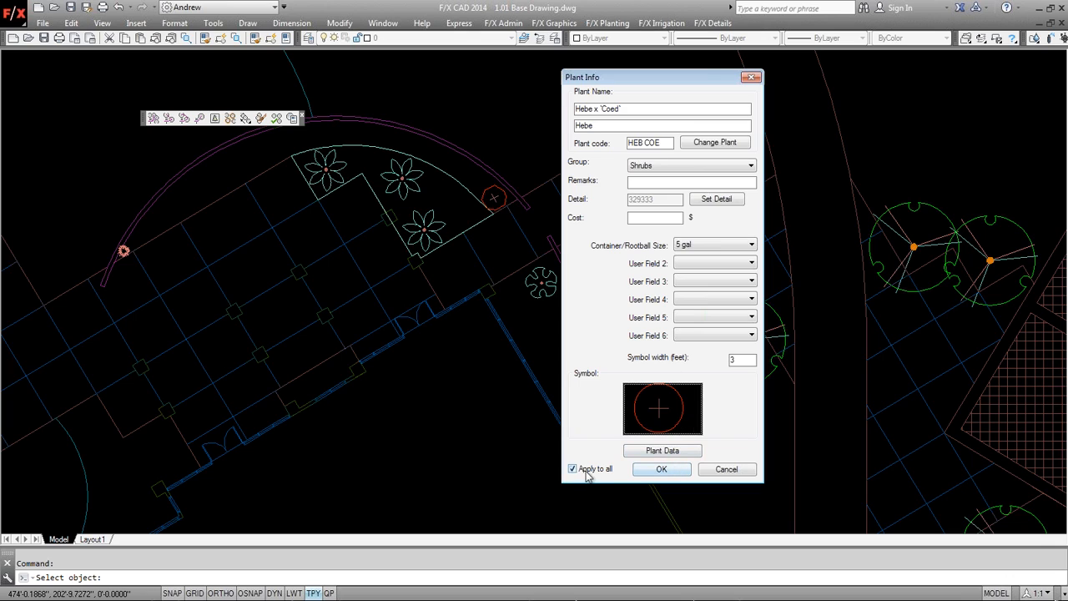
click(658, 470)
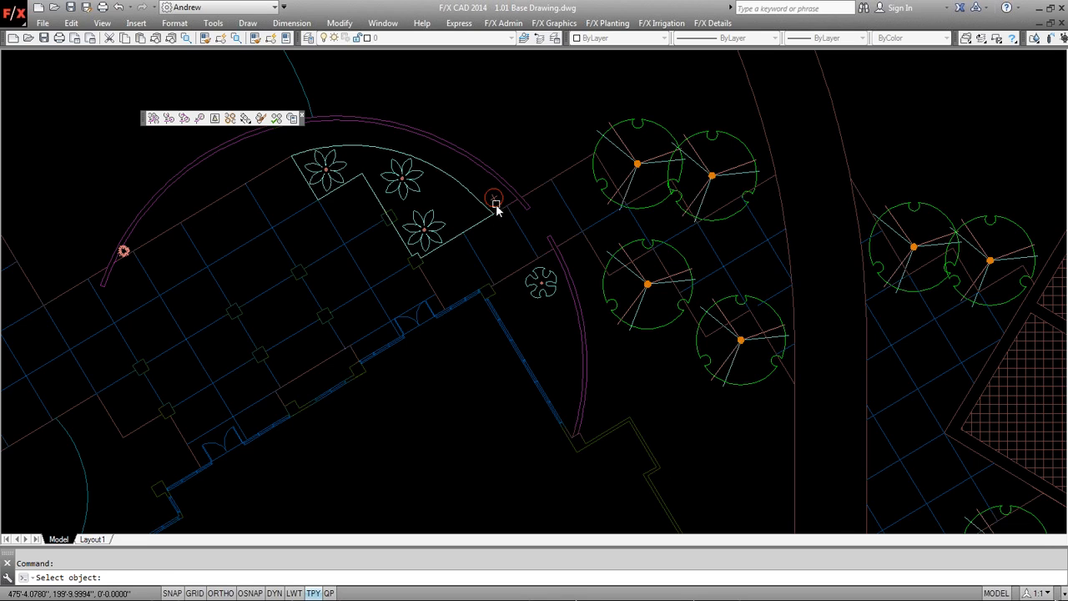
Move the Hebe shrub slightly, keeping it just outside the outer corner of the planting bed.
key(Escape)
scroll(495, 202, up, 4)
text(m)
key(Return)
click(489, 201)
key(Return)
click(490, 197)
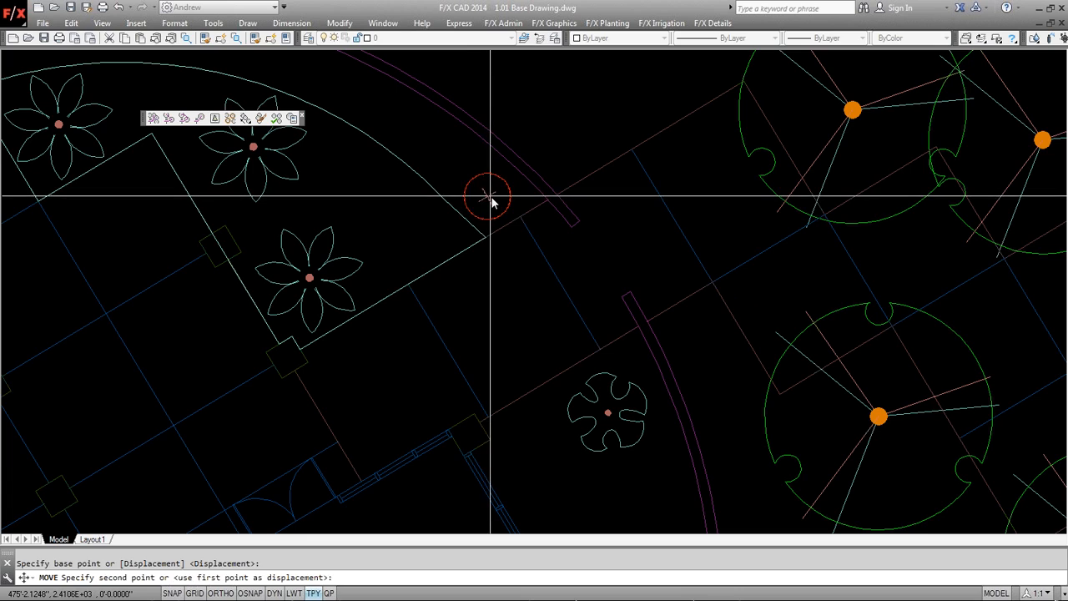
key(Escape)
scroll(441, 195, down, 2)
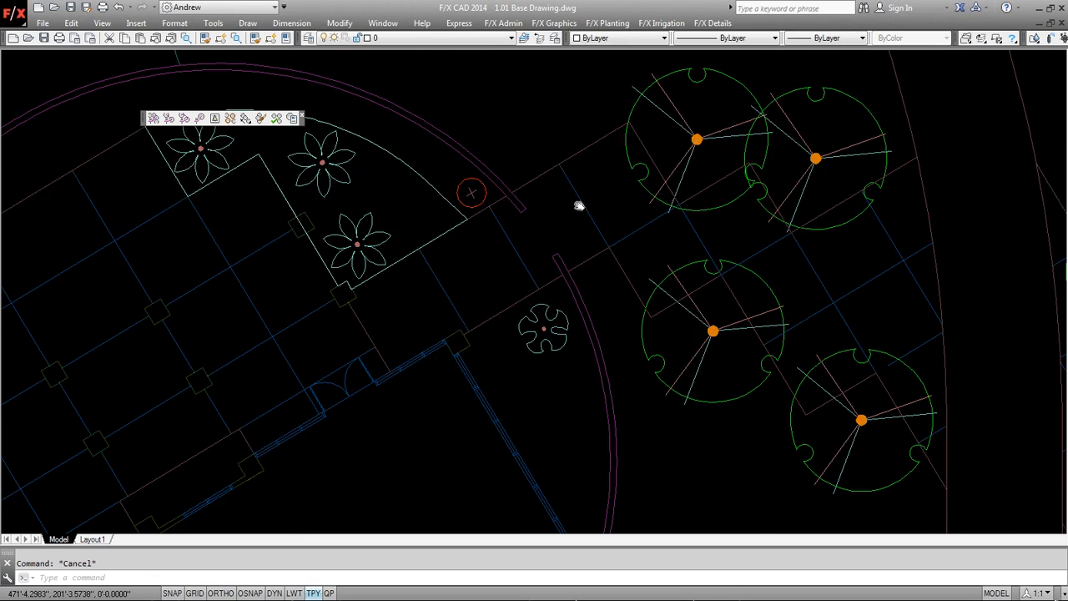
Copy the Hebe along the inside arc of the curved wall to the sedge, using a spacing of 3 and Best fit.
middle_drag(579, 206, 724, 220)
click(246, 120)
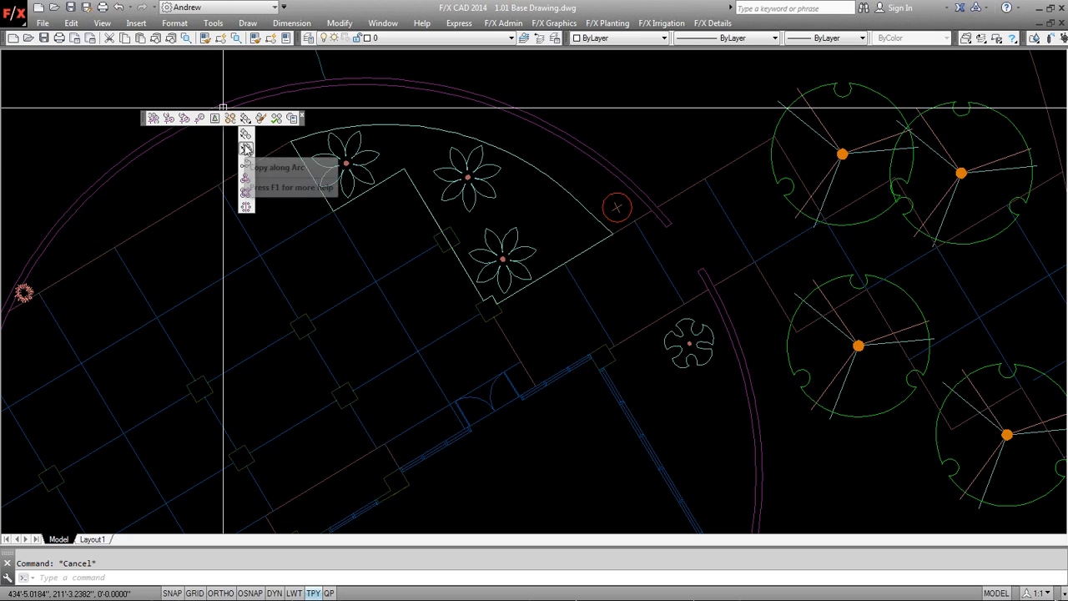
click(245, 148)
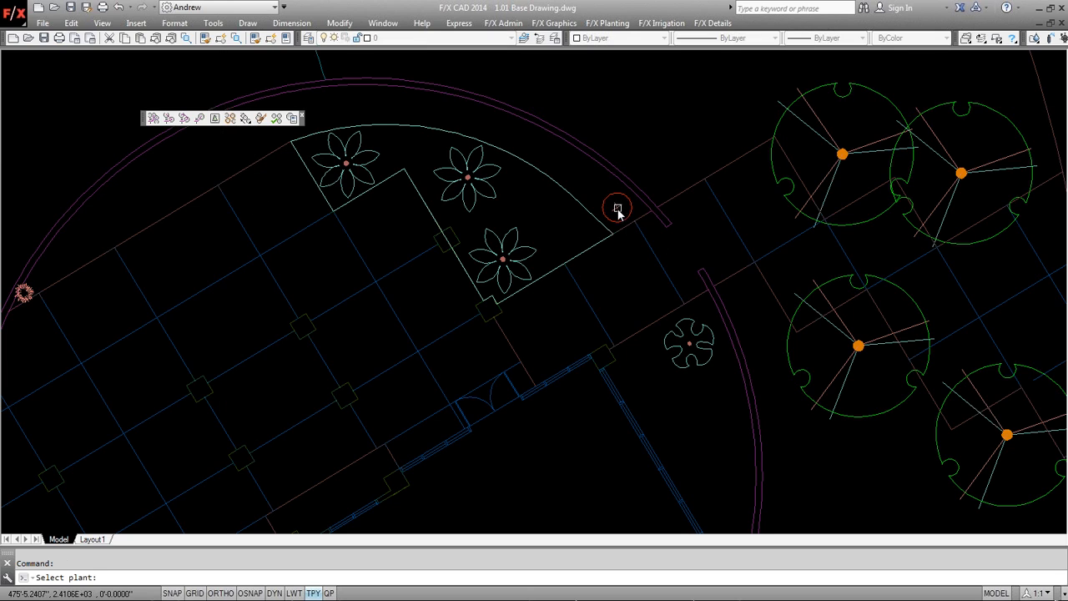
click(610, 216)
drag(521, 243, 392, 254)
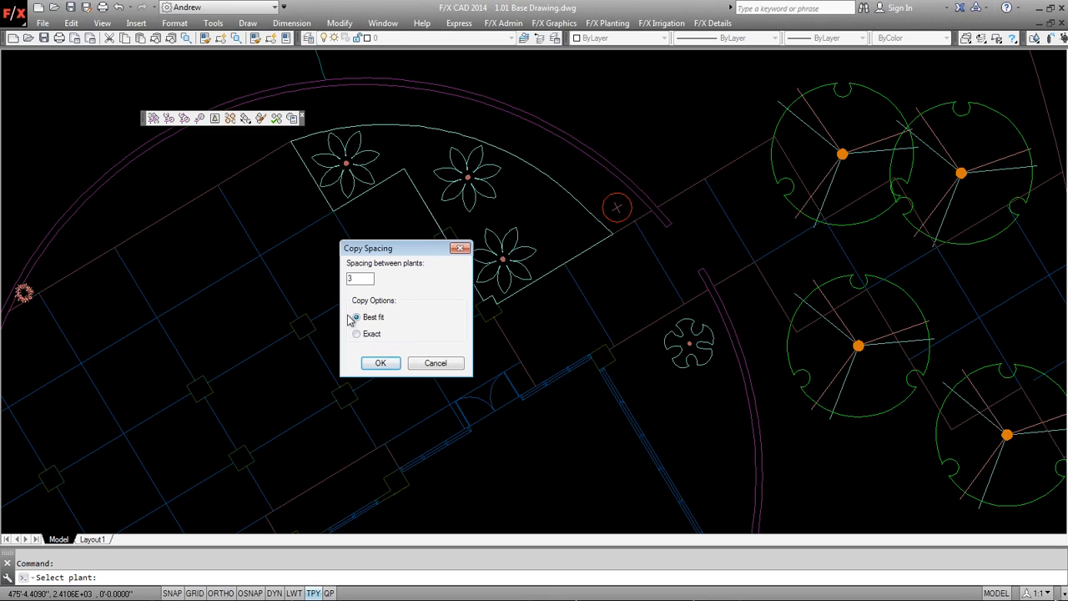
click(381, 365)
scroll(597, 203, down, 2)
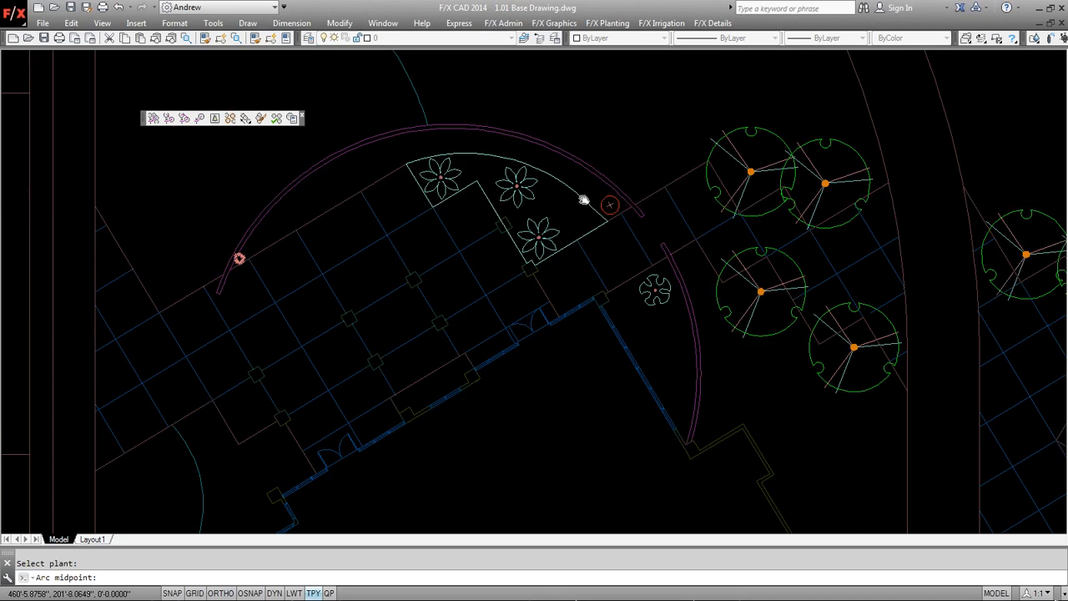
middle_drag(520, 203, 584, 193)
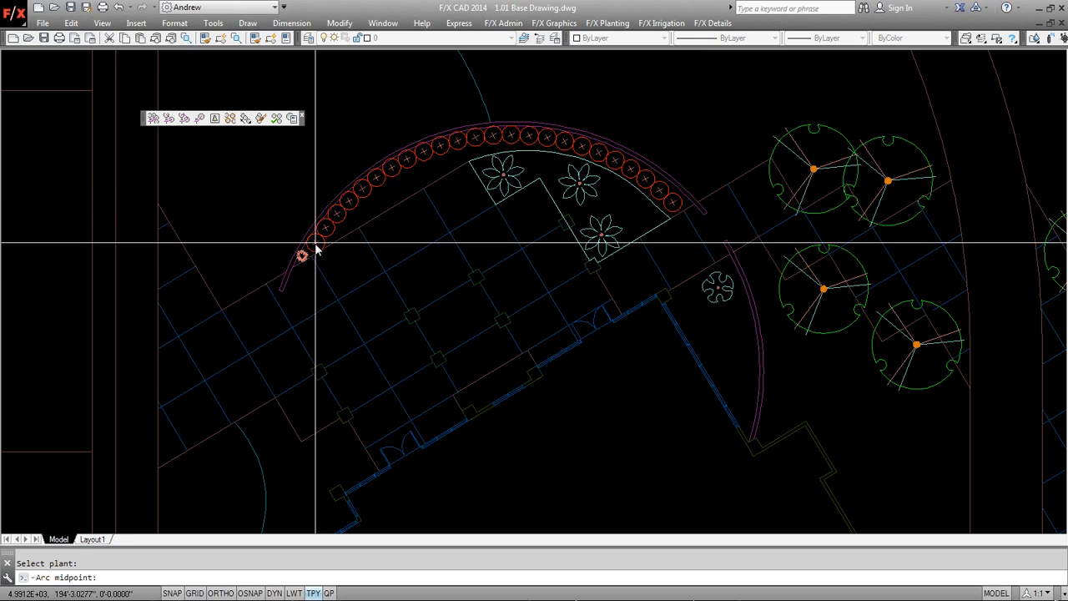
click(316, 250)
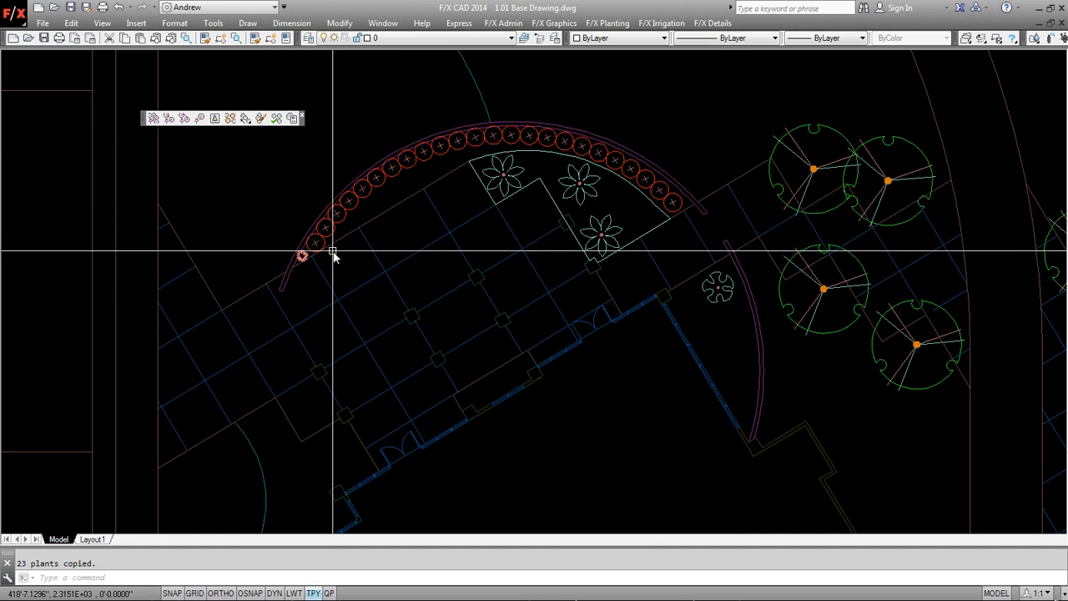
Label the whole row of Hebe shrubs as one group, placing the label outside the curved wall near the row's sedge end.
click(151, 119)
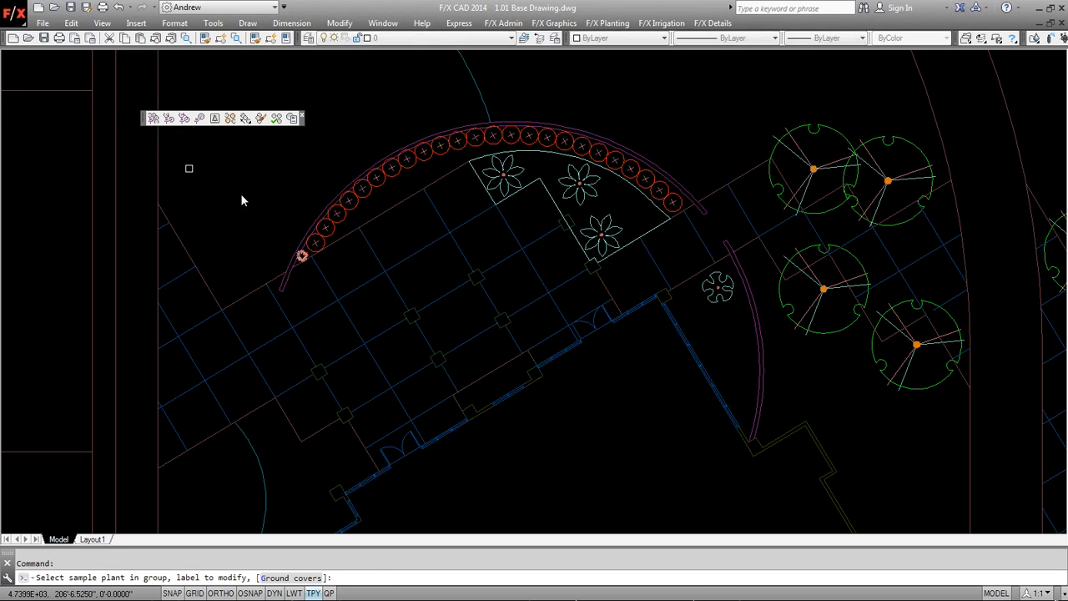
click(315, 246)
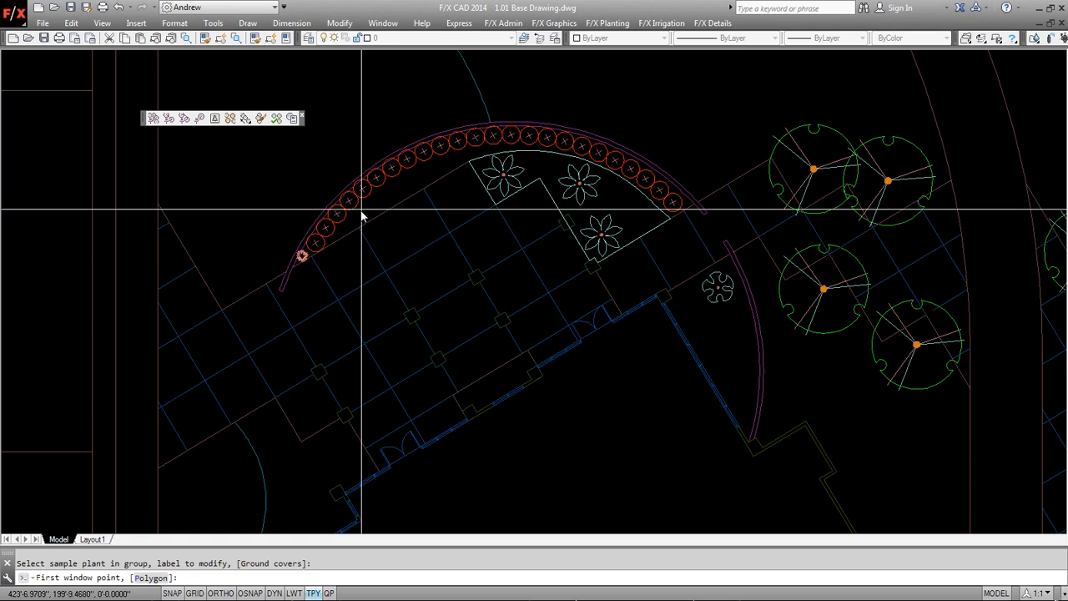
scroll(354, 180, down, 2)
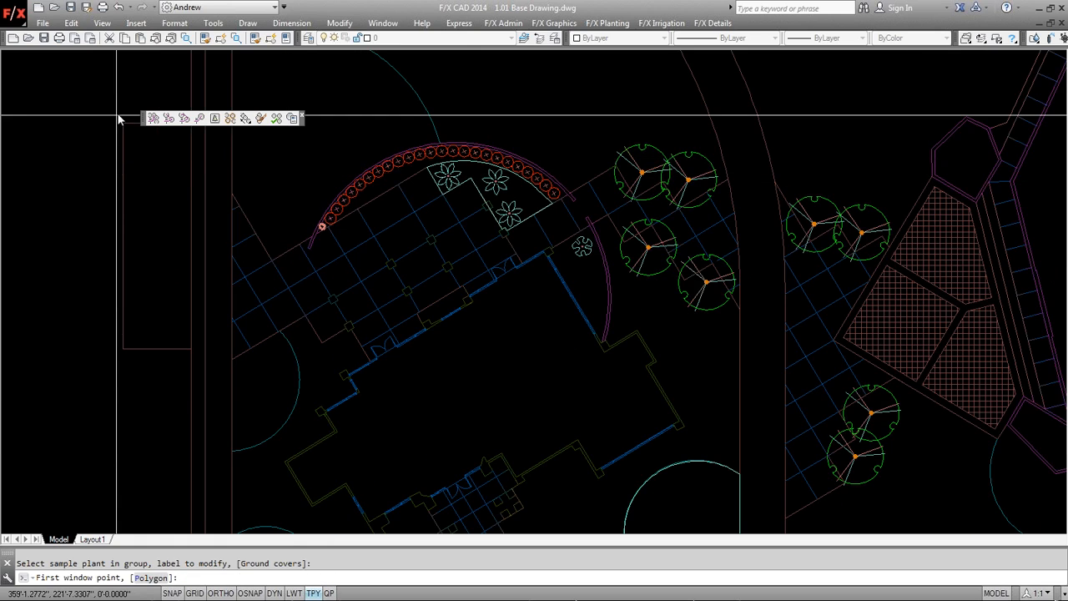
click(270, 97)
click(622, 313)
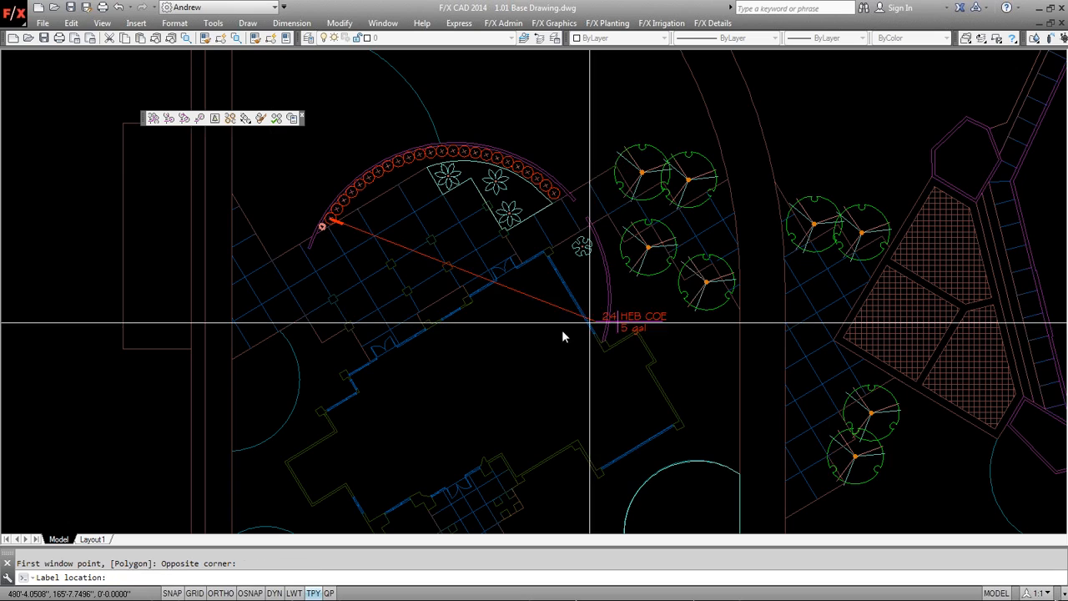
click(277, 174)
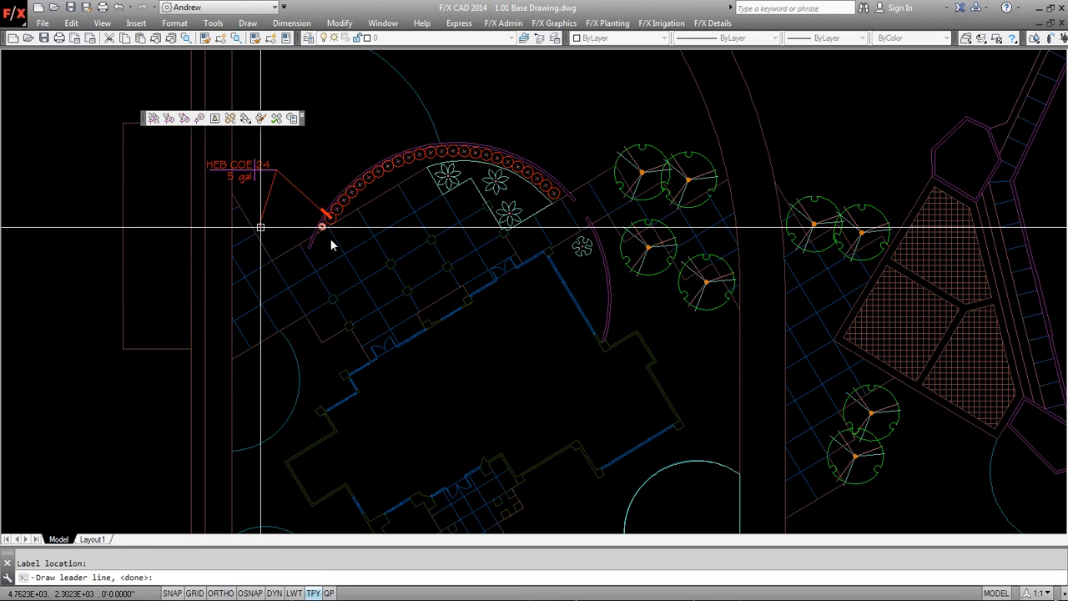
key(Return)
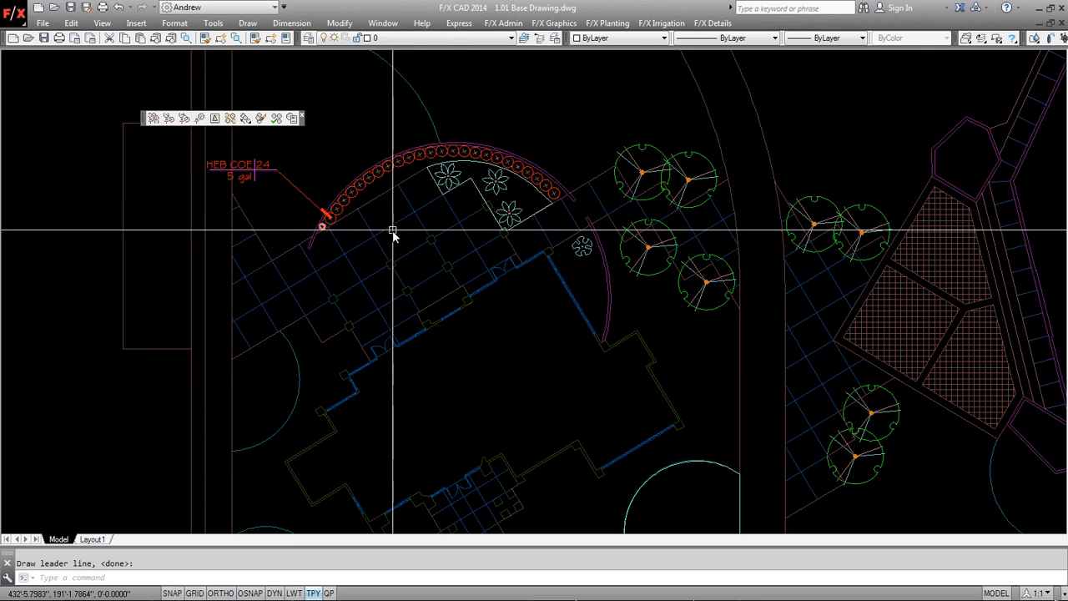
scroll(326, 224, up, 8)
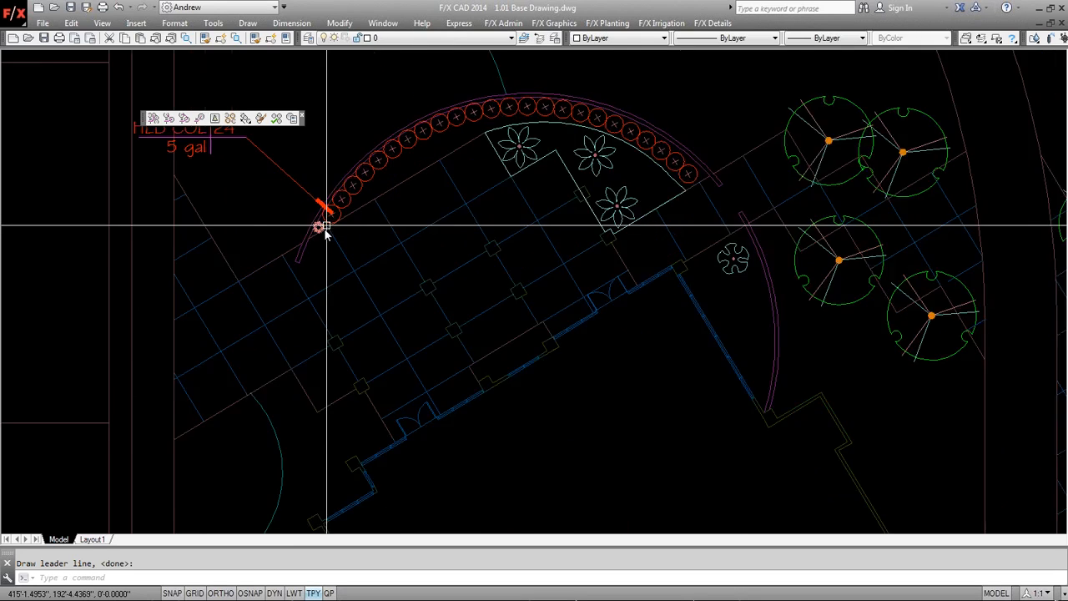
text(e)
key(space)
click(314, 225)
key(Escape)
Move the sedge from the curved wall to the inner side of the row, beside the last two Hebe shrubs.
text(m)
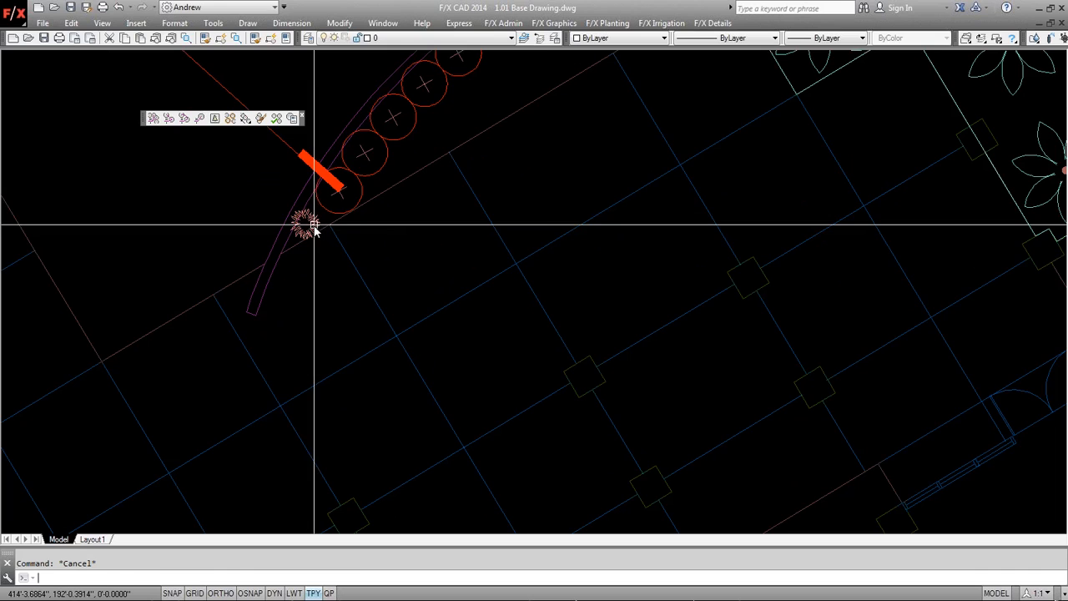
key(space)
click(315, 225)
key(space)
click(308, 241)
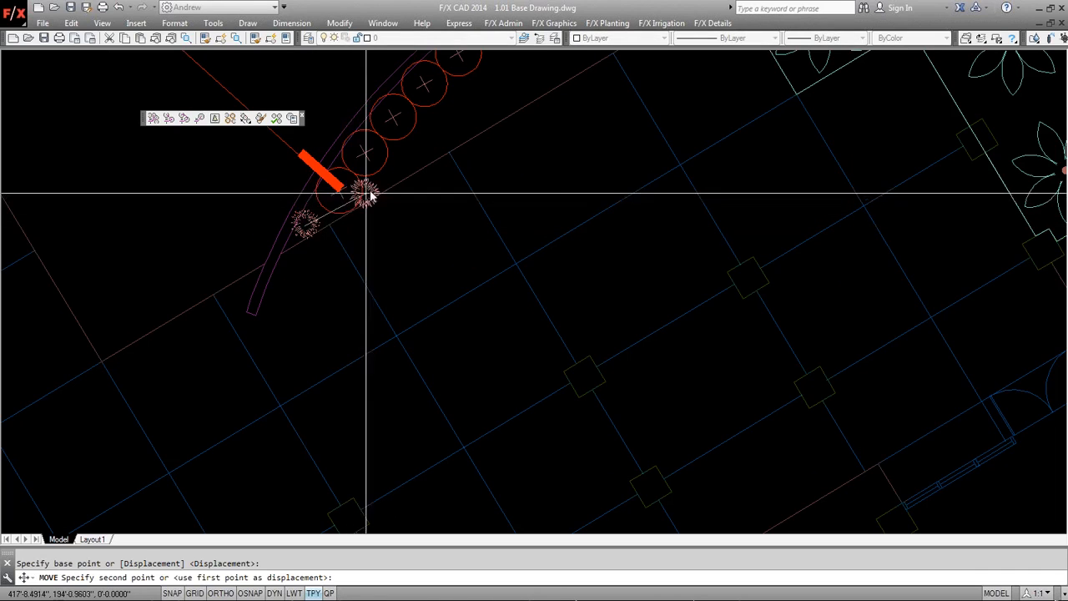
click(379, 198)
key(Escape)
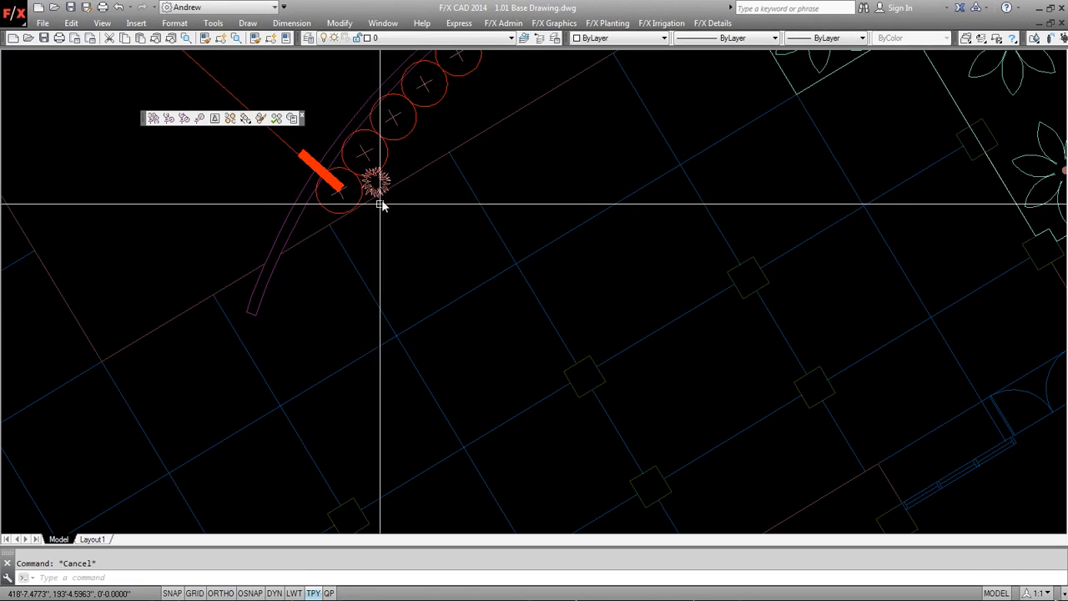
Open the Carex tumulicola plant information and compare the small and tropical shrub symbols in the symbol library.
click(293, 121)
click(384, 187)
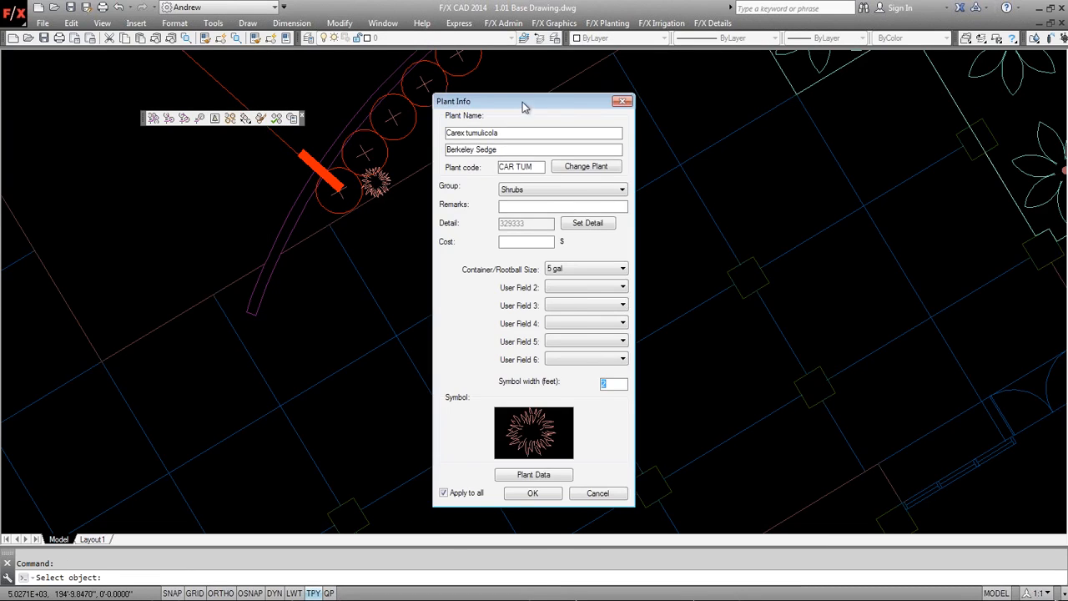
drag(559, 104, 717, 99)
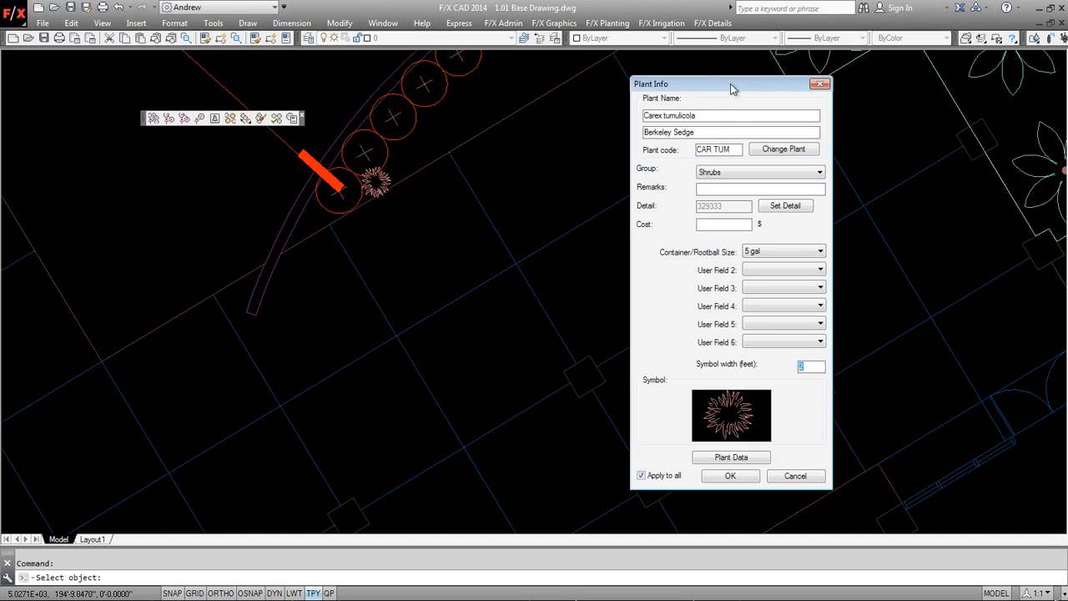
click(736, 417)
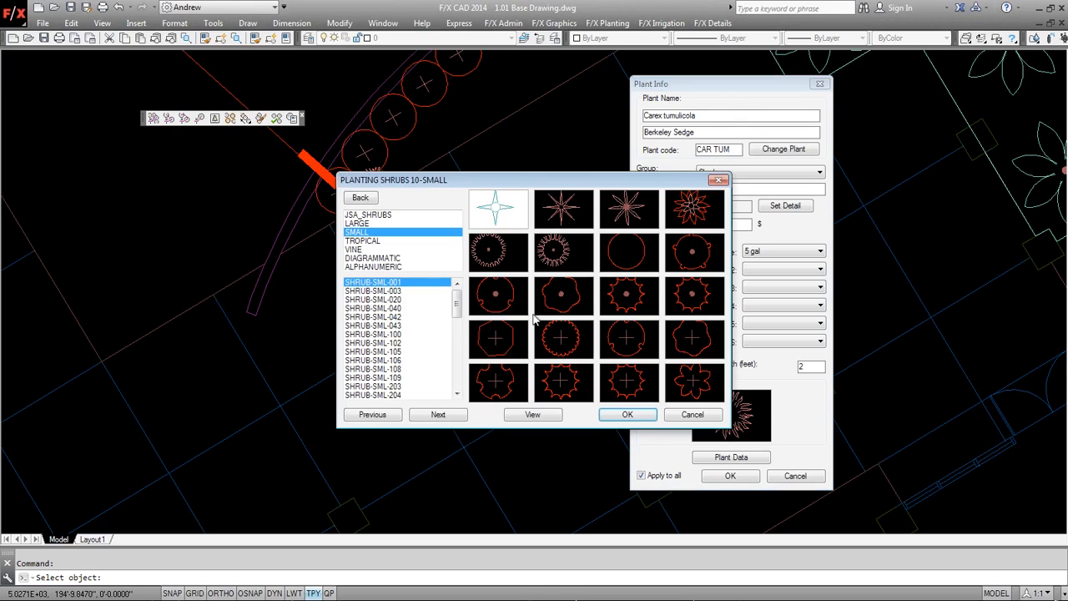
click(375, 241)
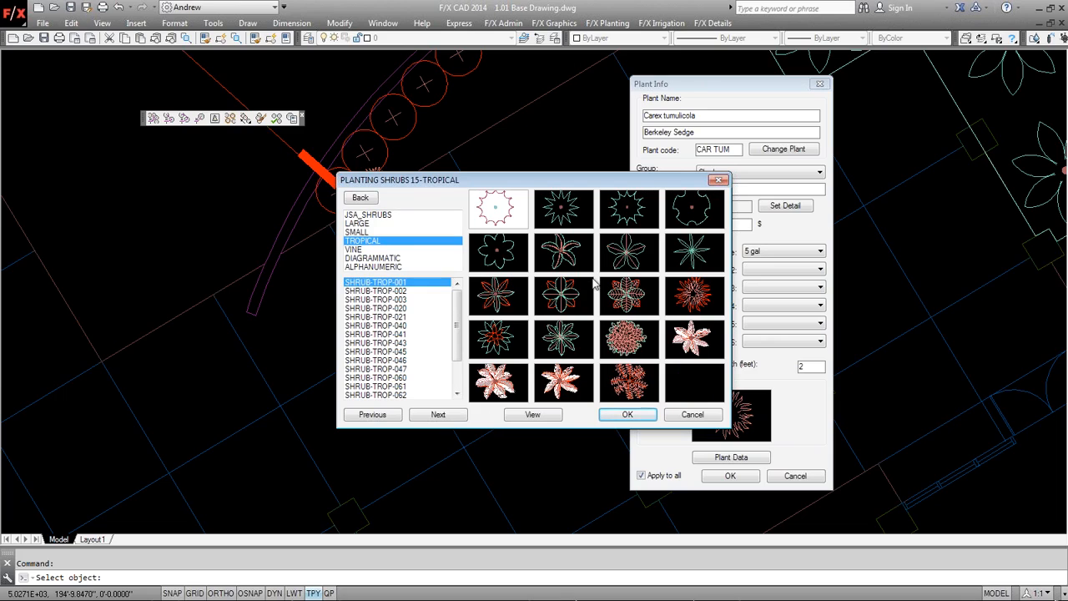
click(366, 233)
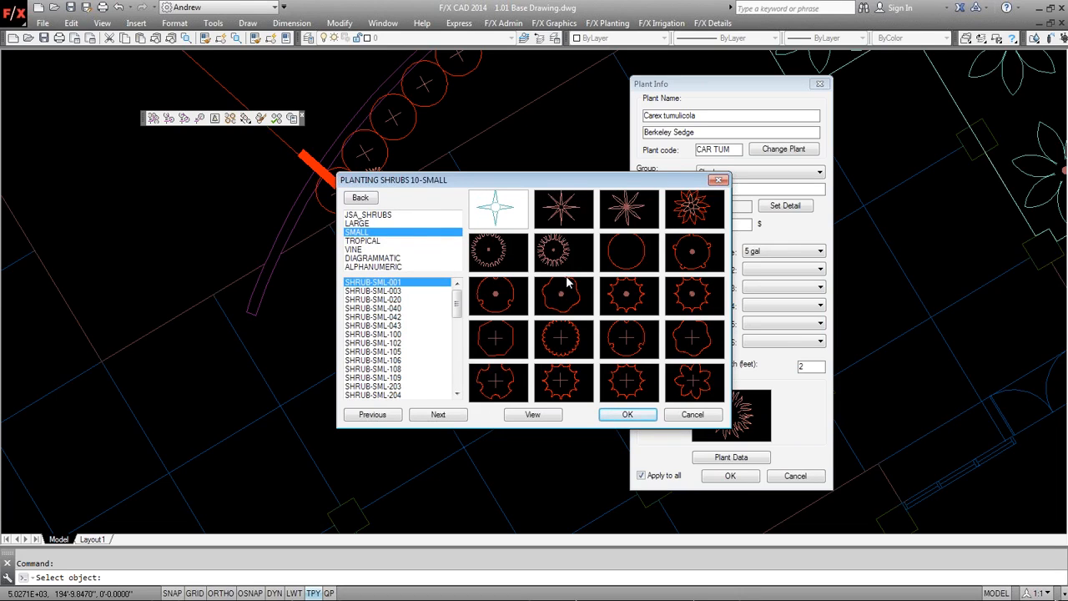
Change the symbol for all Carex tumulicola plants to the symbol of short radial spikes around a centre cross from the large shrub symbols.
click(431, 417)
click(431, 417)
click(432, 417)
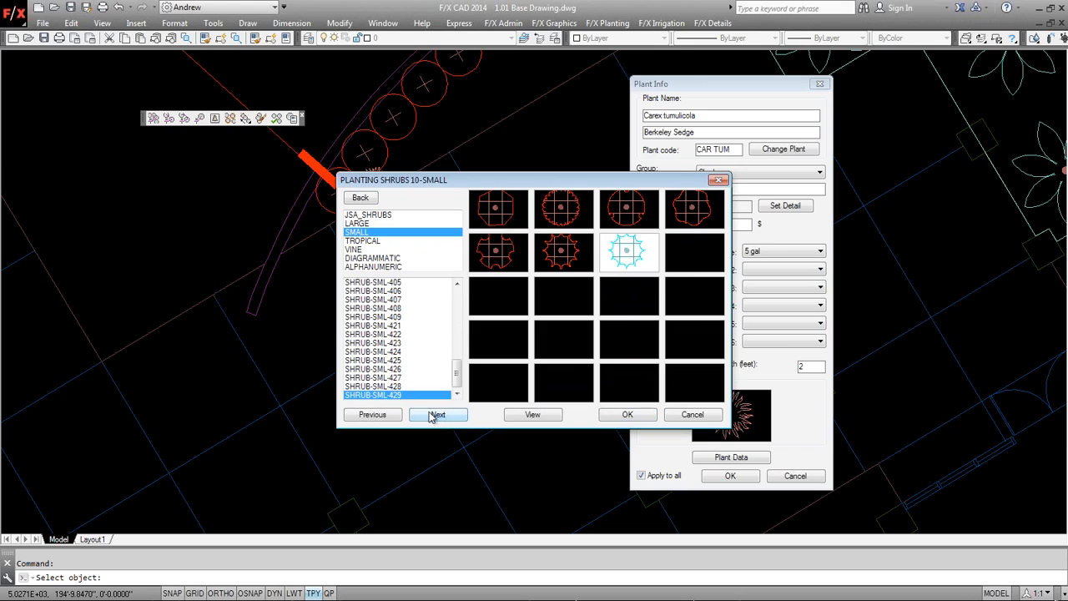
click(373, 415)
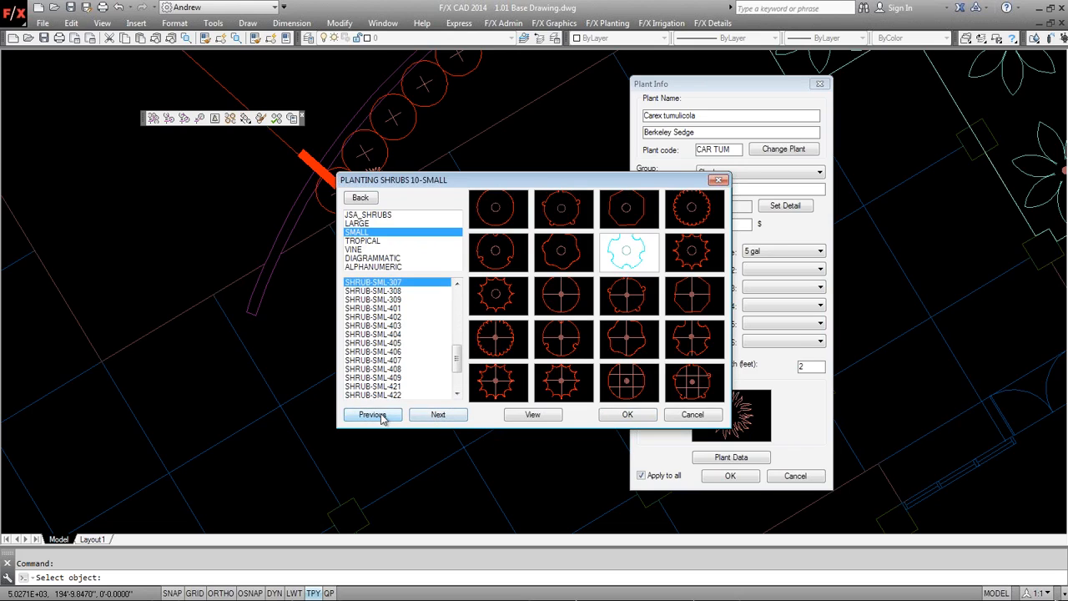
click(367, 249)
click(374, 233)
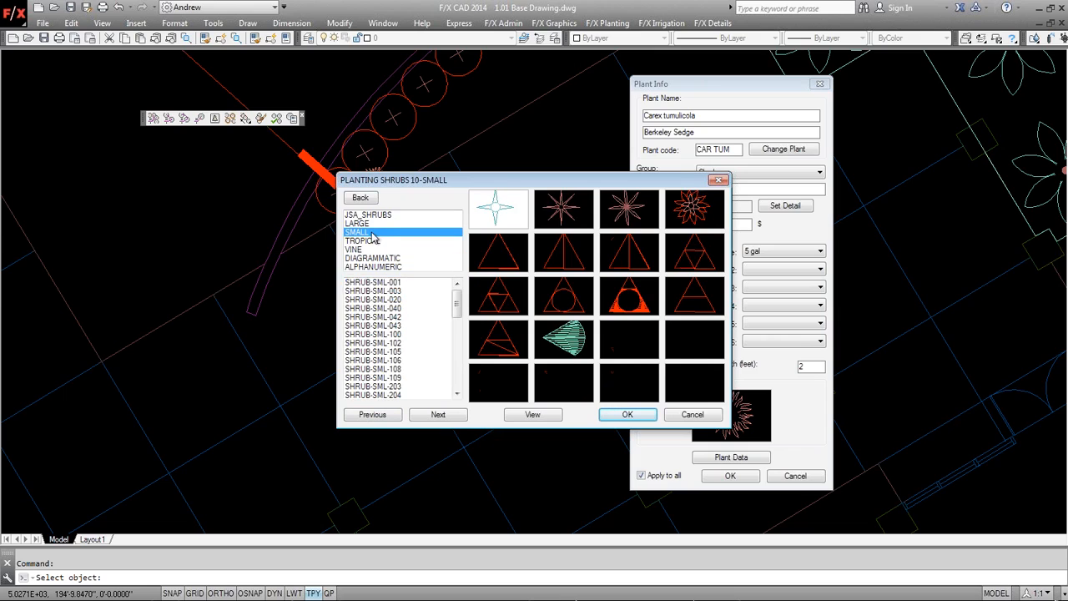
click(372, 225)
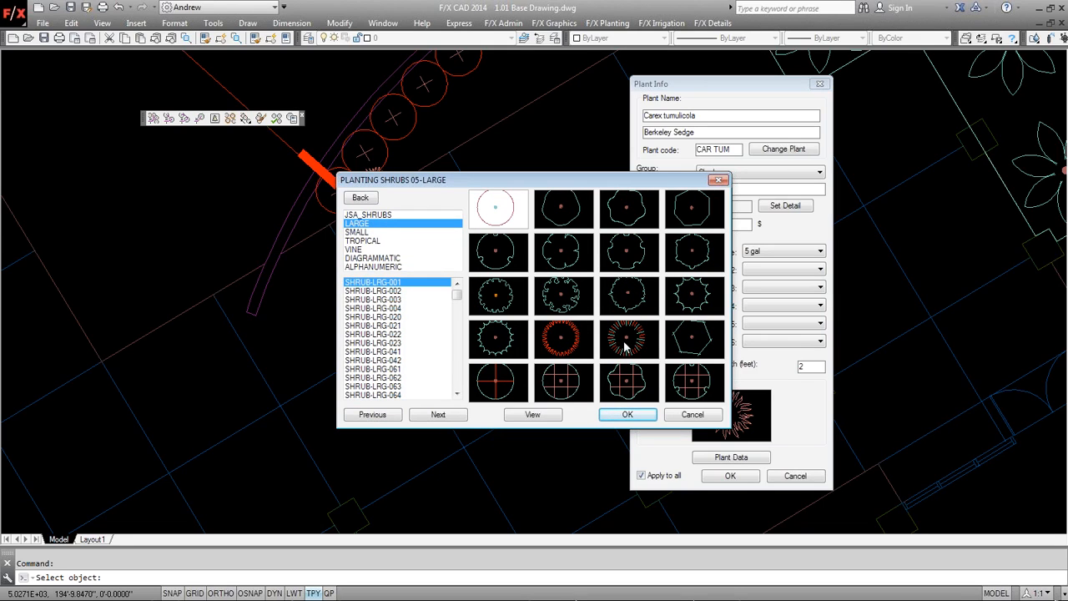
click(427, 415)
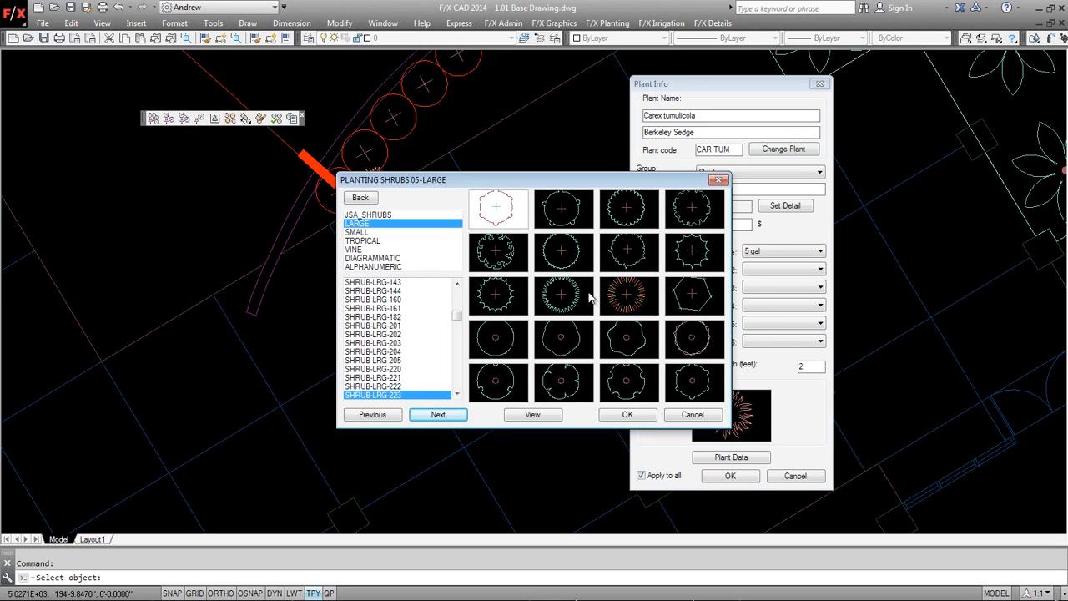
click(626, 297)
click(624, 416)
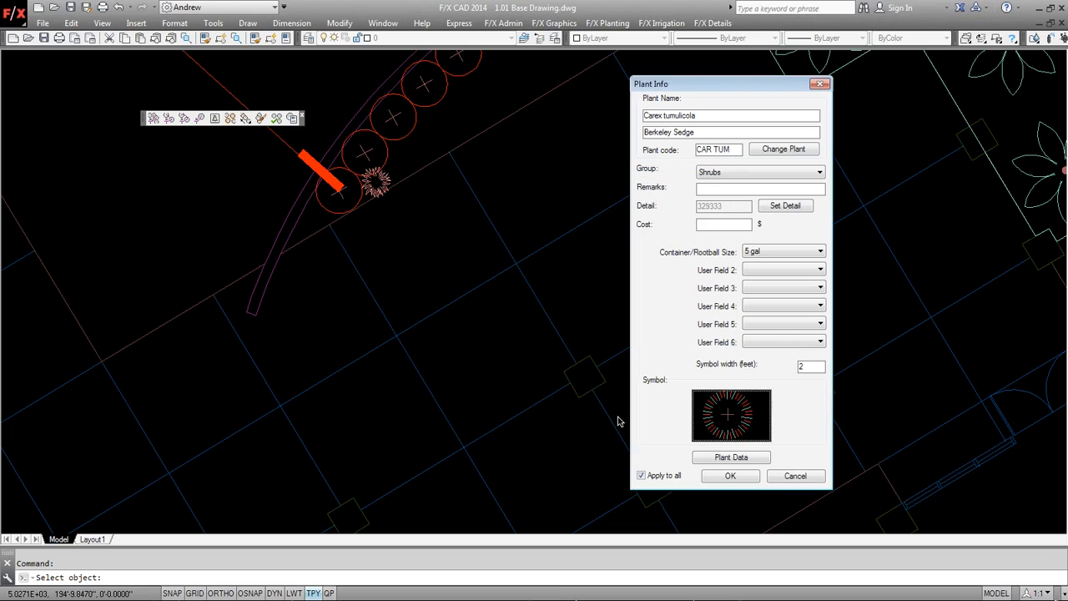
click(729, 474)
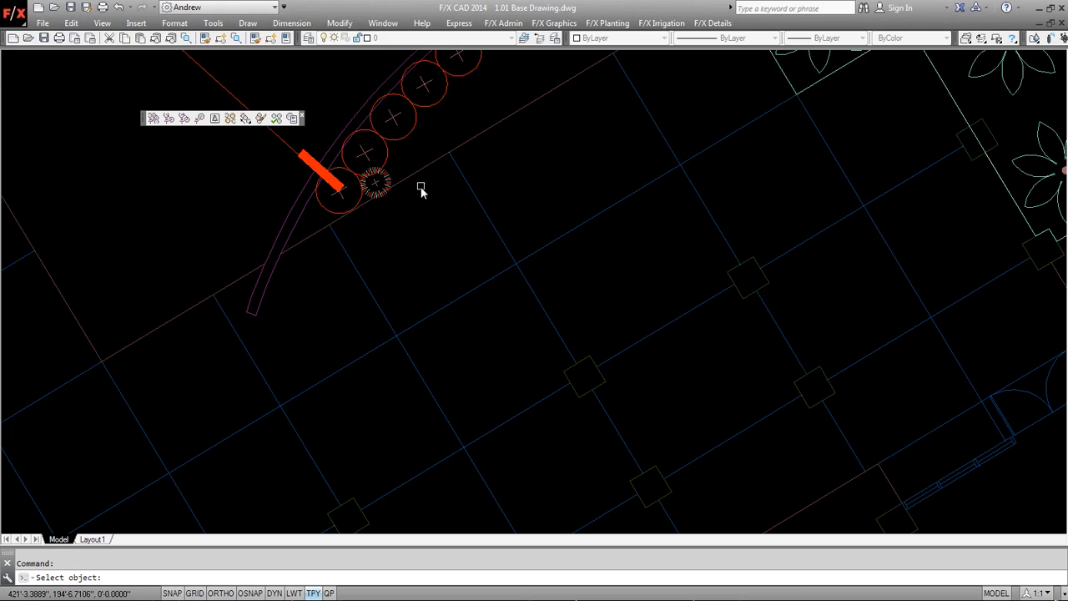
key(Escape)
Copy the sedge along a line to the planting bed's upper corner, using a spacing of 2 and the Exact option.
scroll(419, 190, down, 3)
scroll(445, 179, up, 1)
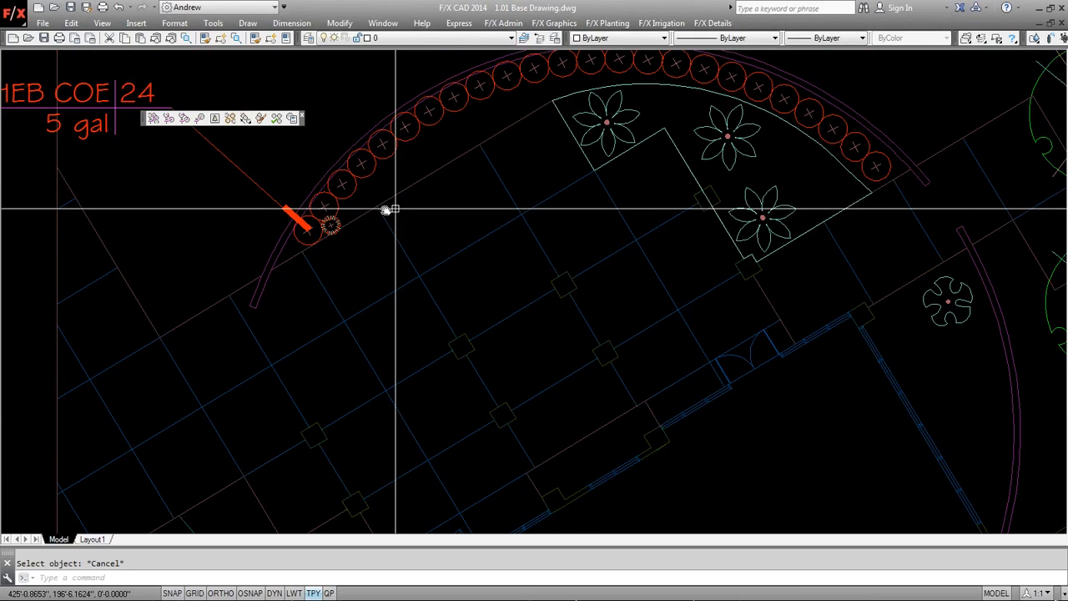
click(247, 118)
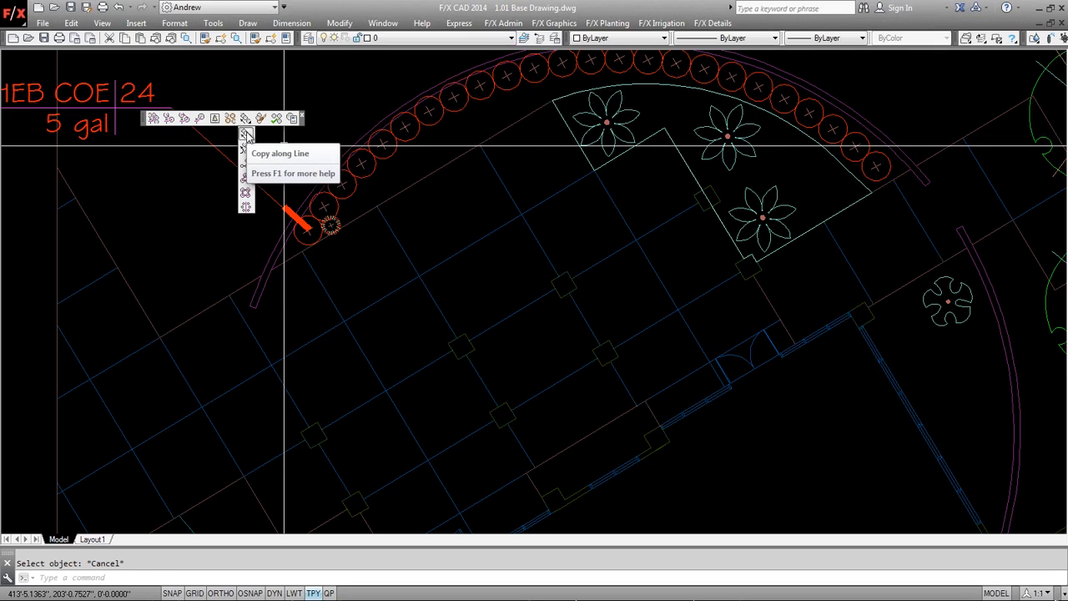
click(246, 133)
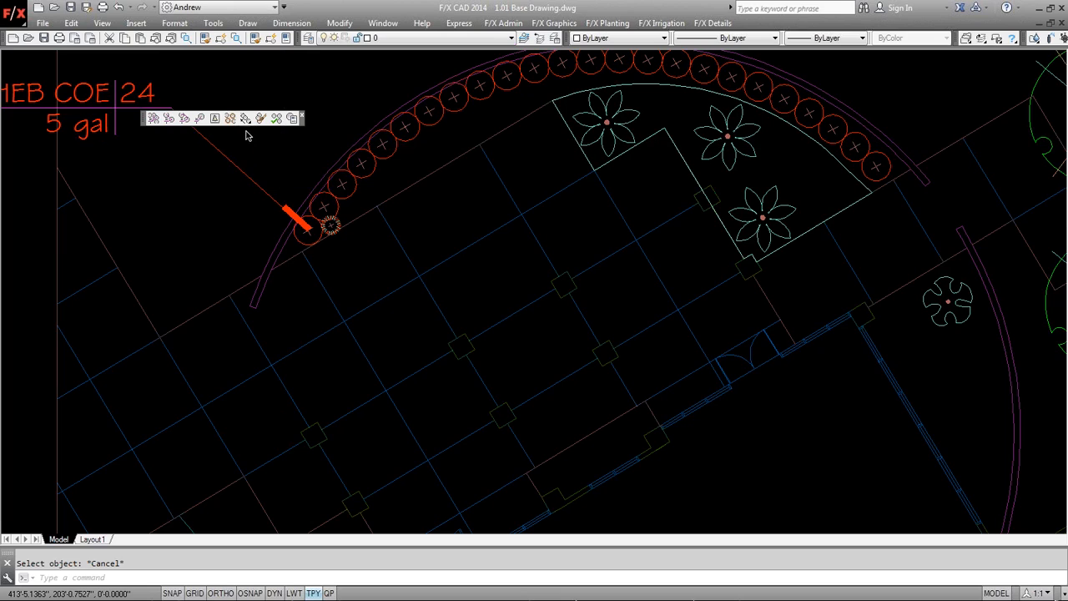
click(330, 225)
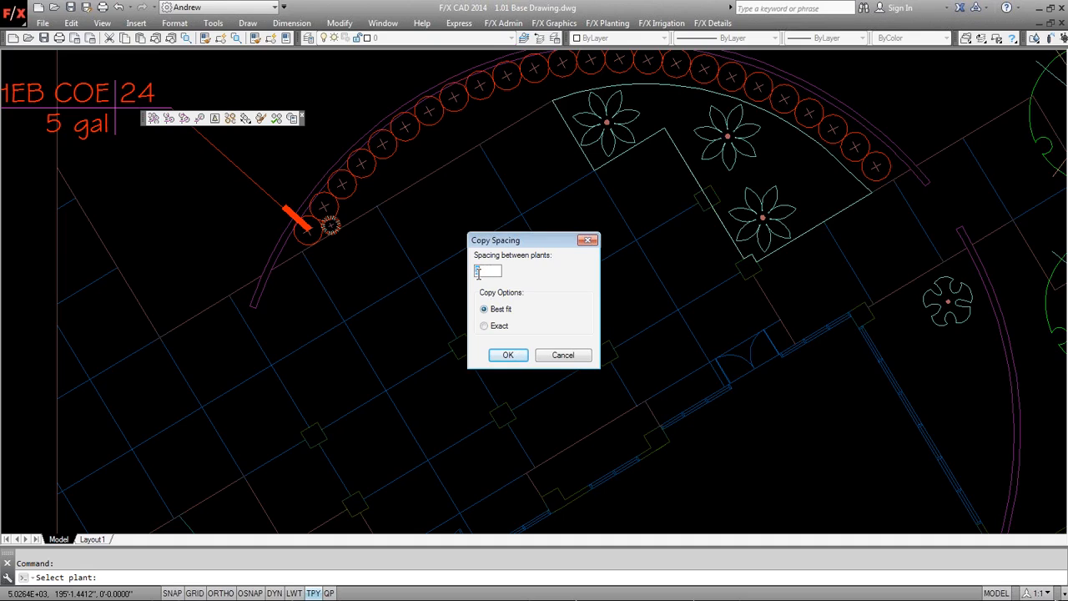
click(484, 327)
click(508, 354)
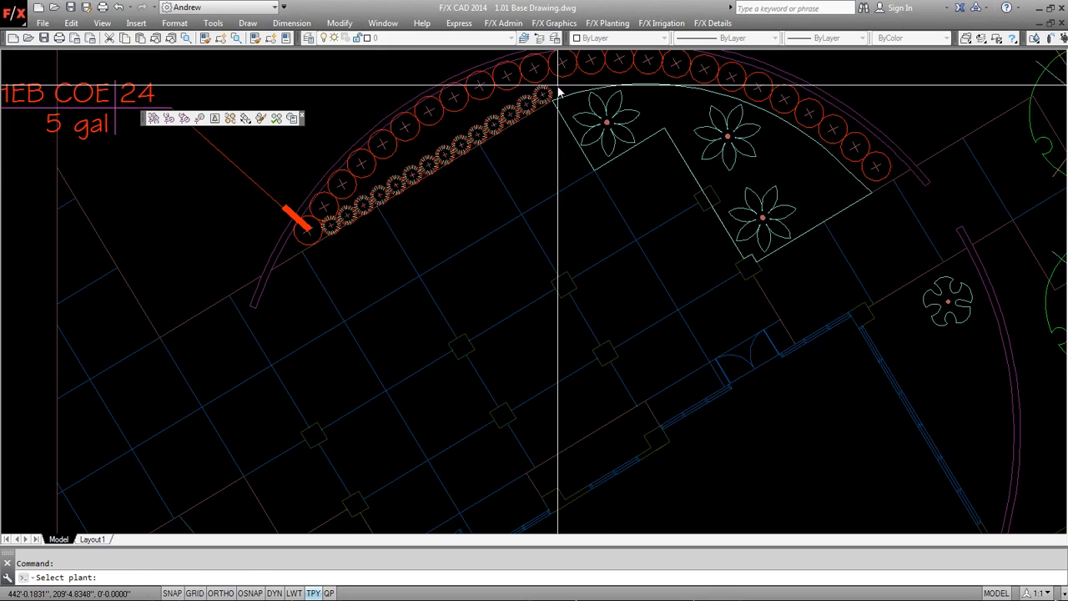
click(561, 90)
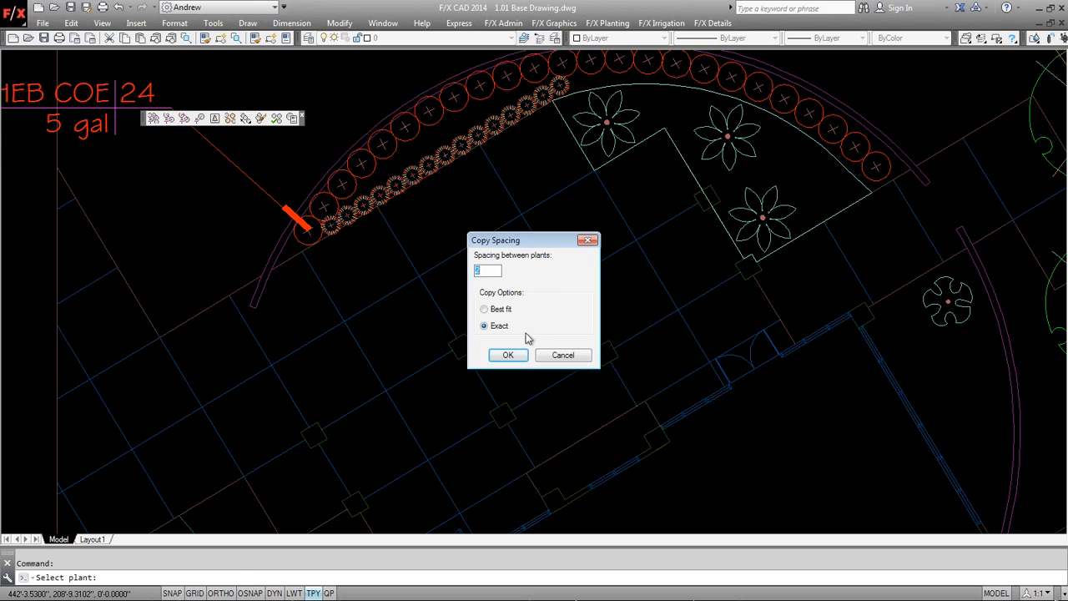
Continue copying the sedge at an exact spacing of 2 along the three straight, stepped edges of the planting bed.
click(509, 355)
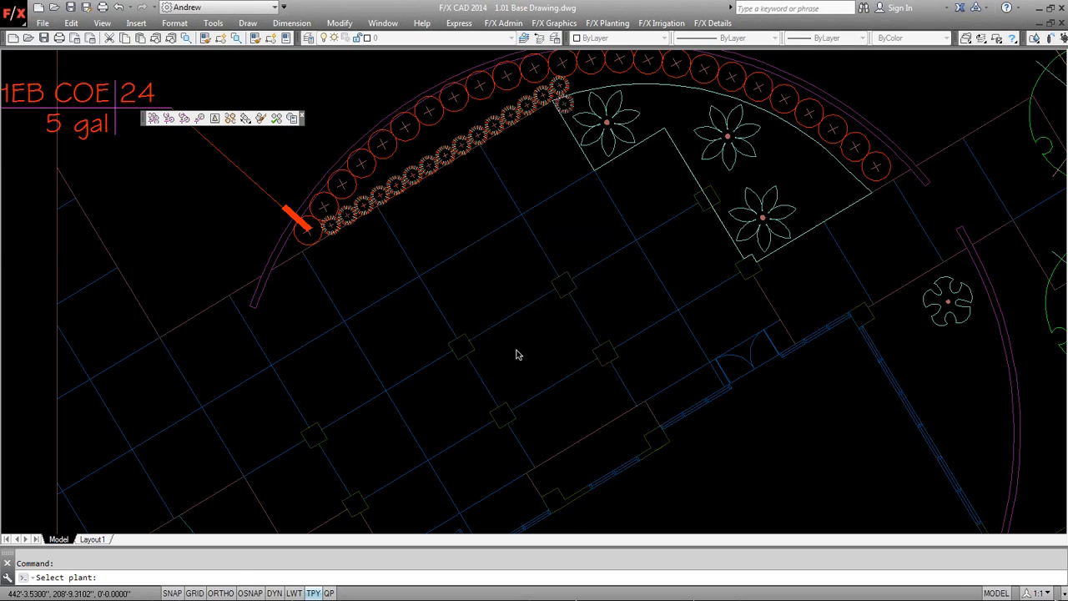
click(604, 166)
key(Return)
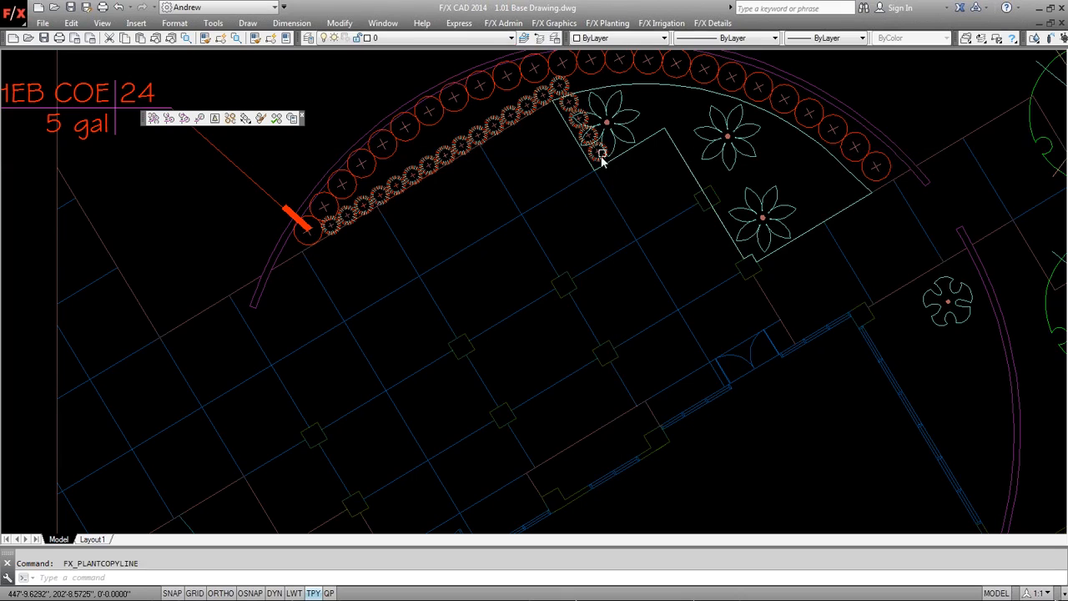
click(507, 355)
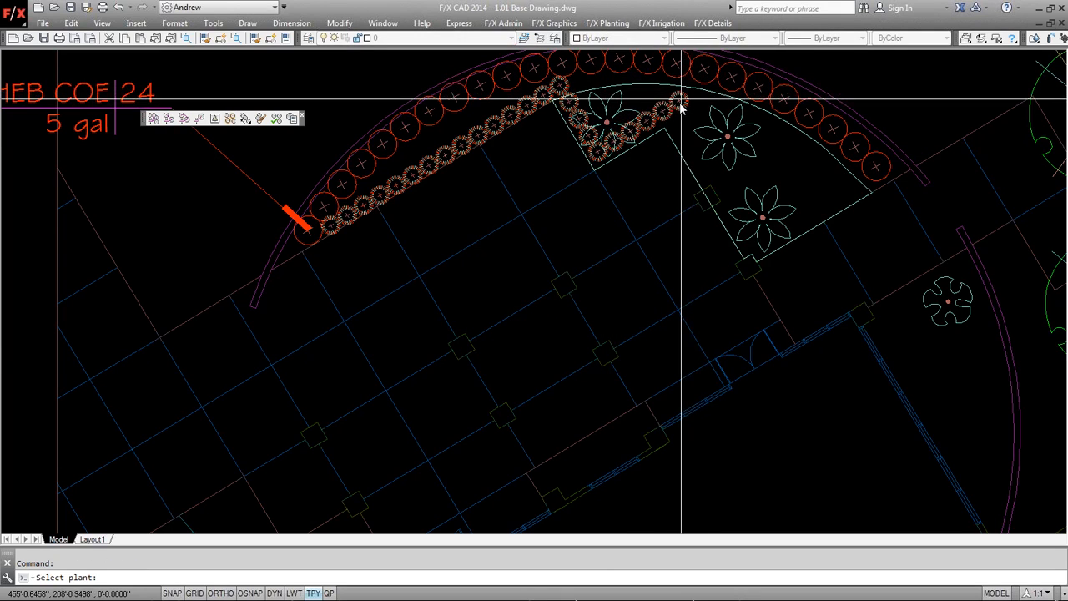
click(676, 106)
key(Return)
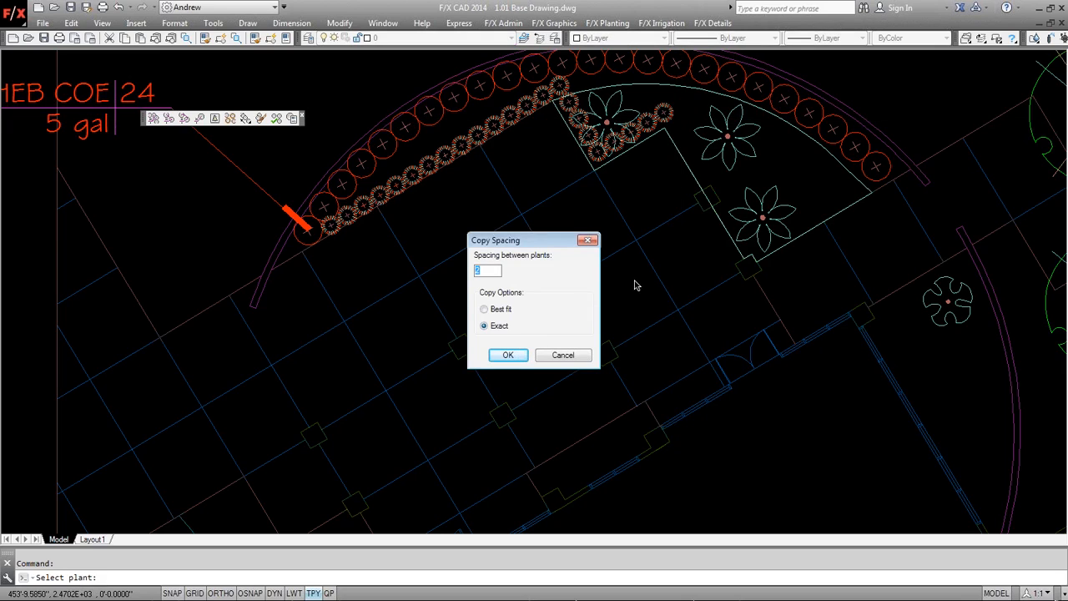
click(508, 355)
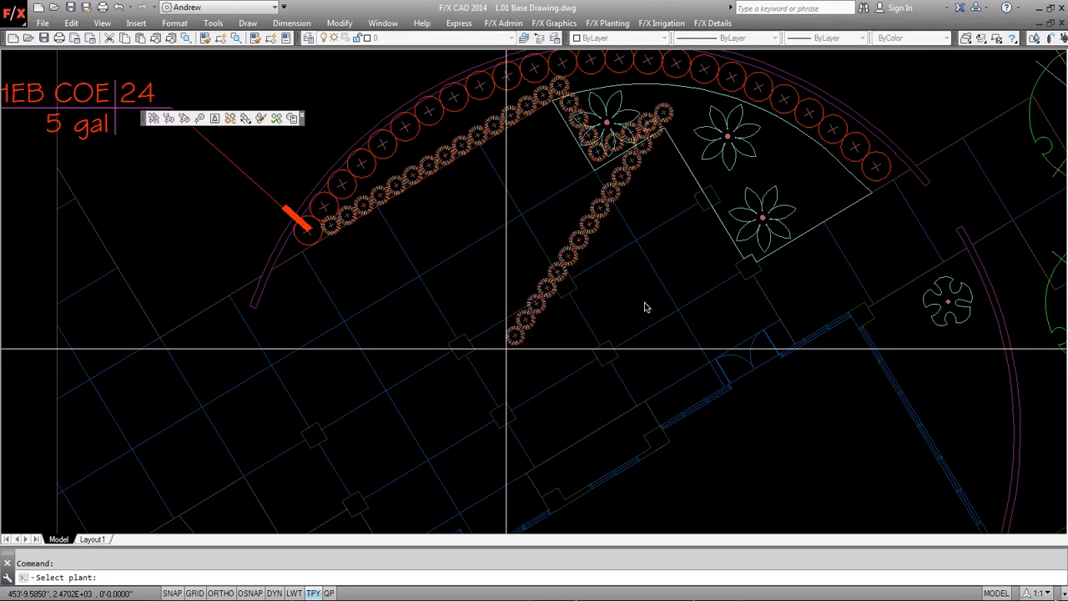
click(755, 254)
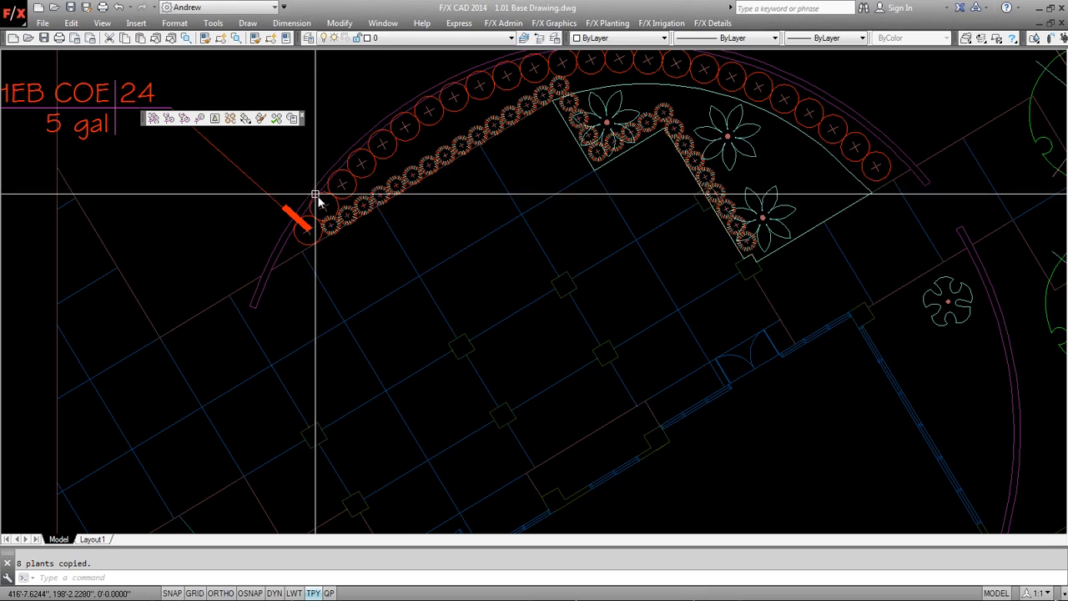
Replace the Coprosma kirkii ground cover in the project plant list with Achillea x 'Moonshine' from the plant database.
scroll(475, 225, down, 2)
middle_drag(487, 226, 427, 232)
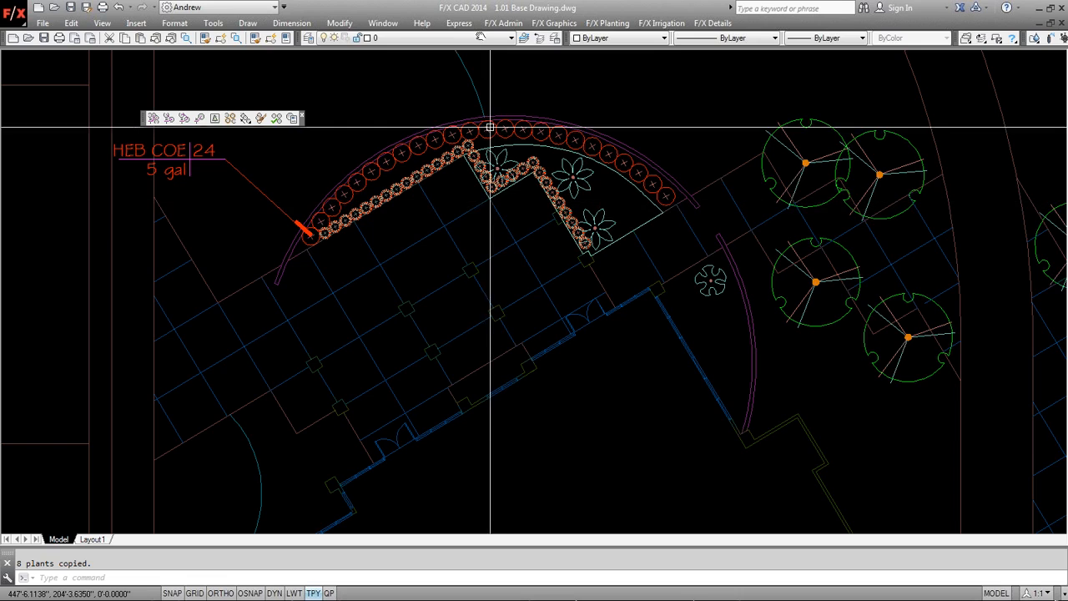
click(599, 25)
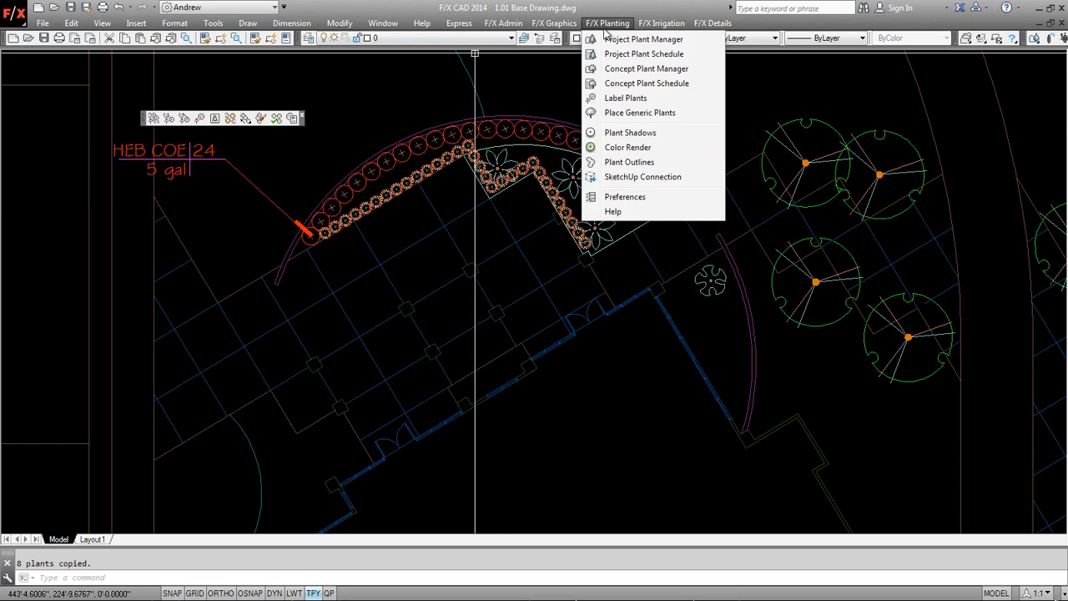
click(613, 39)
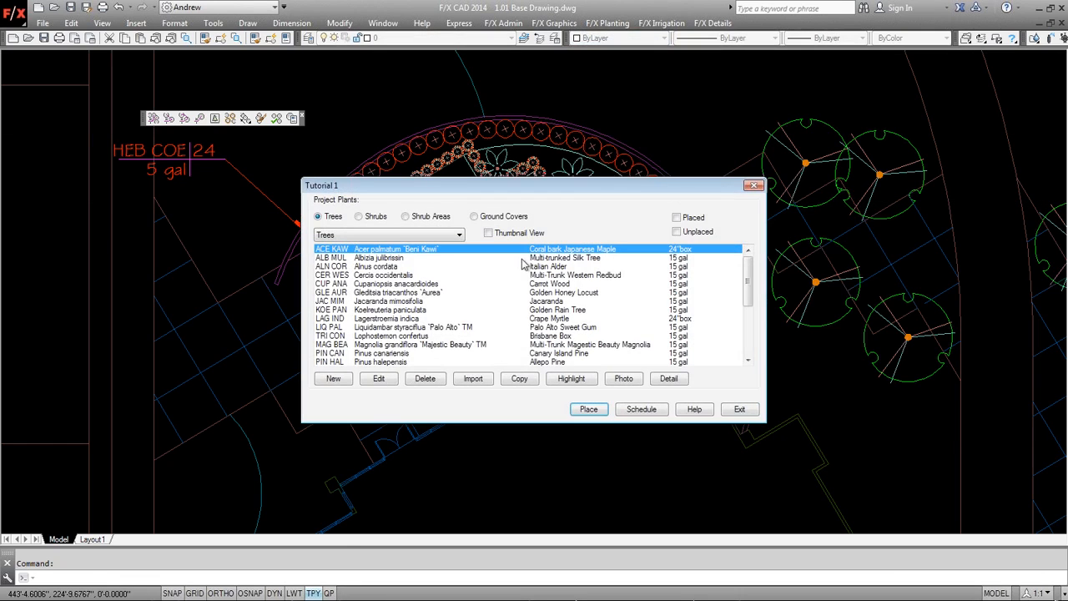
click(476, 217)
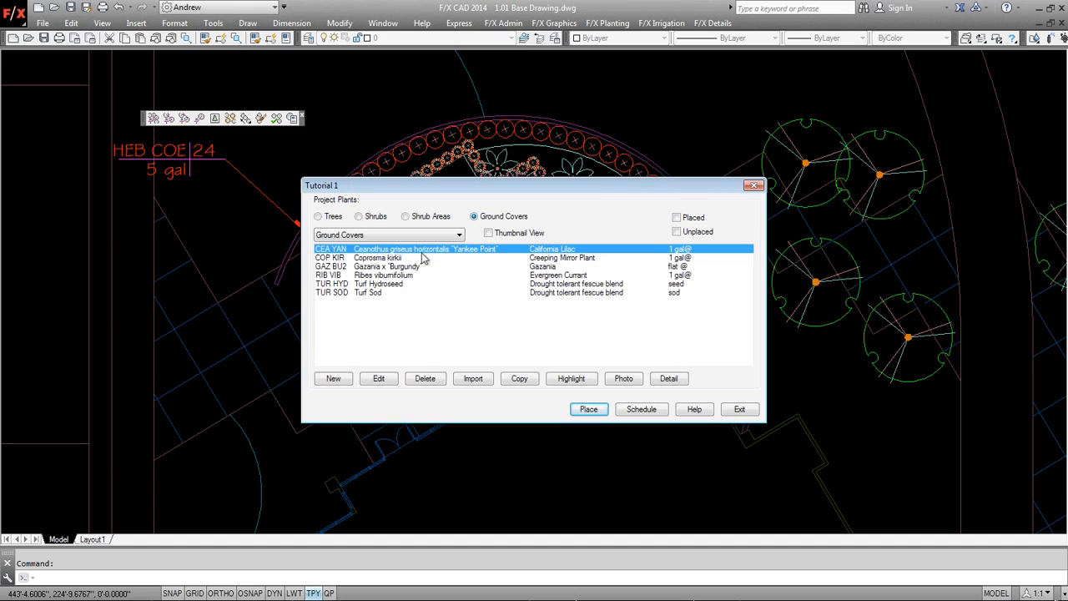
click(379, 260)
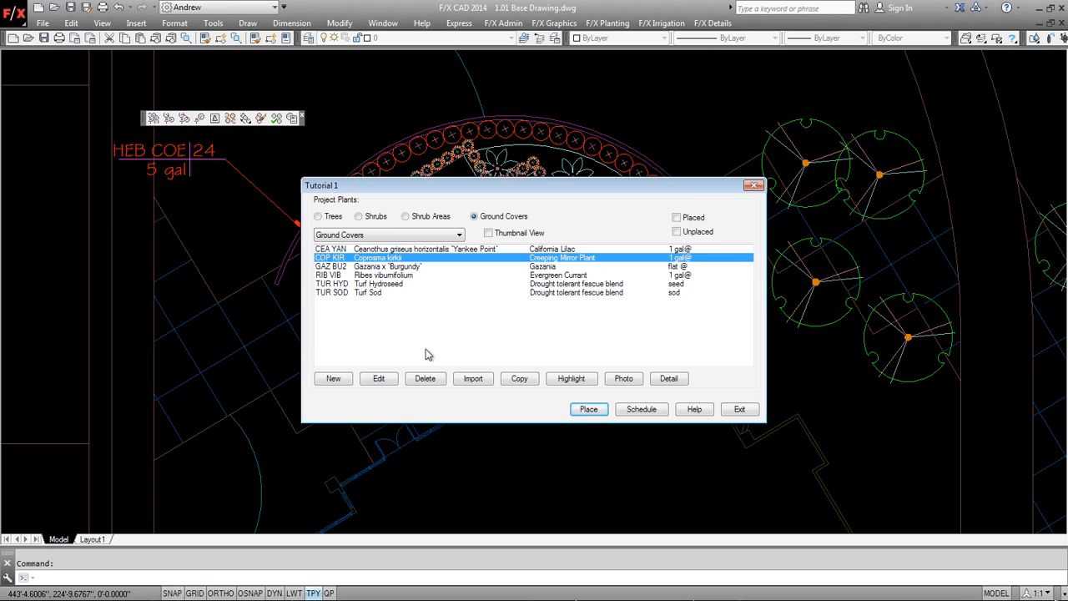
click(380, 380)
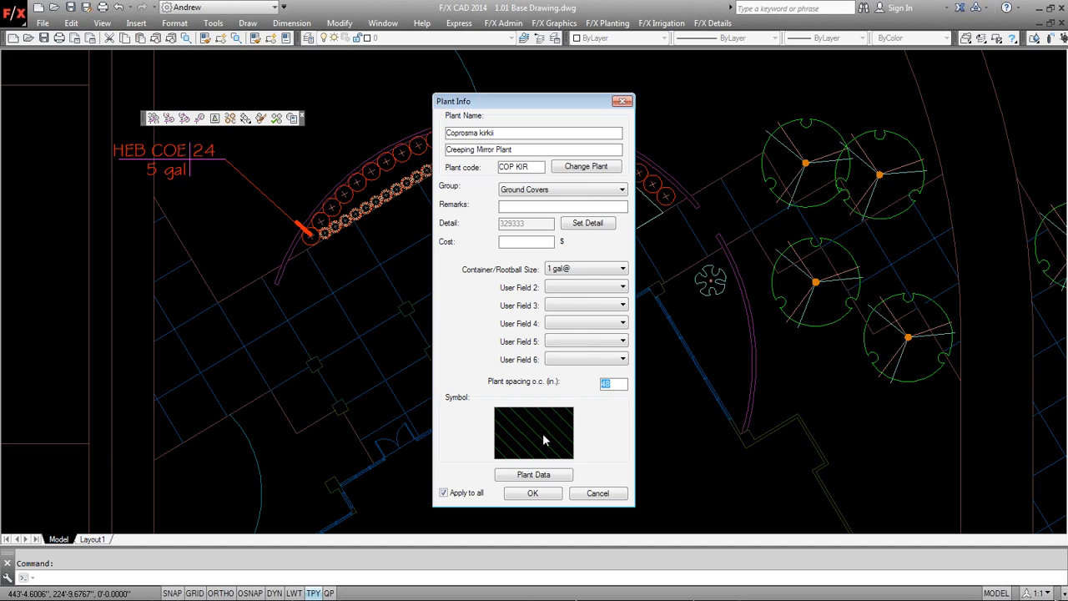
click(606, 168)
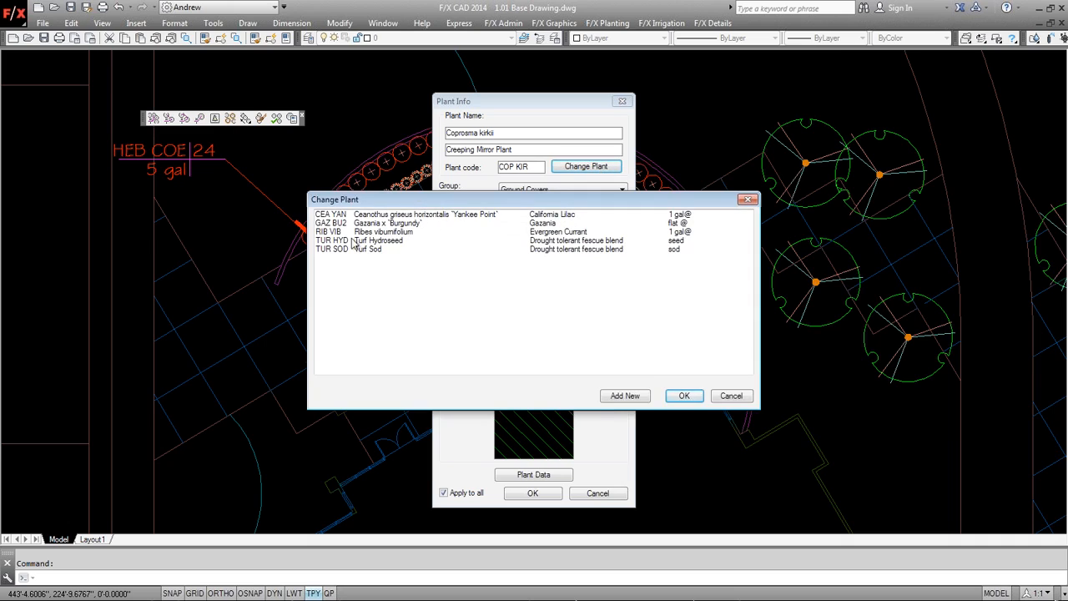
click(613, 398)
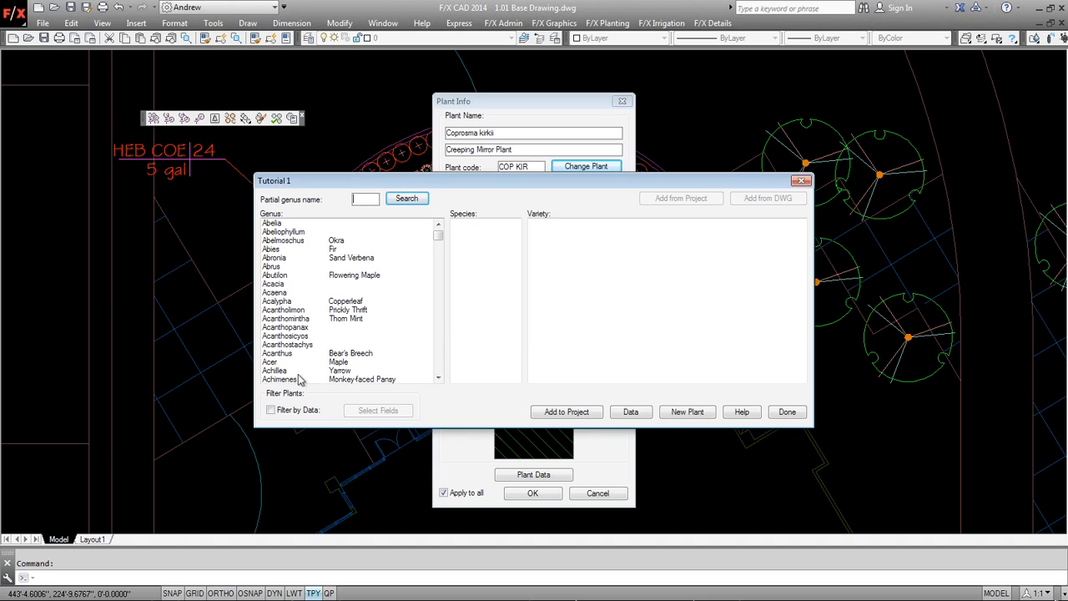
click(284, 371)
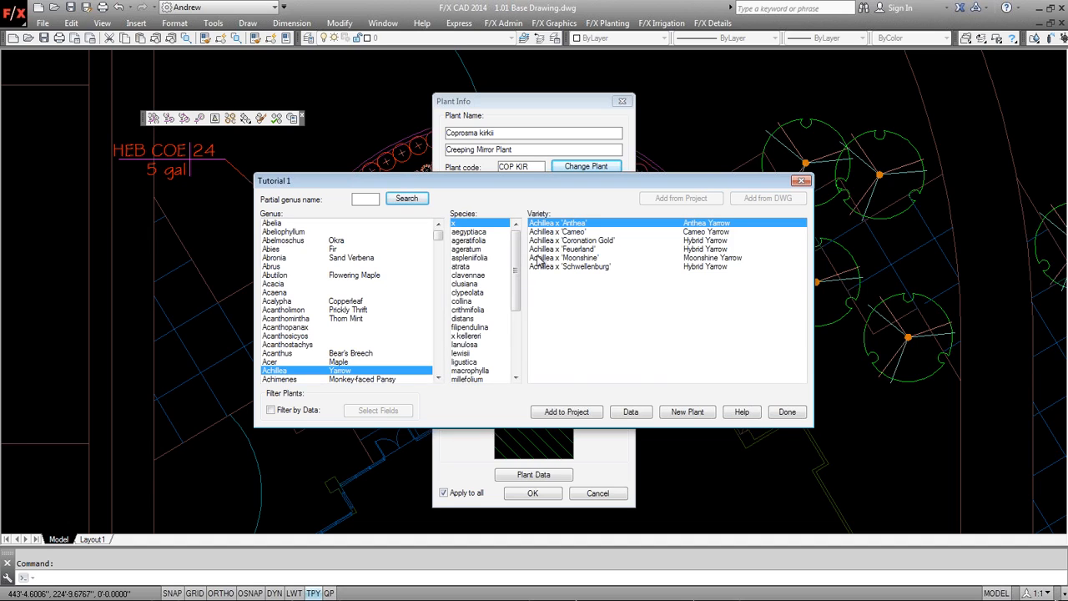
click(543, 258)
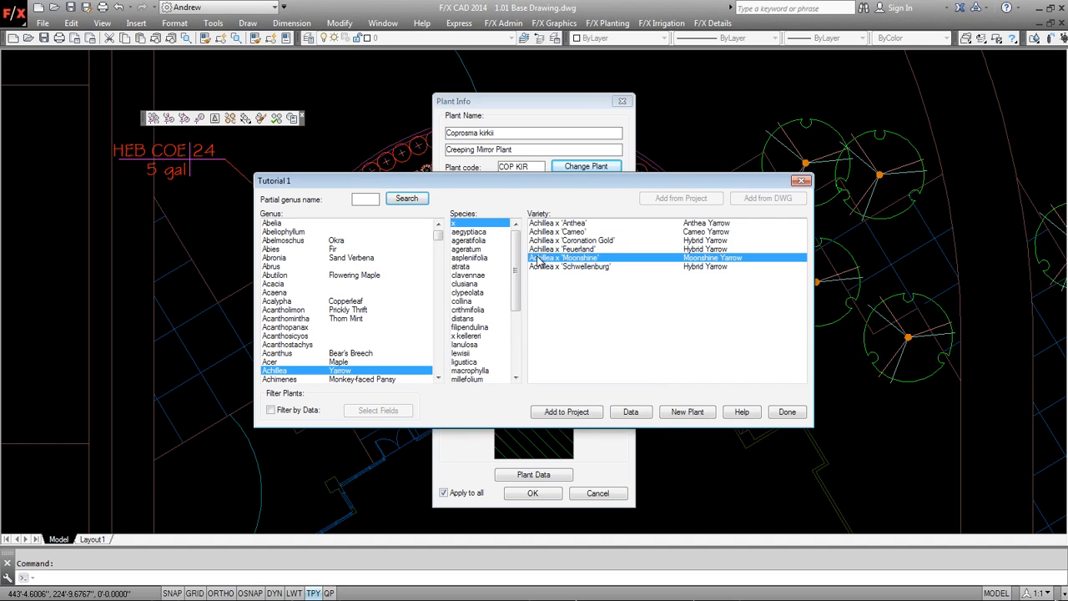
click(567, 412)
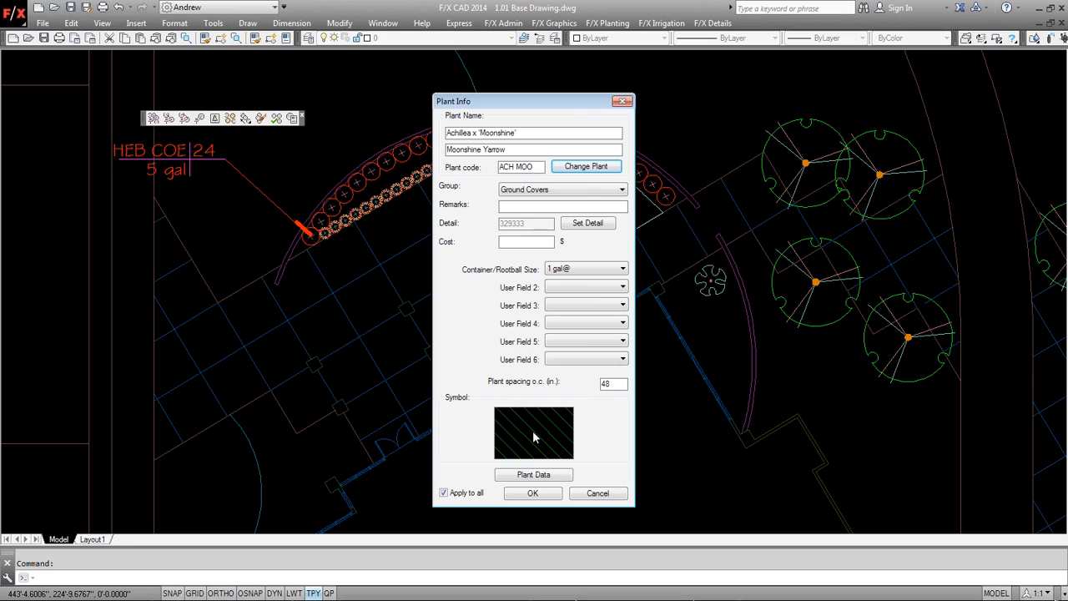
Set the Achillea's plant spacing to 24 inches and its hatch to GROUNDCOVER009, keeping the changes applied to all.
double_click(625, 383)
click(557, 419)
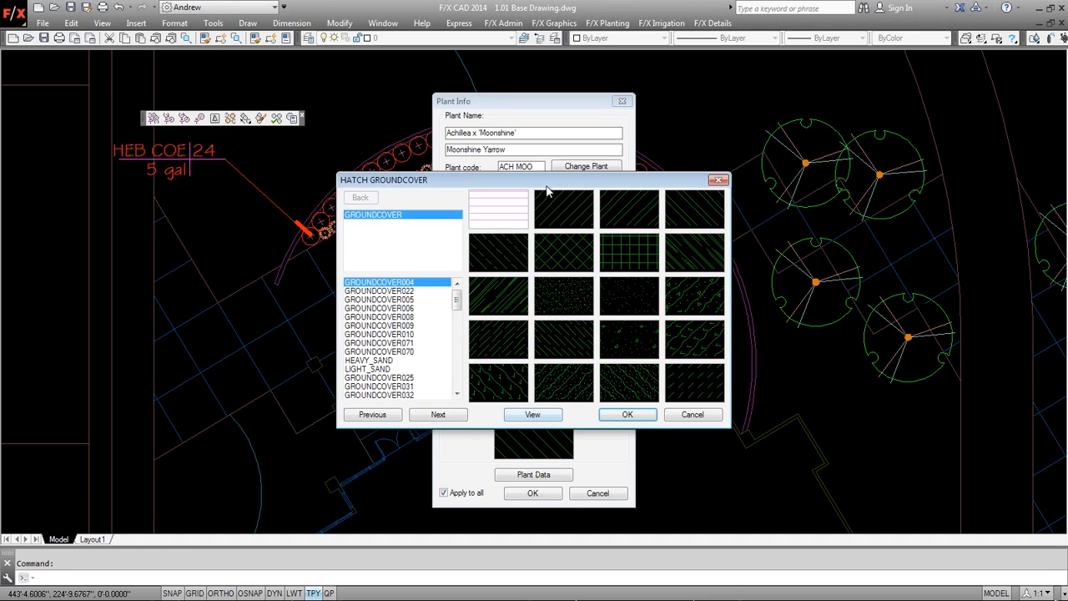
click(553, 244)
click(628, 415)
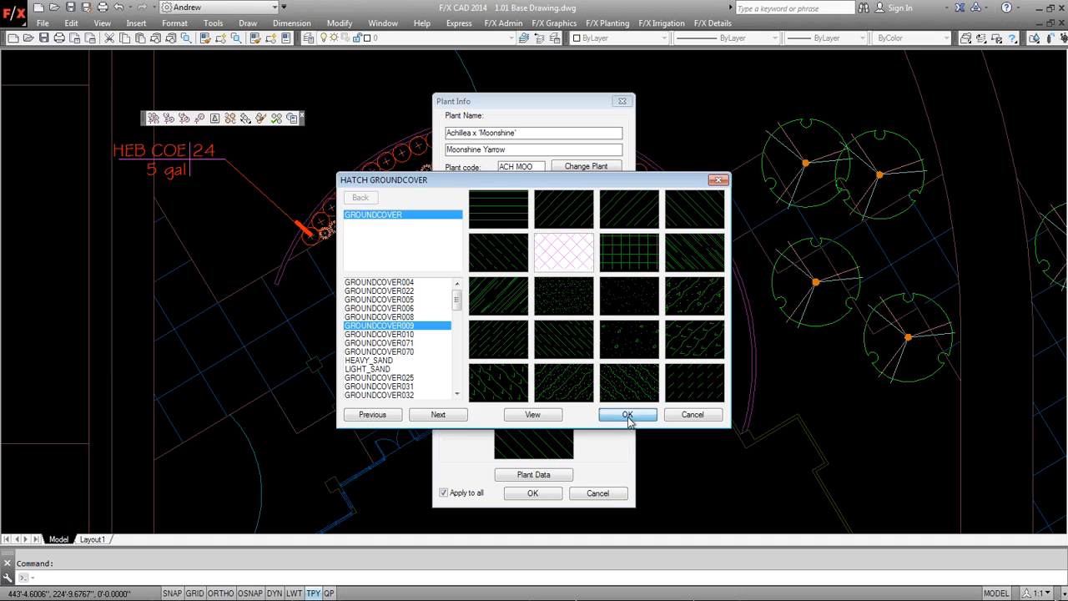
click(444, 493)
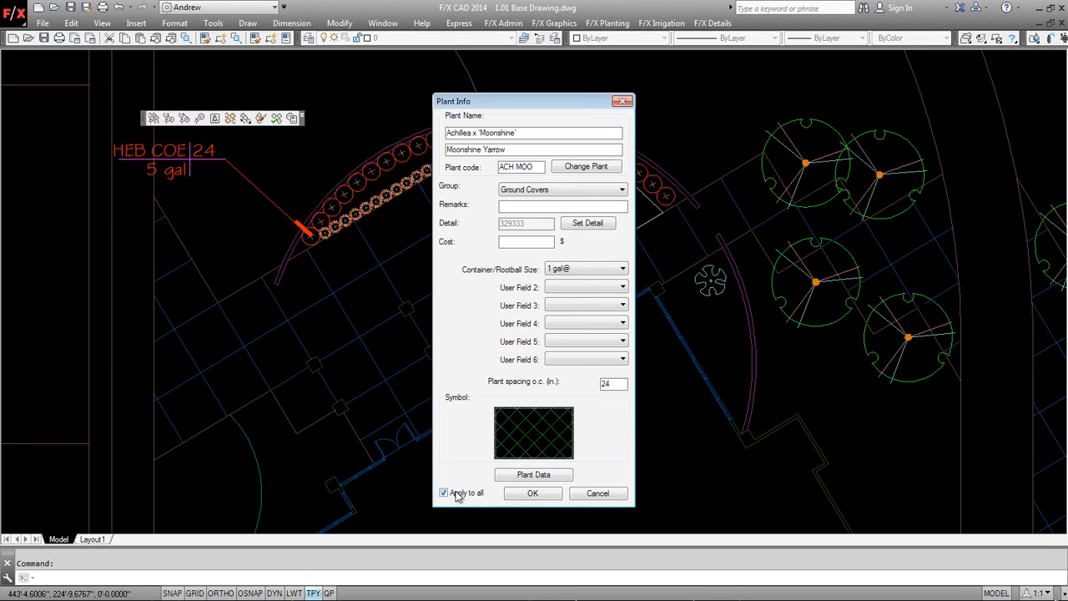
click(530, 493)
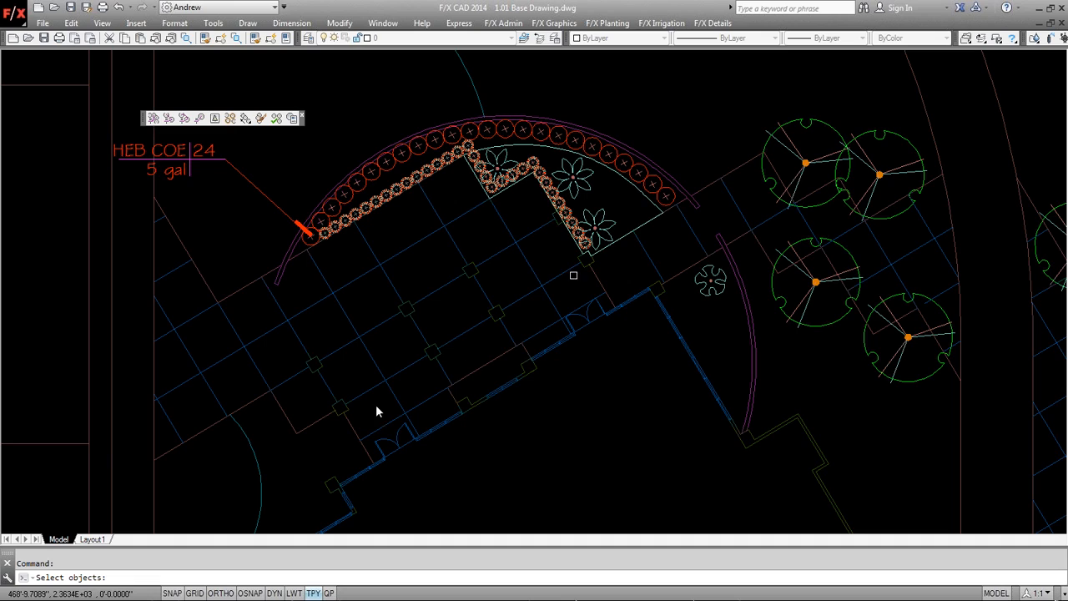
Hatch the planting bed inside the curved boundary with Achillea x 'Moonshine' ground cover, excluding the shrubs.
click(652, 205)
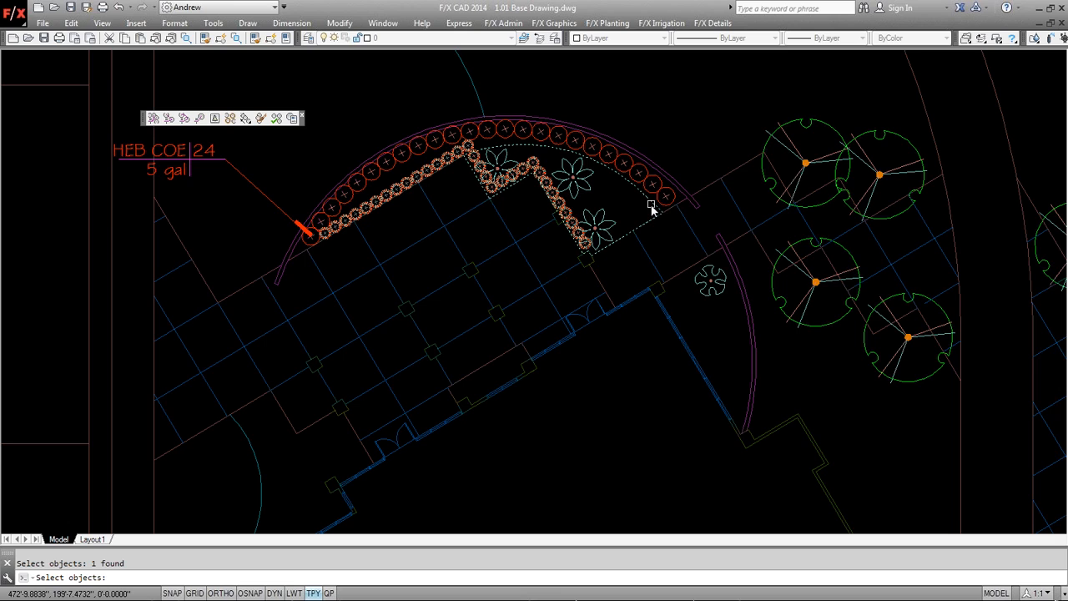
key(Return)
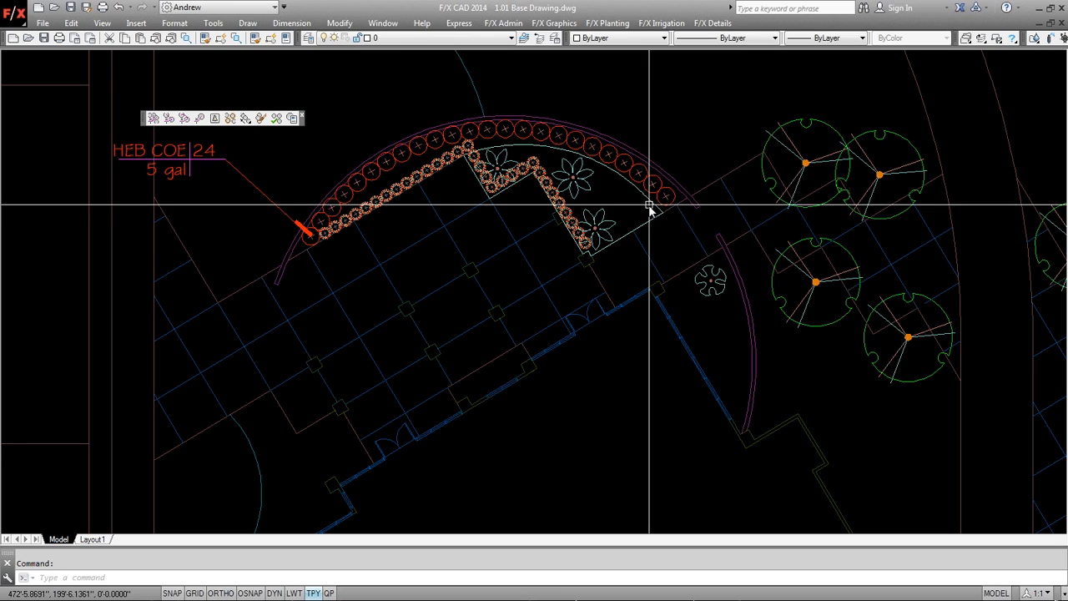
click(607, 23)
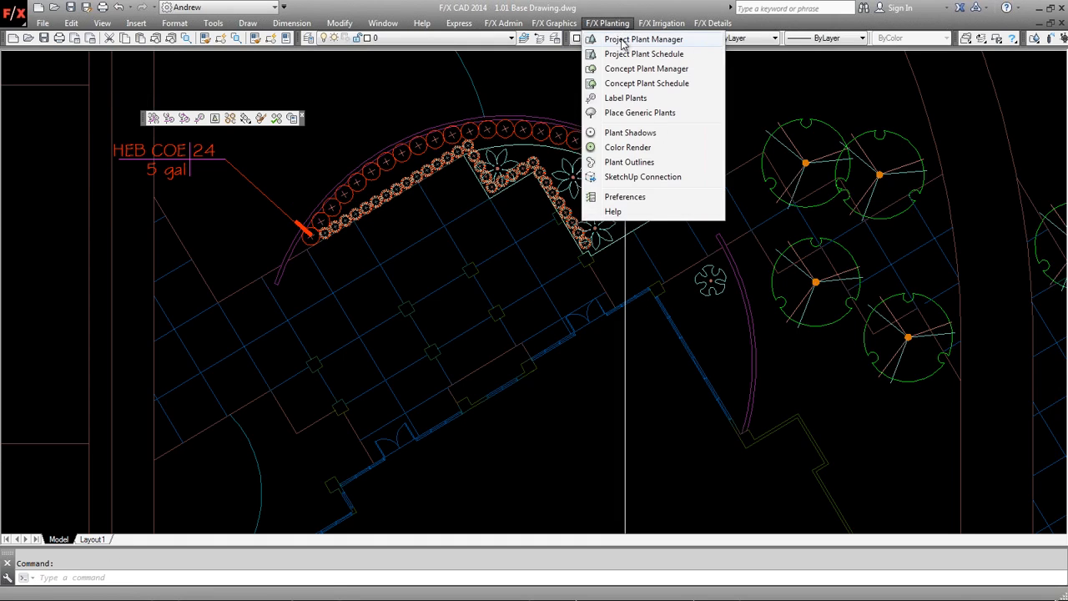
click(620, 40)
click(474, 216)
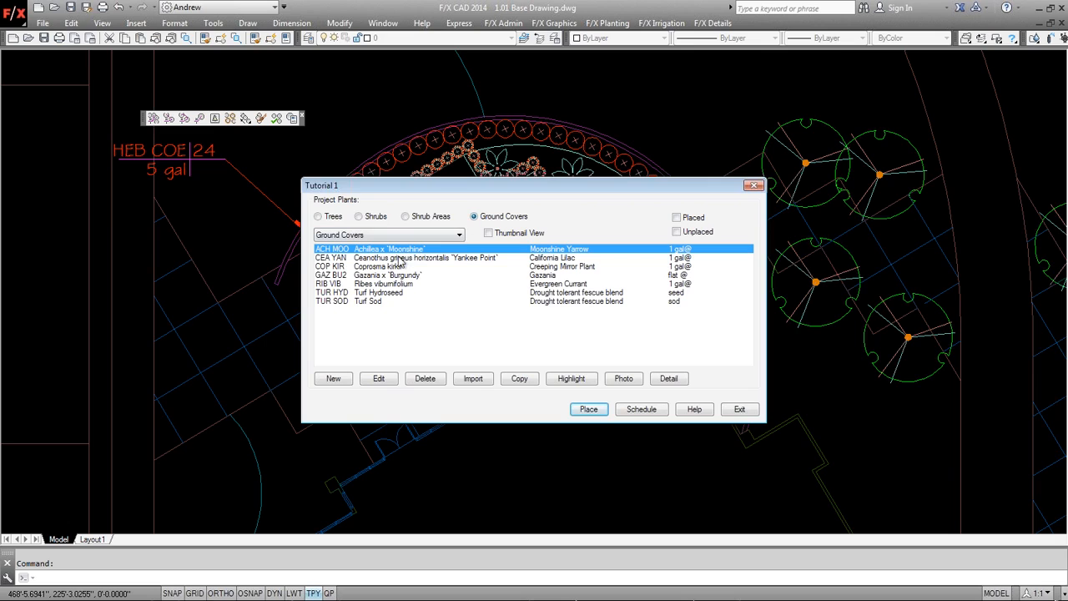
click(589, 410)
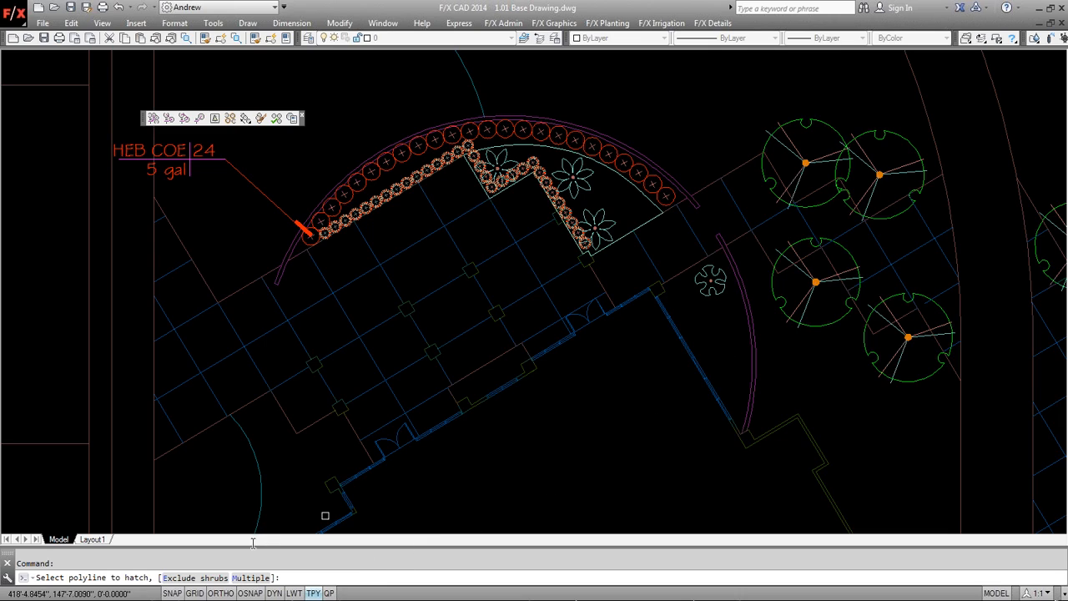
click(190, 576)
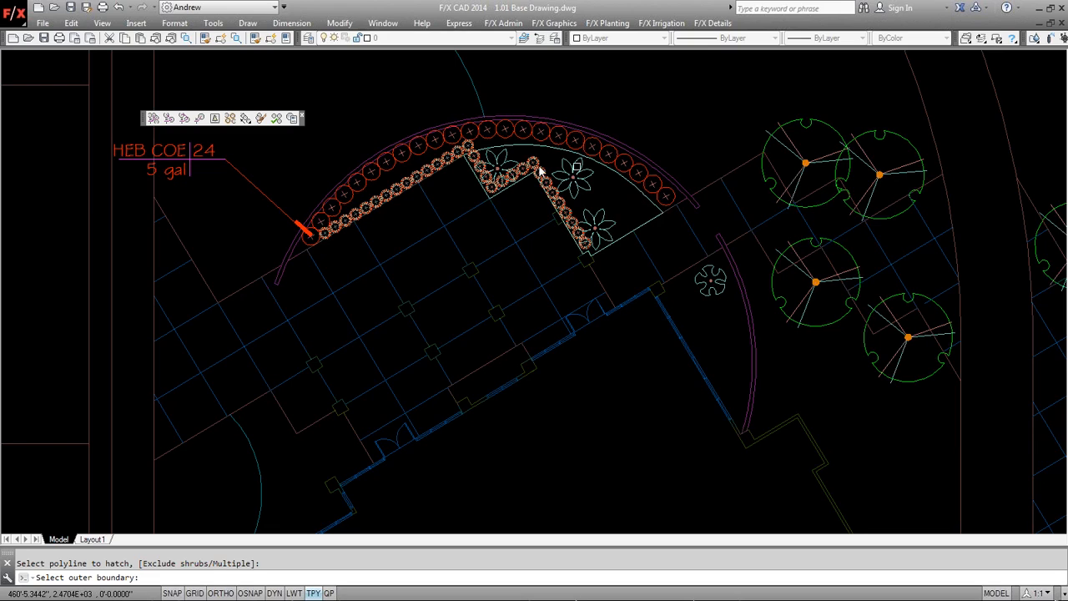
click(632, 186)
key(Return)
scroll(579, 180, up, 6)
scroll(579, 180, down, 3)
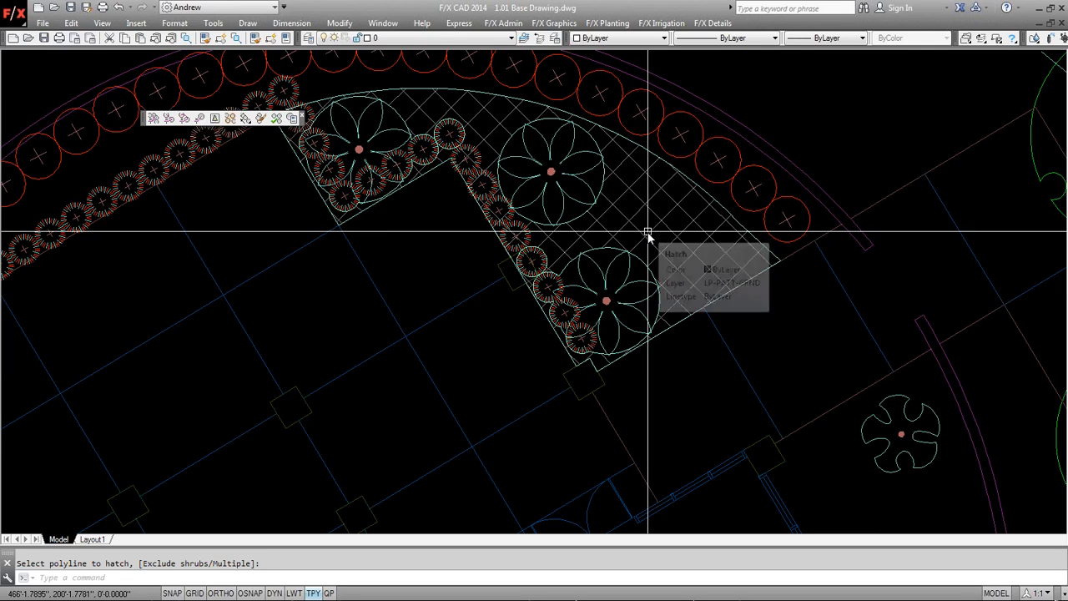
scroll(648, 234, down, 2)
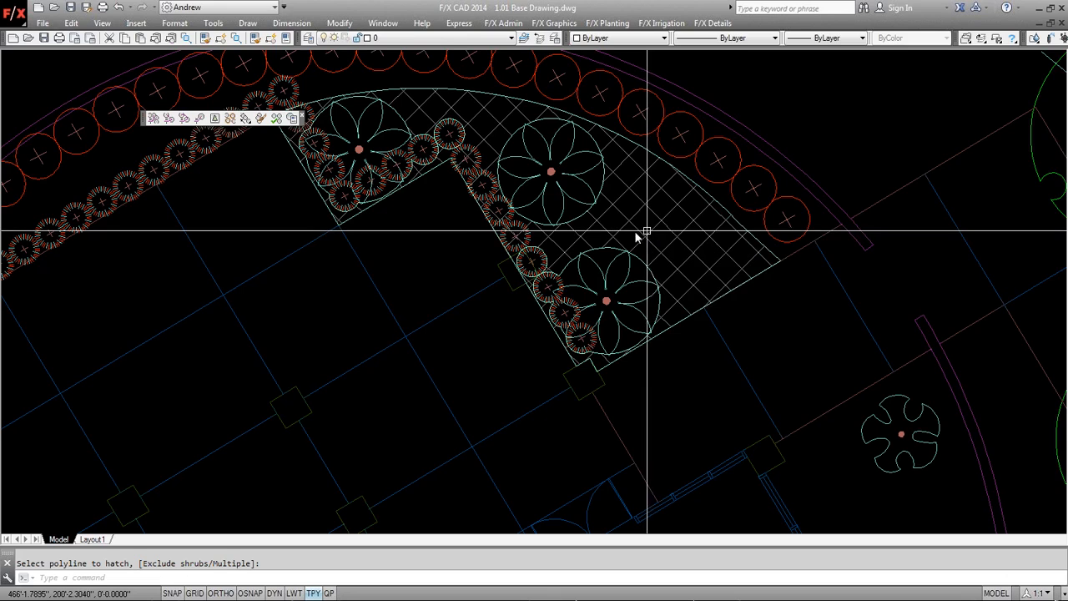
scroll(617, 233, down, 1)
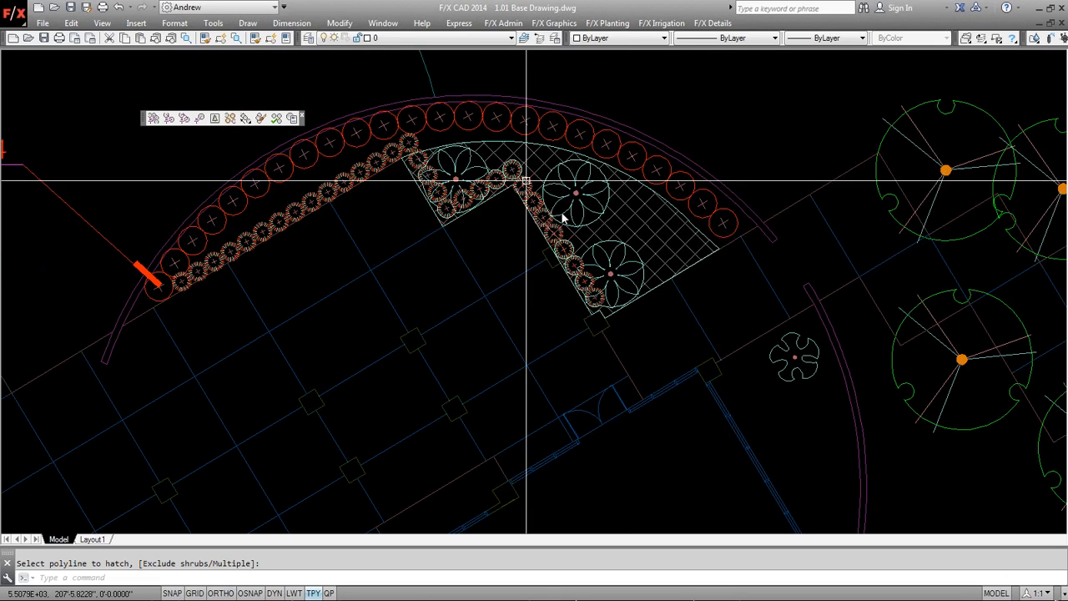
scroll(534, 217, down, 2)
middle_drag(534, 223, 538, 214)
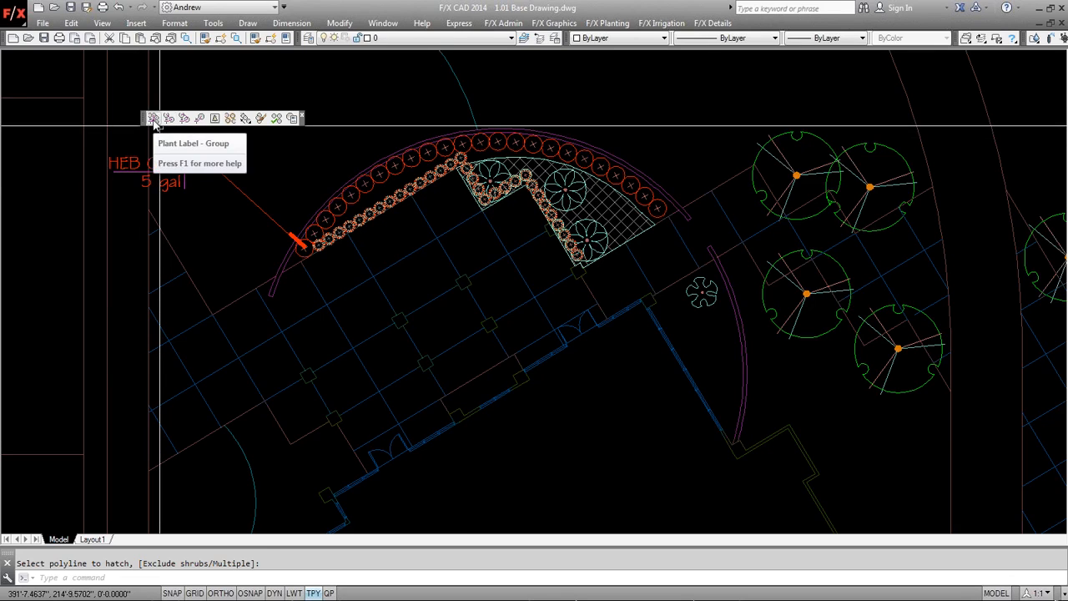
Label the Carex tumulicola sedges along the bed as one group, placing the label below the row's lower end.
click(154, 119)
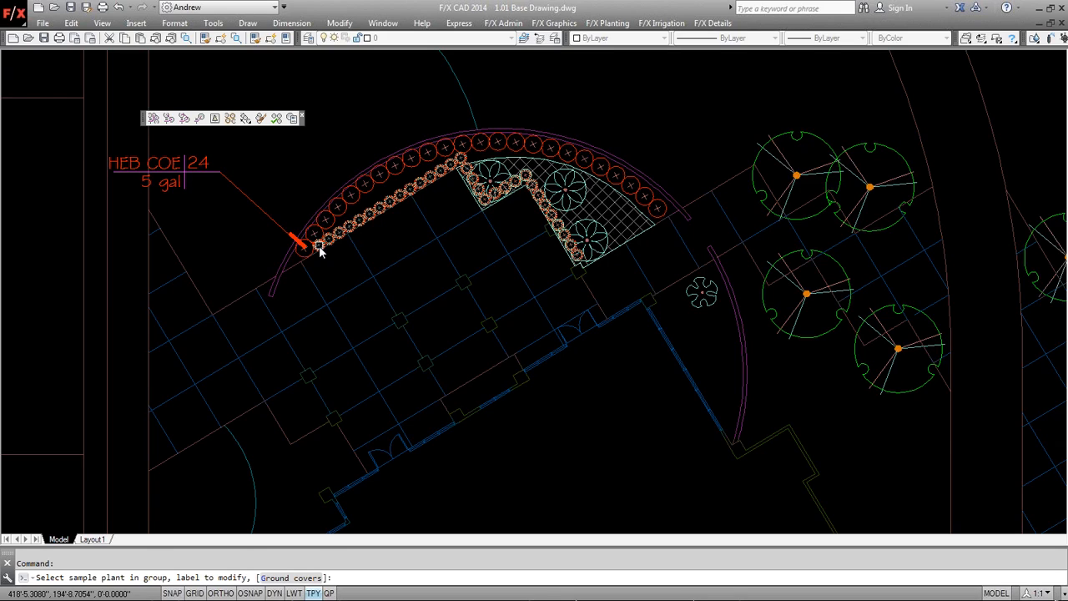
click(319, 245)
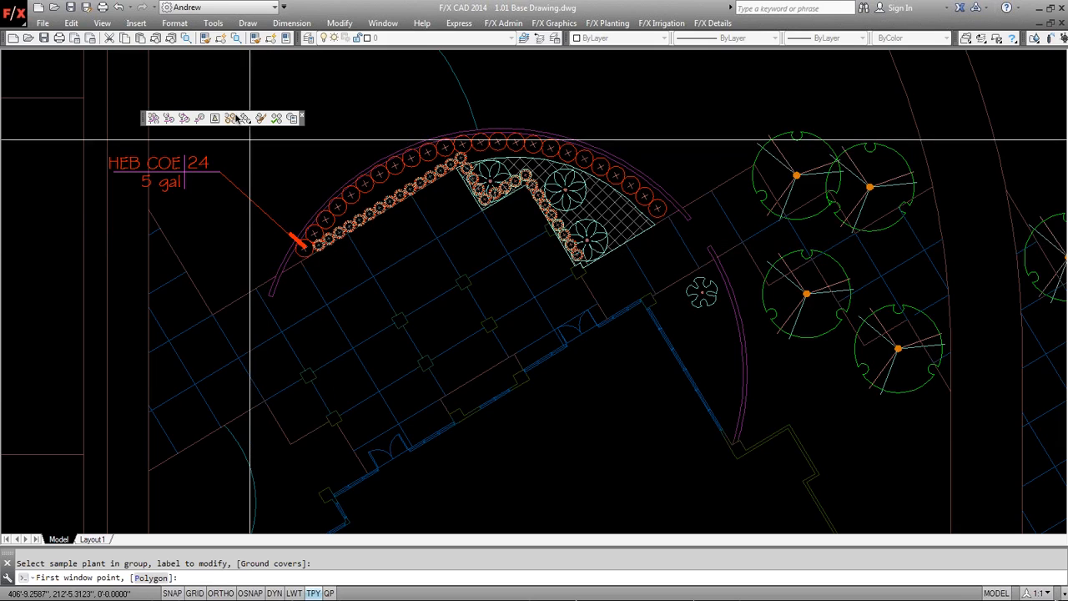
click(214, 89)
click(688, 389)
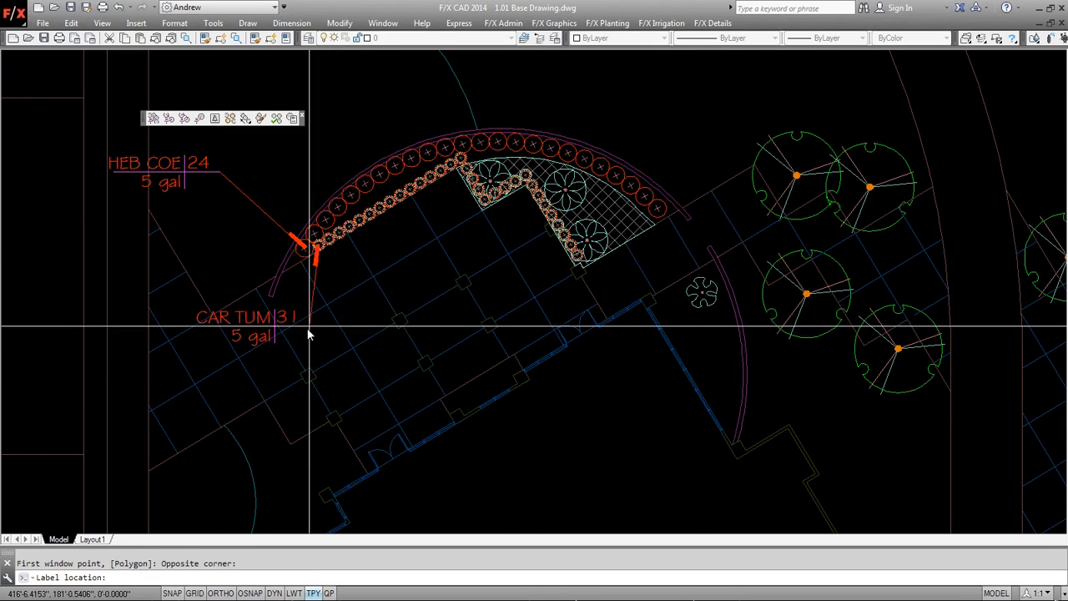
click(277, 355)
key(Return)
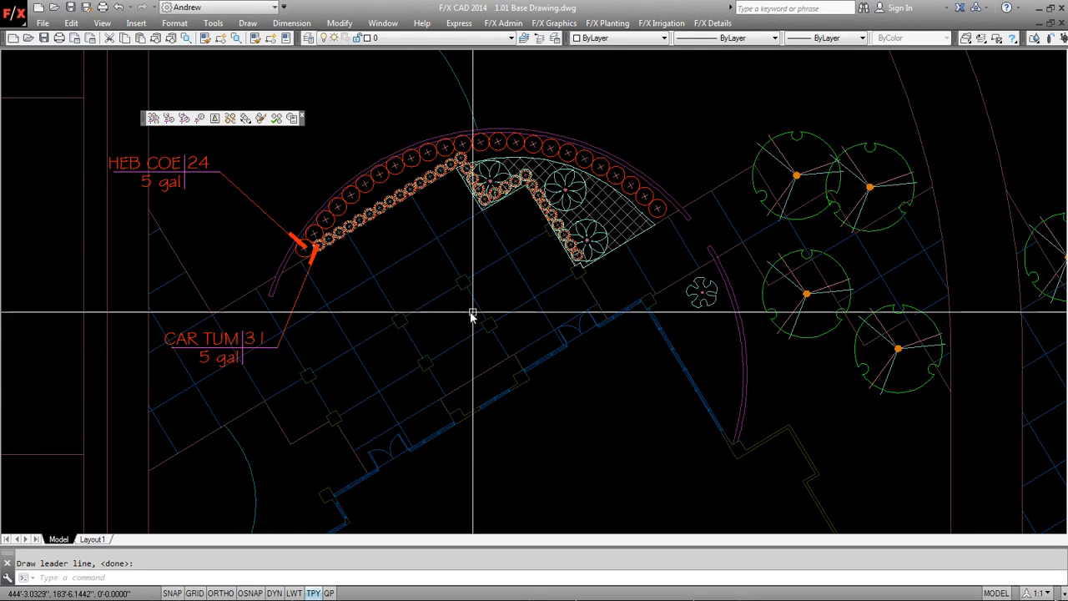
Set the Carex tumulicola's container size to 1 gal, keeping the change applied to all.
click(294, 118)
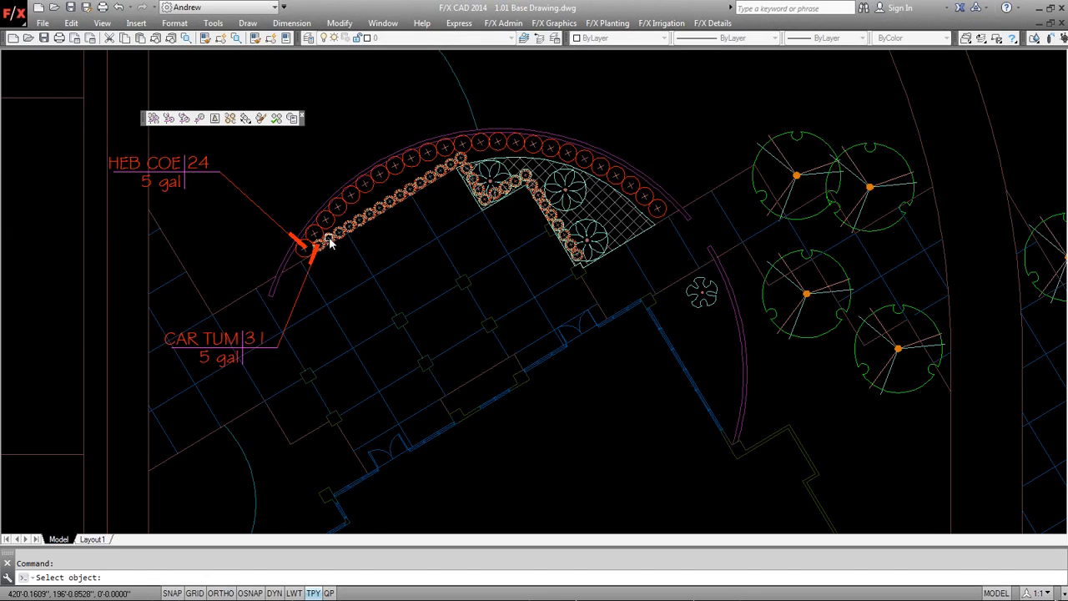
click(329, 236)
click(605, 270)
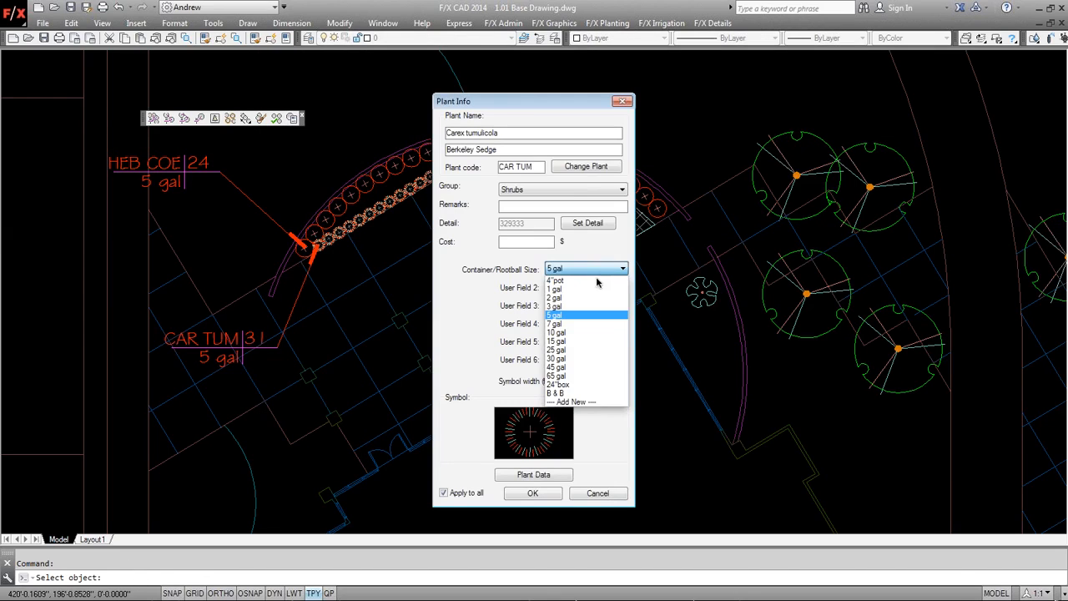
click(588, 289)
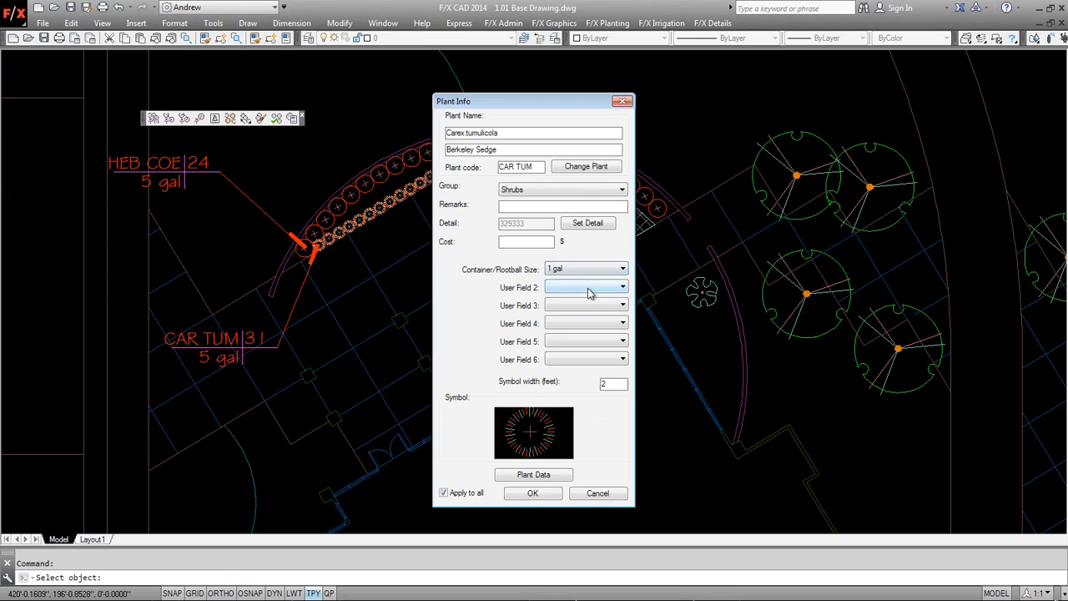
click(531, 493)
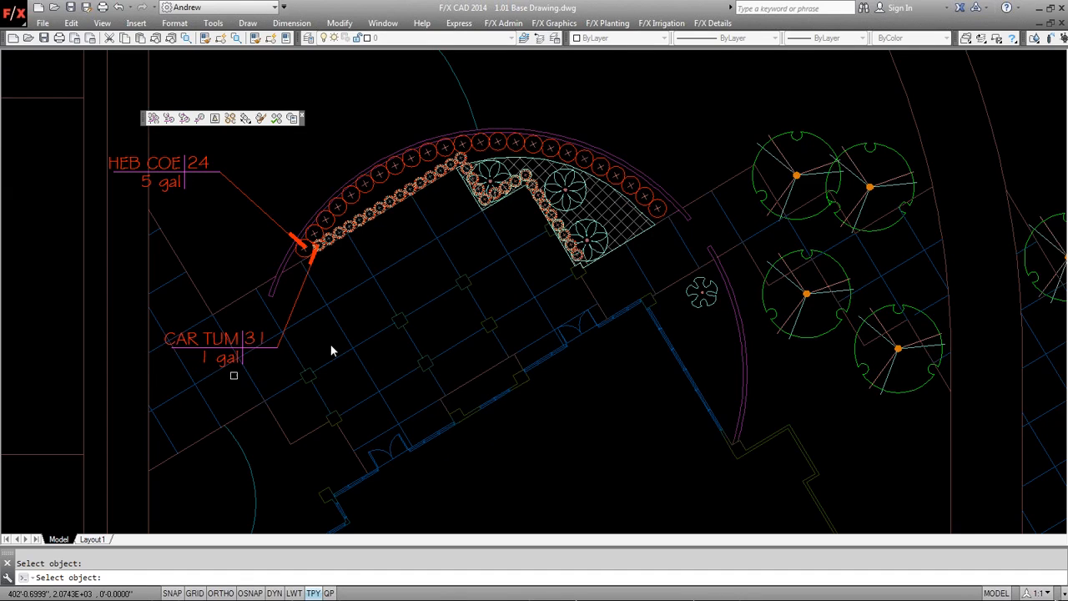
key(Escape)
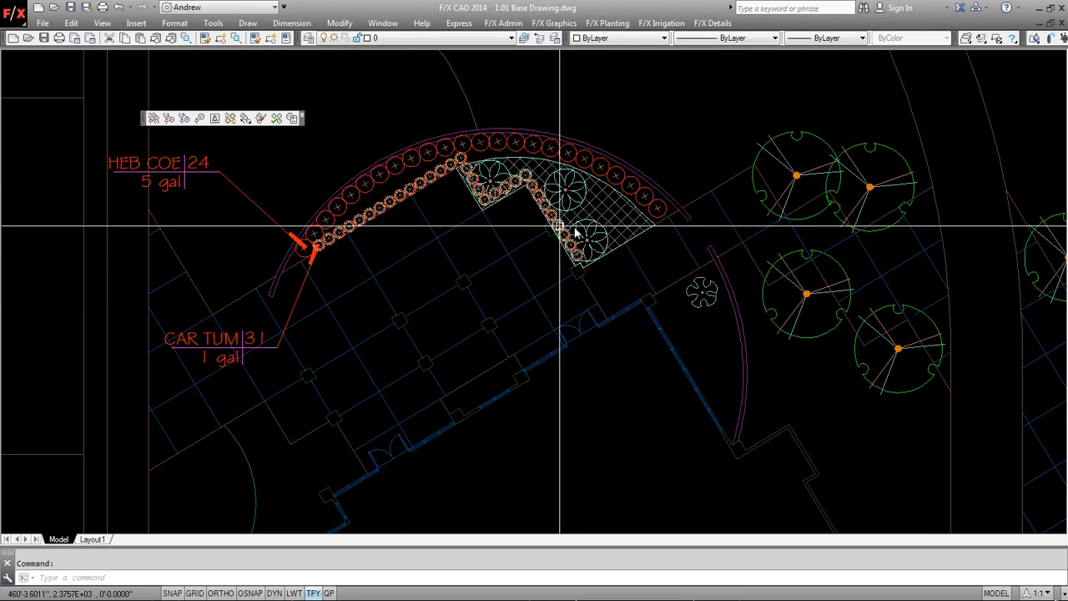
Try matching the lone shrub beside the curved wall to a large shrub in the bed, and undo the match.
click(168, 119)
click(485, 193)
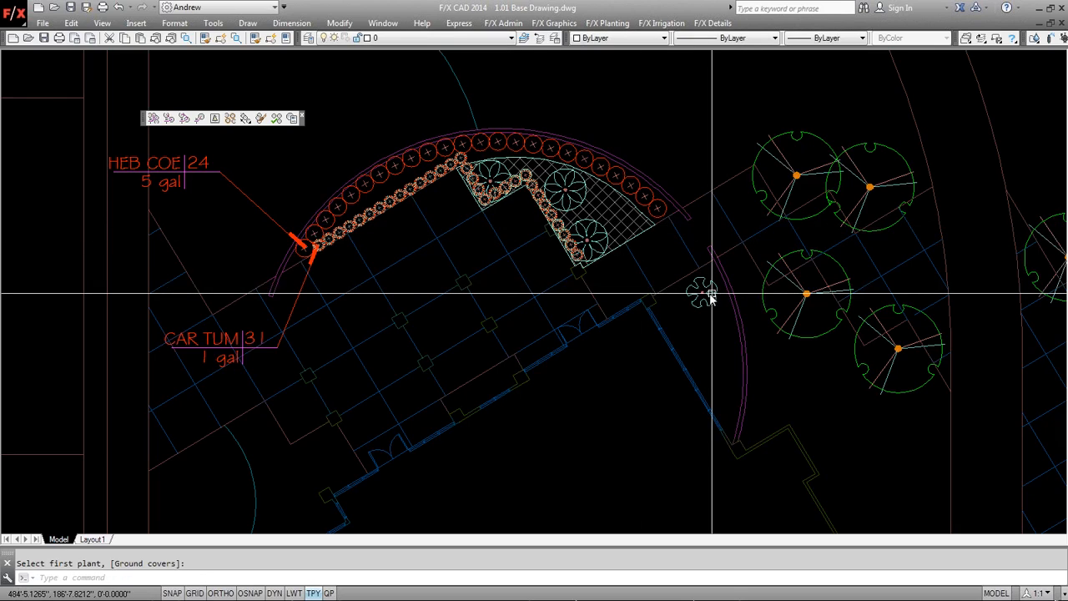
click(261, 119)
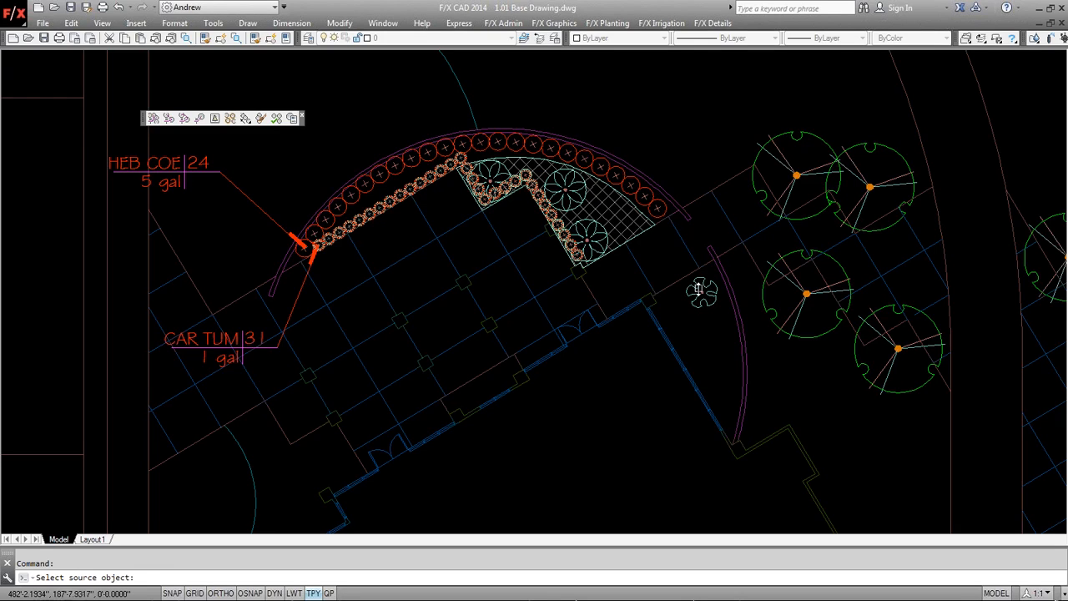
click(590, 242)
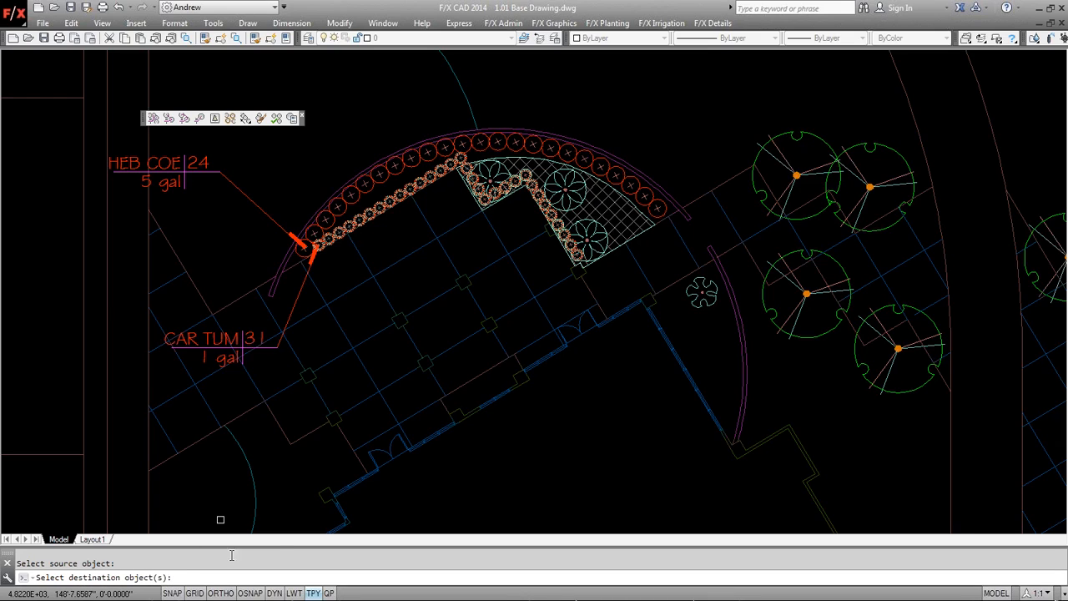
click(699, 297)
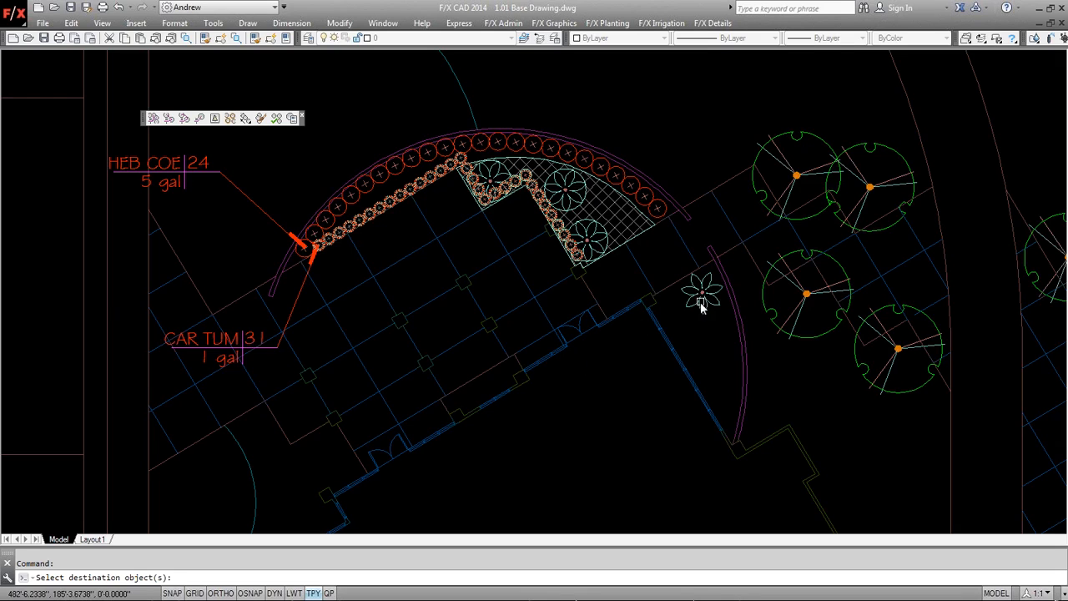
key(Return)
key(ctrl+z)
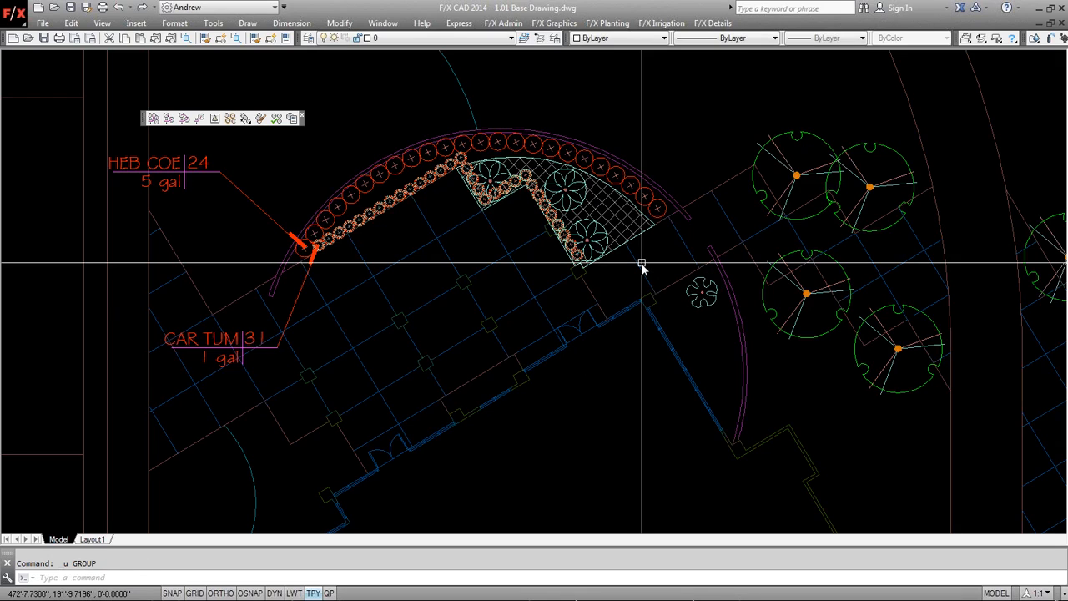
Match the lone shrub beside the curved wall to the lowest large shrub in the hatched bed.
click(261, 120)
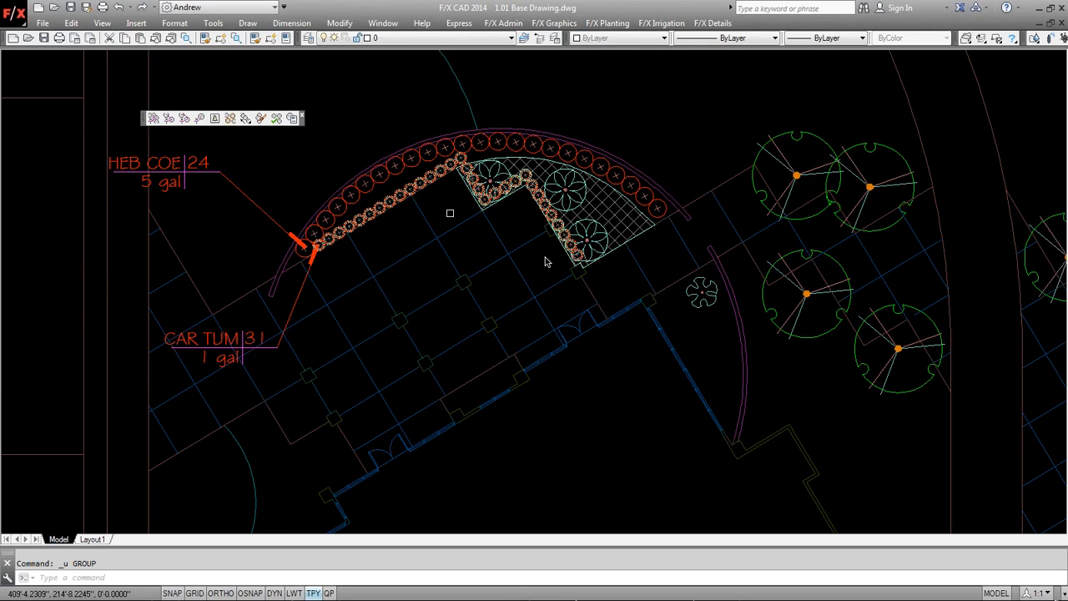
click(588, 242)
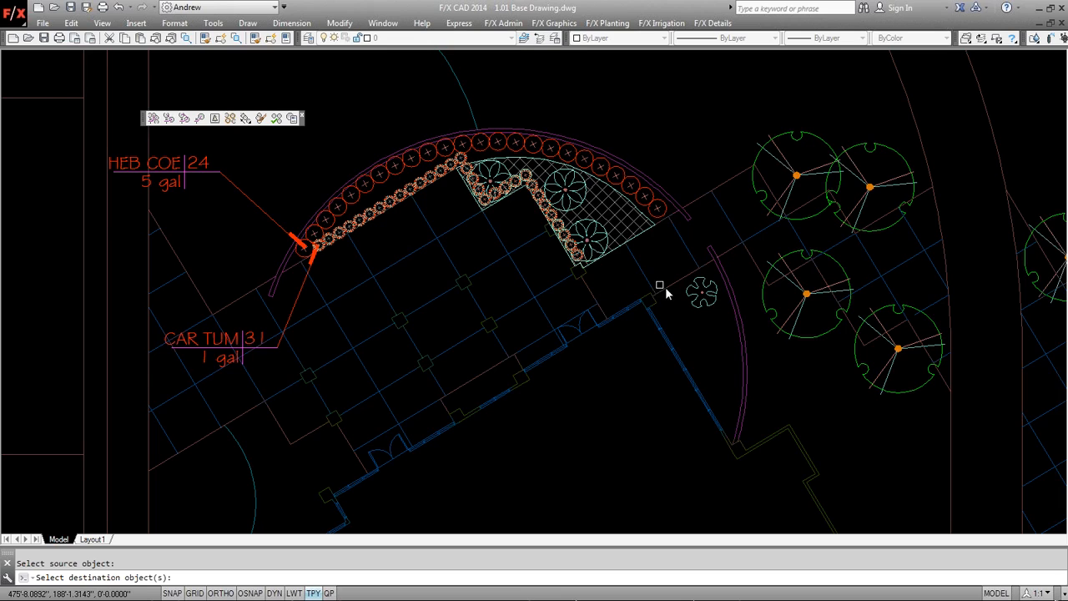
click(689, 294)
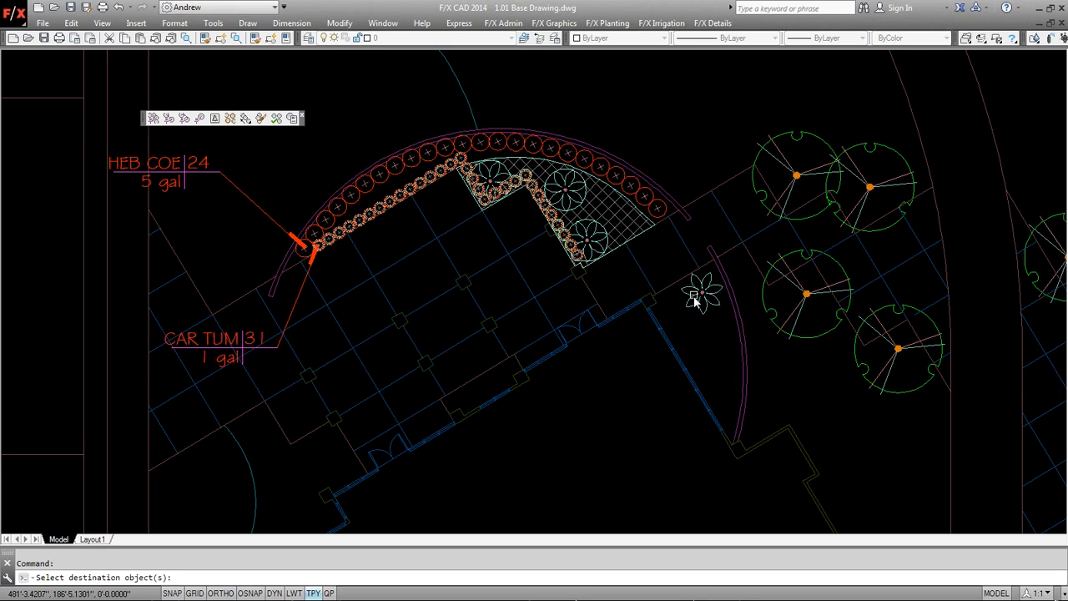
key(Return)
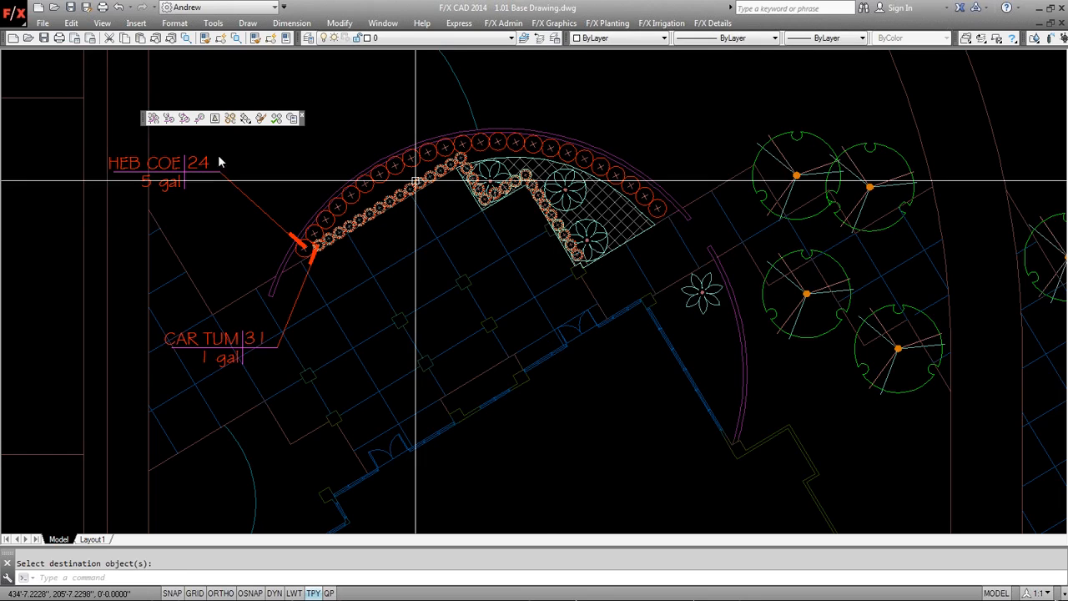
Label the hatched bed's three large shrubs and the lone shrub as one group, with an arc to the lone shrub, placing the label below it.
click(169, 120)
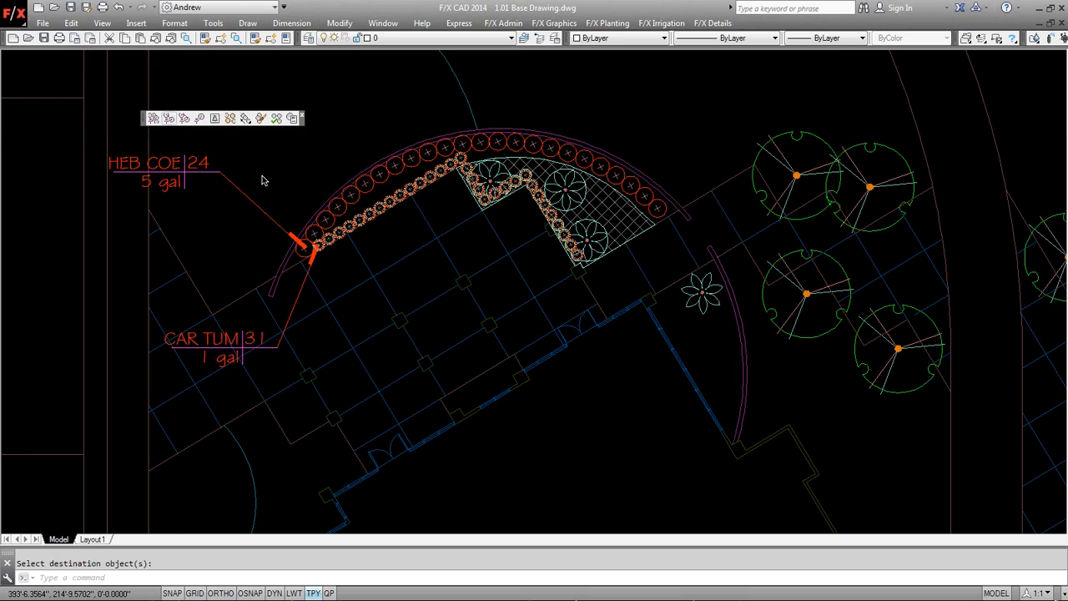
click(494, 187)
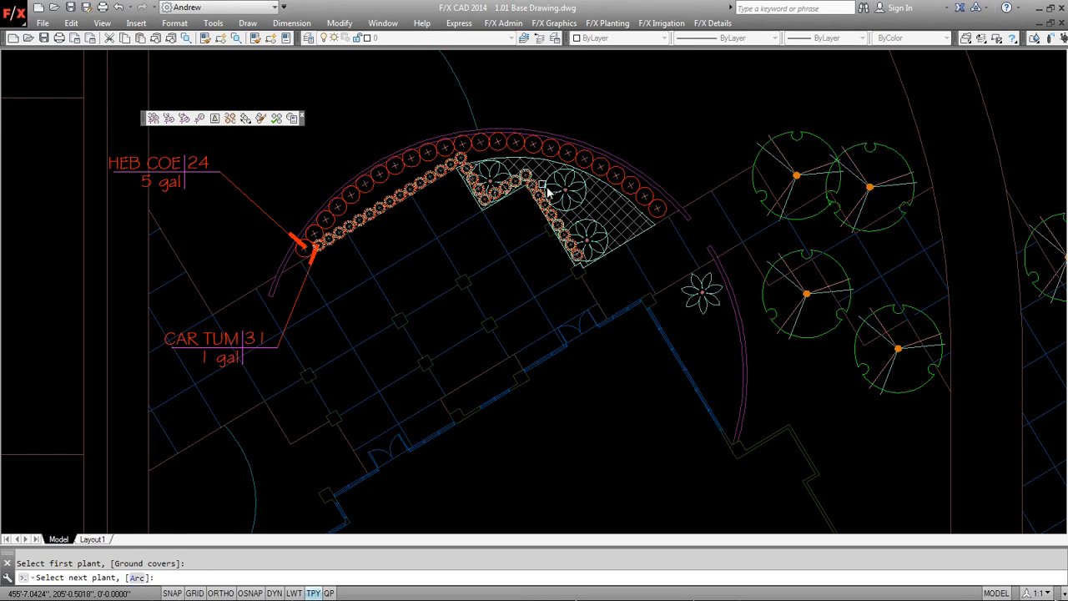
click(563, 191)
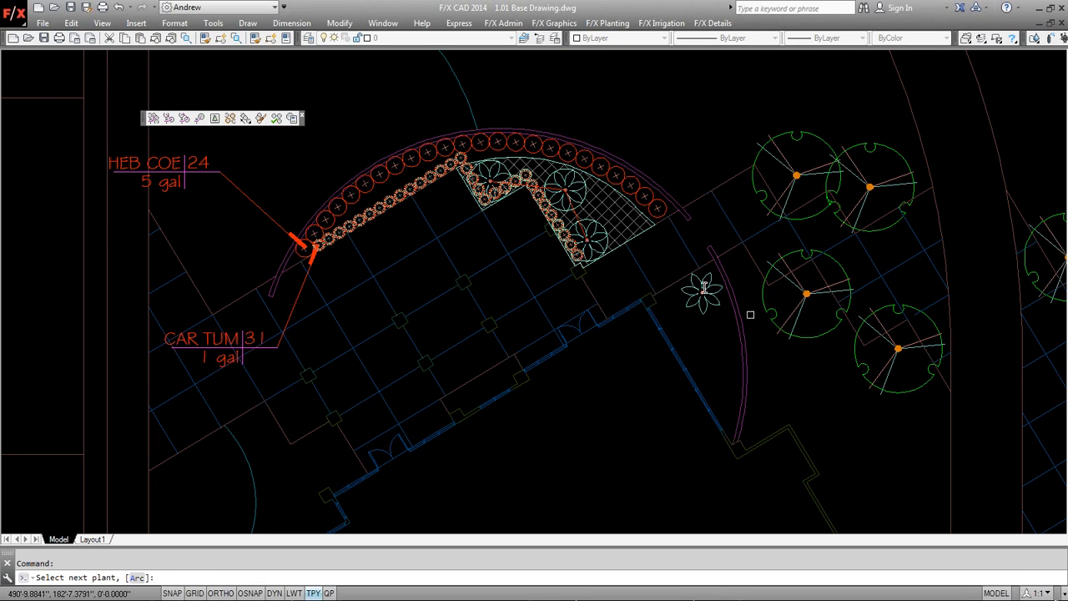
text(a)
key(Return)
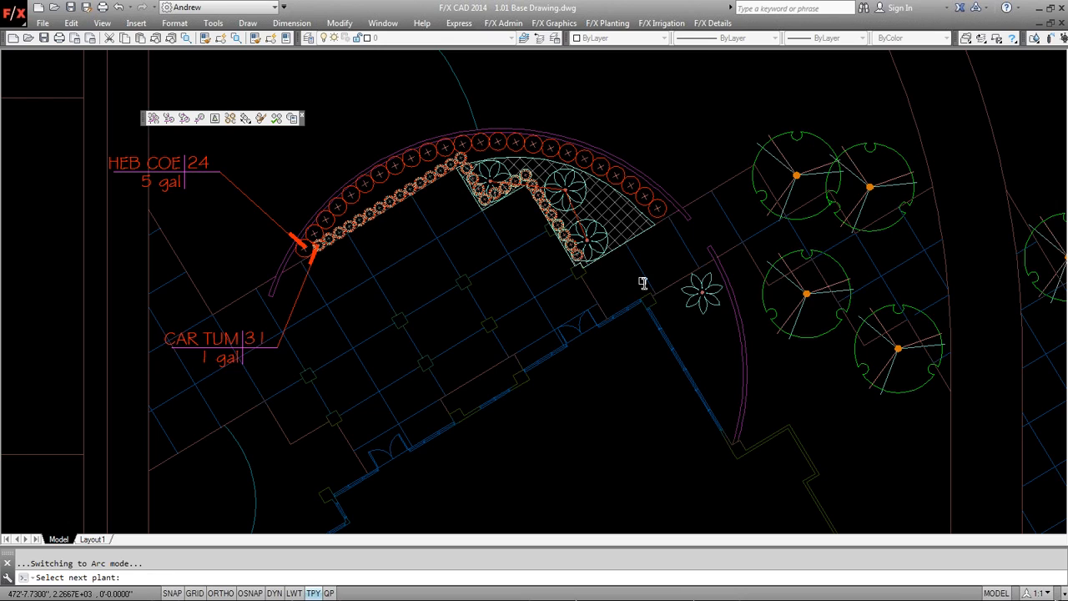
click(686, 293)
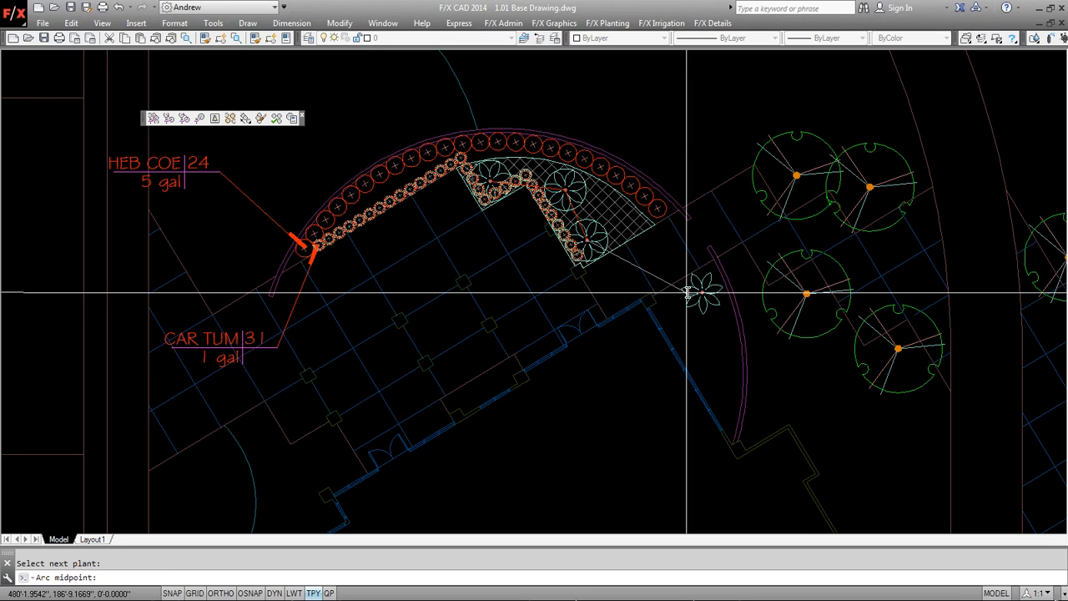
click(657, 247)
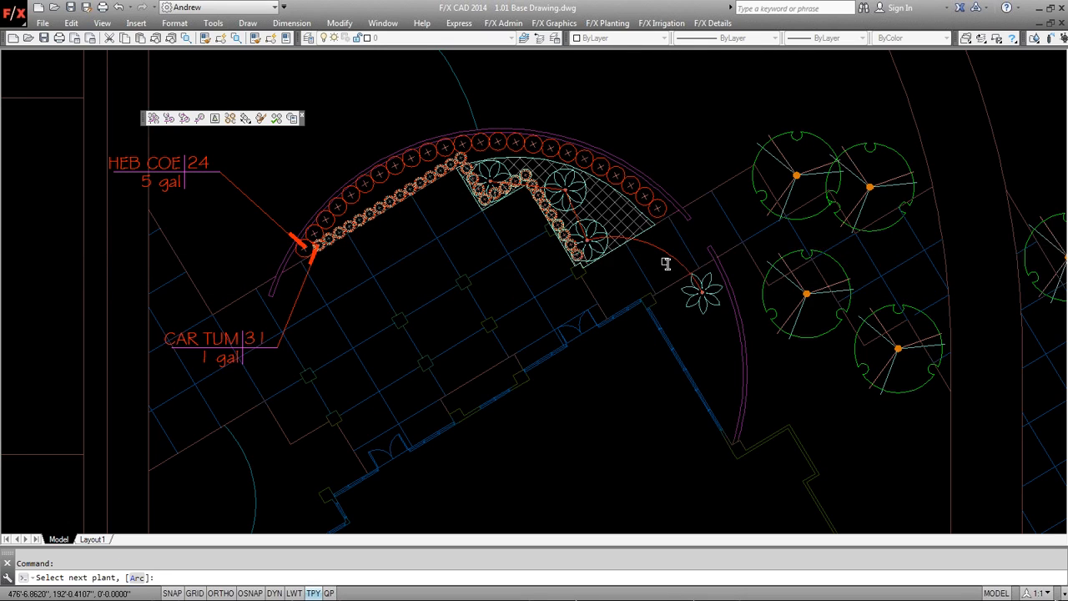
key(Return)
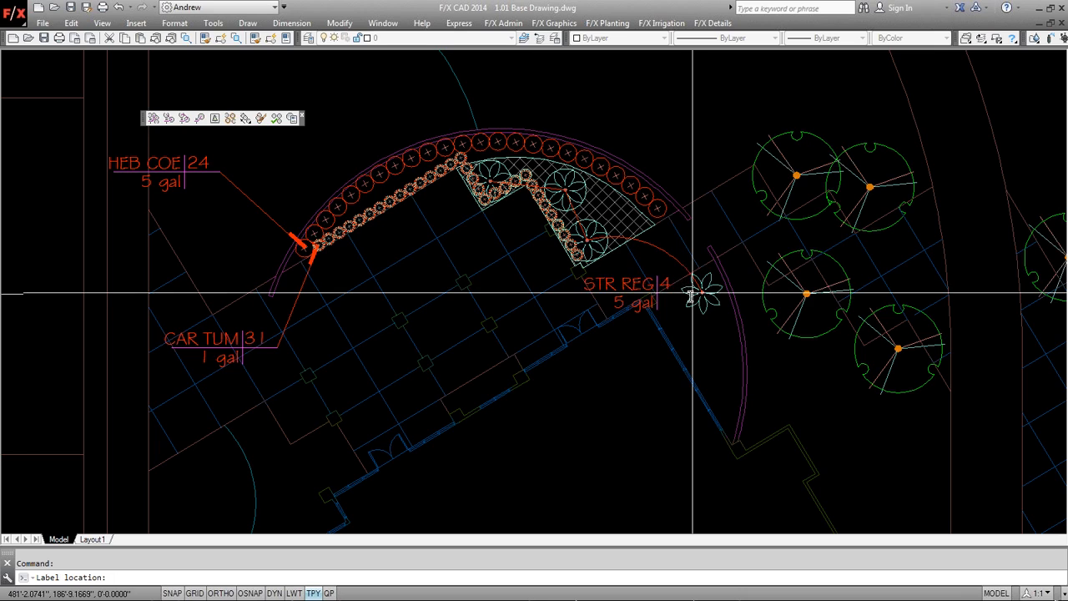
click(641, 430)
middle_drag(673, 483, 567, 465)
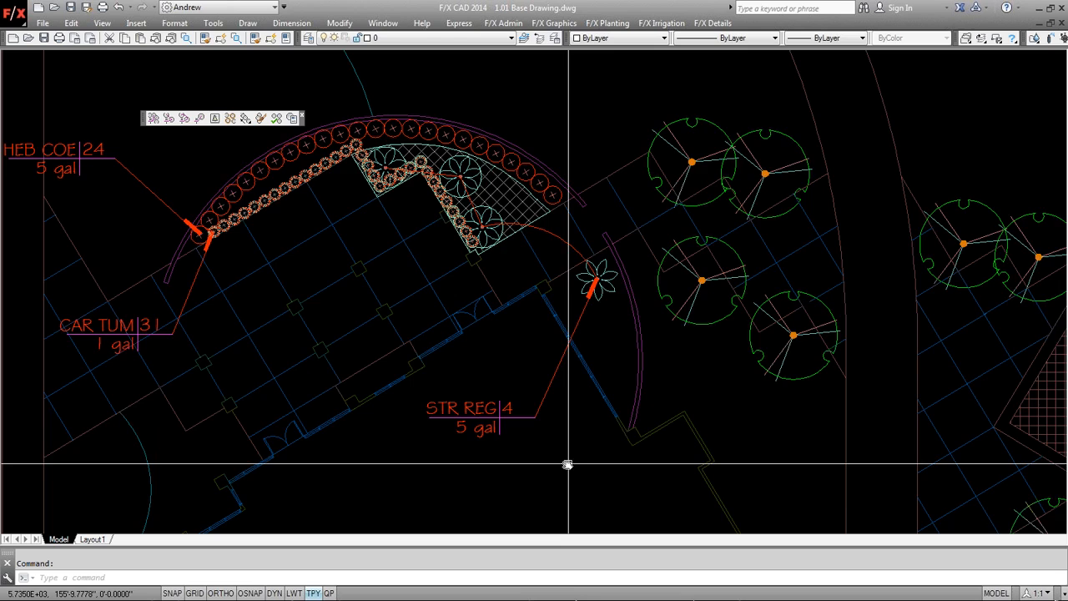
Label the four upper ACE KAW trees across the road as one group joined by arcs, placing the label above the last tree.
scroll(568, 465, down, 2)
middle_drag(662, 447, 499, 297)
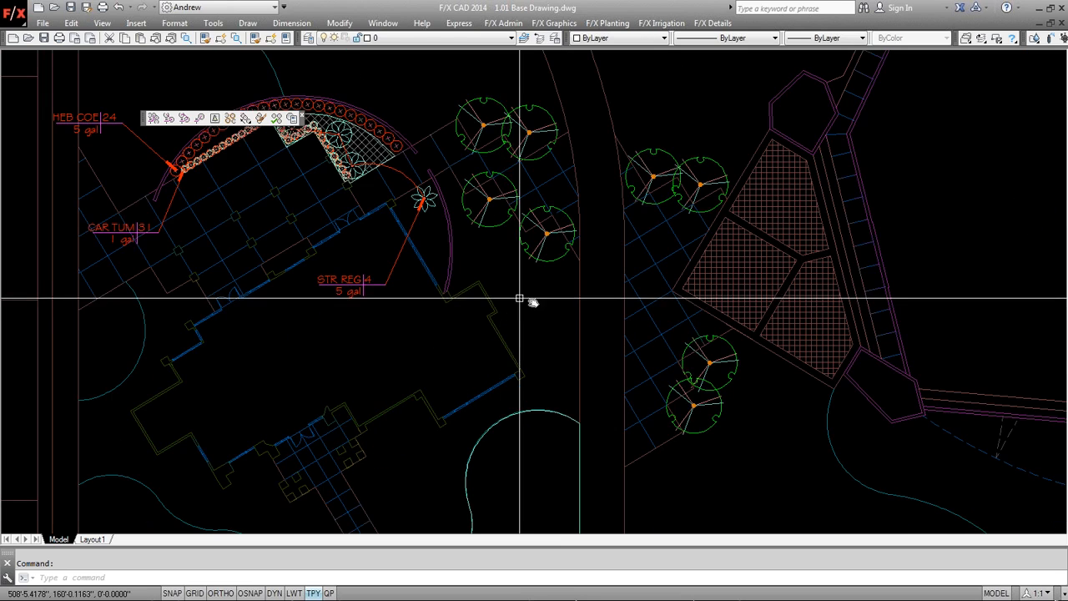
scroll(514, 290, down, 2)
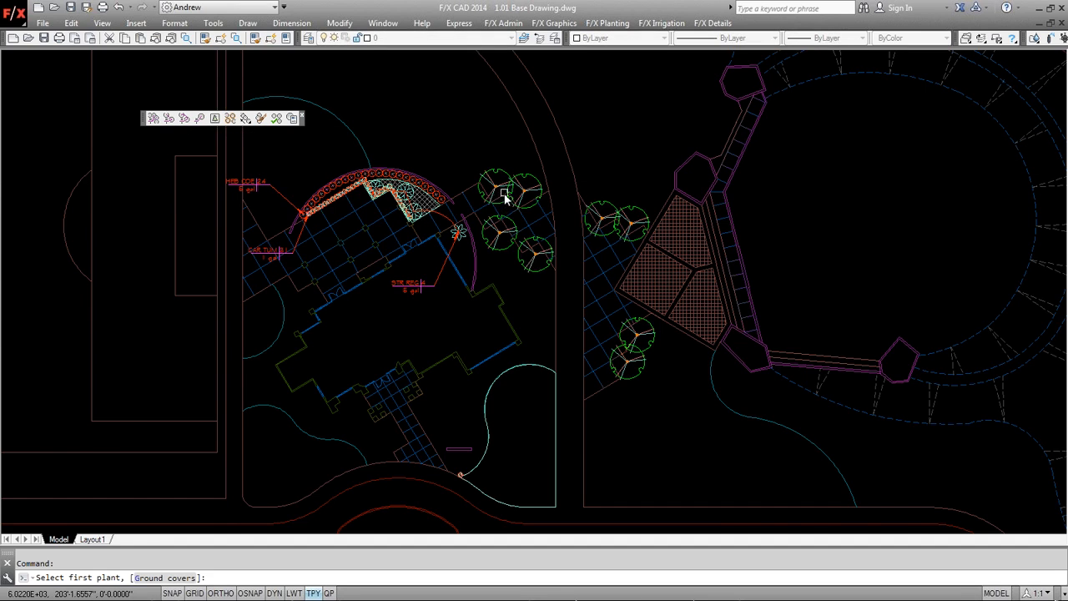
scroll(506, 197, up, 4)
click(482, 179)
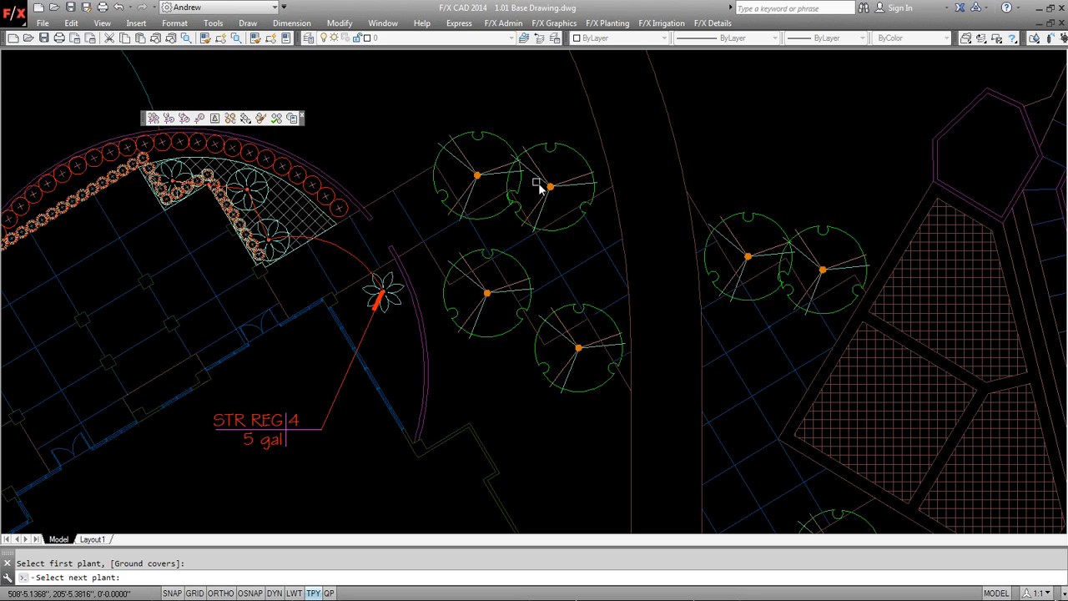
click(548, 188)
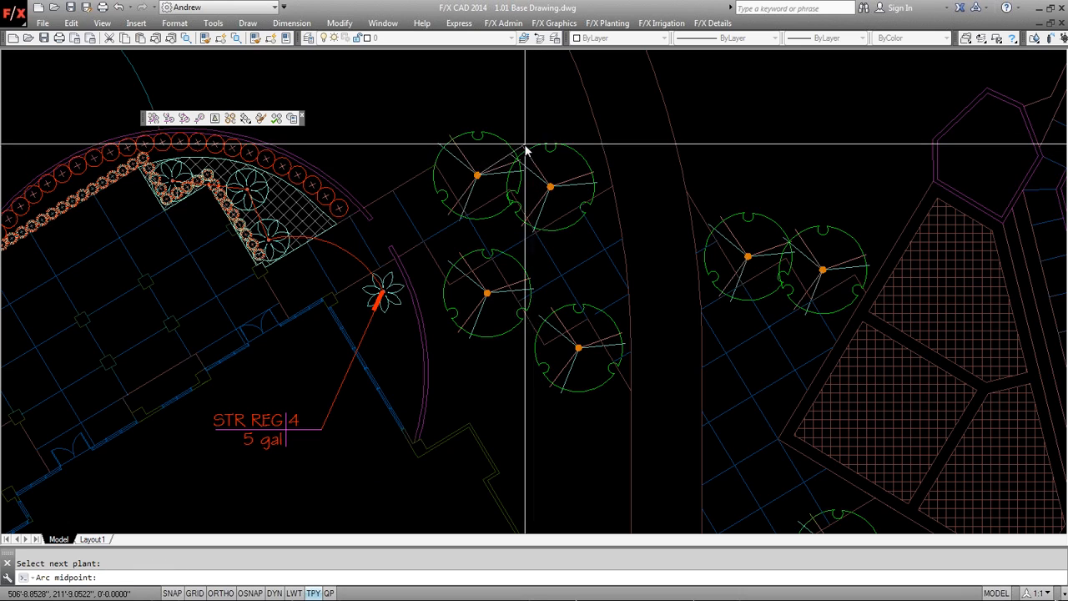
click(747, 254)
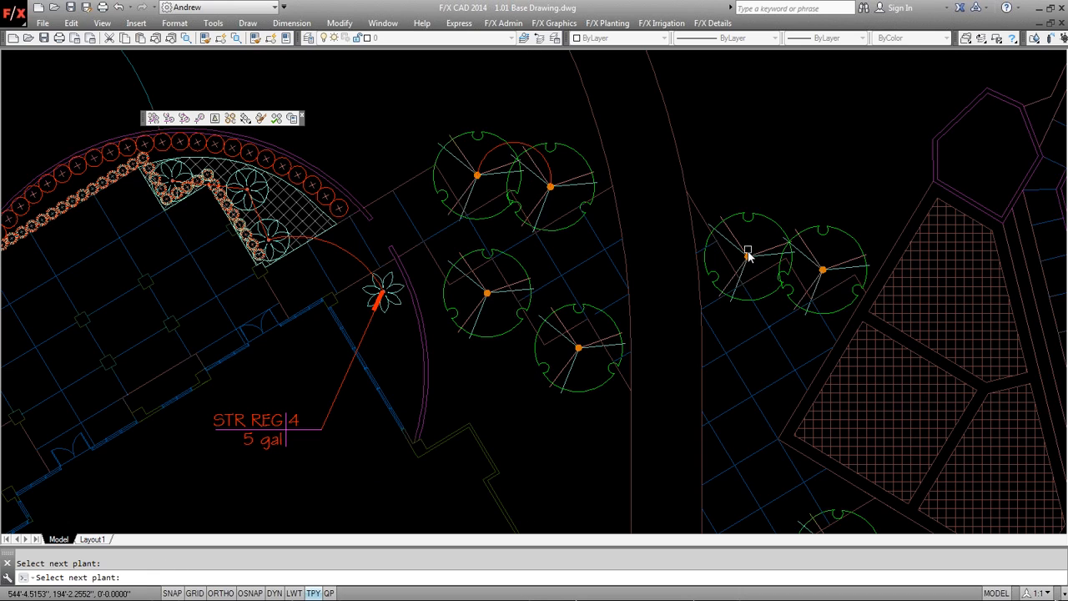
click(747, 256)
click(646, 193)
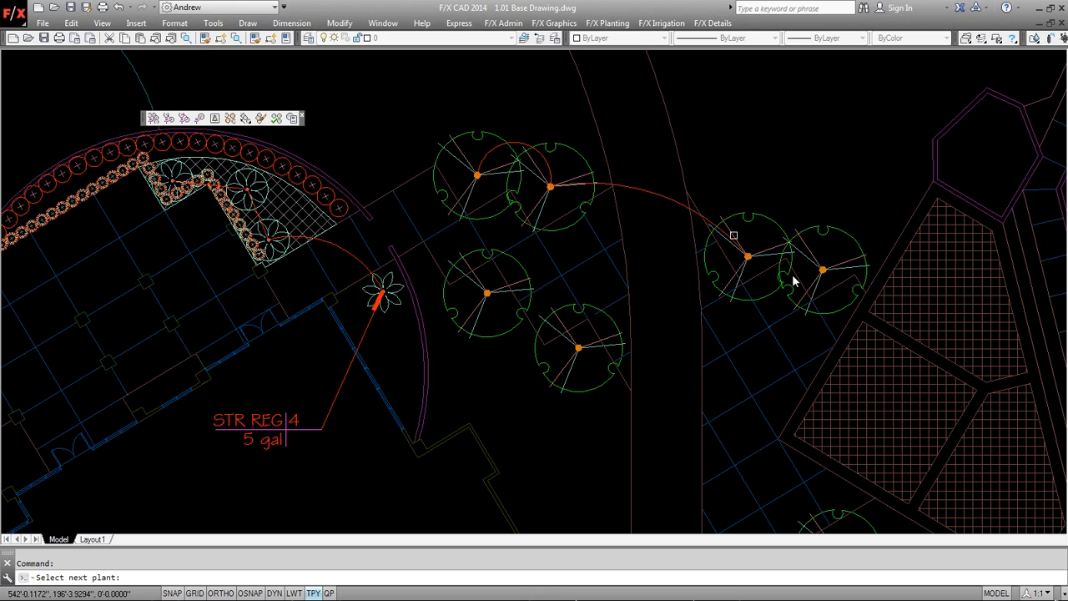
click(822, 279)
click(805, 244)
key(Return)
click(841, 117)
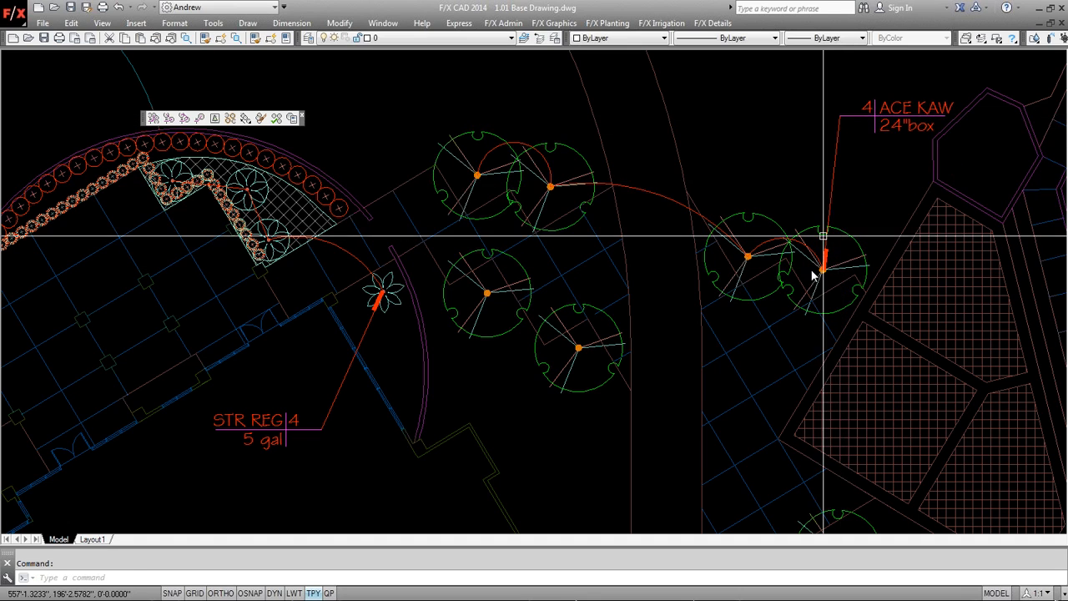
Open the plant information of the Quercus agrifolia from the Tutorial 1 project's tree list for editing.
scroll(809, 276, down, 2)
middle_drag(723, 343, 661, 267)
key(Escape)
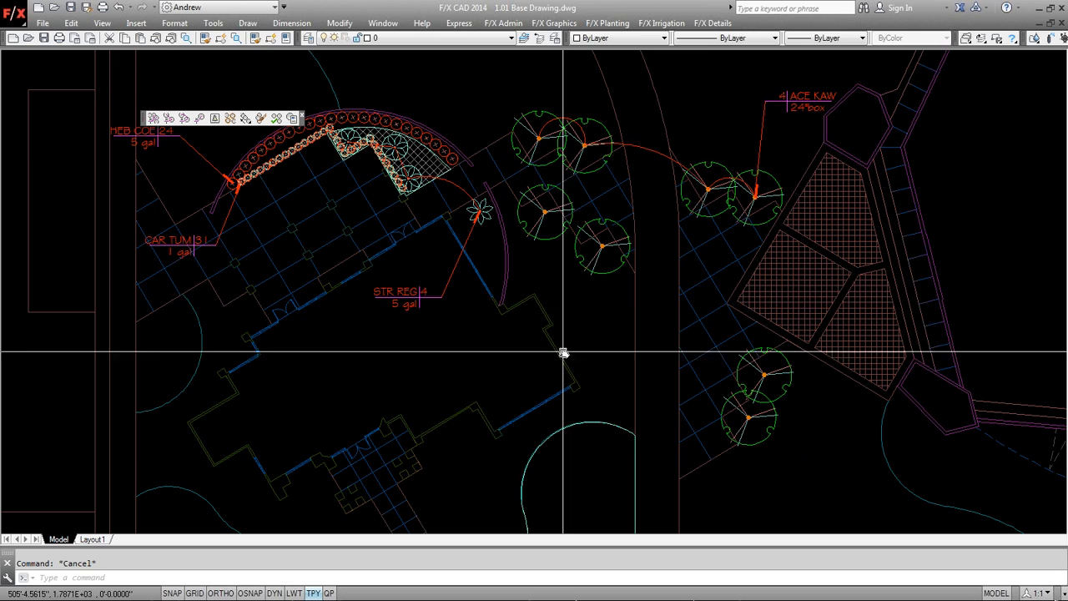
click(607, 23)
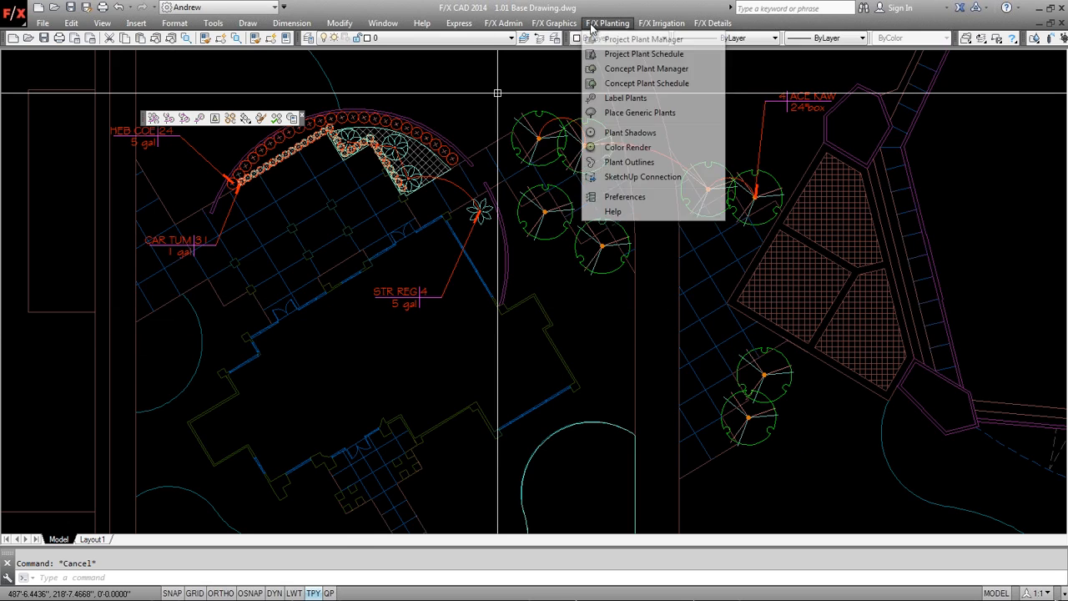
click(613, 38)
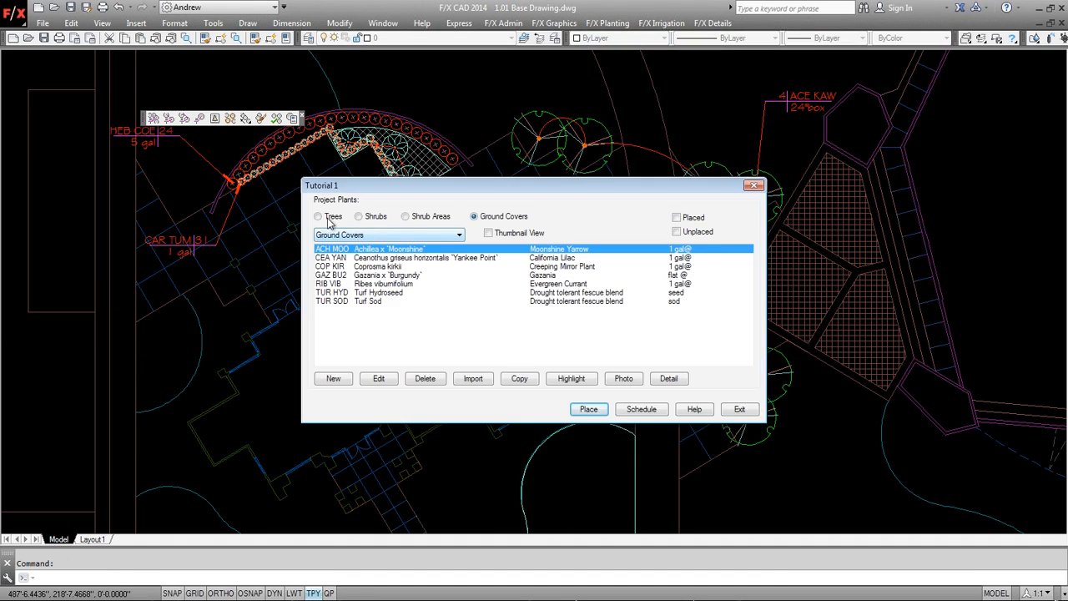
click(318, 217)
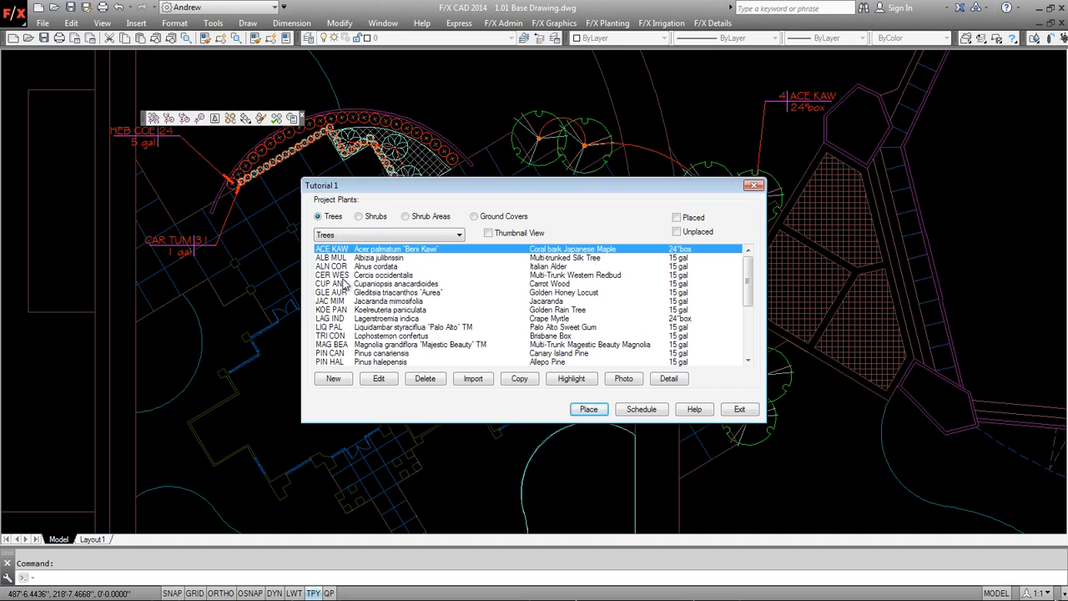
scroll(341, 282, down, 4)
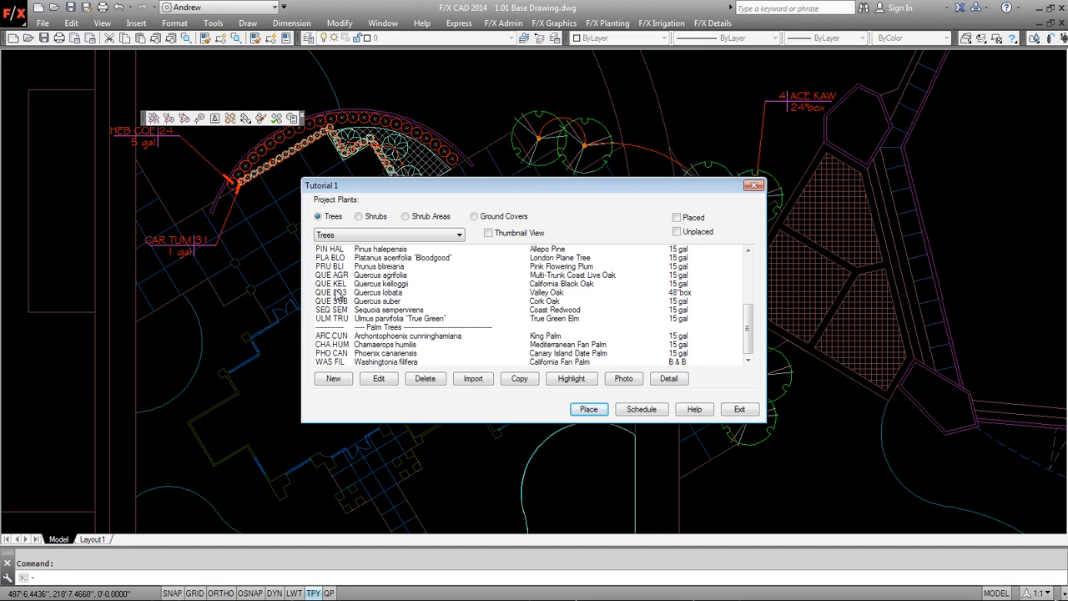
click(338, 277)
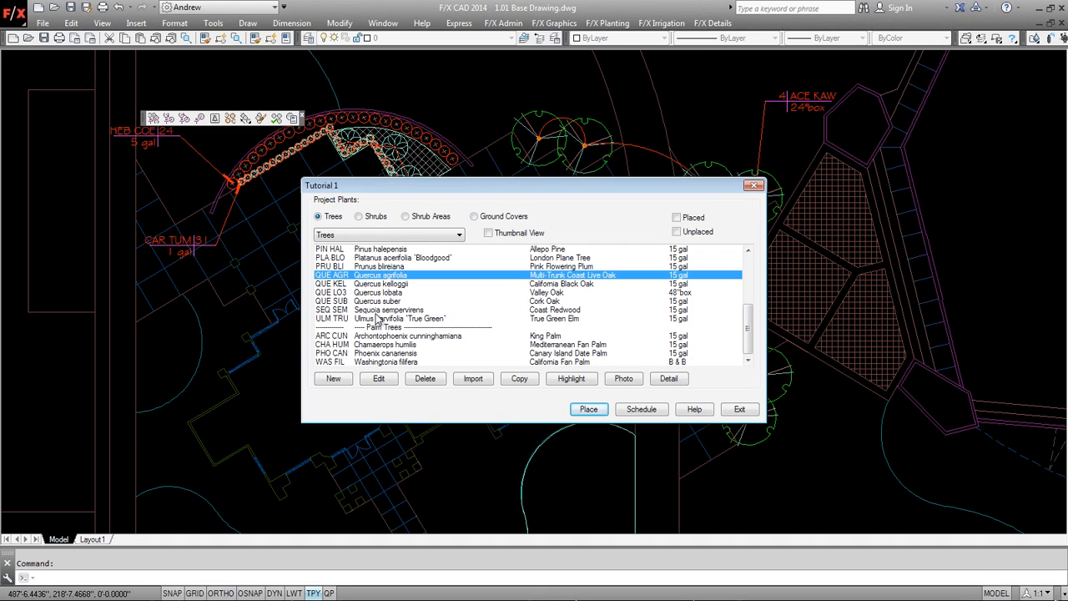
click(381, 379)
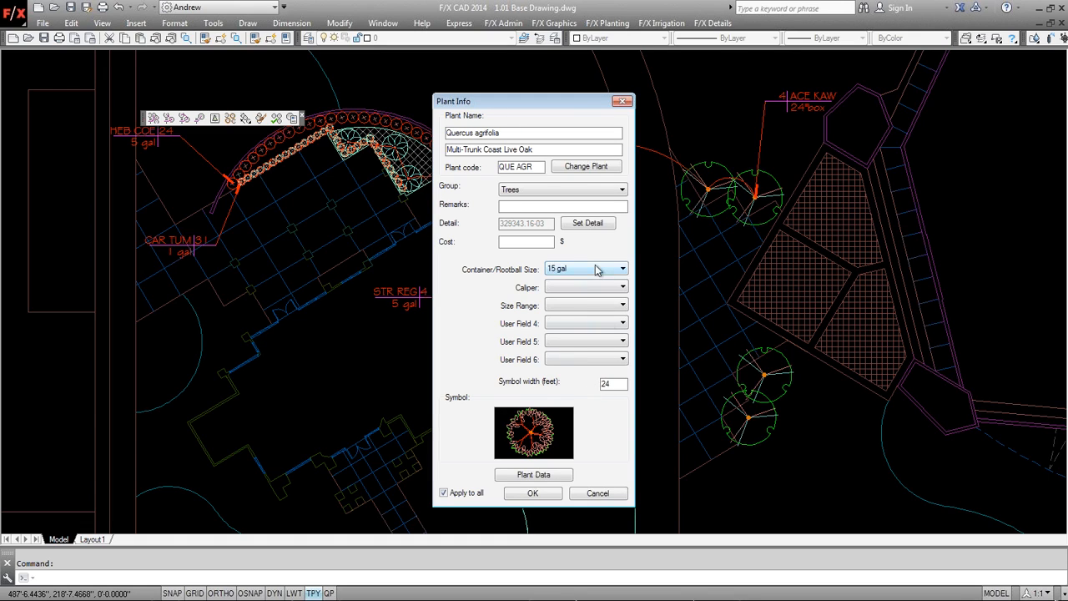
Set the Quercus agrifolia's container size to 36"box, keeping it in the Trees group and the change applied to all.
click(596, 269)
click(572, 401)
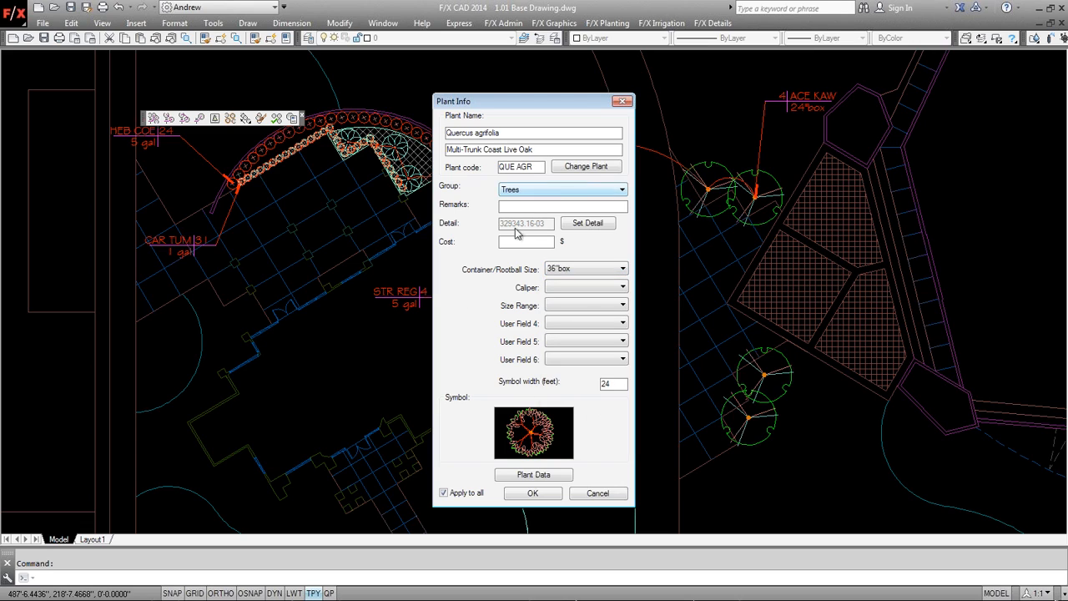
click(557, 194)
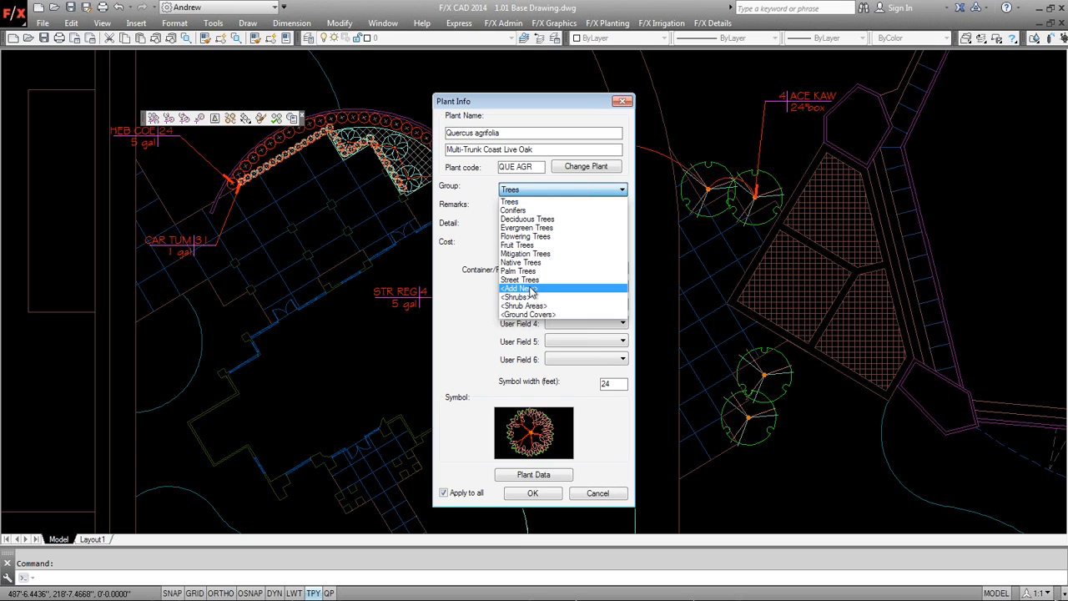
click(452, 300)
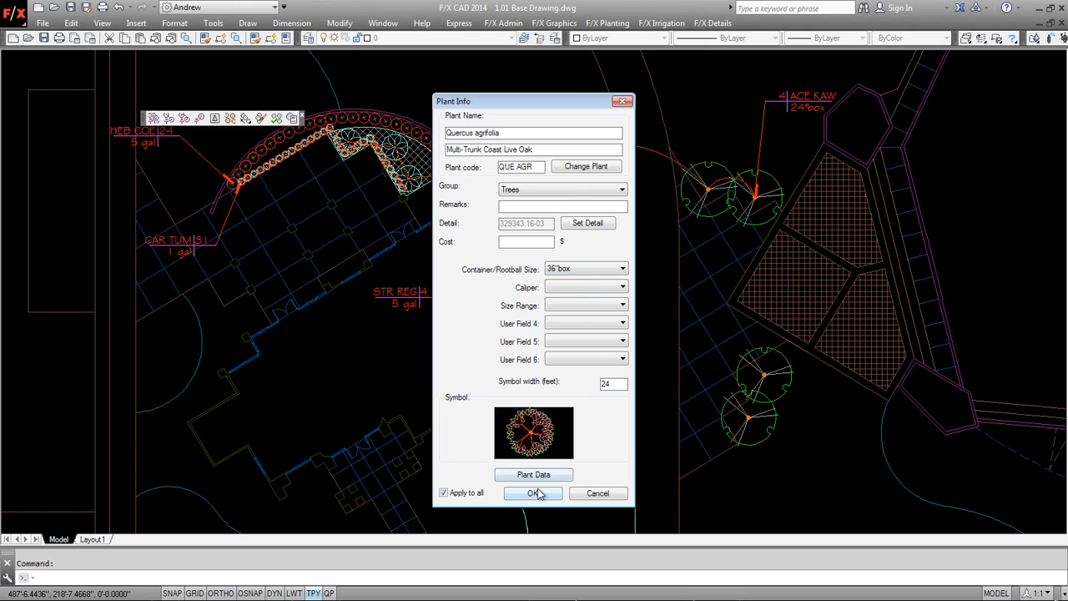
click(511, 499)
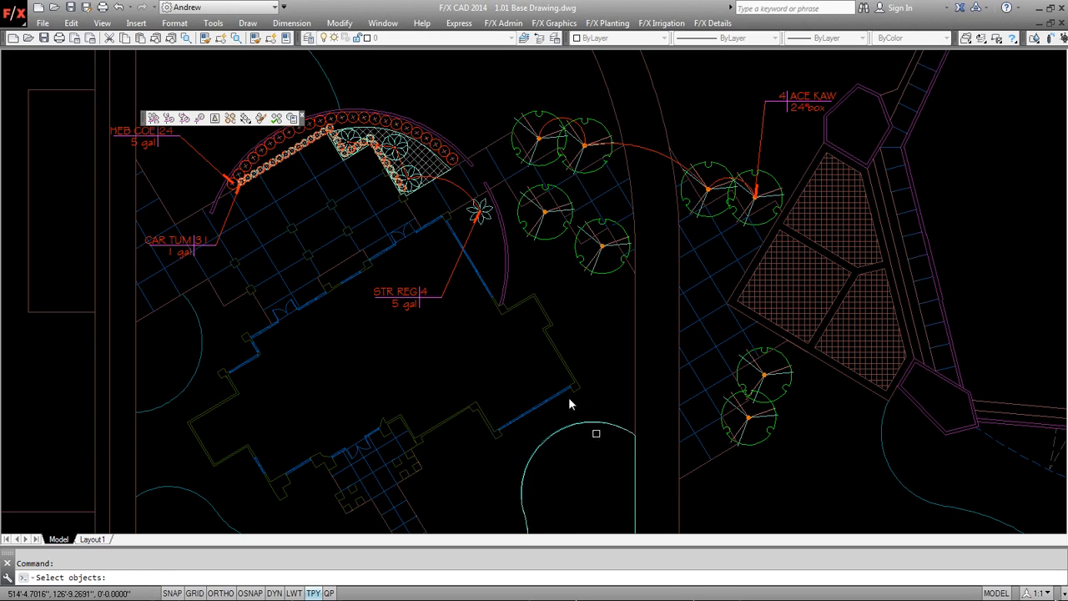
key(Escape)
Place two Quercus agrifolia trees, one beside the curved bed's upper end and one beside the building's front entry walk.
click(523, 38)
scroll(386, 329, down, 2)
scroll(386, 332, down, 3)
click(381, 275)
click(588, 409)
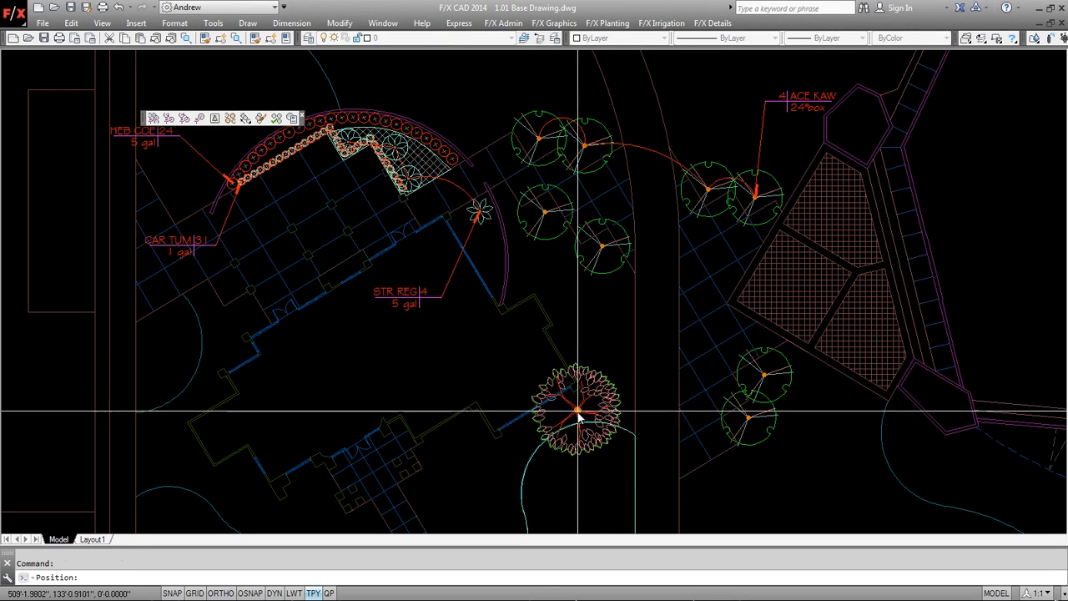
scroll(578, 412, down, 5)
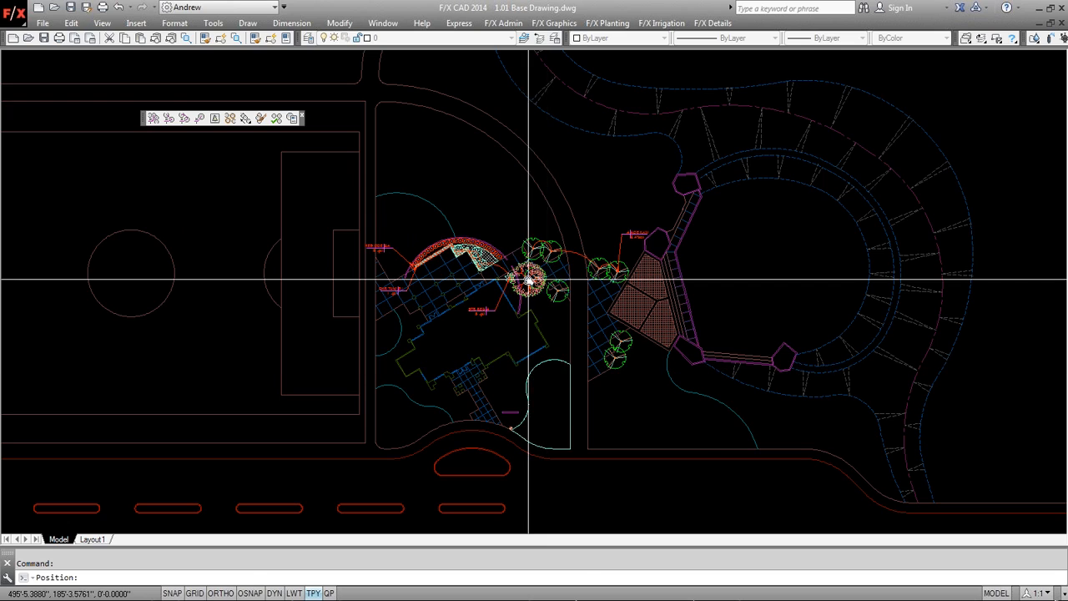
click(507, 241)
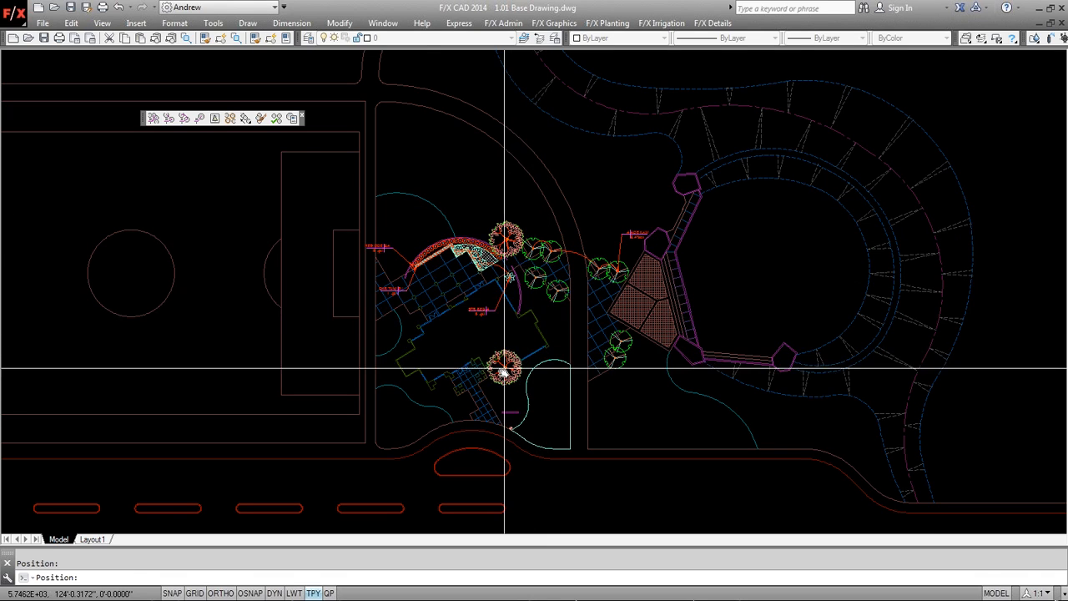
scroll(455, 406, up, 5)
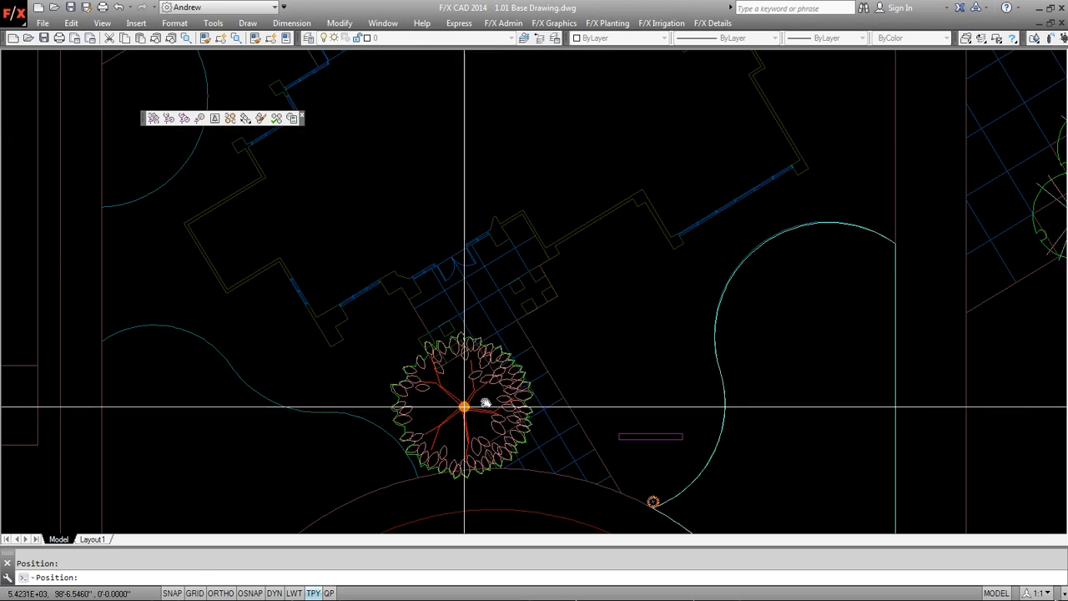
click(463, 404)
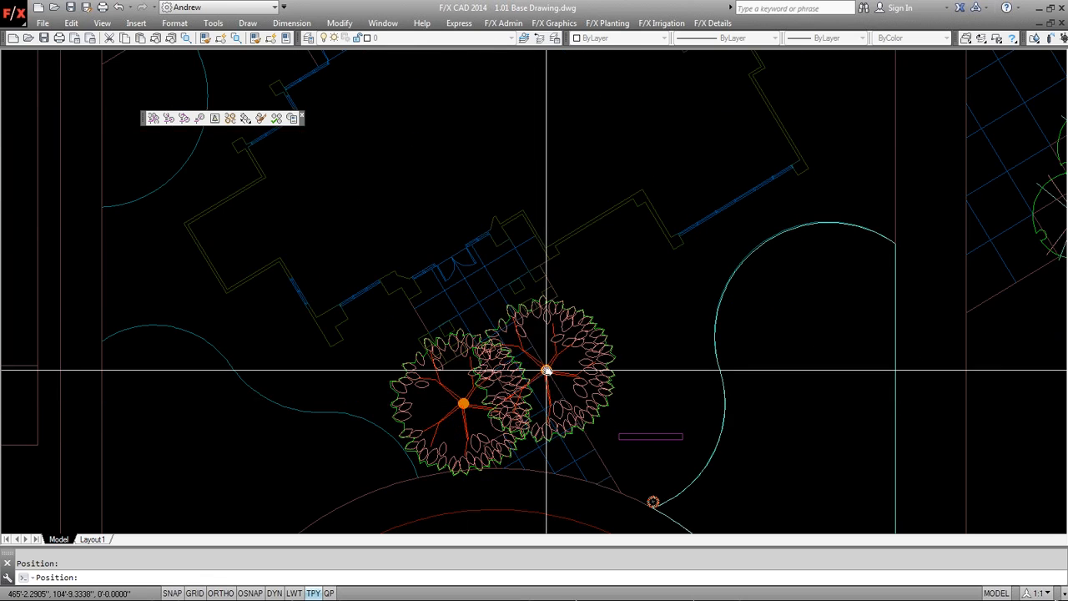
scroll(547, 371, down, 5)
key(Escape)
middle_drag(615, 353, 507, 345)
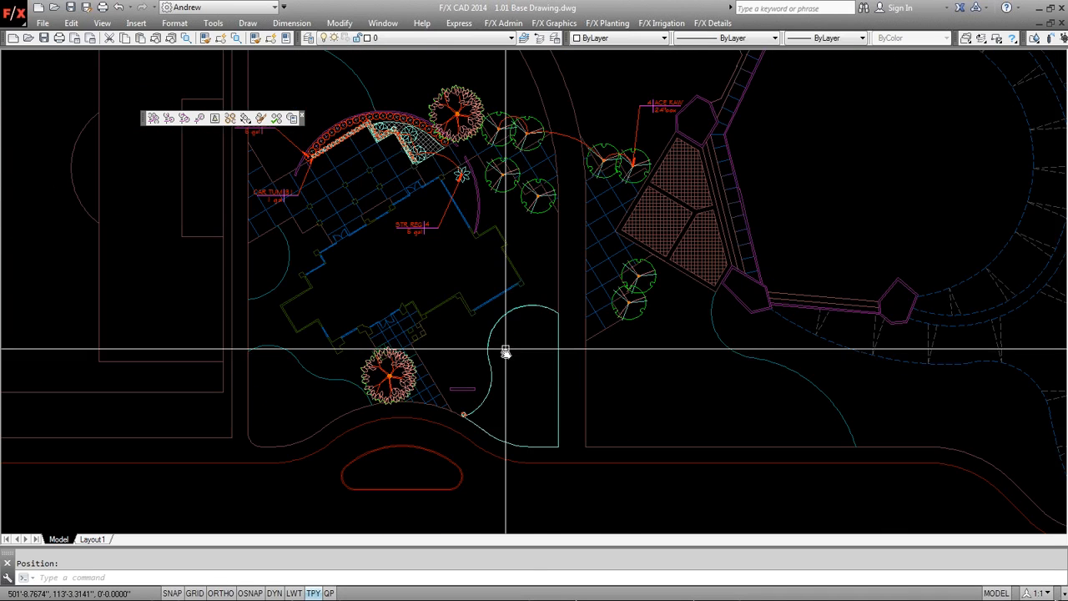
Try to hatch the curved bed beside the building with Turf Sod from the project's ground covers.
click(609, 24)
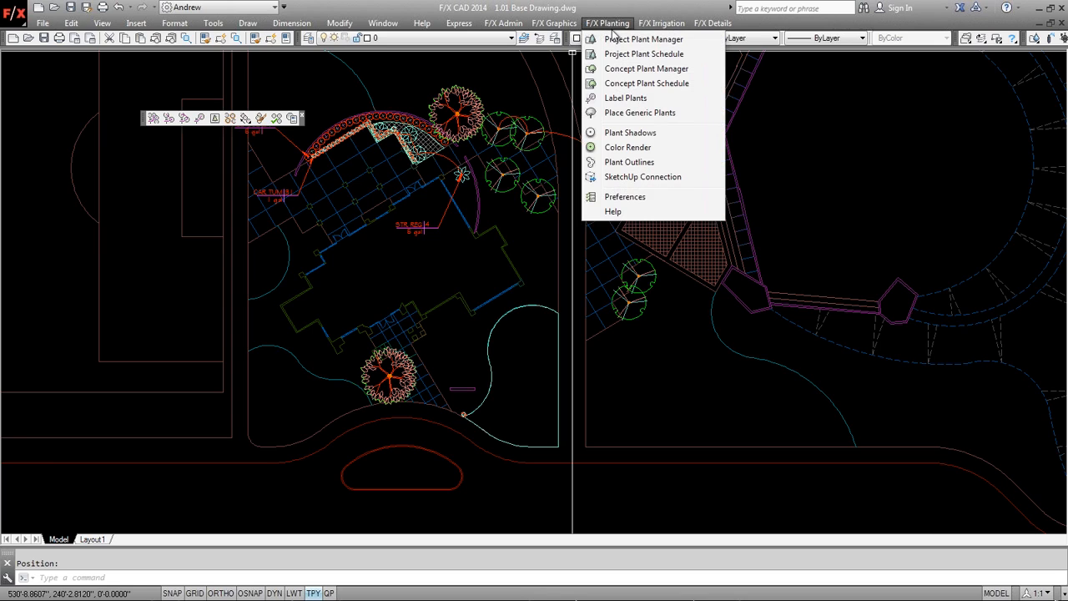
click(615, 39)
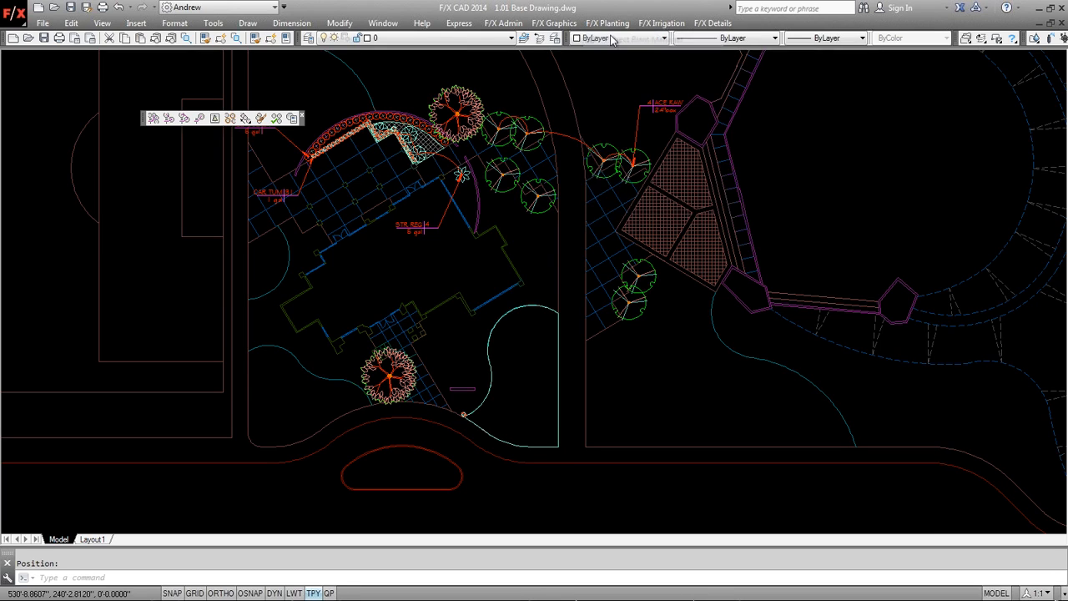
drag(539, 194, 446, 182)
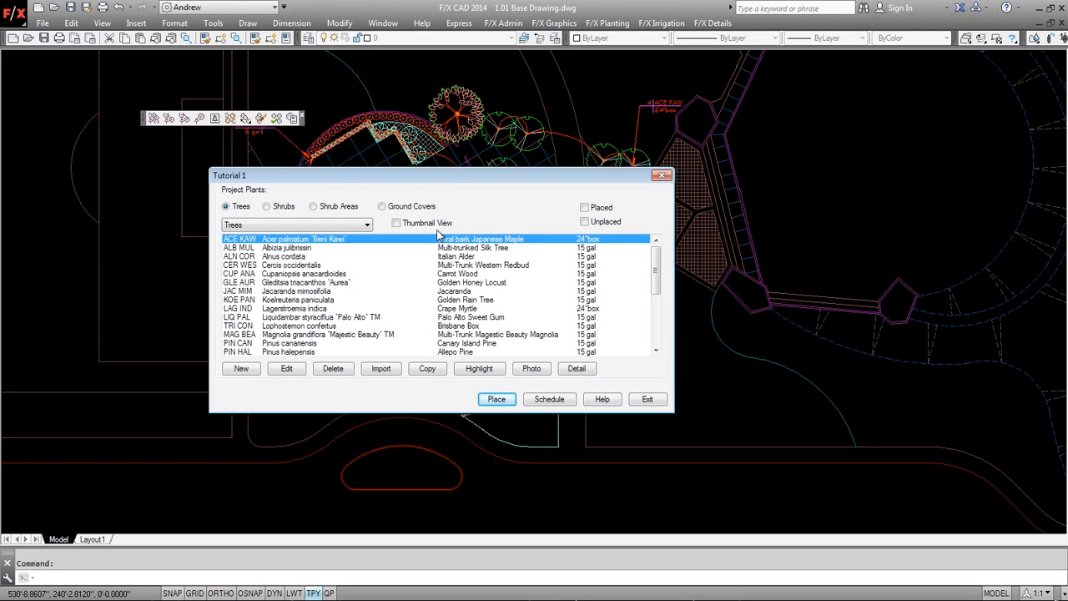
click(382, 208)
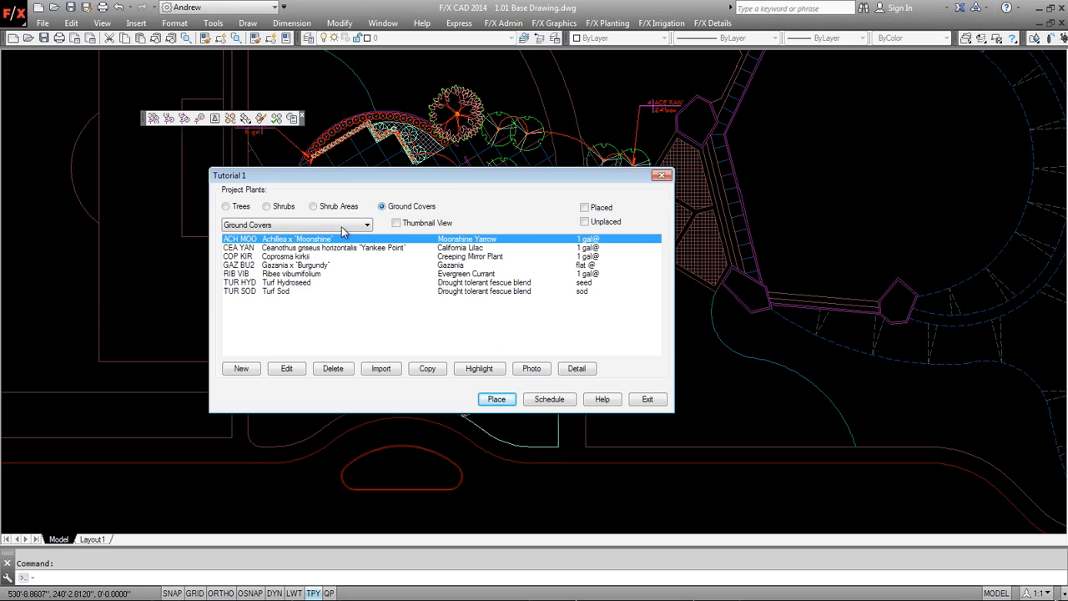
click(284, 291)
click(493, 399)
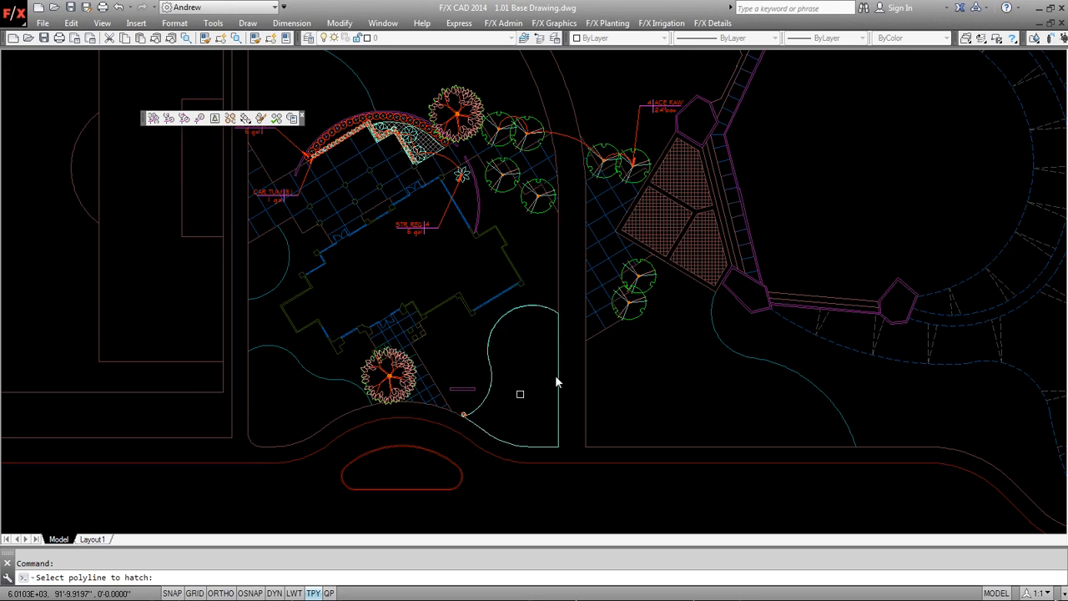
click(551, 312)
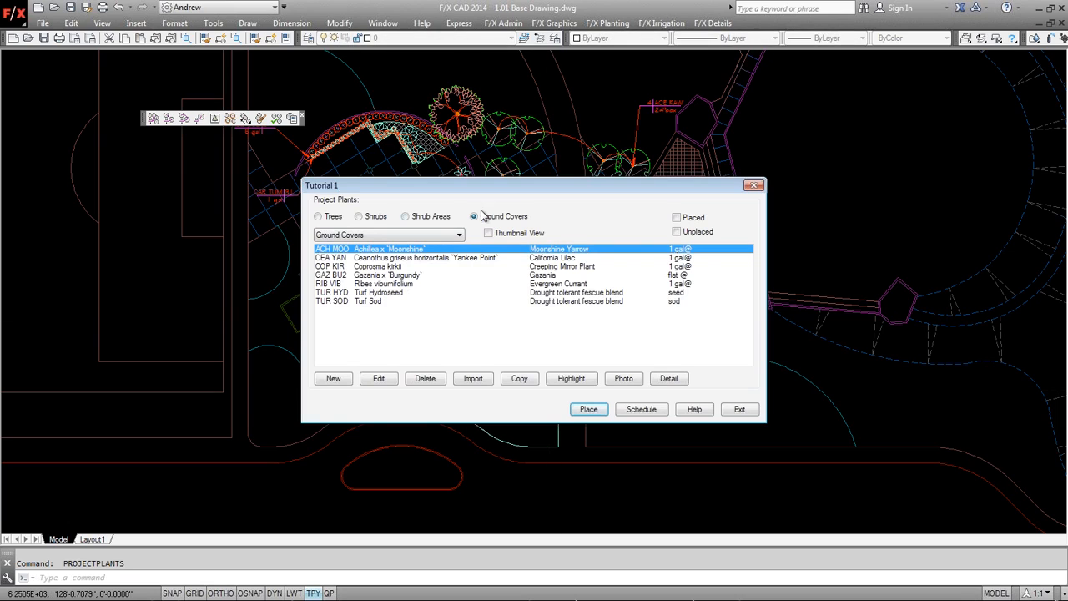
Edit the Turf Sod's plant information in the ground-cover list, choosing sod as its container size and applying it to all.
click(376, 302)
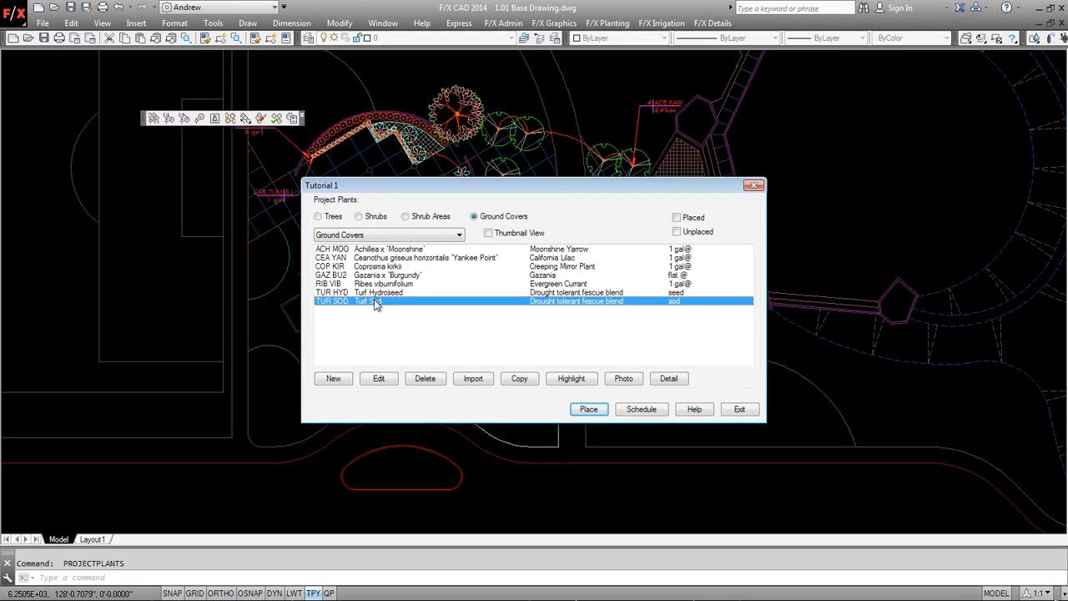
click(380, 378)
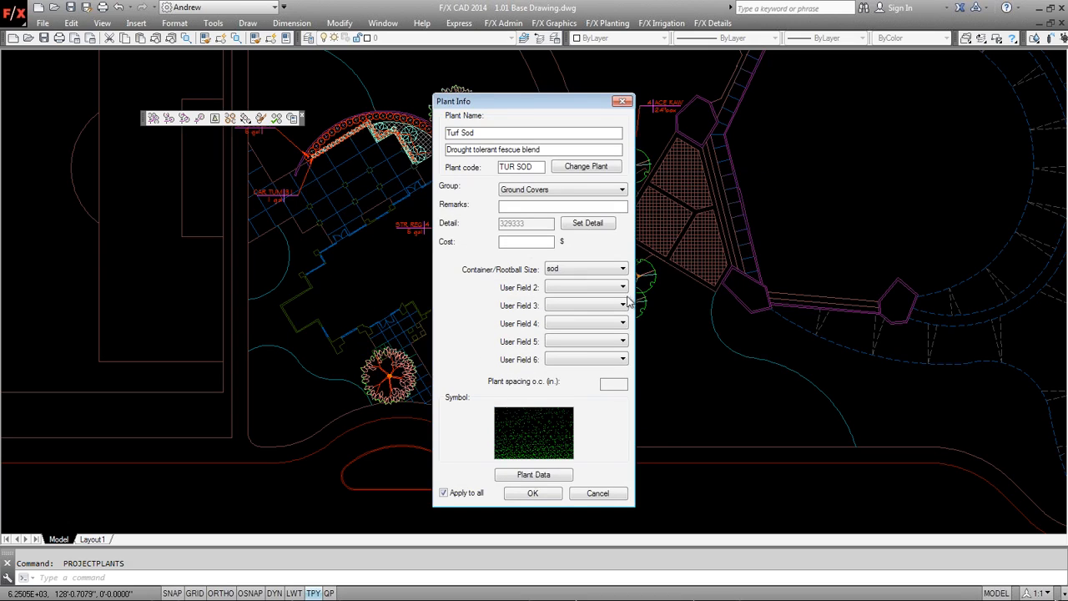
click(612, 272)
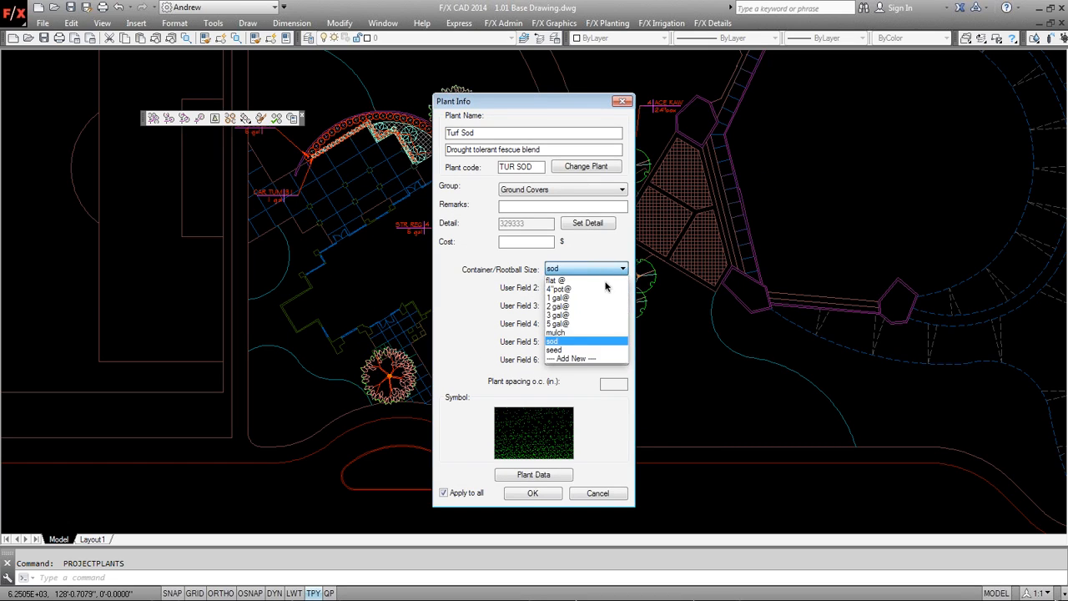
click(589, 340)
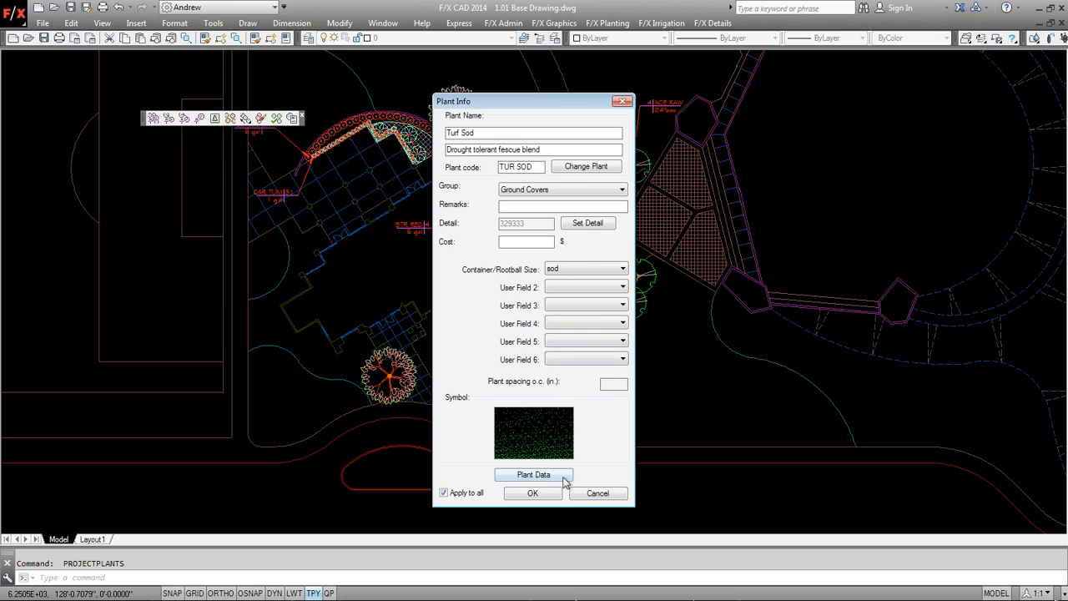
click(533, 493)
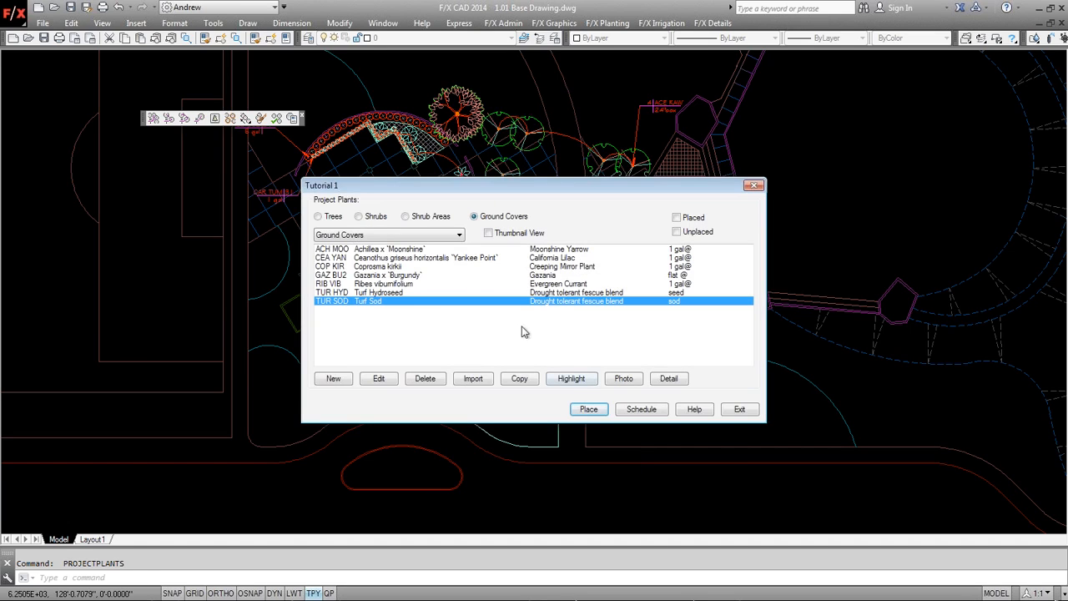
Try again to place the Turf Sod hatch in the curved bed using the bed's outline polyline.
click(579, 404)
click(579, 408)
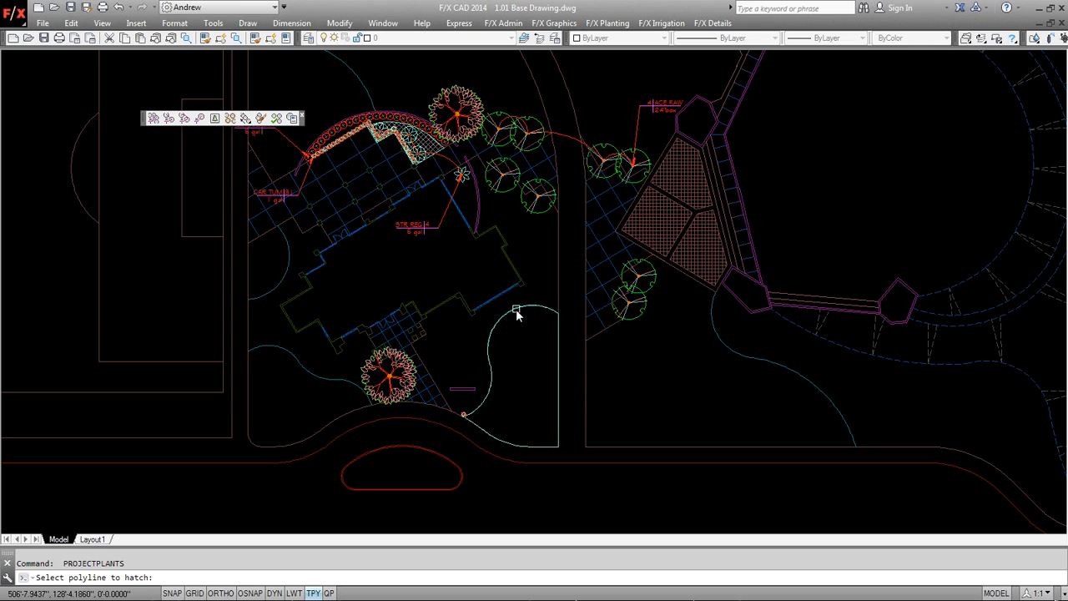
click(516, 314)
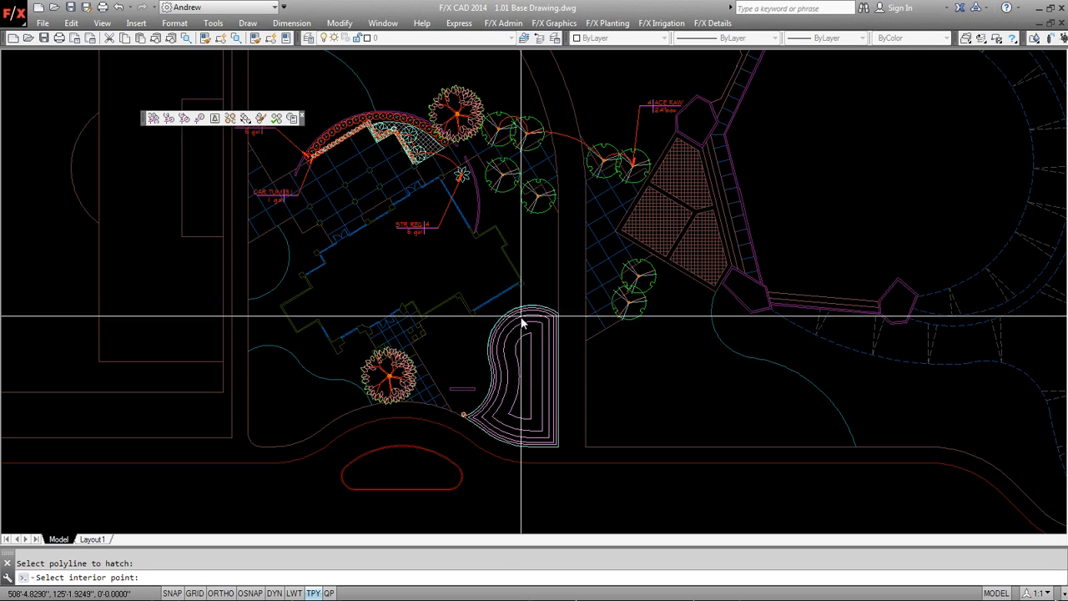
Erase the leftover concentric offset outlines inside the curved bed, keeping the bed's own outline.
scroll(521, 315, up, 2)
scroll(534, 315, up, 2)
text(e)
key(Return)
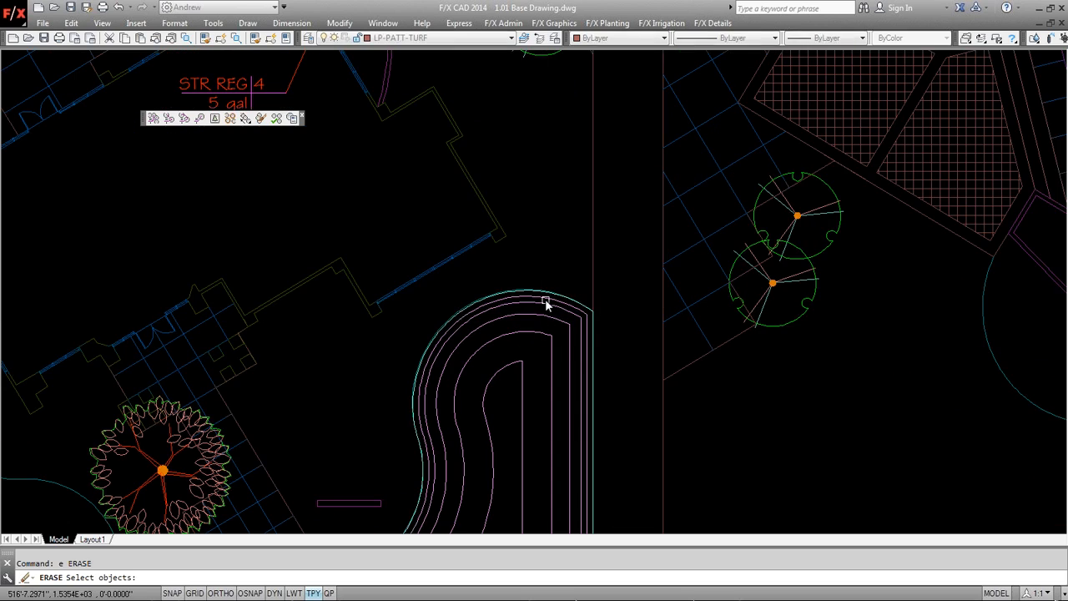
click(545, 299)
click(542, 307)
click(536, 317)
click(529, 332)
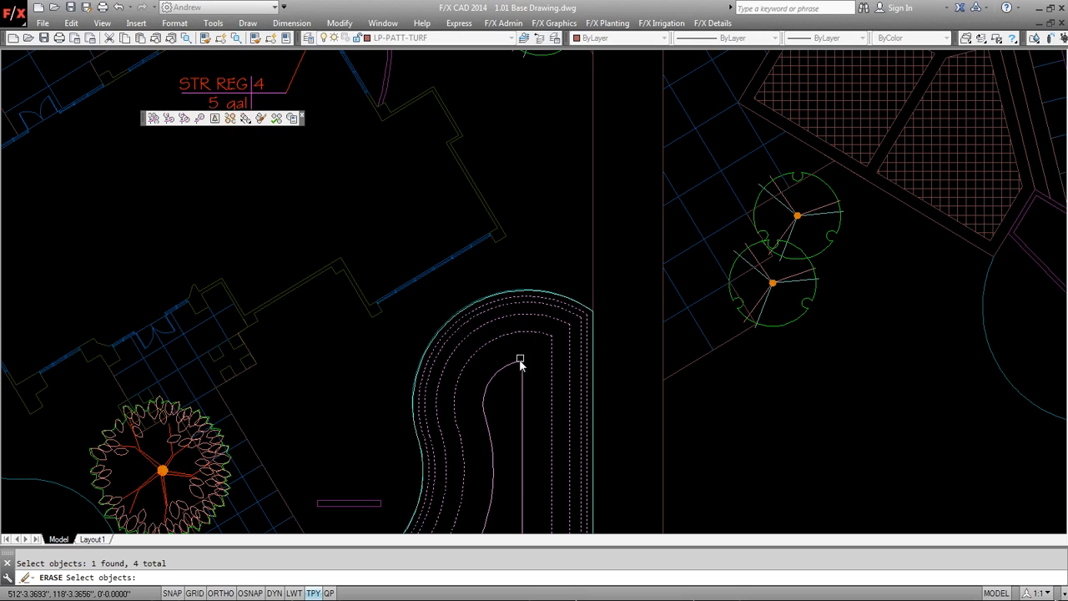
key(Return)
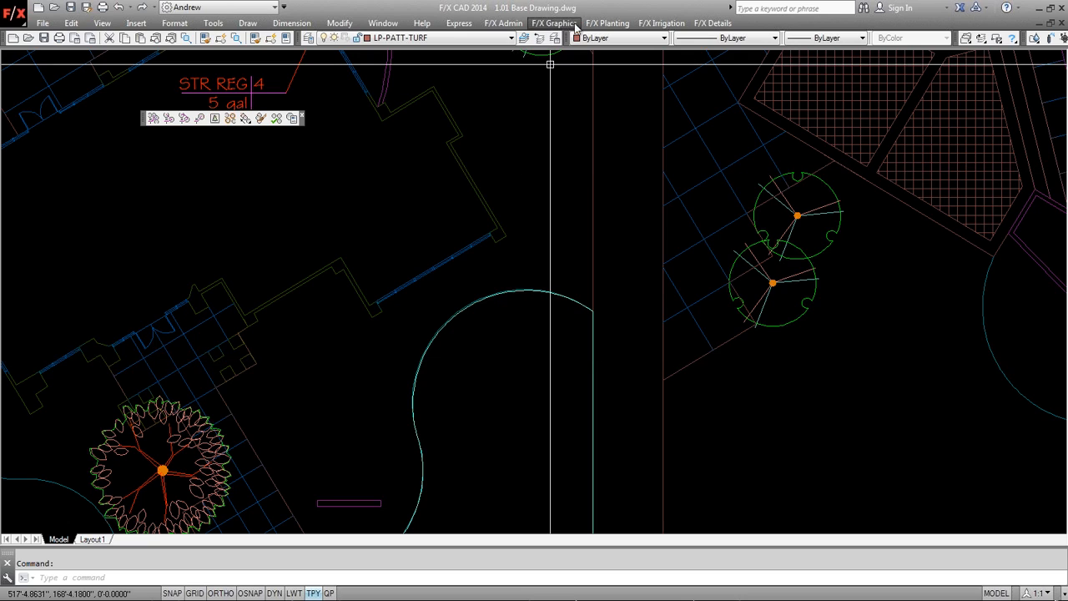
Fill the curved bed with the Turf Sod ground-cover hatch, using its outline polyline and a point inside it.
click(607, 23)
click(621, 50)
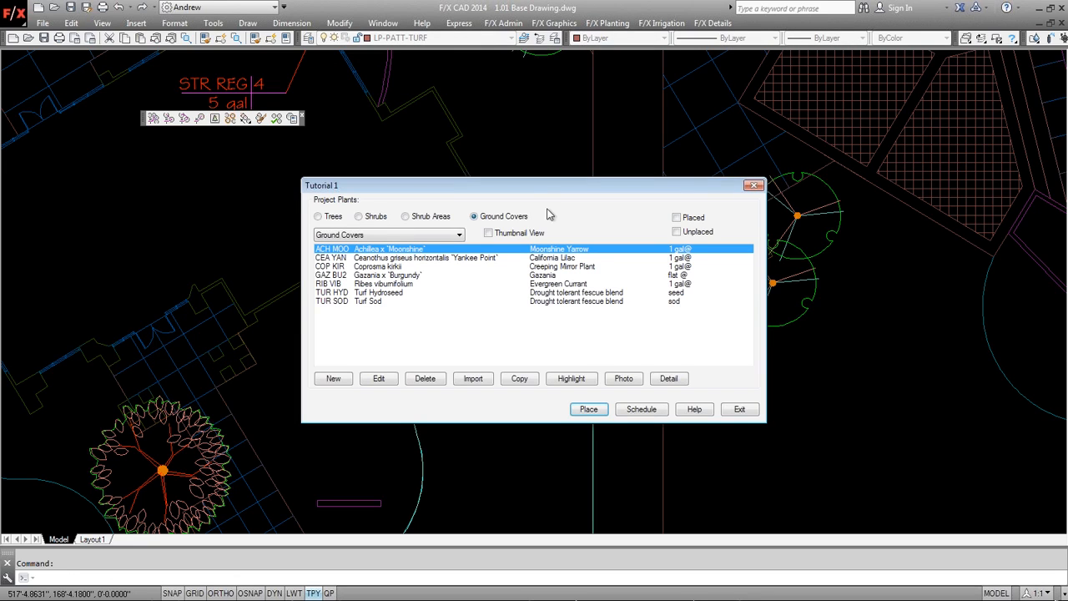
click(375, 293)
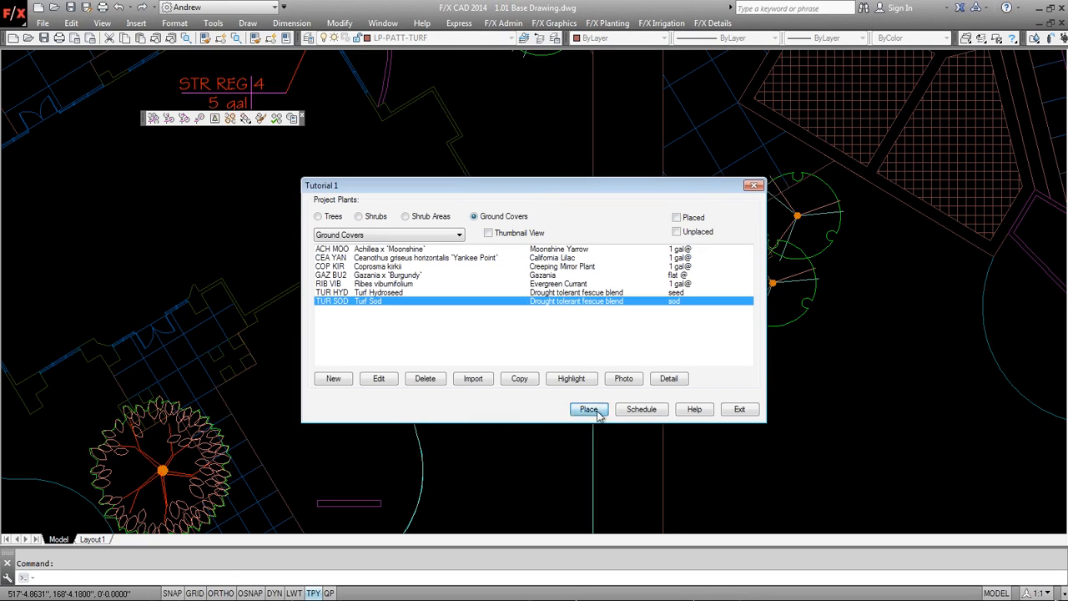
click(589, 409)
click(552, 296)
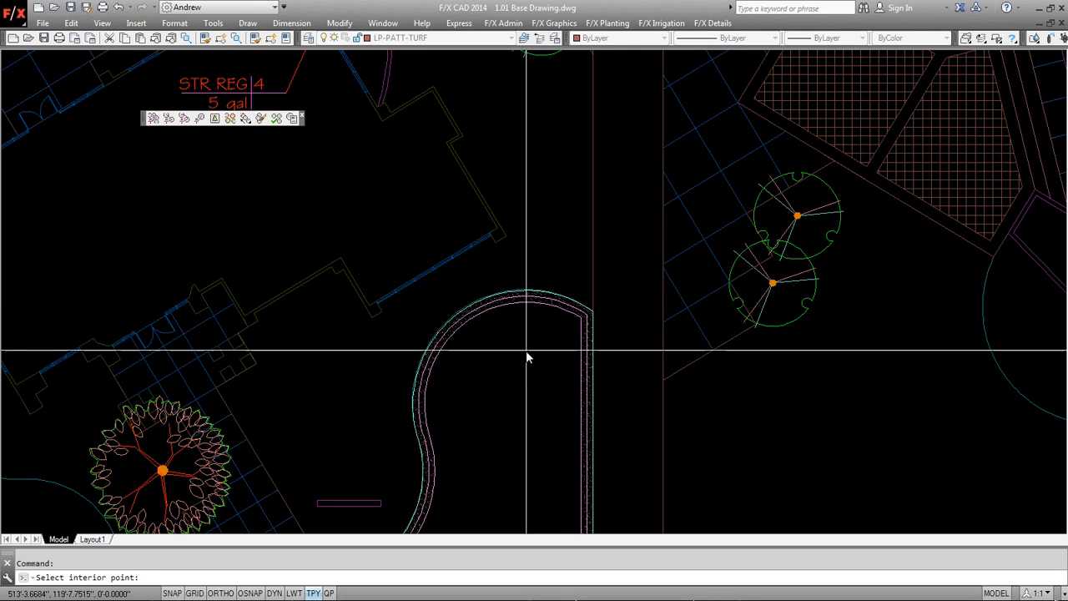
click(511, 407)
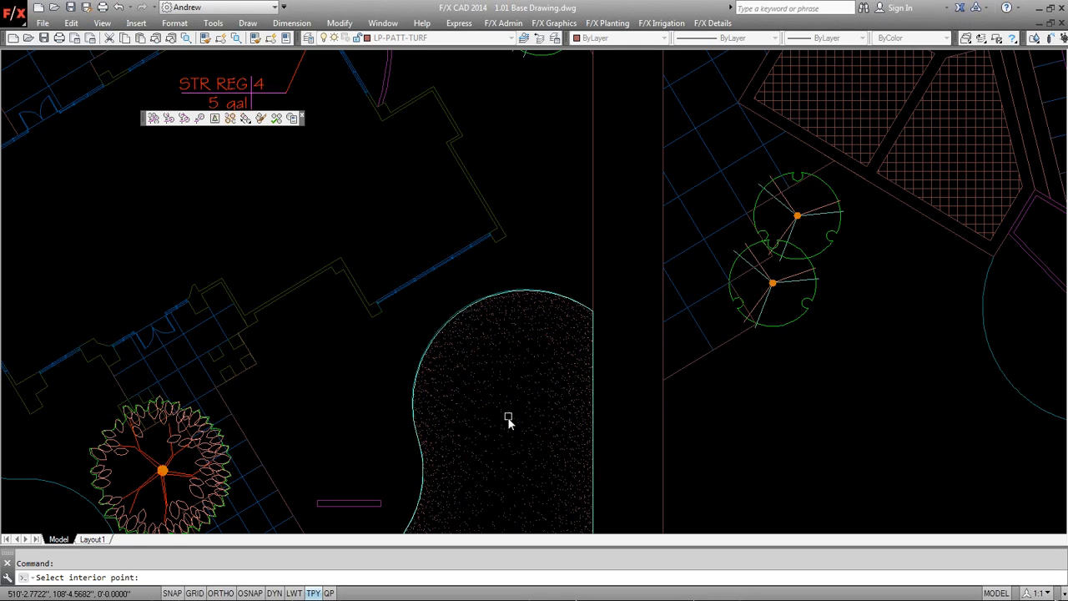
Label the Quercus agrifolia beside the building's entry walk, placing the label to the tree's lower left.
scroll(511, 429, down, 5)
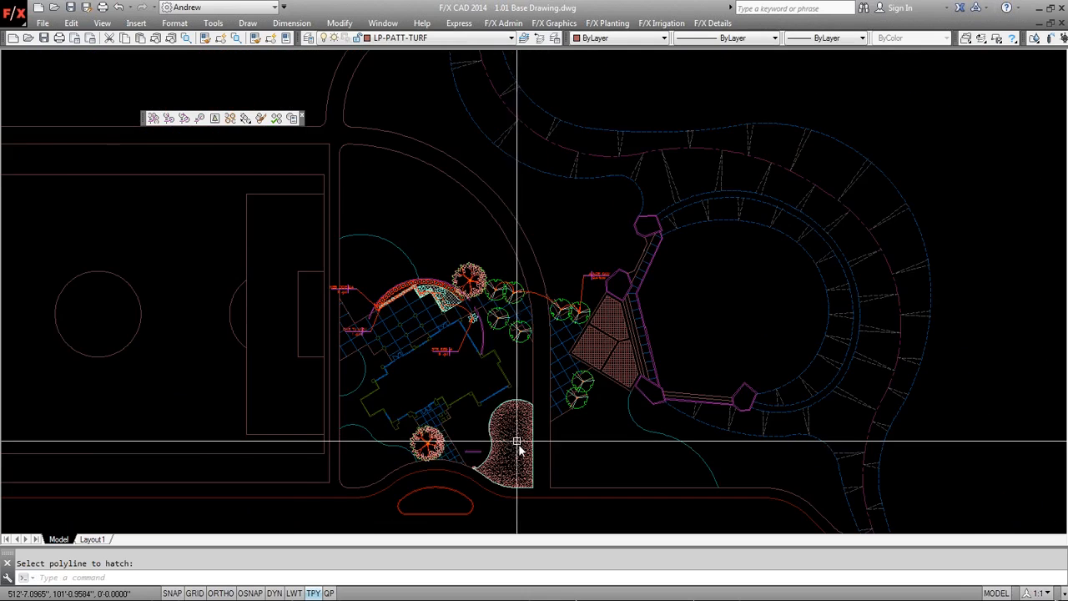
scroll(516, 443, up, 5)
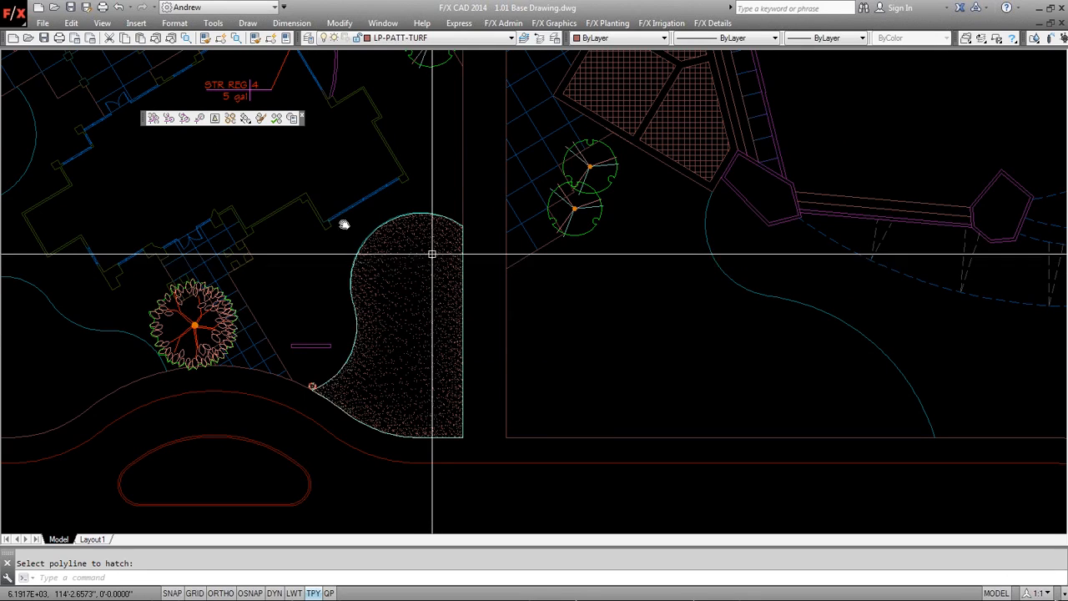
click(200, 119)
click(177, 337)
click(121, 368)
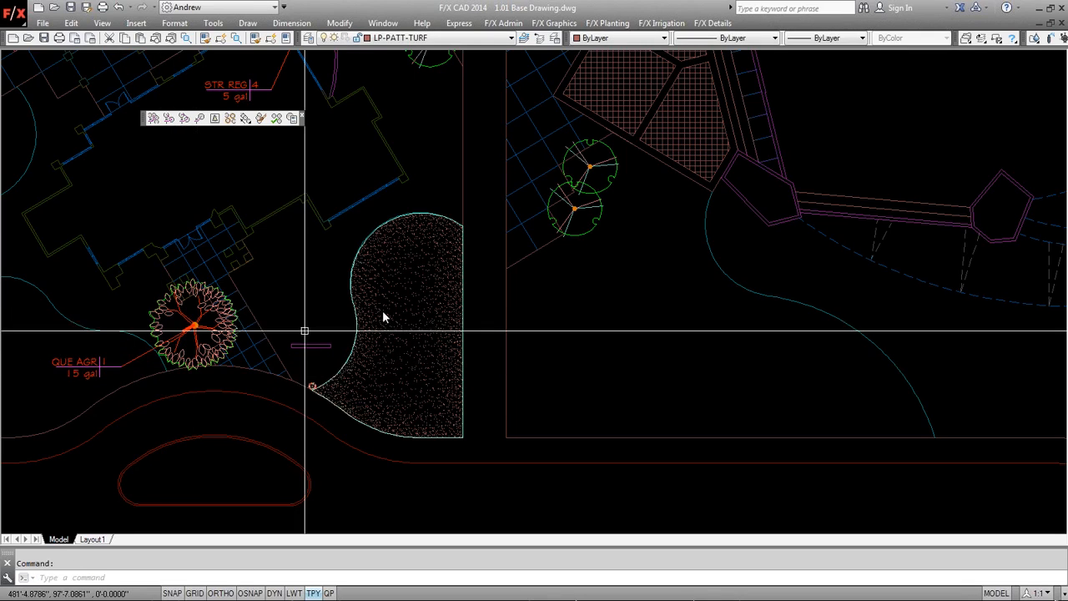
Label the Turf Sod hatch with a straight horizontal leader using Ortho, placing the label across the road.
key(Return)
click(411, 312)
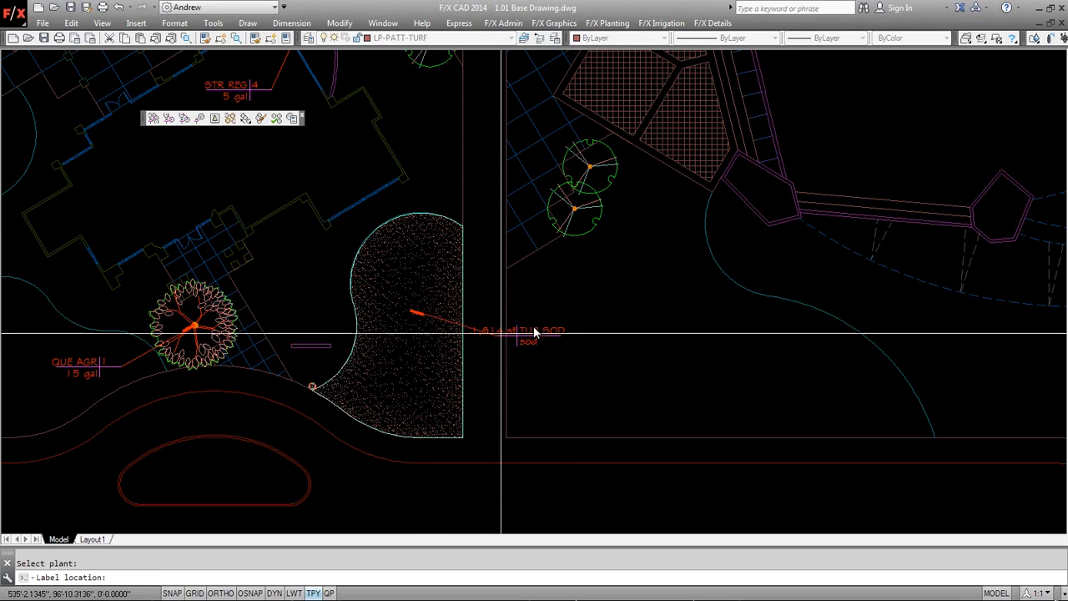
key(F8)
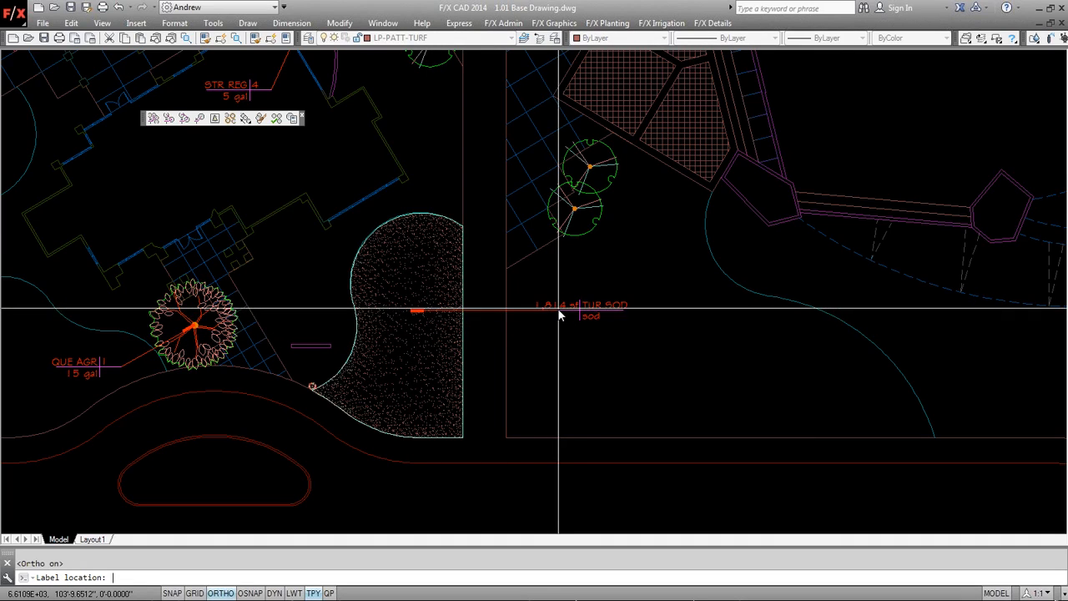
click(561, 312)
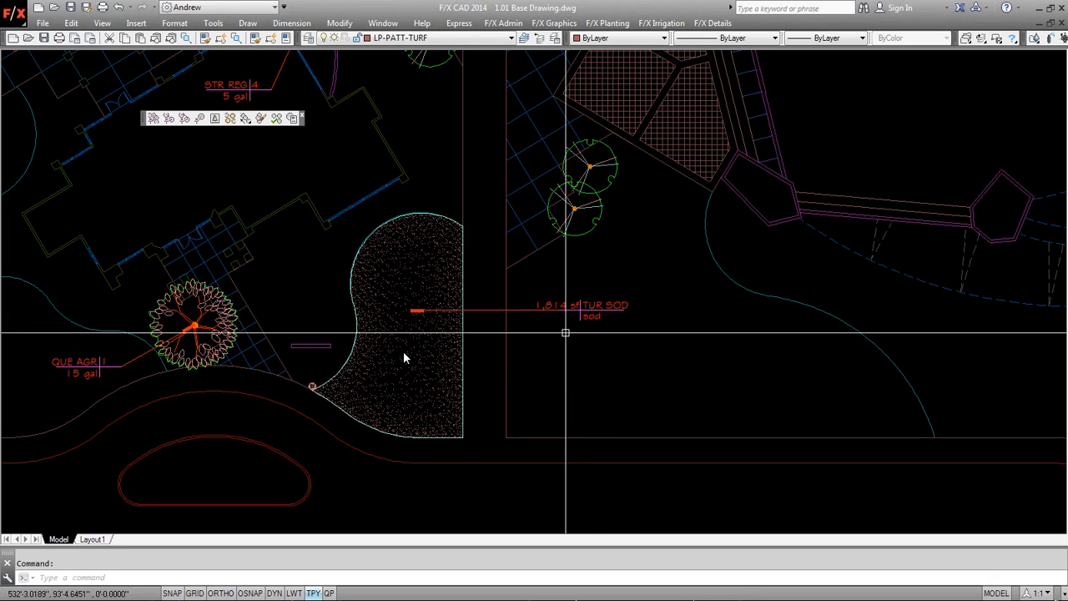
key(Return)
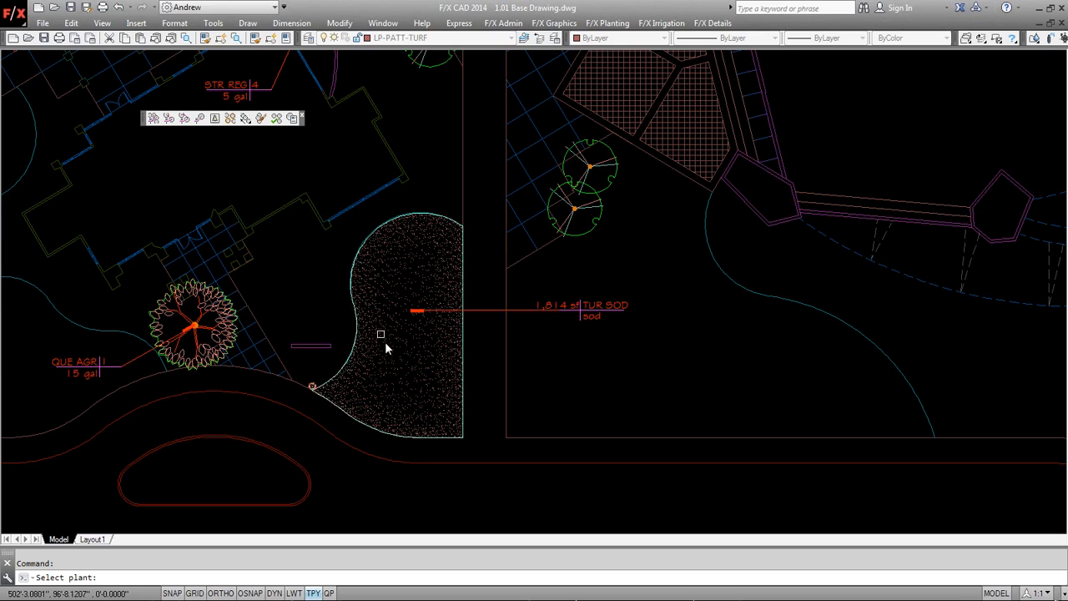
key(Escape)
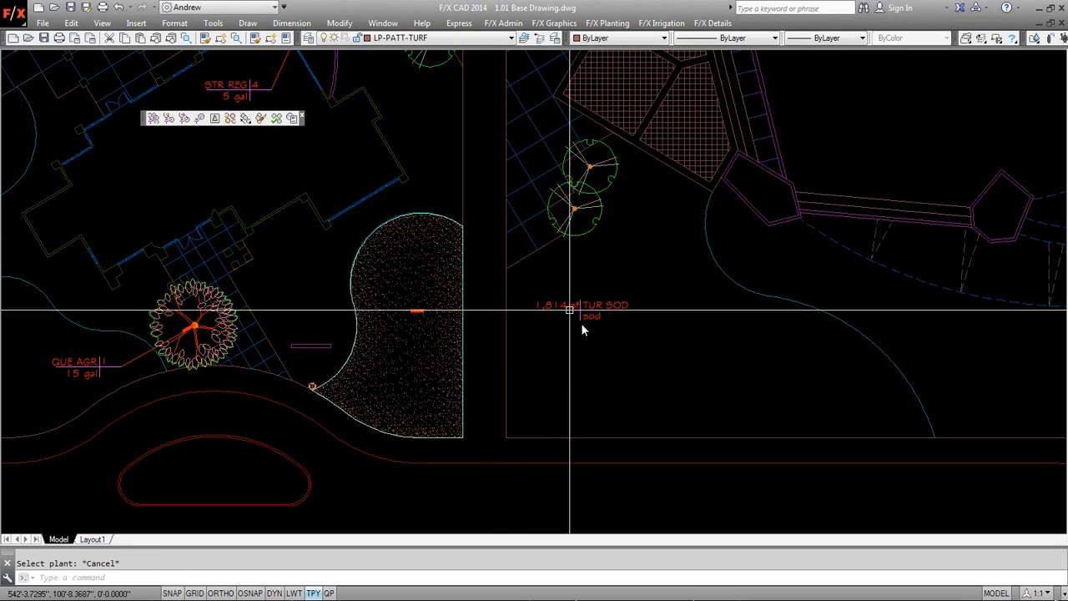
Reset the Plant_Label toolbar's position through Label Plants and move the toolbar to the empty area west of the building.
scroll(594, 334, down, 2)
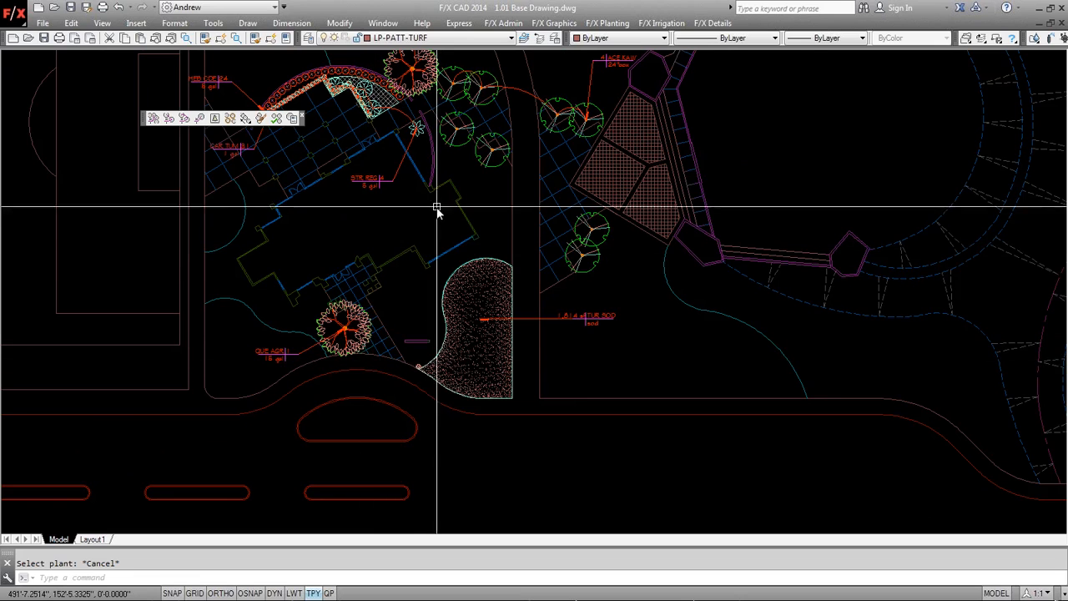
middle_drag(381, 212, 393, 217)
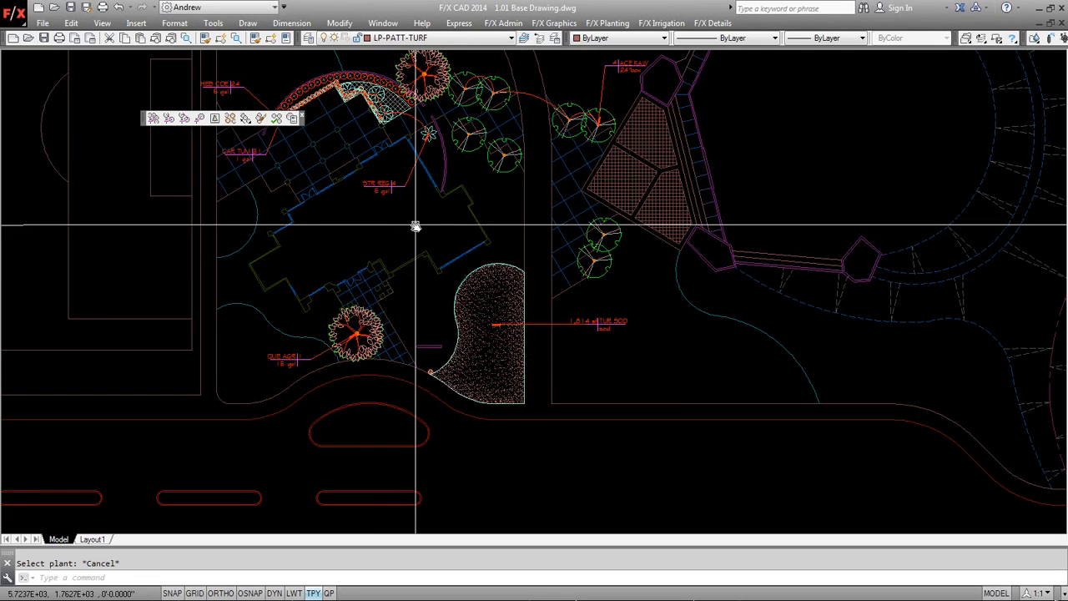
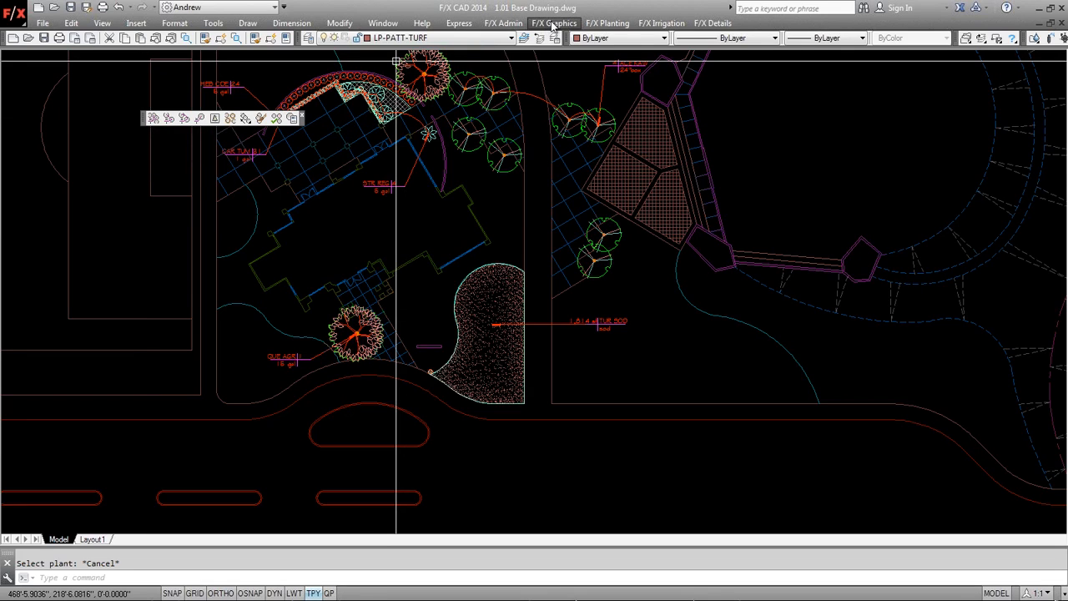
click(609, 24)
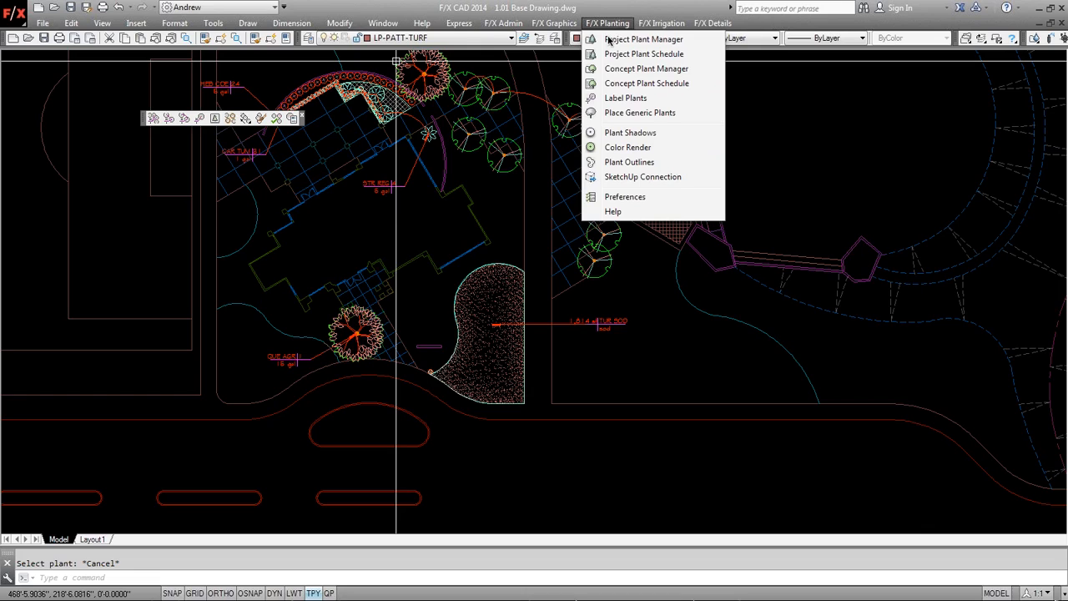
click(626, 99)
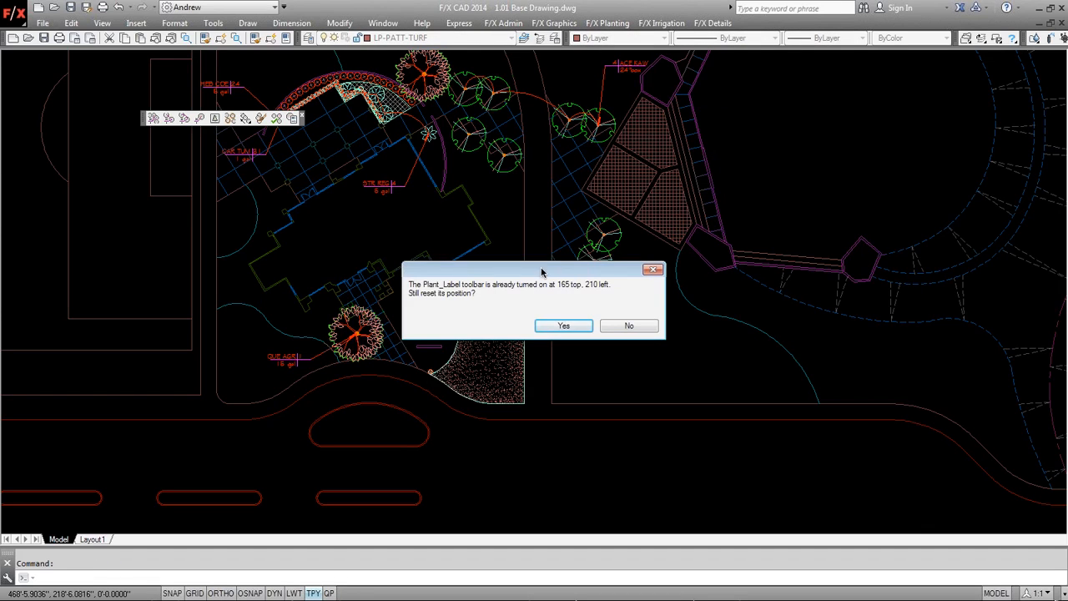
click(563, 325)
mouse_move(362, 209)
mouse_down()
mouse_move(231, 191)
mouse_move(209, 219)
mouse_up()
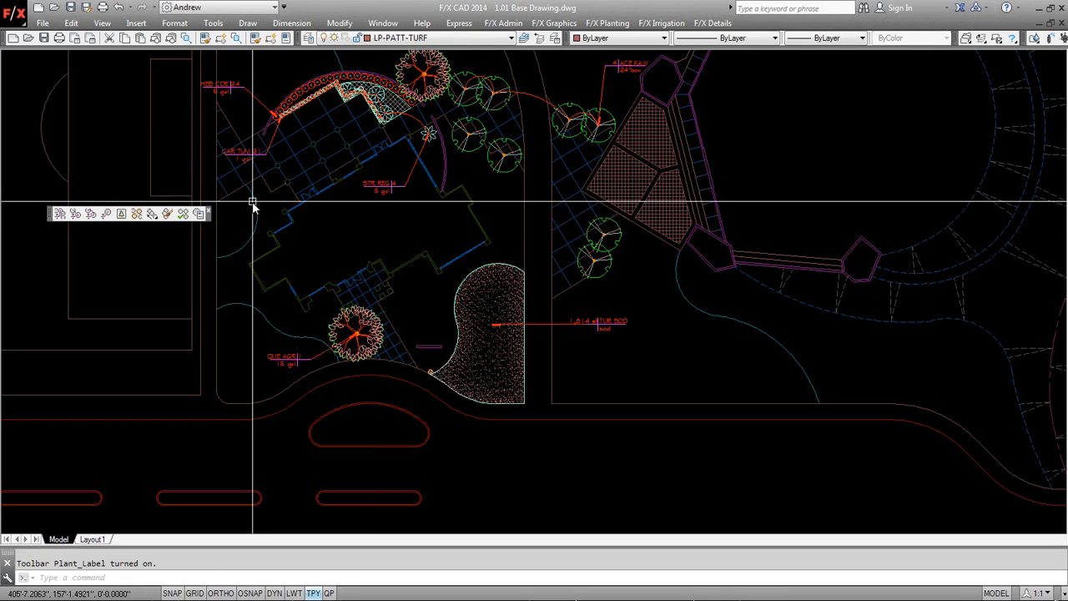
Examine the list of available Land F/X toolbars, including Plant_Label, and dismiss it without changing any toolbar.
right_click(212, 221)
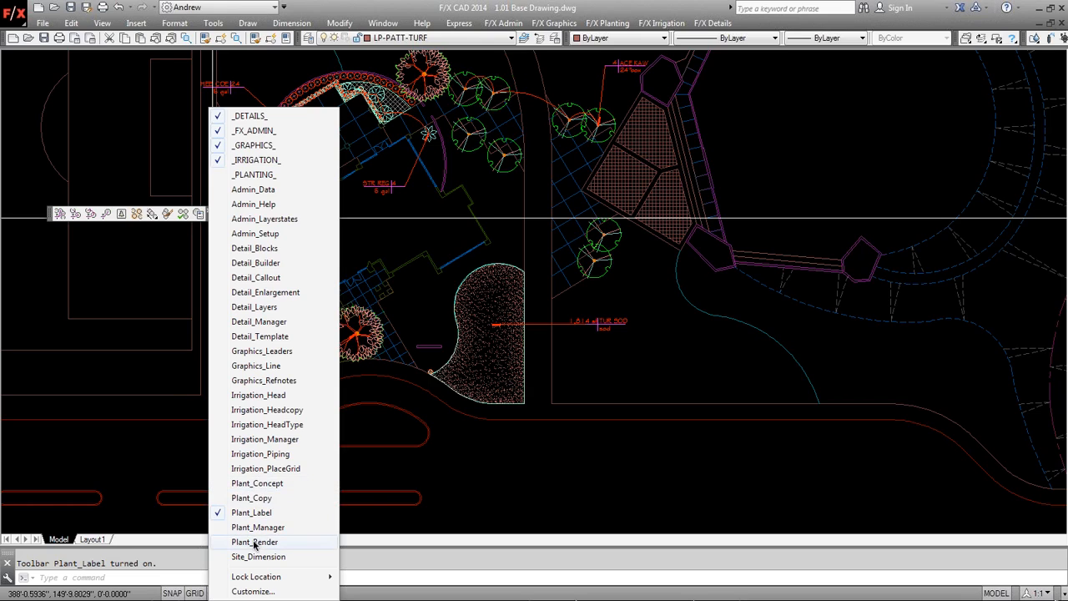
click(162, 377)
click(163, 377)
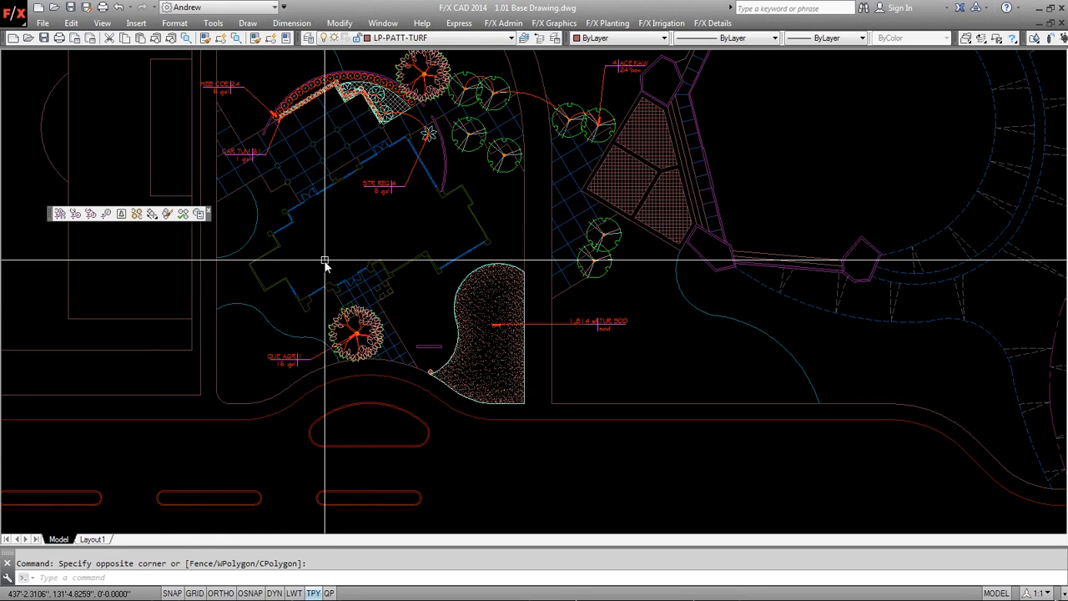
middle_drag(329, 258, 333, 253)
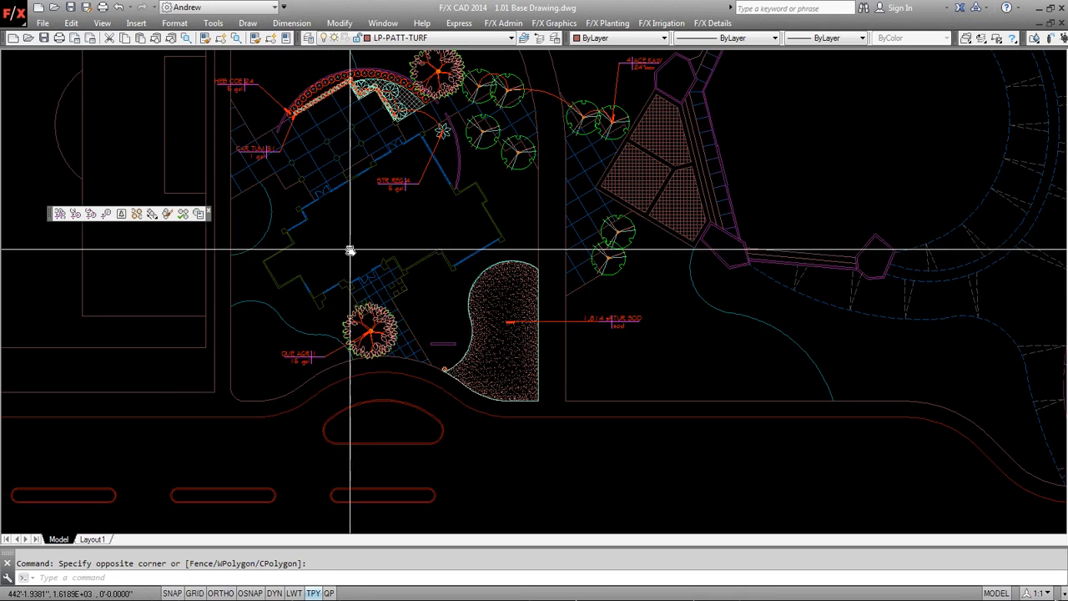
View the ground covers in the Tutorial 1 Project Plant Manager and close it without placing anything.
click(510, 25)
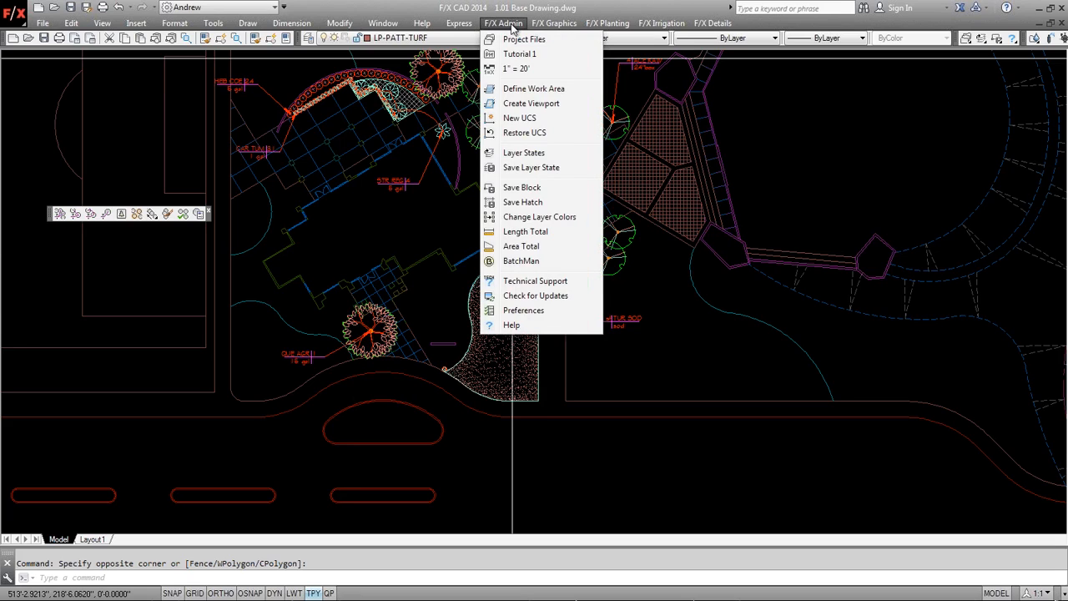
click(510, 25)
click(589, 25)
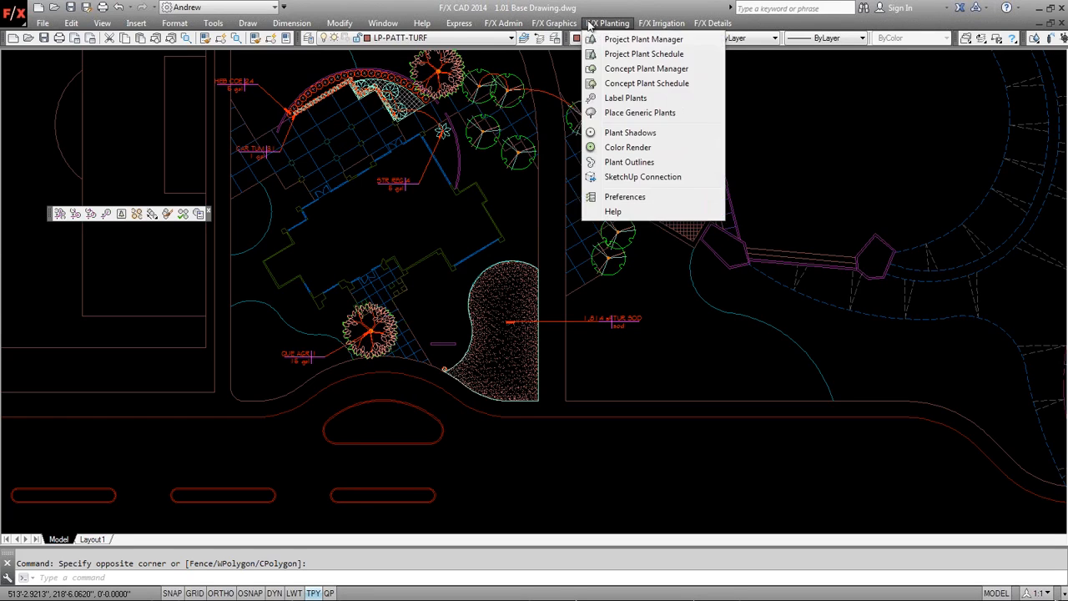
click(611, 40)
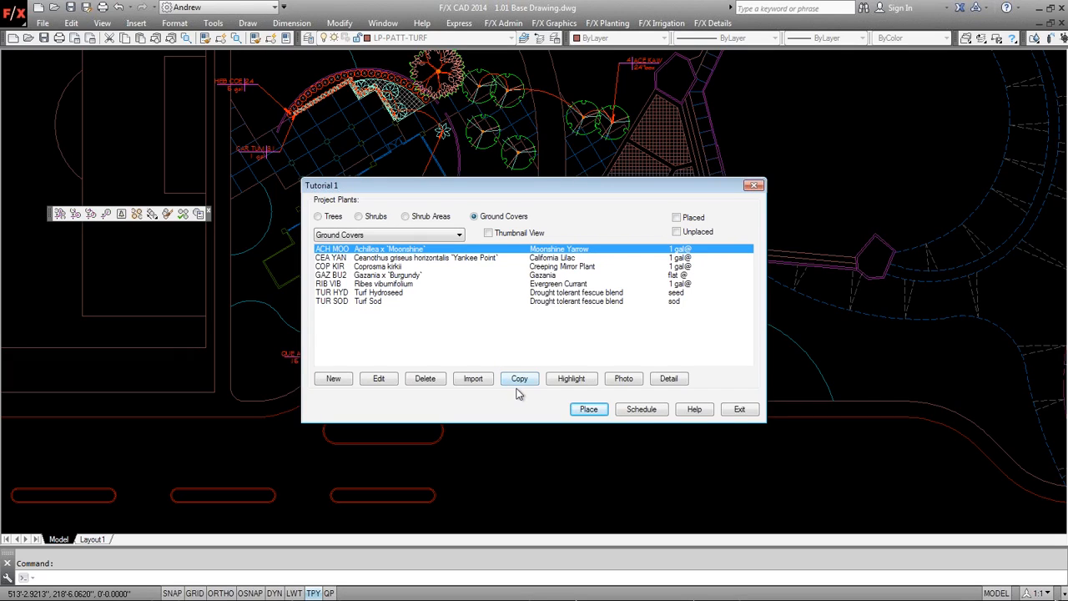
drag(554, 193, 555, 125)
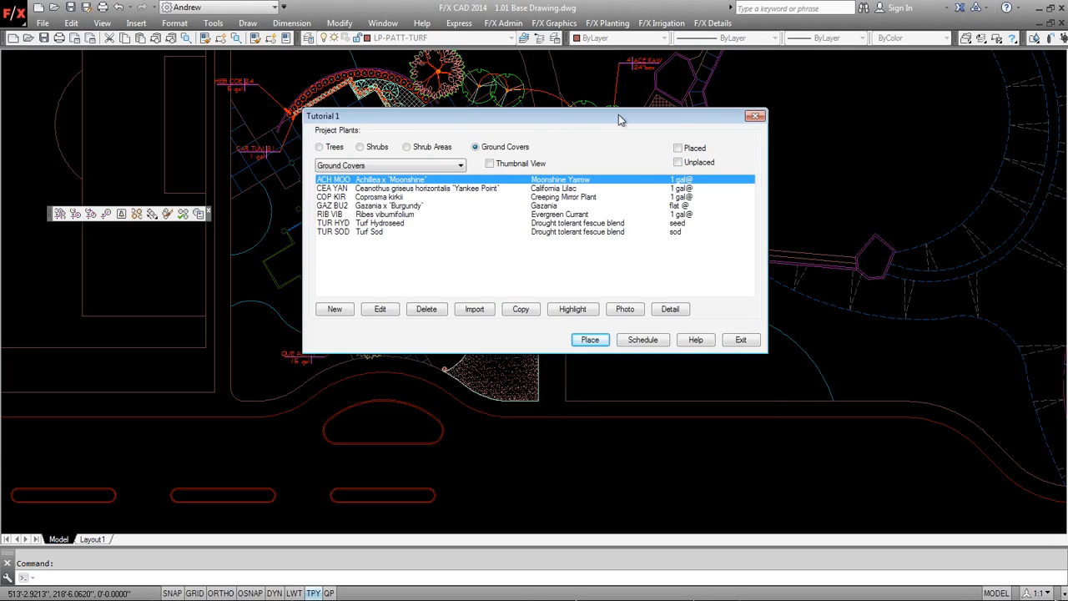
click(753, 117)
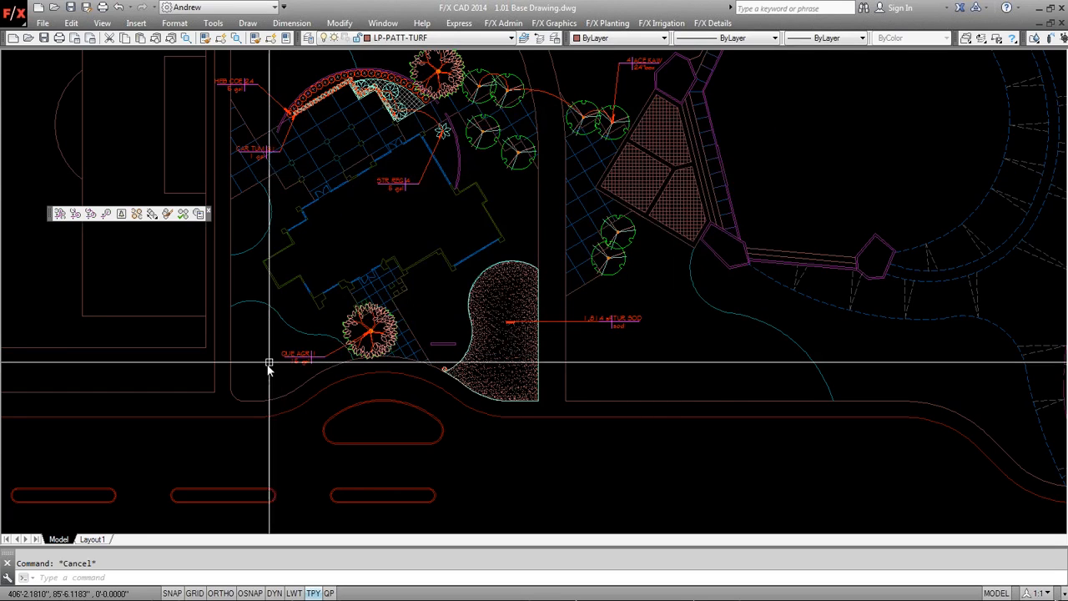
middle_drag(269, 364, 312, 325)
text(p)
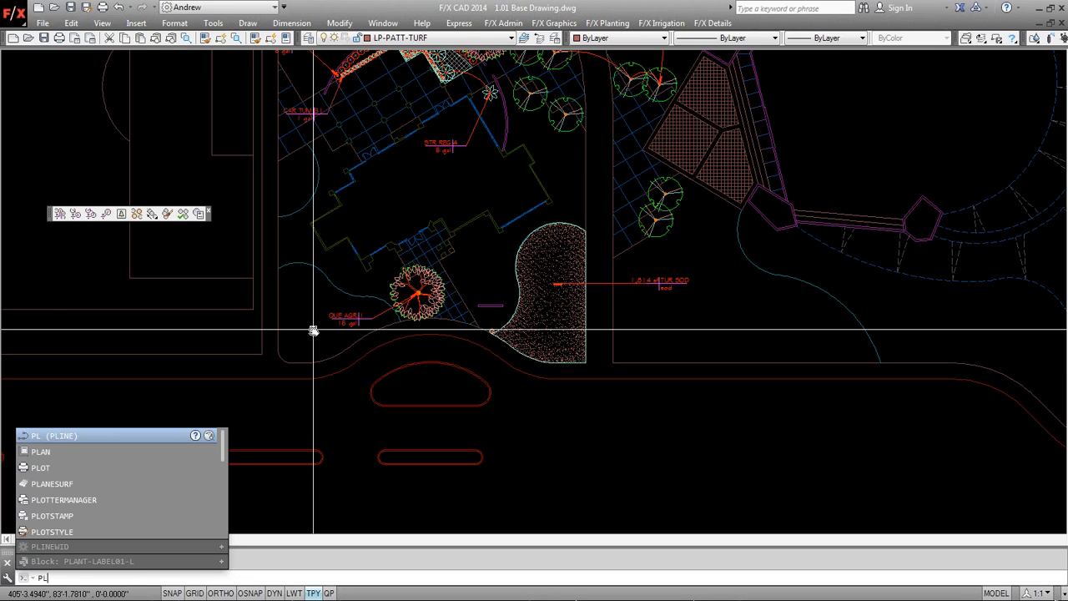
key(Escape)
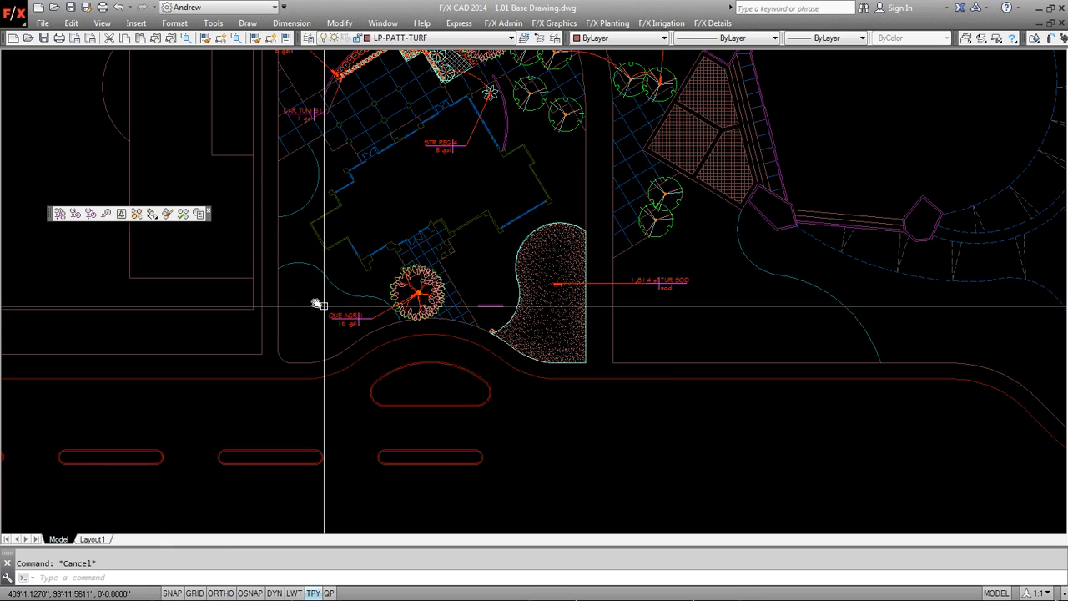
text(pl)
key(Return)
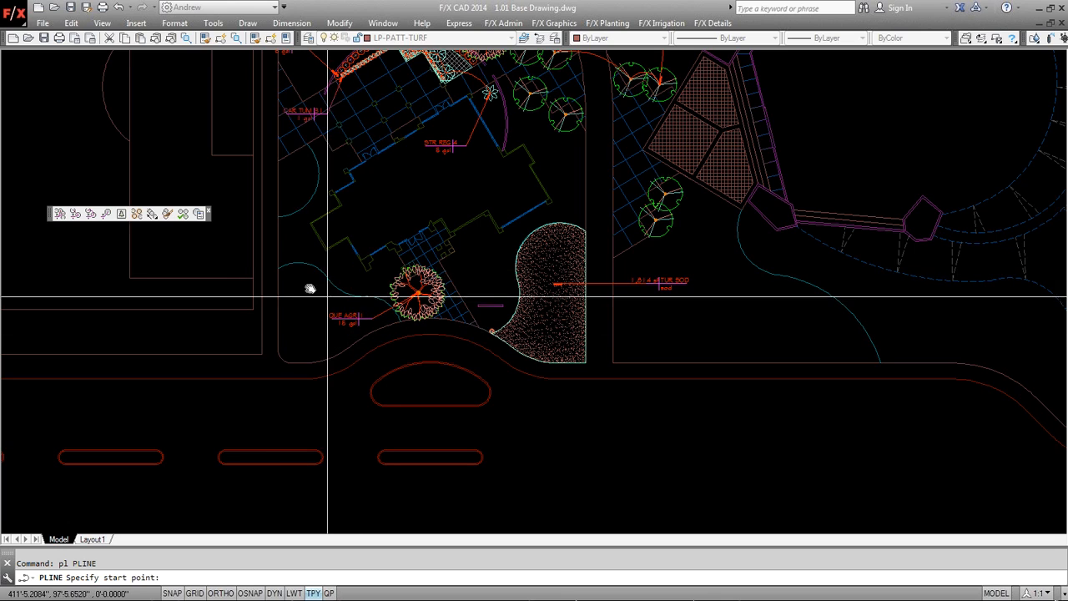
key(Escape)
Start a polyline where the teal bed line meets the west property edge, using Osnap, and trace the straight edge and the rounded corner as an arc.
text(pl)
key(Return)
key(F3)
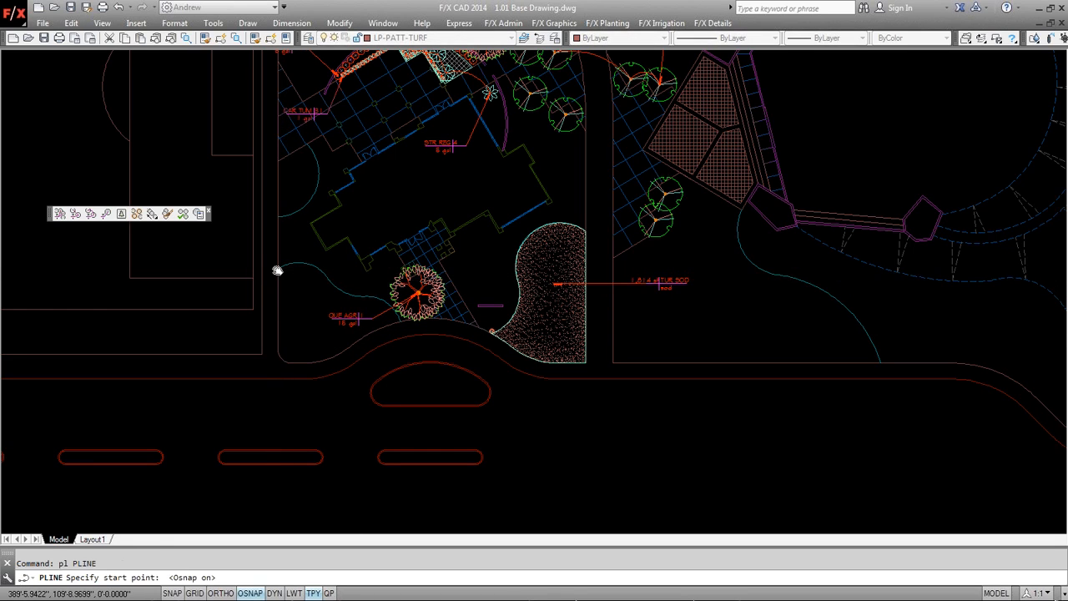
click(278, 269)
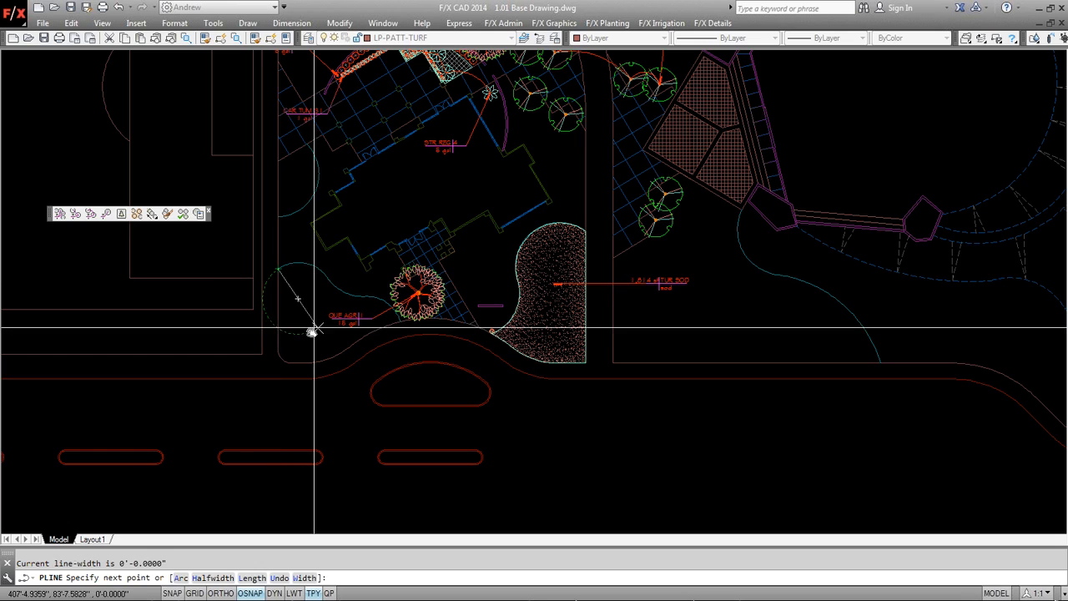
click(278, 351)
scroll(280, 358, up, 5)
text(a)
key(Return)
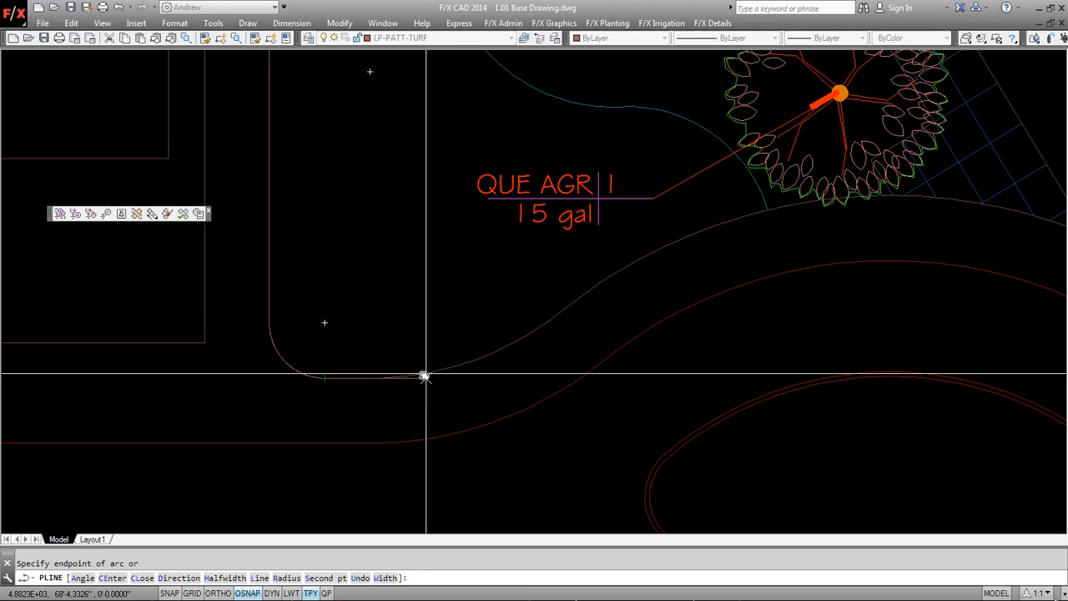
Try to continue the polyline from the rounded corner with an arc defined by an included angle, turning Osnap off.
text(a)
key(Return)
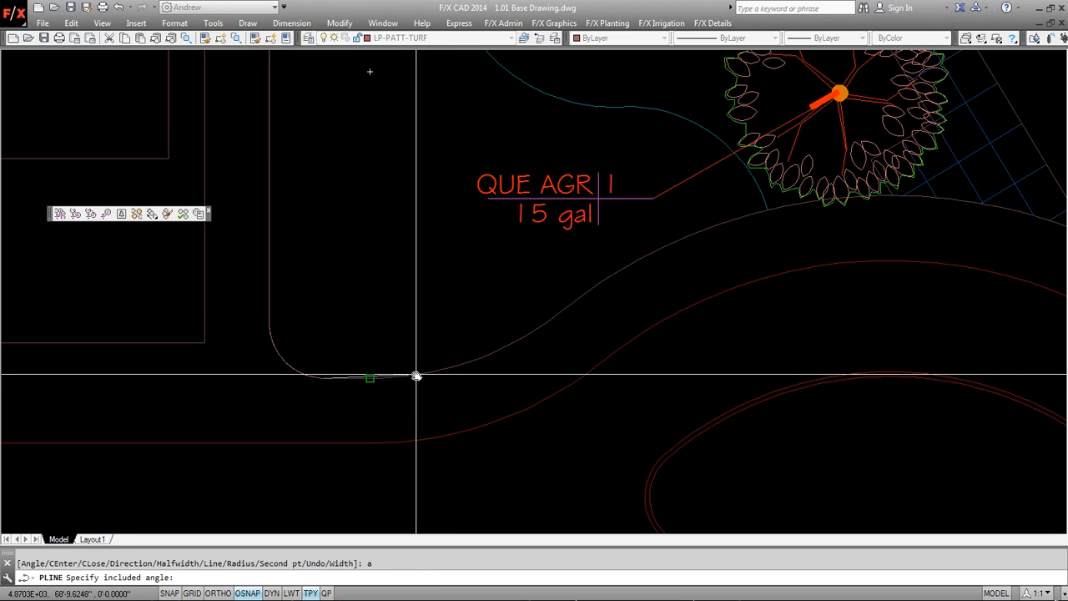
click(370, 377)
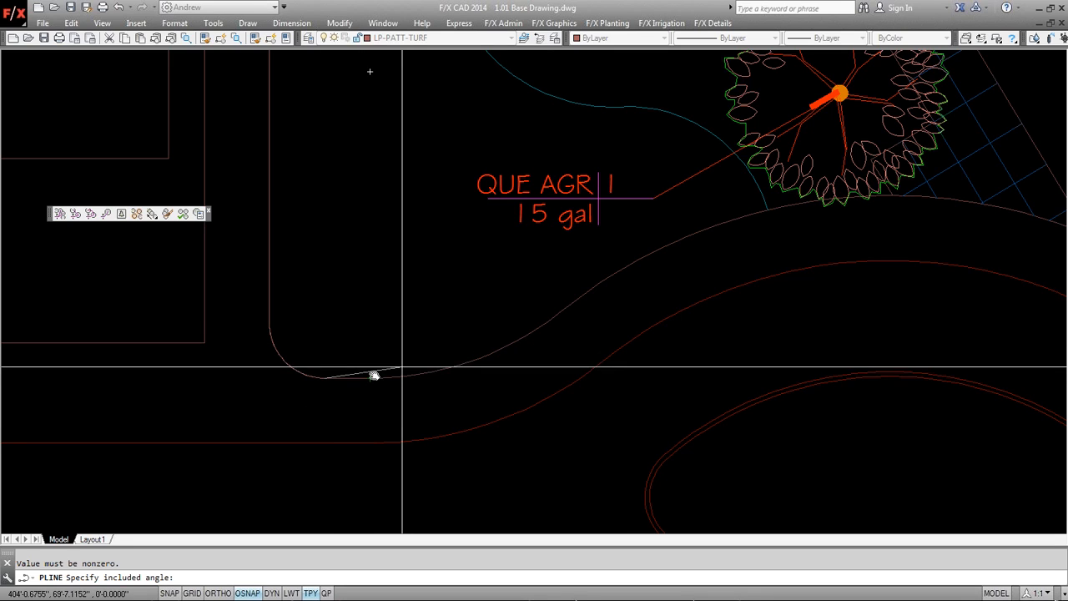
key(F3)
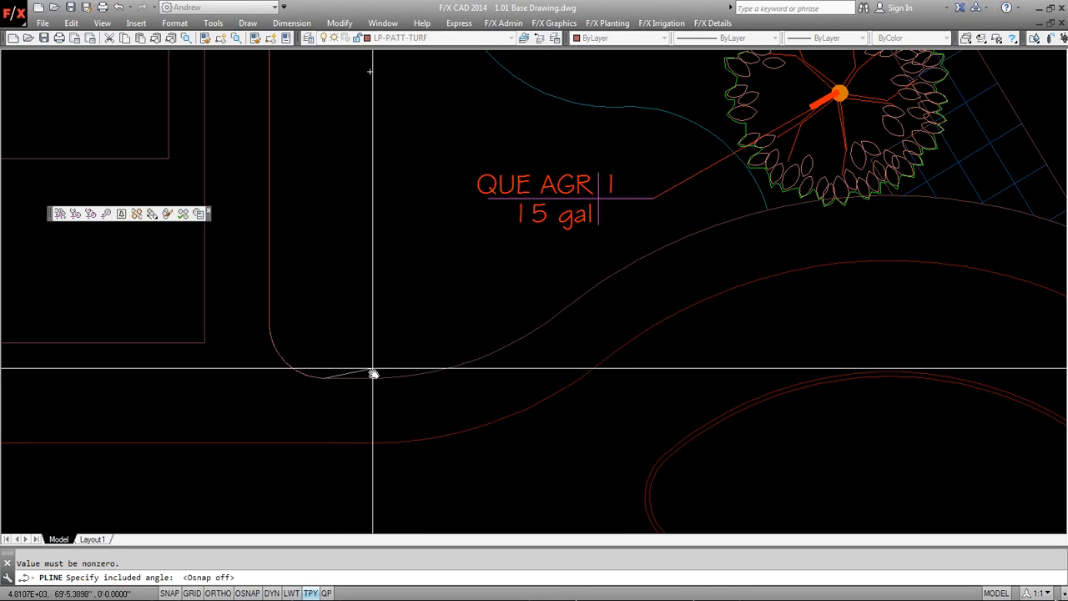
click(377, 375)
key(Return)
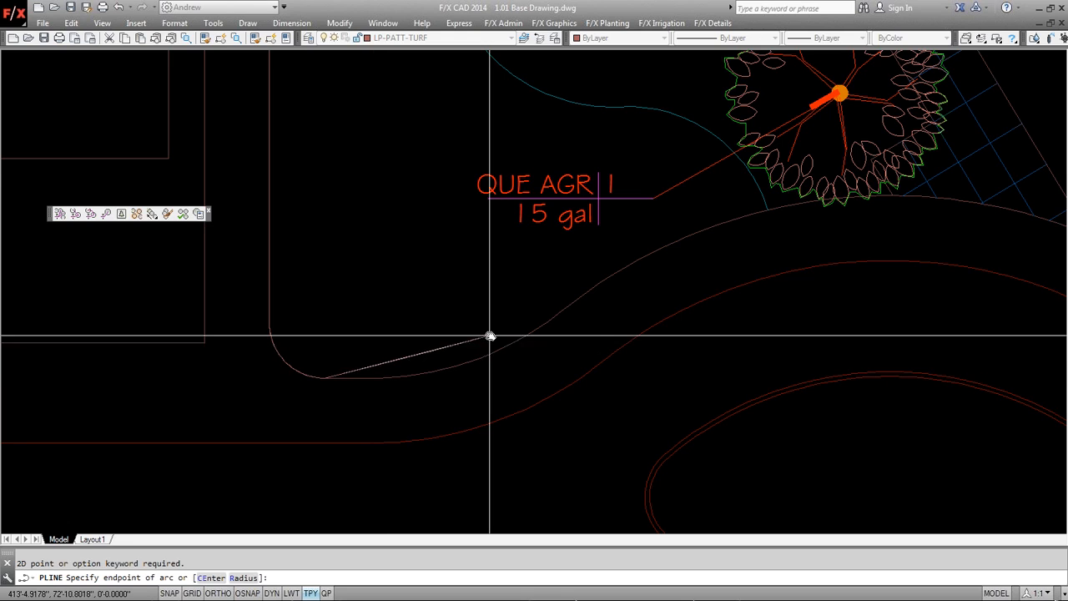
click(325, 377)
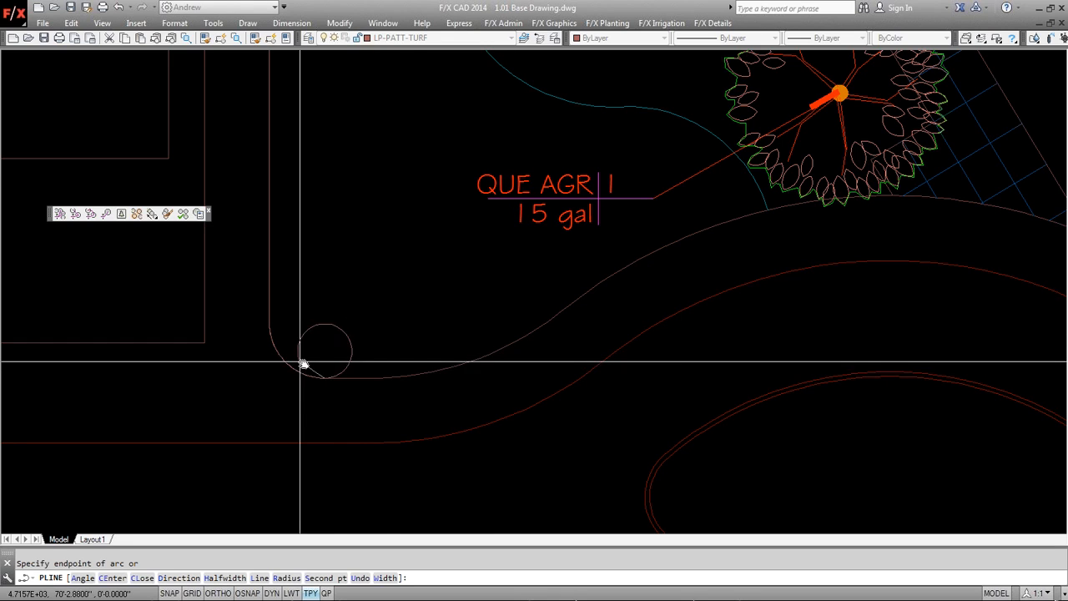
Continue the polyline with arcs along the curved walk edge to the oak, back along the teal bed line, and close it.
click(554, 316)
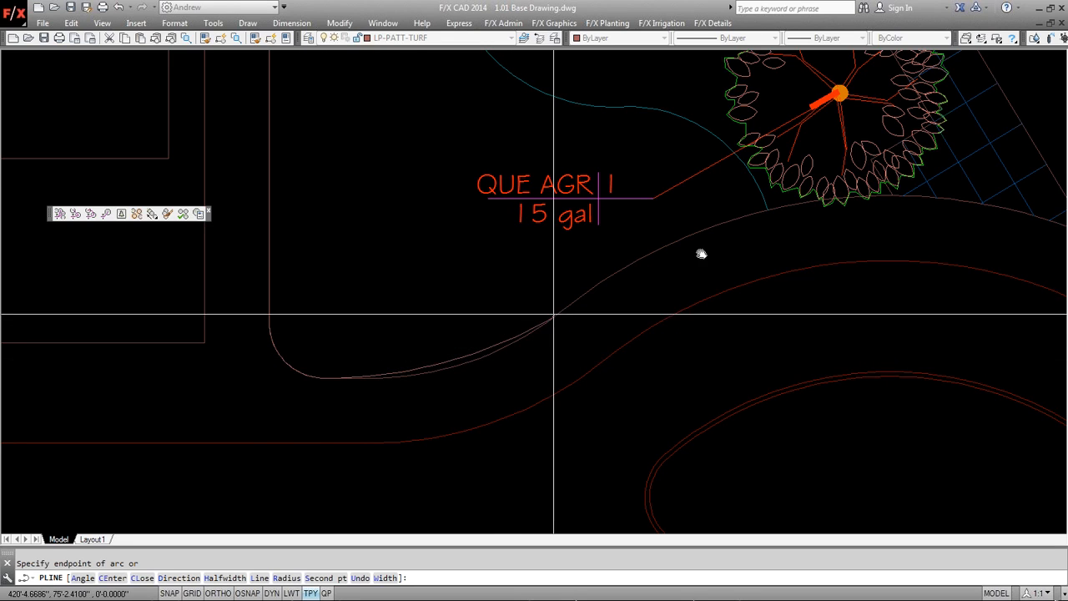
click(768, 209)
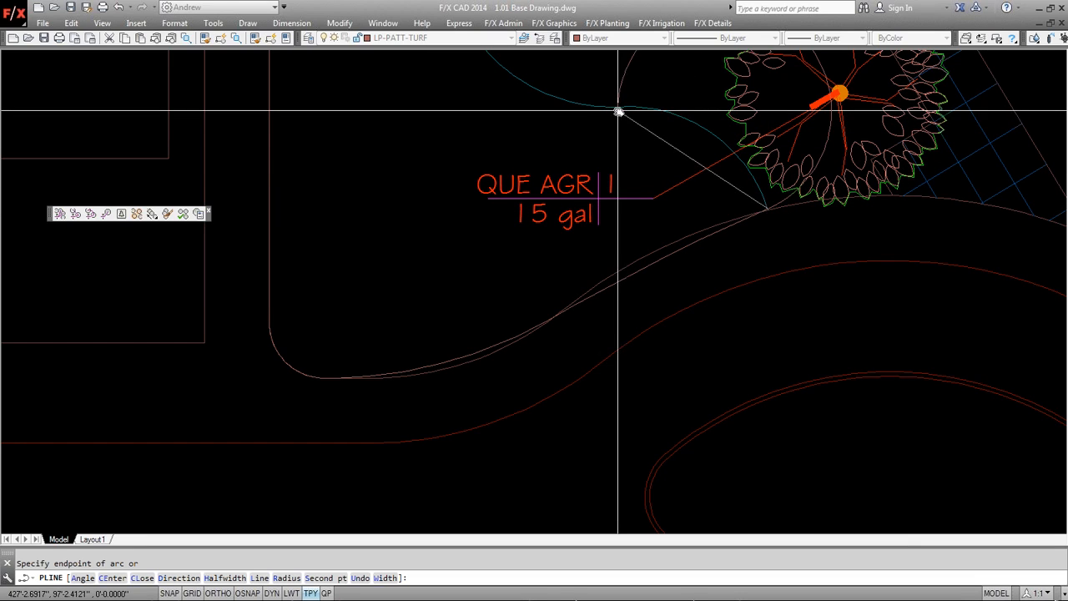
scroll(579, 126, down, 2)
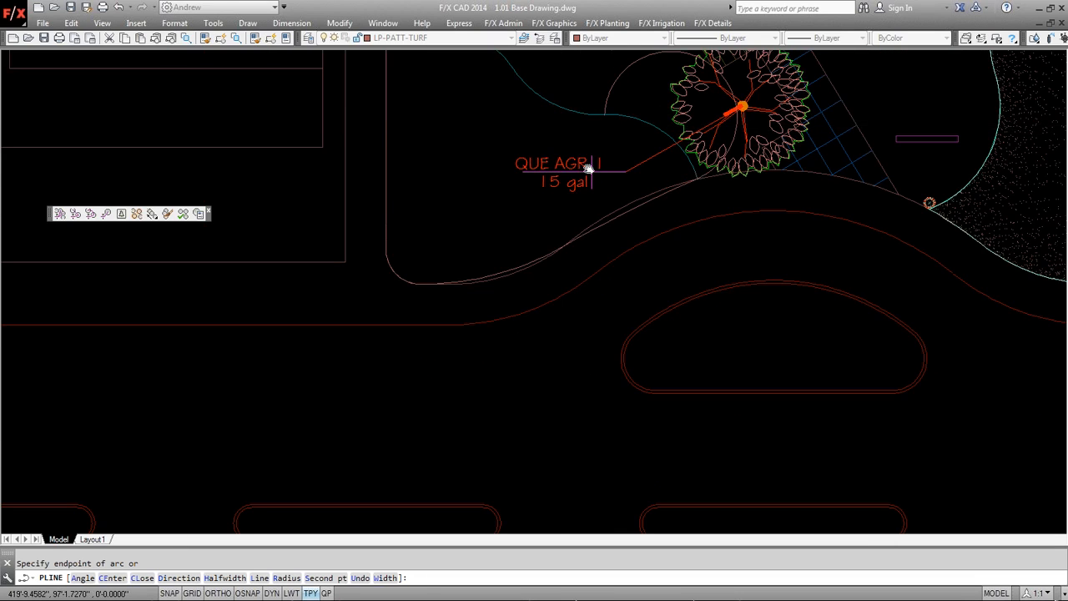
middle_drag(588, 173, 617, 229)
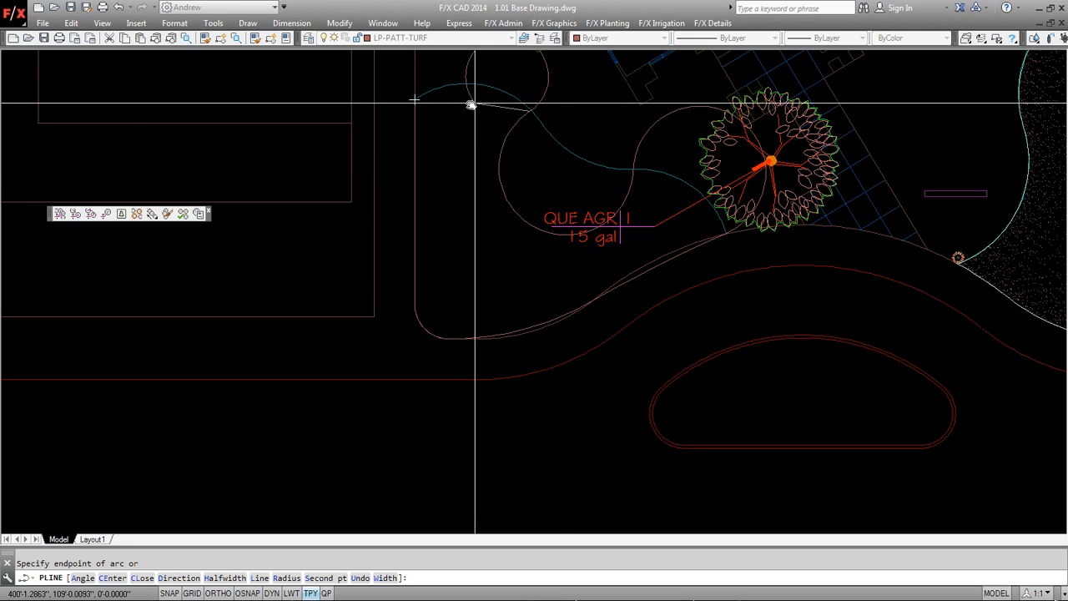
text(cl)
key(Return)
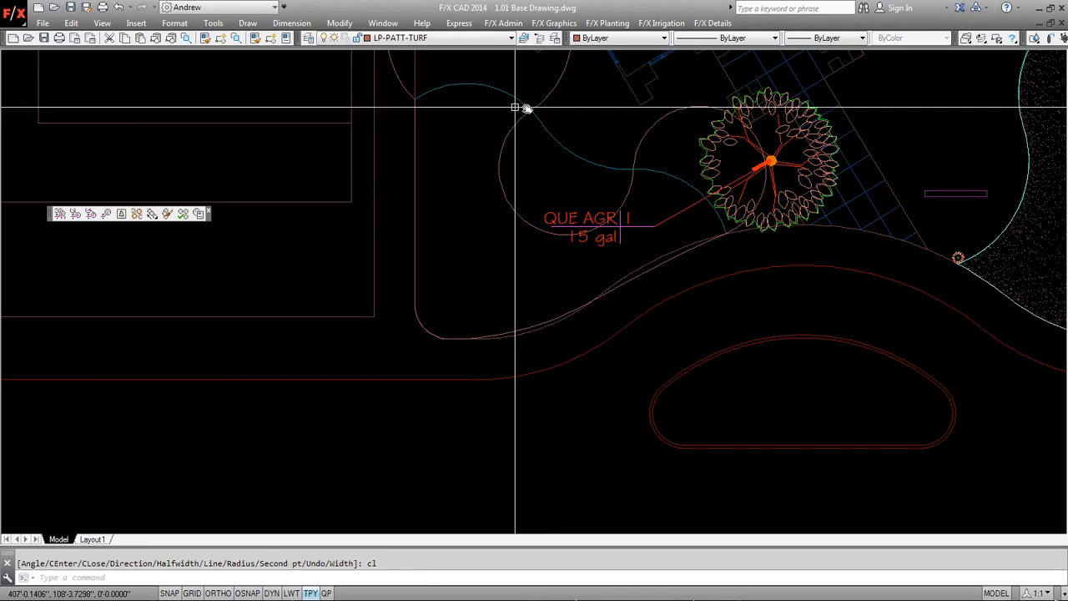
Stretch the closed polyline's arc grips and the vertex near the building so its curves follow the teal bed line and the walk edge.
click(529, 225)
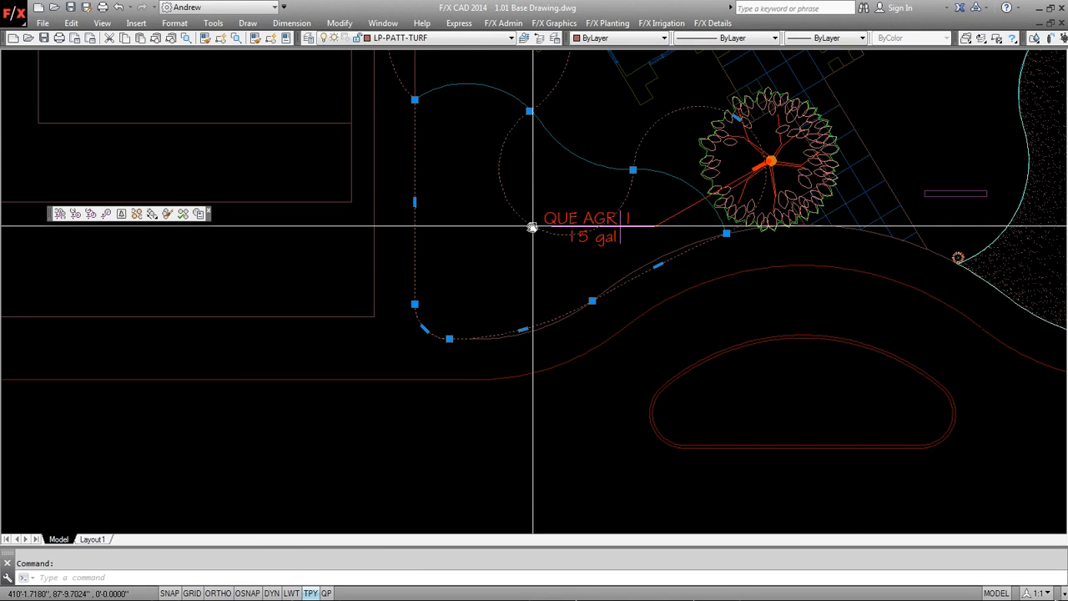
click(531, 225)
click(749, 123)
click(741, 113)
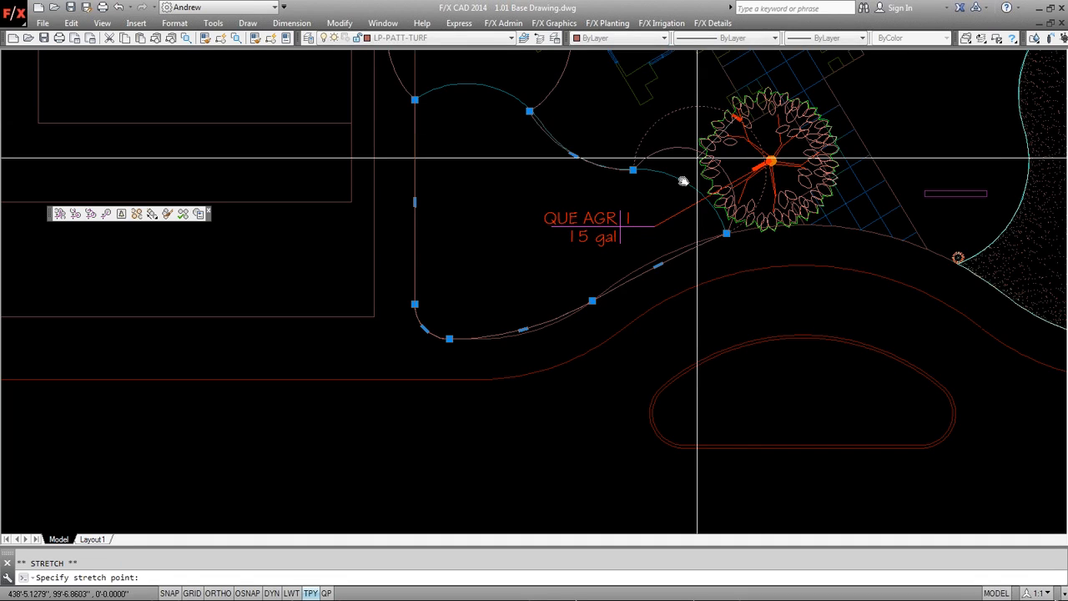
click(659, 265)
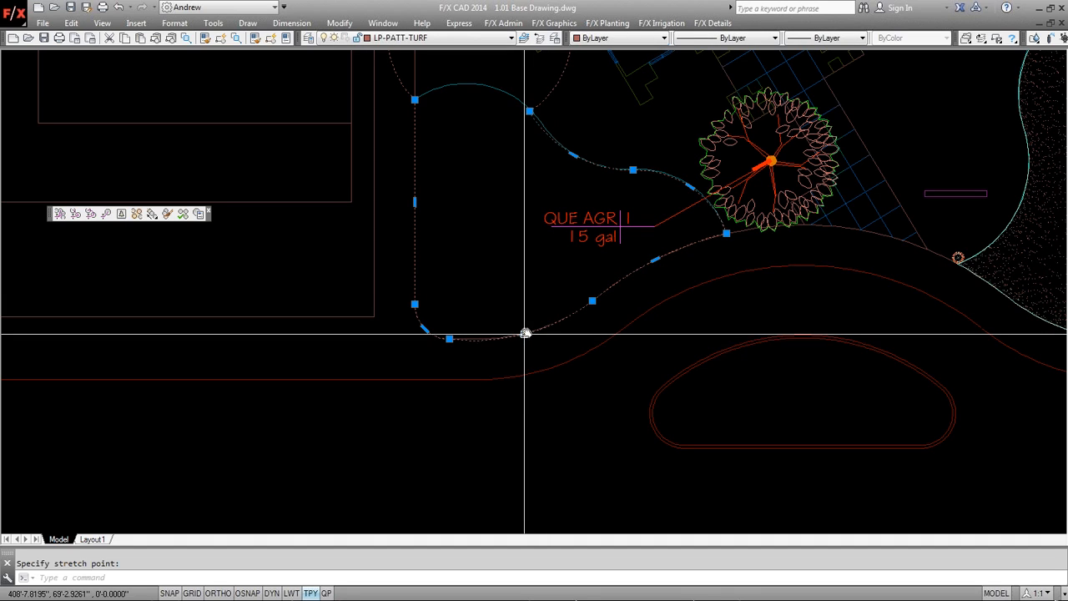
middle_drag(490, 195, 524, 370)
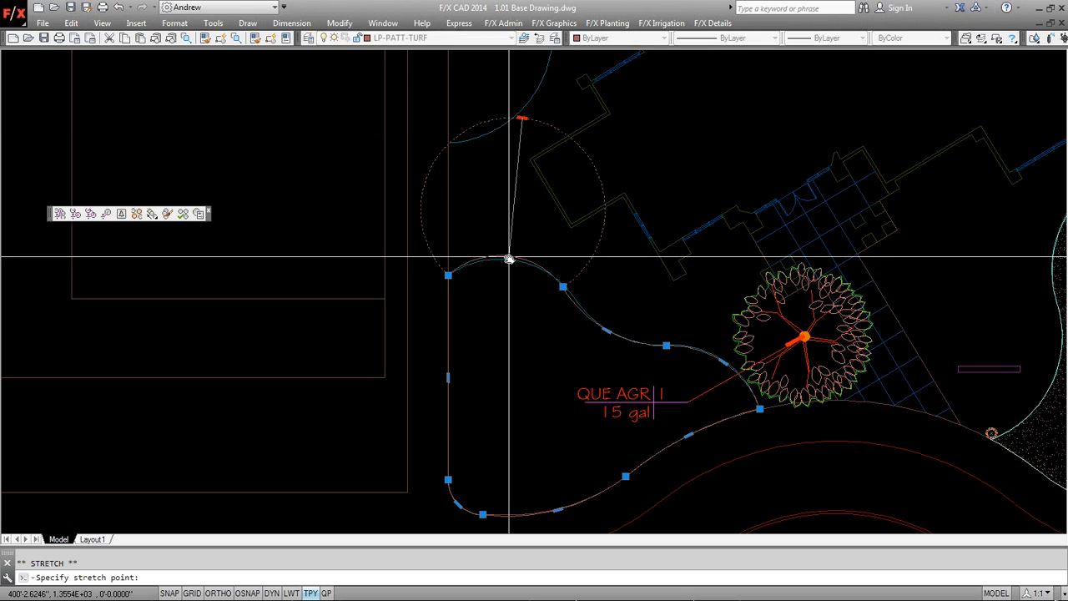
click(565, 288)
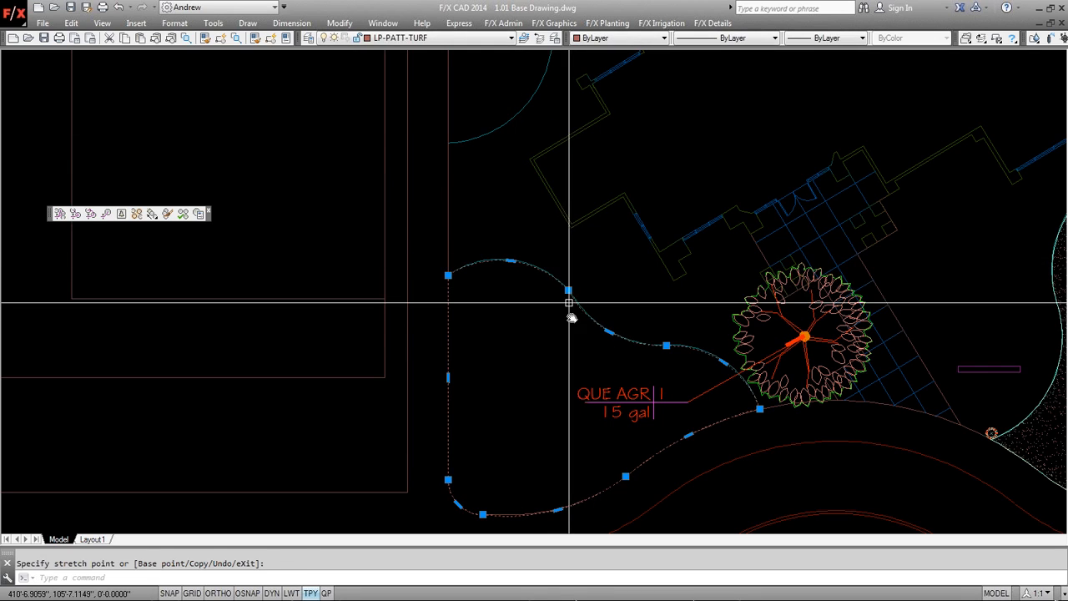
Clear the selection, open the project plant manager and select the Turf Sod ground cover.
key(Escape)
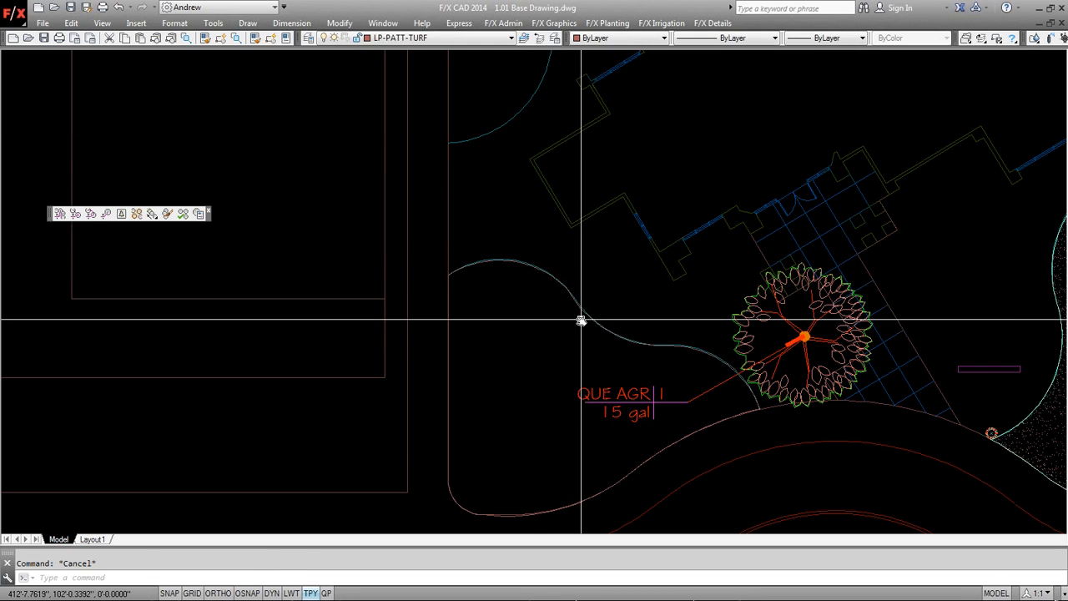
click(600, 24)
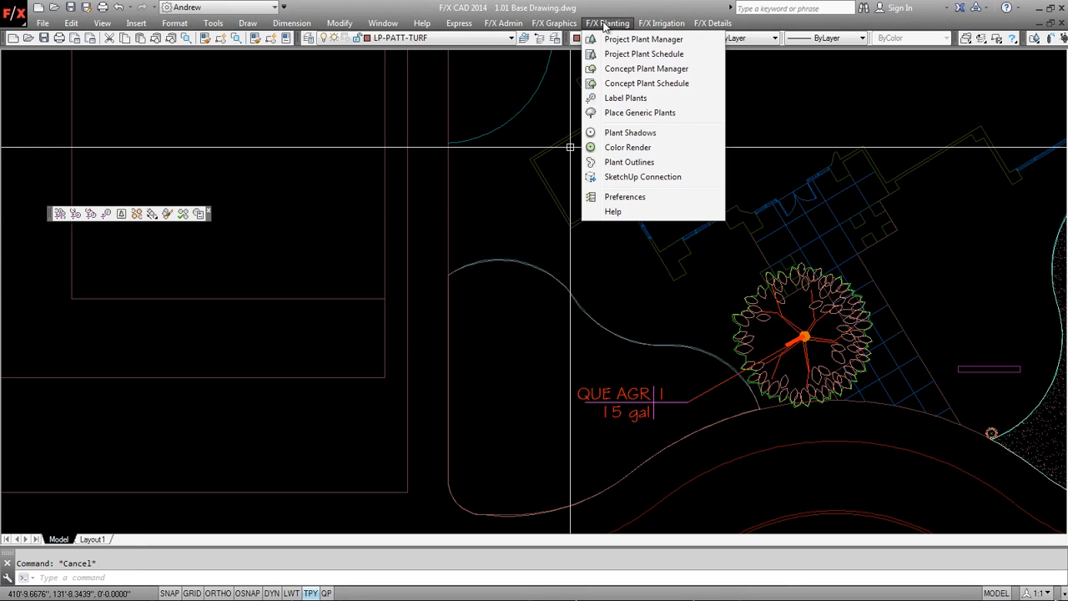
click(621, 45)
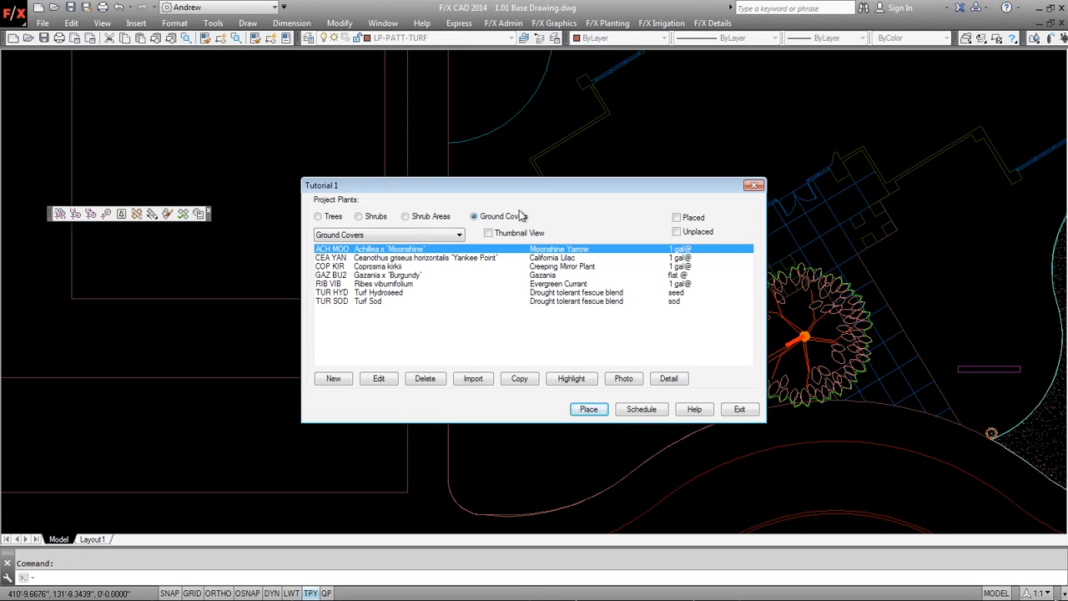
click(366, 302)
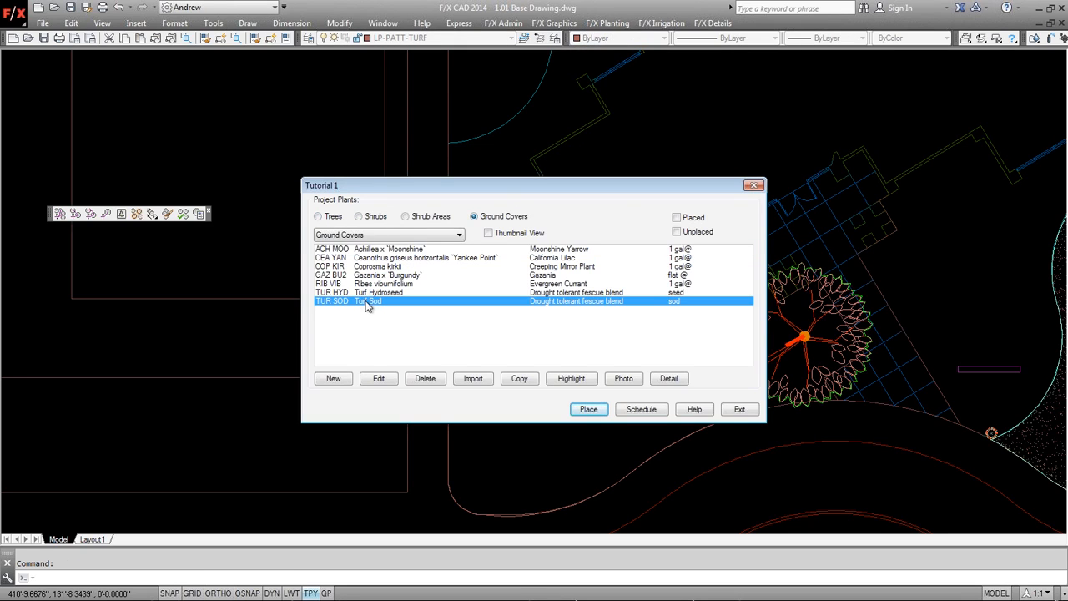
Try the LIGHT_SAND hatch as the symbol for the Turf Sod plant.
click(375, 377)
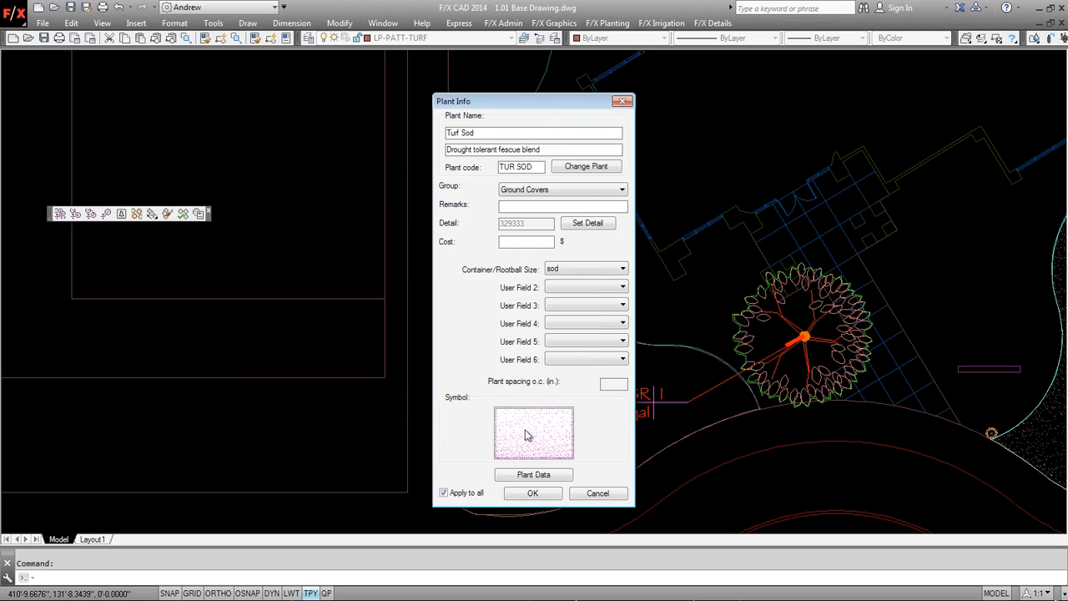
click(526, 435)
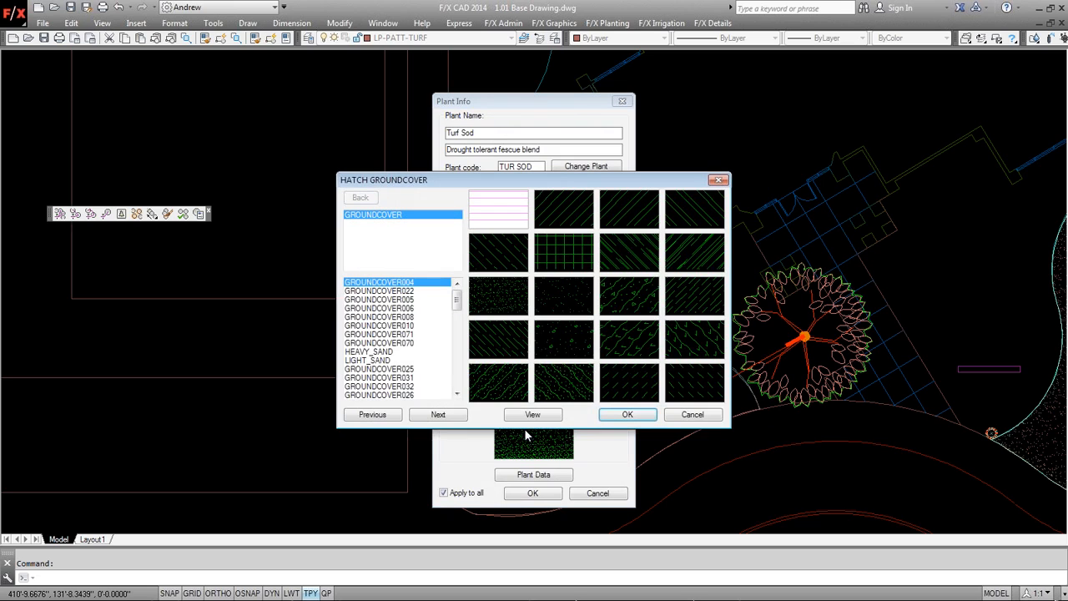
click(524, 305)
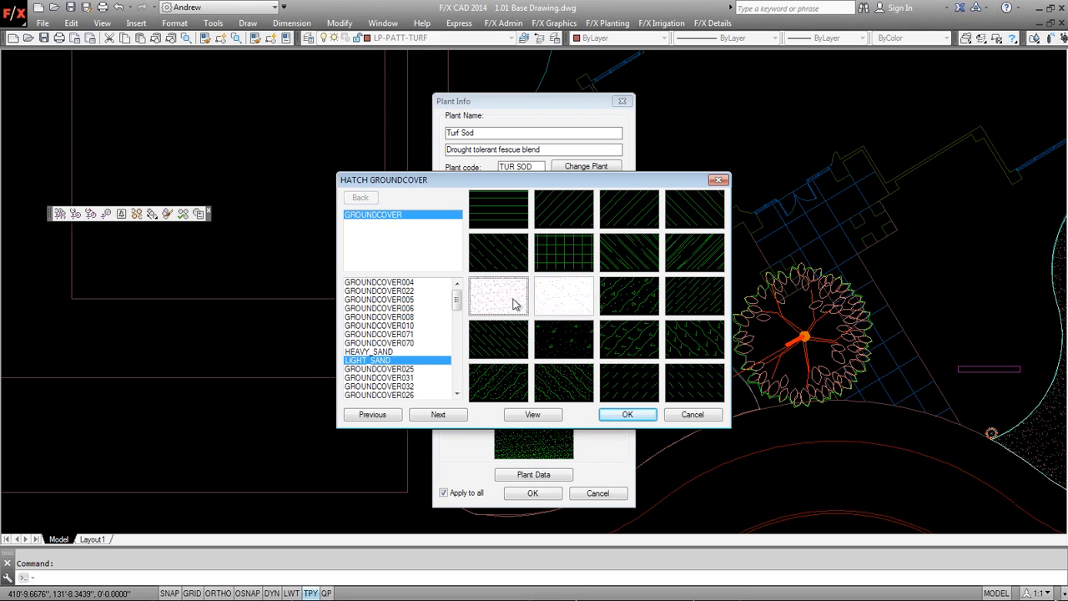
click(607, 413)
Browse through the groundcover hatch patterns available for Turf Sod, then discard the plant edits.
click(538, 441)
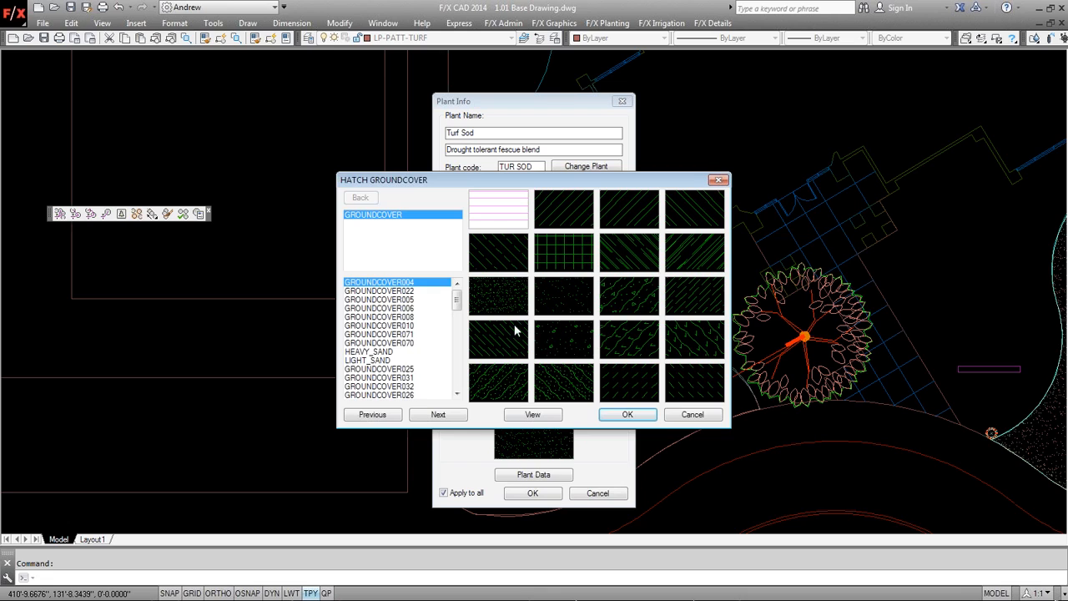
click(442, 414)
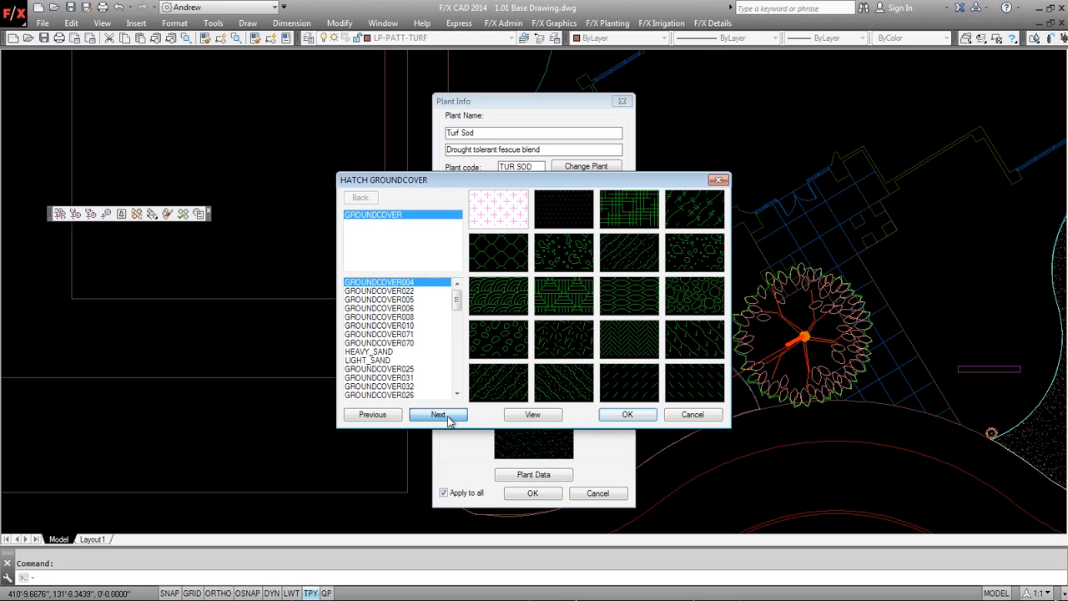
click(446, 417)
click(445, 417)
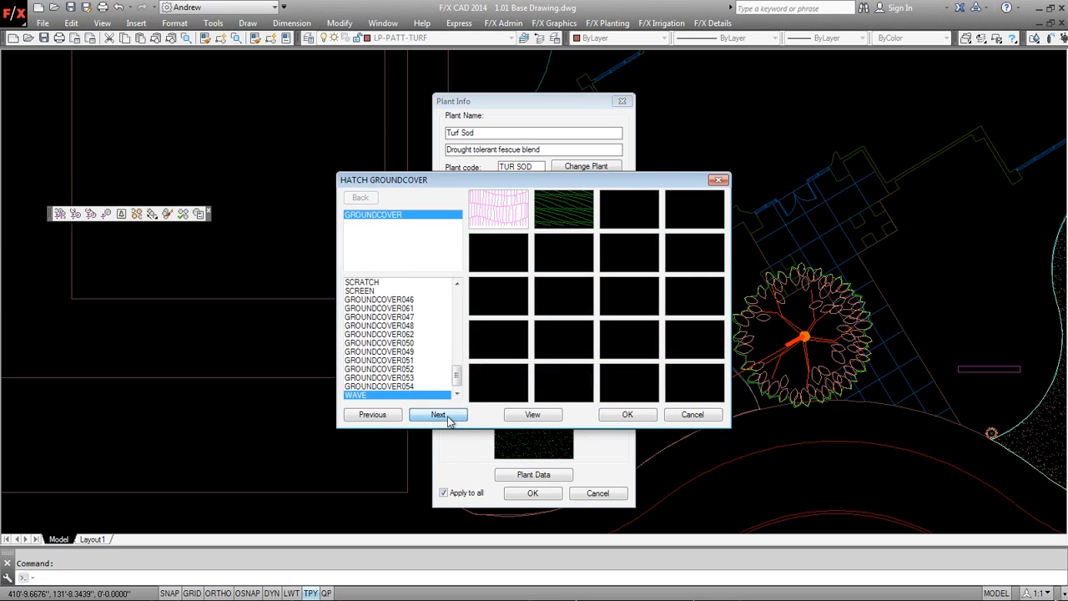
click(386, 417)
click(386, 418)
click(385, 419)
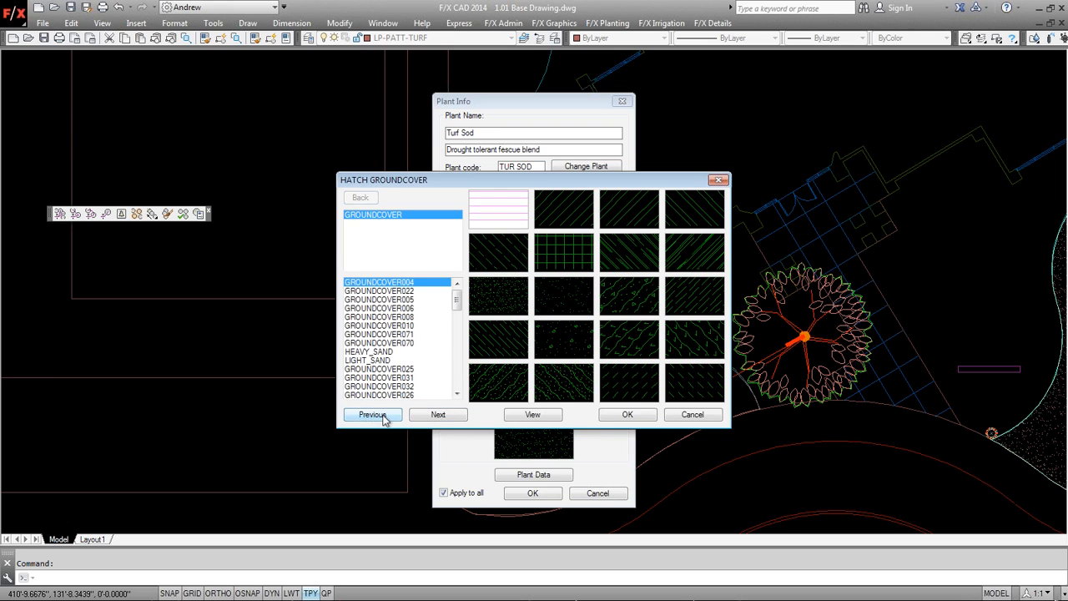
click(670, 416)
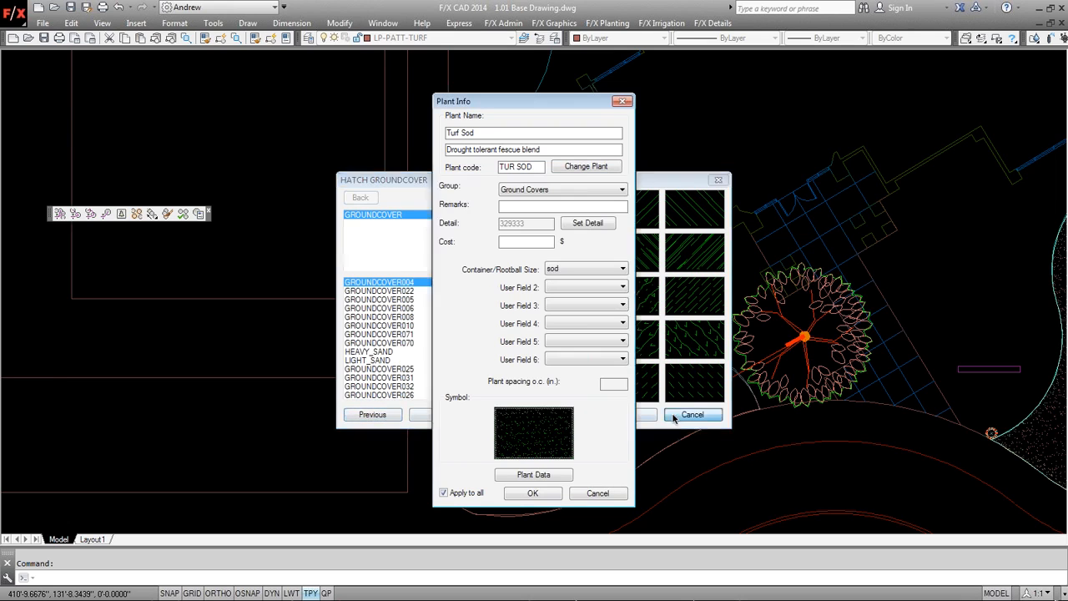
click(602, 494)
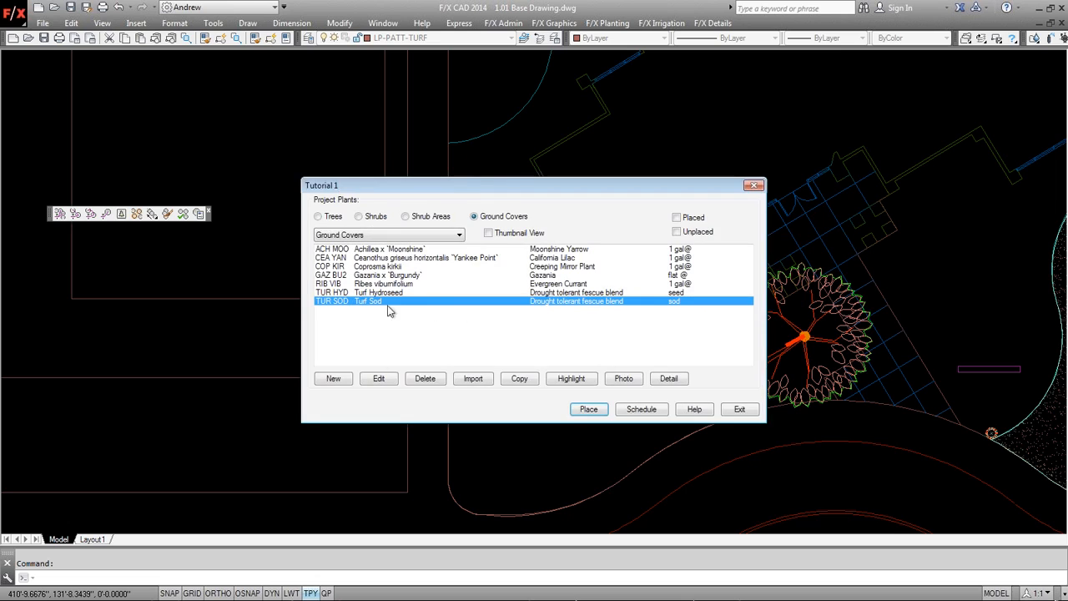
Place the Turf Sod hatch inside the curved lawn outline beside the QUE AGR label, and end the placement.
click(377, 382)
click(542, 489)
click(589, 409)
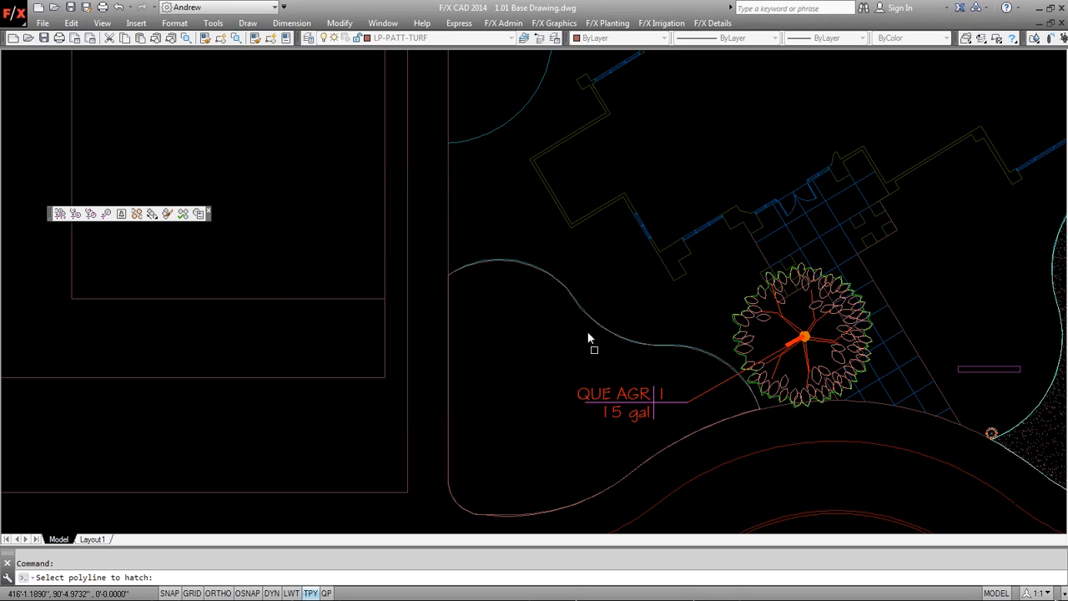
key(Return)
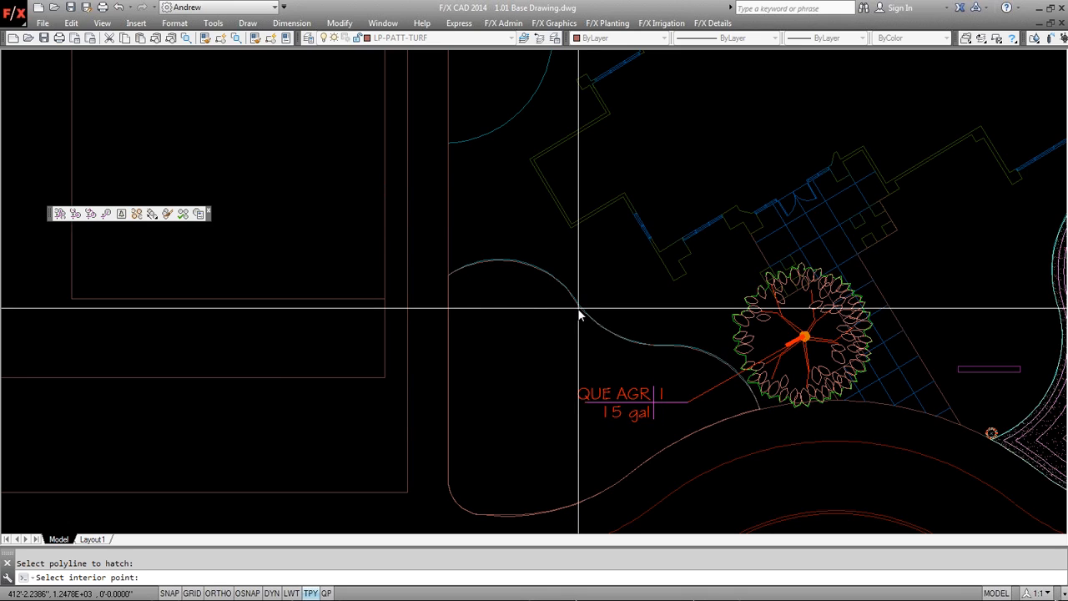
click(572, 315)
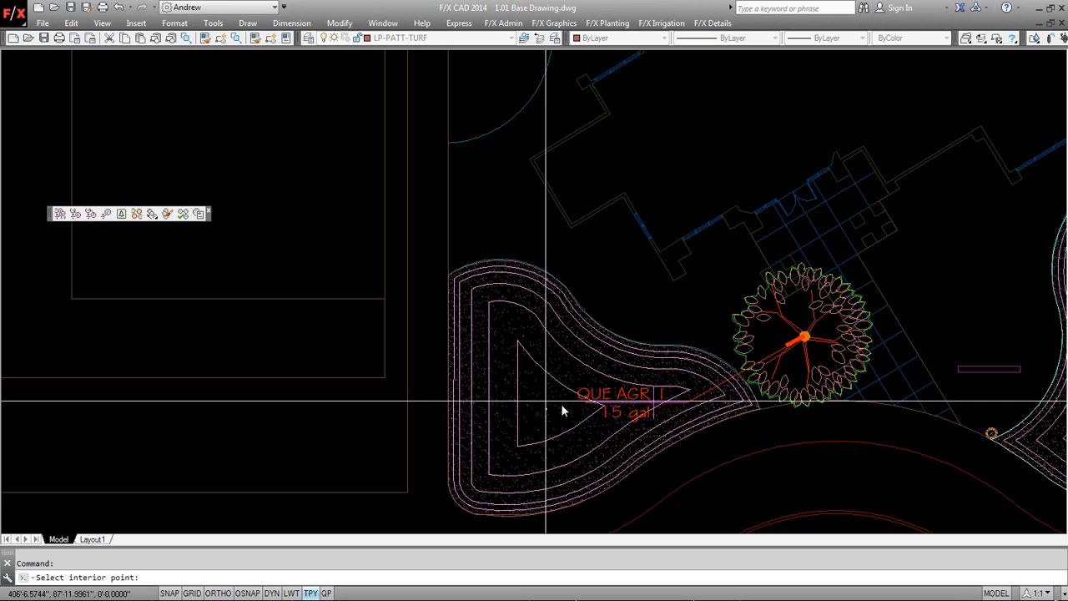
scroll(557, 407, up, 10)
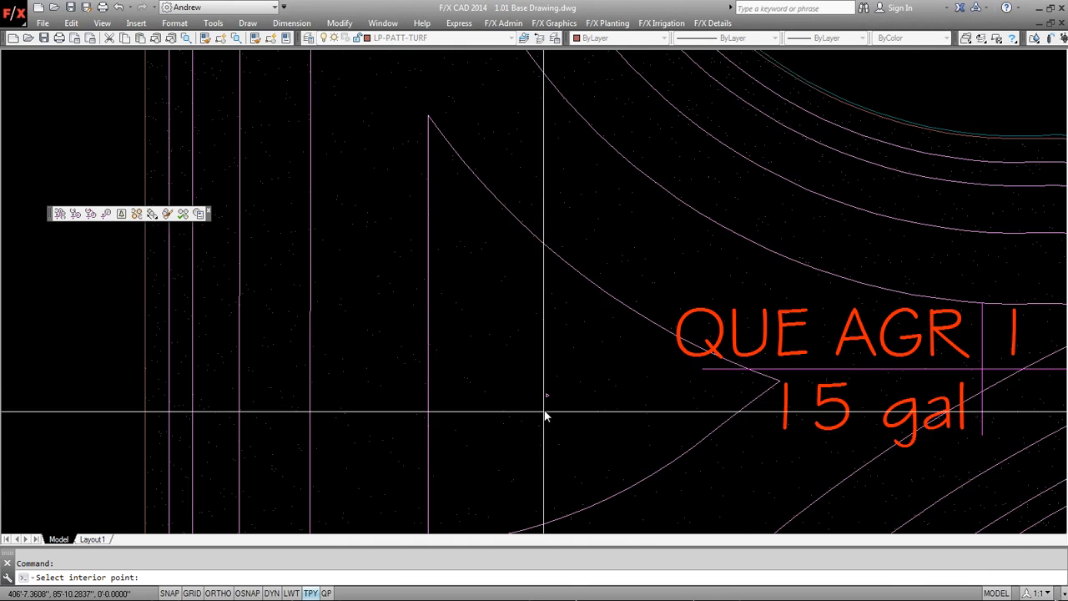
scroll(550, 397, up, 5)
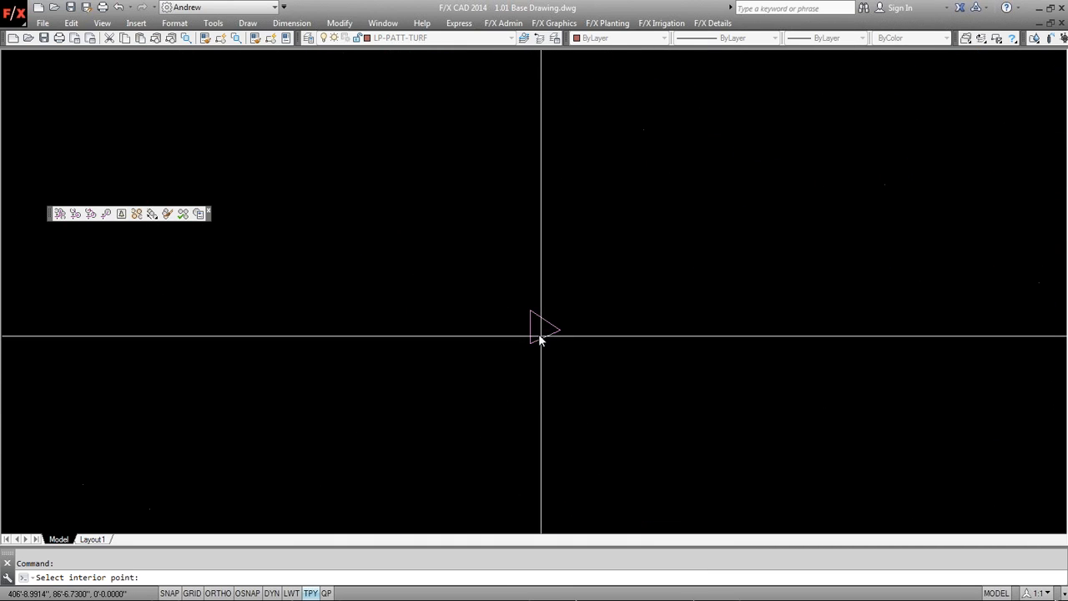
scroll(538, 342, down, 10)
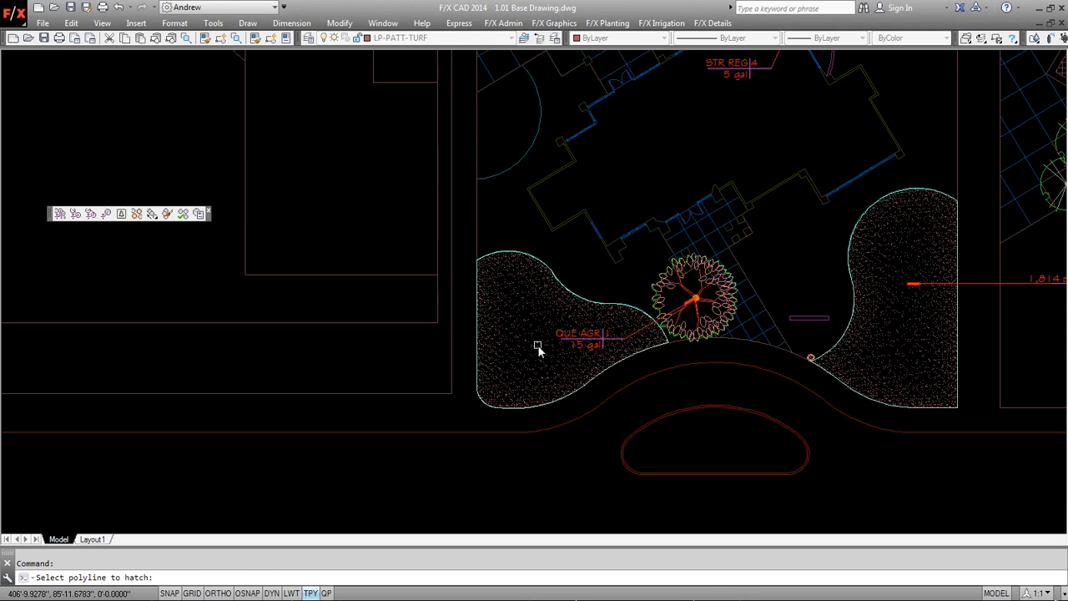
key(Return)
scroll(567, 345, down, 2)
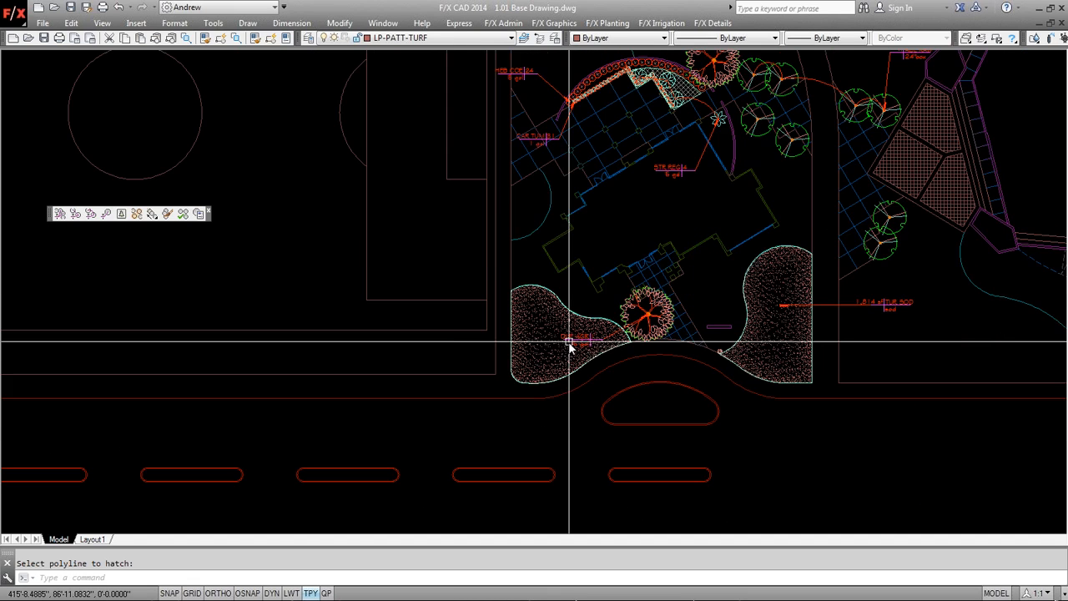
middle_drag(649, 243, 460, 262)
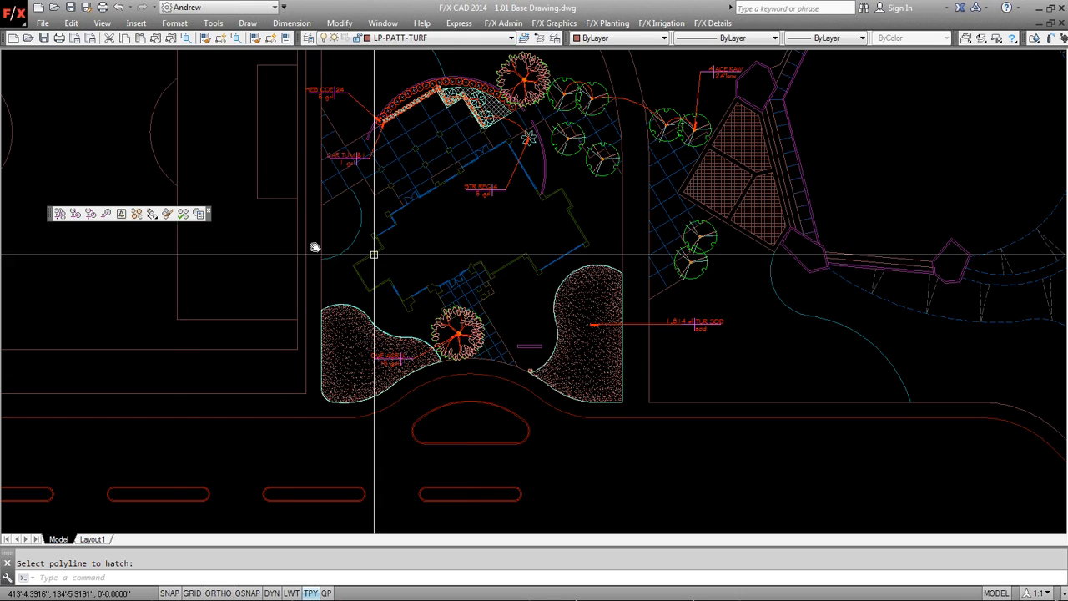
scroll(369, 241, down, 2)
mouse_move(412, 243)
middle_down()
mouse_move(404, 246)
mouse_move(427, 242)
middle_up()
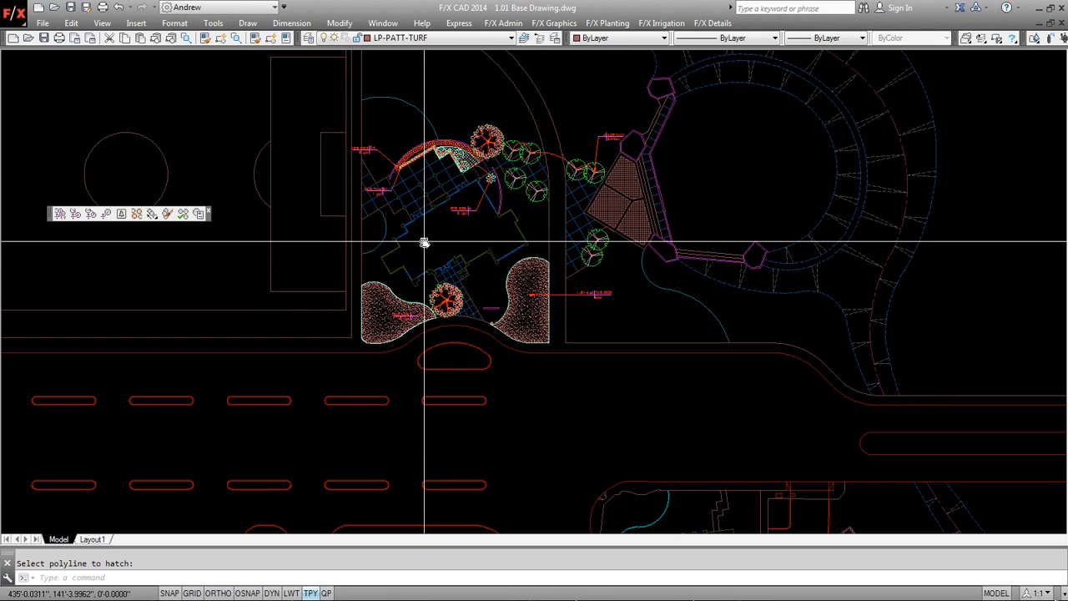
click(121, 214)
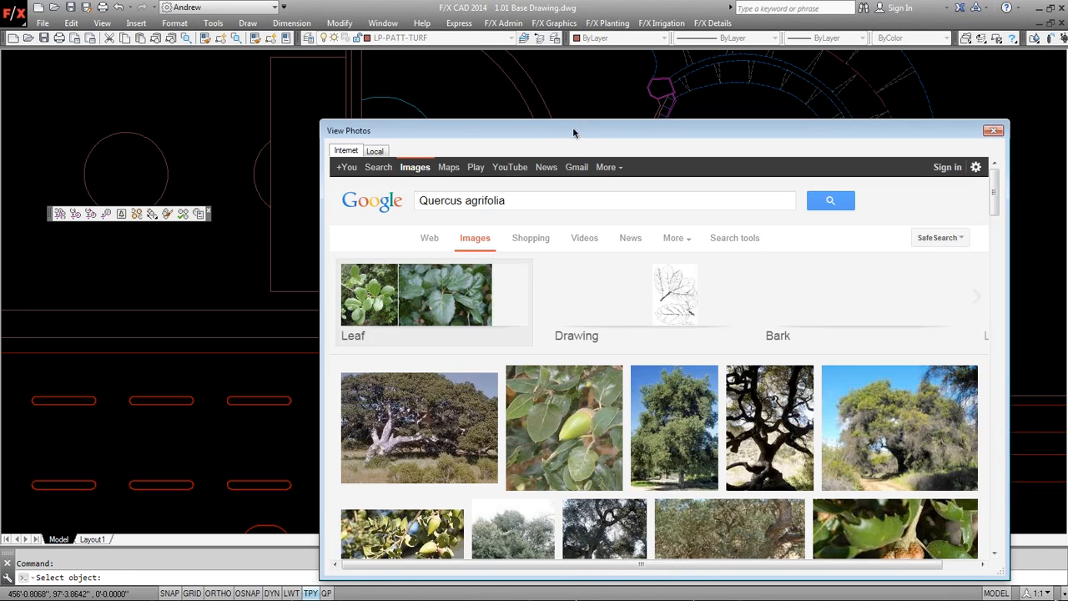
mouse_move(573, 131)
mouse_down()
mouse_move(603, 88)
mouse_move(666, 67)
mouse_up()
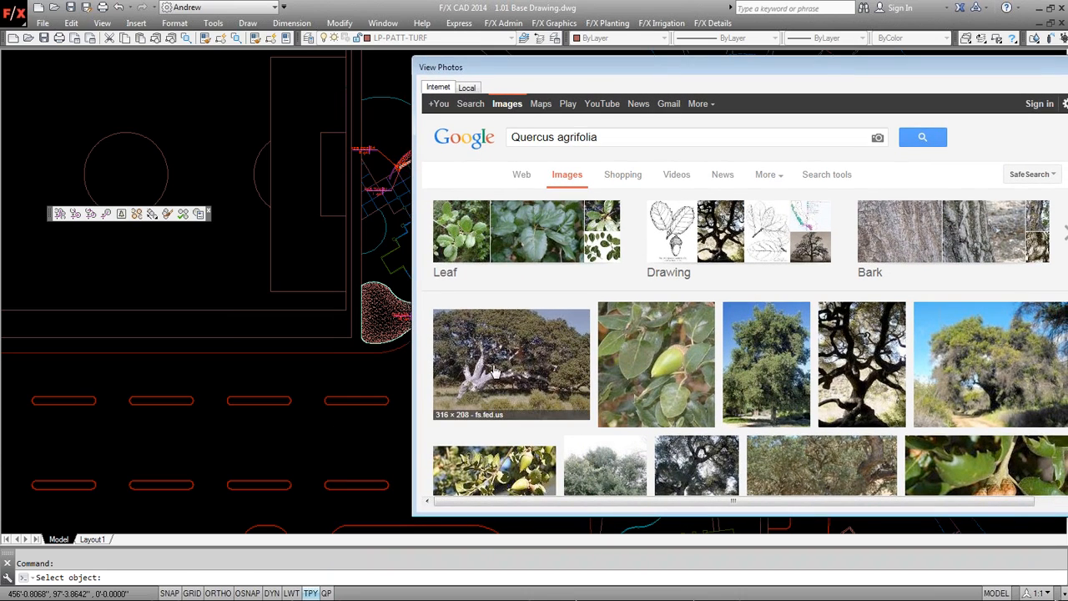
drag(698, 68, 518, 77)
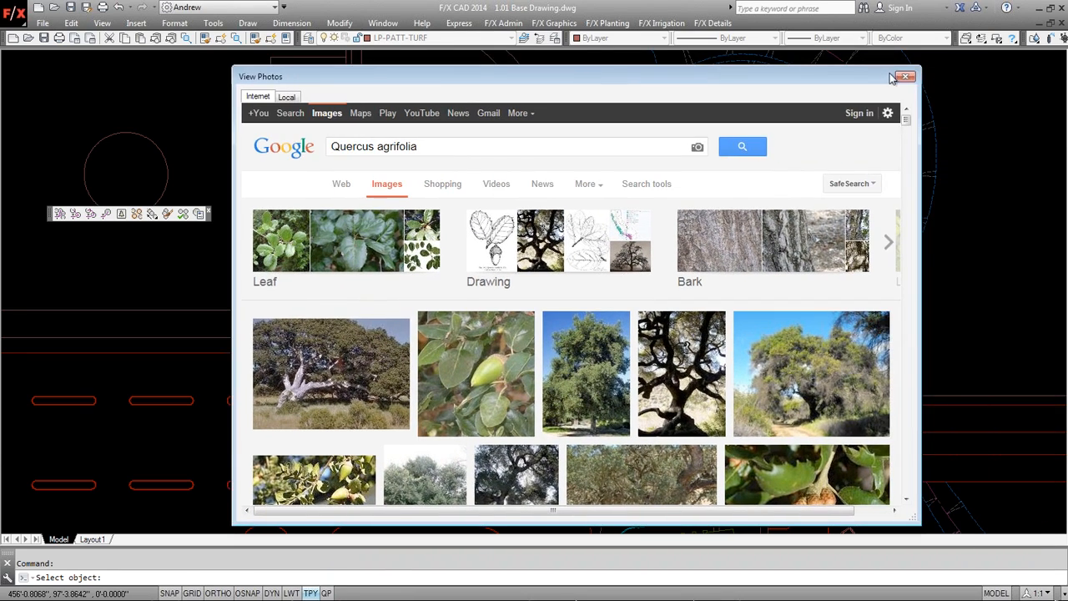
click(906, 76)
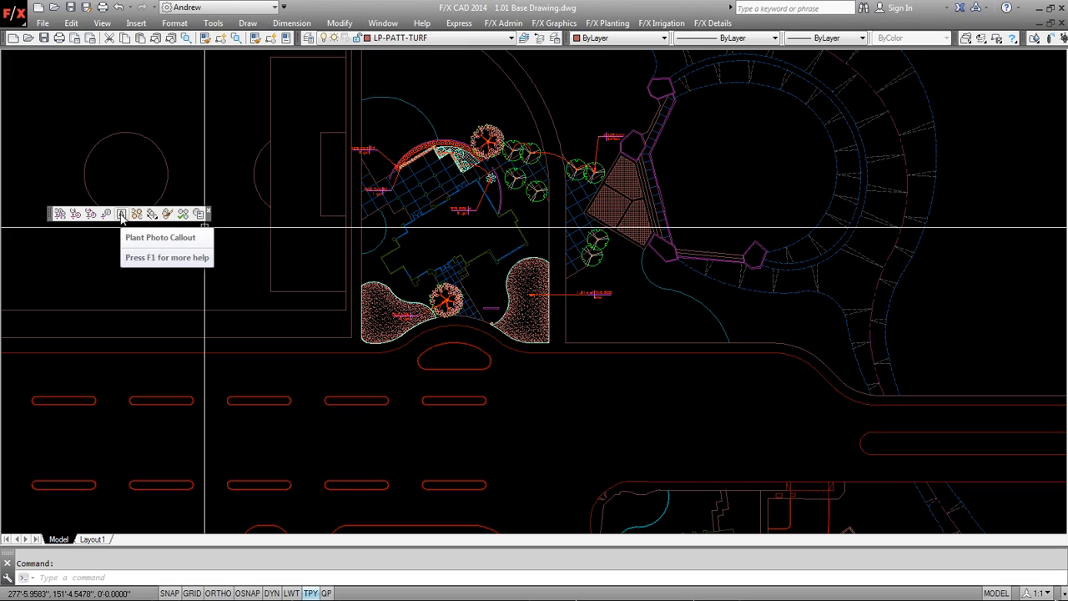
Start a Plant Photo Callout for the front oak and choose the selectree.calpoly.edu photo of the full tree on a lawn.
click(121, 214)
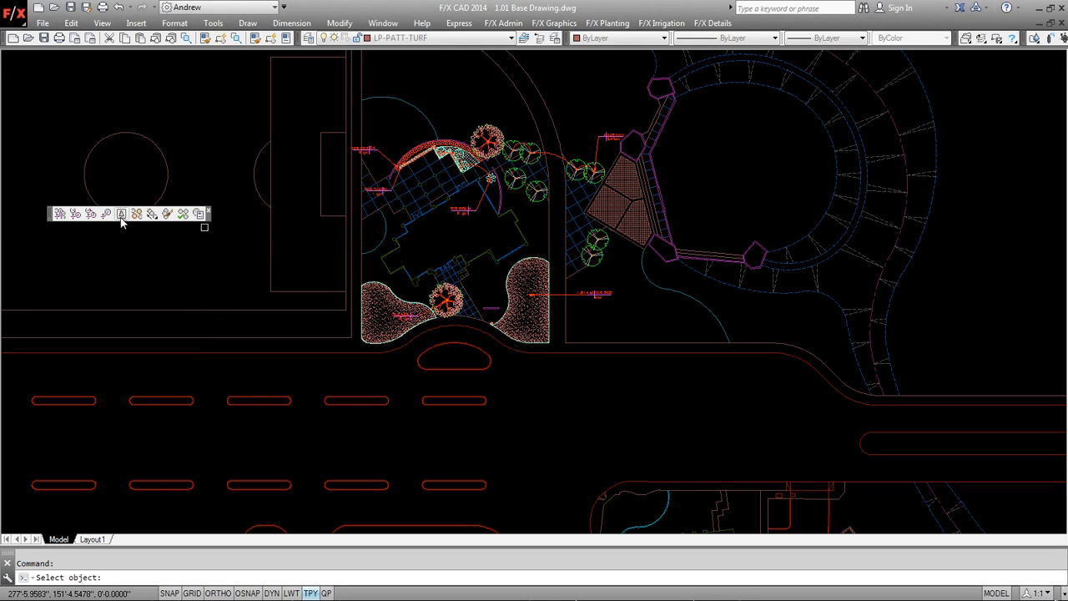
click(433, 306)
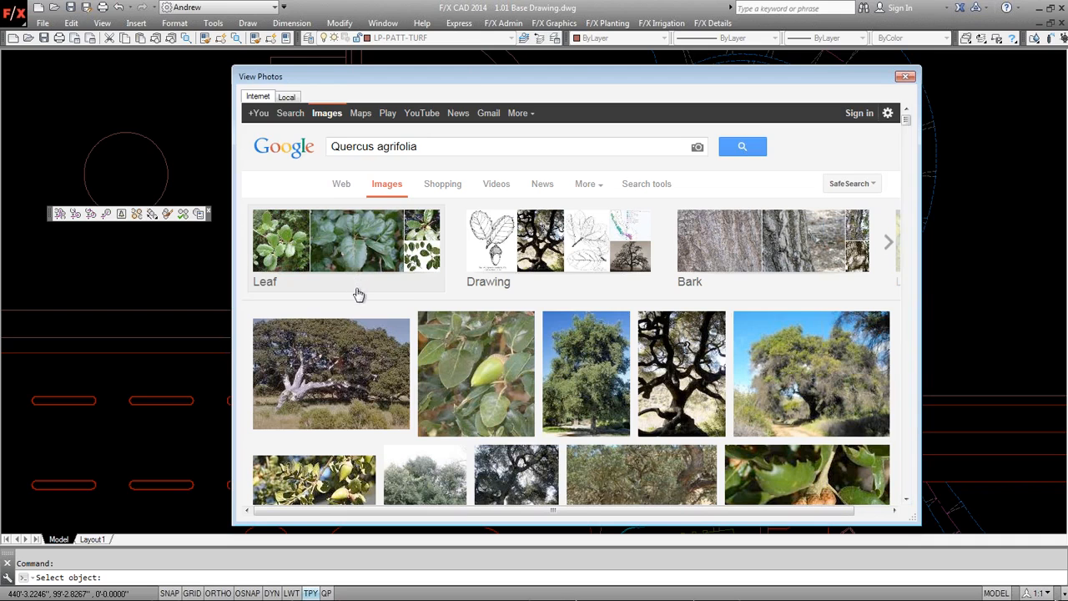
scroll(359, 294, down, 3)
scroll(342, 295, down, 2)
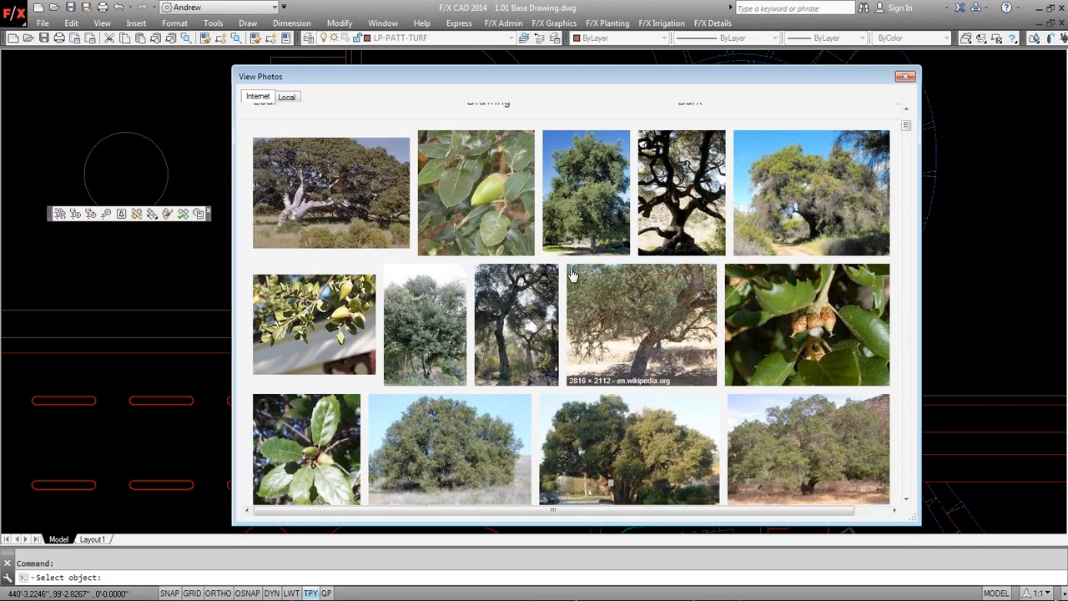
scroll(435, 330, down, 3)
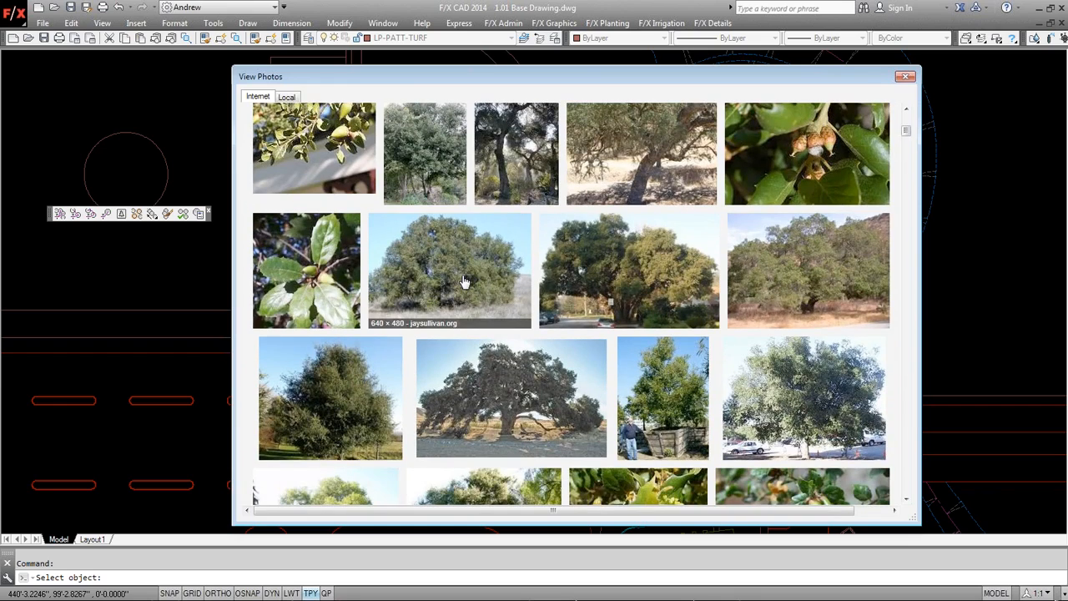
scroll(465, 282, down, 2)
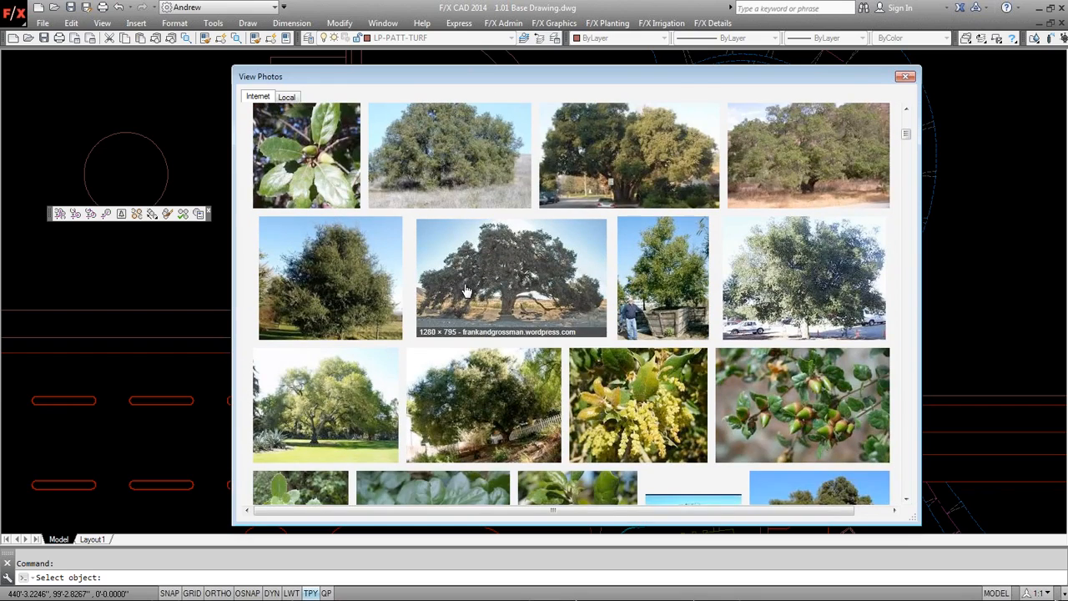
scroll(465, 282, down, 1)
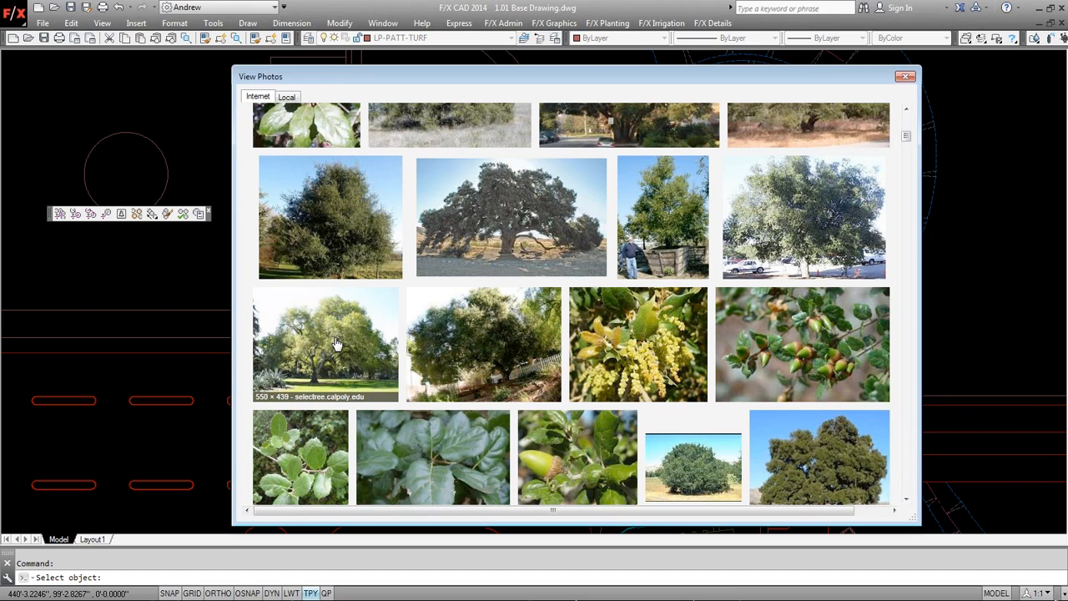
click(337, 344)
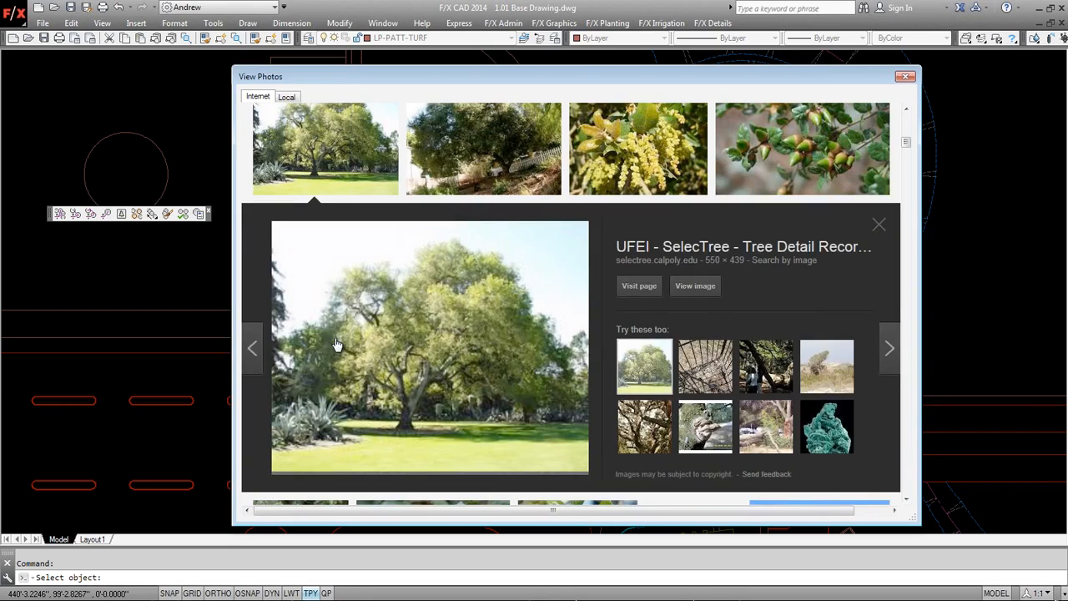
click(705, 292)
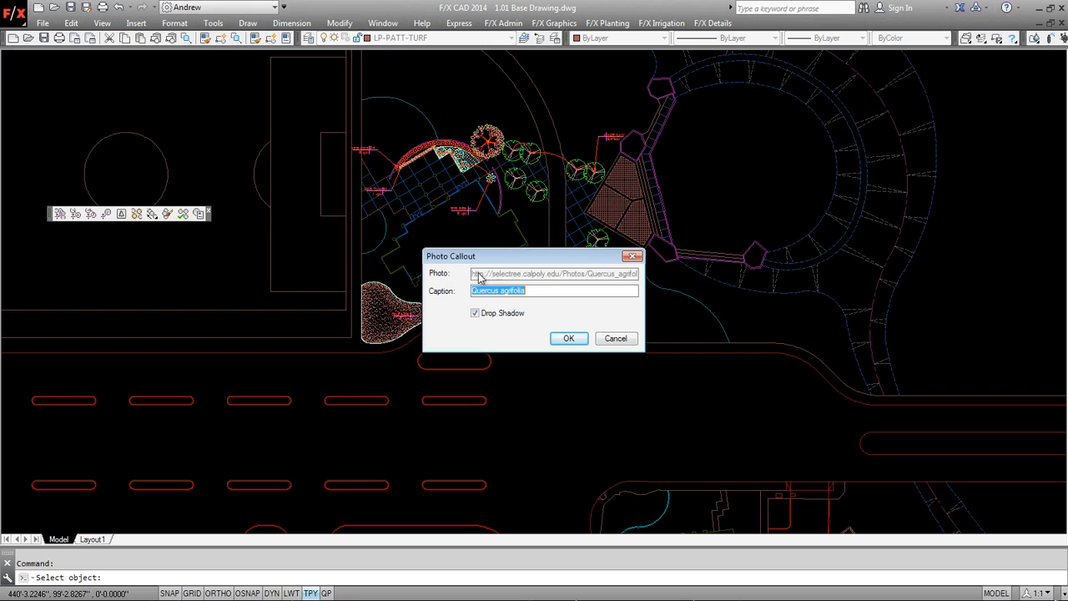
Accept the caption Quercus agrifolia with drop shadow, place the photo in the street area below the oak, and end its leader at the photo's upper edge.
click(533, 290)
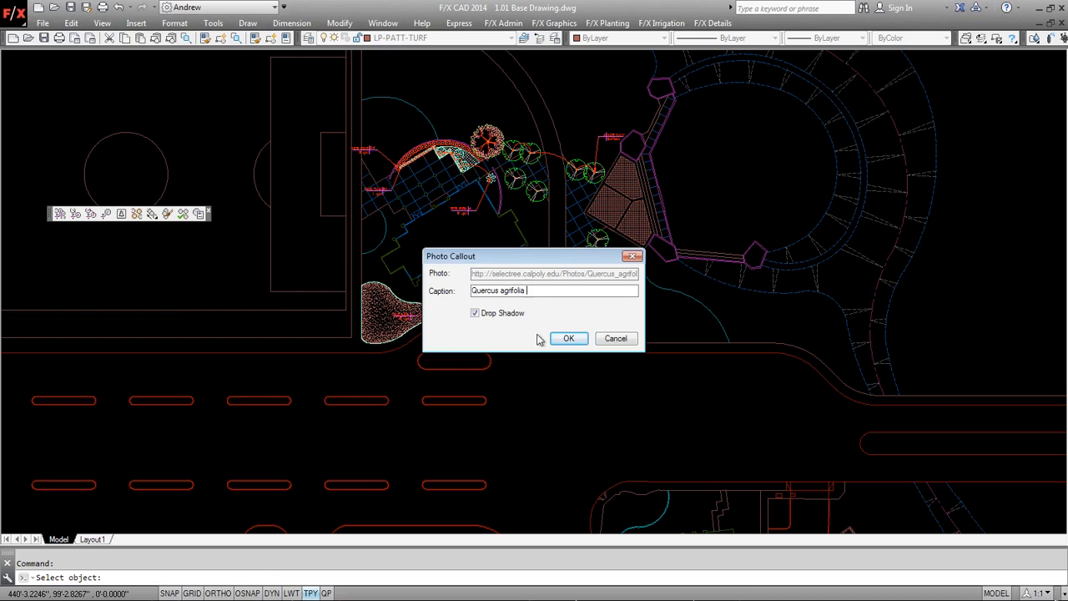
click(566, 339)
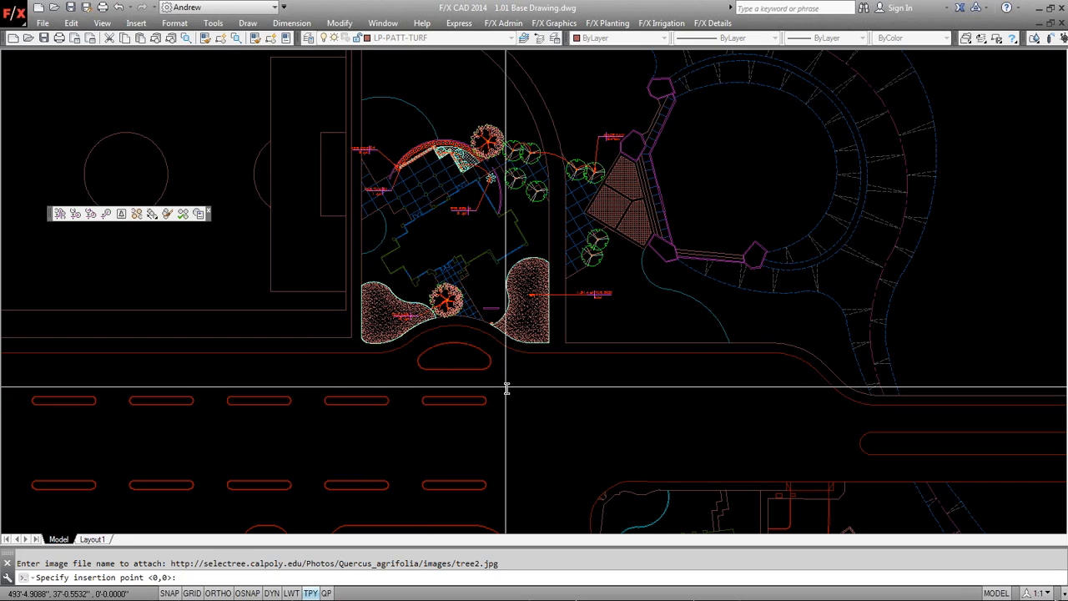
click(431, 417)
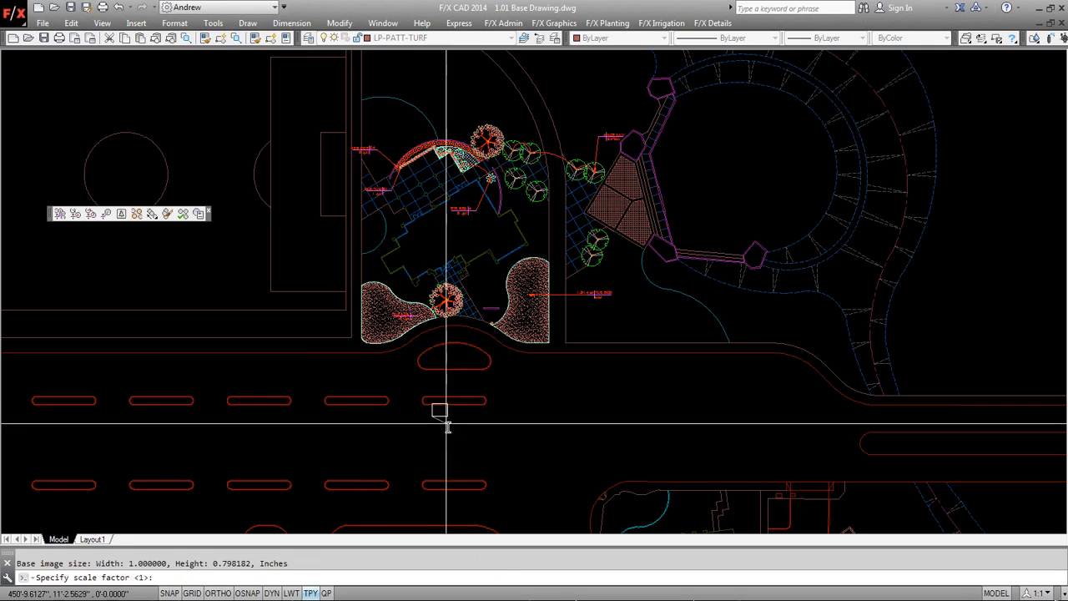
click(504, 445)
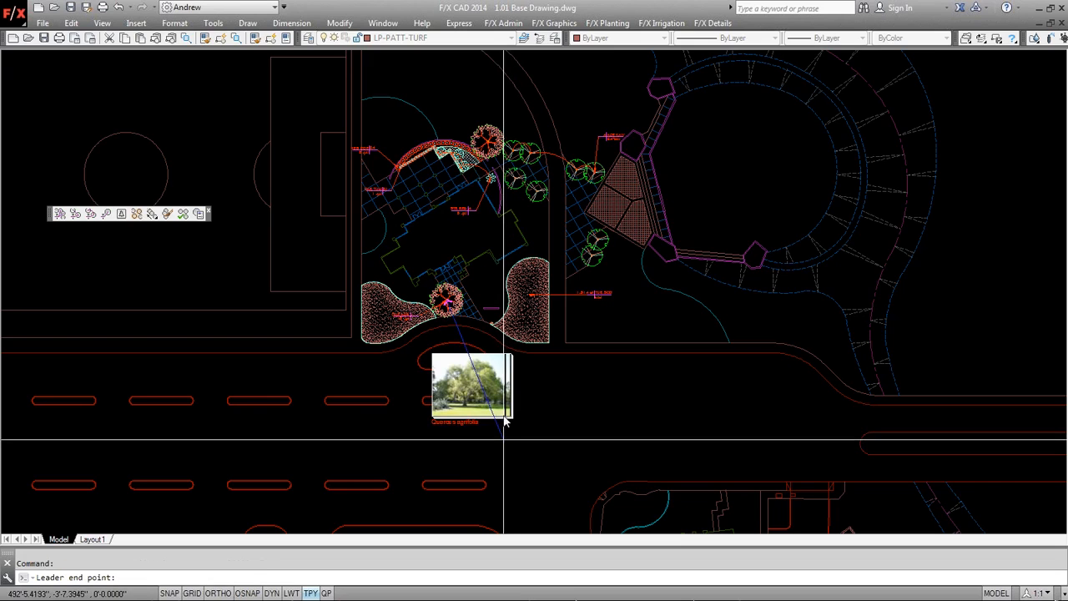
click(469, 351)
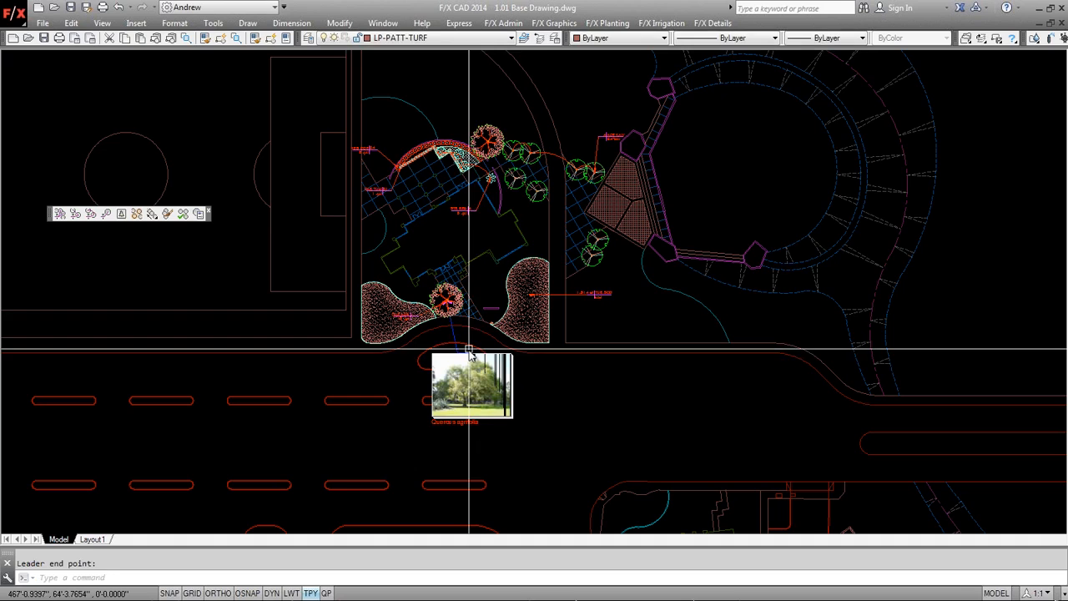
Inspect the oak's photo callout up close, including its caption text and leader.
scroll(477, 397, up, 5)
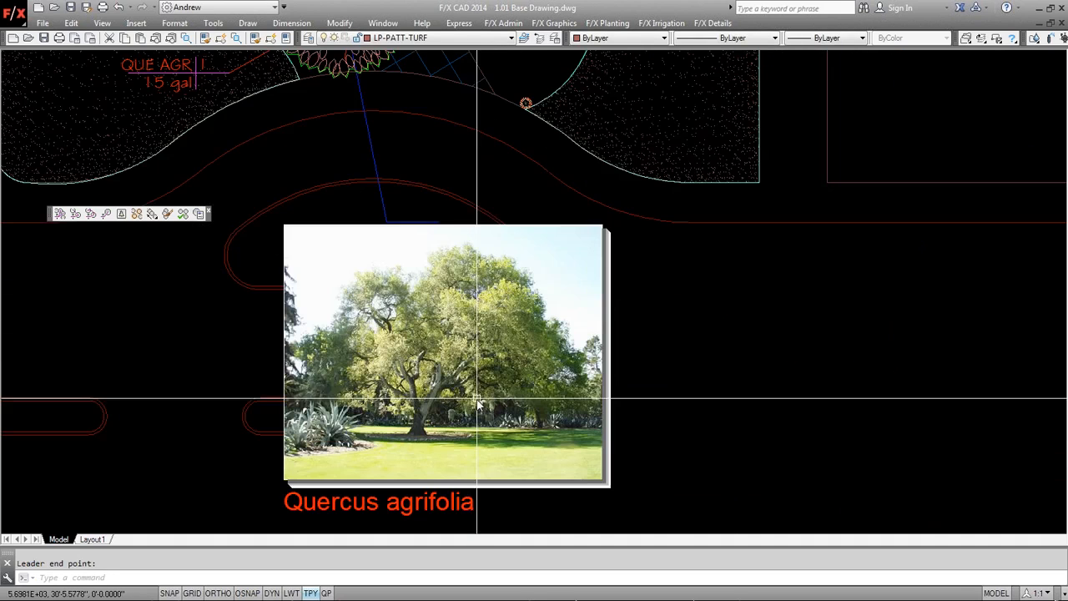
middle_drag(478, 403, 482, 326)
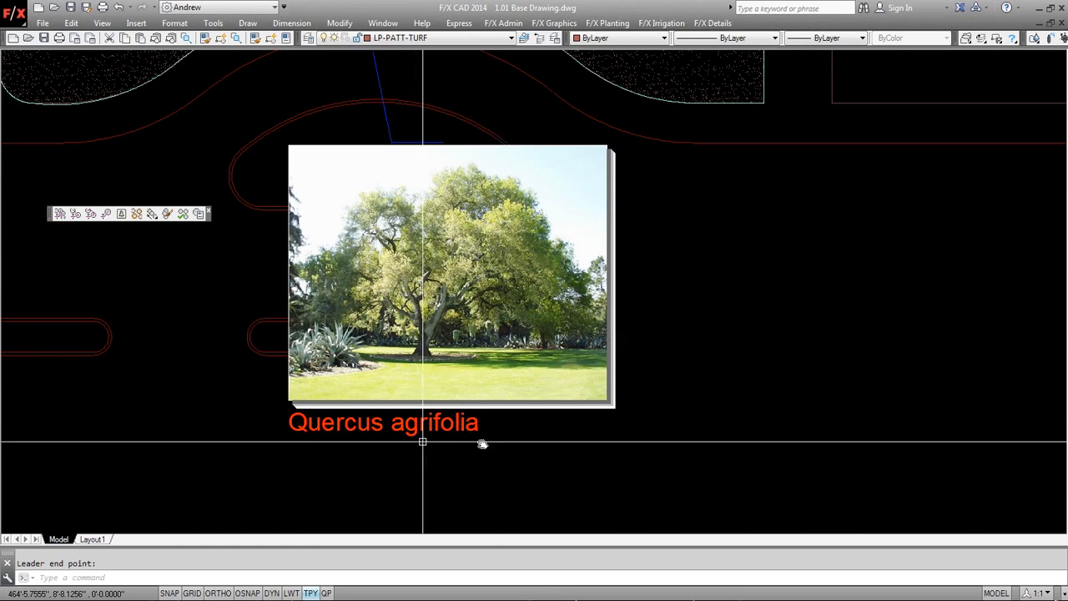
click(355, 430)
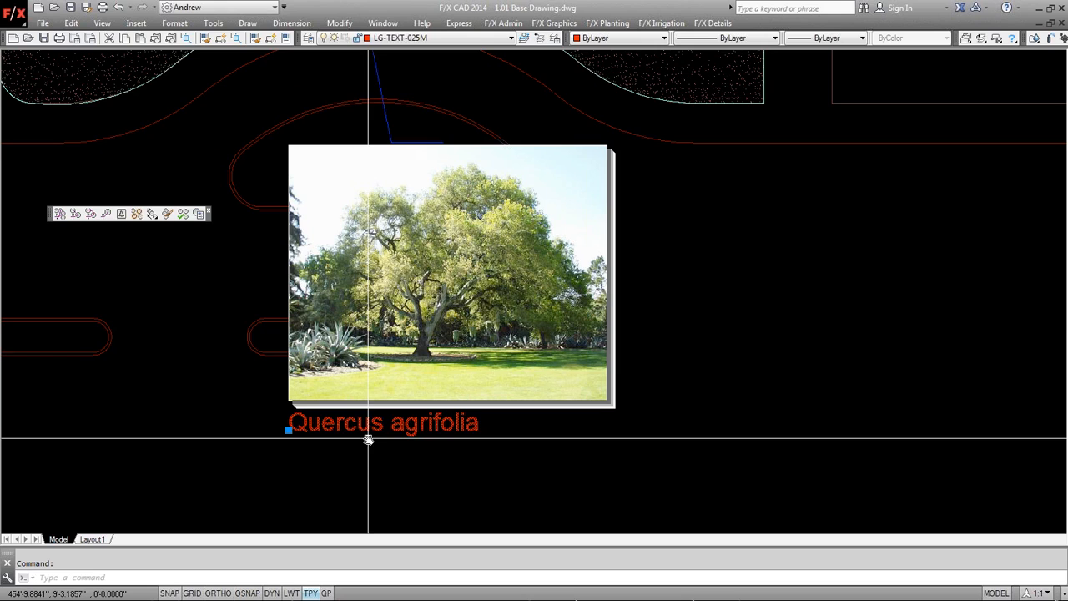
key(Escape)
scroll(369, 440, down, 2)
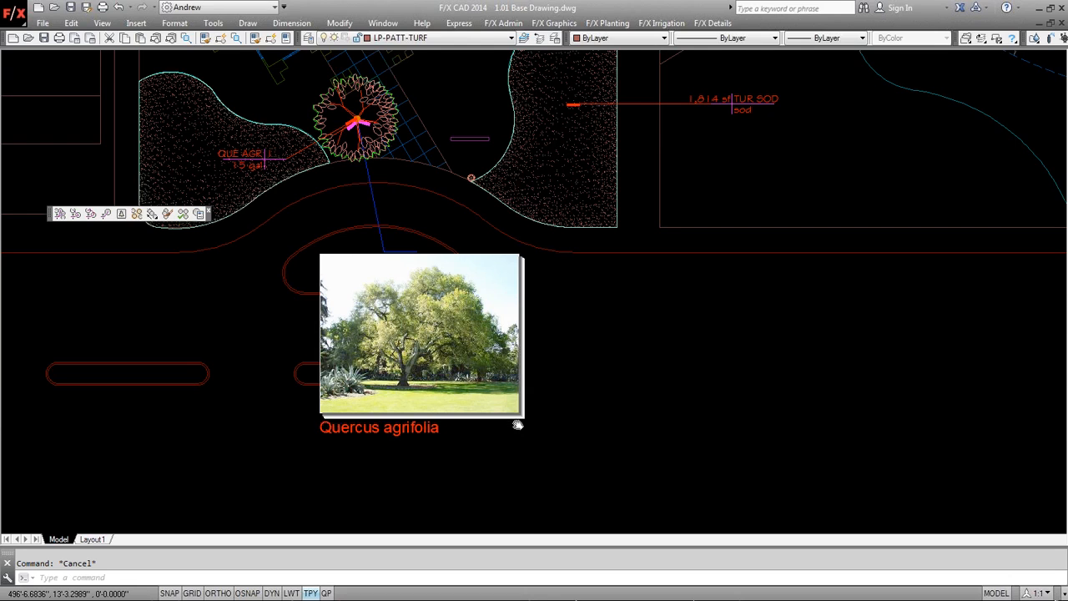
scroll(517, 424, down, 2)
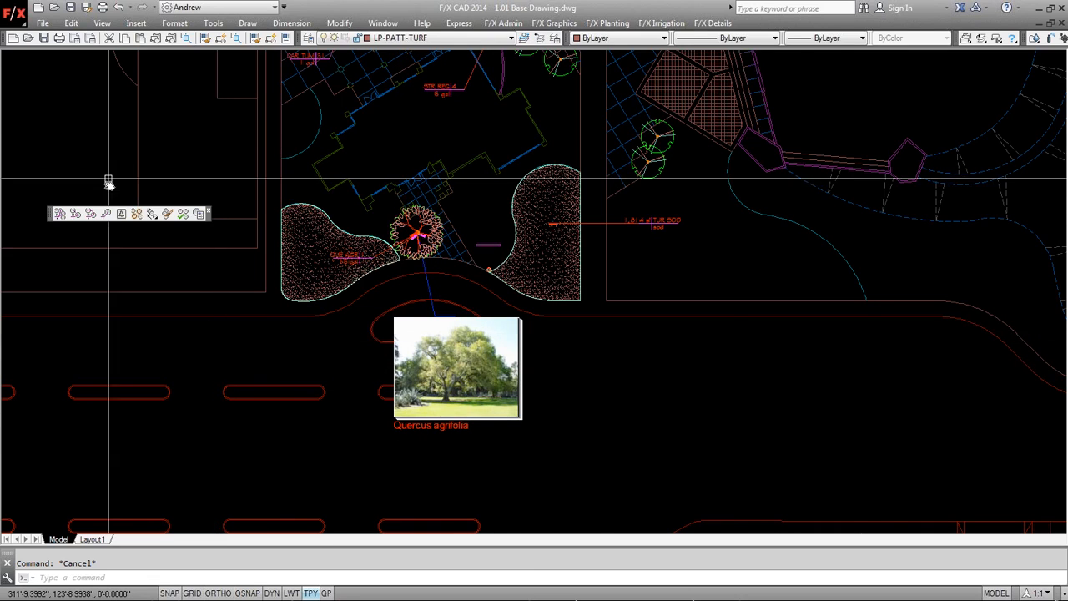
Start a Plant Photo Callout for the lower maple south of the hatched patio and choose the red-foliaged 'Beni maiko' tree photo.
scroll(113, 215, down, 2)
click(118, 217)
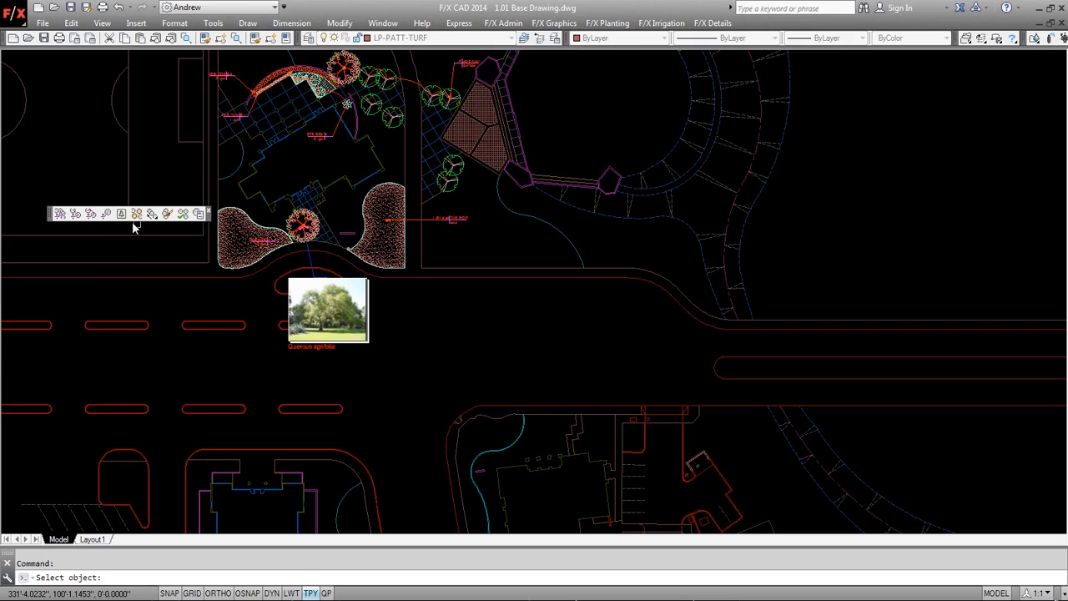
key(Escape)
click(123, 218)
click(122, 216)
click(456, 192)
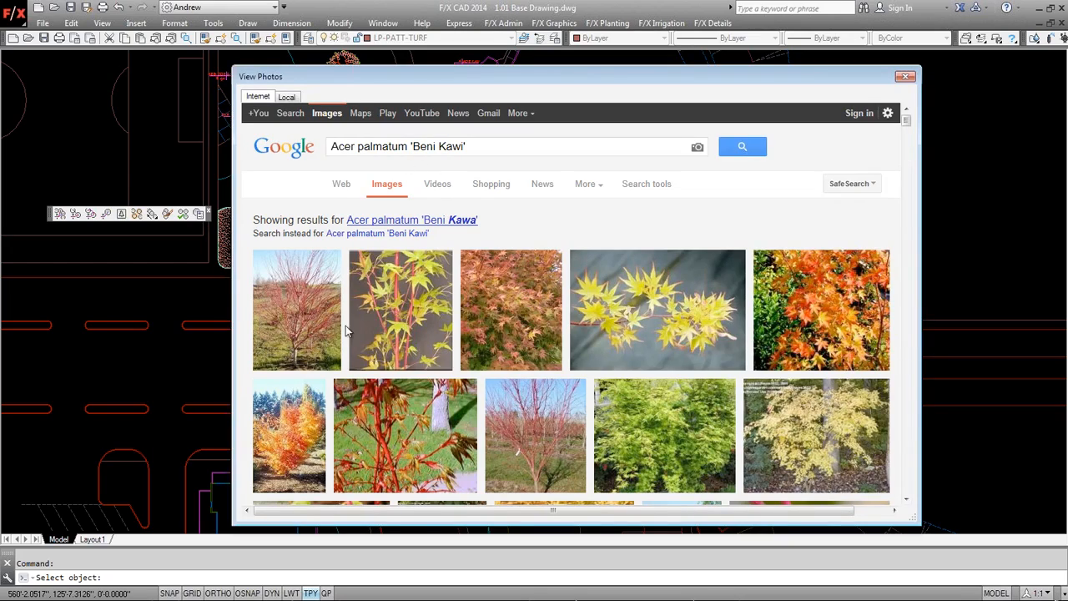
scroll(456, 336, down, 5)
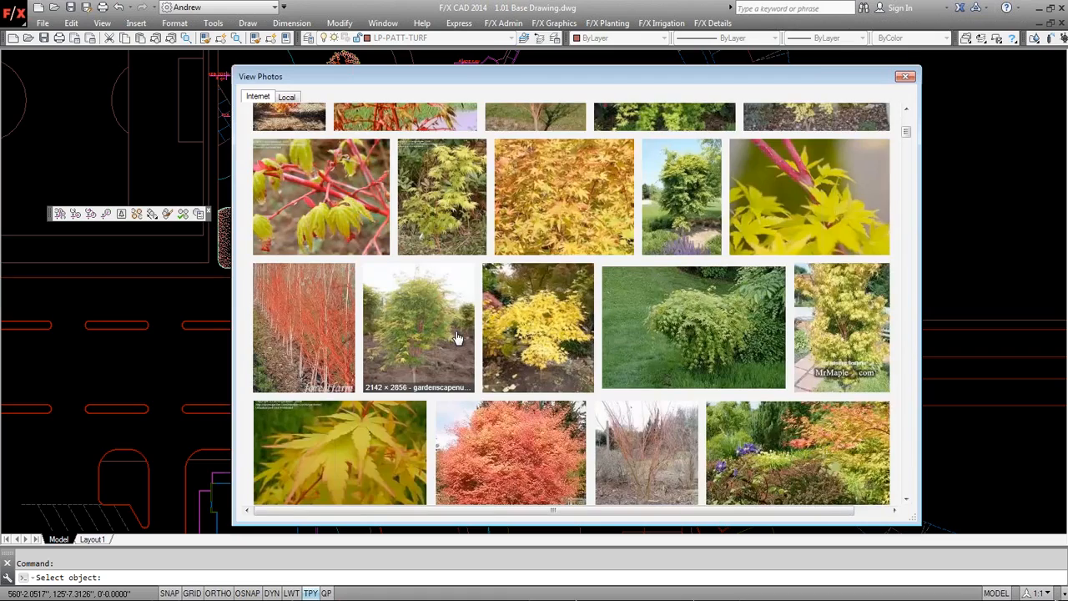
scroll(456, 336, down, 5)
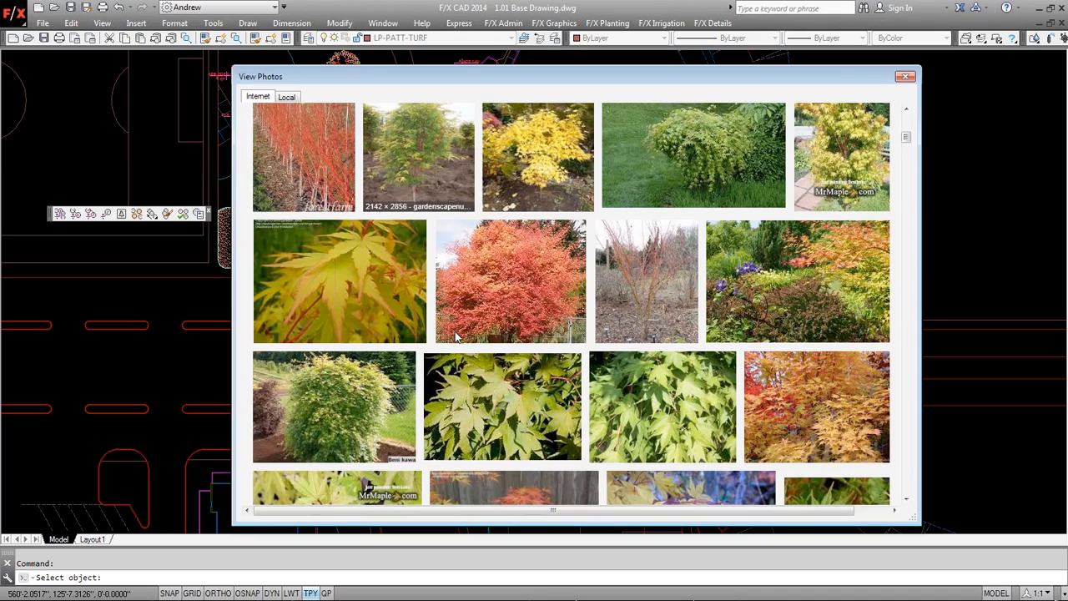
click(535, 307)
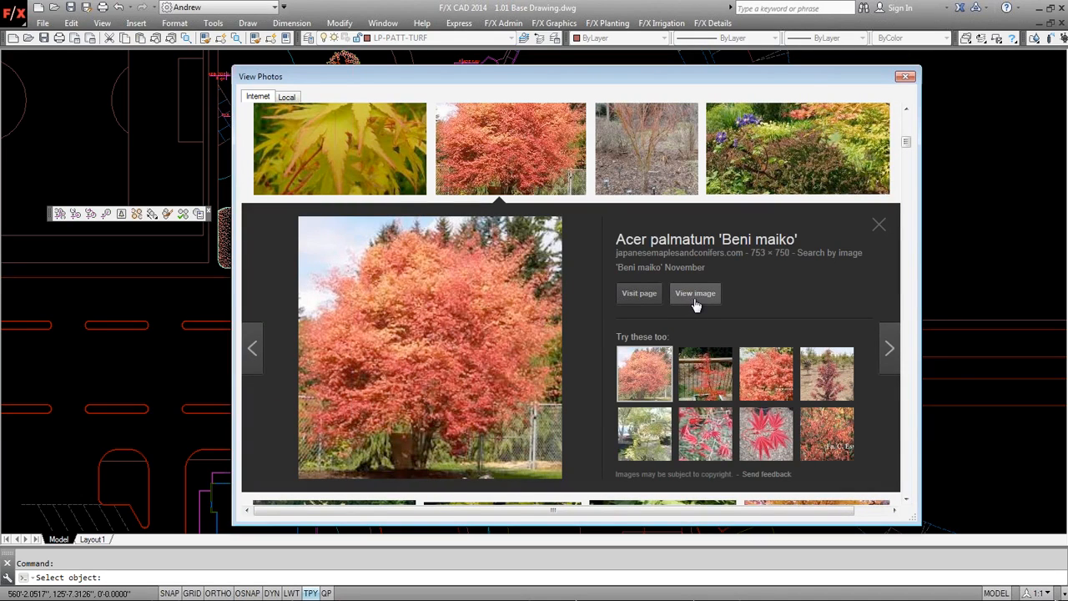
click(694, 294)
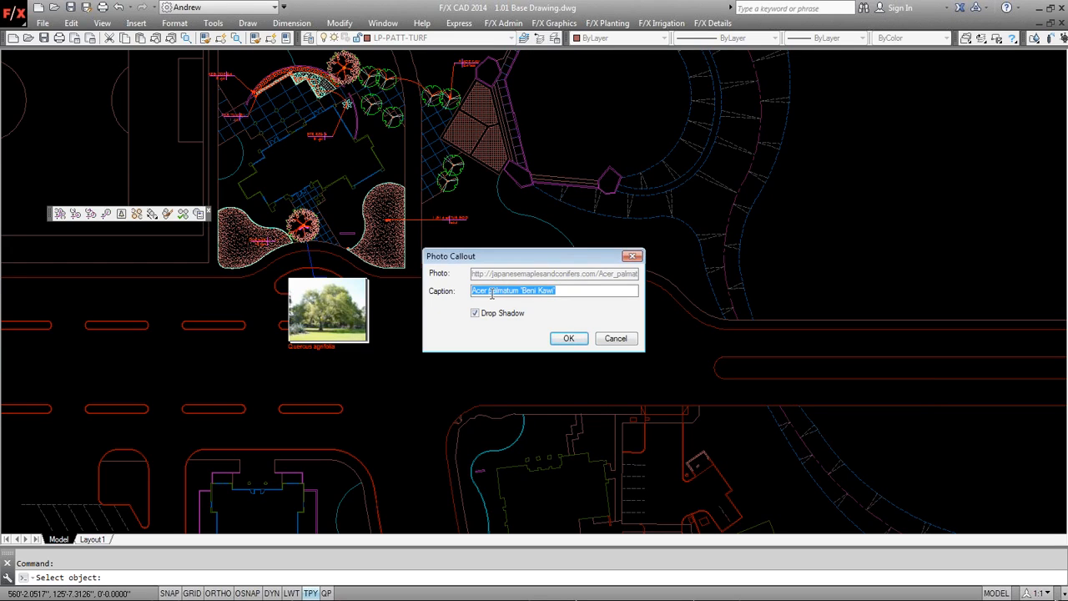
Accept the caption Acer palmatum 'Beni Kawi', place the photo southeast of the maple, and end the leader beside the caption.
click(568, 339)
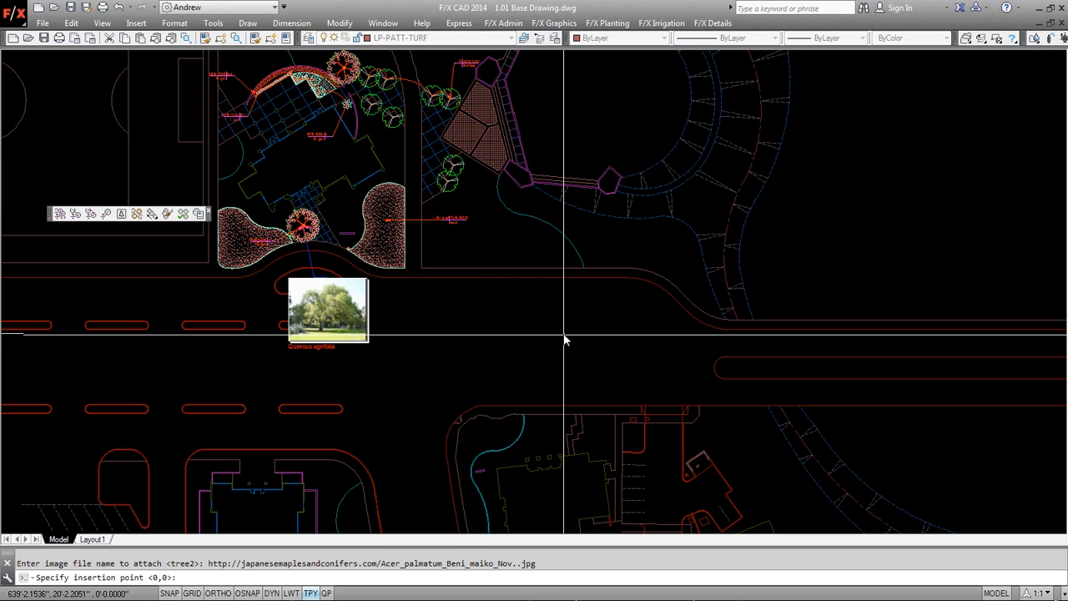
click(517, 251)
key(Return)
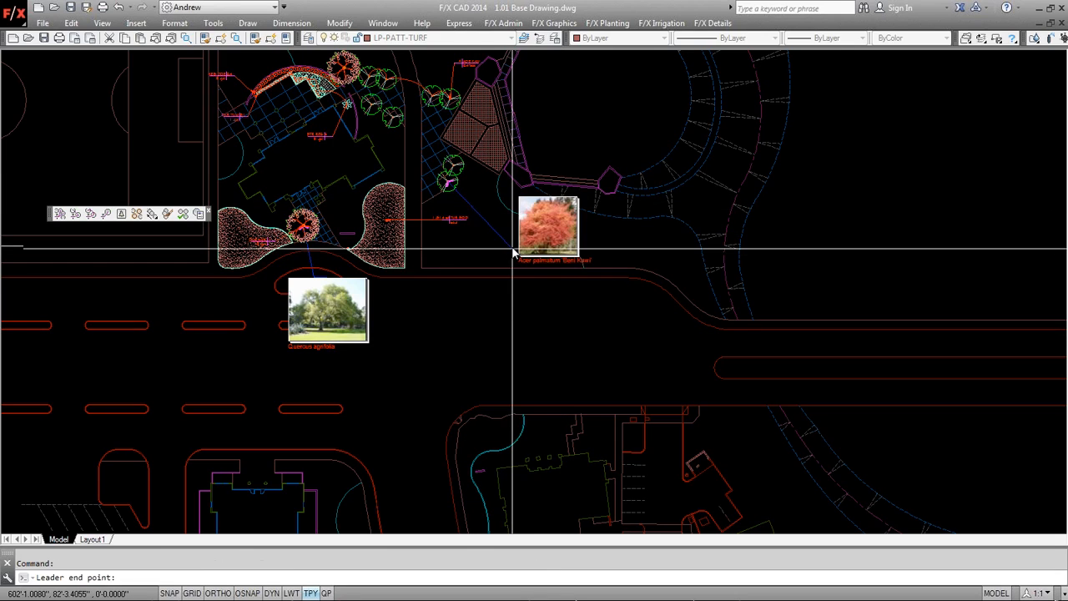
scroll(512, 266, up, 4)
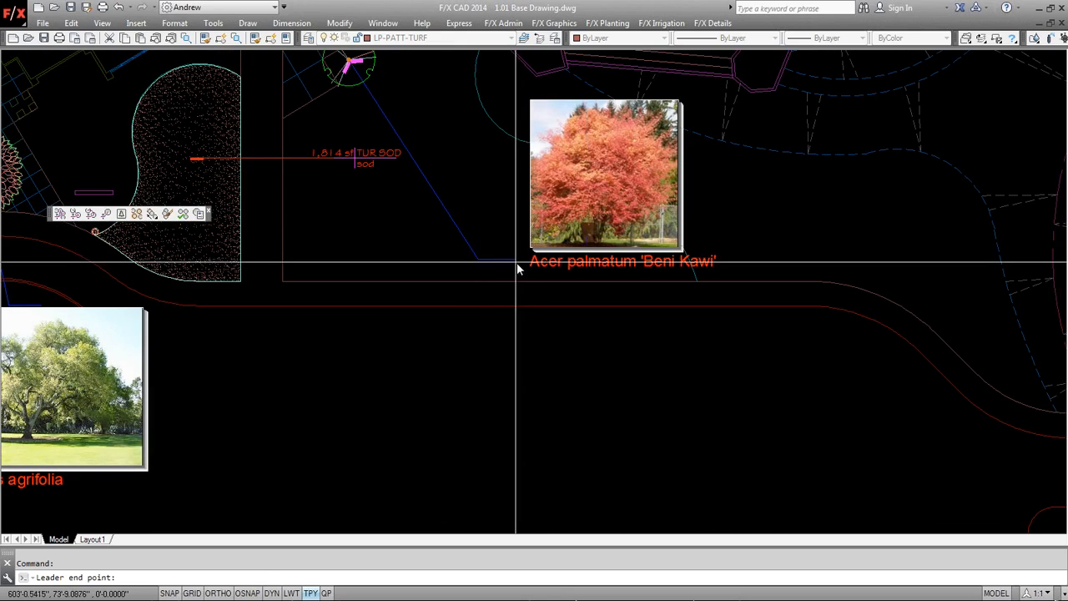
click(521, 263)
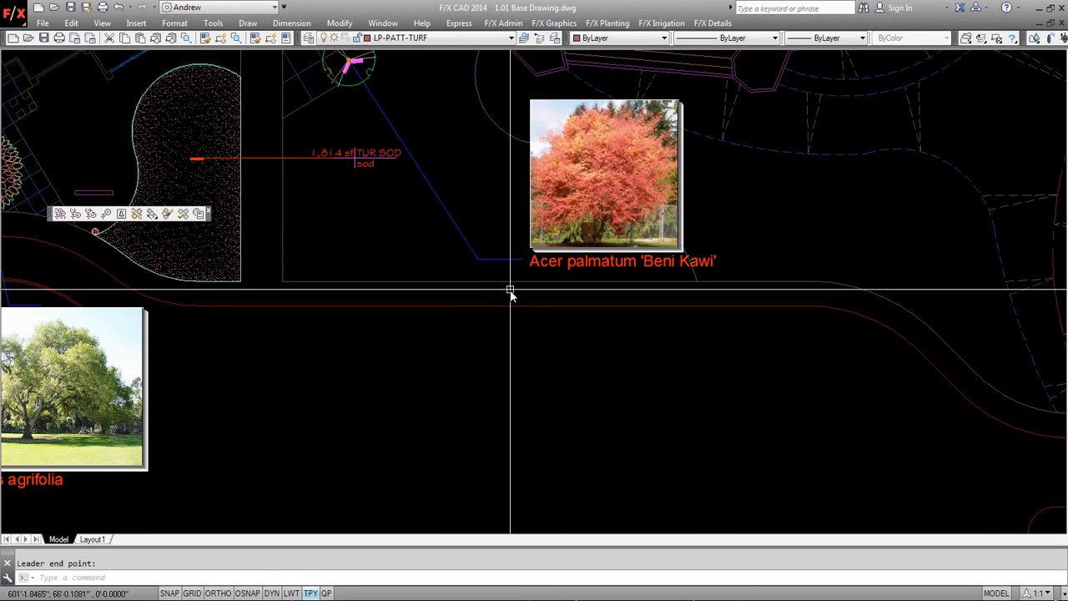
Examine the maple's photo callout and caption up close, and compare it with the oak callout in the overall plan.
scroll(489, 296, down, 2)
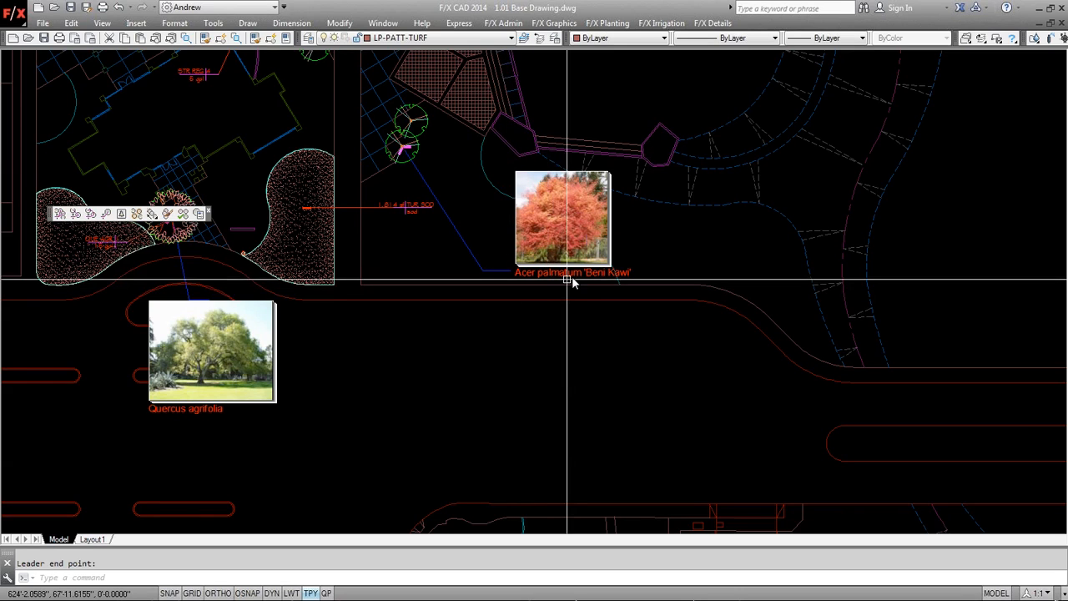
scroll(651, 240, up, 2)
scroll(653, 246, up, 2)
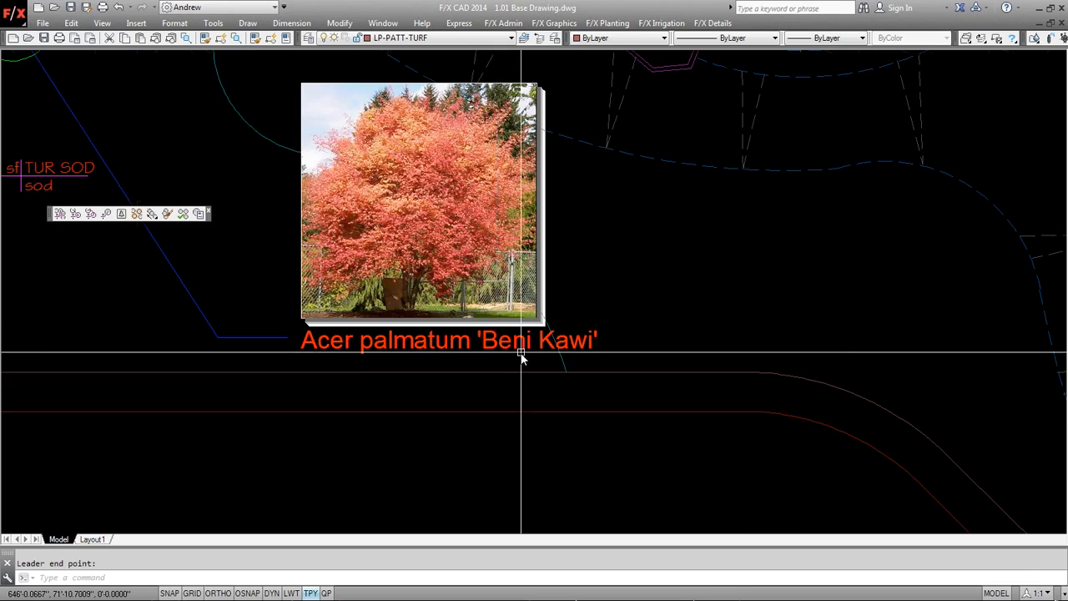
scroll(517, 353, down, 4)
middle_drag(382, 394, 441, 361)
key(Escape)
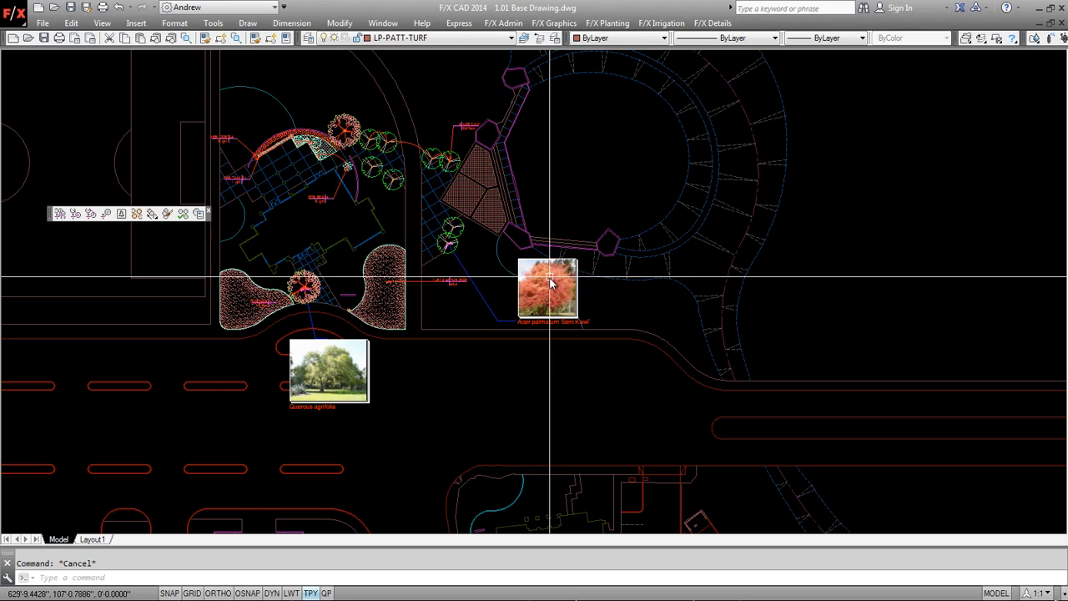
mouse_move(475, 282)
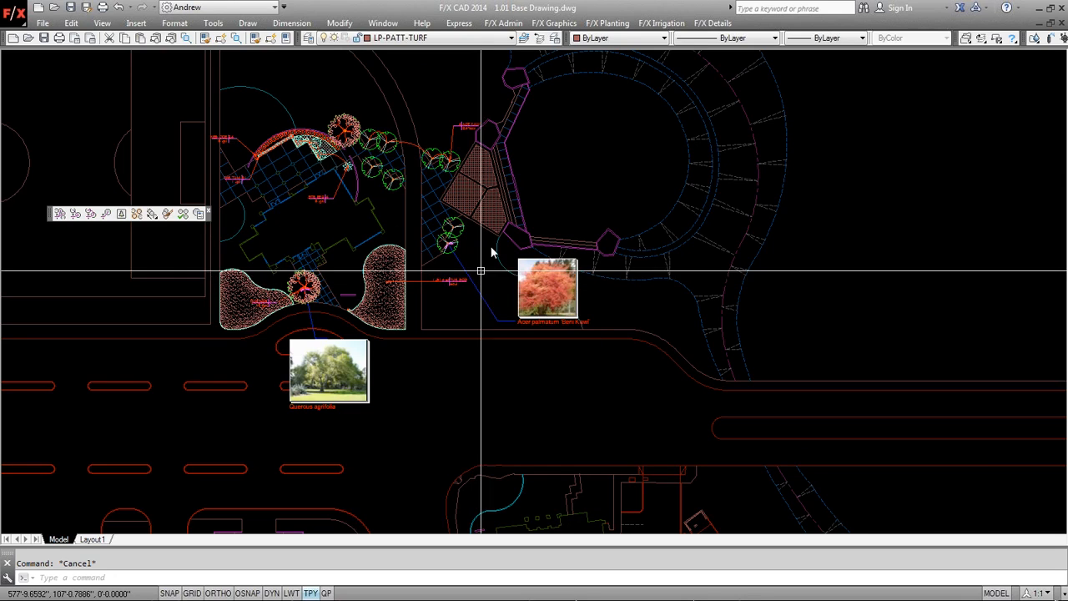
Bring up the open 2.02 Verify Labels.dwg drawing and move on to _master_.dwg.
click(383, 23)
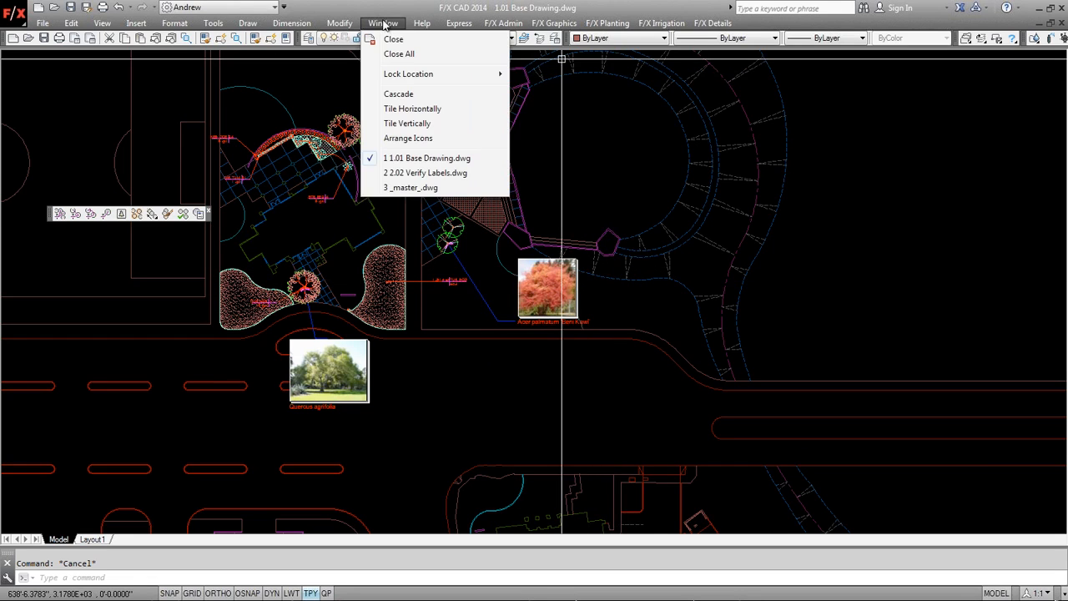
click(403, 173)
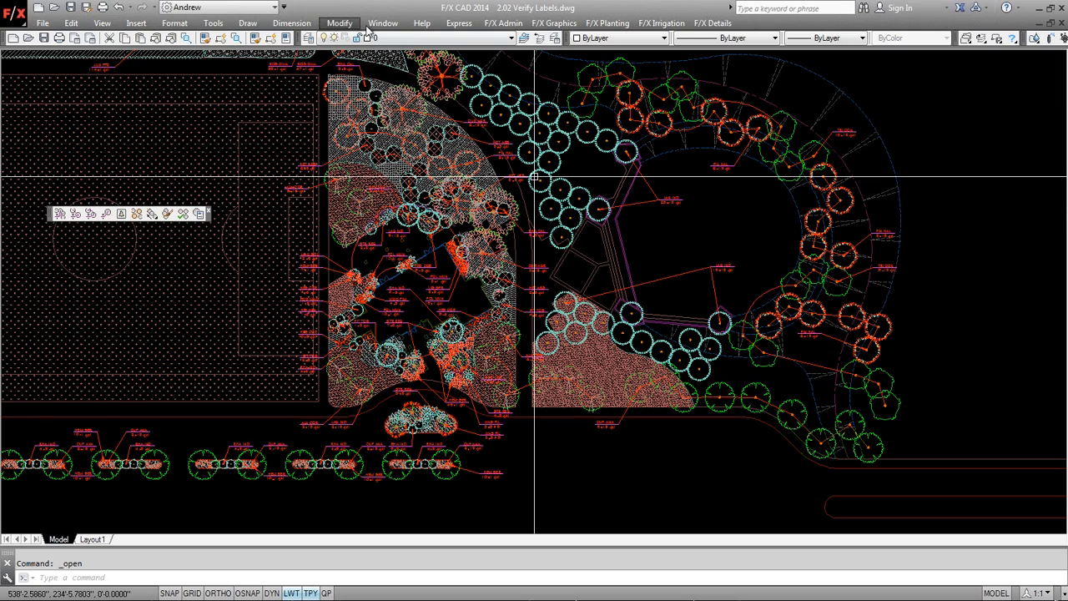
click(383, 23)
click(399, 187)
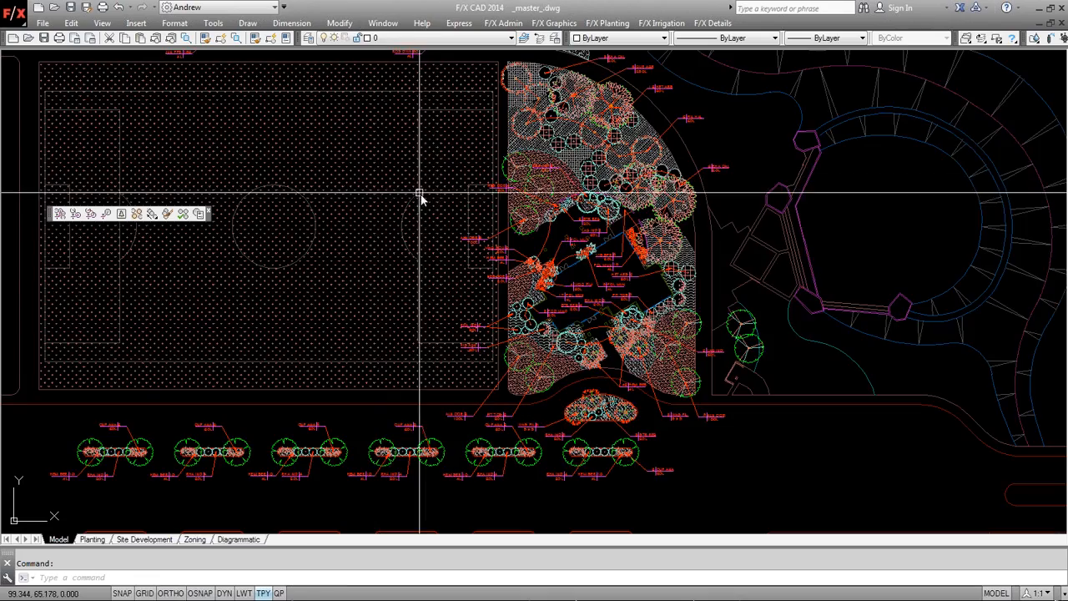
Open the SketchUp Connection options for the master planting drawing and move the dialog upward over the plan.
middle_drag(571, 239, 509, 235)
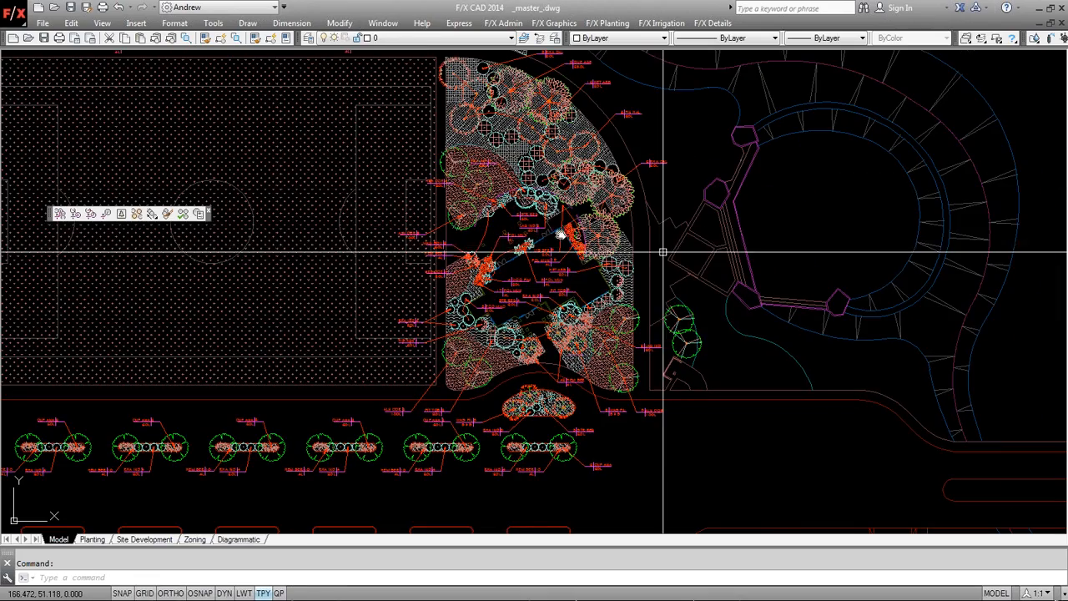
scroll(574, 338, up, 4)
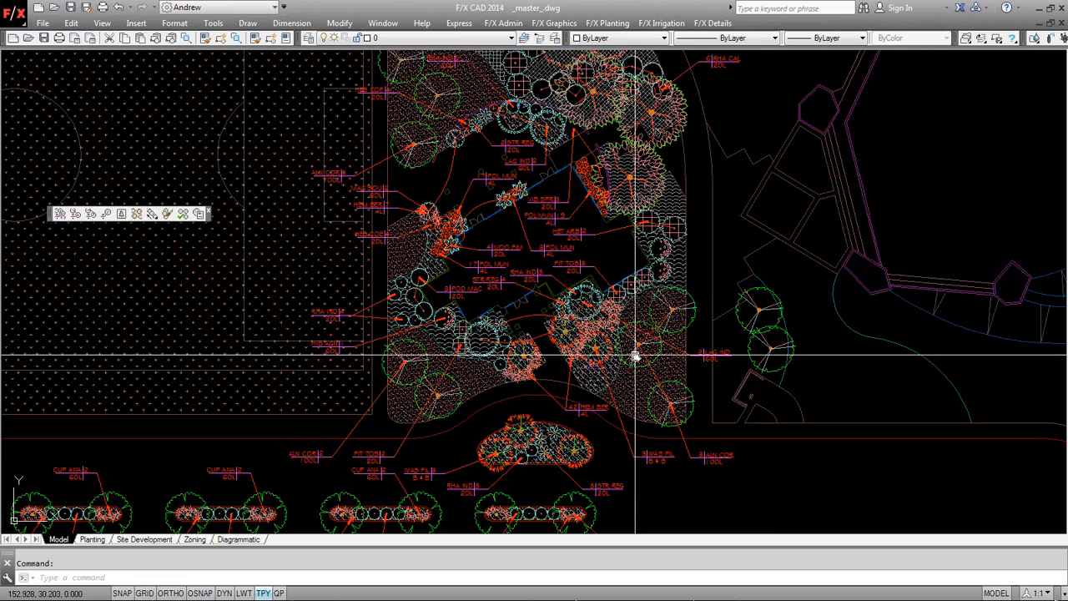
scroll(636, 357, down, 4)
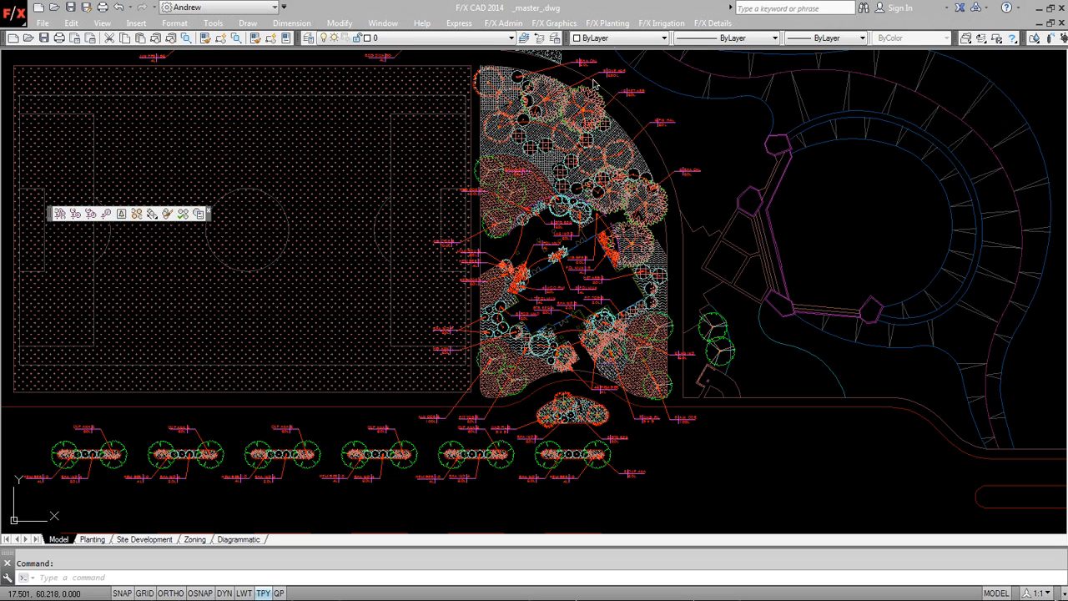
click(609, 23)
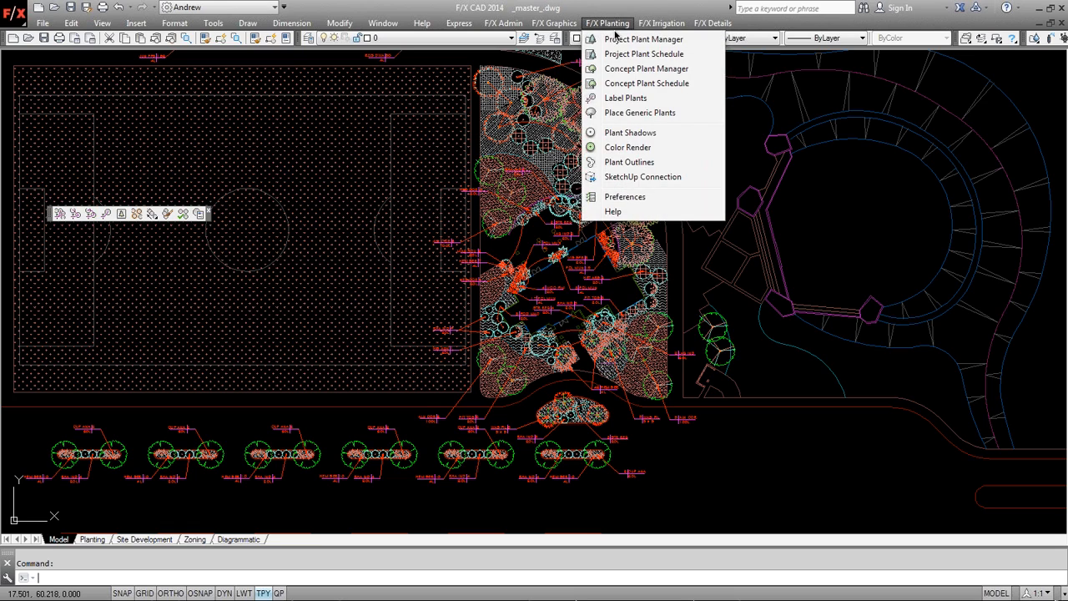
click(619, 179)
drag(546, 218, 532, 161)
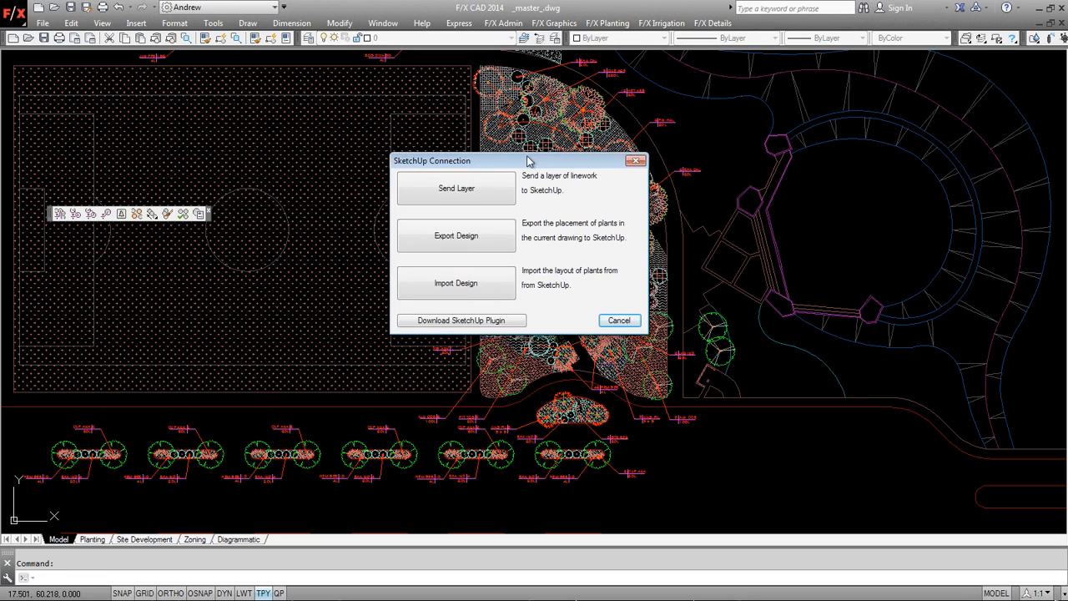
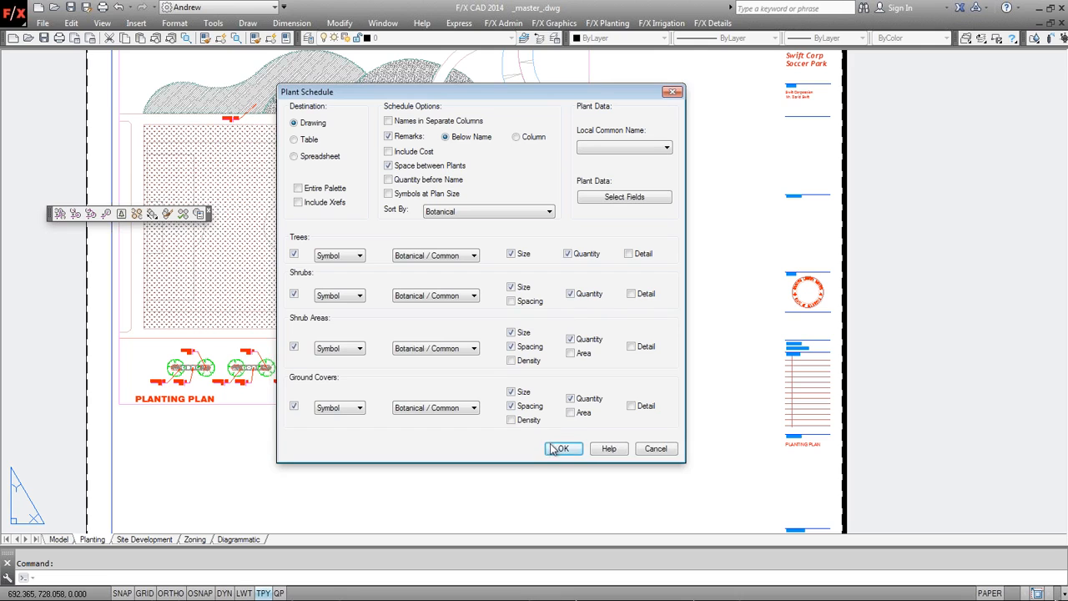
Generate a Plant Schedule in the drawing, sorted by Botanical with remarks below names, and place it between the planting plan and the title block.
click(557, 449)
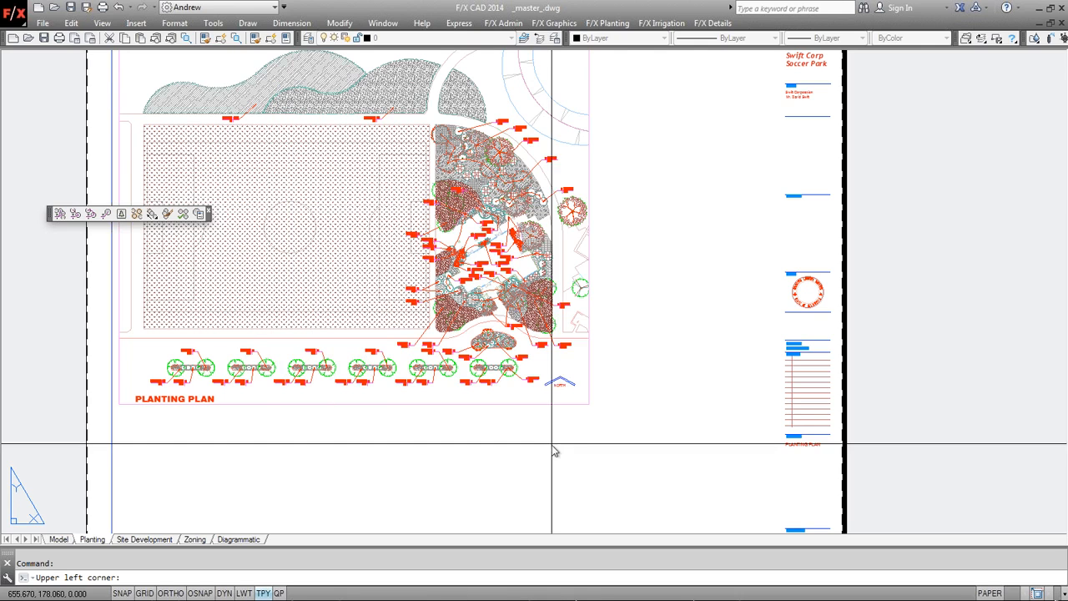
scroll(634, 188, down, 2)
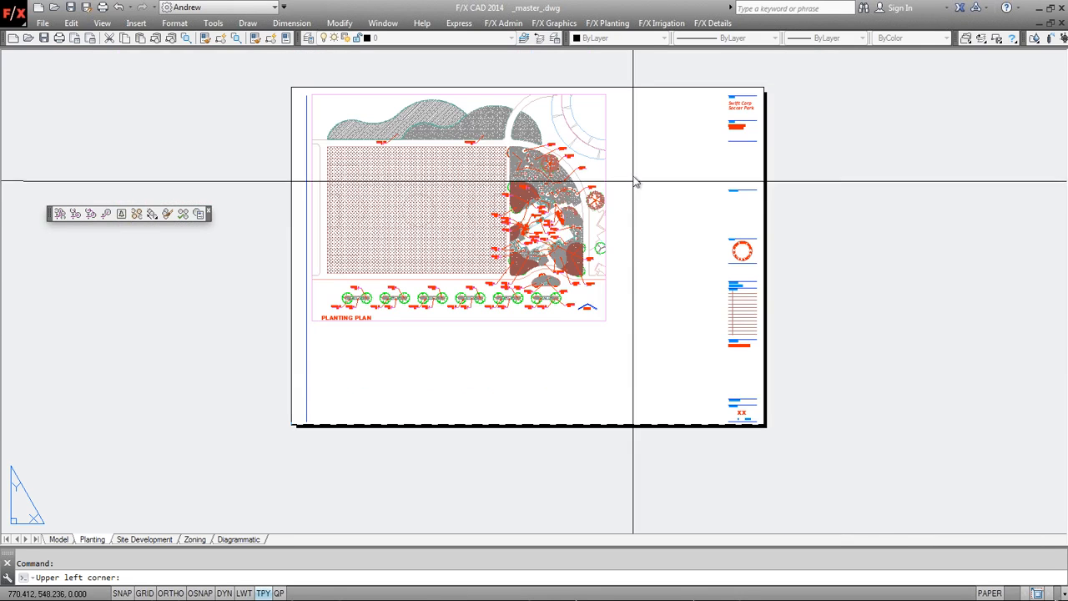
click(612, 110)
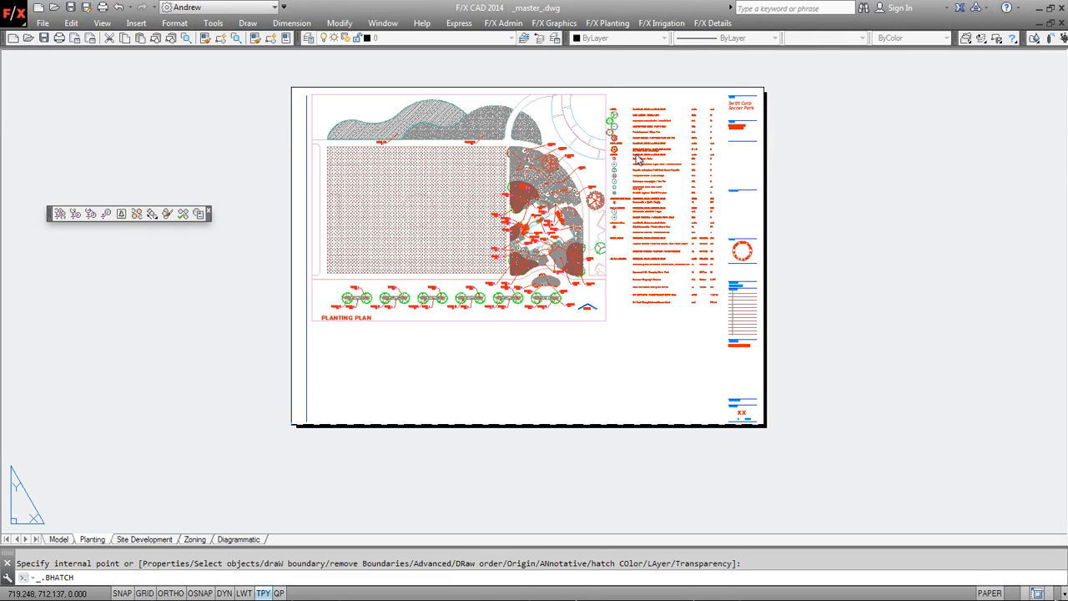
Examine the plant schedule from trees to ground covers, including its container, spacing and quantity columns, and compare it with the whole sheet.
scroll(645, 139, up, 6)
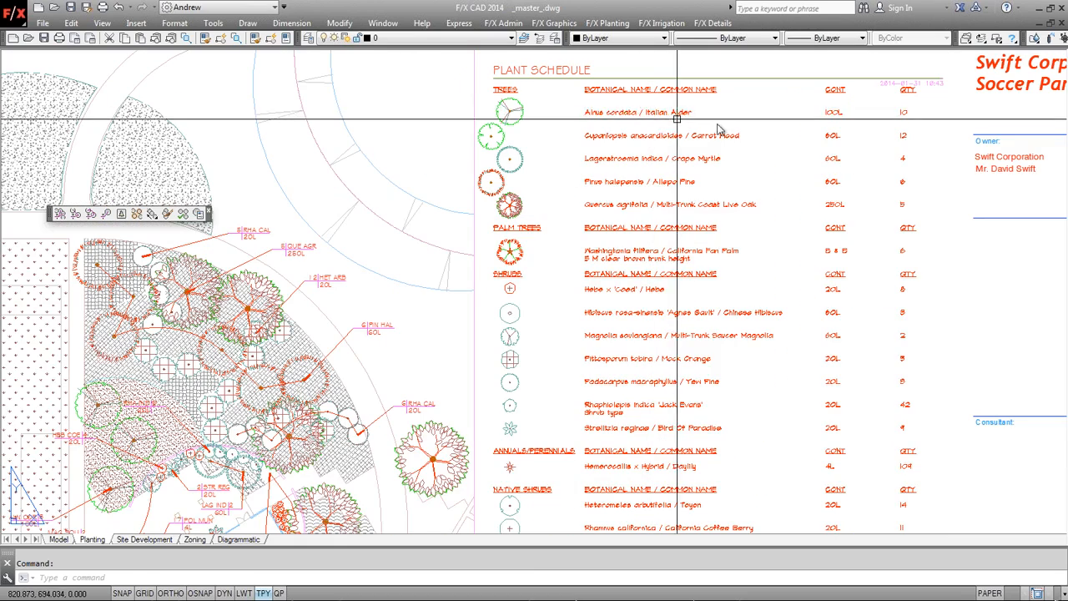
middle_drag(736, 128, 691, 129)
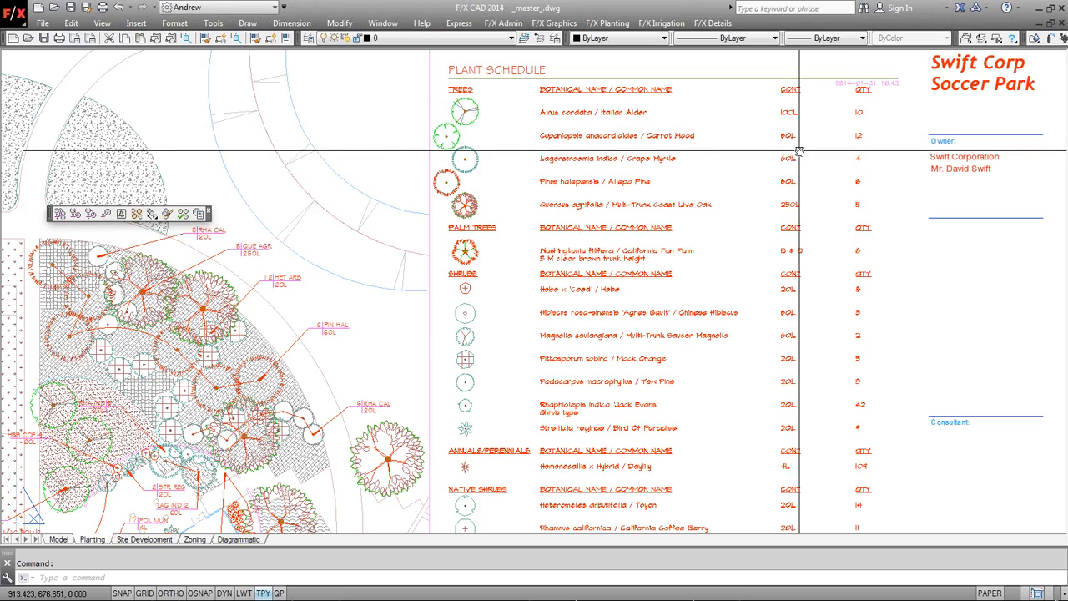
scroll(799, 143, down, 2)
middle_drag(702, 372, 733, 242)
scroll(741, 453, up, 1)
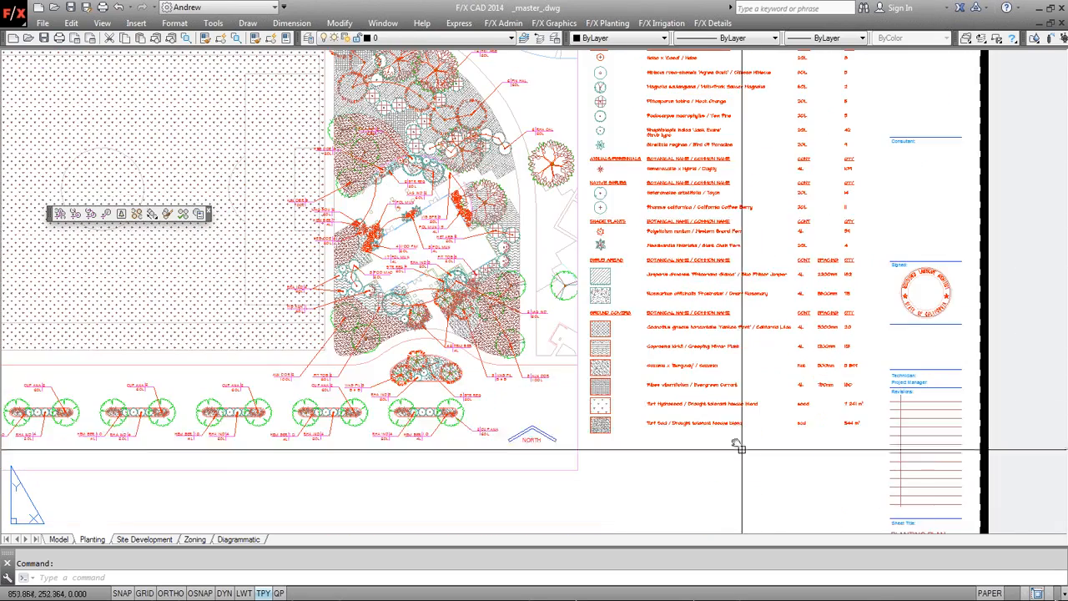
scroll(825, 426, up, 1)
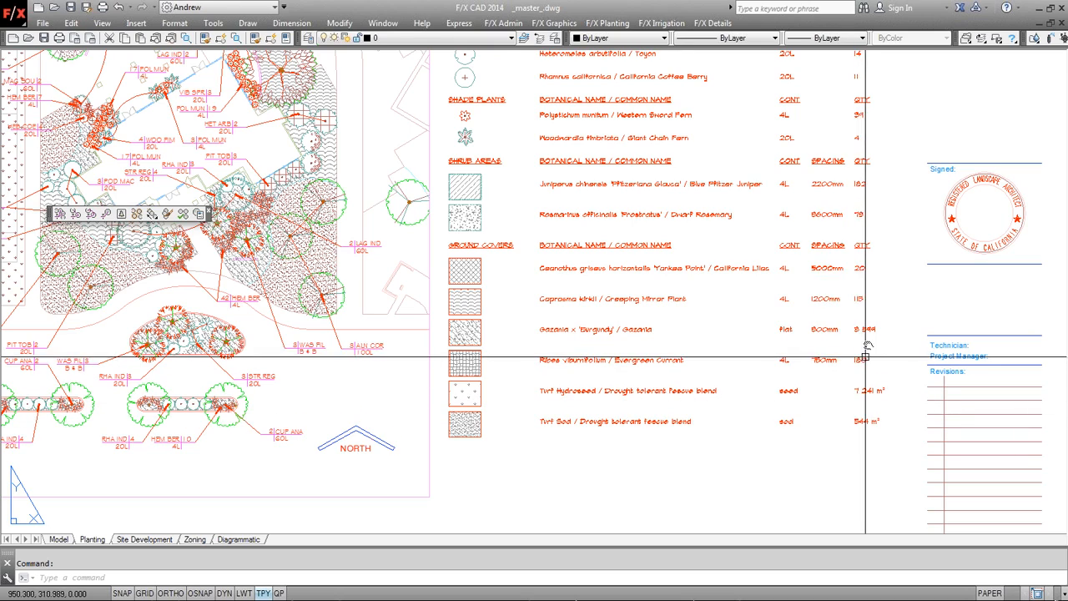
scroll(846, 246, down, 1)
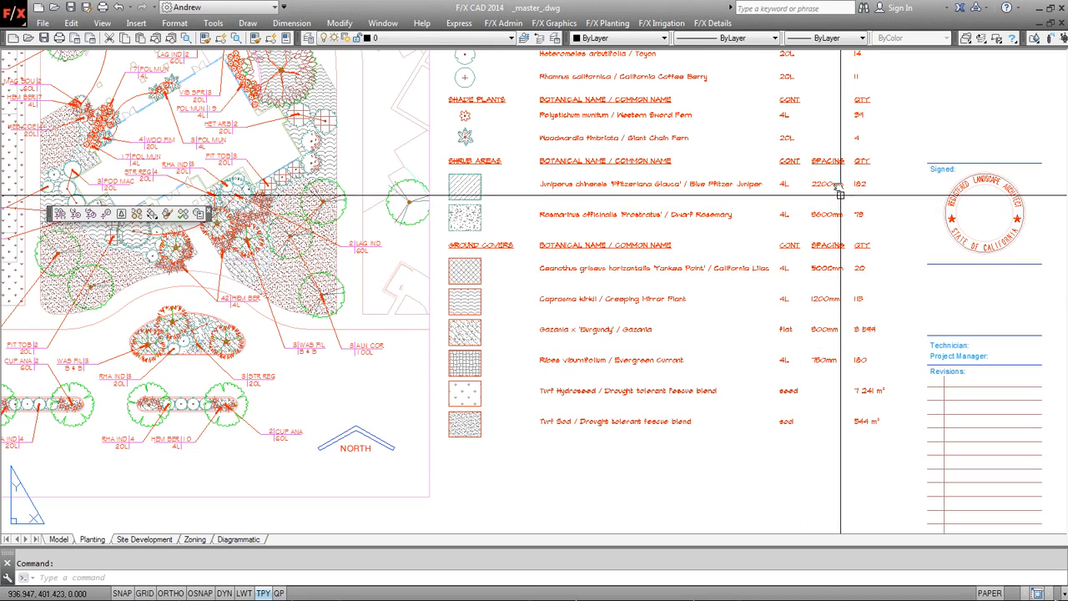
scroll(569, 327, down, 1)
scroll(559, 334, down, 1)
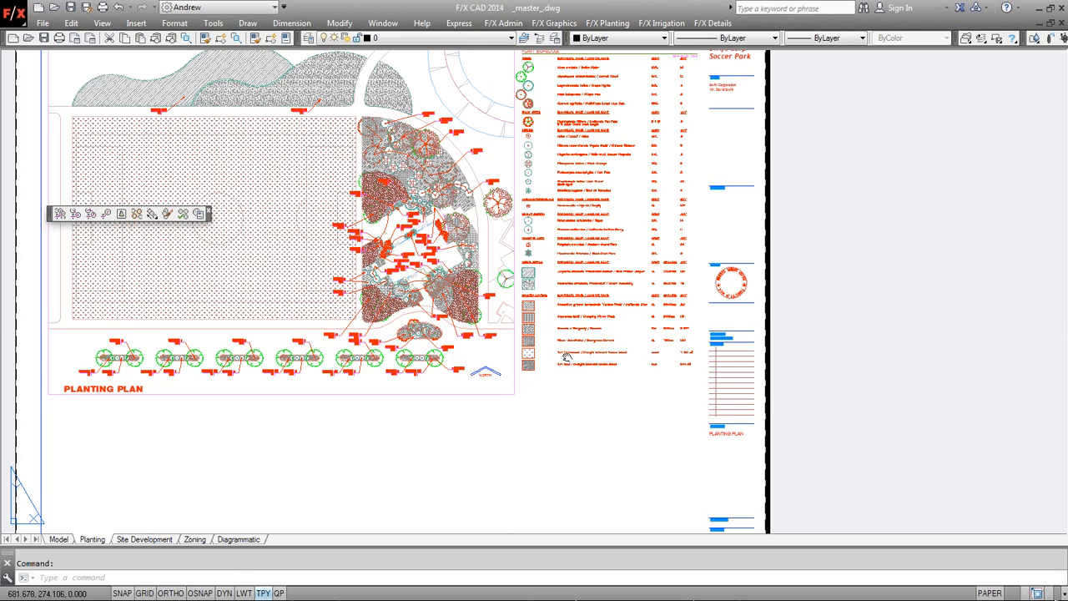
scroll(542, 358, down, 1)
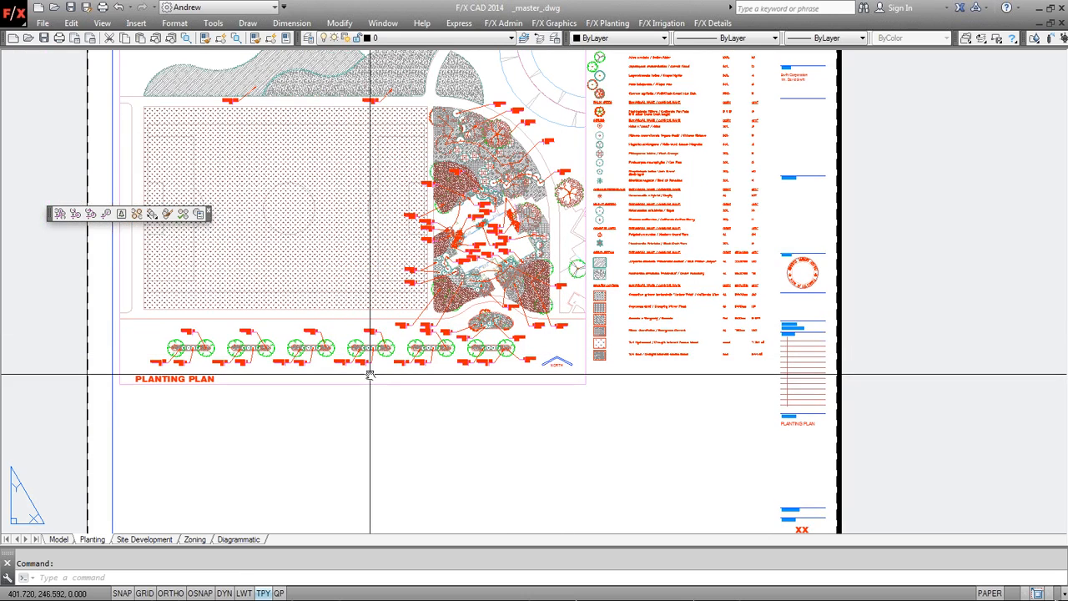
Return to model space, move the labelling toolbar clear of the soccer field, and run Verify Labels to check for unlabeled and double-labeled plants.
click(59, 539)
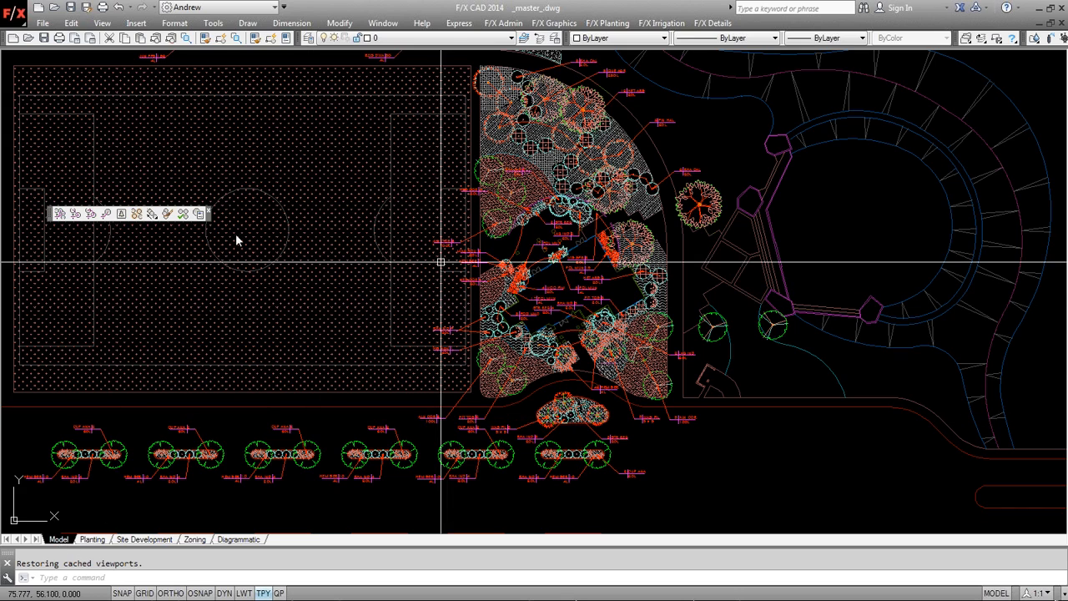
mouse_move(48, 213)
mouse_down()
mouse_move(734, 160)
mouse_move(745, 169)
mouse_up()
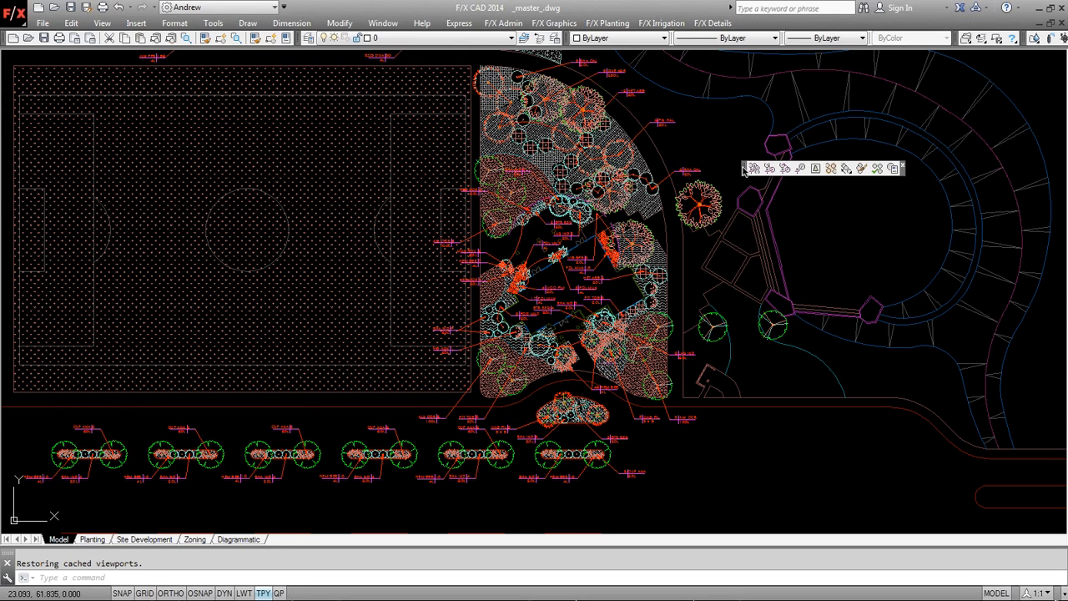
click(876, 170)
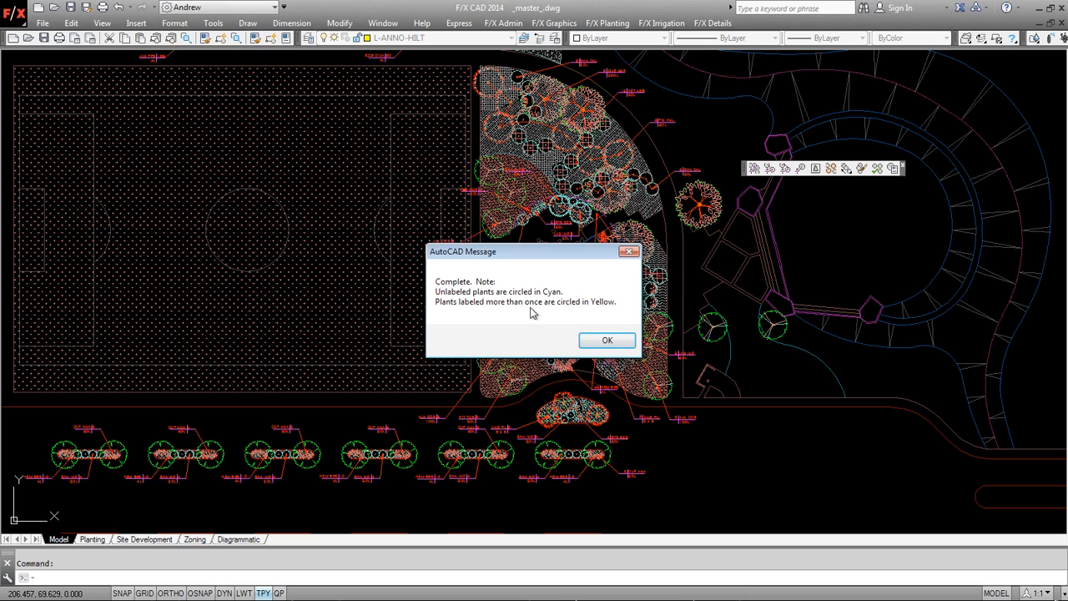
click(604, 342)
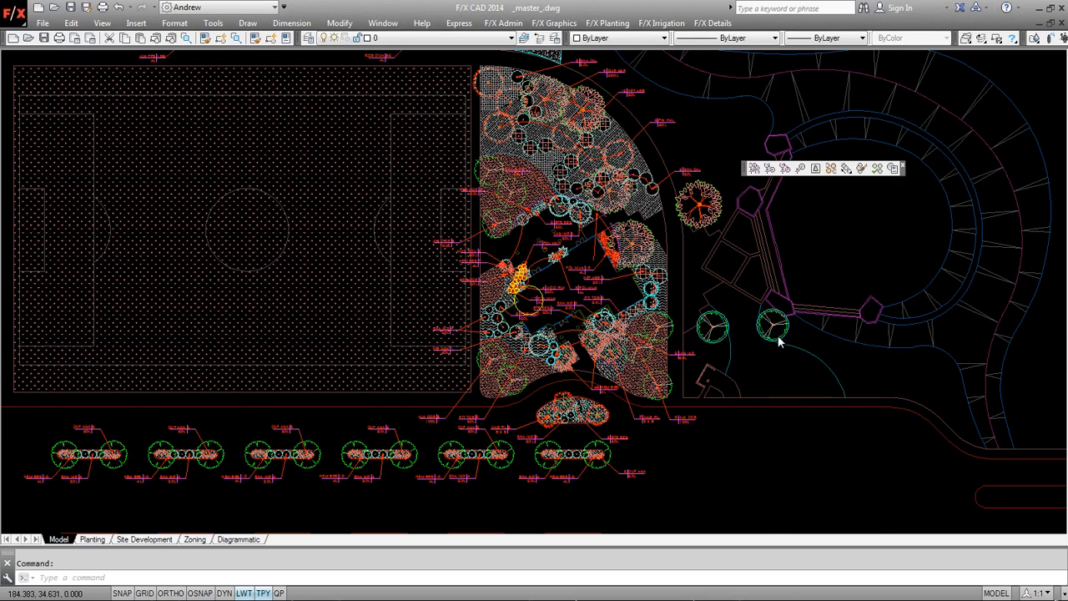
scroll(777, 341, up, 6)
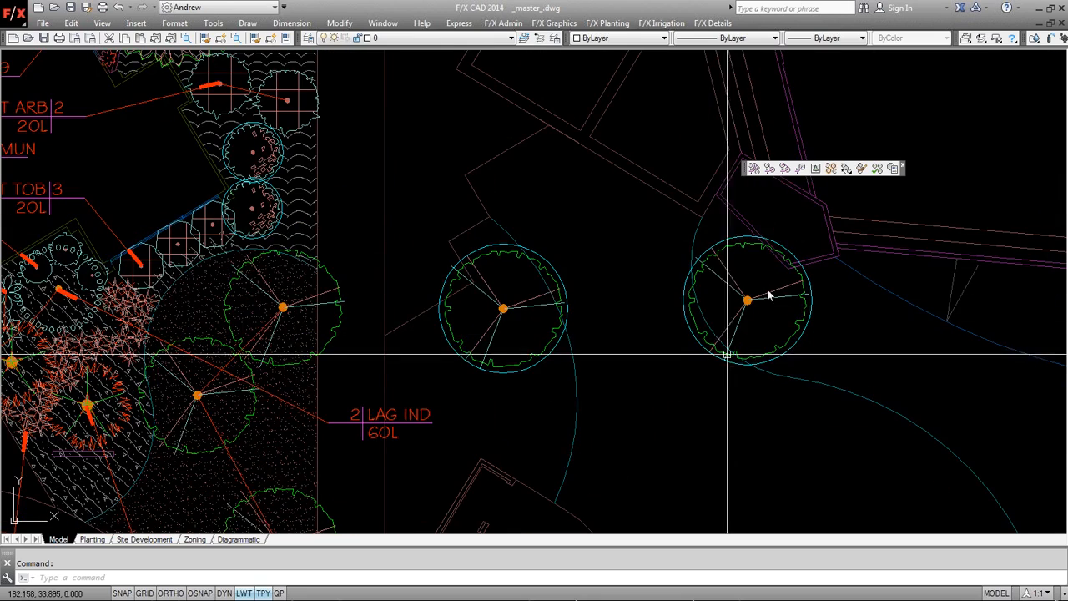
scroll(529, 291, down, 3)
scroll(294, 242, down, 3)
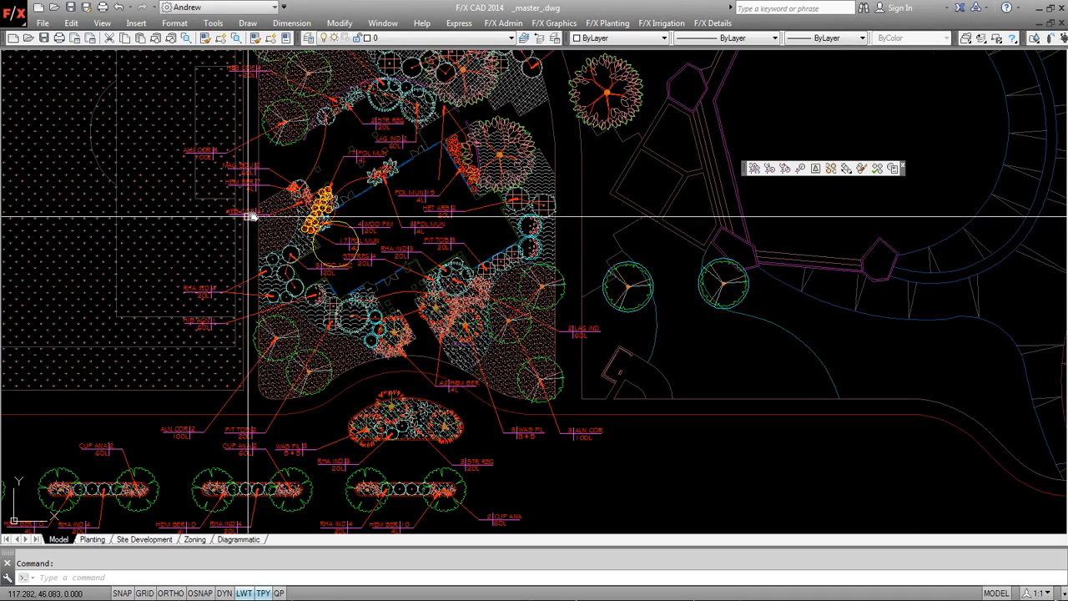
Erase the duplicate 17 POL MUN label below the 4 WOO FIM label, together with its leader.
scroll(294, 200, up, 5)
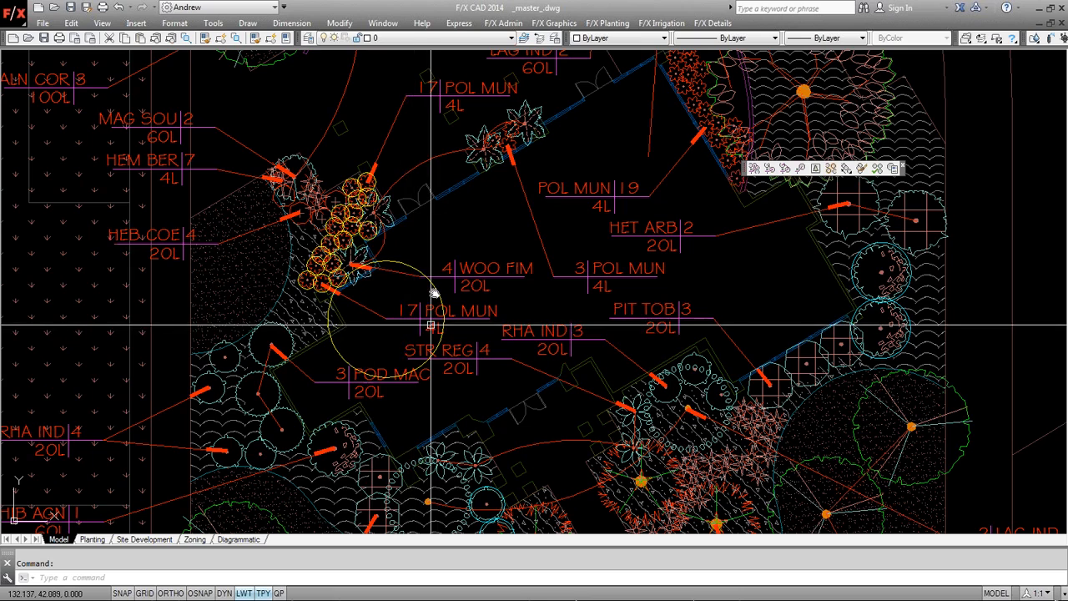
text(e)
key(Return)
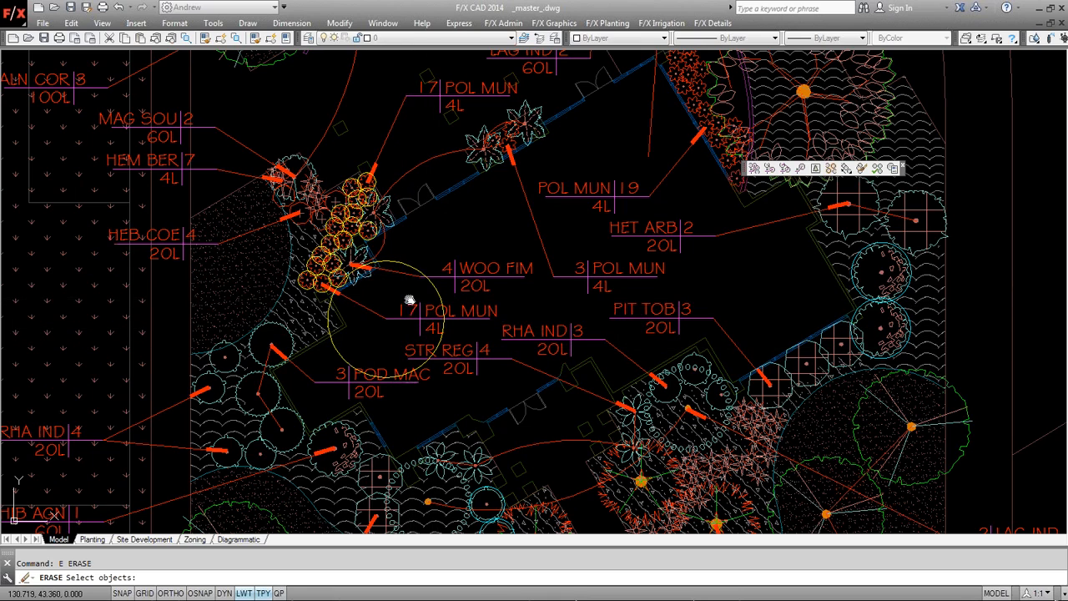
click(409, 300)
click(378, 326)
key(Return)
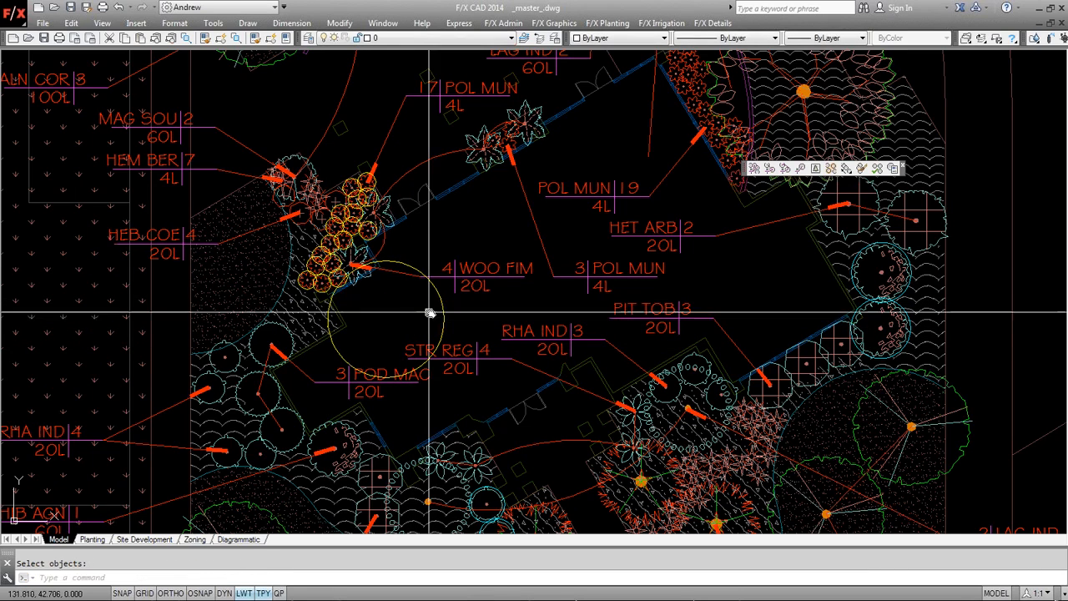
Label the two cyan-circled Hibiscus shrubs at the building's east end as one group, placing the label west of them.
scroll(441, 311, down, 2)
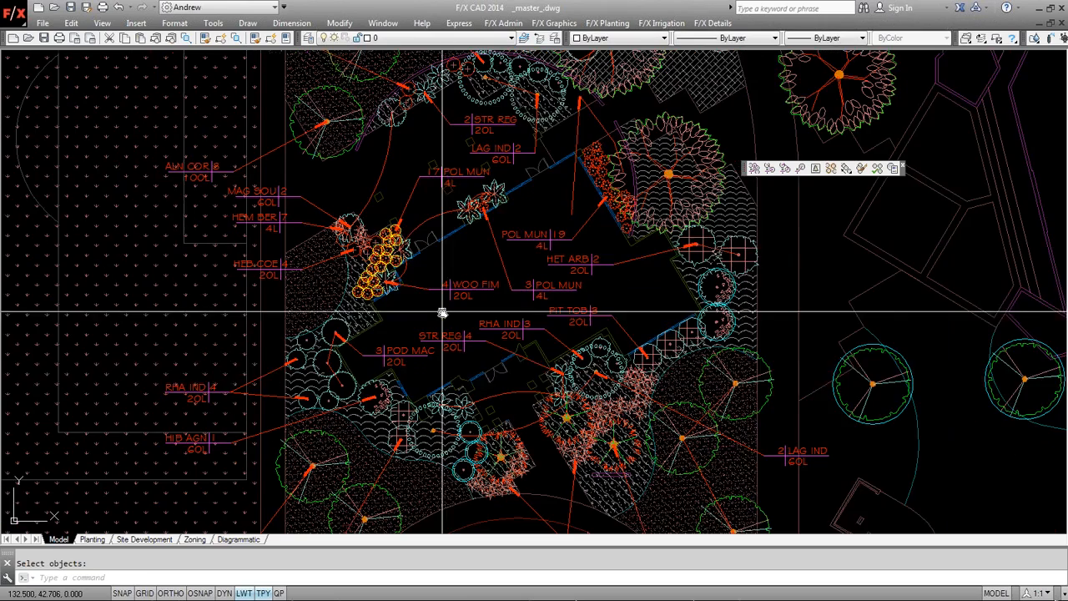
middle_drag(758, 375, 615, 365)
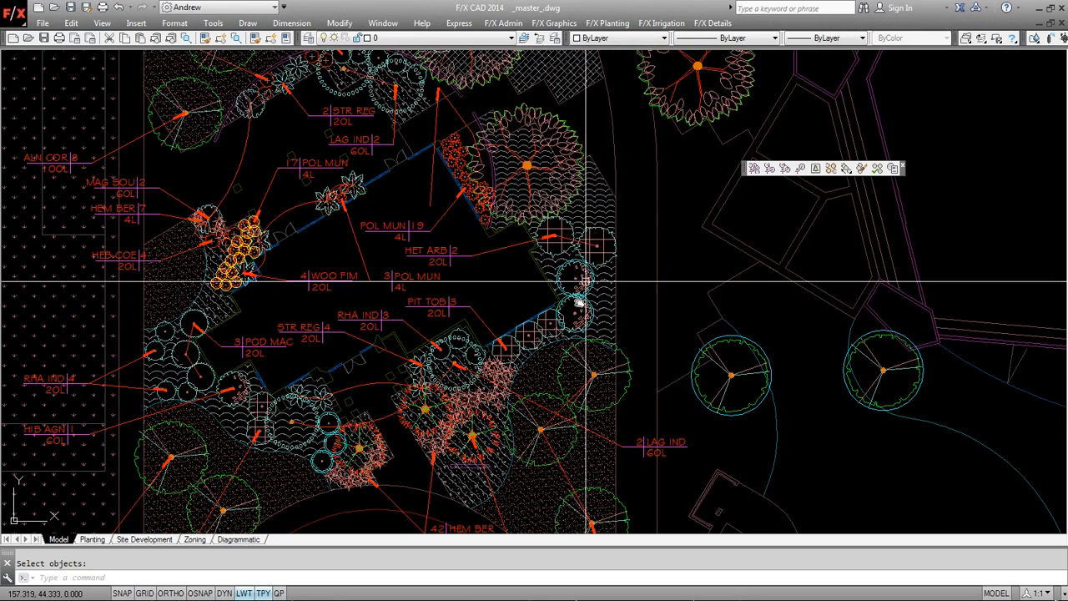
click(770, 170)
click(580, 279)
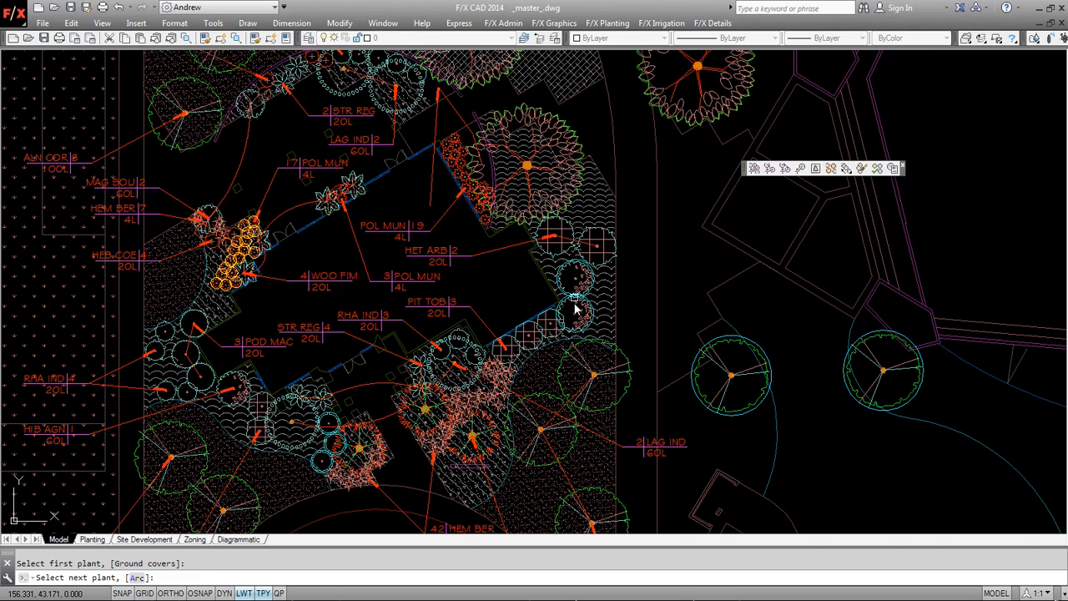
click(572, 312)
click(519, 283)
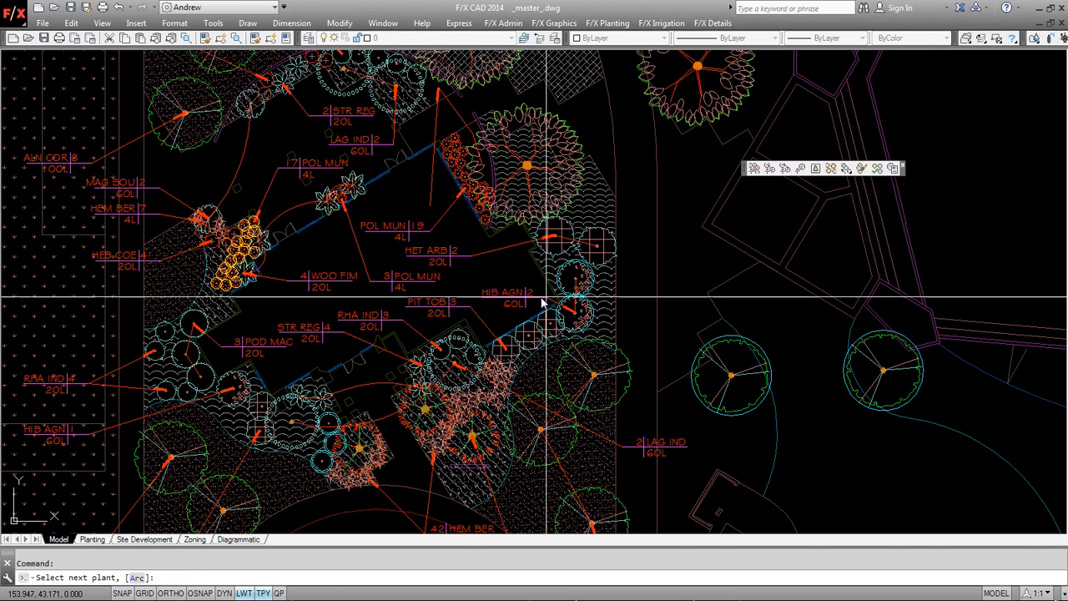
click(484, 282)
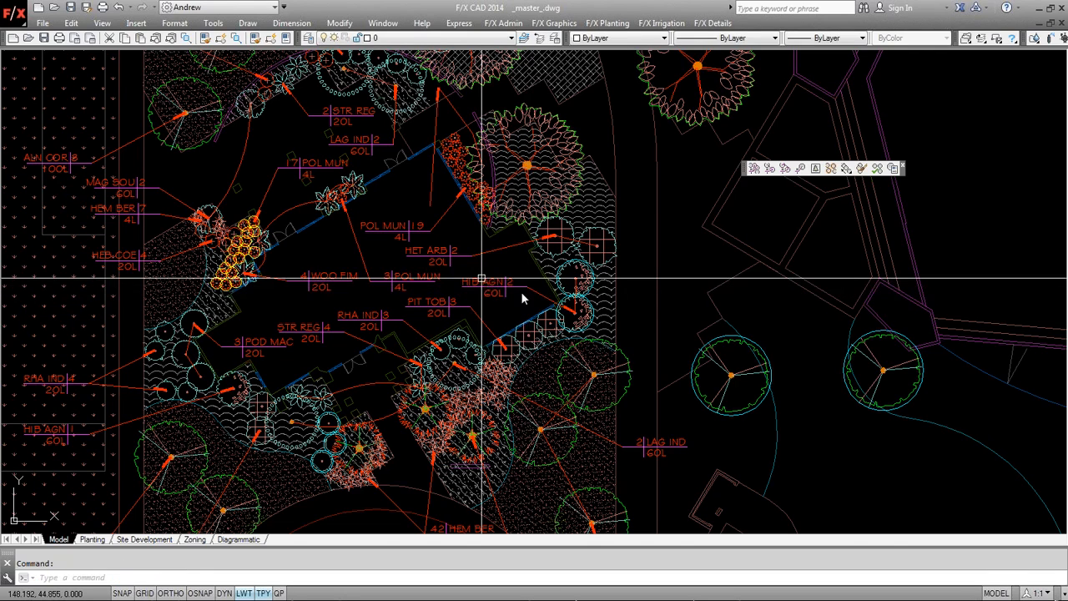
Label the two cyan-circled Alnus cordata trees east of the planting area as an arc-connected group, placing the label northeast of the eastern tree.
middle_drag(776, 393, 629, 362)
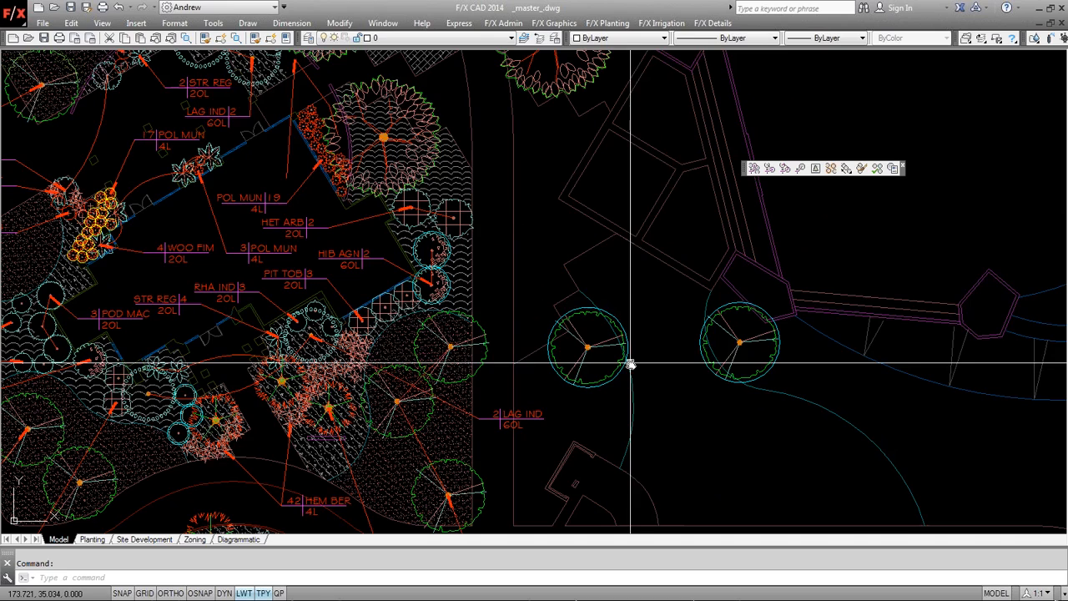
click(785, 168)
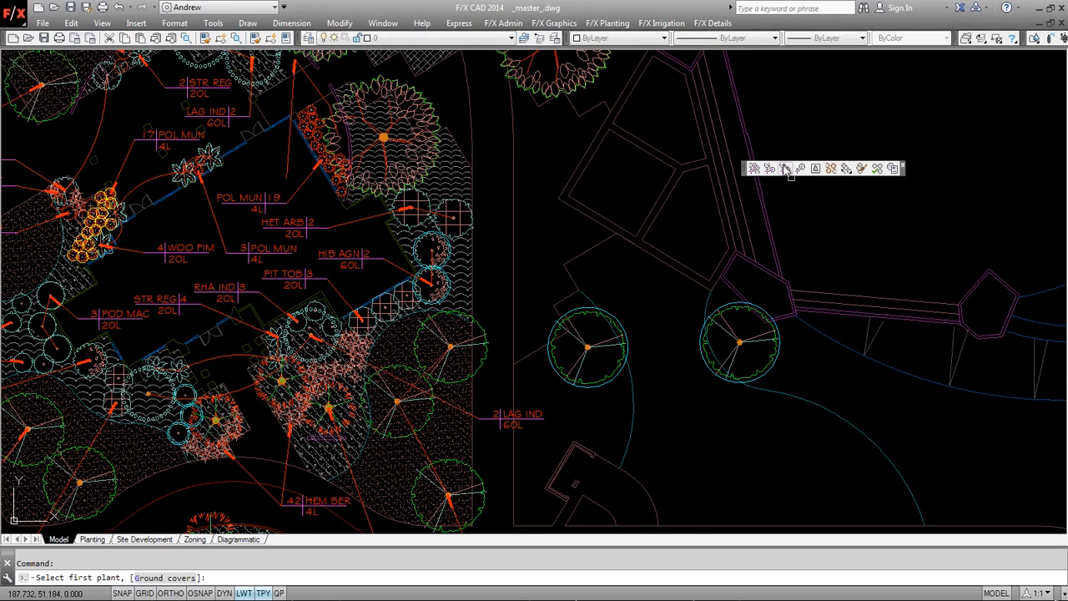
click(584, 358)
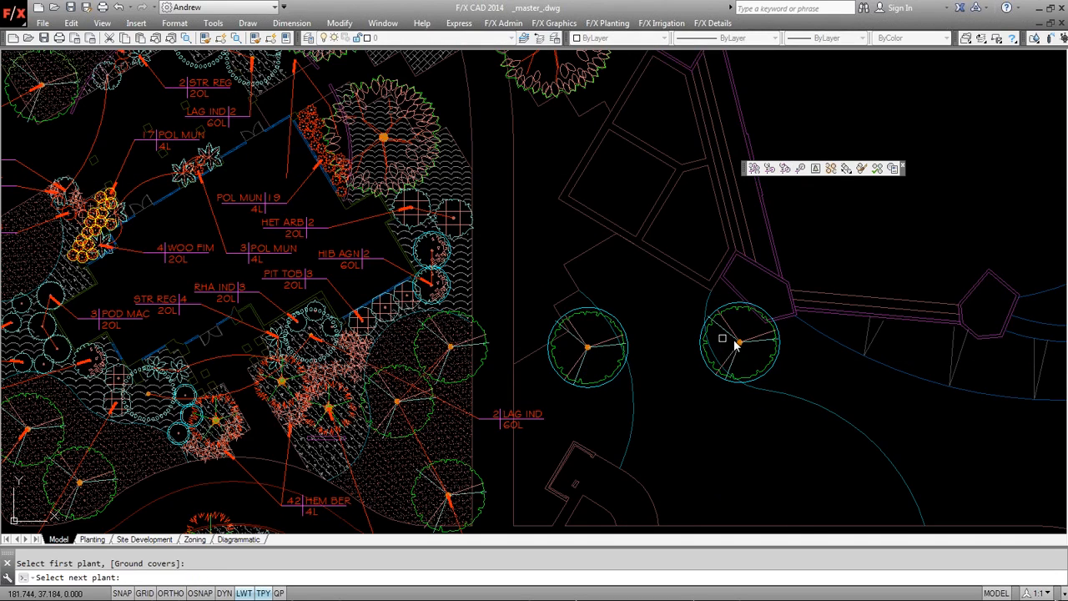
click(736, 343)
click(664, 324)
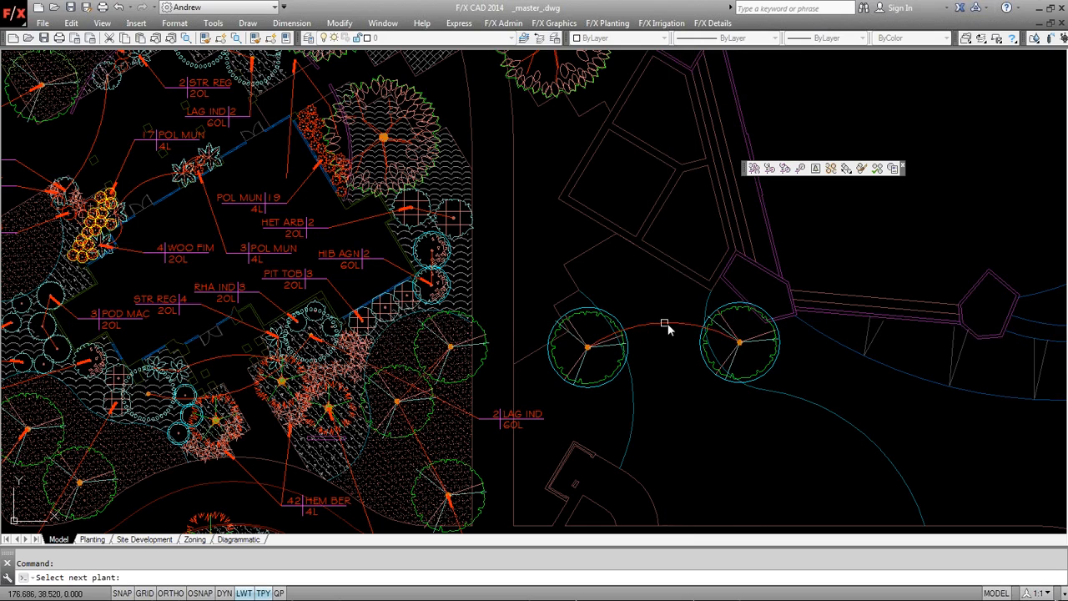
key(Return)
click(842, 250)
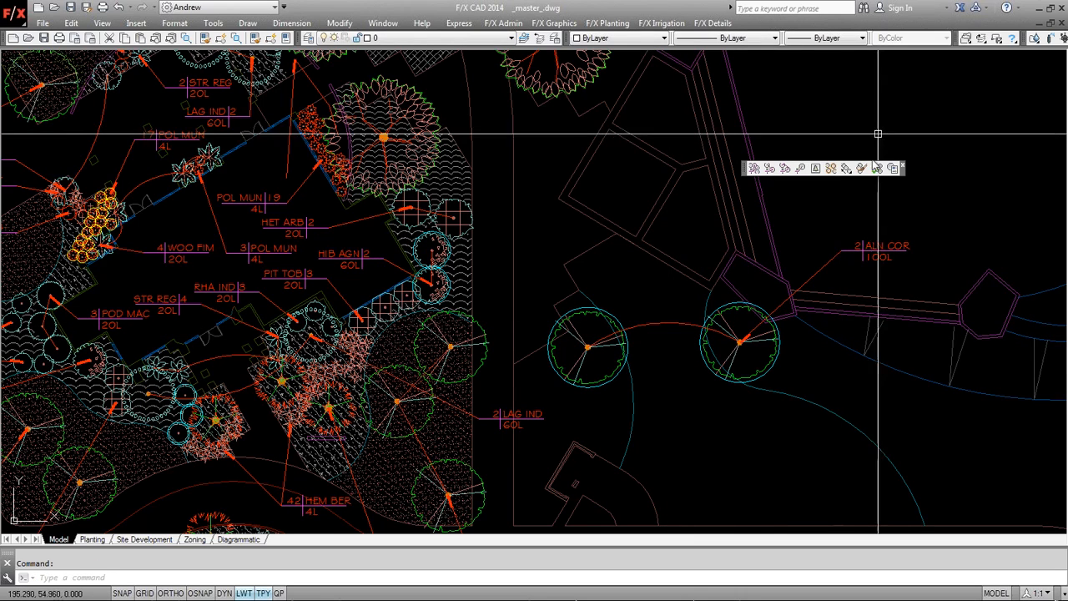
Run Verify Labels again on the planting plan and close its completion note to clear the highlight circles.
click(878, 169)
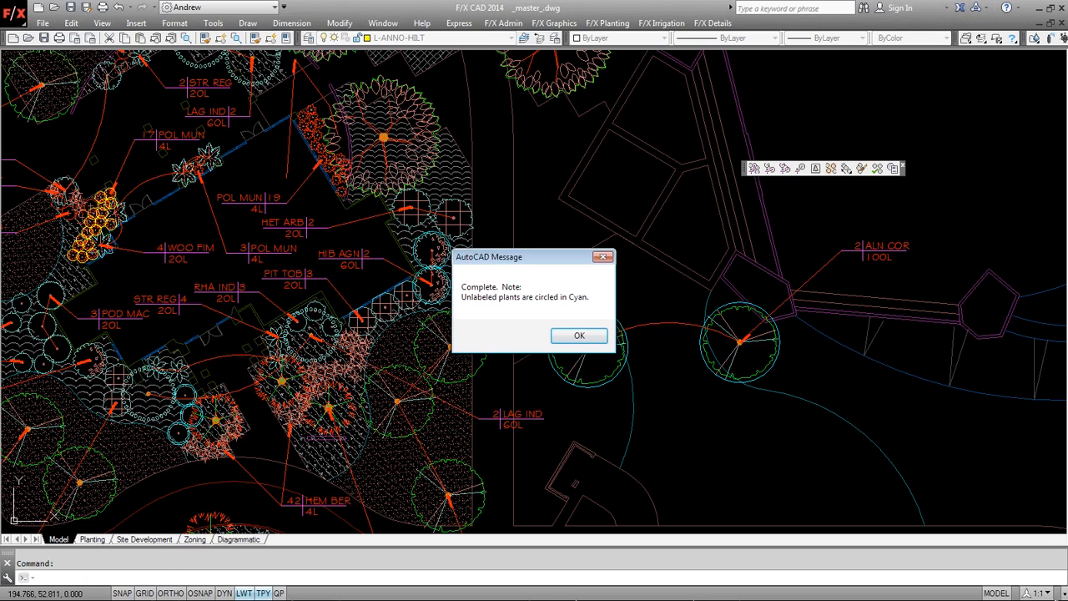
click(567, 334)
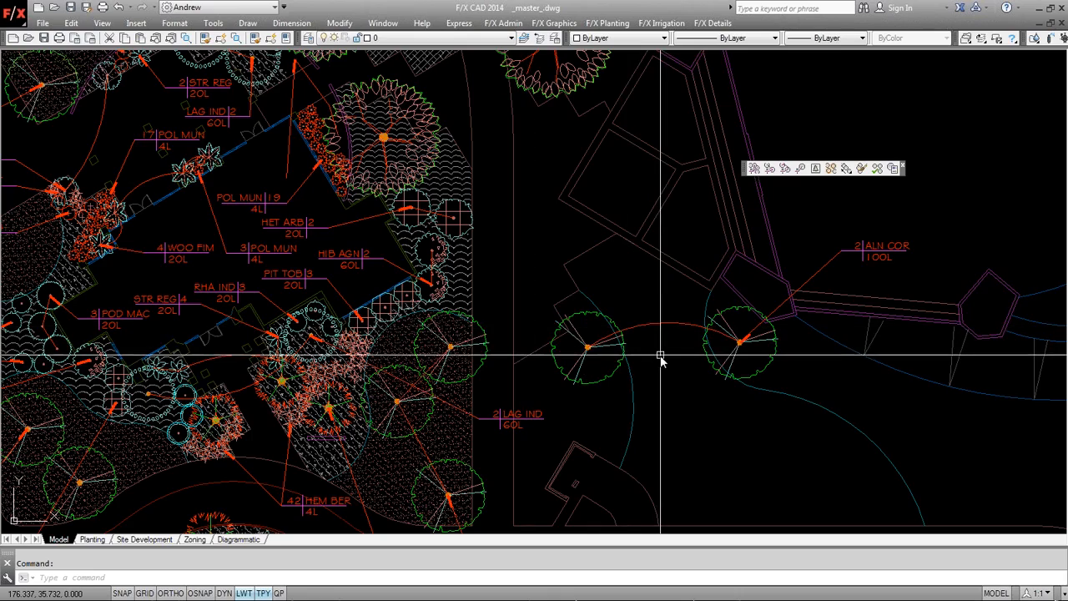
scroll(660, 356, down, 5)
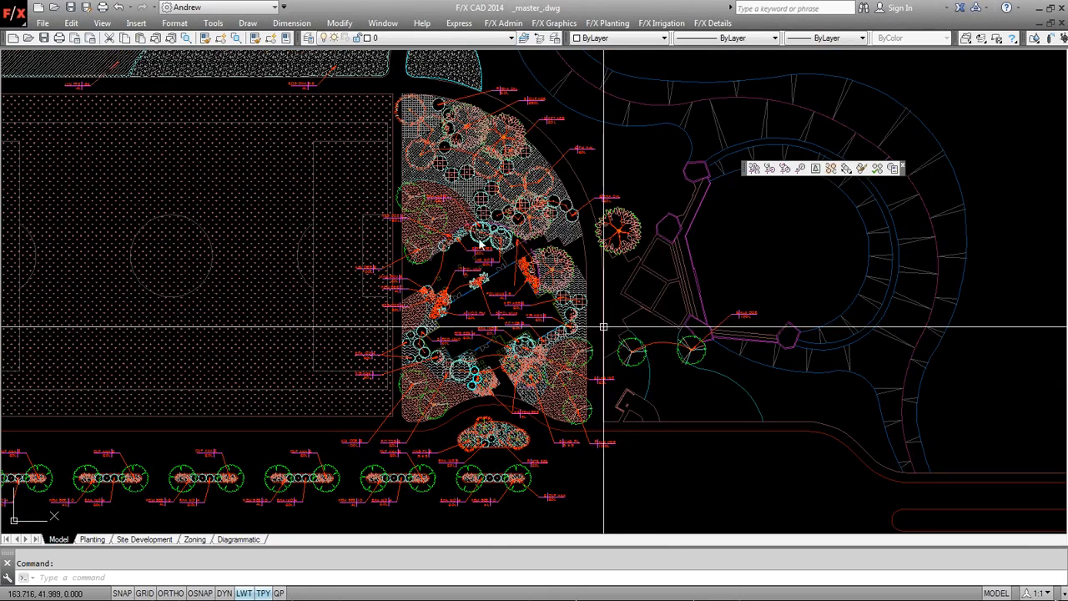
mouse_move(99, 542)
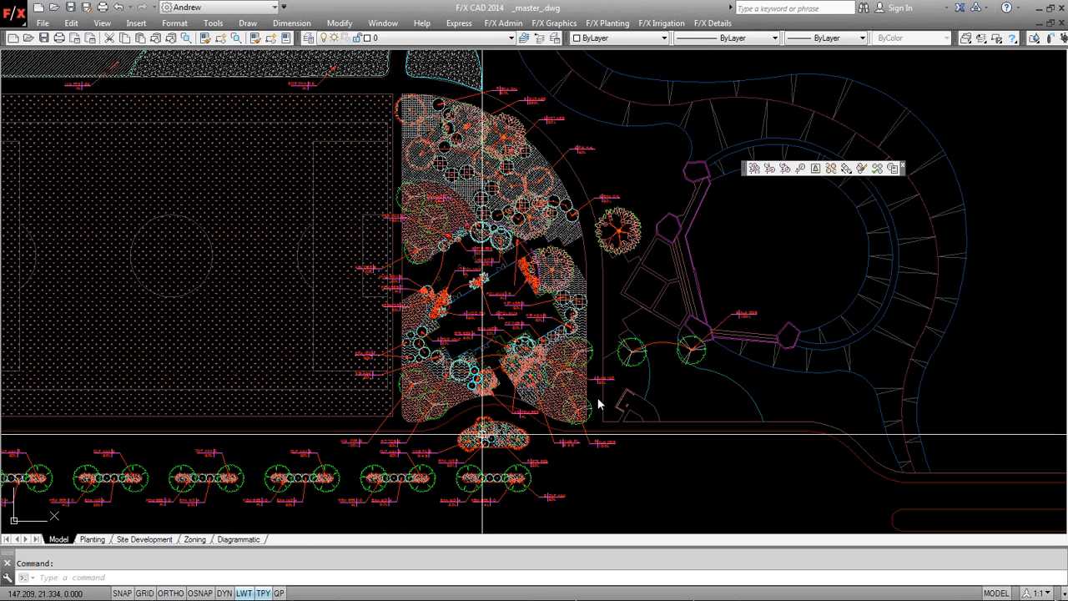
scroll(634, 376, up, 4)
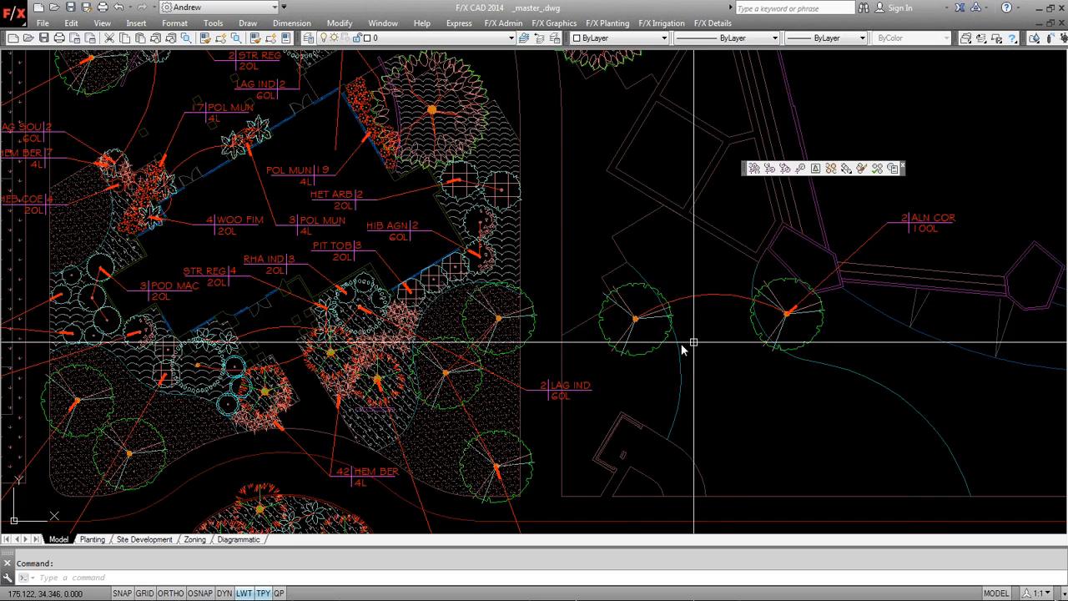
mouse_move(640, 355)
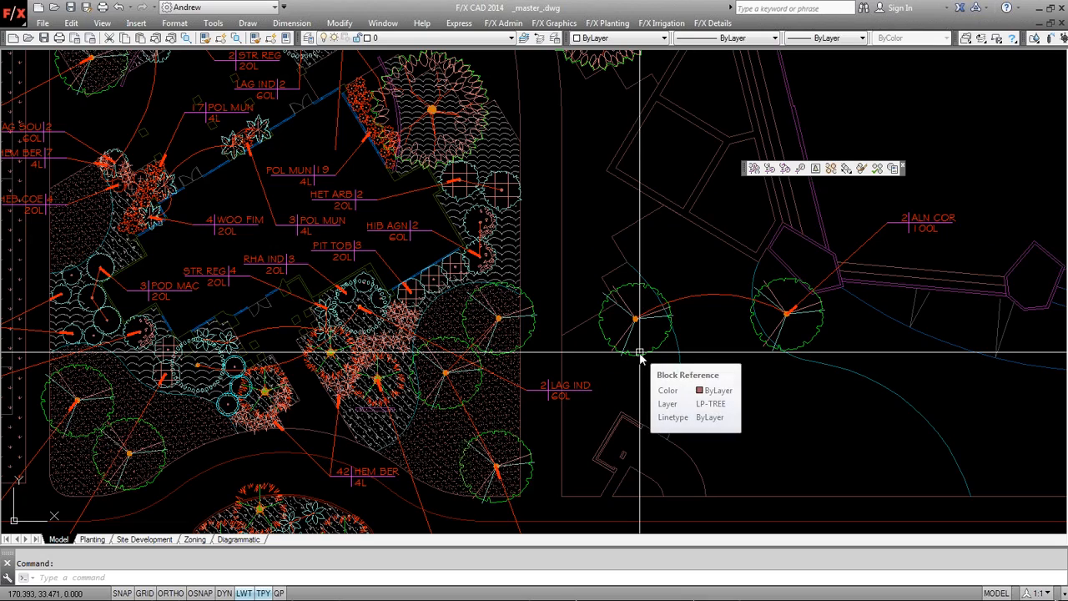
Copy the Quercus agrifolia tree east of the planting area twice, placing one copy to its northeast and one directly north of it.
scroll(640, 355, down, 2)
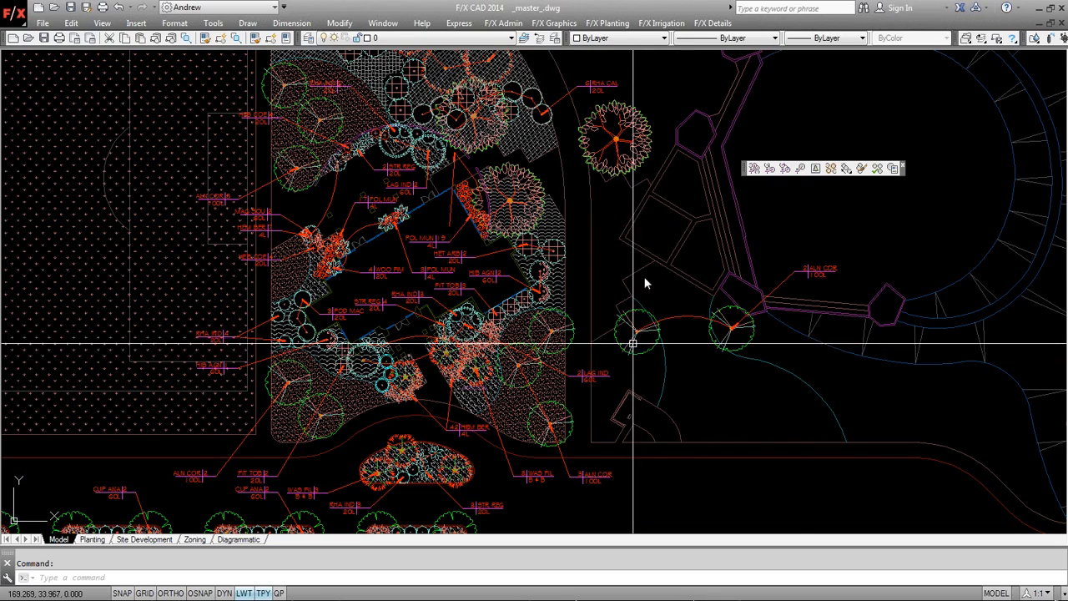
middle_drag(629, 145, 612, 282)
click(613, 282)
text(co)
key(Return)
click(601, 274)
click(671, 205)
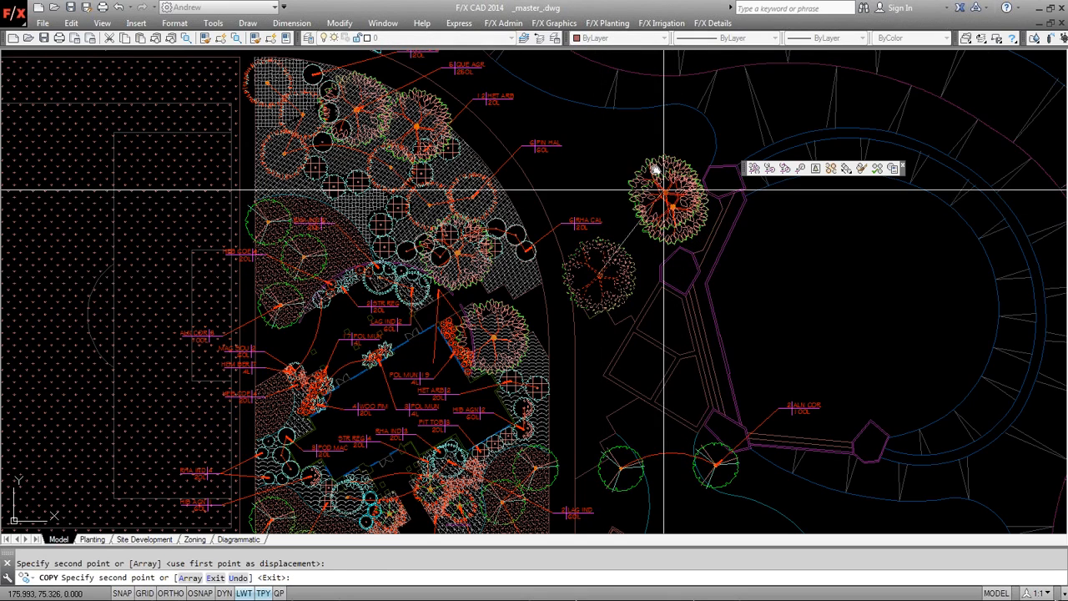
click(605, 133)
key(Return)
Label the three Quercus agrifolia trees as one group, placing the label southeast of the southern tree, and save the drawing.
click(769, 169)
click(601, 133)
click(671, 205)
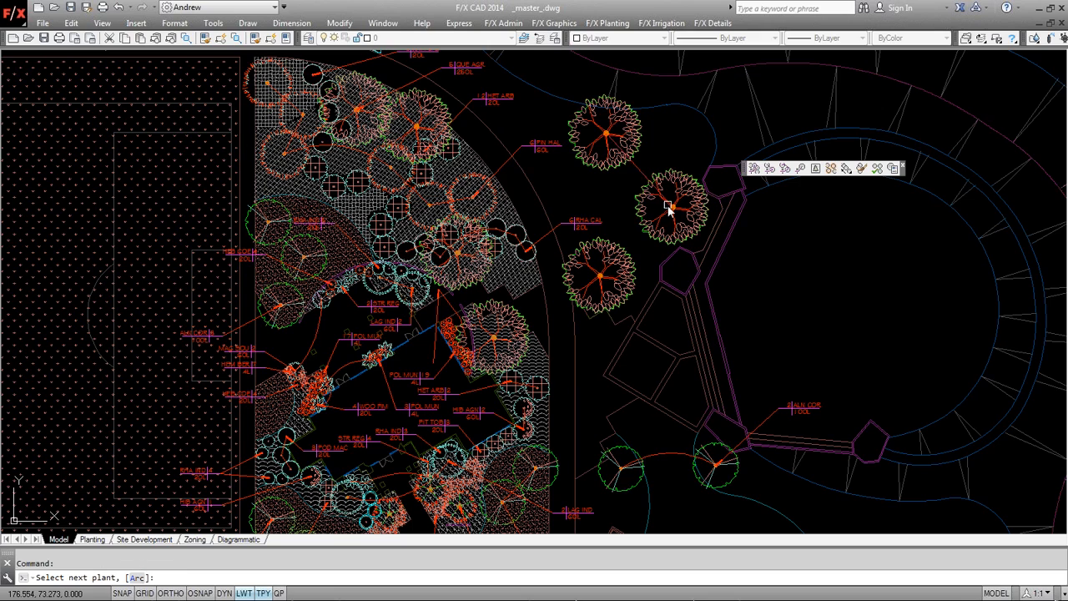
click(602, 290)
key(Return)
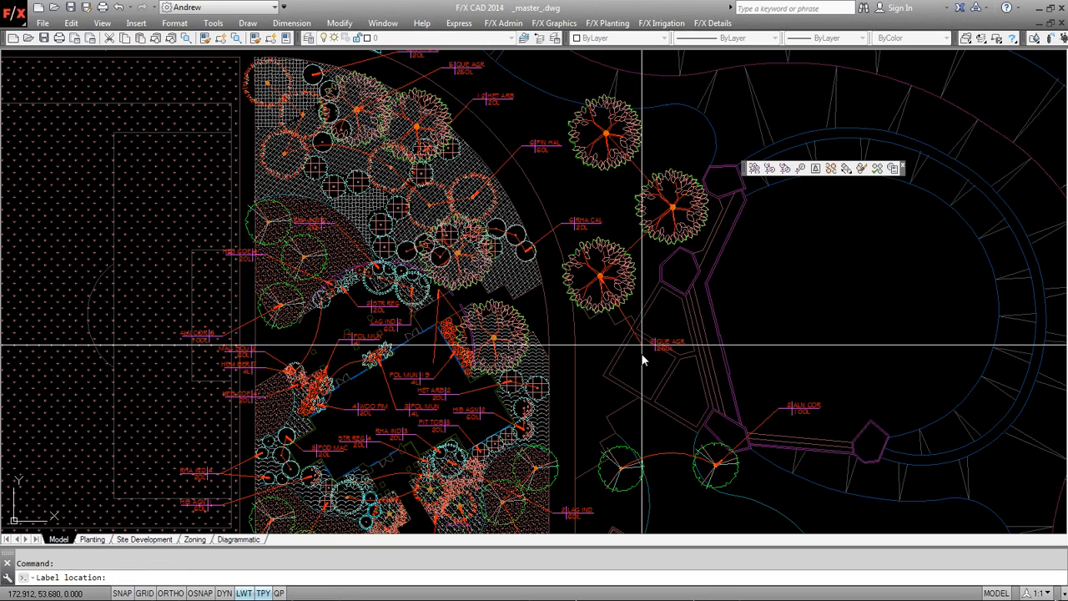
click(641, 354)
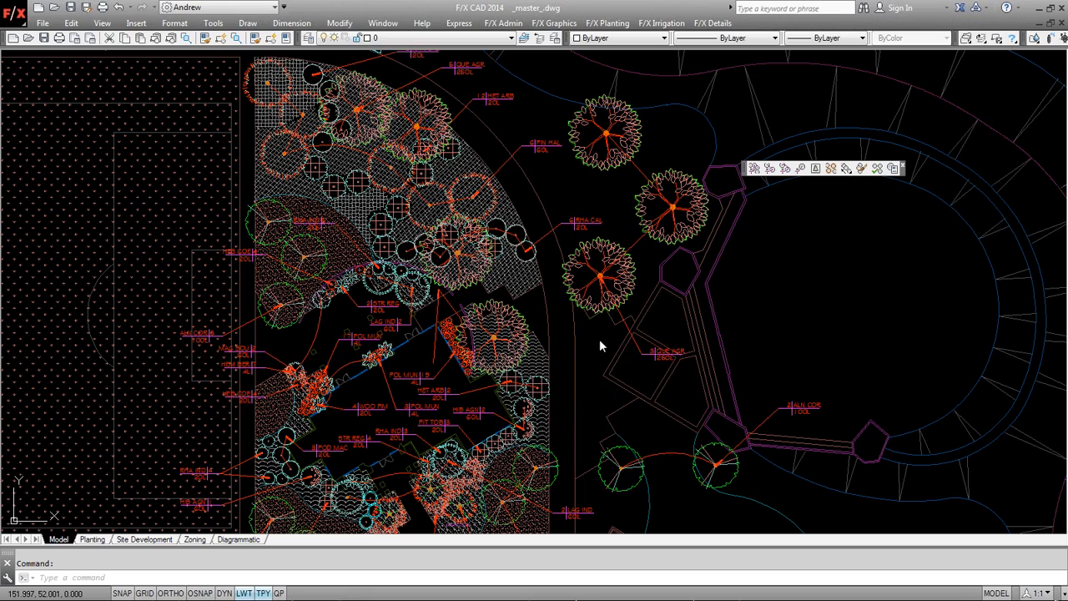
key(ctrl+s)
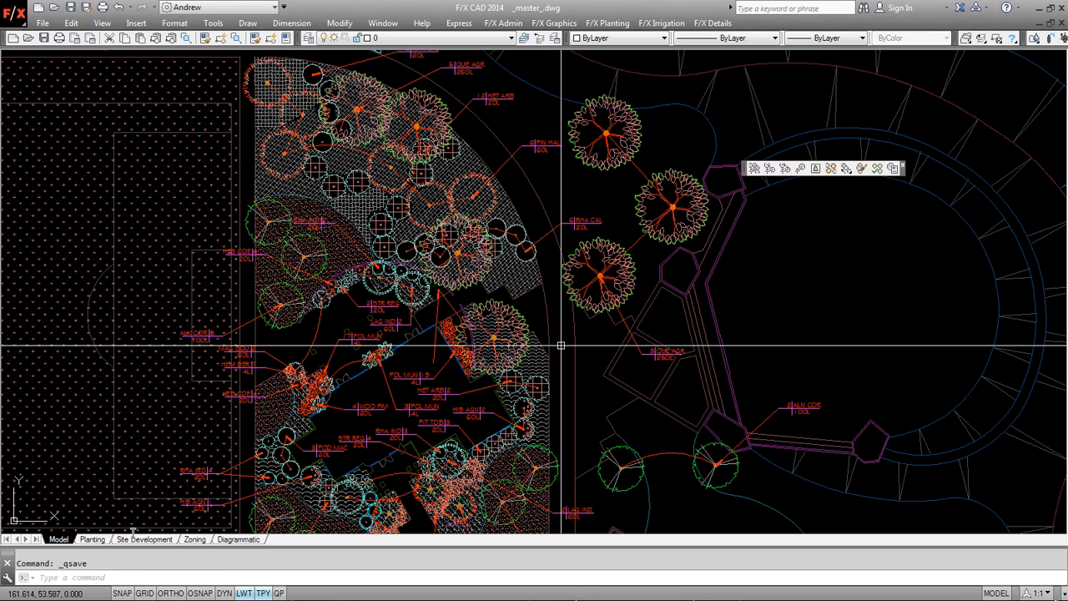
Switch to the Planting layout and regenerate the existing project plant schedule to include the added oaks.
click(92, 539)
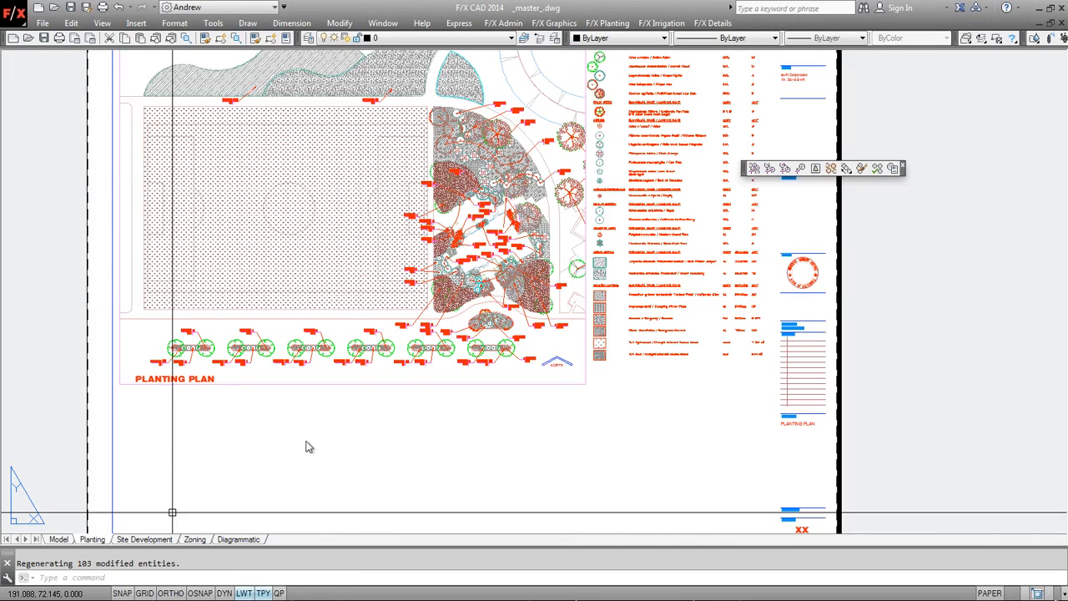
middle_drag(660, 181, 551, 280)
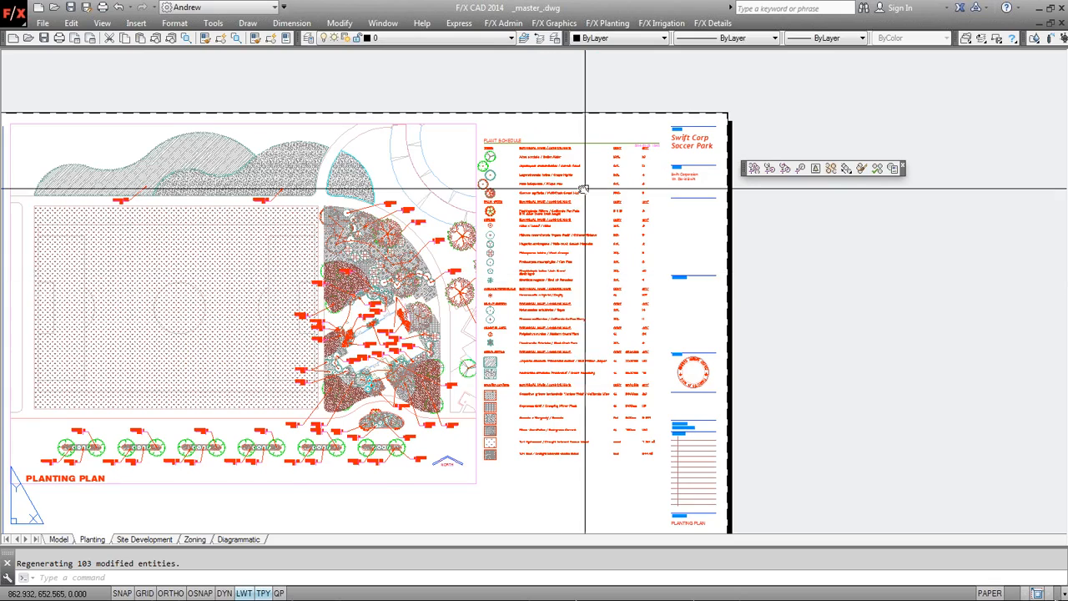
scroll(565, 191, up, 4)
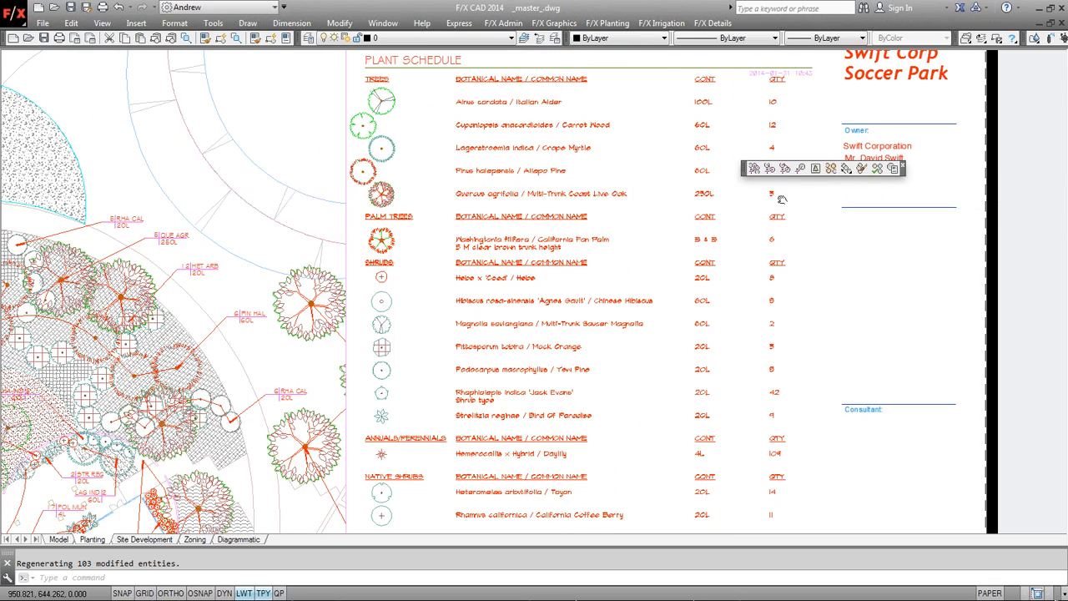
scroll(781, 198, up, 3)
scroll(761, 195, down, 3)
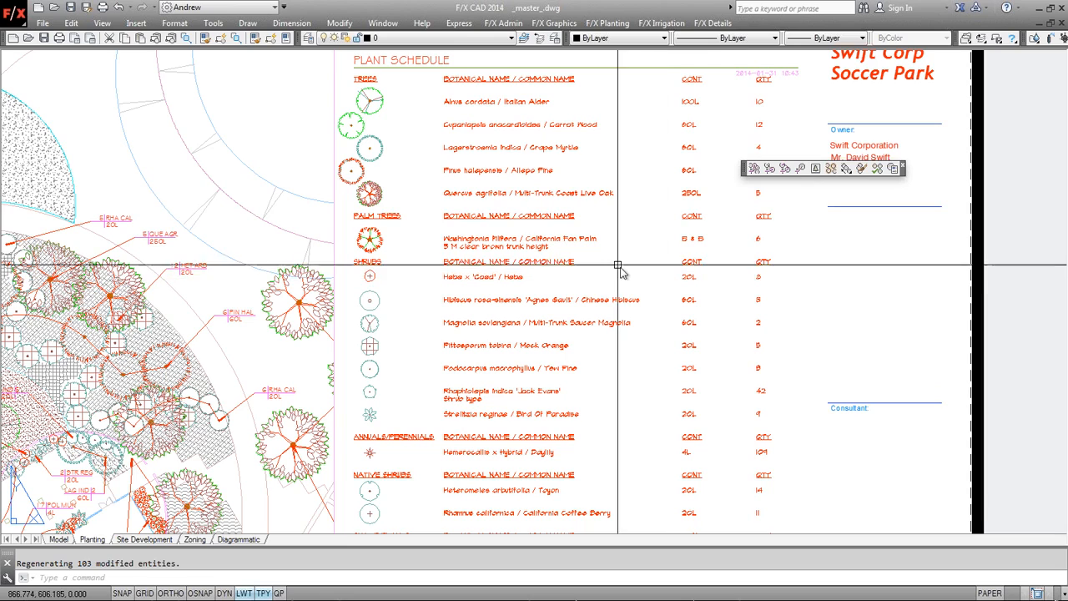
click(609, 25)
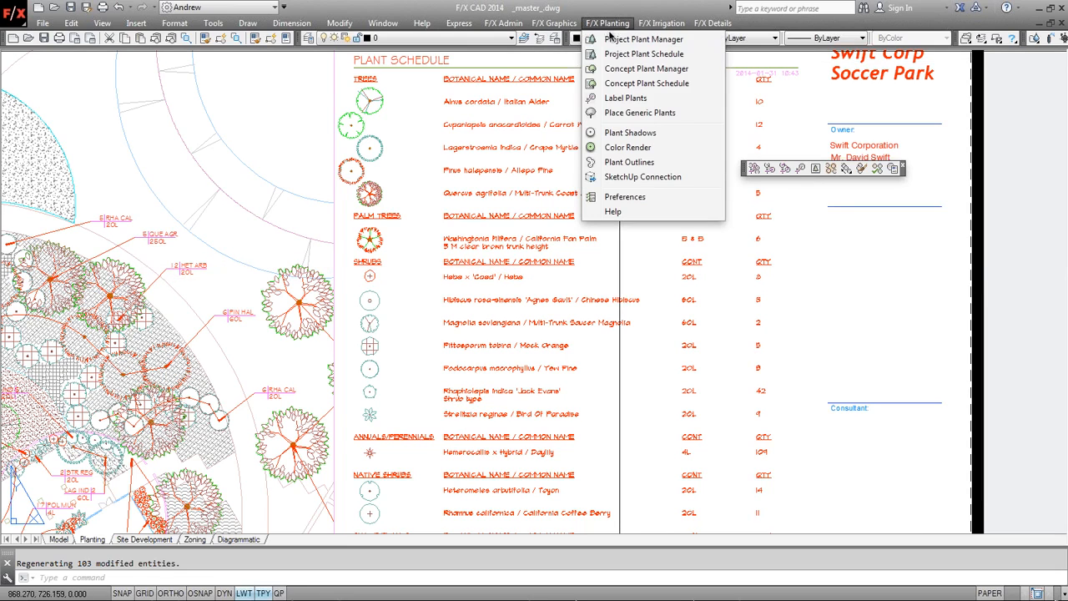
click(634, 54)
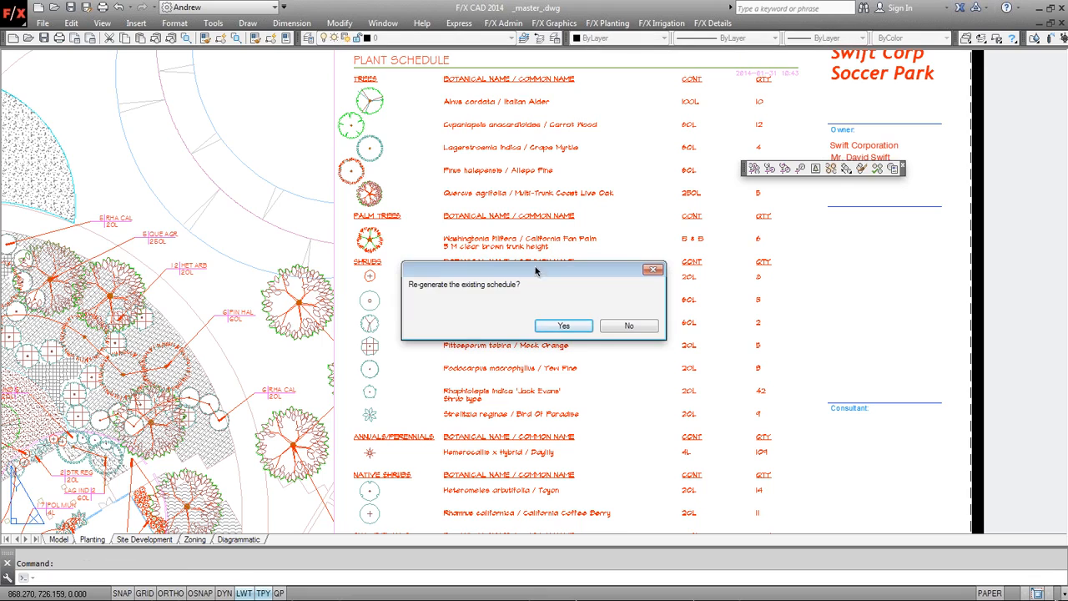
click(566, 326)
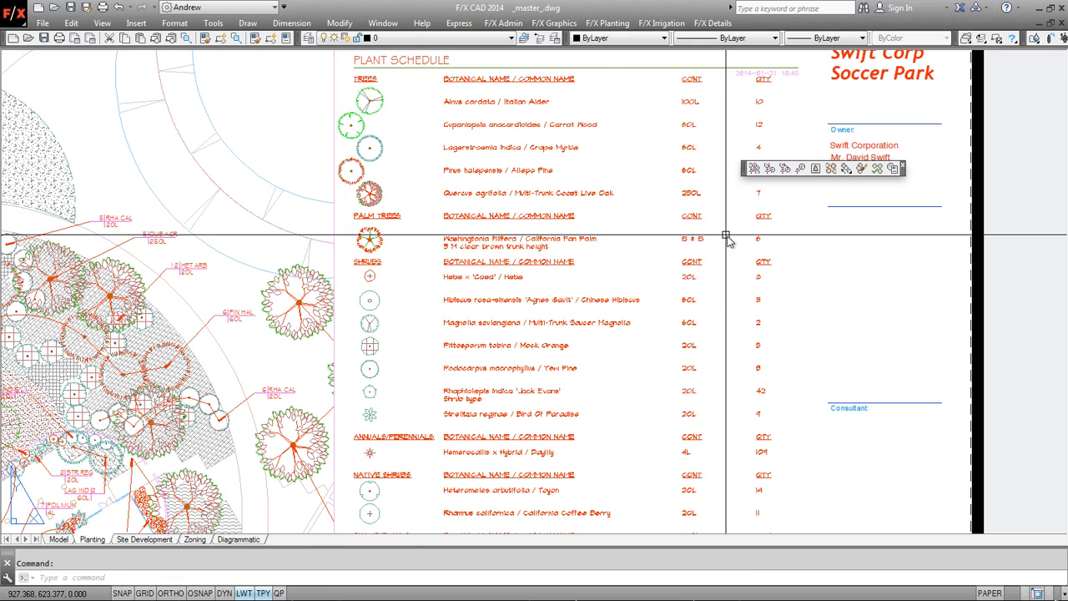
Examine the Quercus agrifolia quantity in the regenerated schedule and view the full planting sheet.
scroll(757, 202, up, 2)
scroll(758, 201, up, 2)
middle_drag(758, 201, 733, 256)
scroll(701, 258, down, 7)
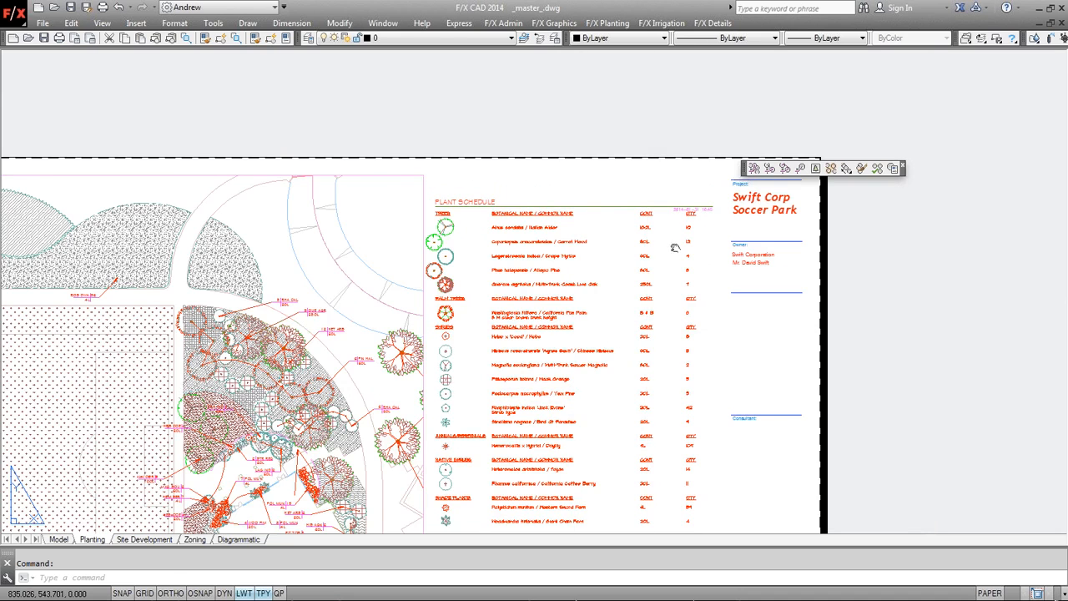
middle_drag(560, 401, 670, 249)
text(z)
key(Return)
text(e)
key(Return)
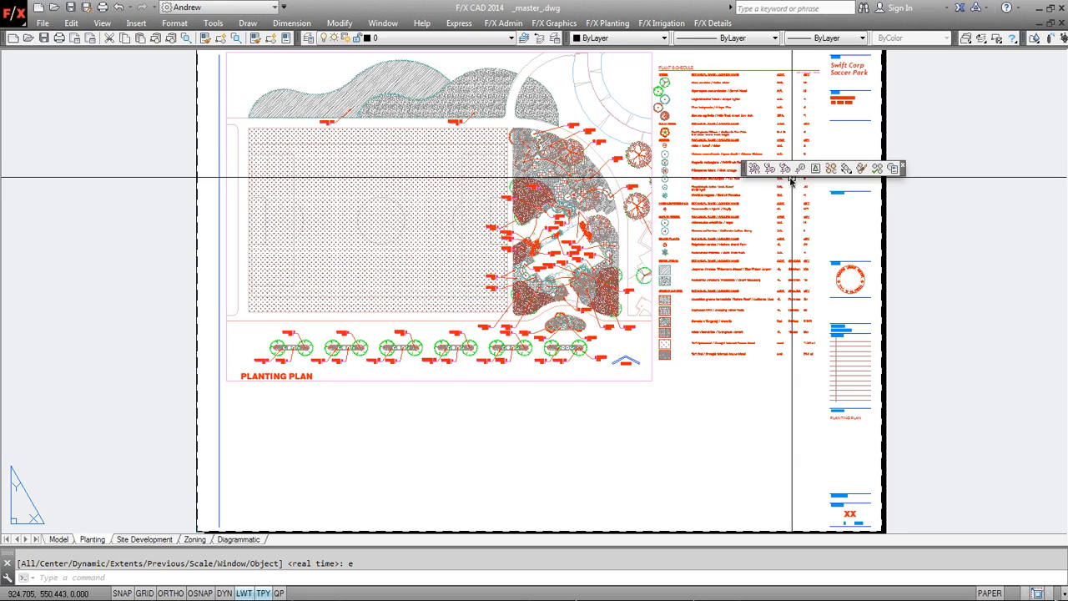
click(846, 168)
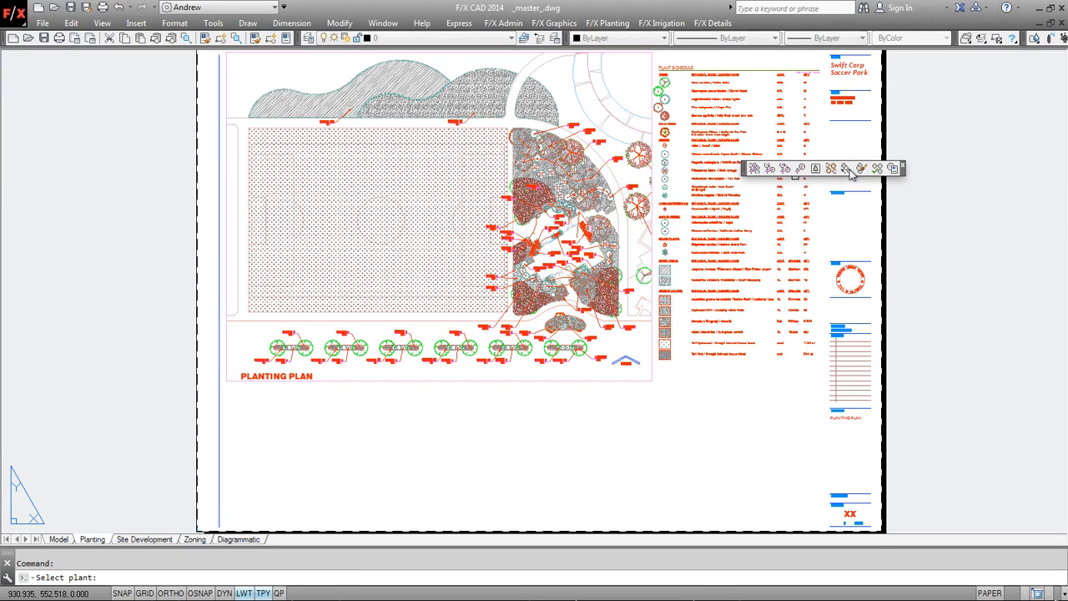
click(847, 169)
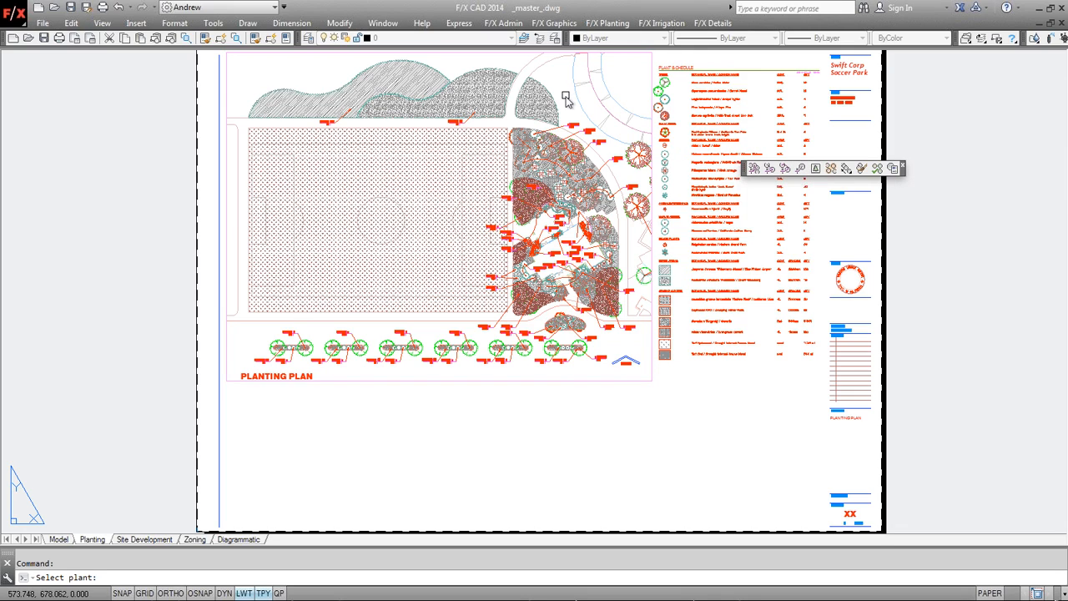
key(Escape)
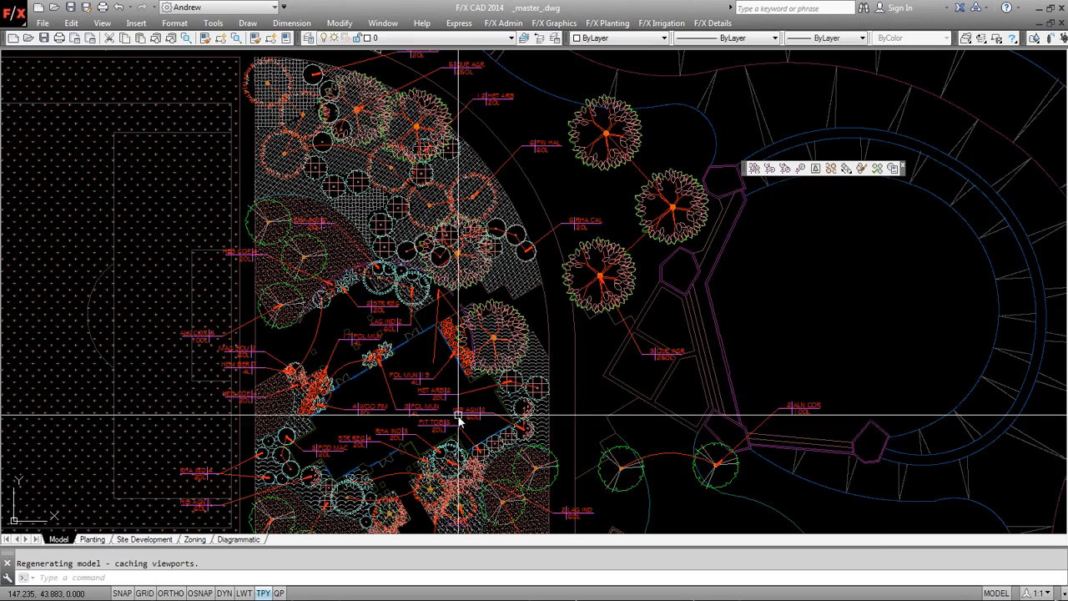
Return to model space, open the Planting preferences, and move the dialog clear of the oak and alder labels.
scroll(586, 372, down, 2)
middle_drag(577, 422, 589, 357)
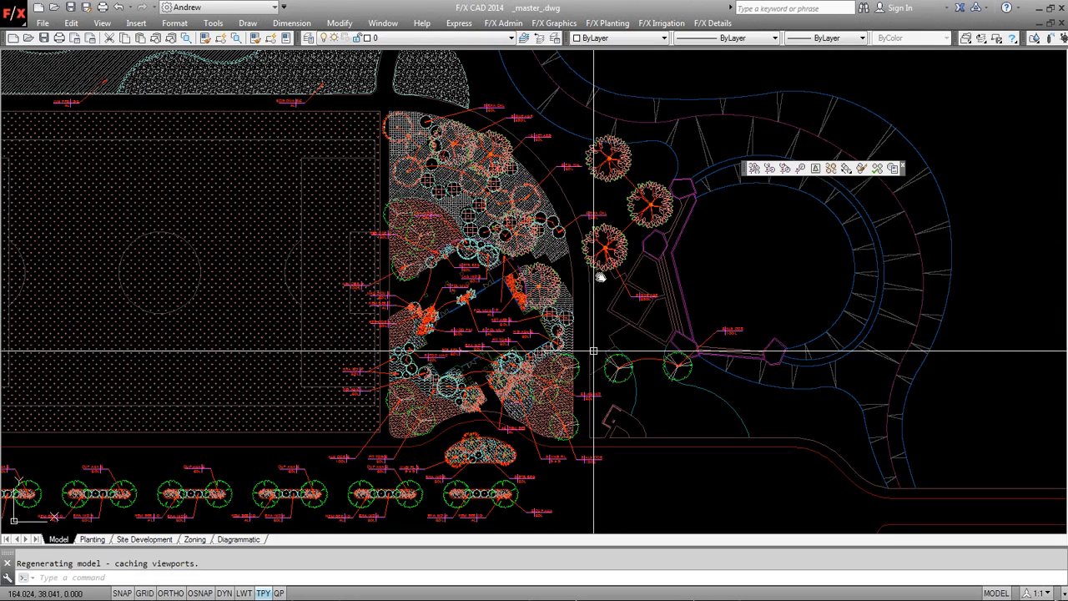
click(596, 26)
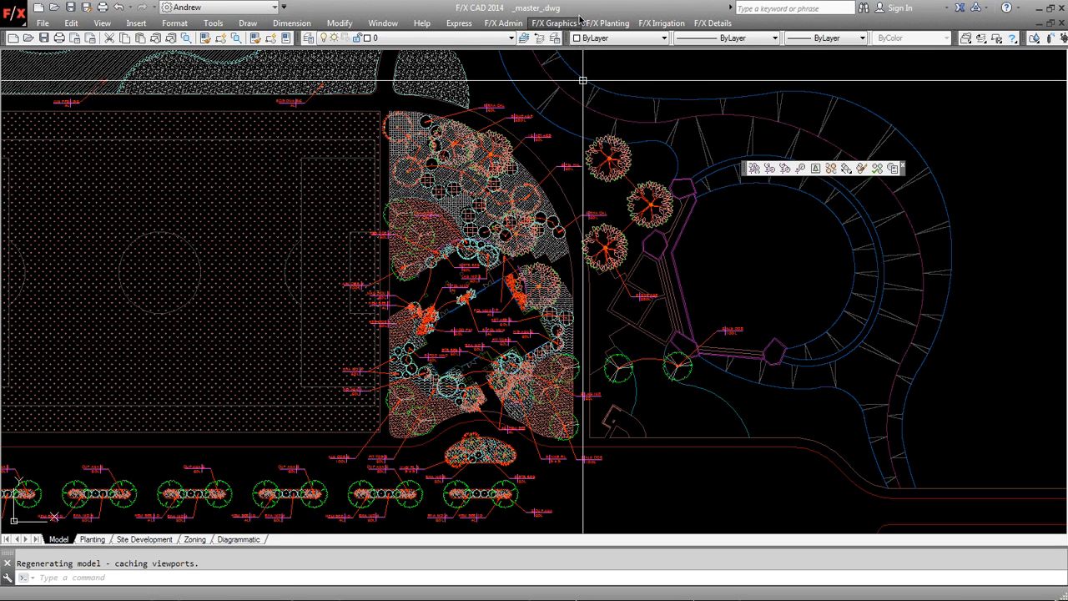
click(504, 23)
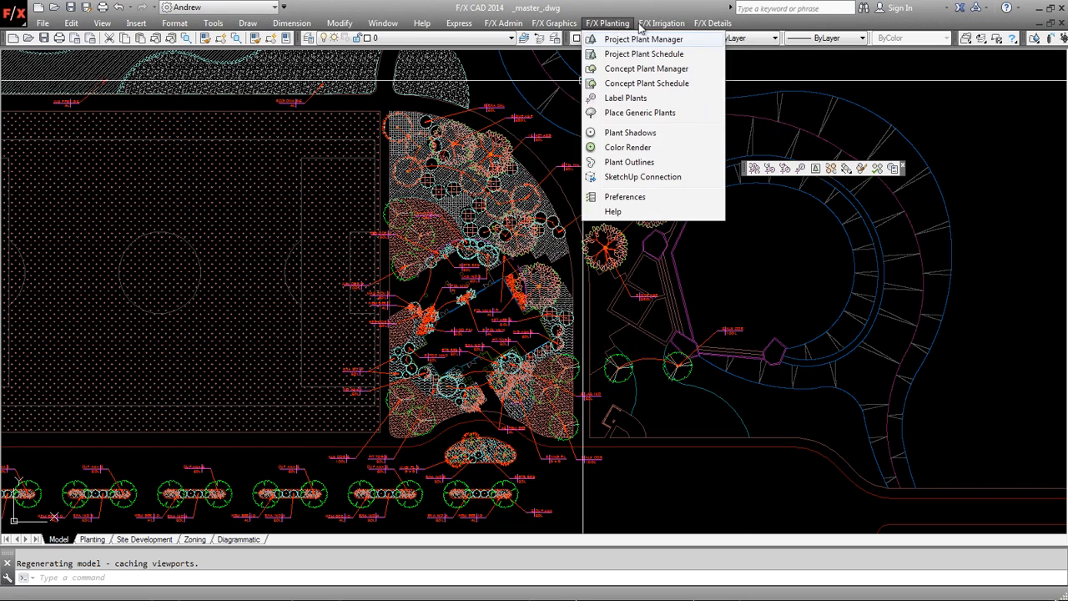
mouse_move(642, 27)
click(613, 196)
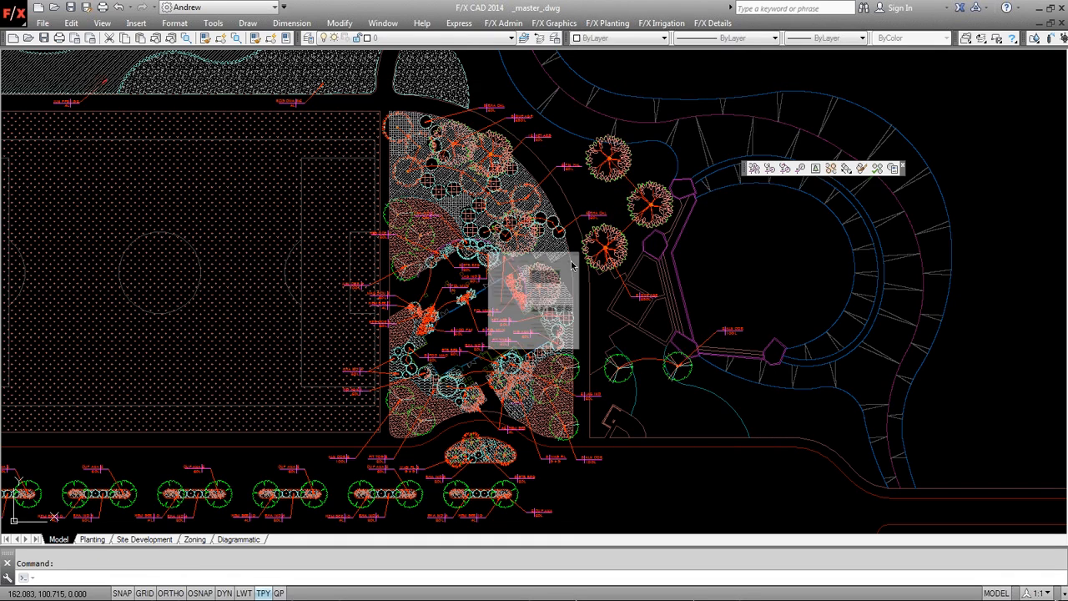
drag(475, 118, 449, 65)
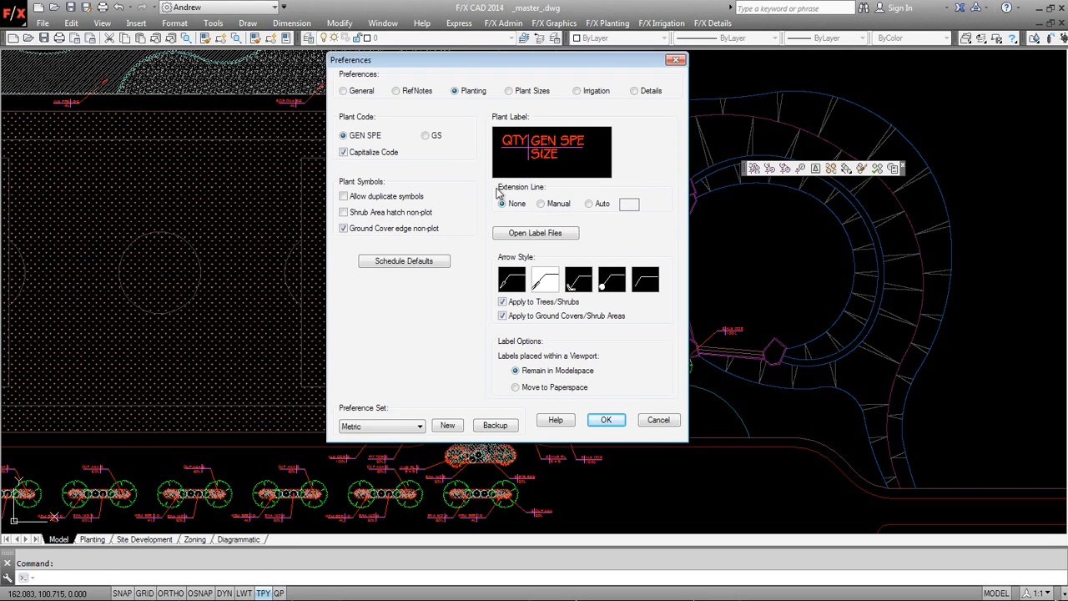
drag(553, 64, 420, 82)
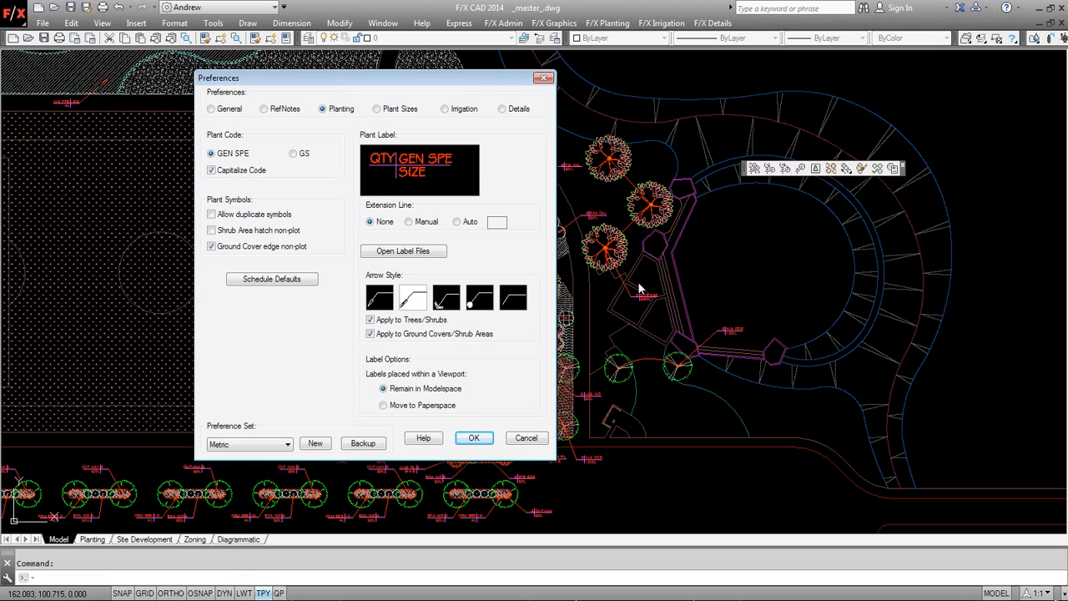
Review the available Plant Callouts label styles and close the gallery without choosing a different one.
click(426, 168)
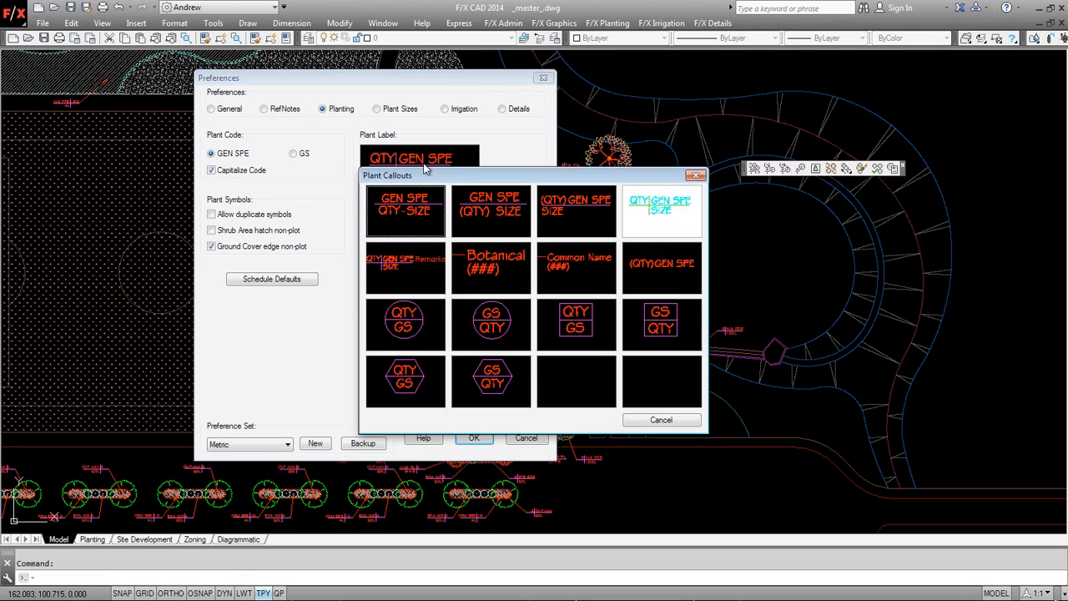
drag(487, 175, 547, 147)
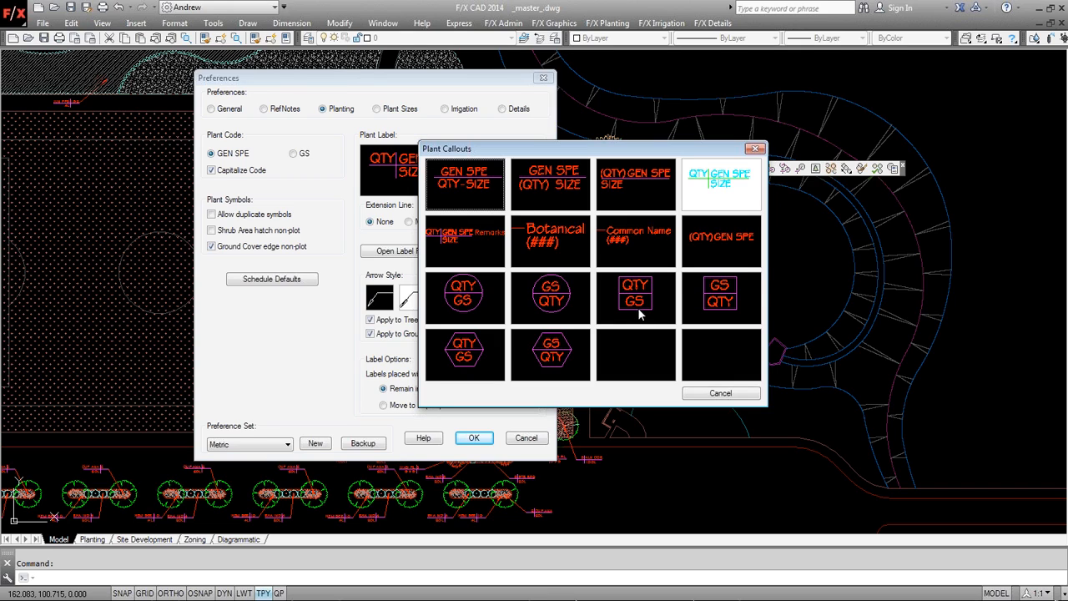
drag(611, 151, 597, 158)
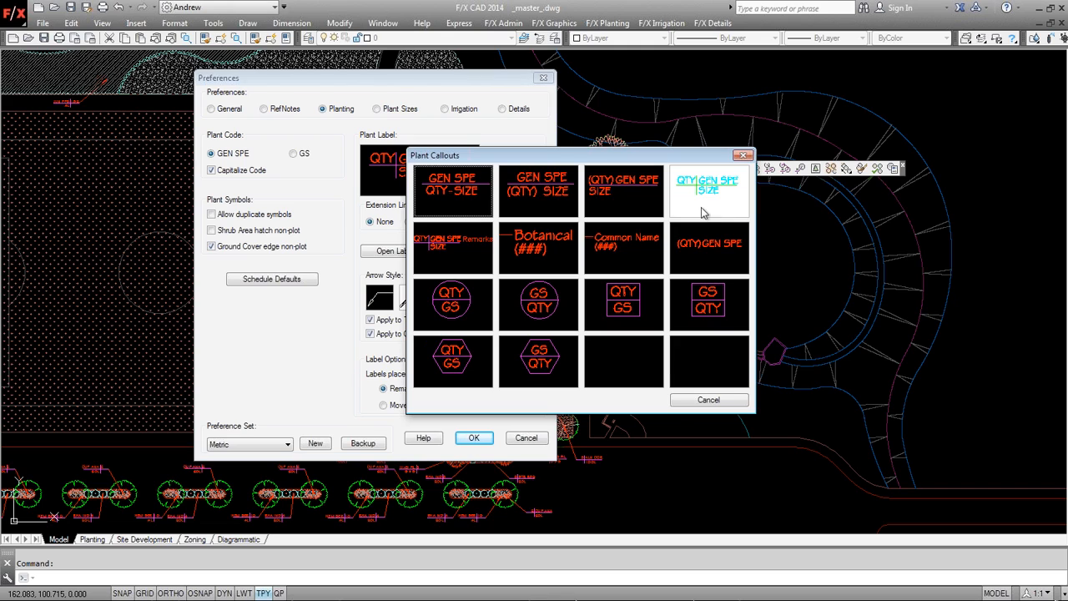
click(700, 399)
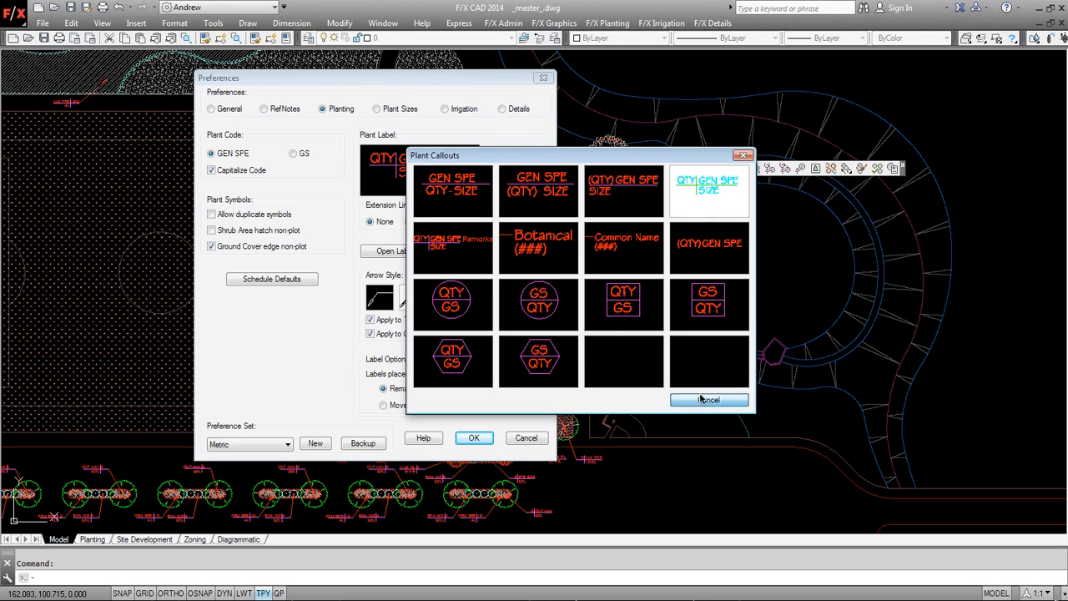
Try the GS plant code and the first arrow style, restoring GEN SPE and the second arrow style.
click(292, 153)
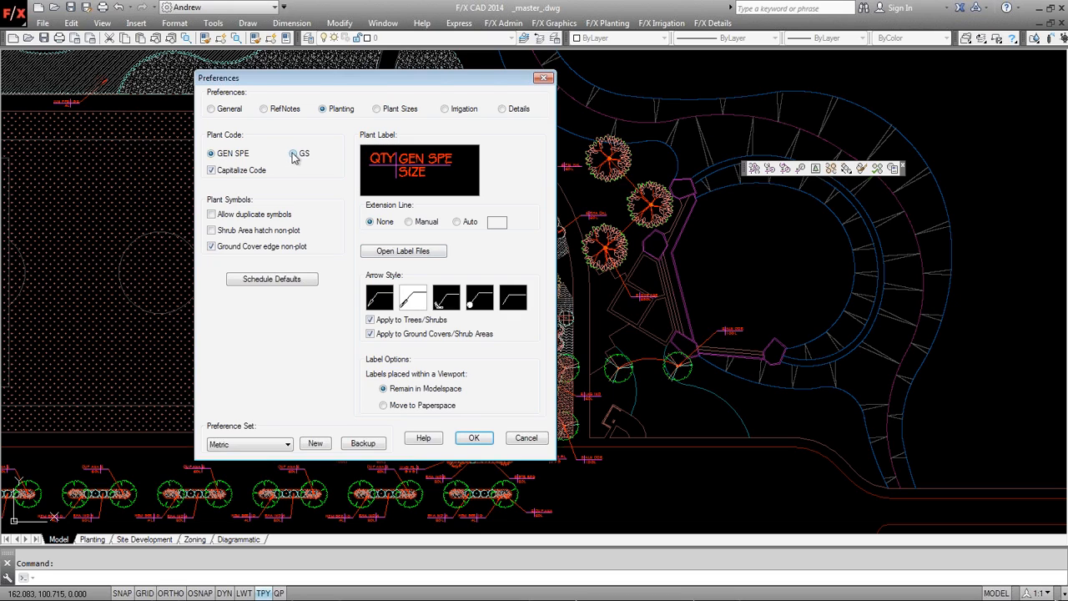
click(211, 155)
click(375, 304)
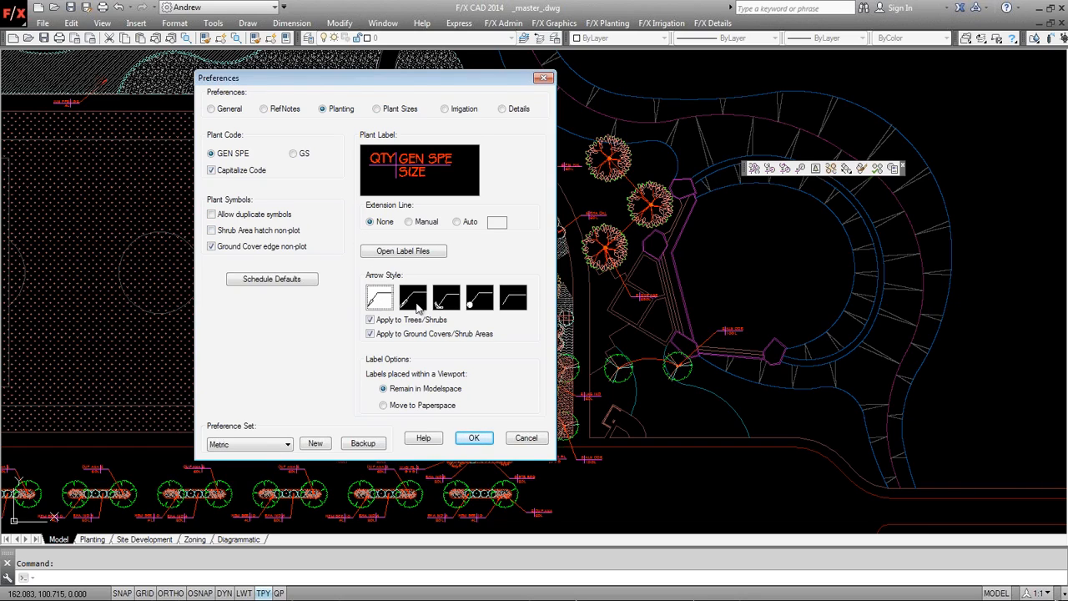
click(415, 307)
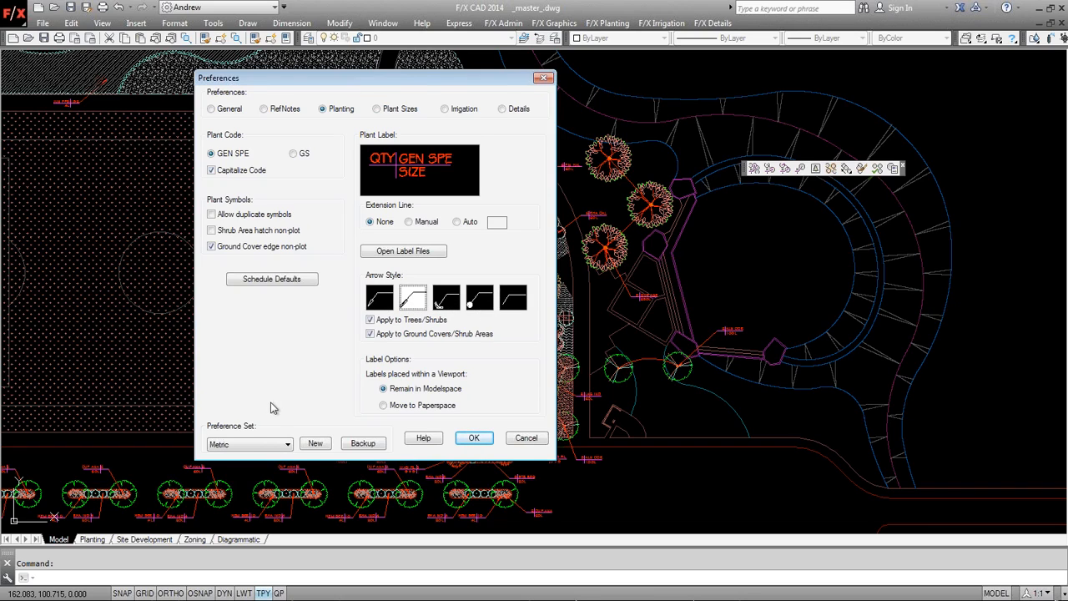
Set the plant schedule defaults to Both for tree symbols and Code for shrubs, and close the preferences.
click(276, 279)
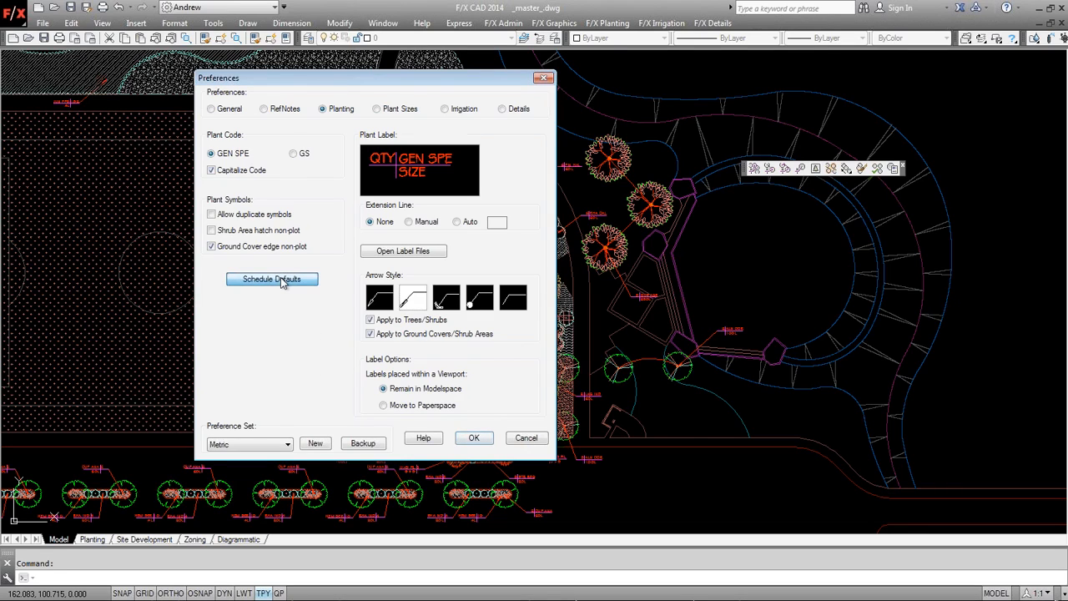
drag(513, 129, 652, 87)
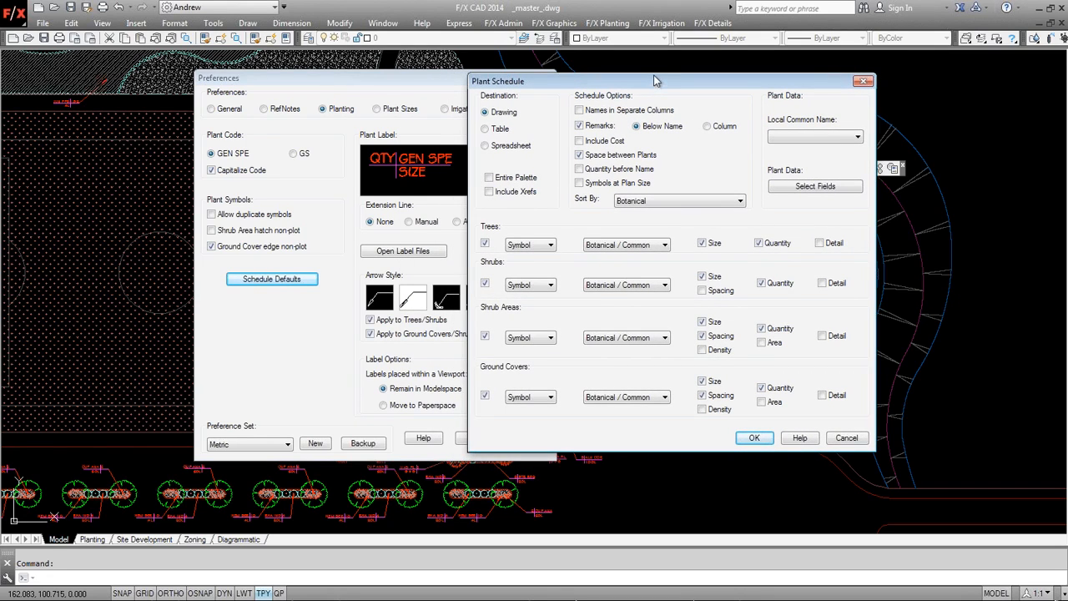
drag(657, 81, 659, 77)
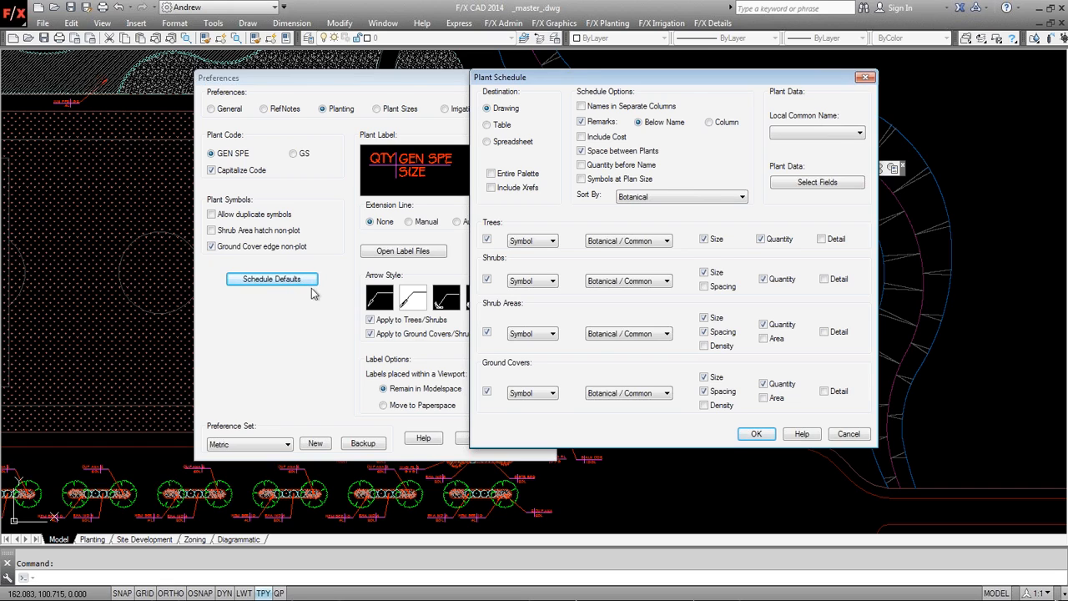
drag(671, 86, 764, 86)
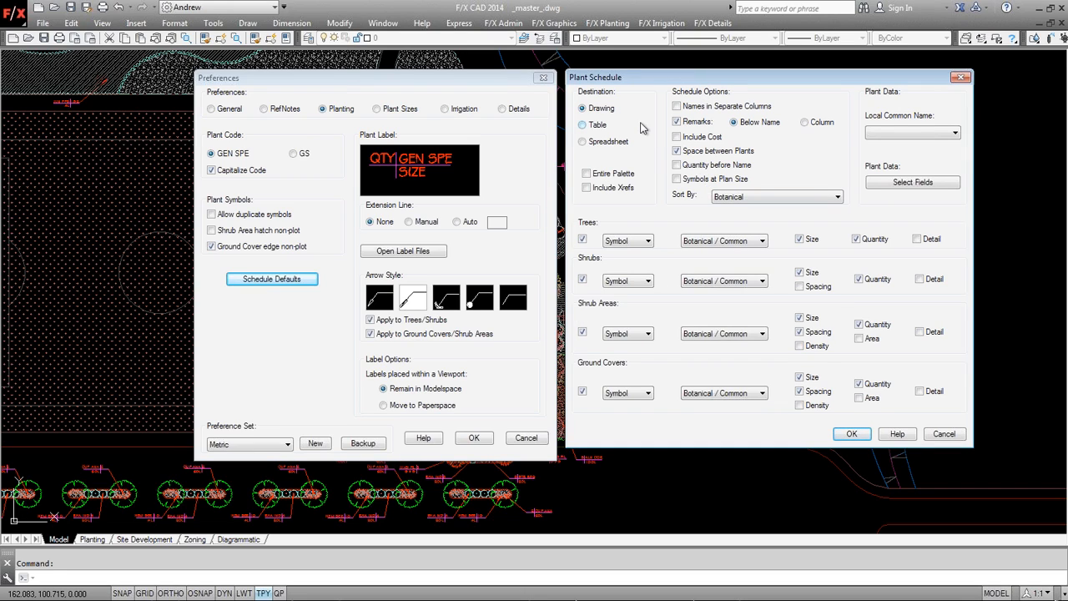
click(636, 241)
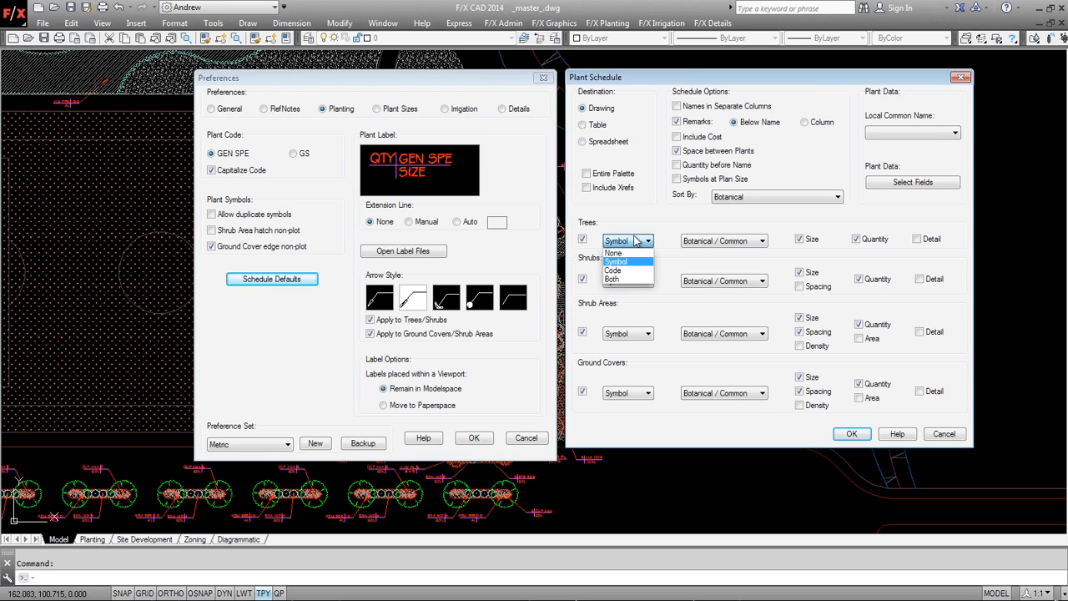
click(625, 280)
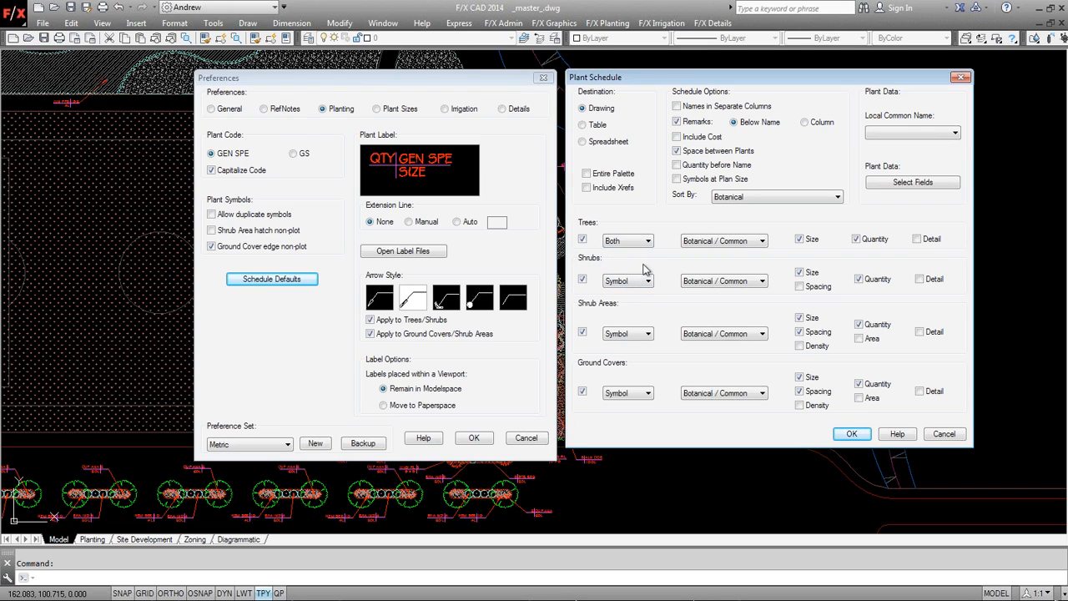
click(646, 280)
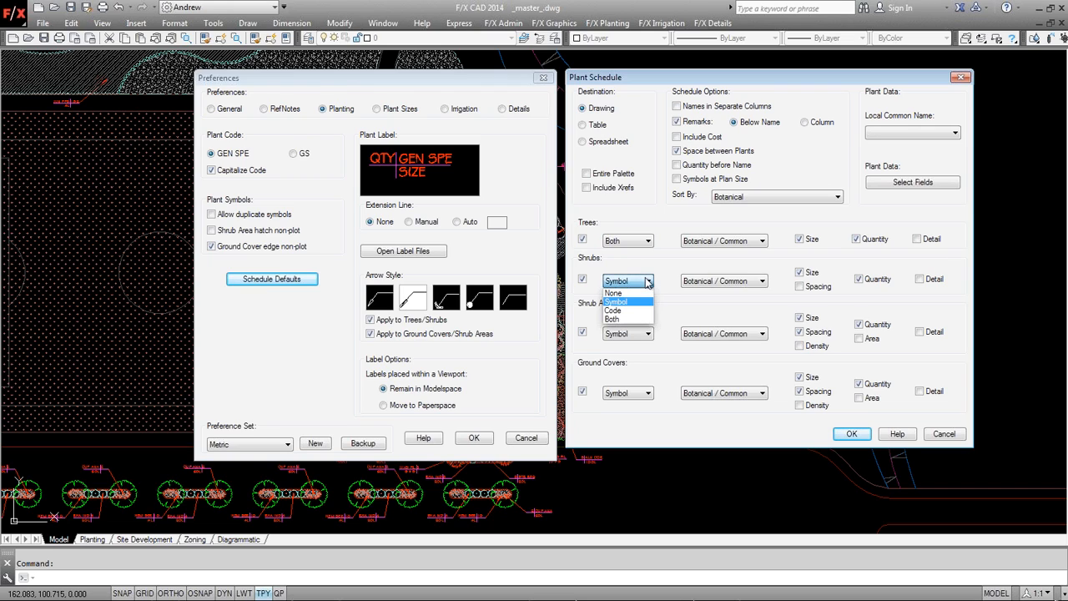
click(637, 310)
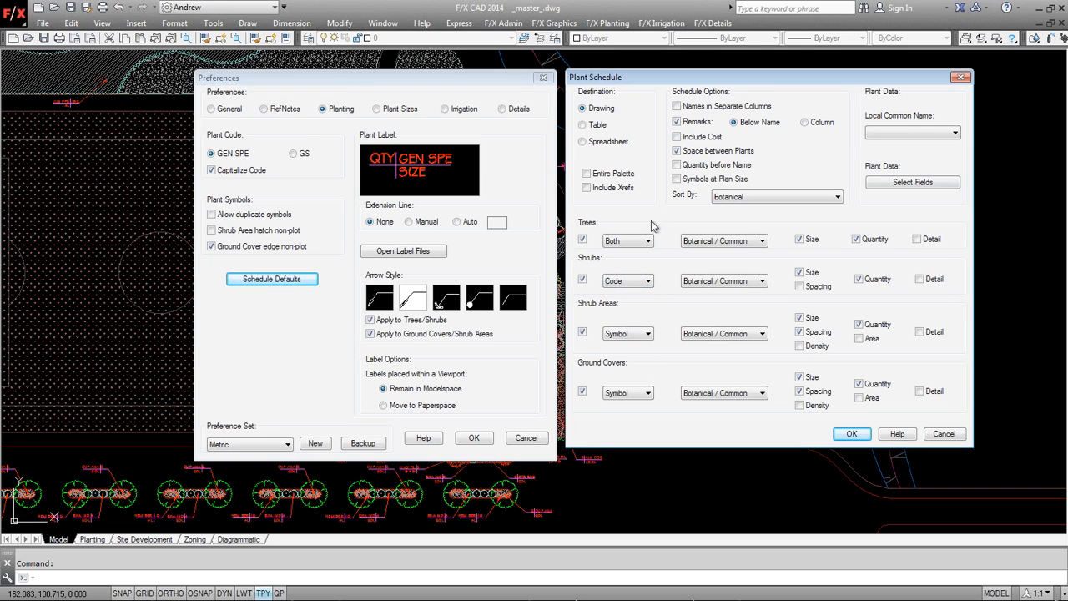
click(852, 433)
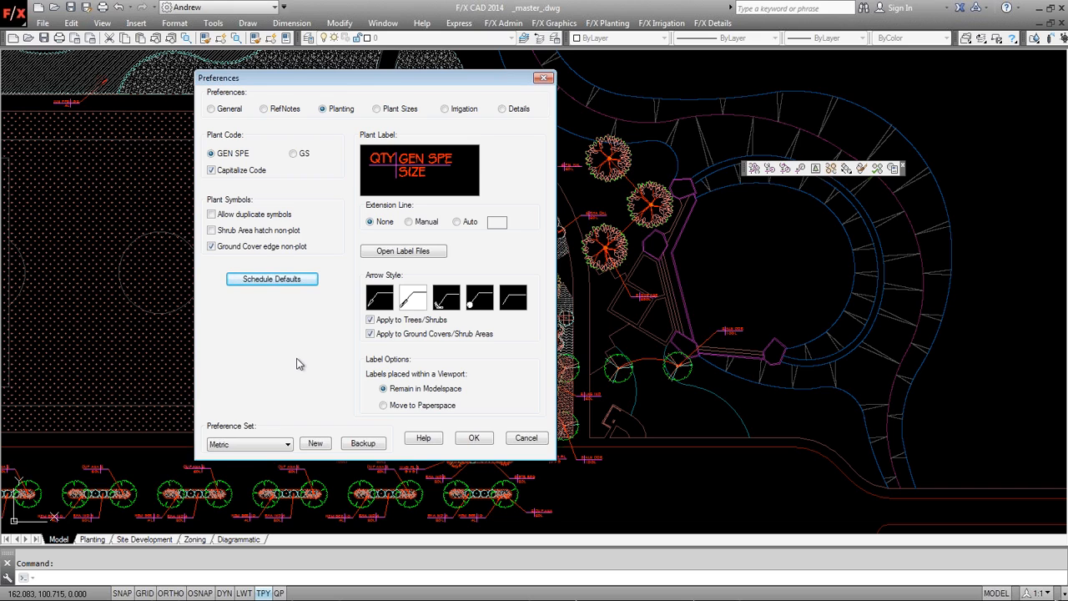
drag(372, 89, 245, 83)
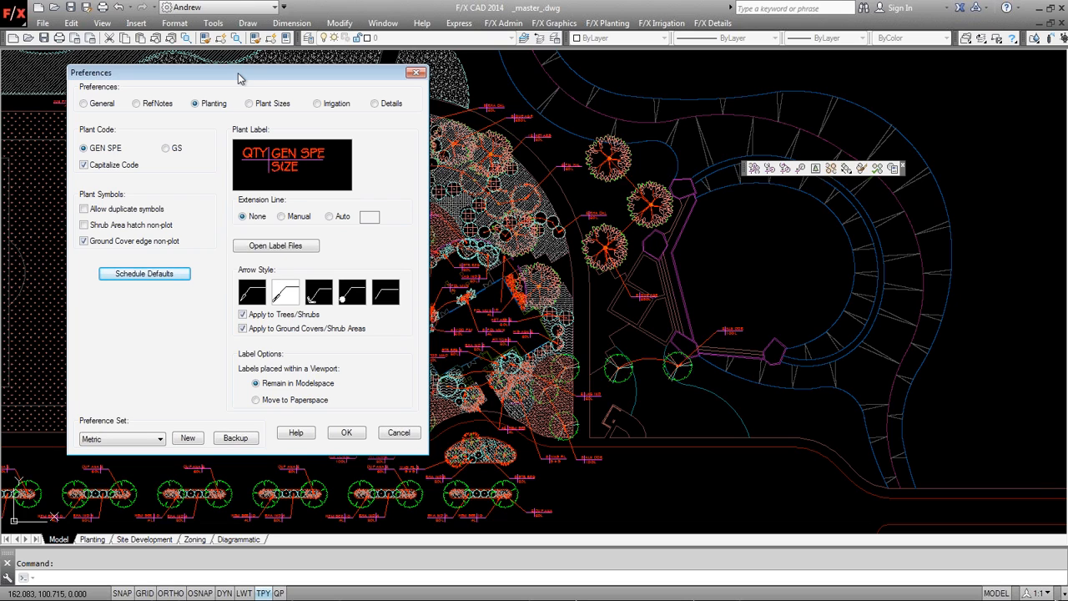
drag(237, 77, 200, 75)
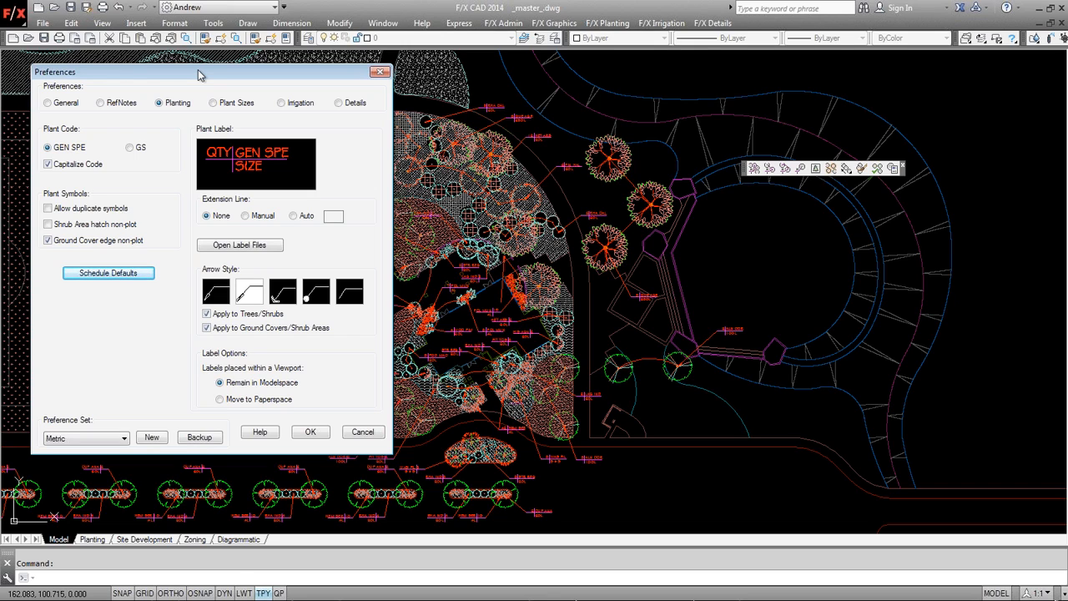
click(379, 74)
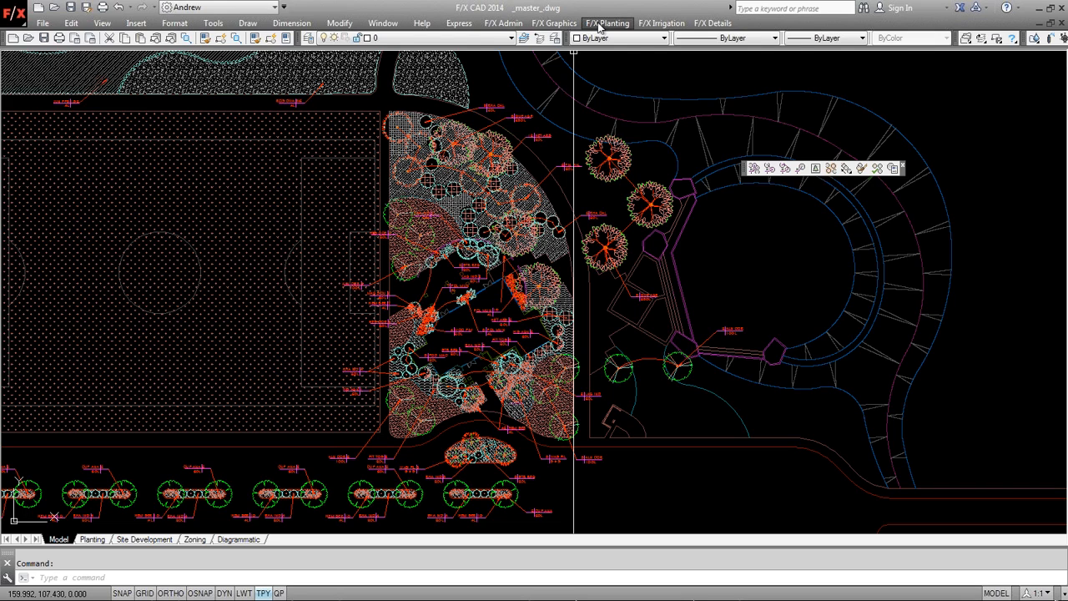
View internet photos of a Quercus agrifolia tree in the plan.
click(816, 170)
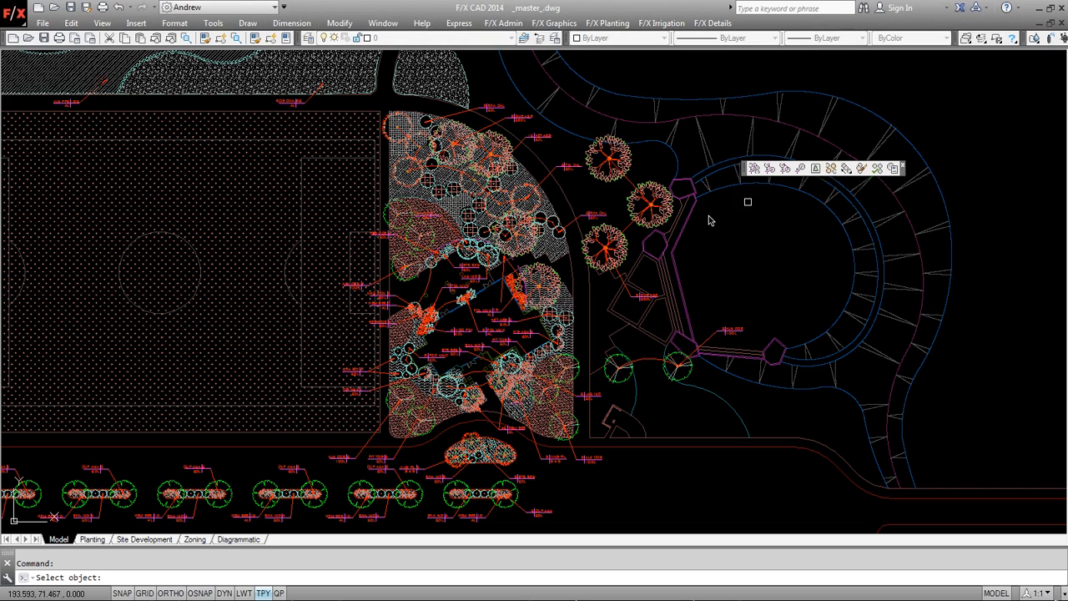
key(Escape)
click(603, 23)
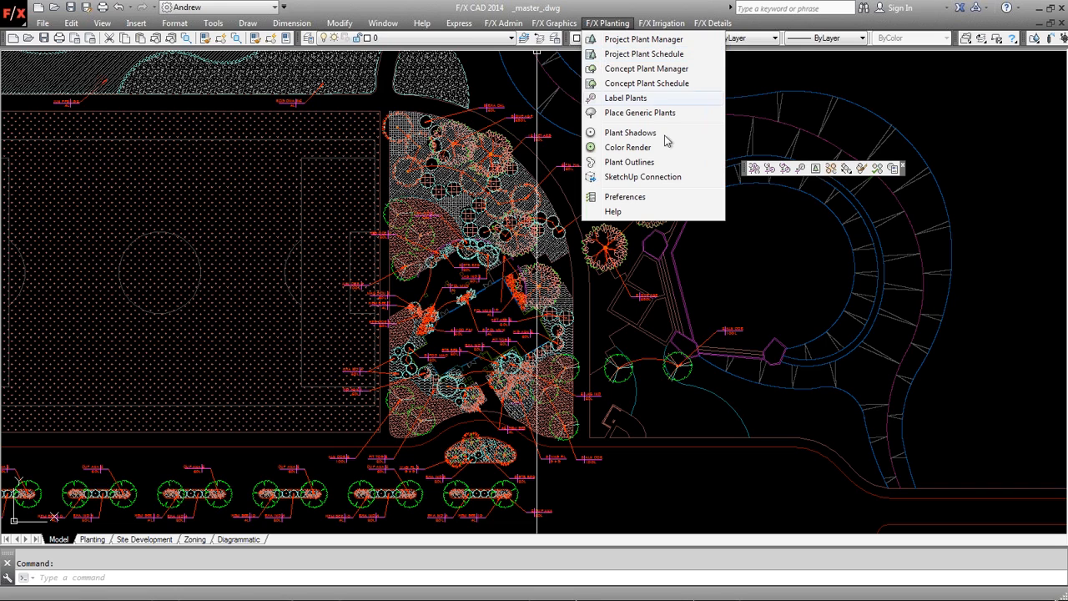
click(816, 171)
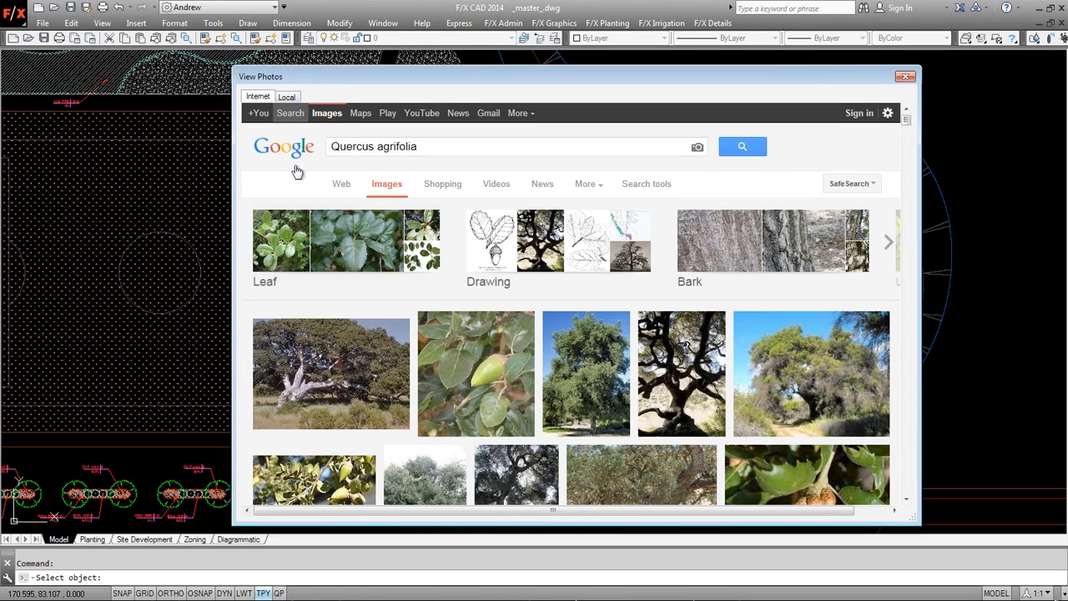
Check the local photo options by browsing Local Disk (C:), cancel the file selection, and close the photo viewer.
click(286, 97)
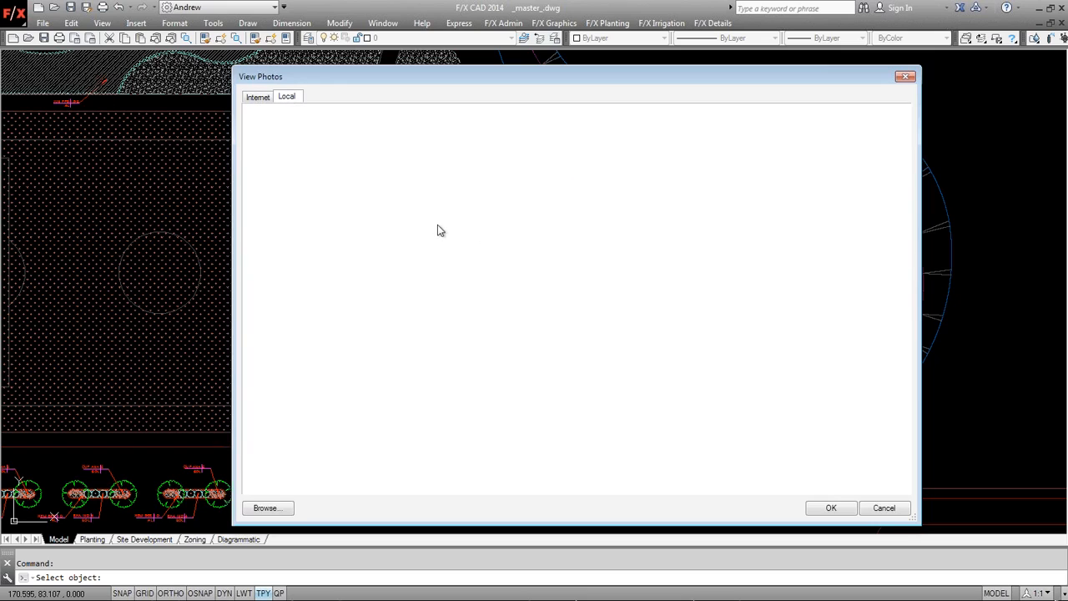
click(290, 509)
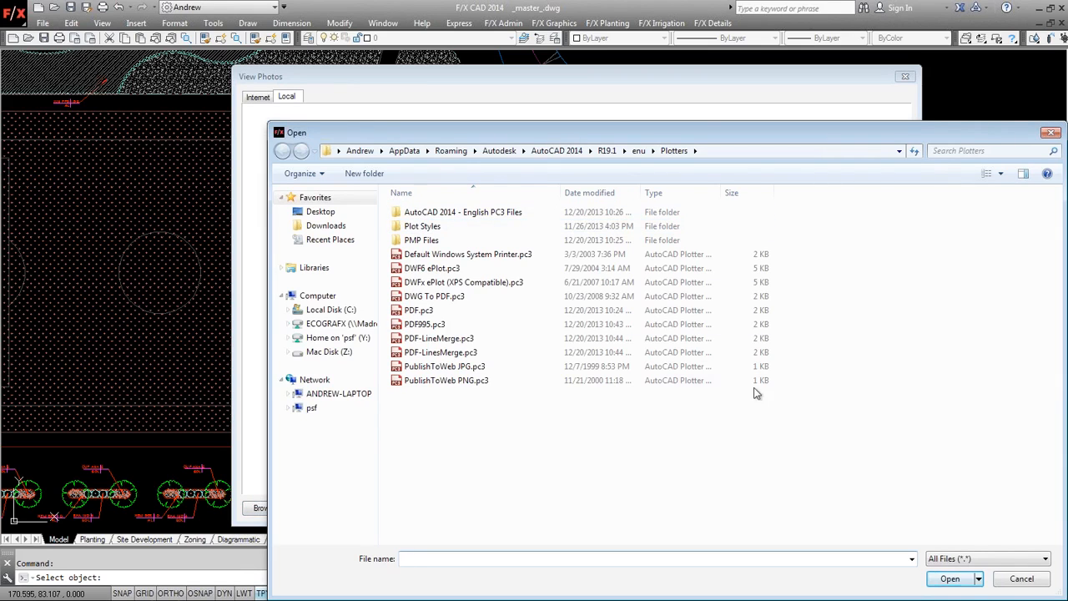
drag(739, 136, 686, 73)
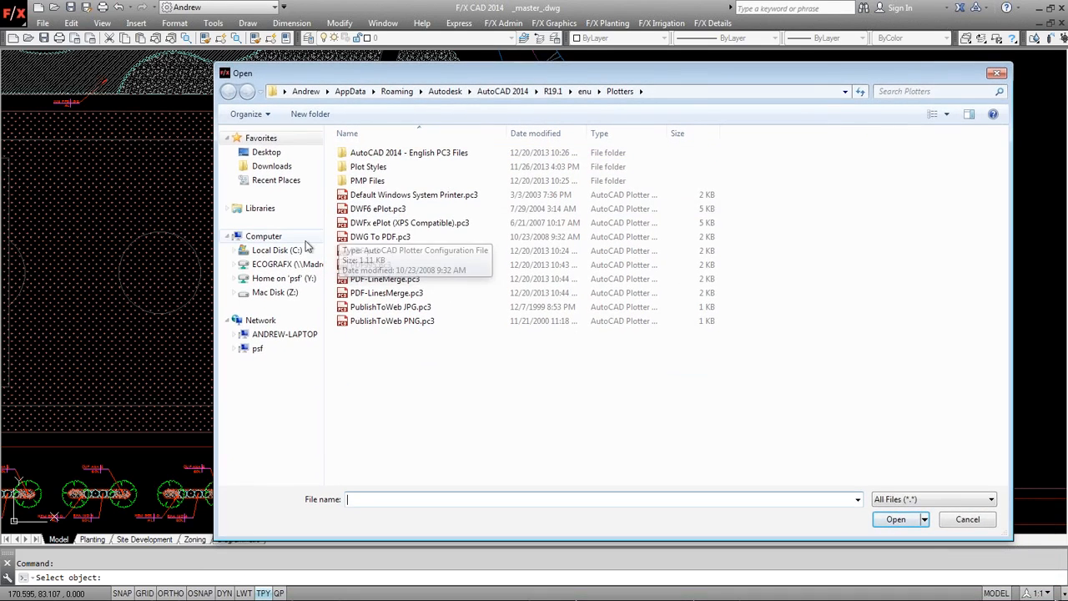
click(278, 249)
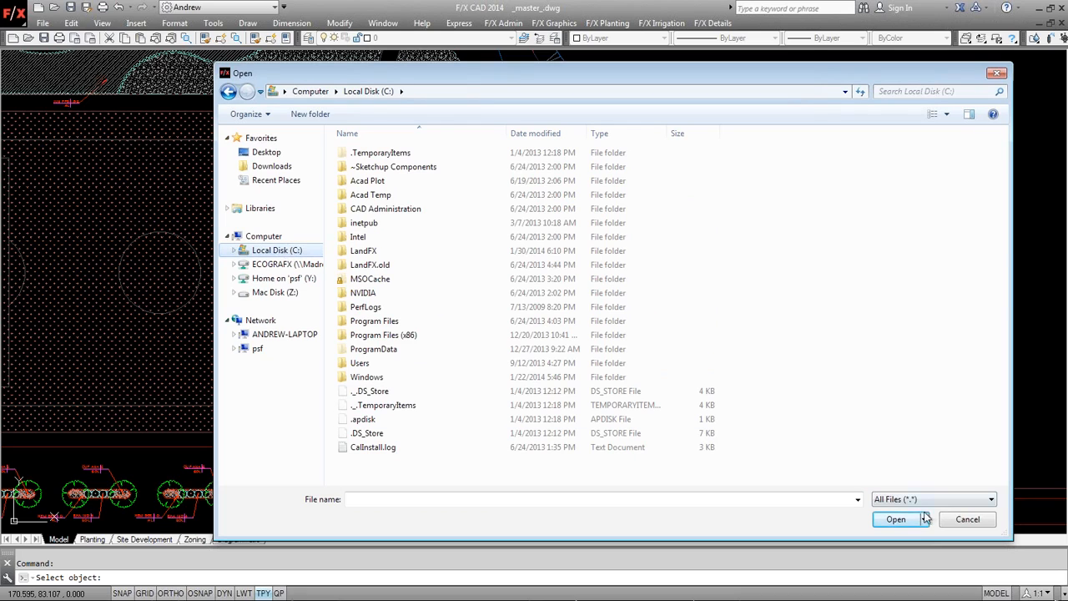
click(966, 519)
click(258, 96)
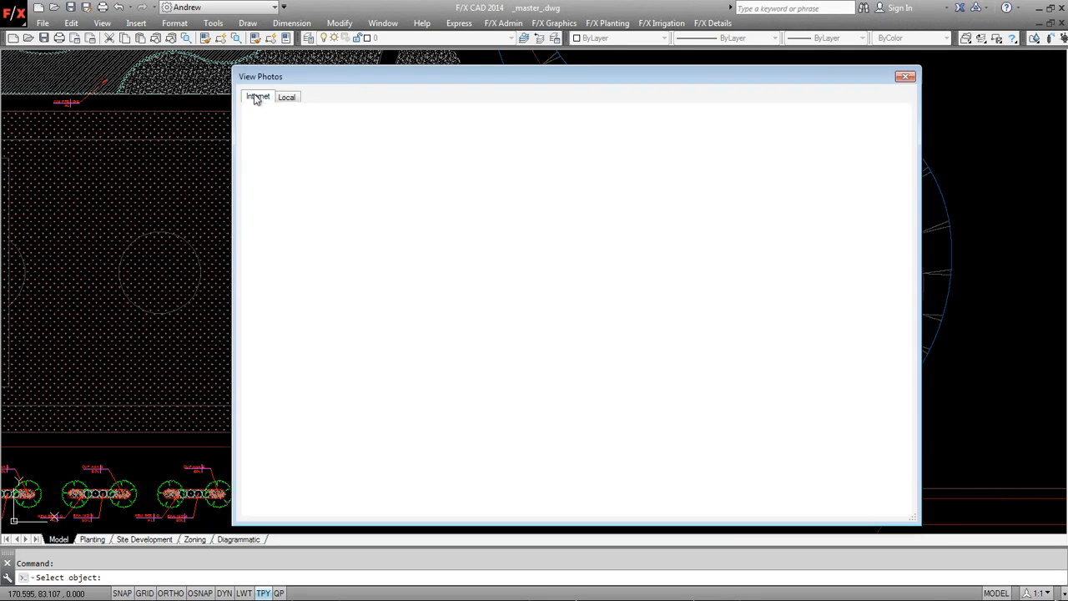
click(906, 78)
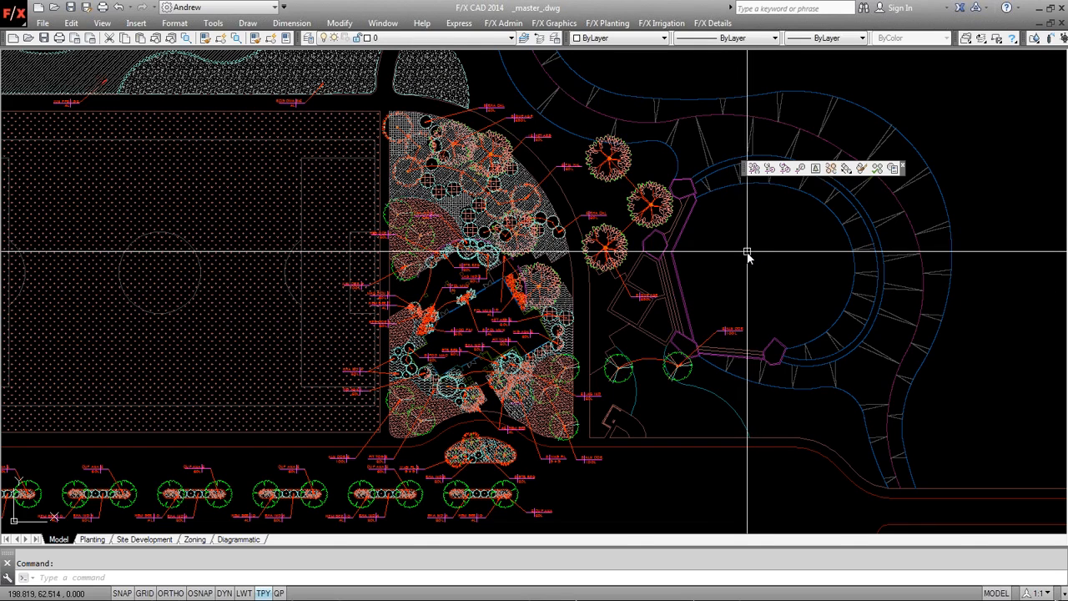
Open the plant info of the Ceanothus griseus horizontalis "Yankee Point" ground cover for editing and move the dialog clear of the planting area.
click(892, 169)
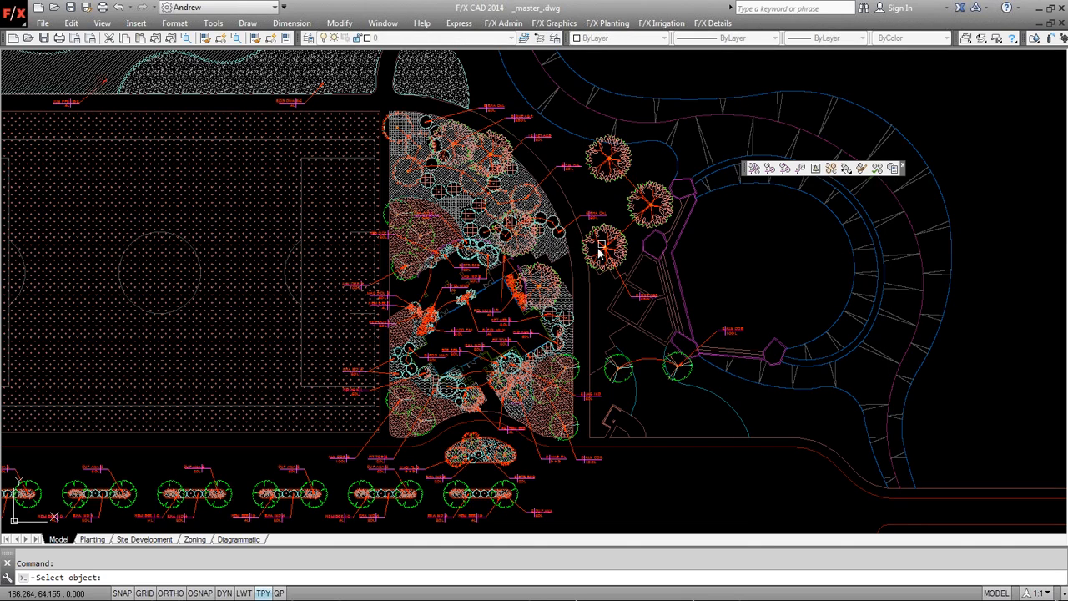
click(558, 250)
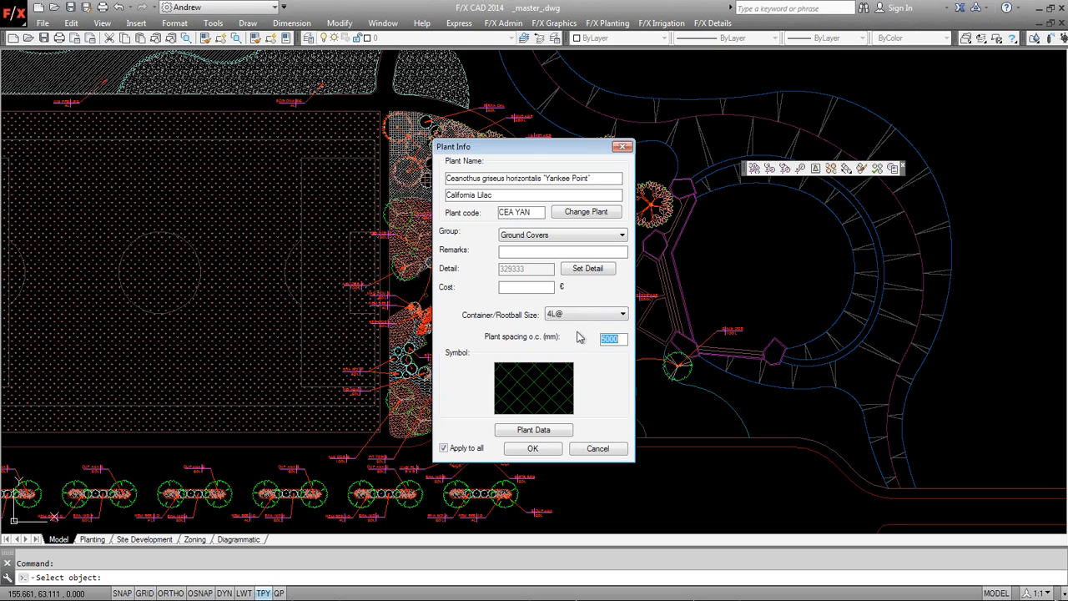
drag(525, 146, 271, 121)
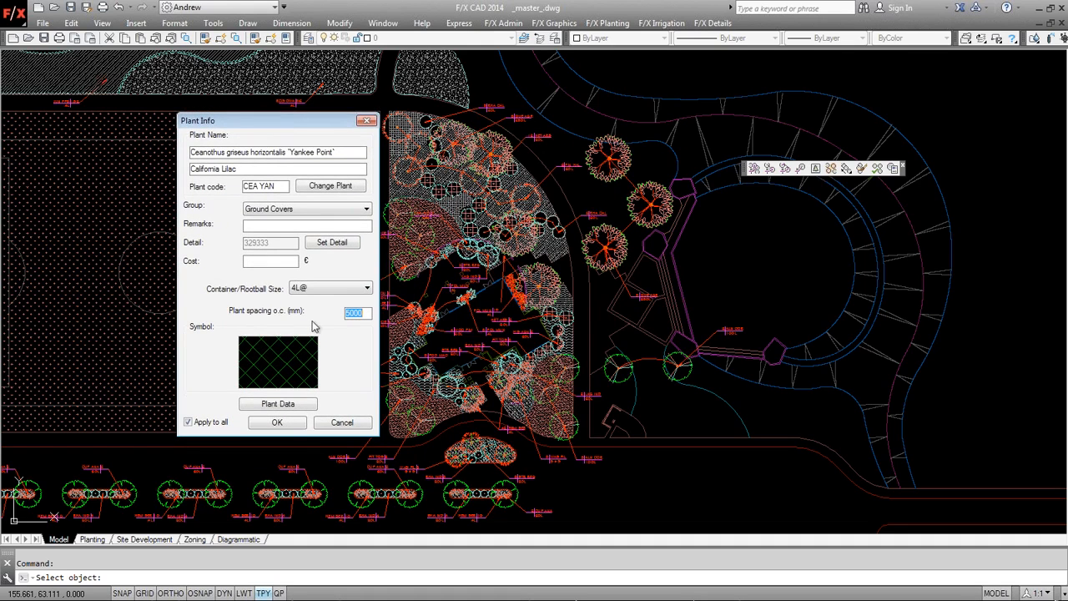
Try the 8L@, flat @ and sod container sizes for the Ceanothus ground cover, and set it back to 4L@.
click(325, 288)
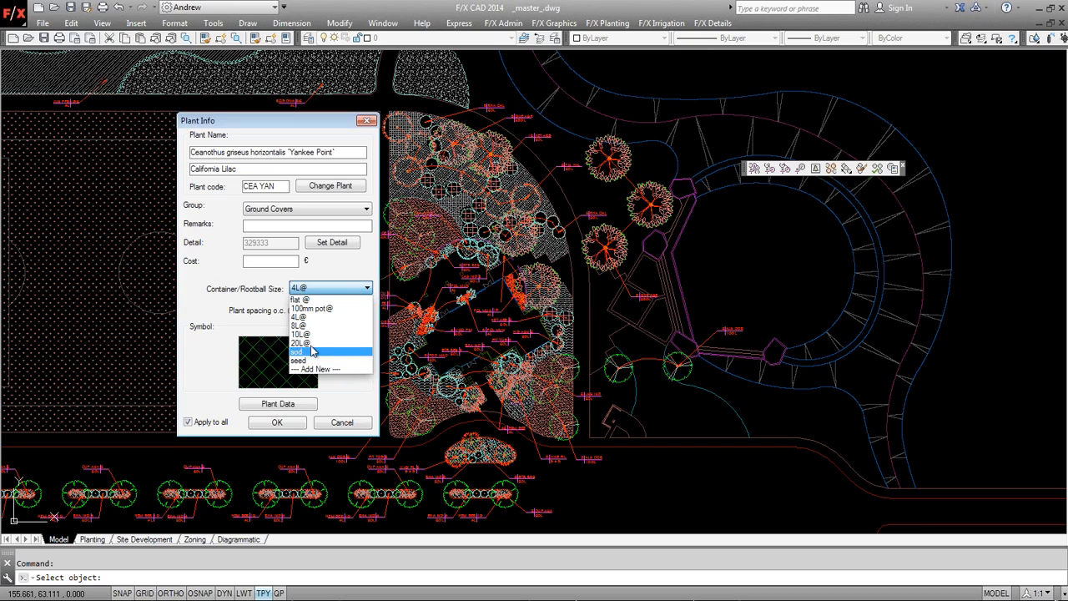
click(302, 325)
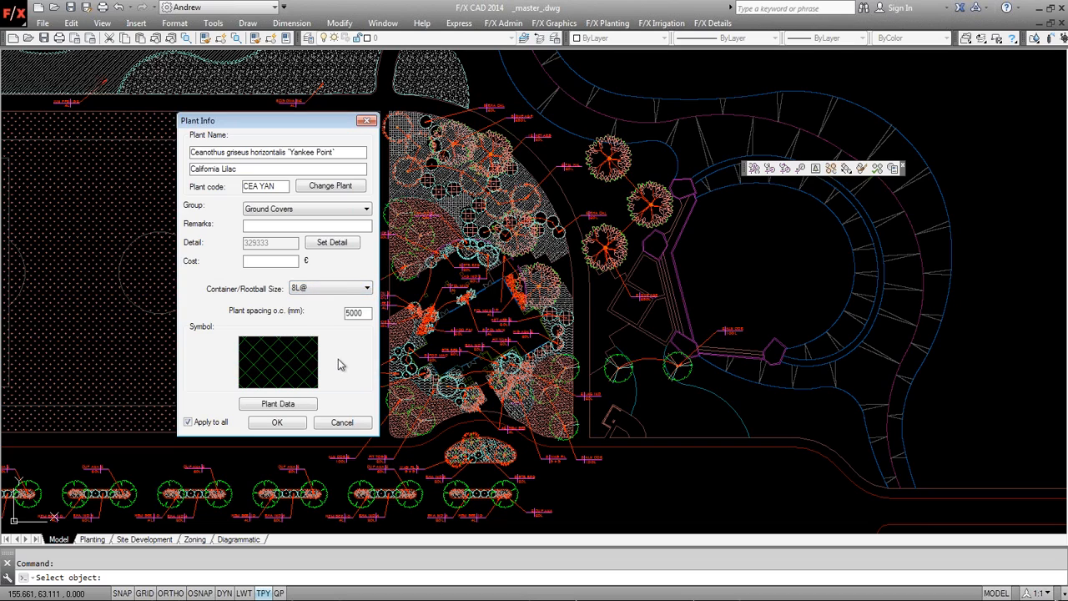
click(327, 289)
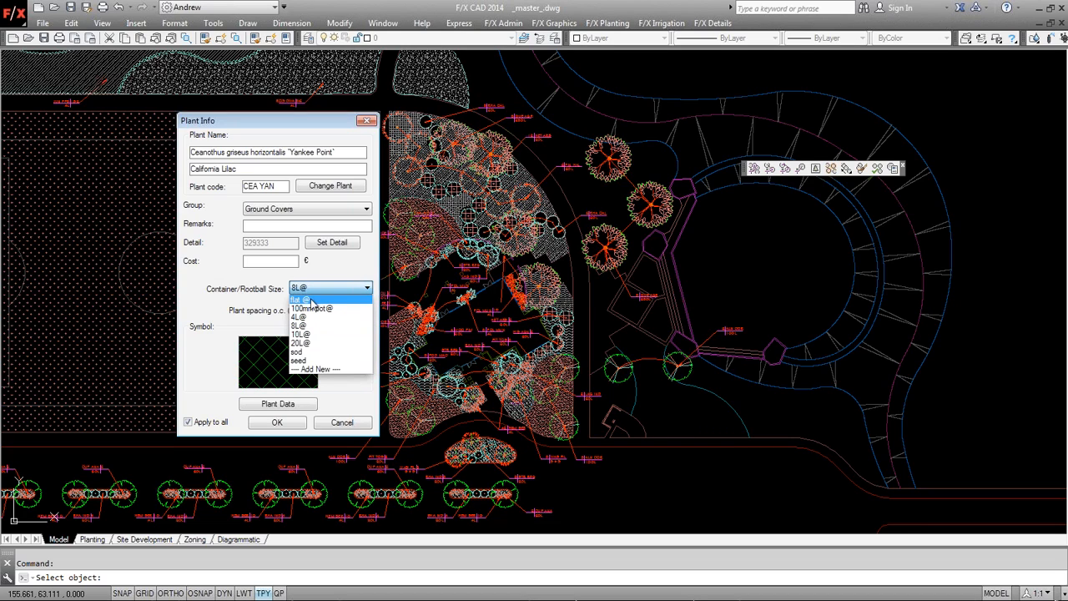
click(311, 299)
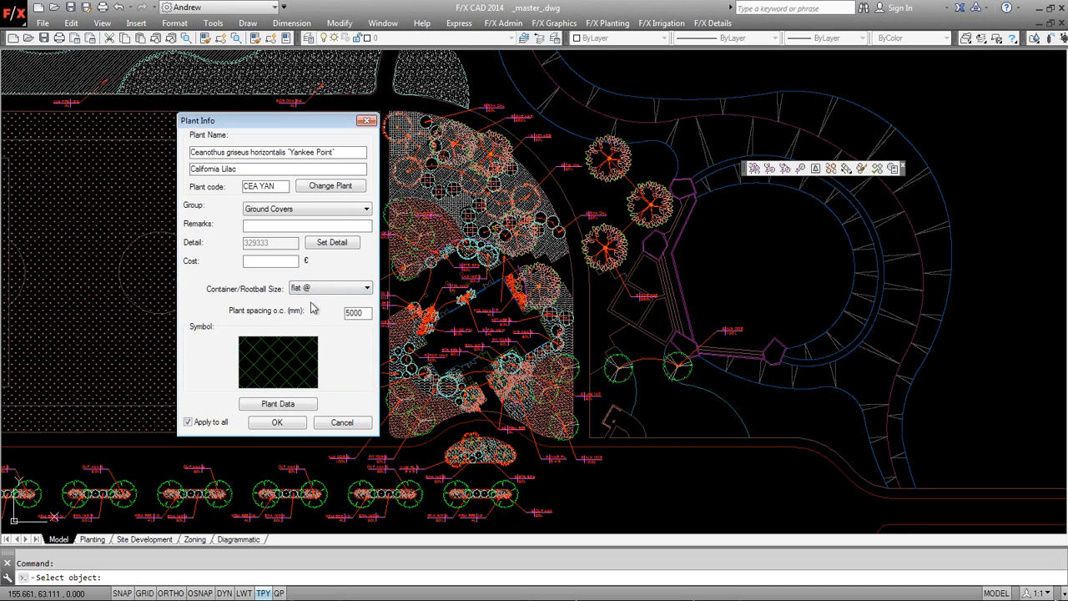
double_click(357, 312)
click(330, 289)
click(314, 351)
click(315, 289)
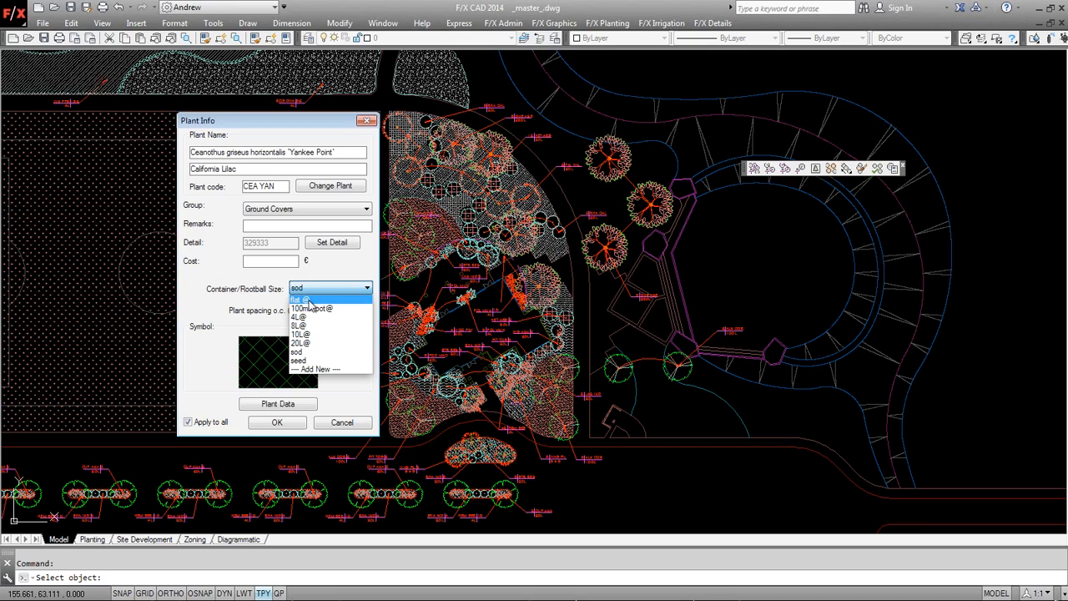
click(307, 317)
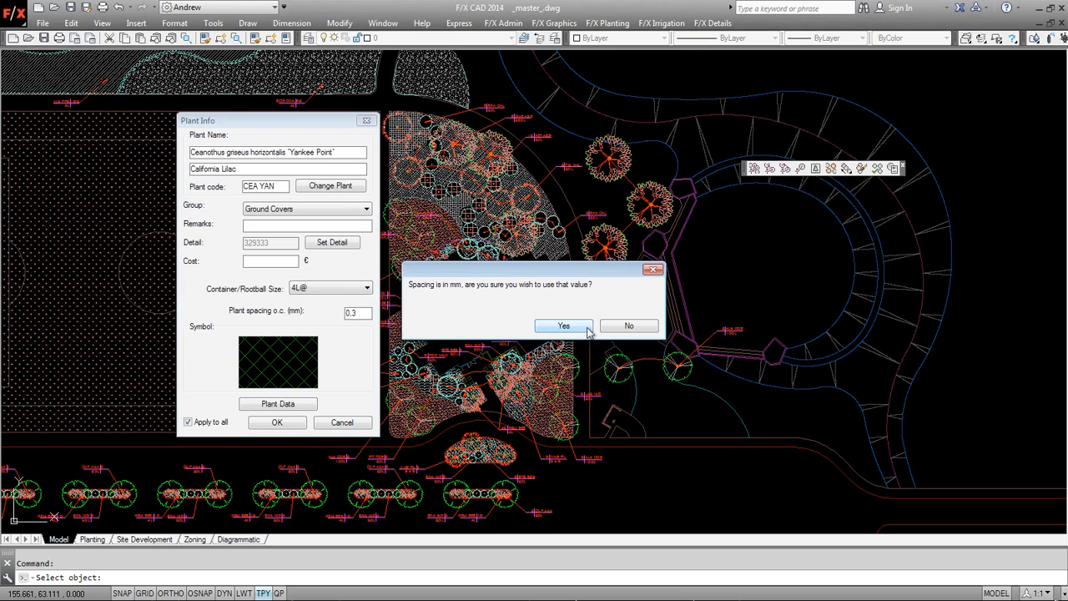
Reject the 0,3 mm spacing for the Ceanothus ground cover and try a spacing of .03 mm instead.
click(625, 327)
drag(346, 317, 317, 317)
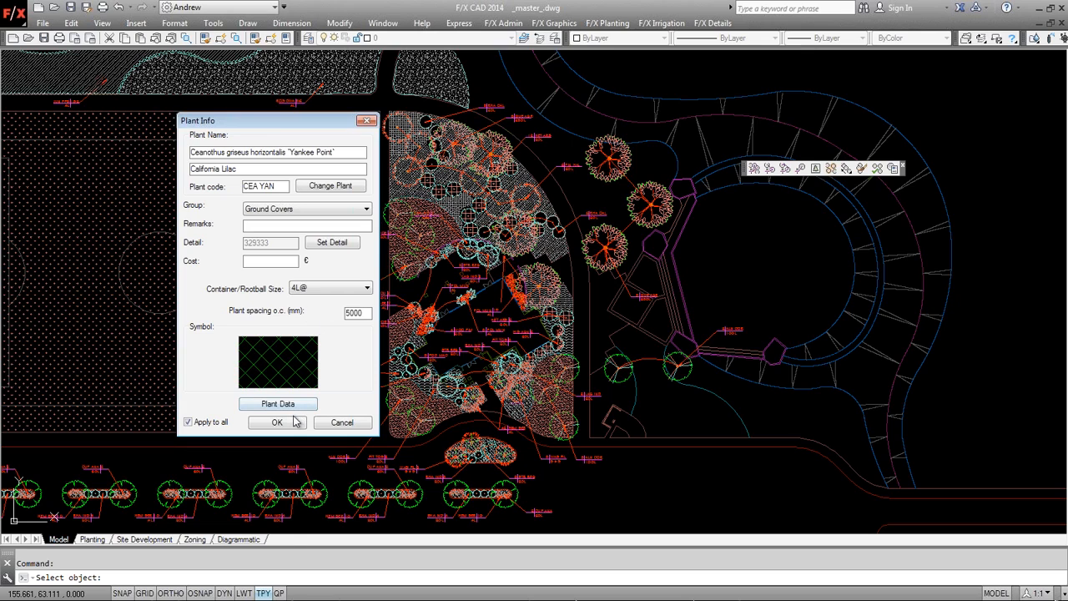
drag(361, 313, 345, 313)
text(3)
drag(360, 316, 331, 320)
click(290, 423)
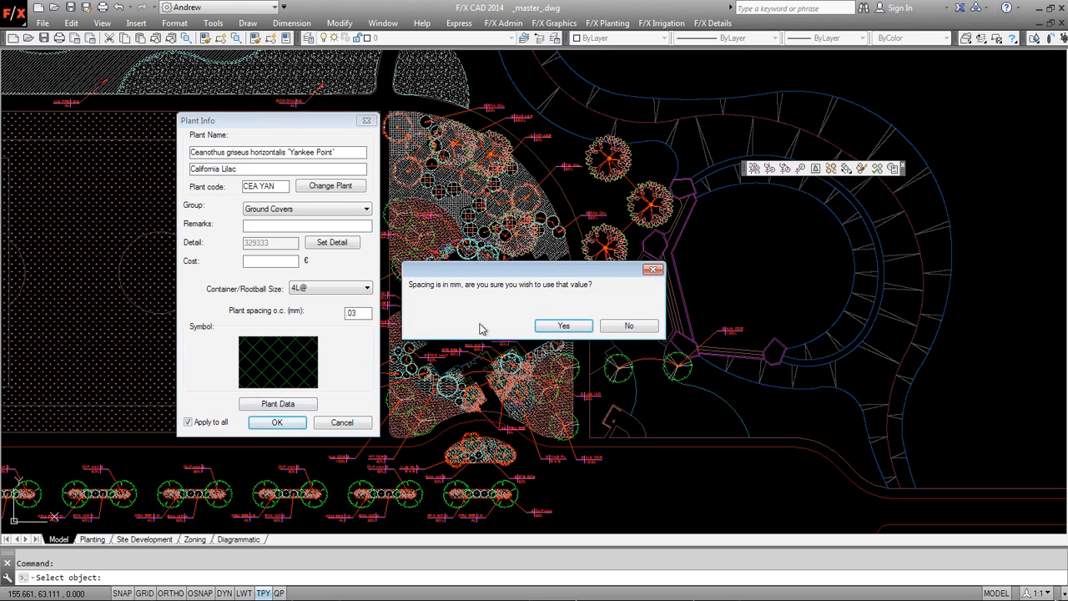
click(628, 326)
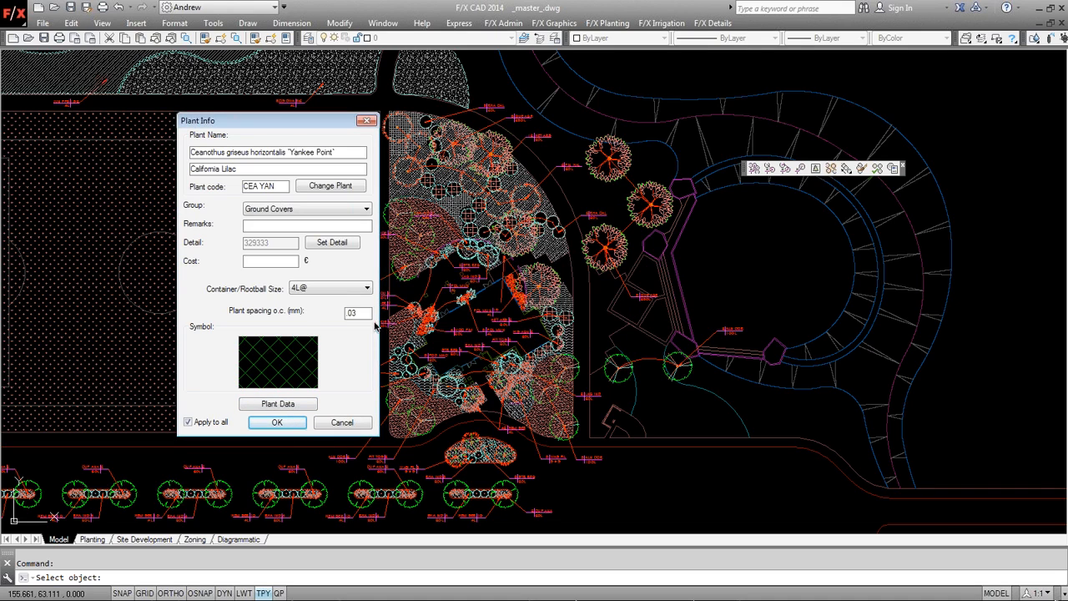
Set the Ceanothus ground cover's plant spacing to 5000 mm and apply the plant info to all instances.
drag(364, 314, 310, 315)
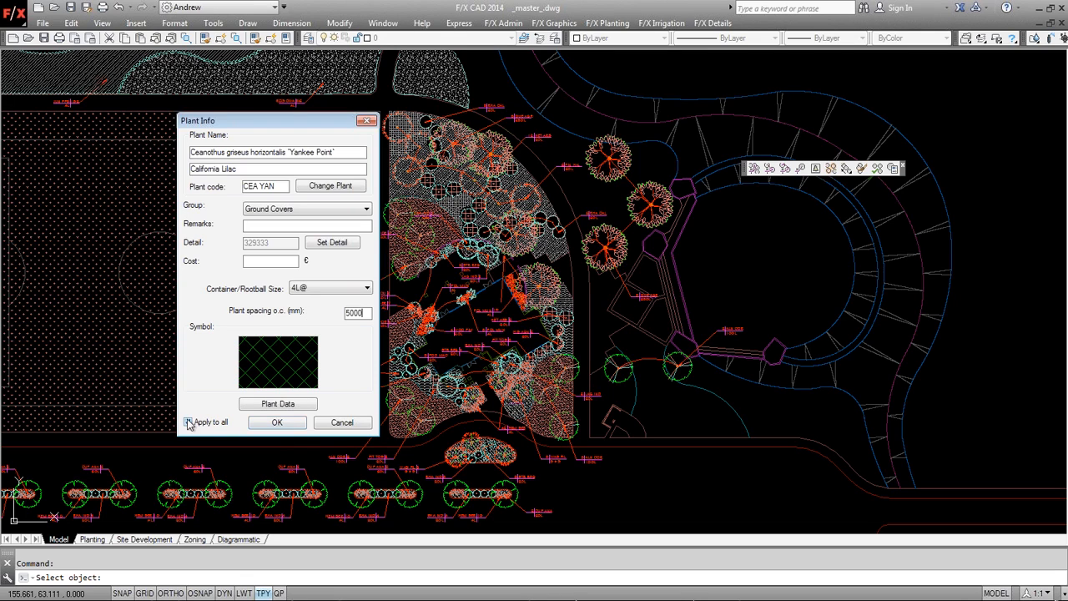
click(274, 423)
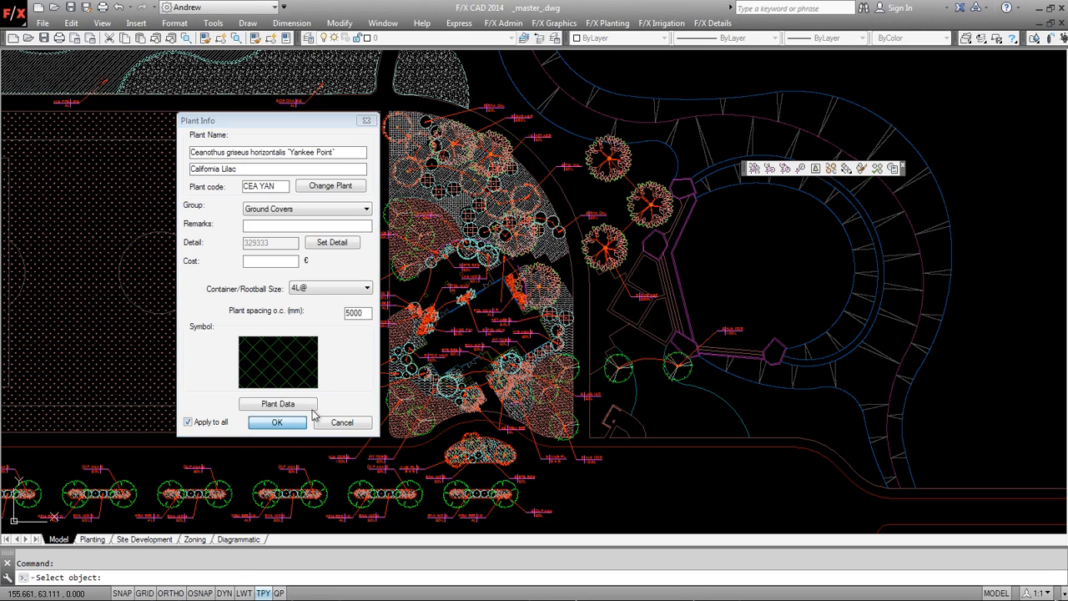
key(Escape)
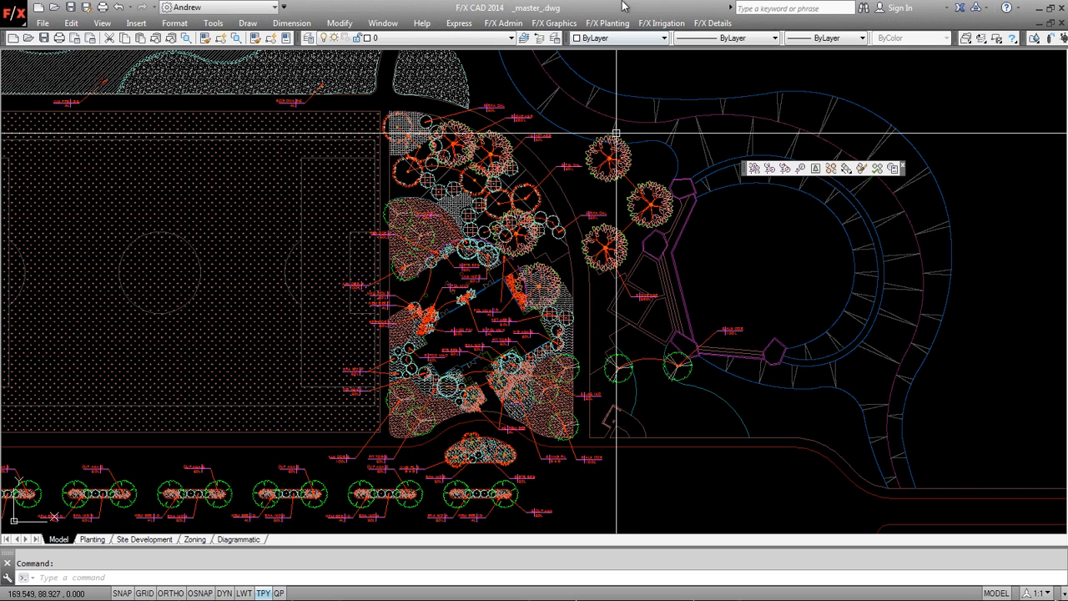
Switch to the Planting layout and move the floating planting toolbar clear of the plant schedule.
click(608, 22)
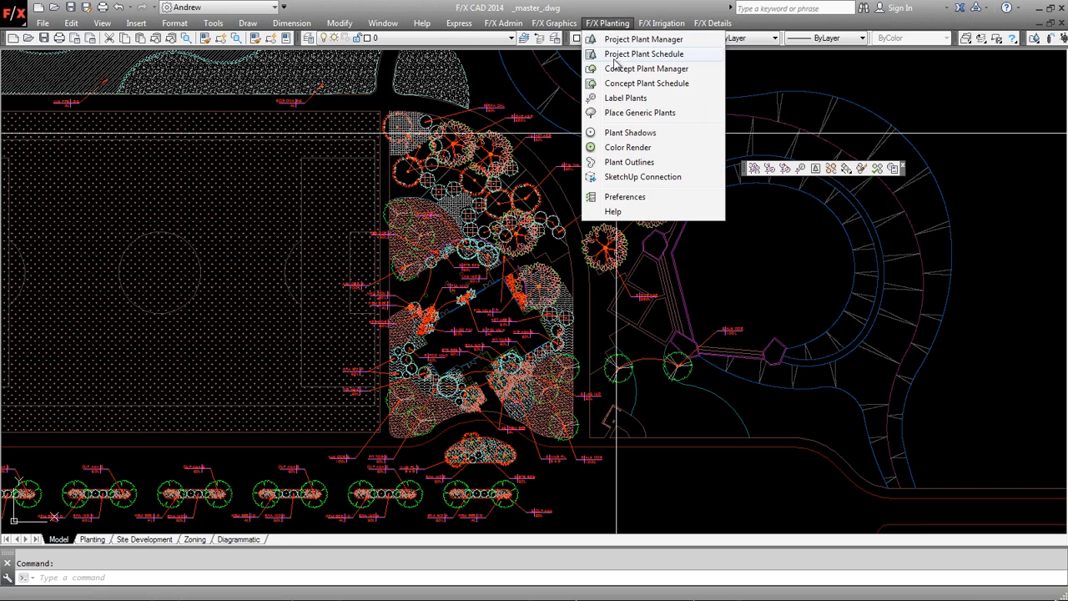
click(624, 198)
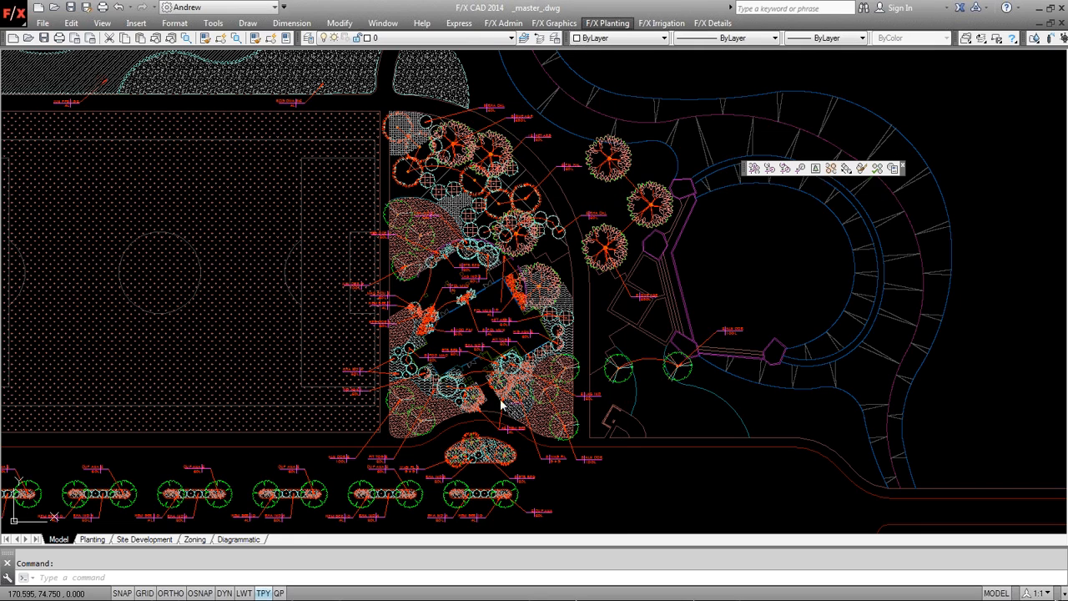
click(92, 539)
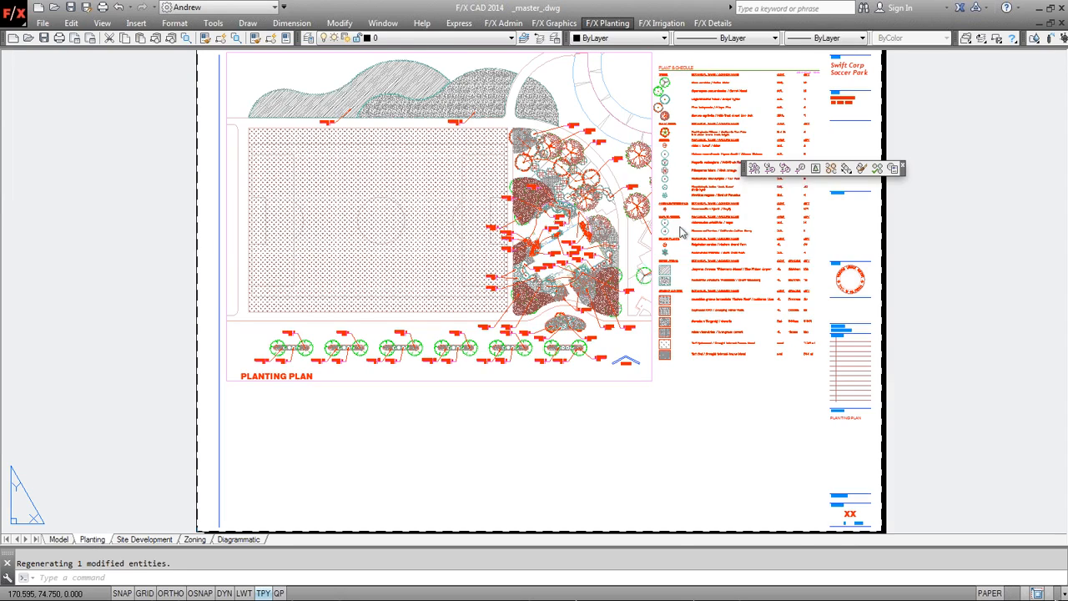
key(Escape)
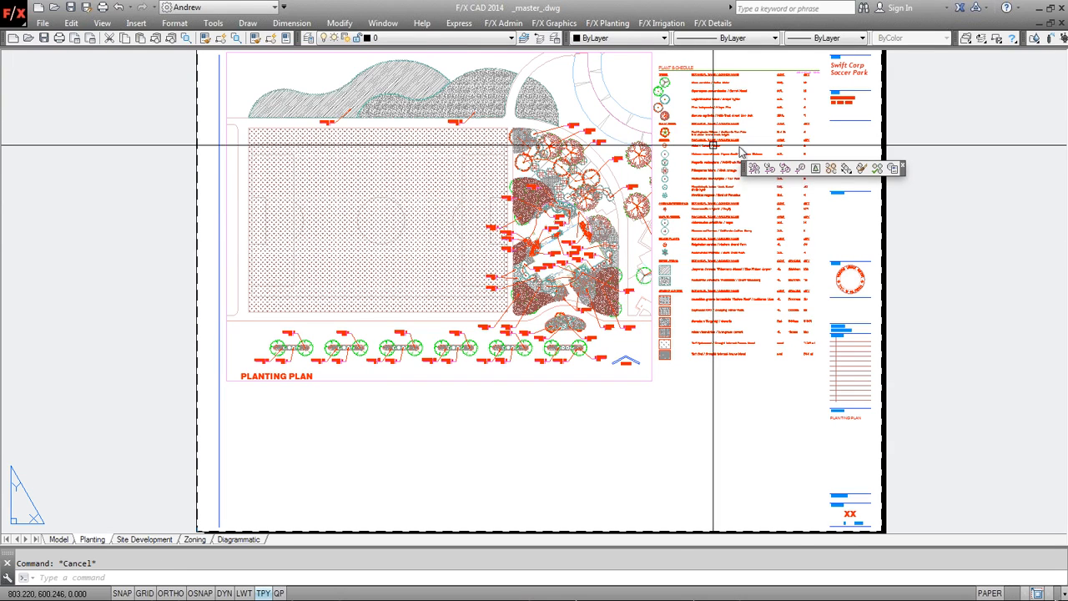
drag(745, 167, 858, 144)
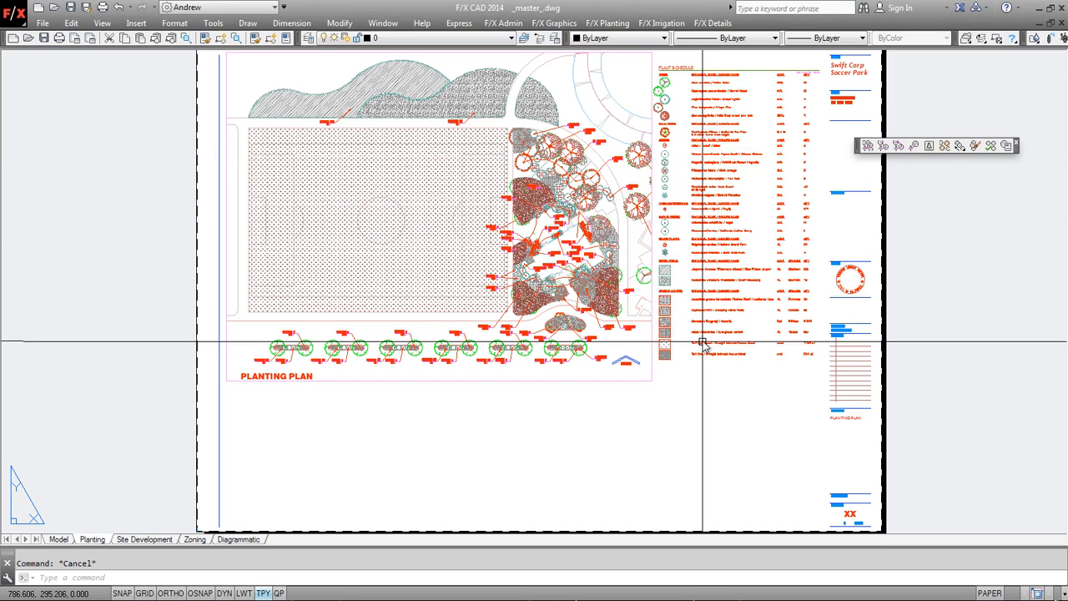
mouse_move(704, 189)
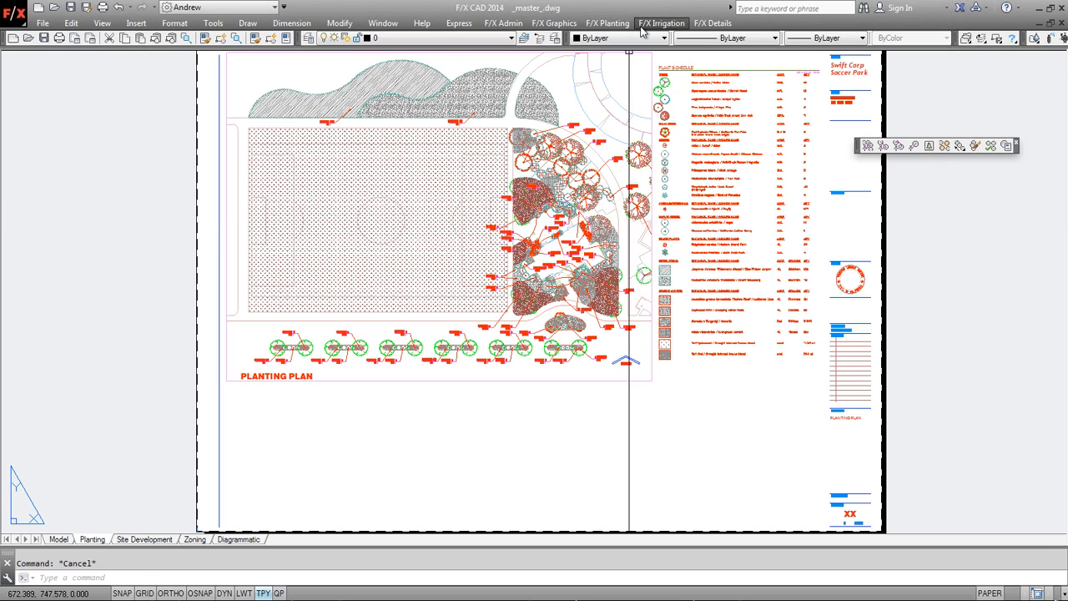
Start a new project plant schedule without regenerating the existing one, and choose Table as its destination.
click(608, 23)
click(619, 54)
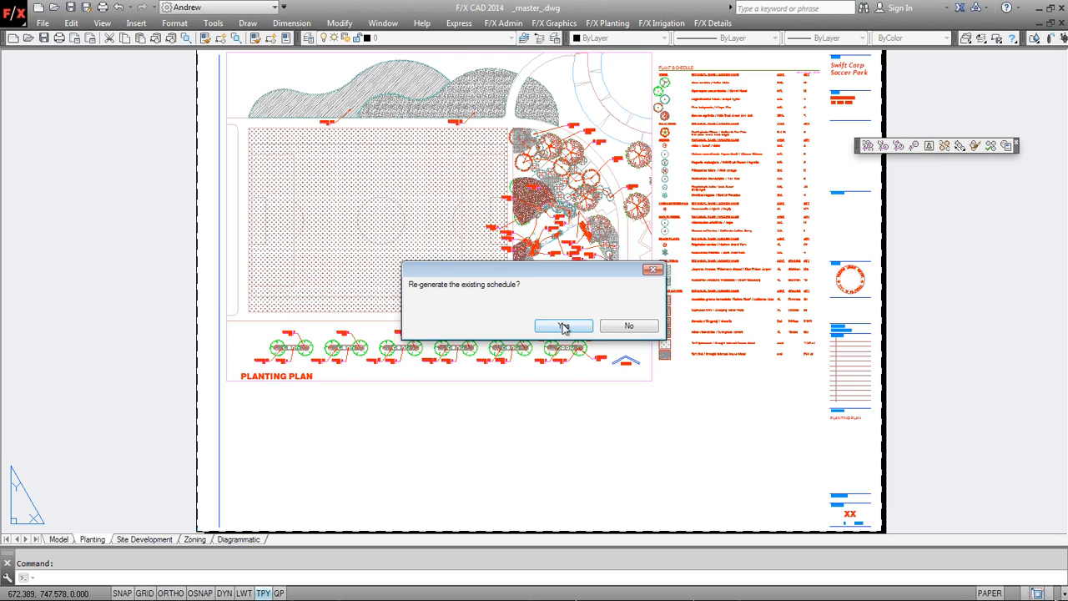
click(628, 325)
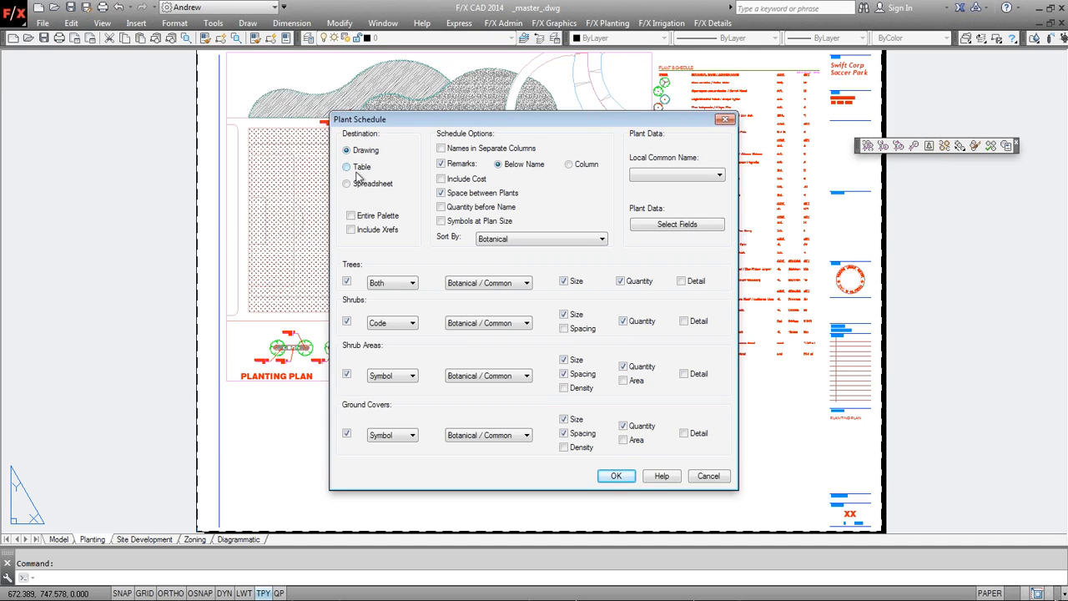
click(358, 184)
click(358, 169)
Set both trees and shrubs to be identified by Symbol in the plant schedule.
click(411, 284)
click(433, 272)
click(372, 284)
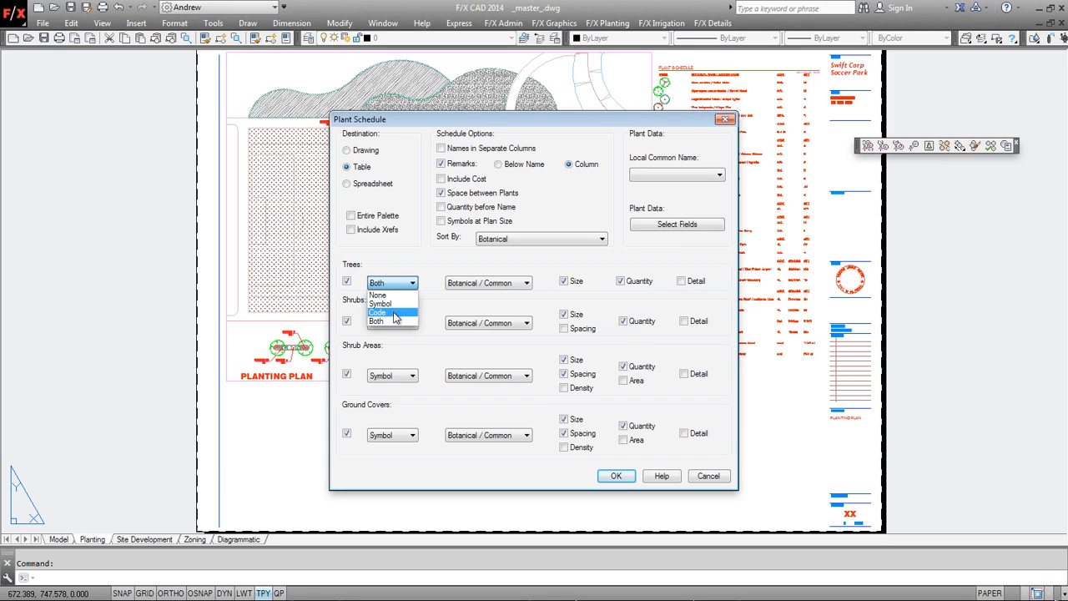
click(399, 305)
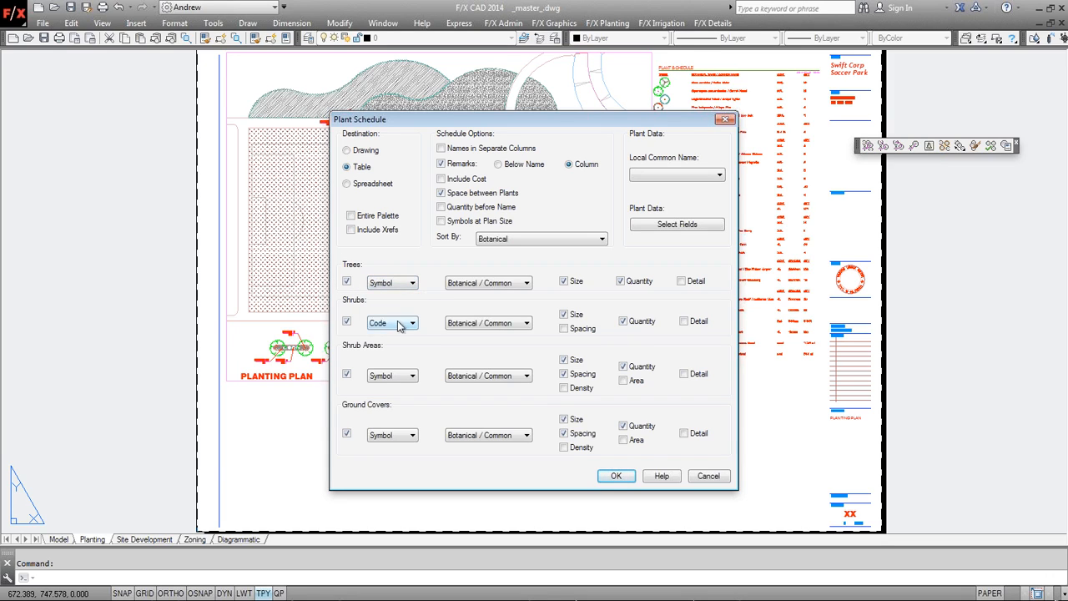
click(406, 323)
click(391, 344)
Try out the Entire Palette and Include Xrefs options for the plant schedule.
click(352, 216)
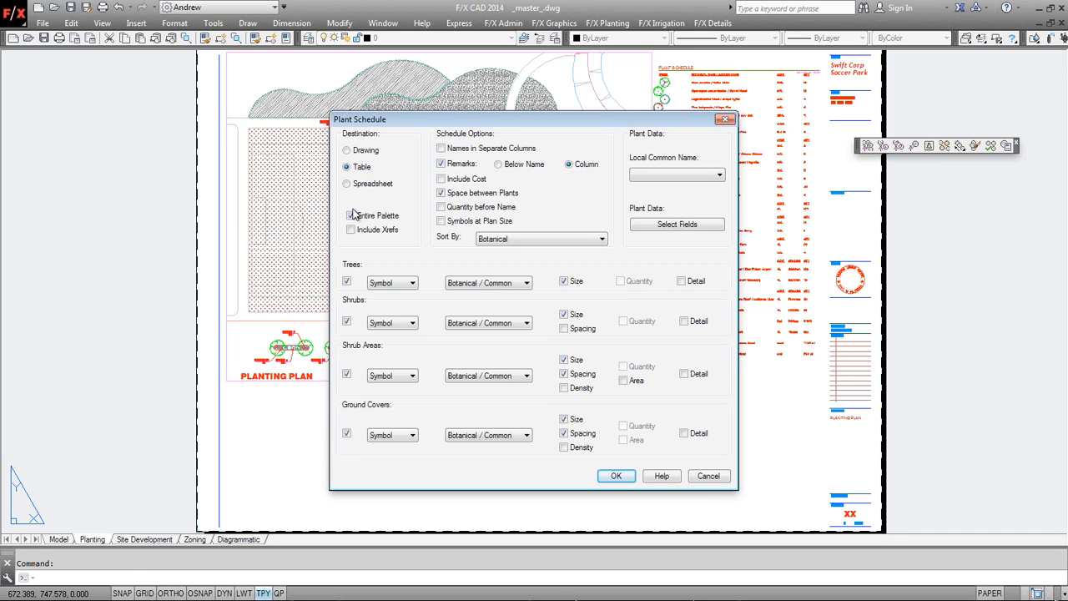
click(351, 216)
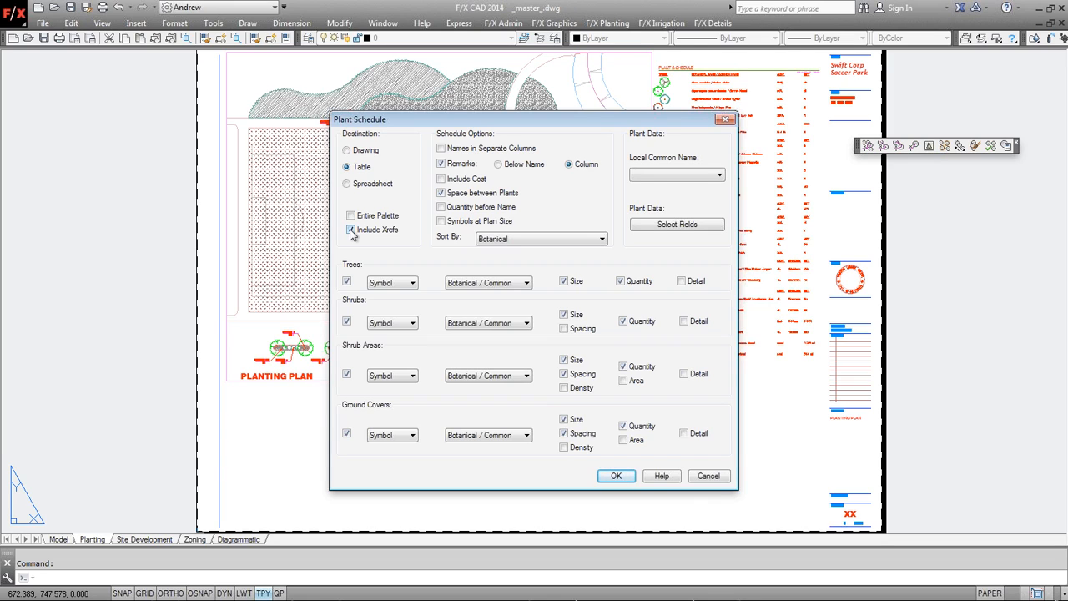
click(350, 229)
click(350, 230)
click(351, 231)
Generate the table plant schedule and place it just outside the right edge of the sheet.
click(614, 476)
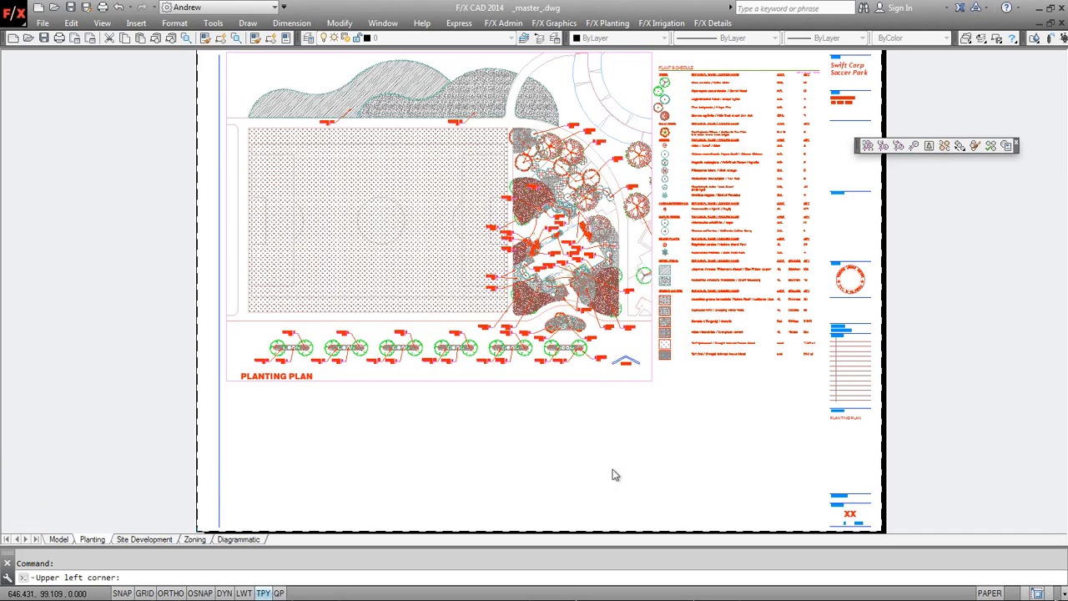
scroll(613, 476, down, 2)
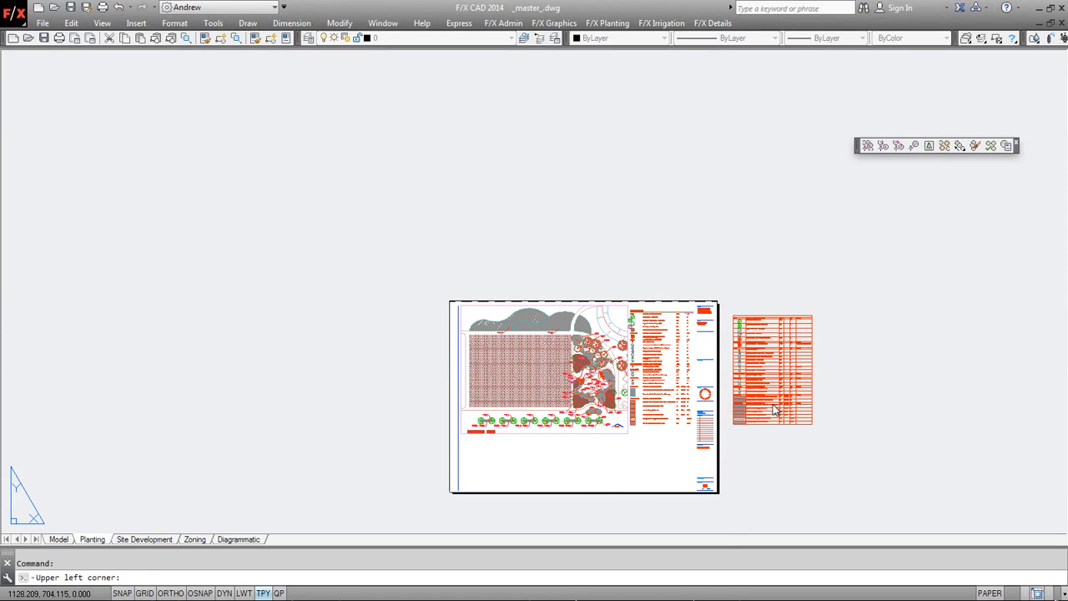
click(773, 409)
scroll(772, 408, up, 5)
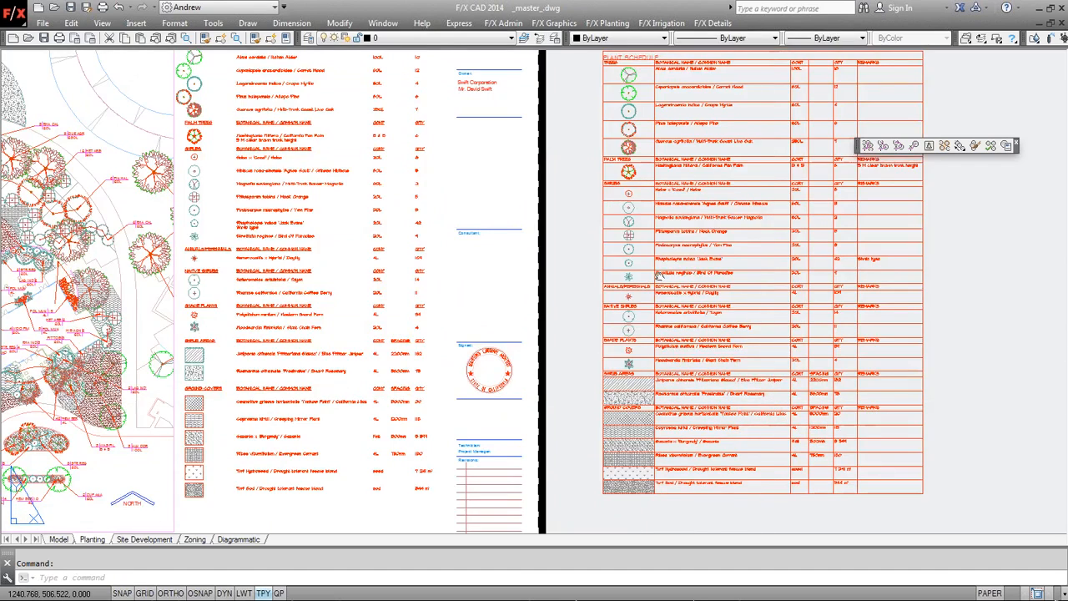
middle_drag(717, 254, 659, 276)
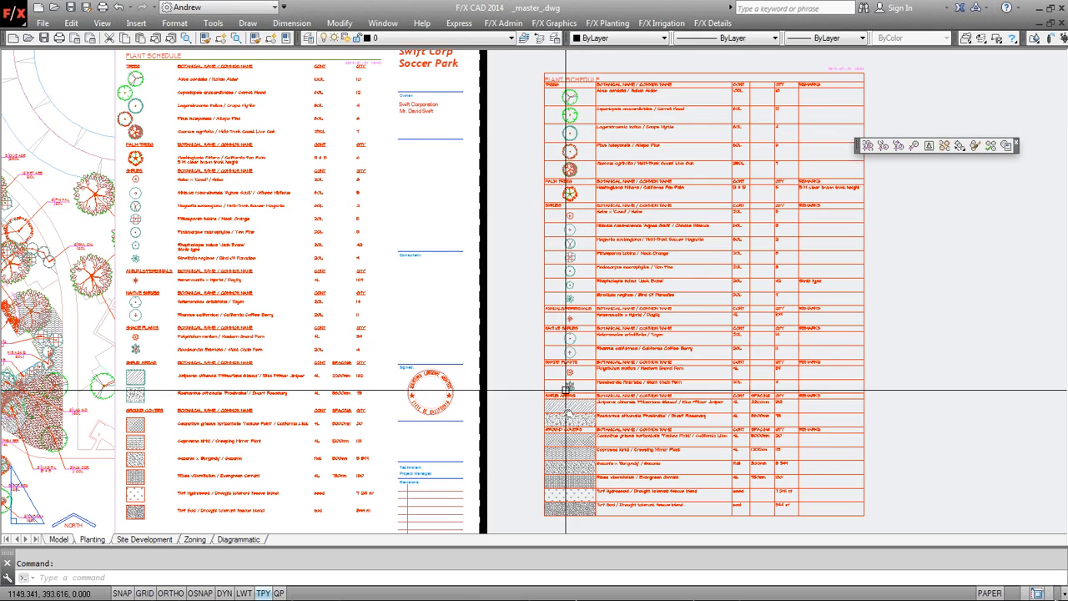
Create another plant schedule without regenerating the existing one, using the Drawing destination and Symbols at Plan Size, and place it right of the table schedule.
scroll(564, 471, down, 3)
key(space)
click(607, 325)
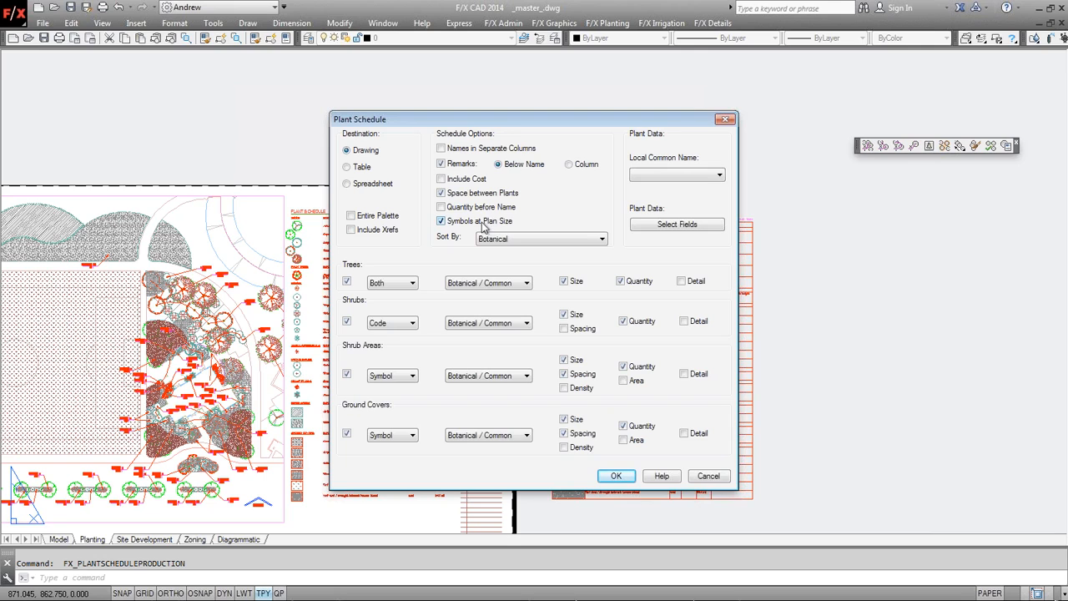
click(616, 476)
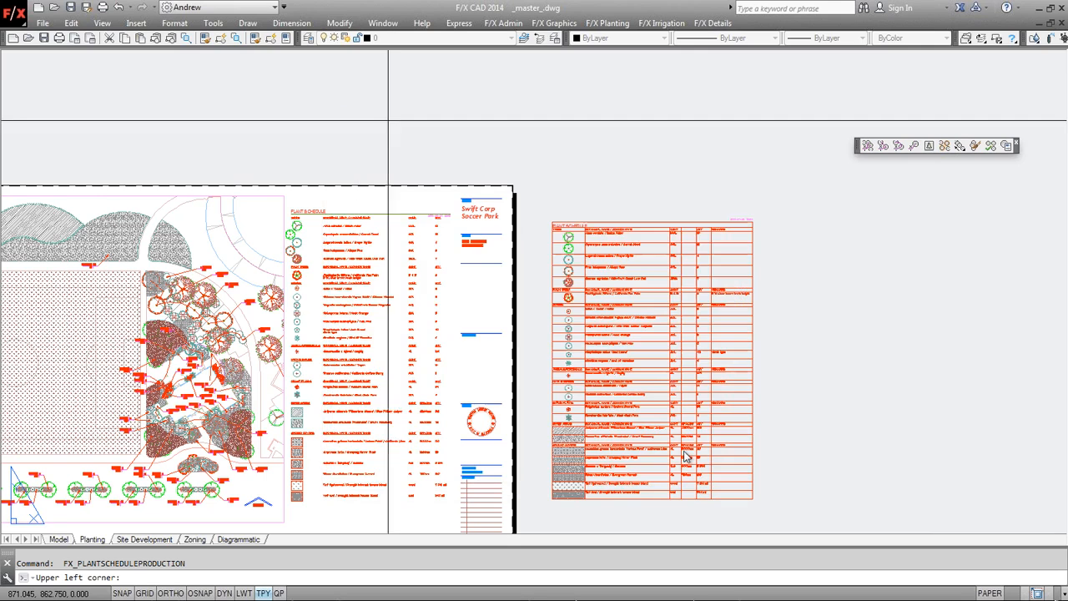
scroll(685, 455, down, 4)
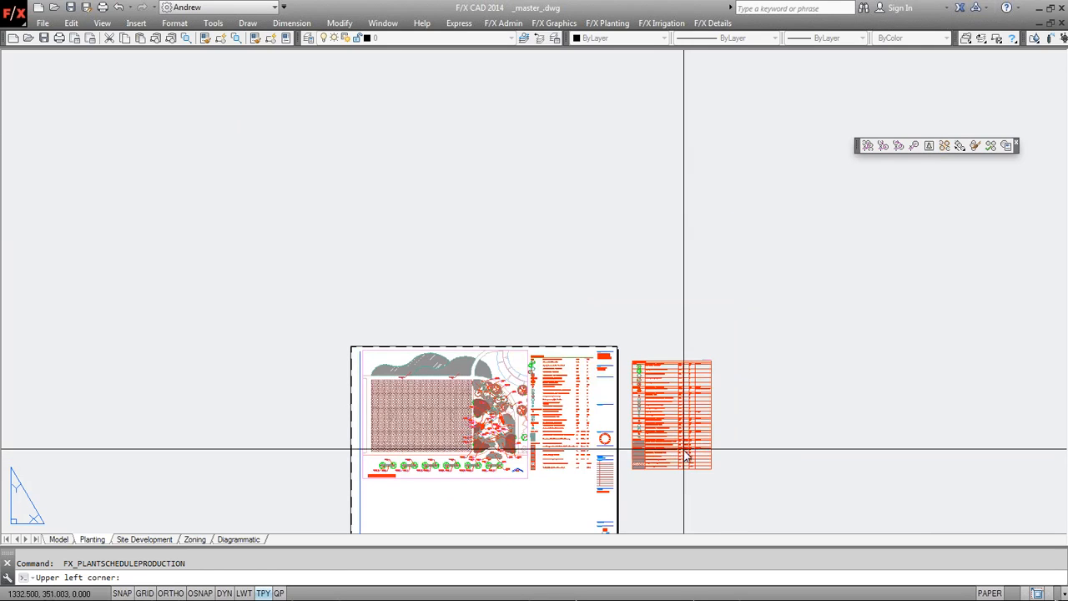
click(737, 368)
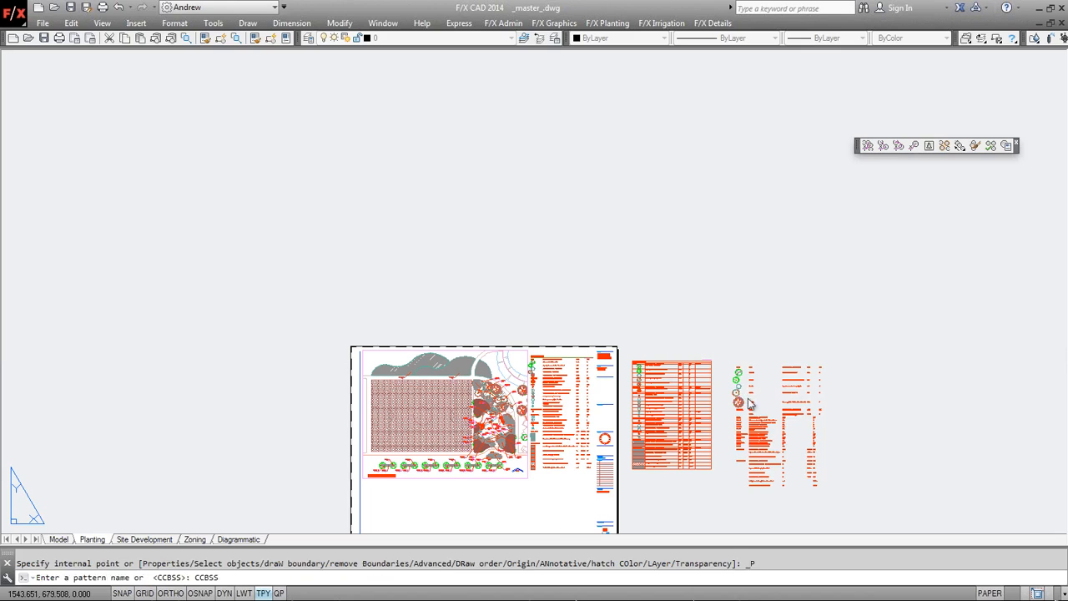
key(Escape)
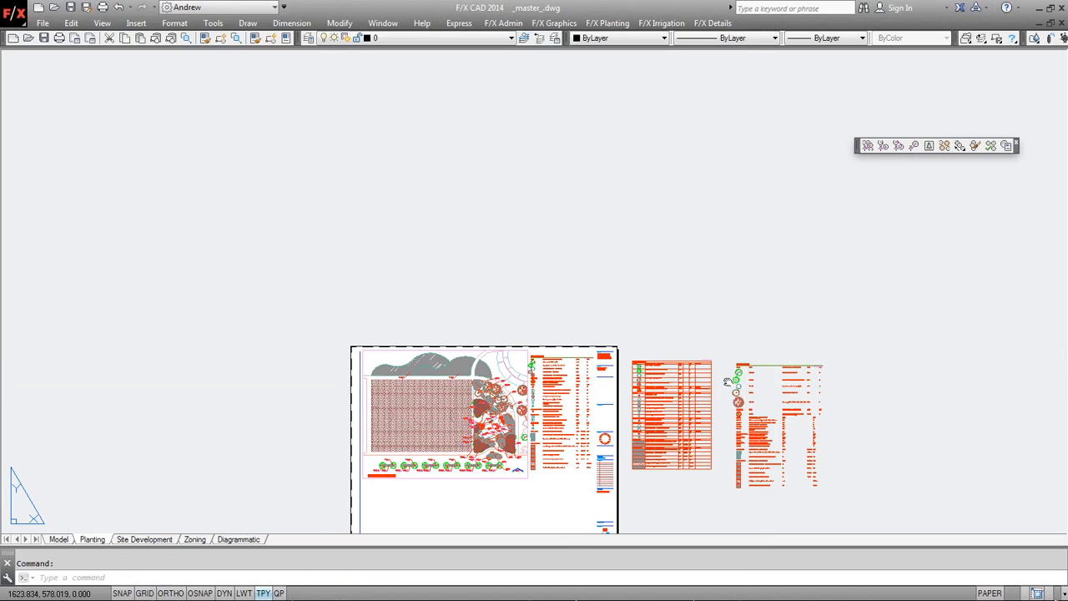
Compare the plan-size symbol schedule with the table schedule and the original schedule on the sheet.
middle_drag(753, 388, 724, 379)
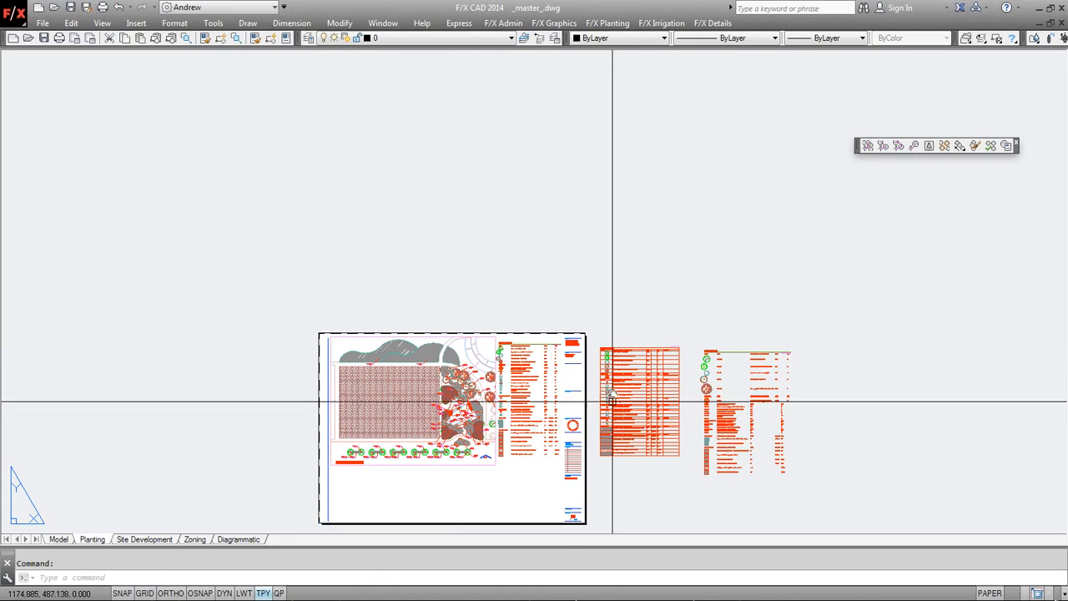
scroll(613, 399, up, 4)
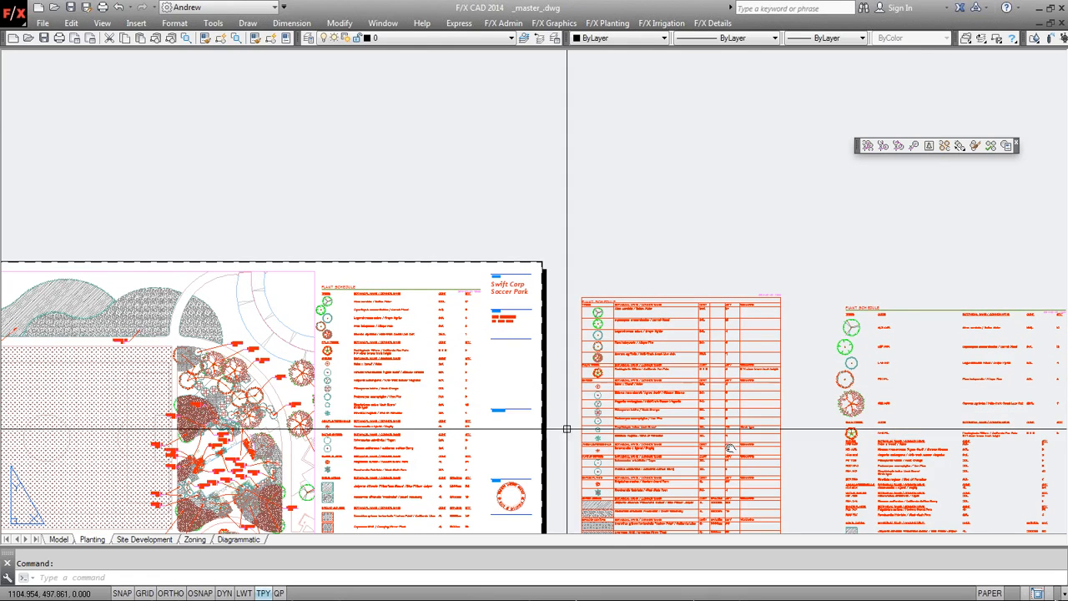
middle_drag(730, 445, 515, 304)
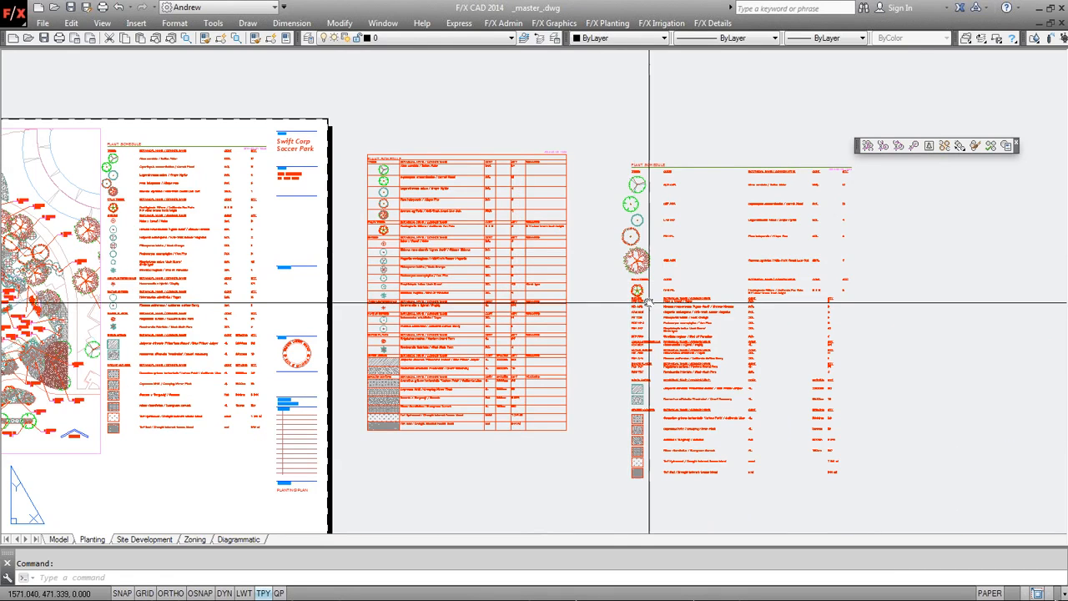
scroll(659, 267, up, 5)
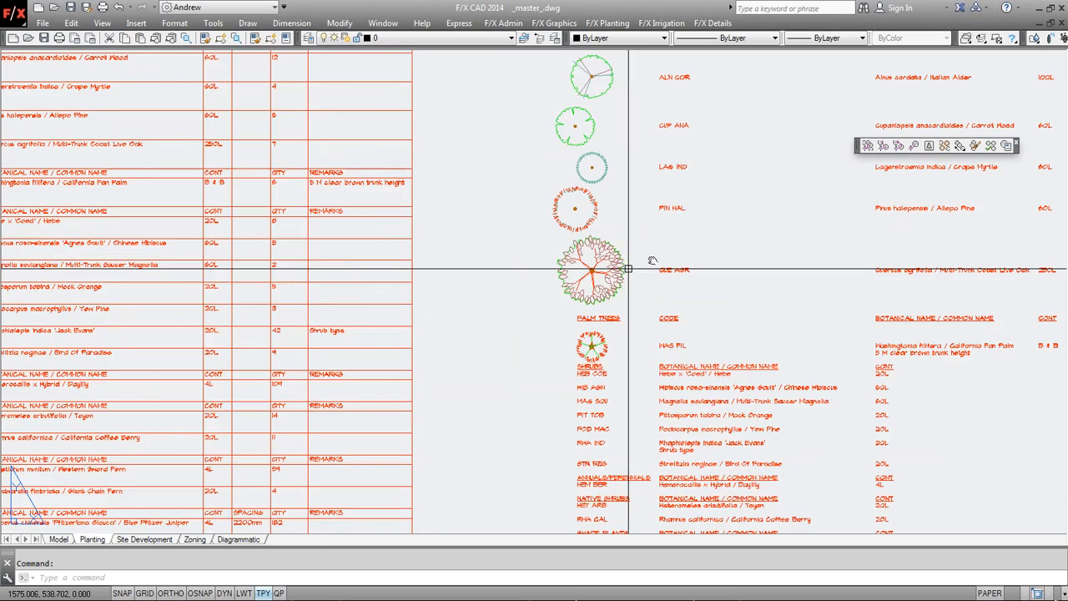
scroll(584, 263, down, 3)
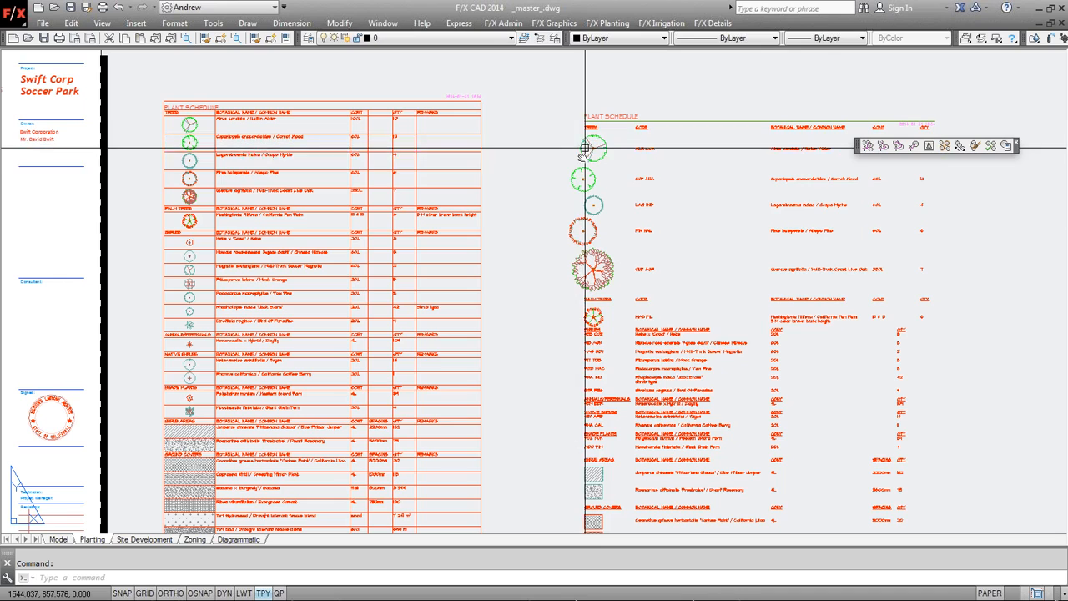
scroll(627, 320, down, 2)
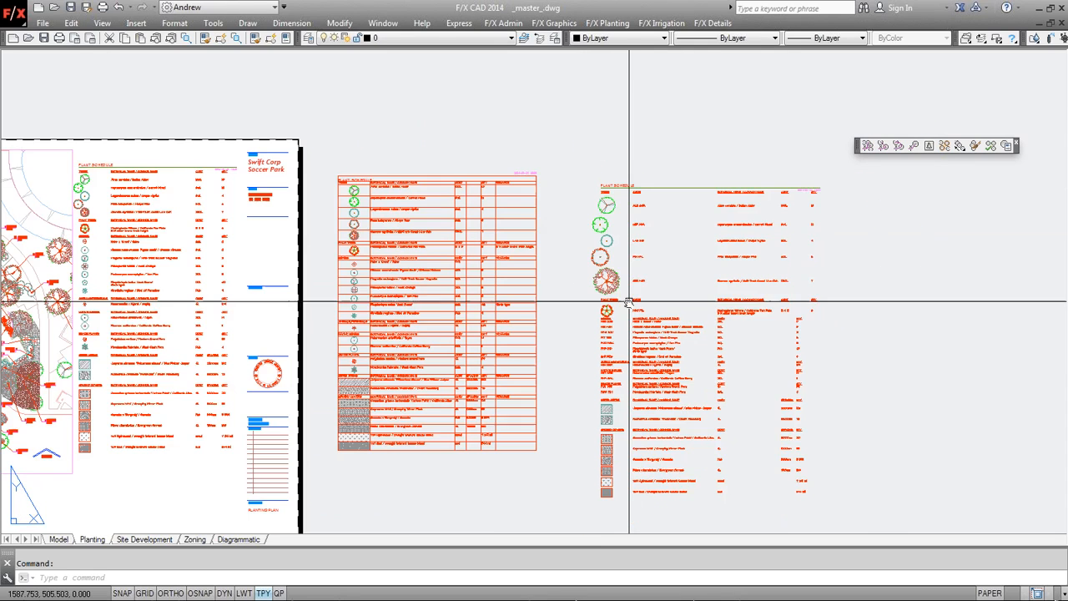
middle_drag(613, 358, 606, 324)
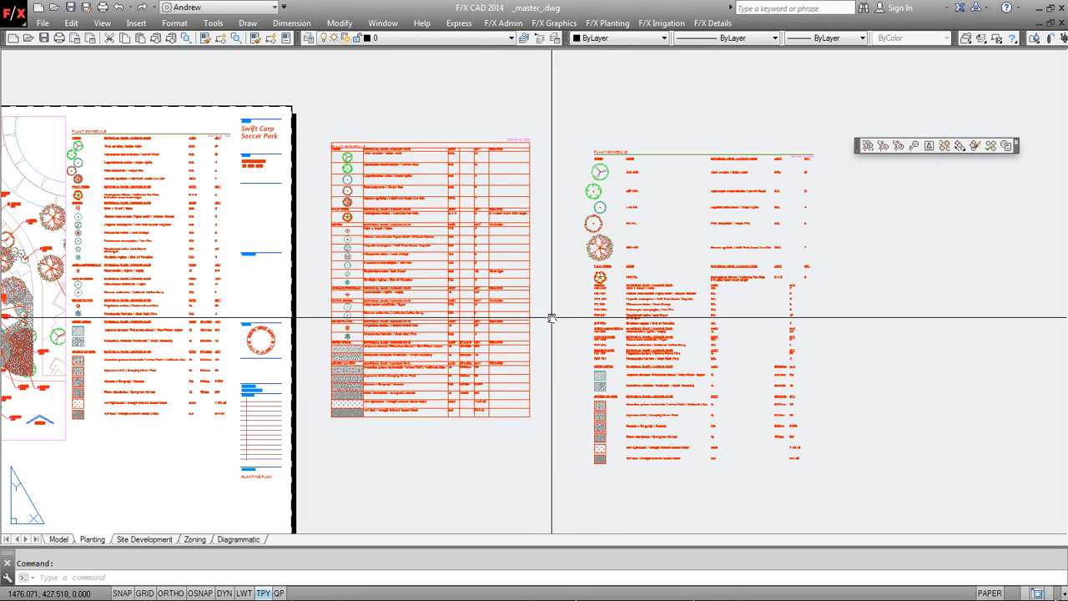
scroll(551, 318, down, 2)
middle_drag(526, 414, 595, 366)
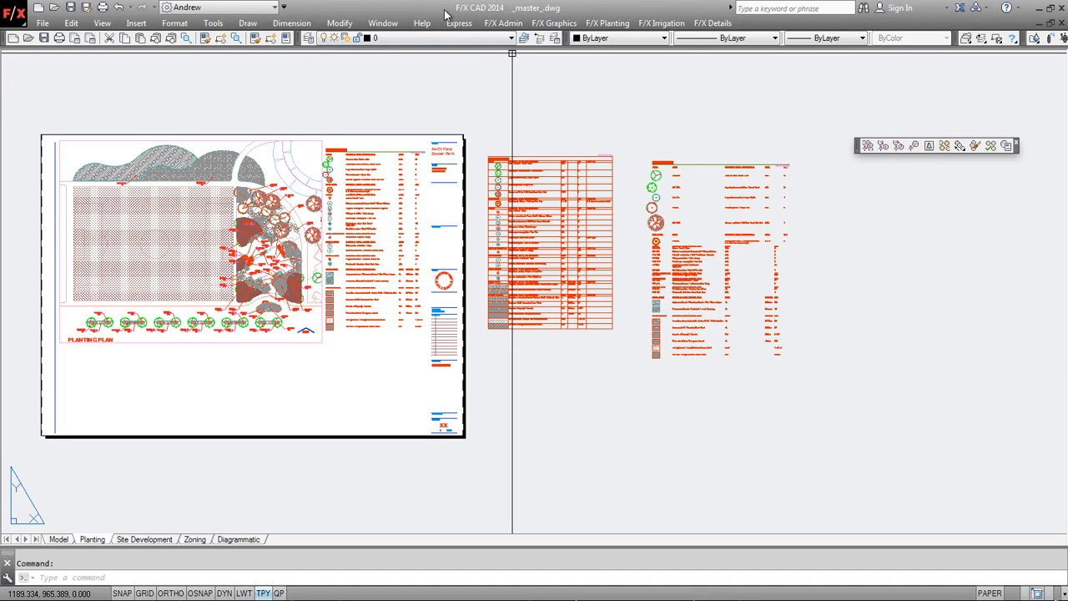
Review the metric viewport scales and drawing unit choices in the Viewport Scale settings, keeping 1:250 and Meters.
click(499, 24)
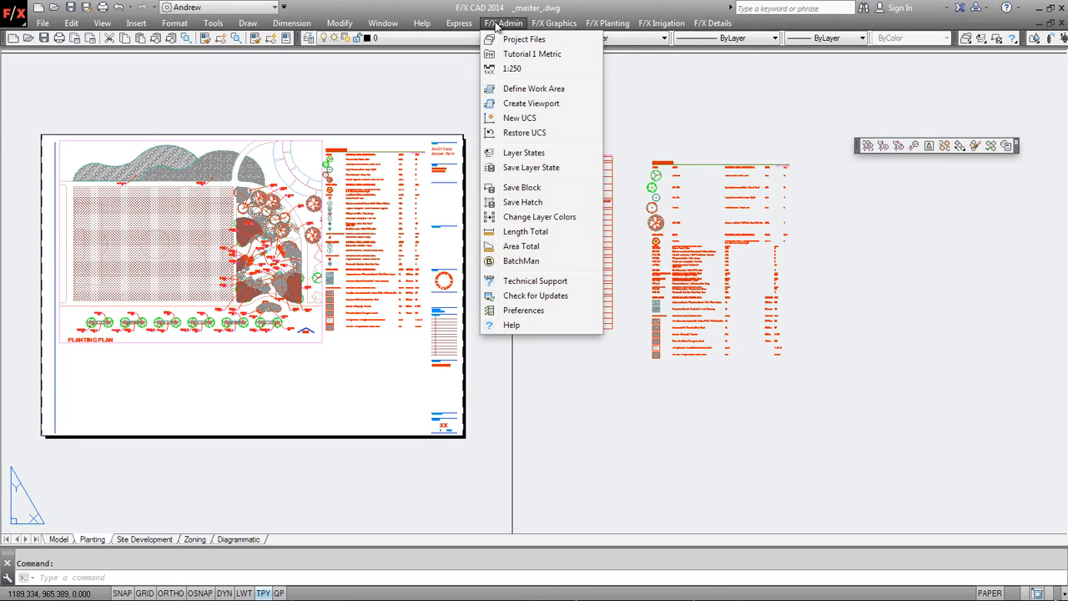
click(512, 68)
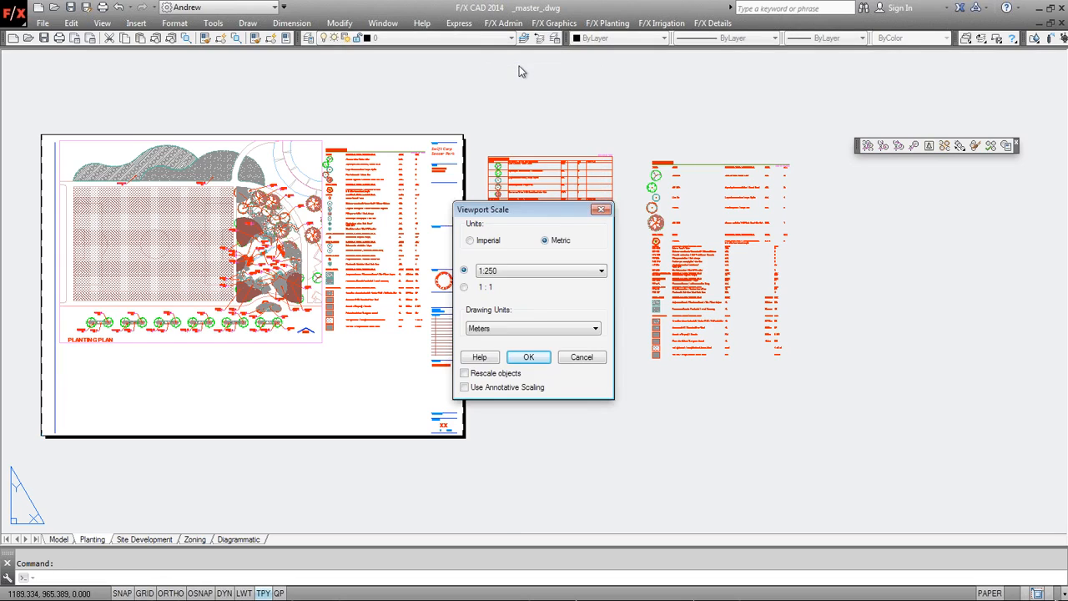
drag(542, 218, 572, 199)
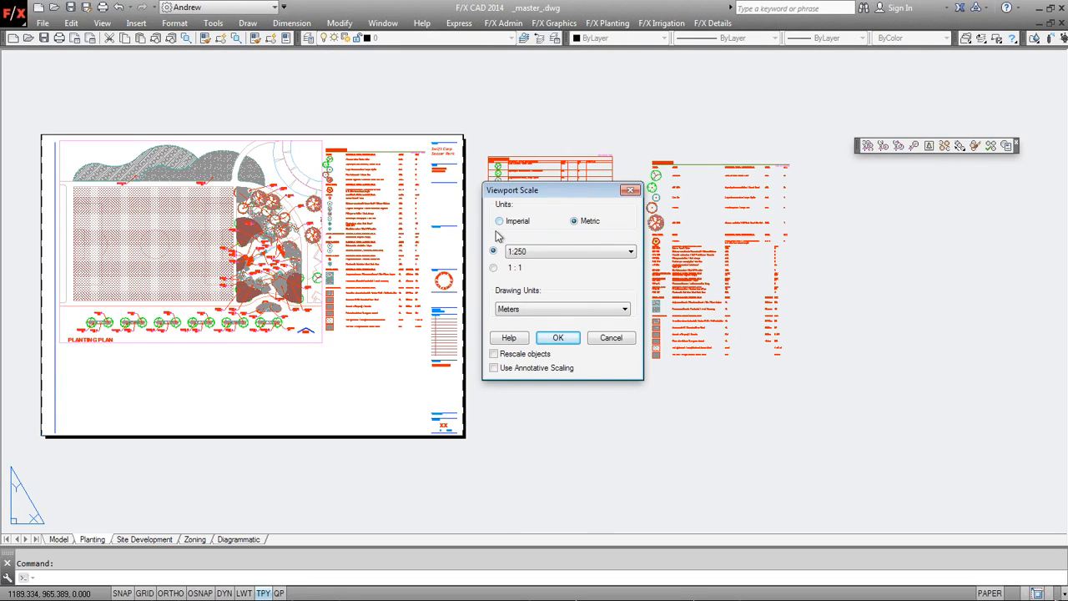
click(583, 251)
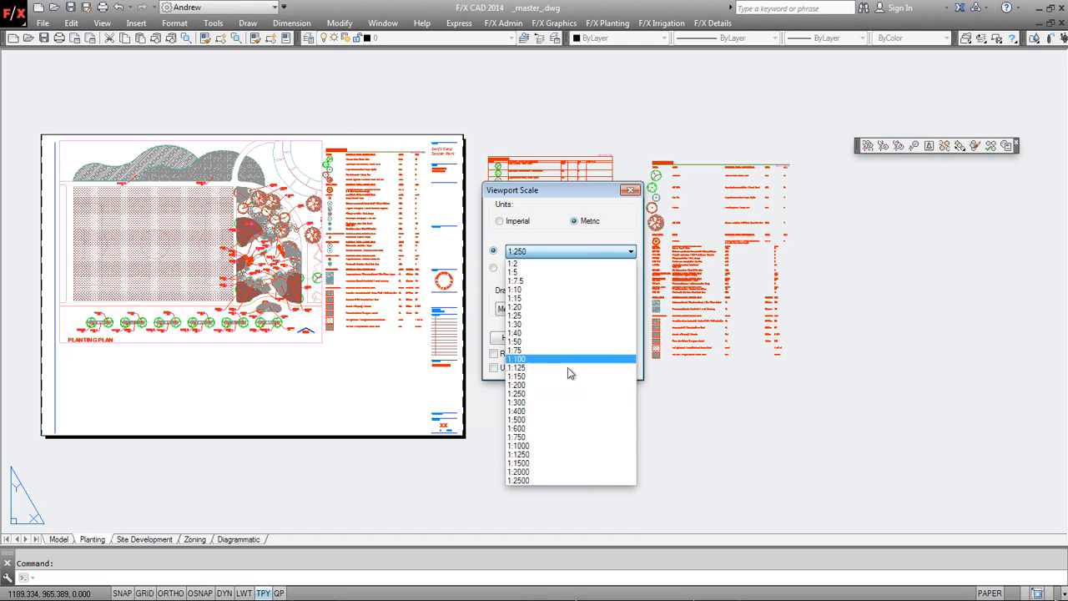
click(560, 394)
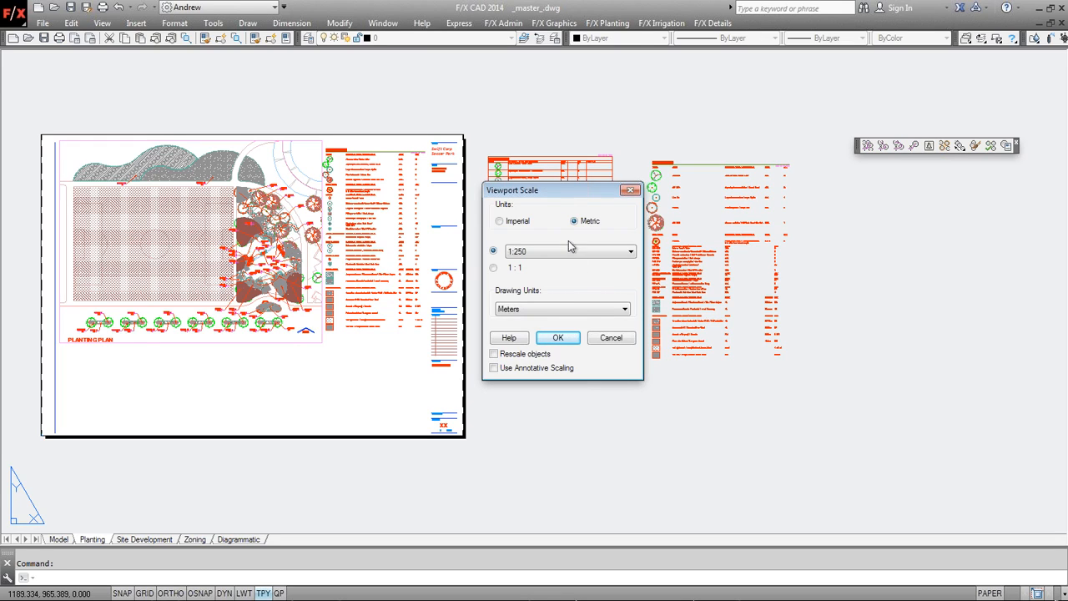
drag(554, 194, 555, 162)
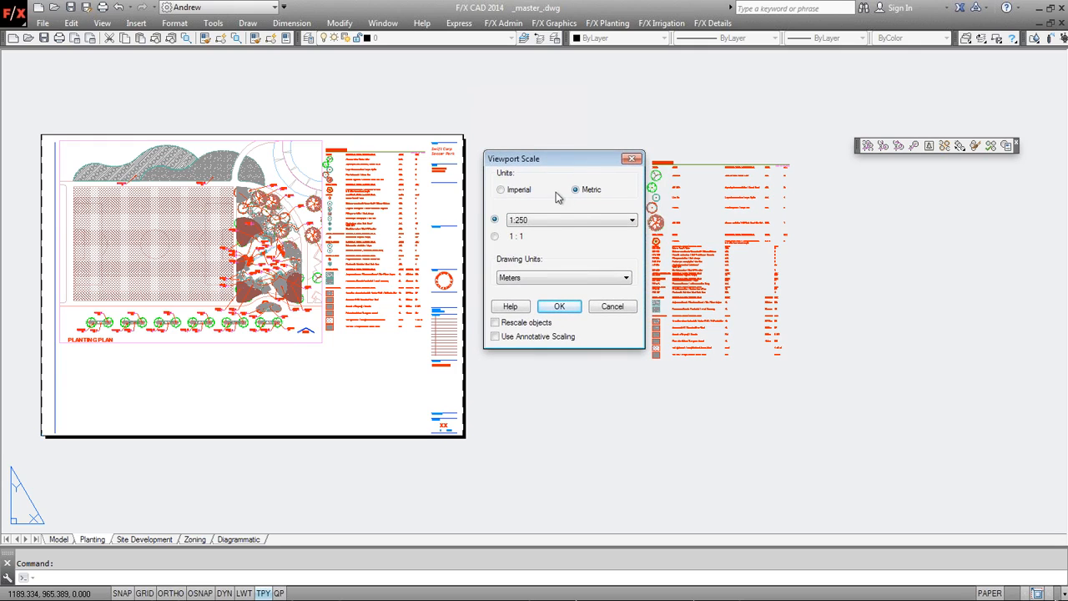
click(548, 279)
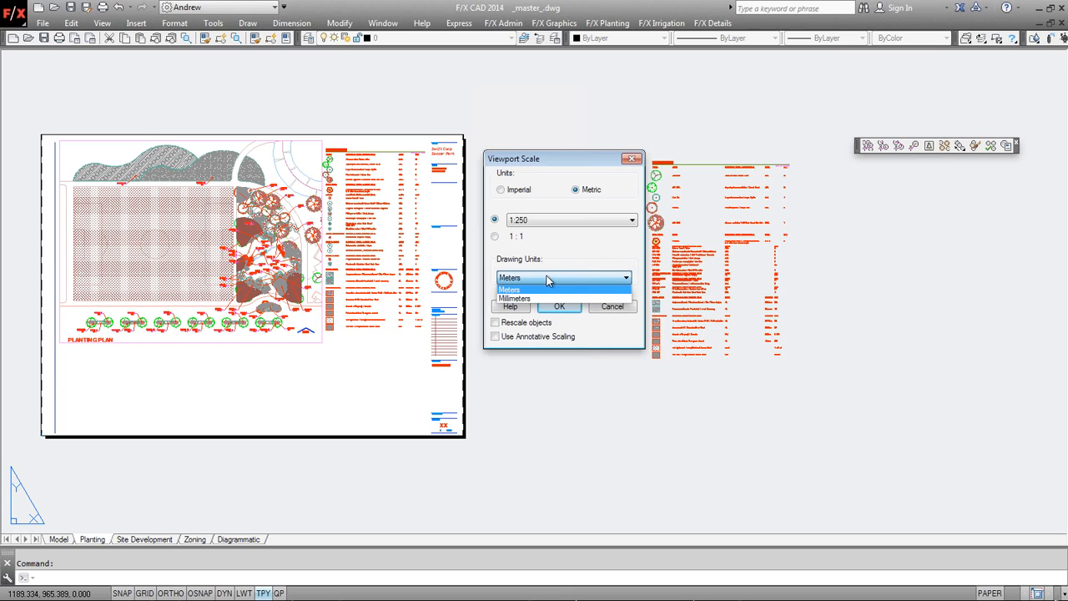
click(544, 288)
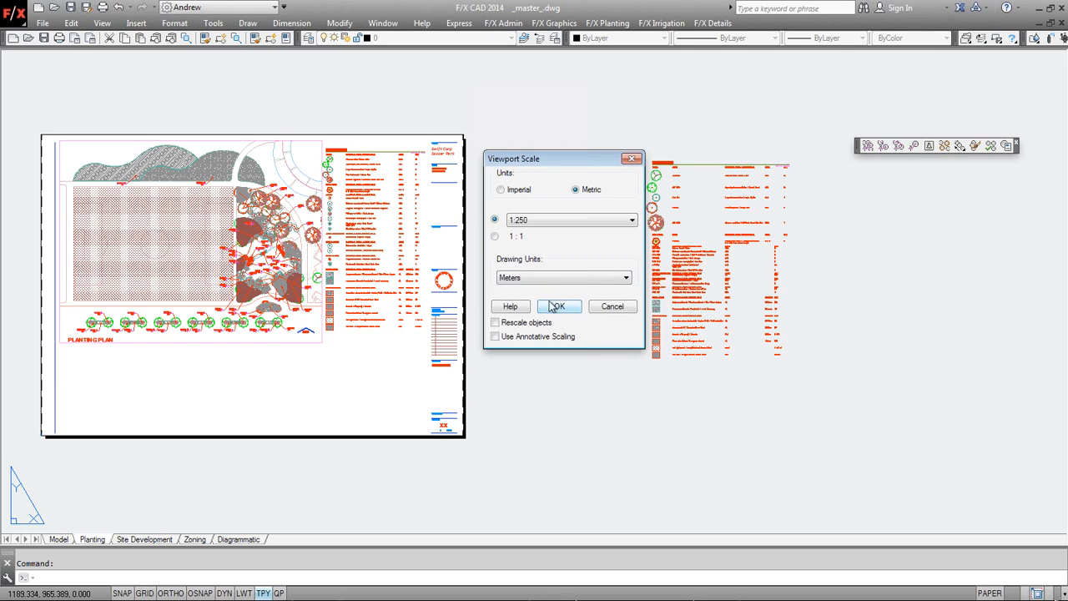
Set the viewport scale to 1:125 with Rescale objects turned on and apply it to the drawing.
click(564, 221)
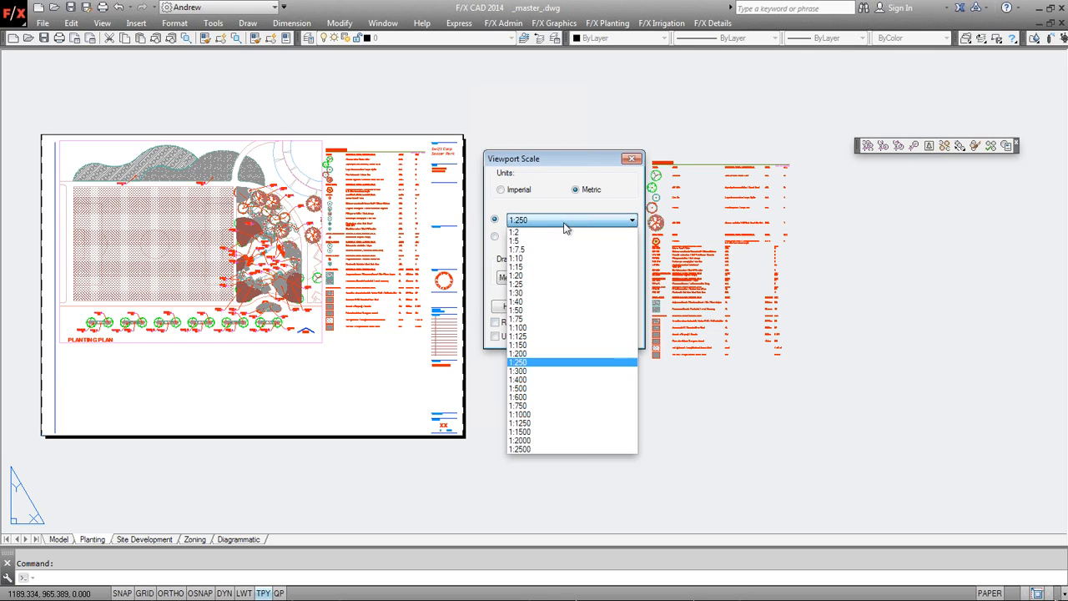
click(541, 336)
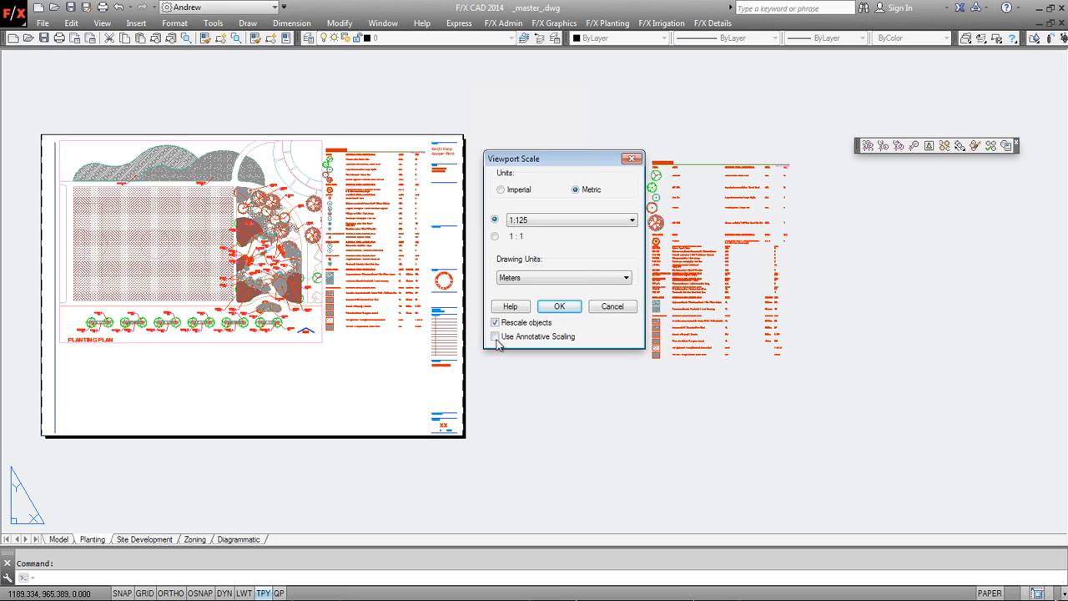
click(557, 307)
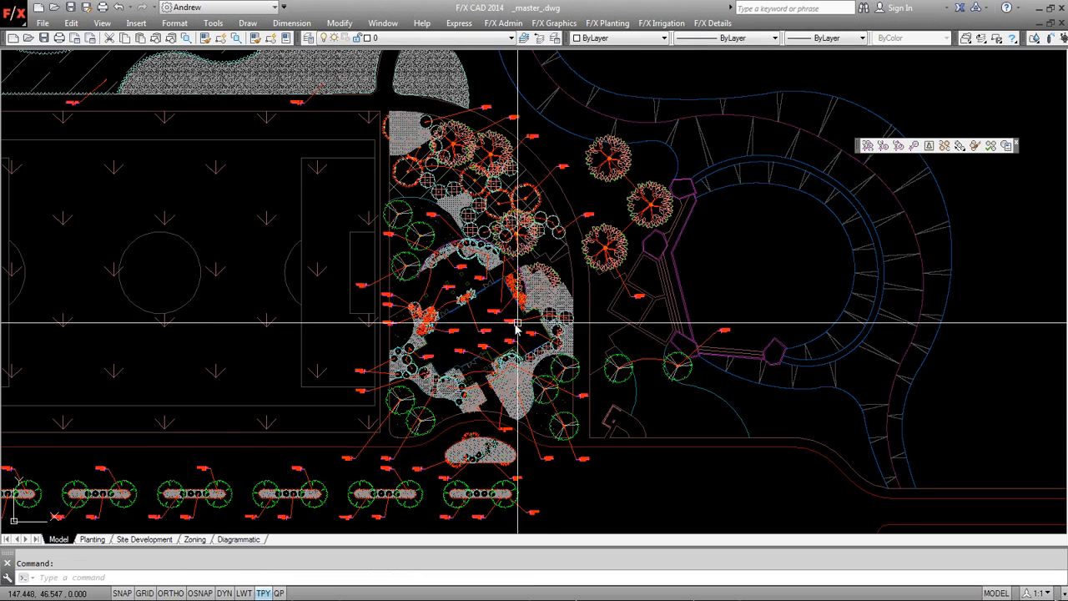
Examine the plant labels and ground cover hatches in model space at close range and across the planting area.
scroll(527, 323, up, 6)
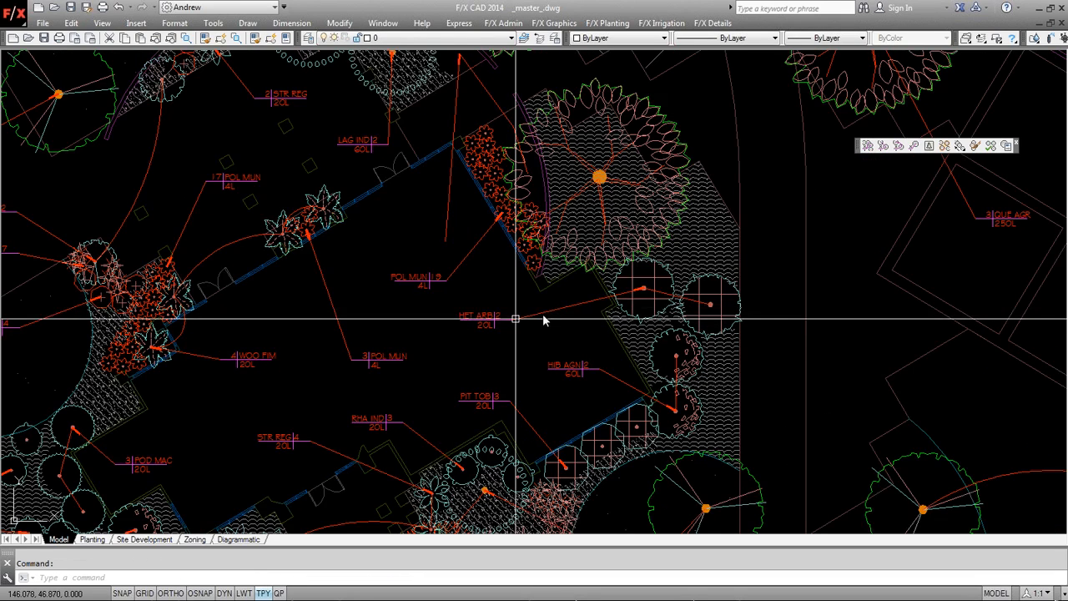
scroll(466, 330, down, 2)
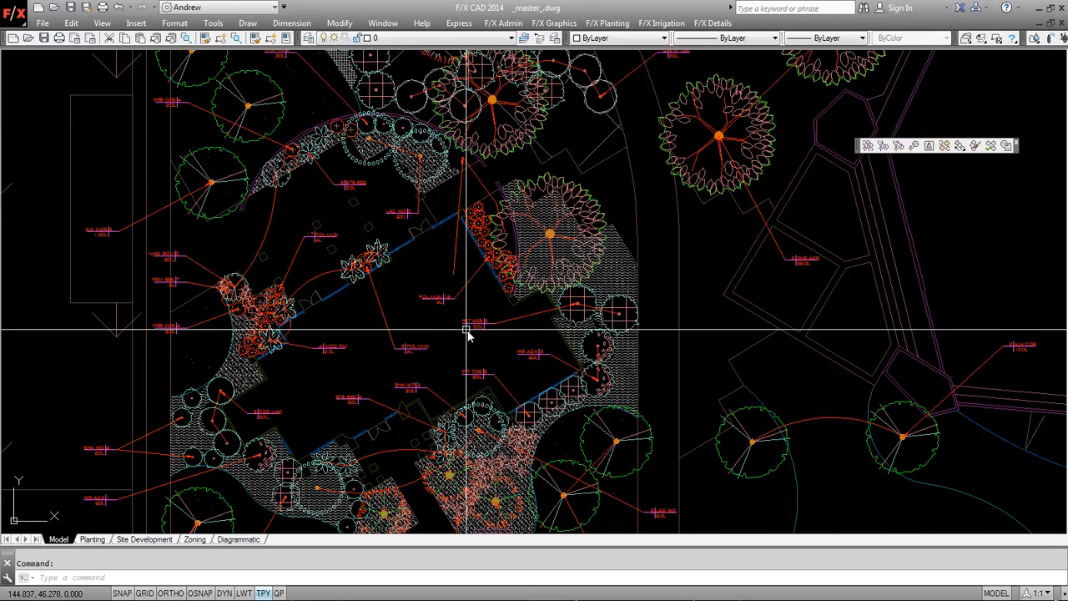
scroll(619, 270, up, 5)
scroll(581, 324, down, 4)
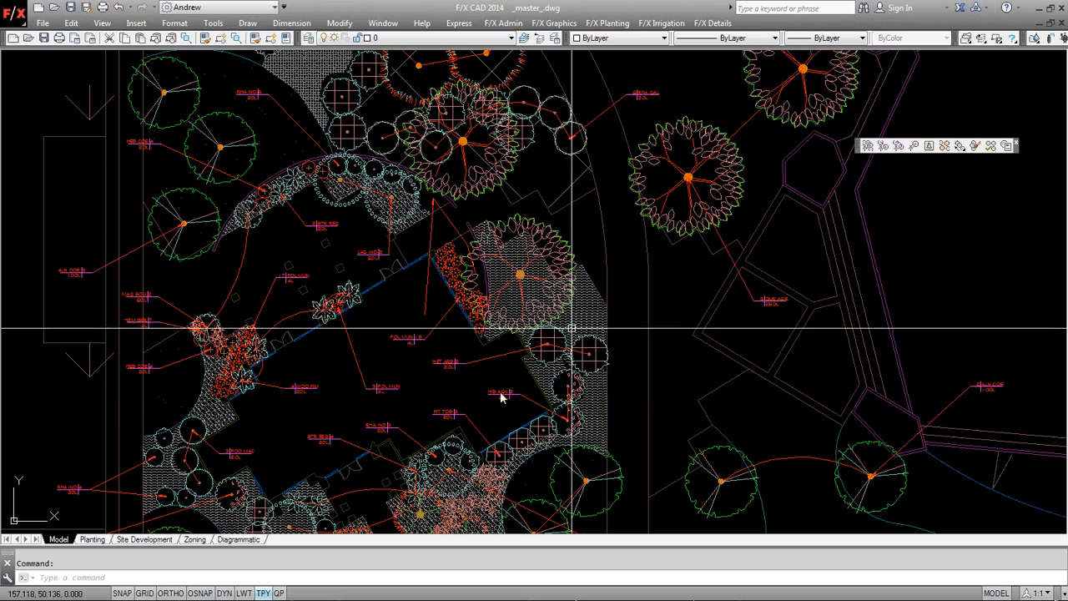
scroll(463, 403, down, 2)
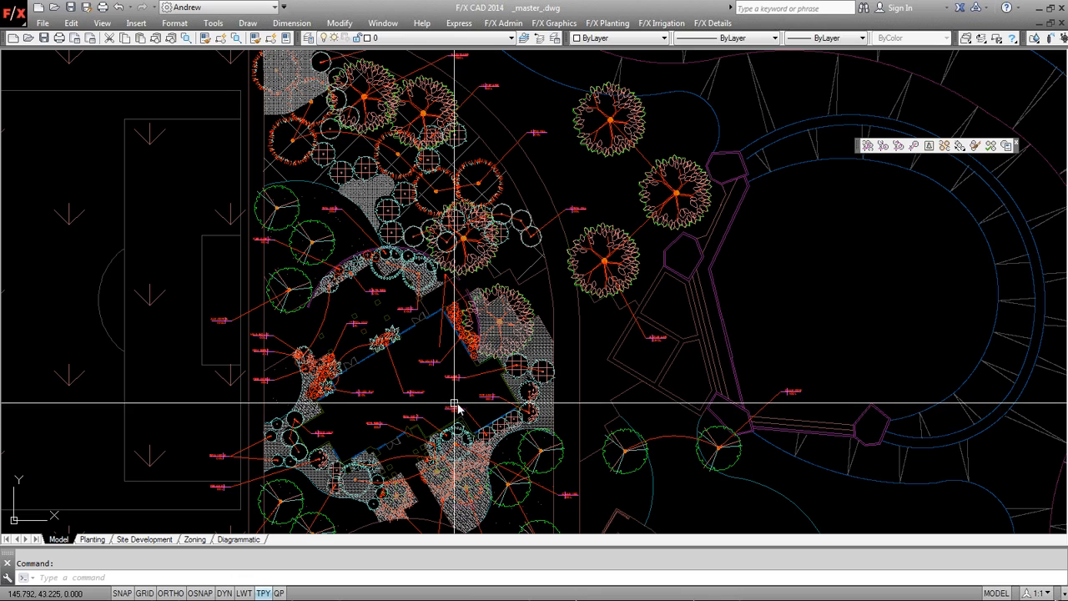
click(482, 197)
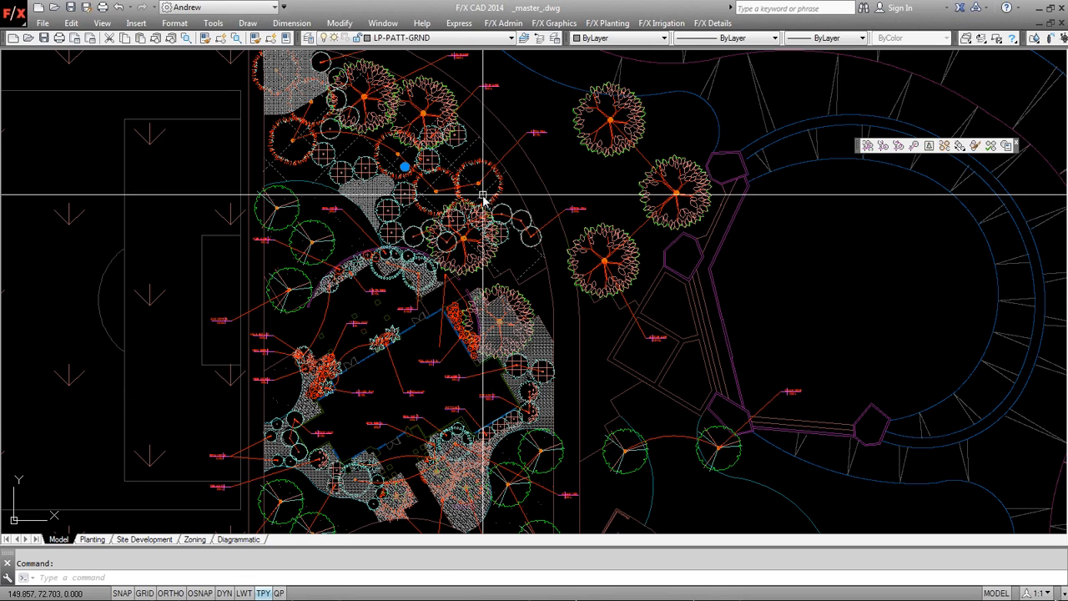
key(Escape)
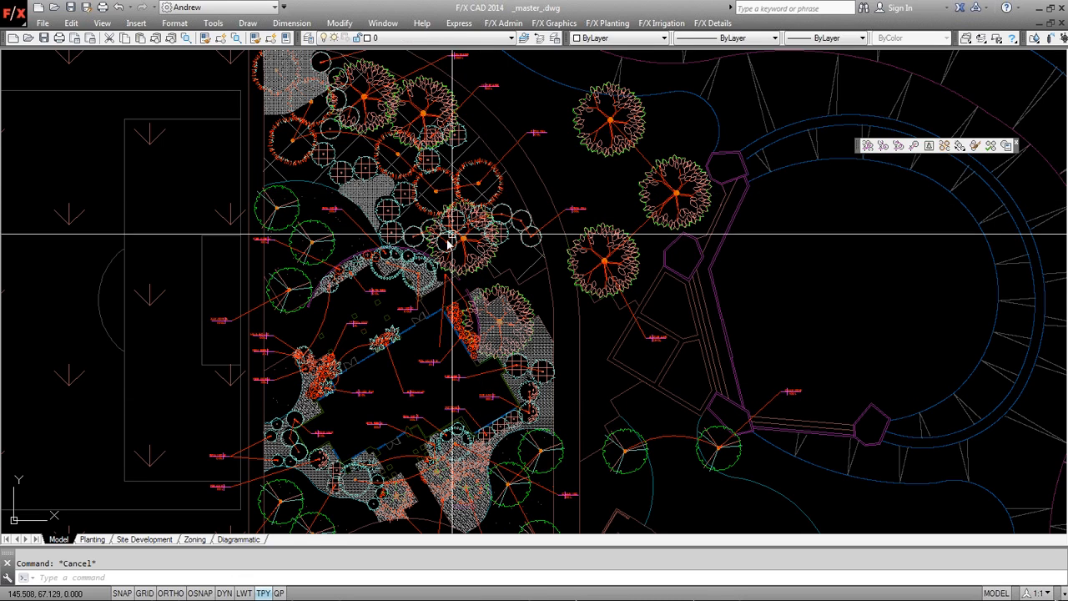
Return to the Planting layout and set the viewport scale back to 1:250 without rescaling objects.
click(99, 541)
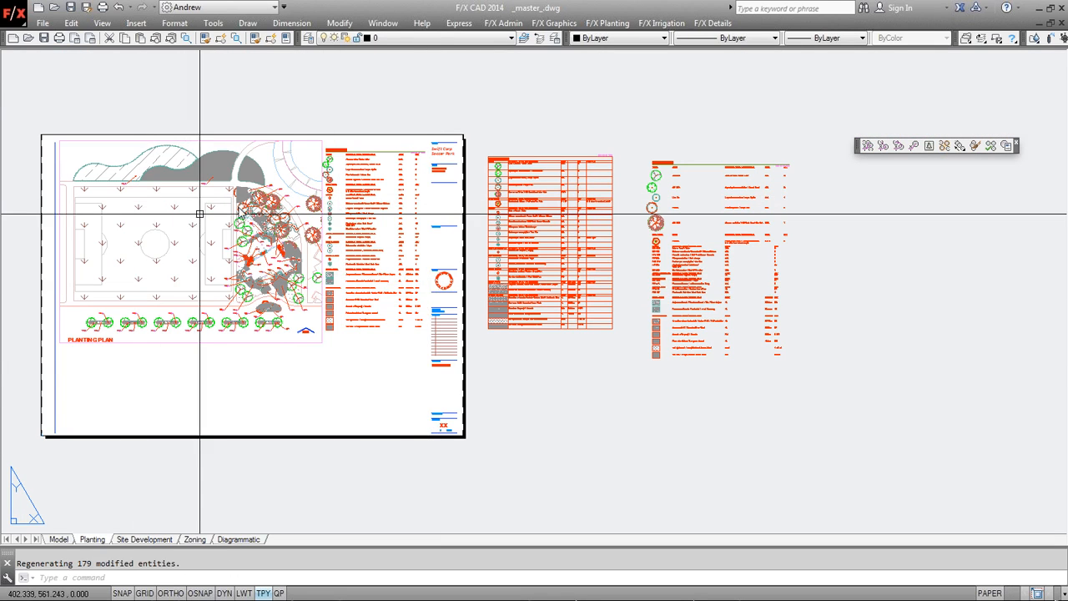
click(504, 24)
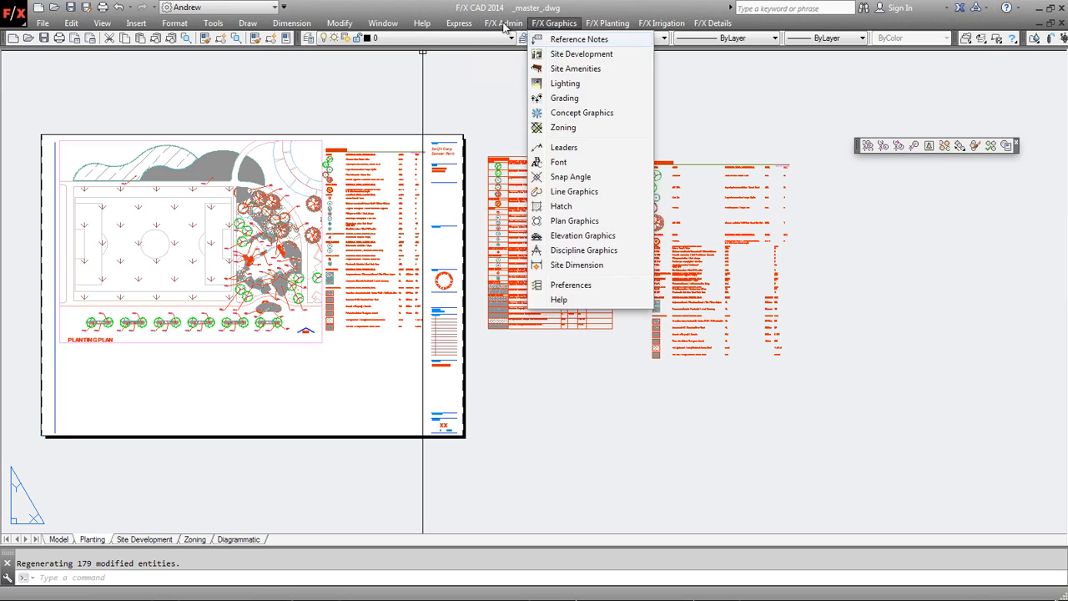
click(534, 53)
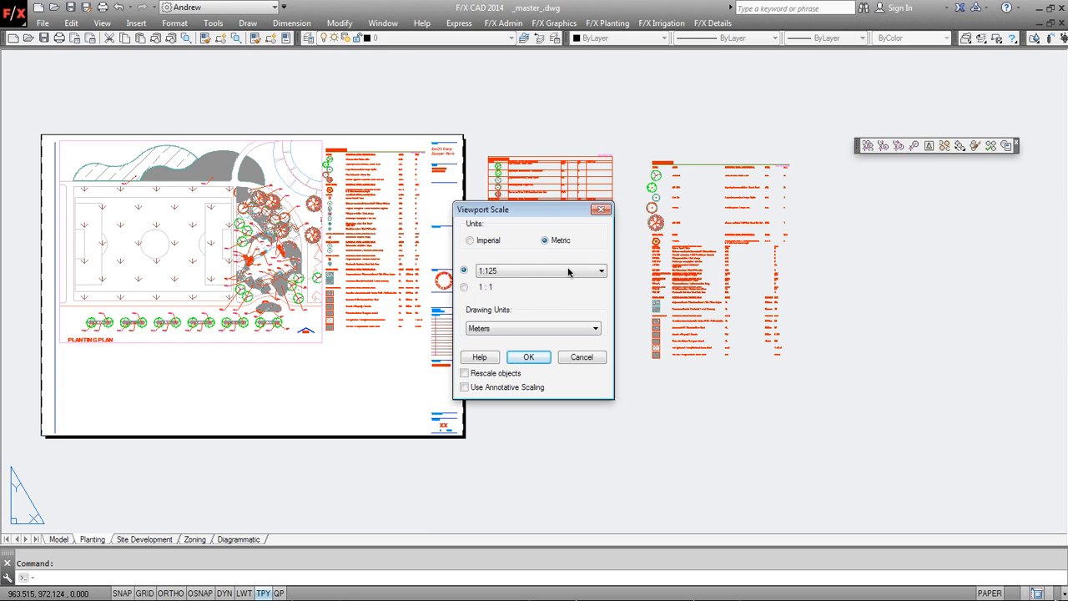
click(564, 278)
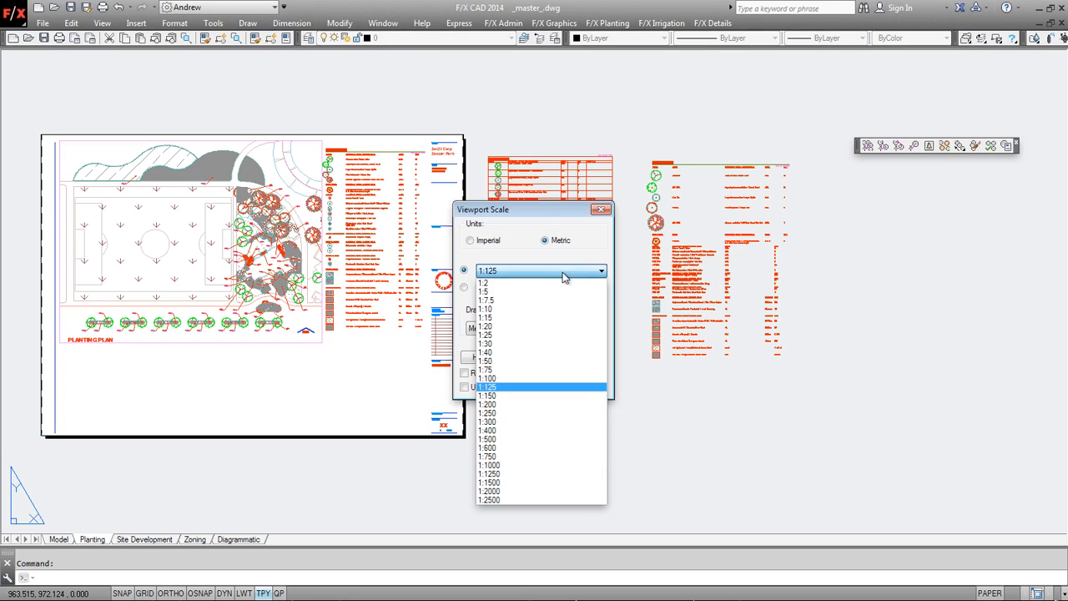
click(525, 413)
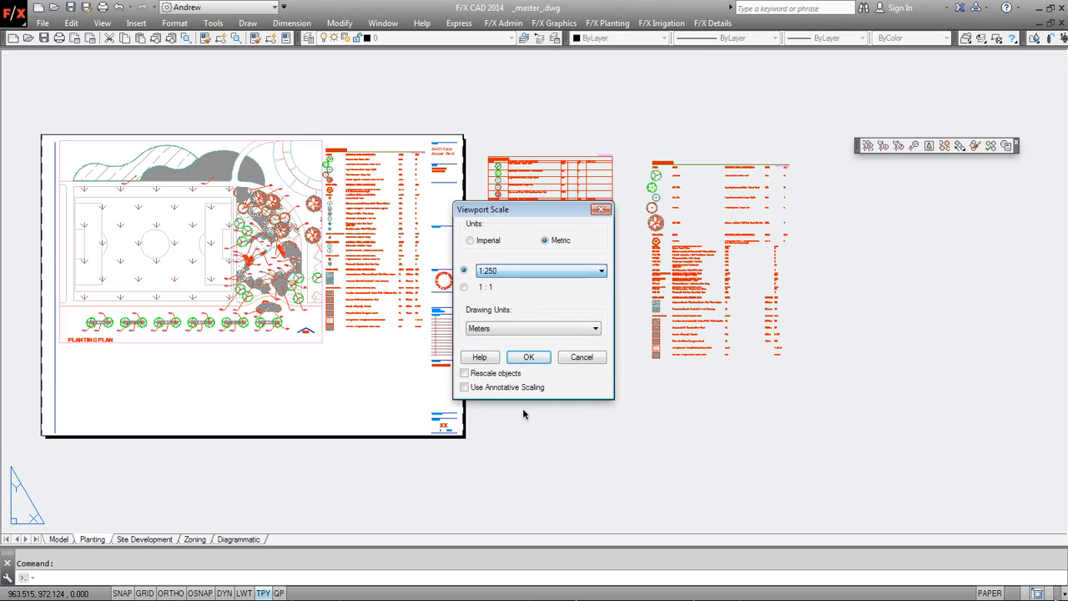
click(528, 358)
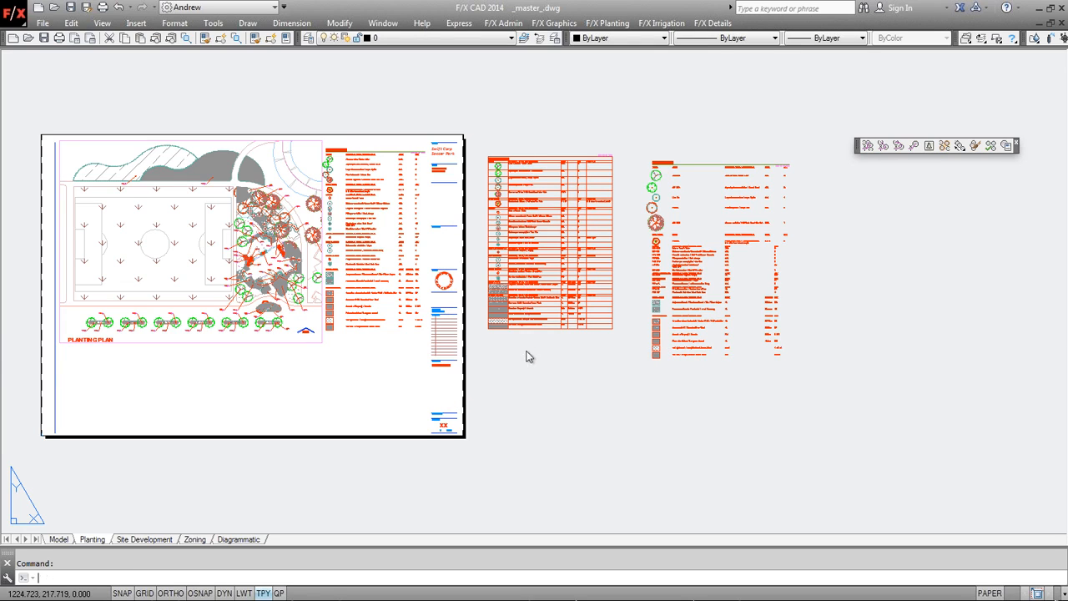
Try to rescale the drawing objects by reapplying the 1:250 viewport scale with Rescale objects turned on.
key(Return)
click(478, 375)
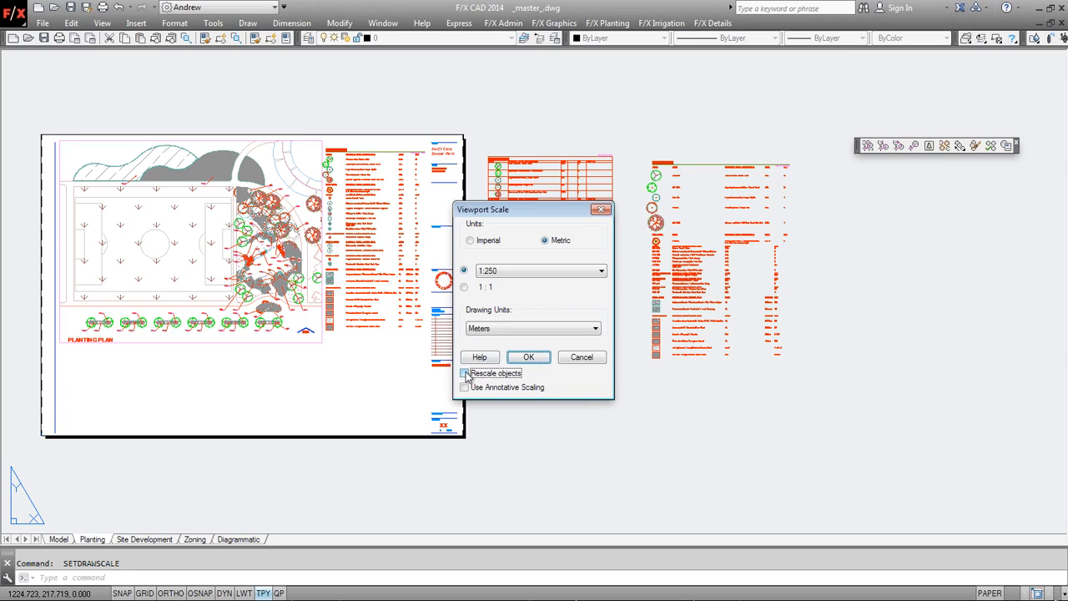
click(529, 357)
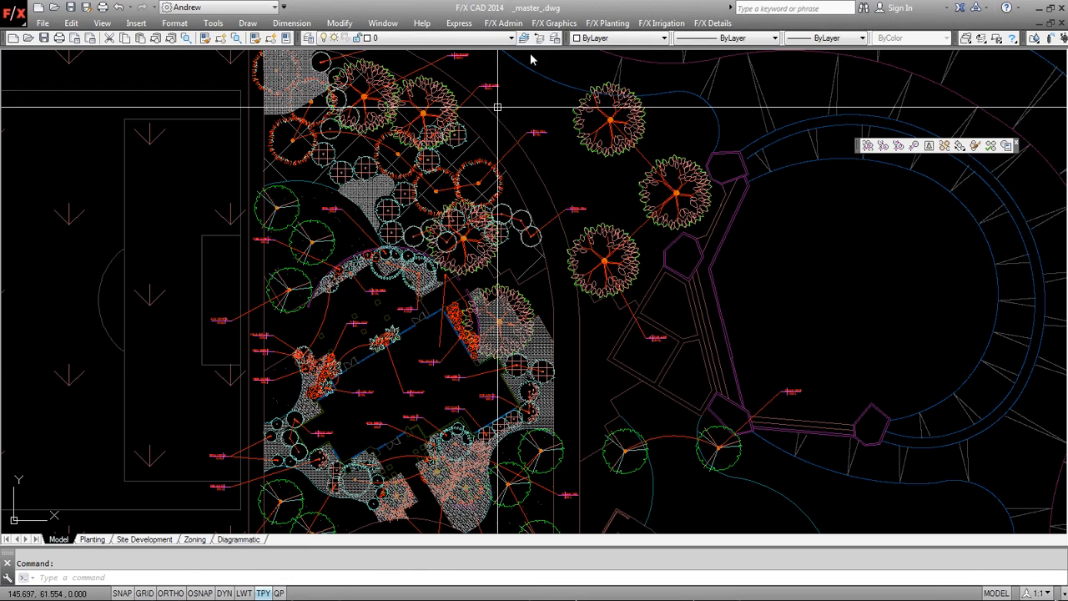
Set the viewport scale to 1:125 in model space with Rescale objects left off.
click(503, 23)
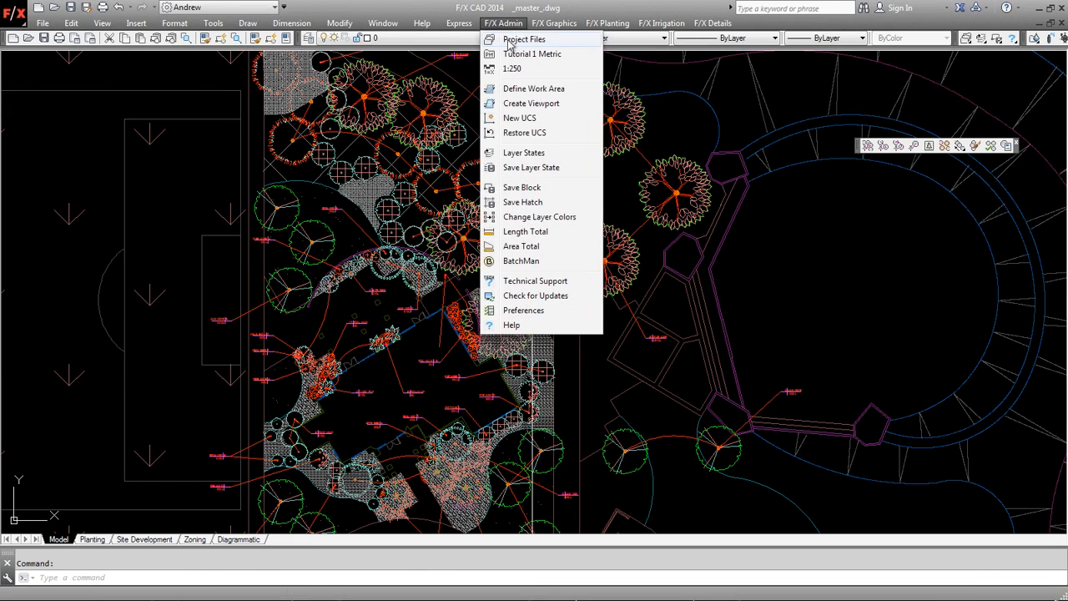
click(513, 69)
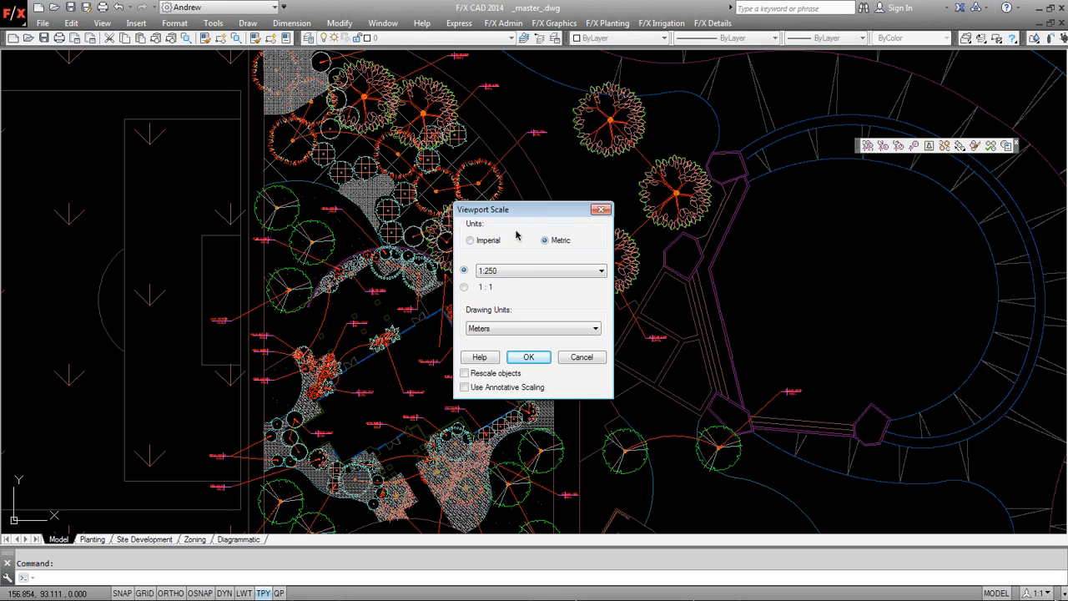
click(519, 270)
click(519, 387)
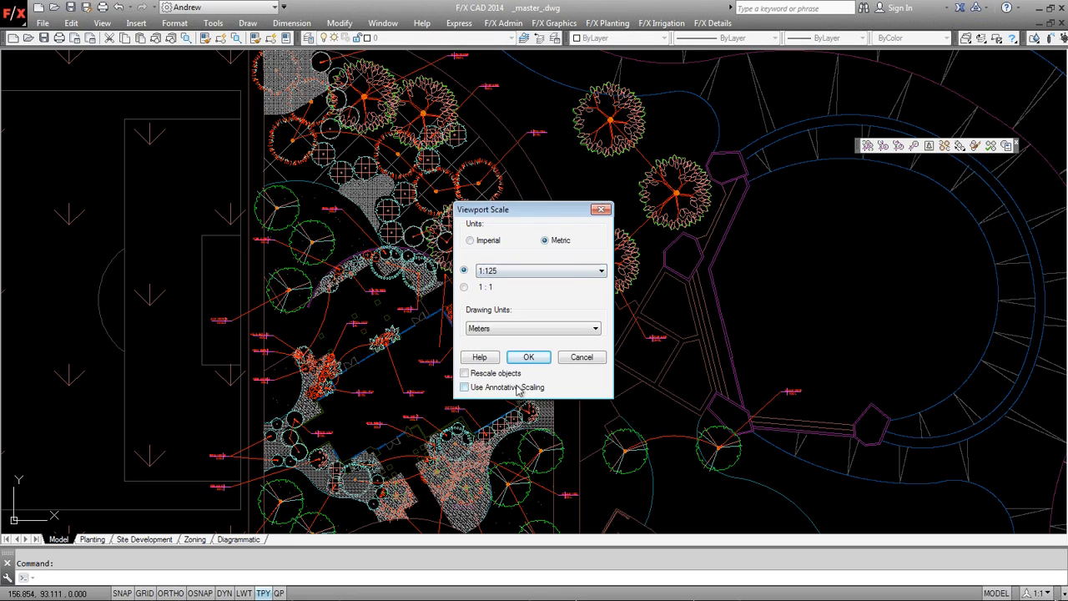
click(524, 357)
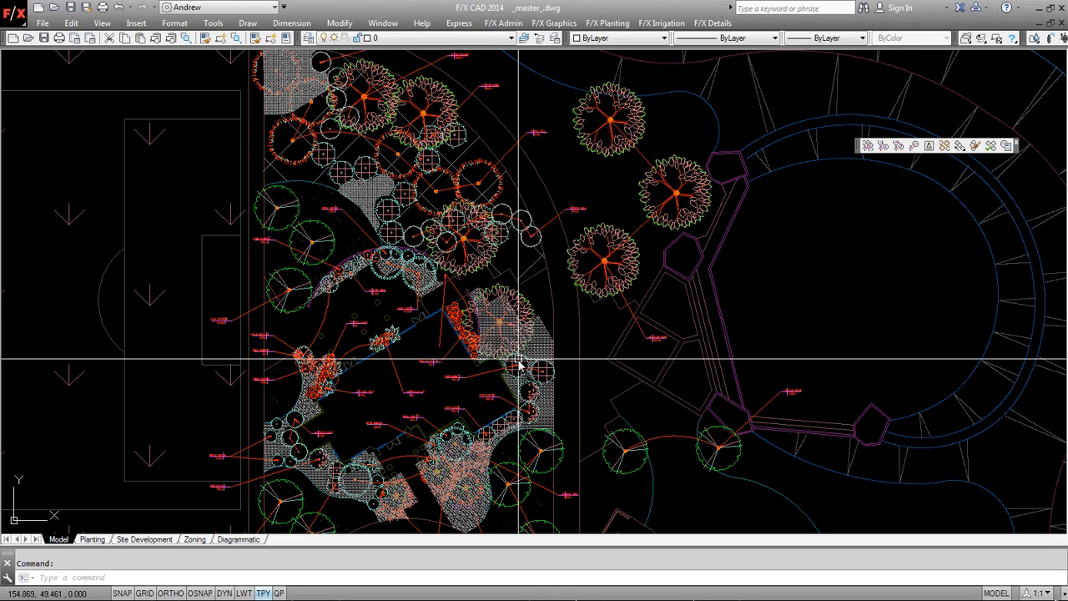
Set the viewport scale to 1:250 with Rescale objects turned on, and erase the stray leader line beside the building's upper corner.
key(Return)
click(519, 271)
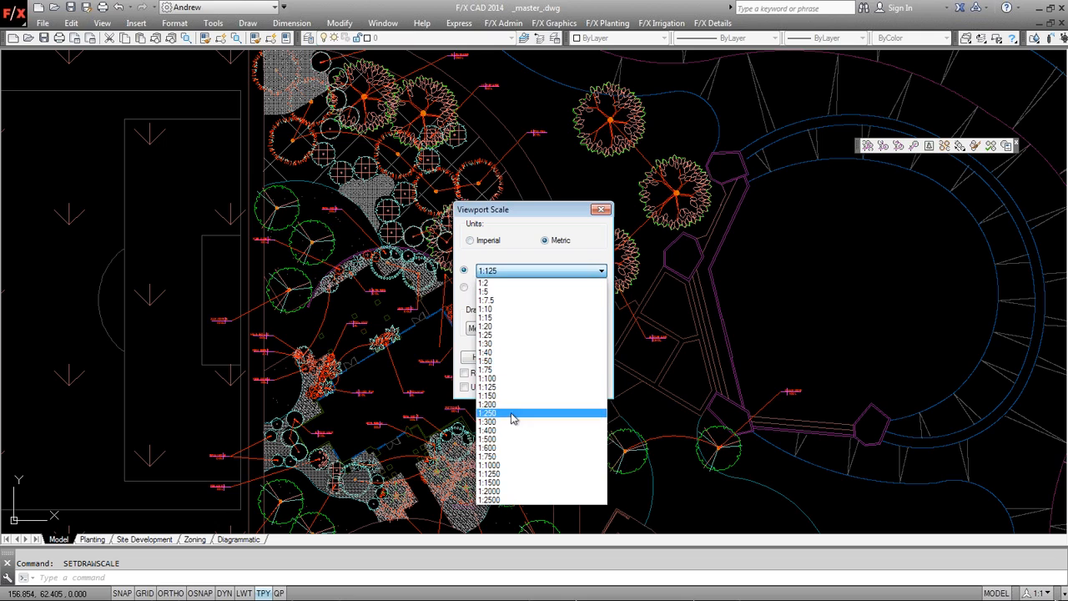
click(482, 403)
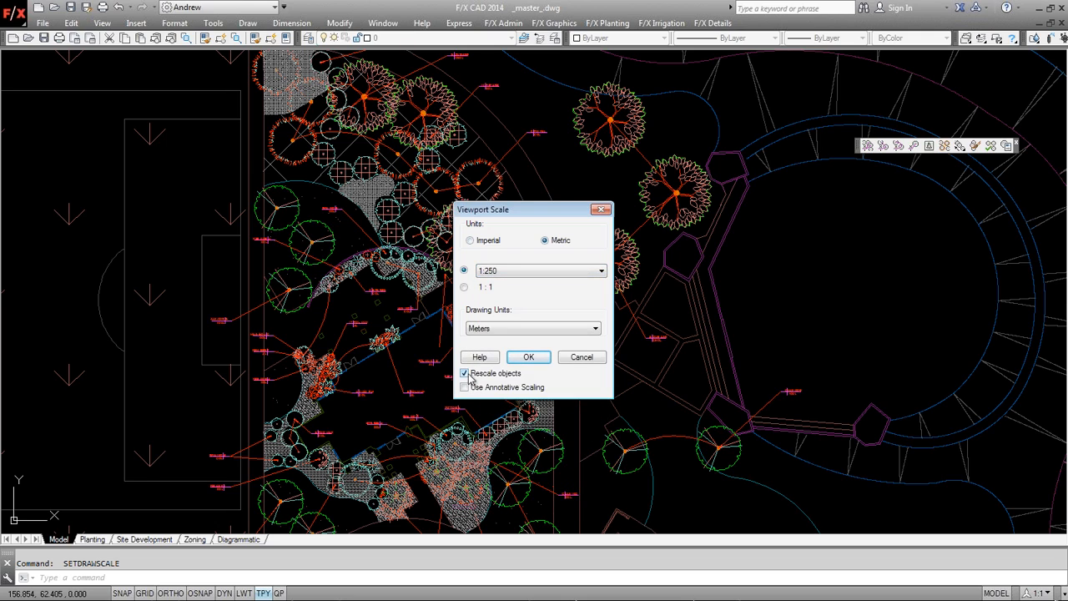
click(524, 357)
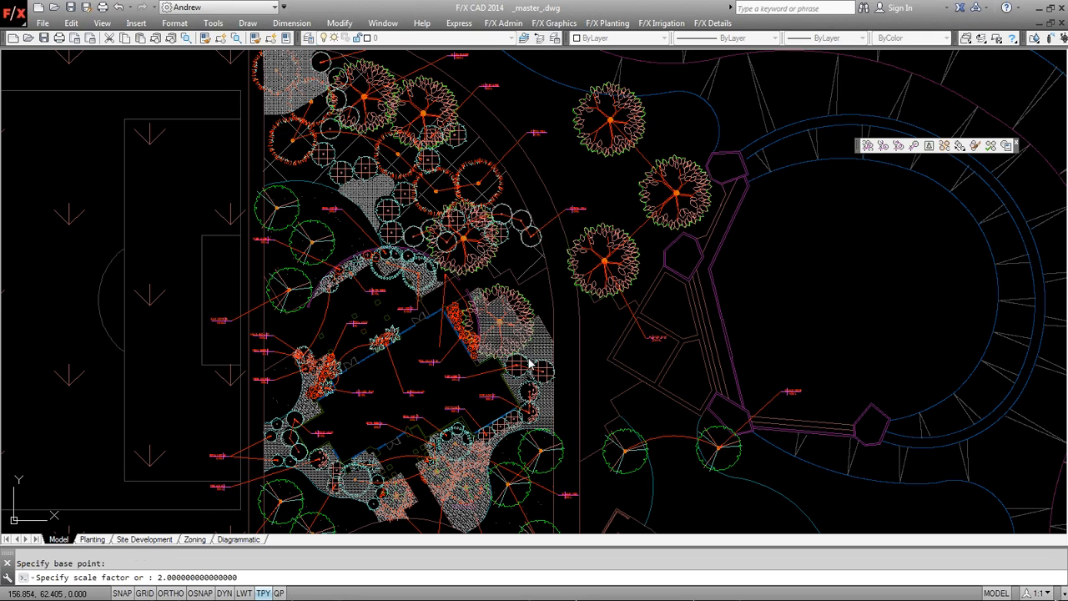
click(452, 349)
key(Delete)
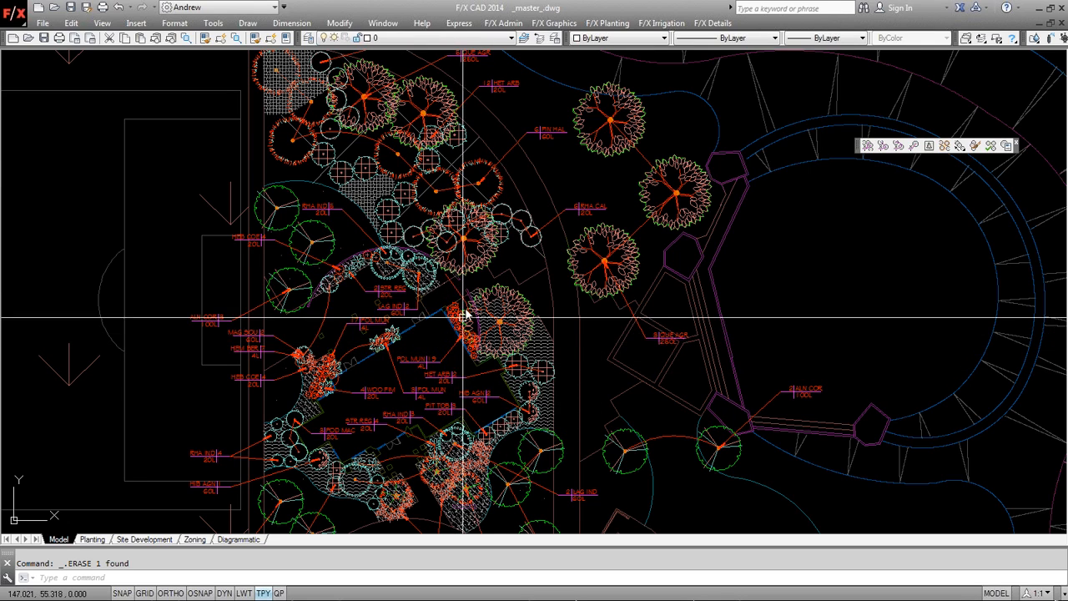
Start a Project Plant Schedule for the drawing with Spreadsheet as the destination.
scroll(461, 305, down, 5)
scroll(478, 308, up, 1)
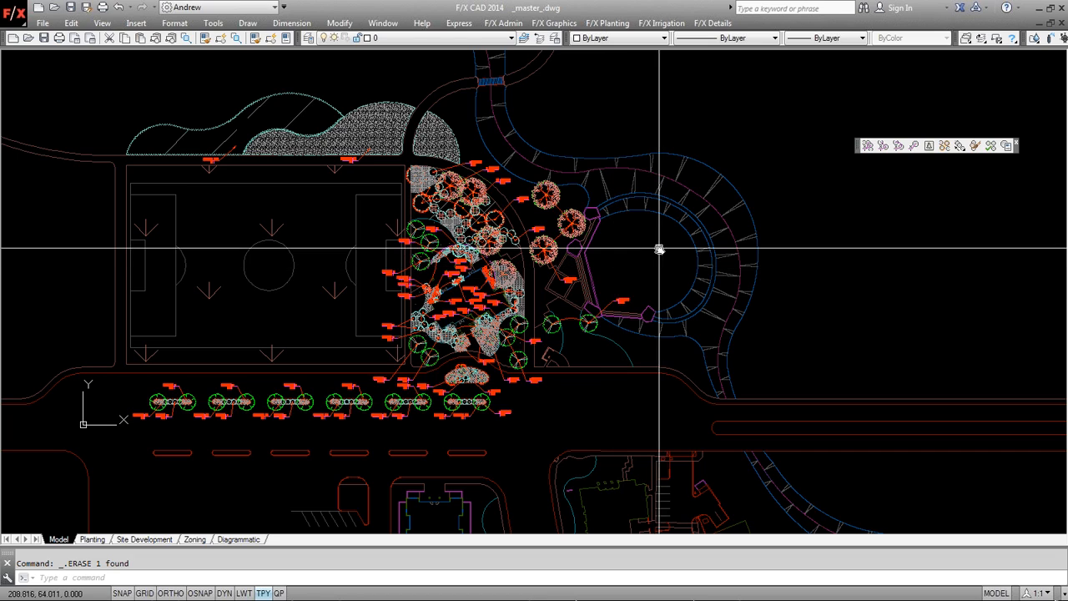
click(613, 25)
click(615, 53)
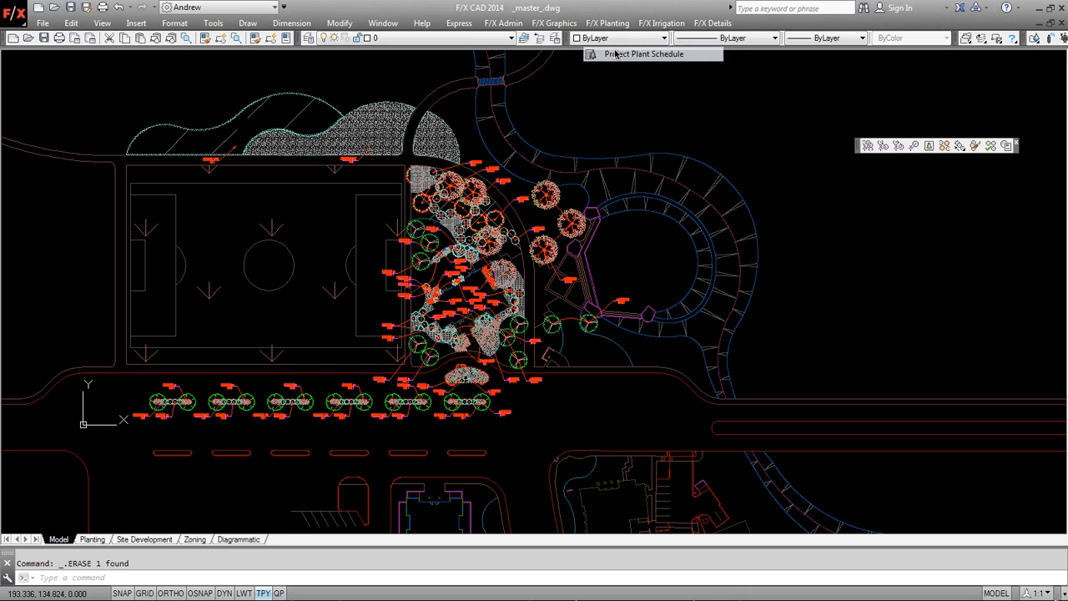
click(365, 189)
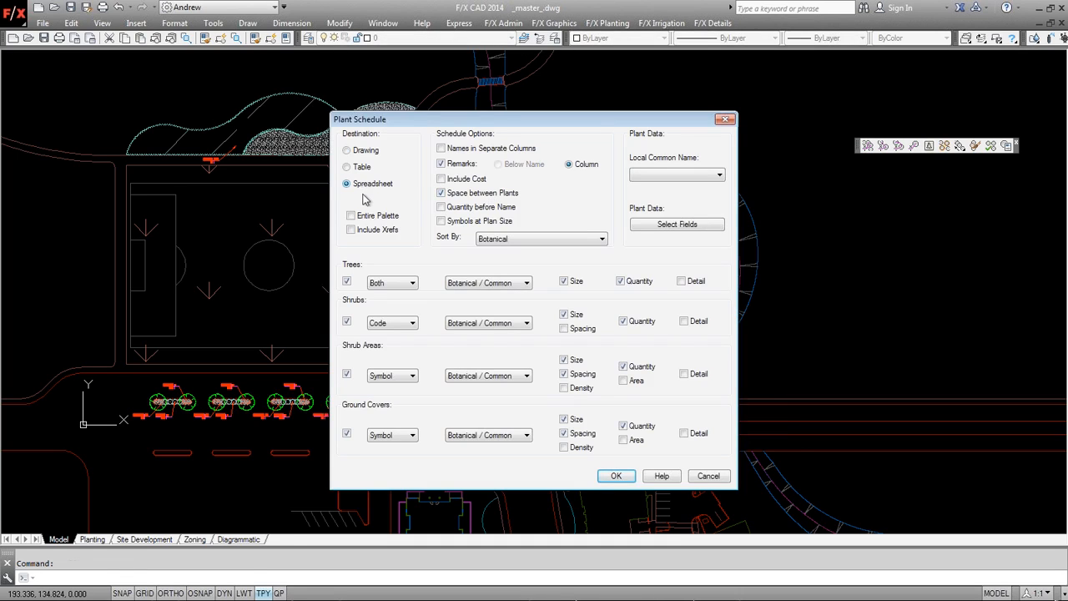
Set the Trees entry of the plant schedule to Code and generate the spreadsheet.
click(407, 283)
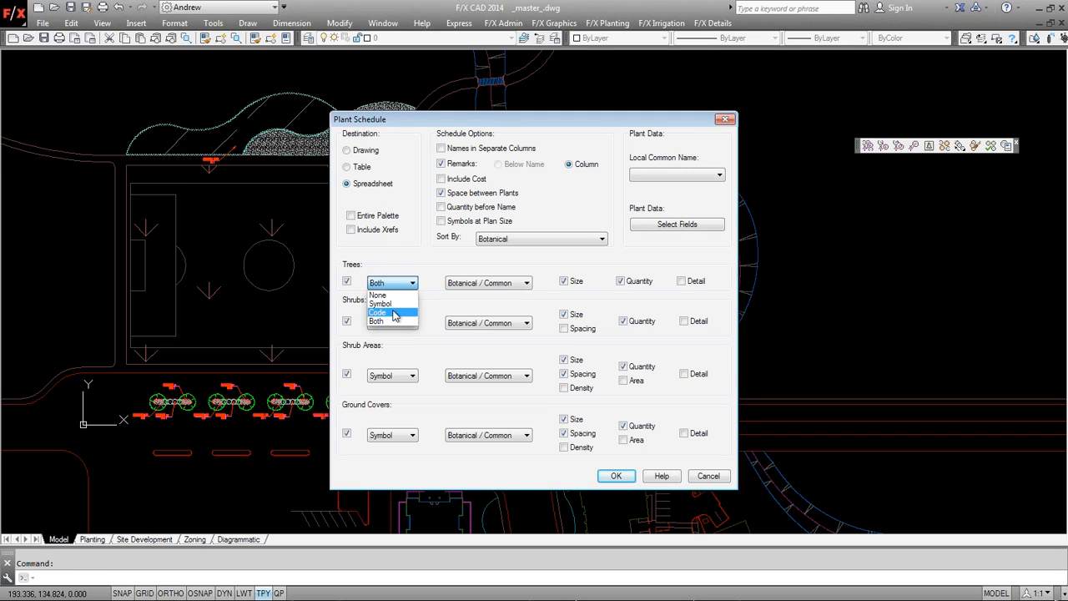
click(394, 312)
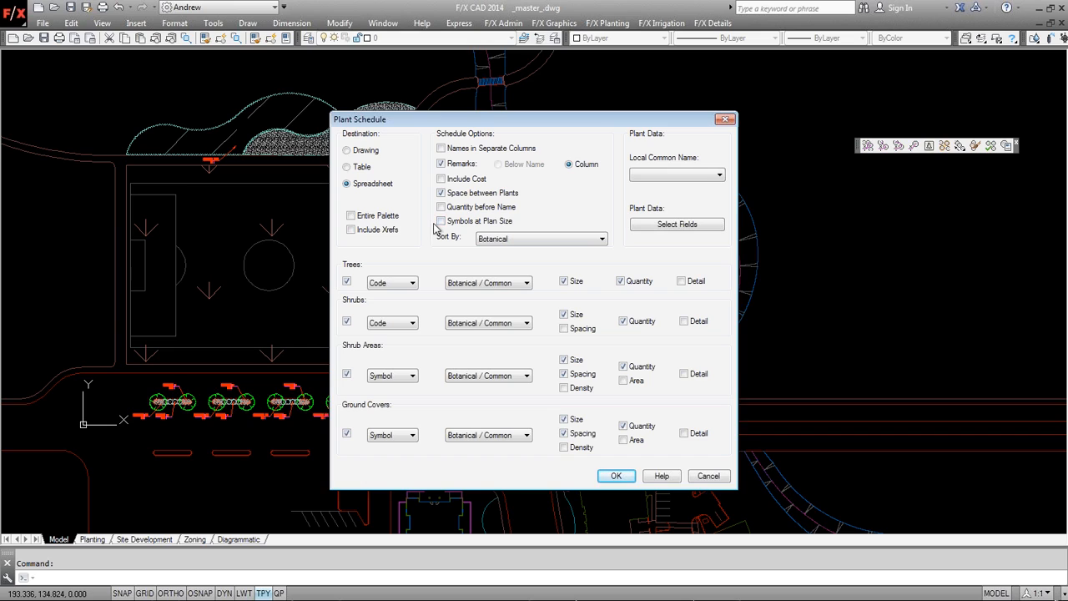
scroll(415, 232, down, 1)
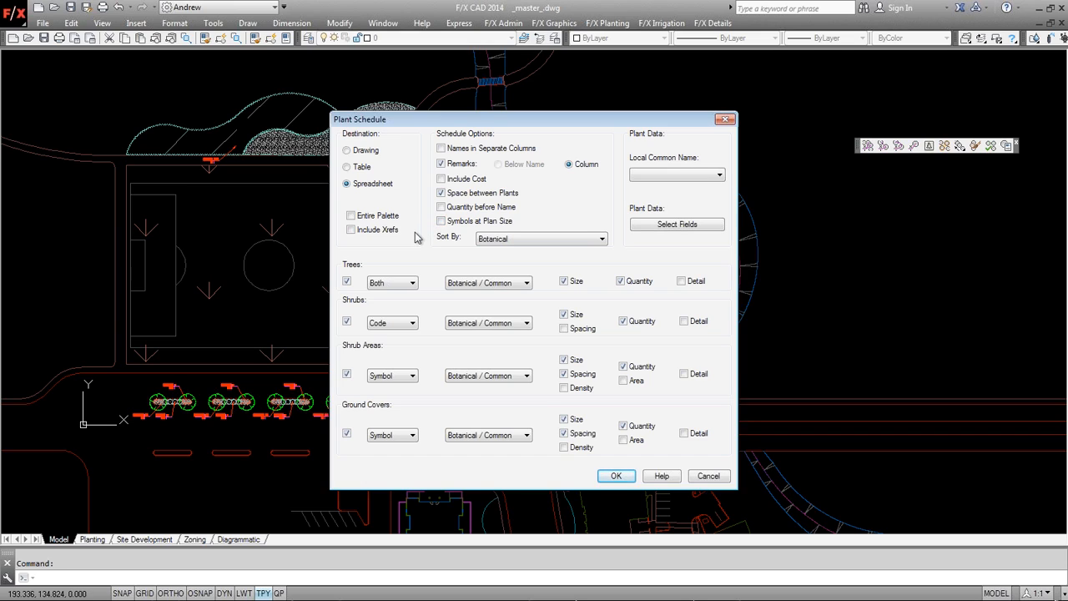
click(412, 283)
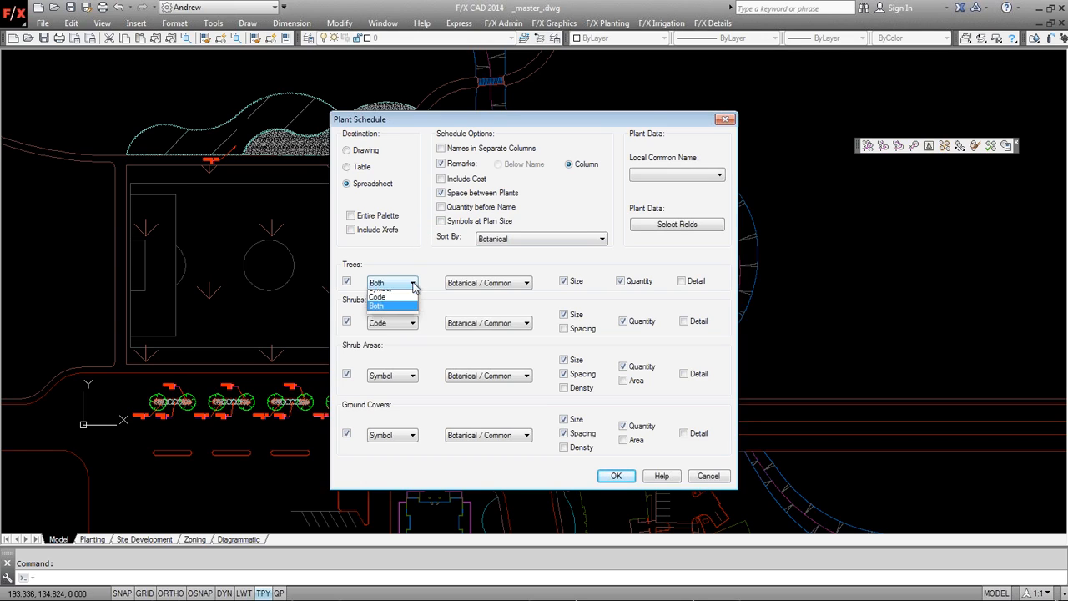
click(403, 306)
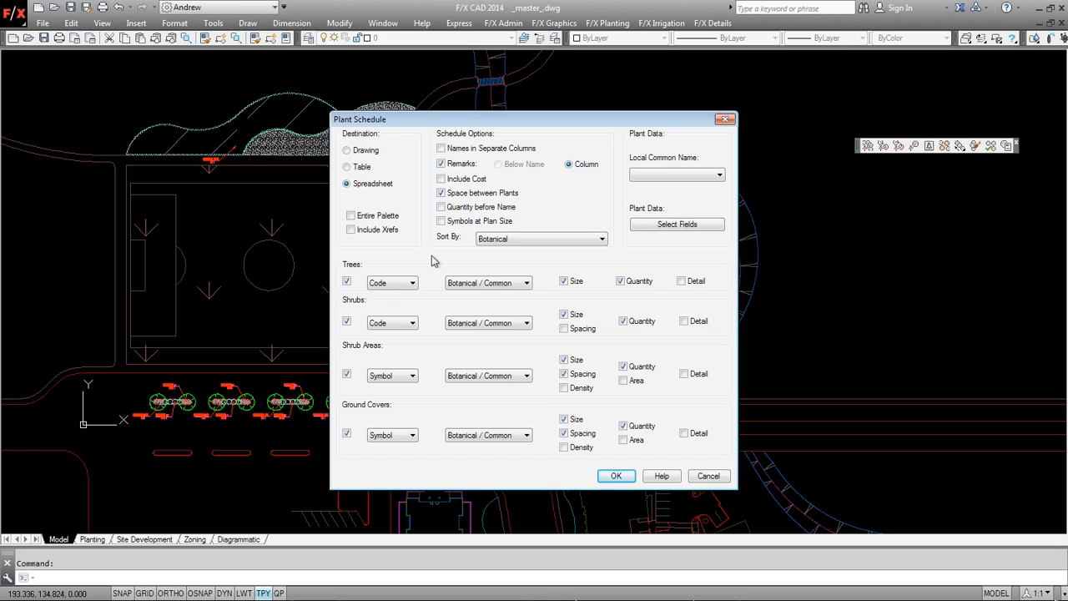
drag(491, 125, 480, 97)
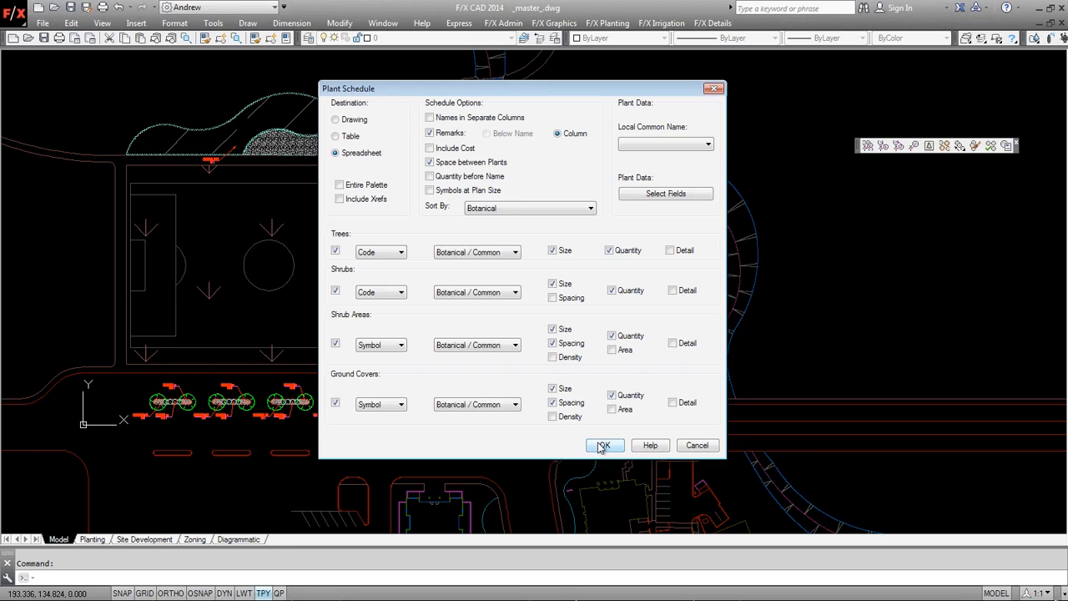
click(605, 448)
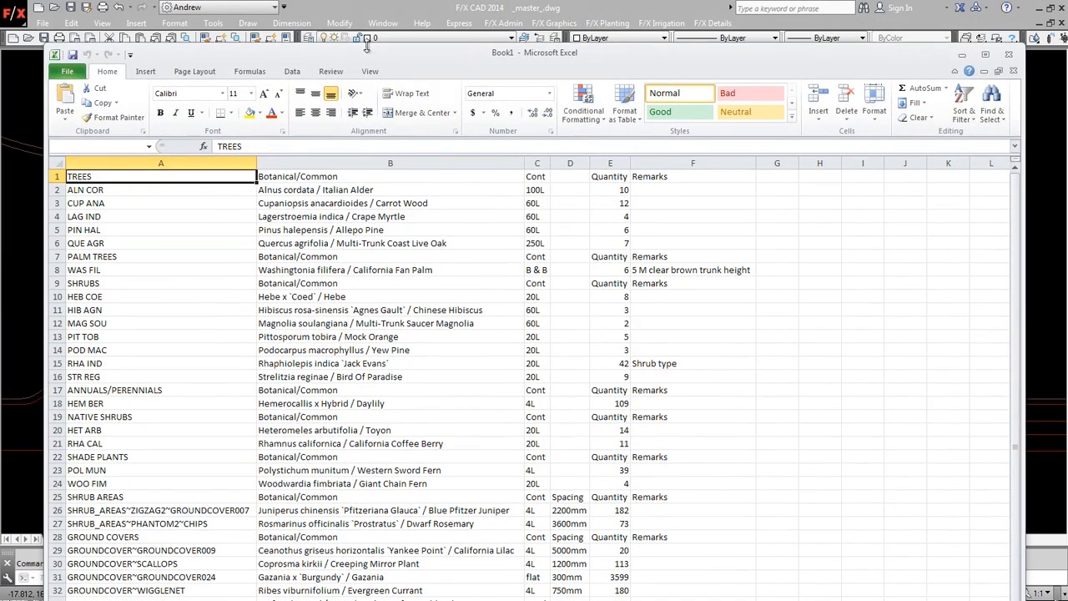
Review the exported plant schedule rows in Excel and put the workbook window away.
drag(370, 48, 351, 17)
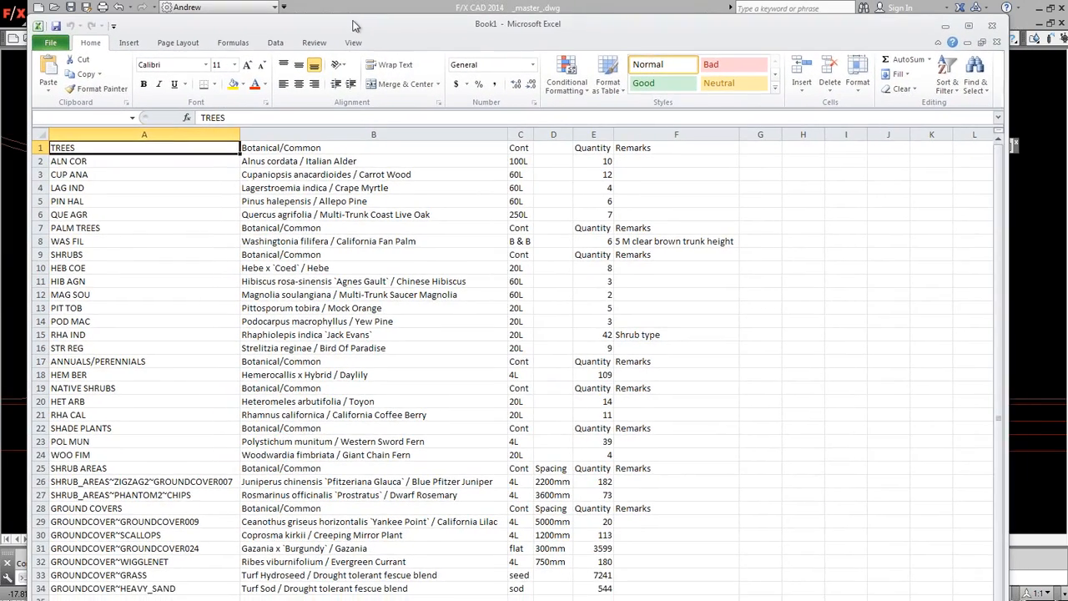
scroll(186, 398, down, 5)
scroll(187, 400, up, 4)
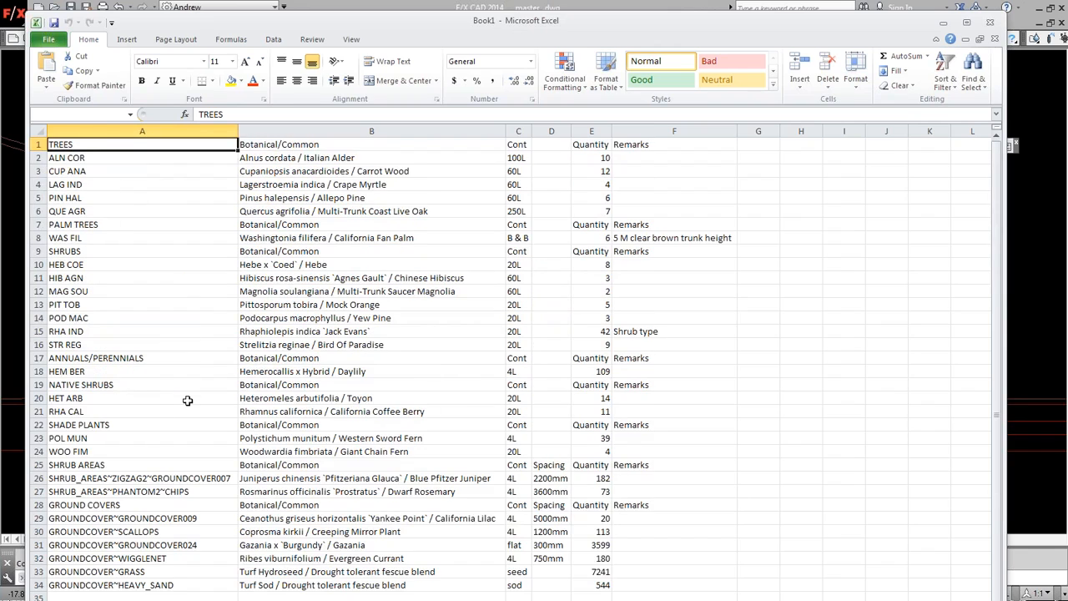
click(941, 29)
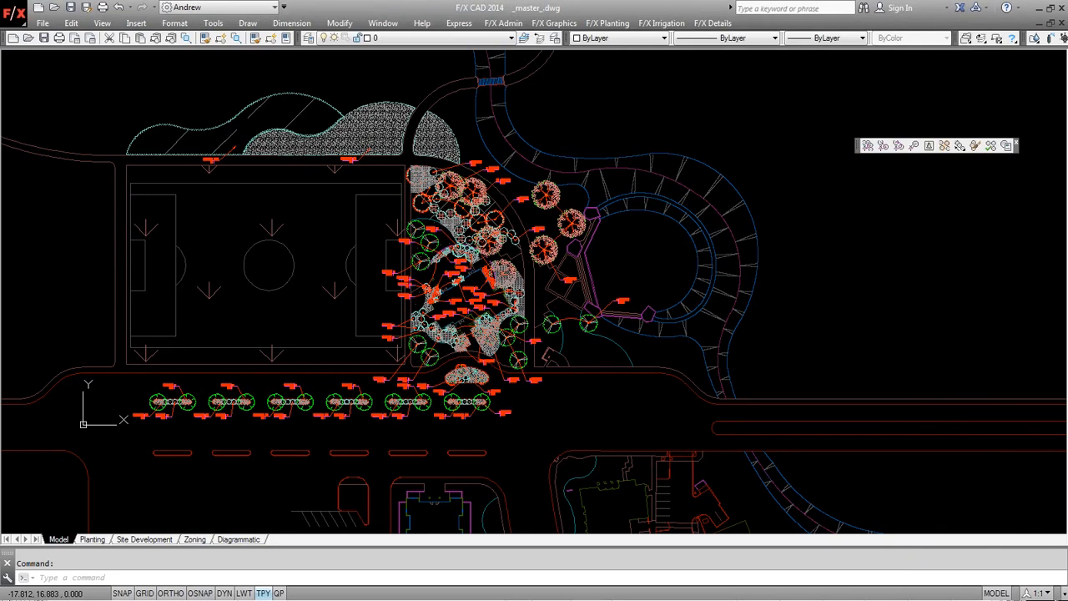
Switch to the browser and look through the Land F/X support documentation, its categories and the Getting Started guides.
mouse_move(0, 96)
mouse_down()
mouse_move(241, 4)
mouse_move(247, 10)
mouse_up()
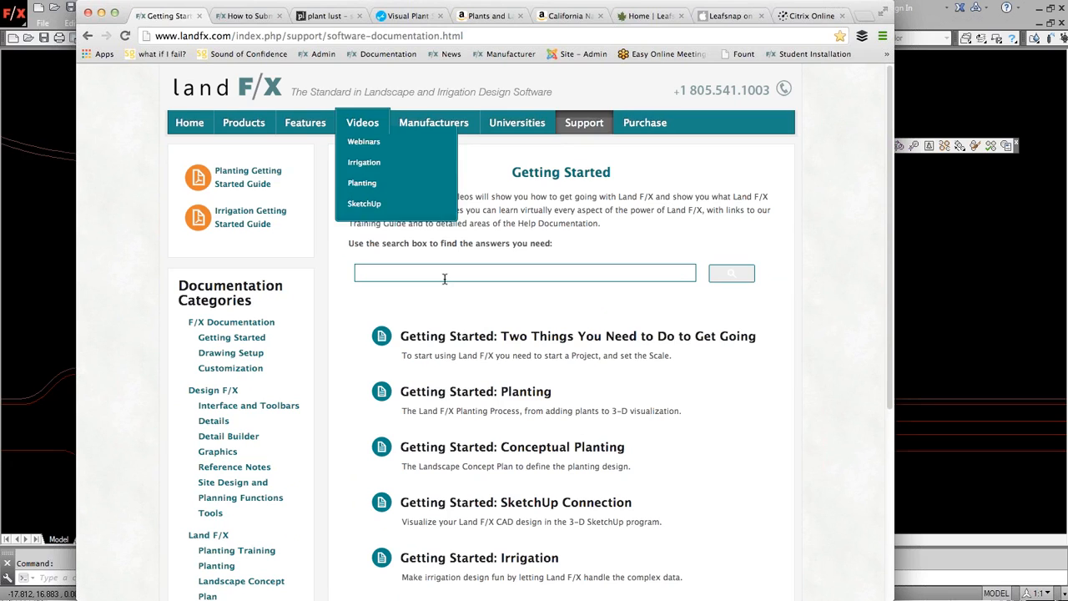
mouse_move(576, 134)
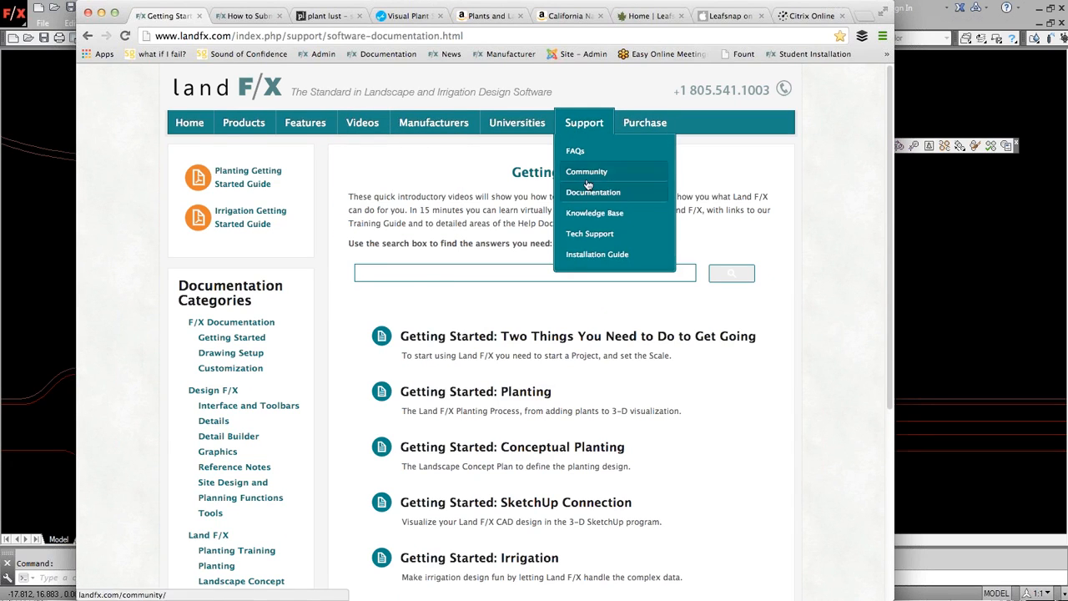
click(584, 193)
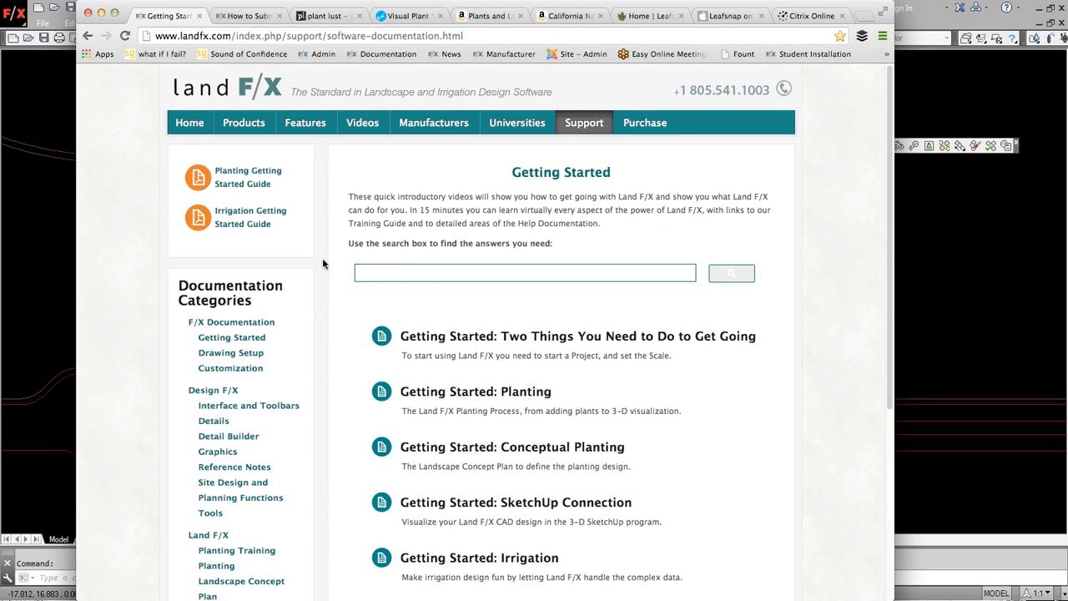
scroll(324, 263, down, 3)
scroll(323, 260, down, 2)
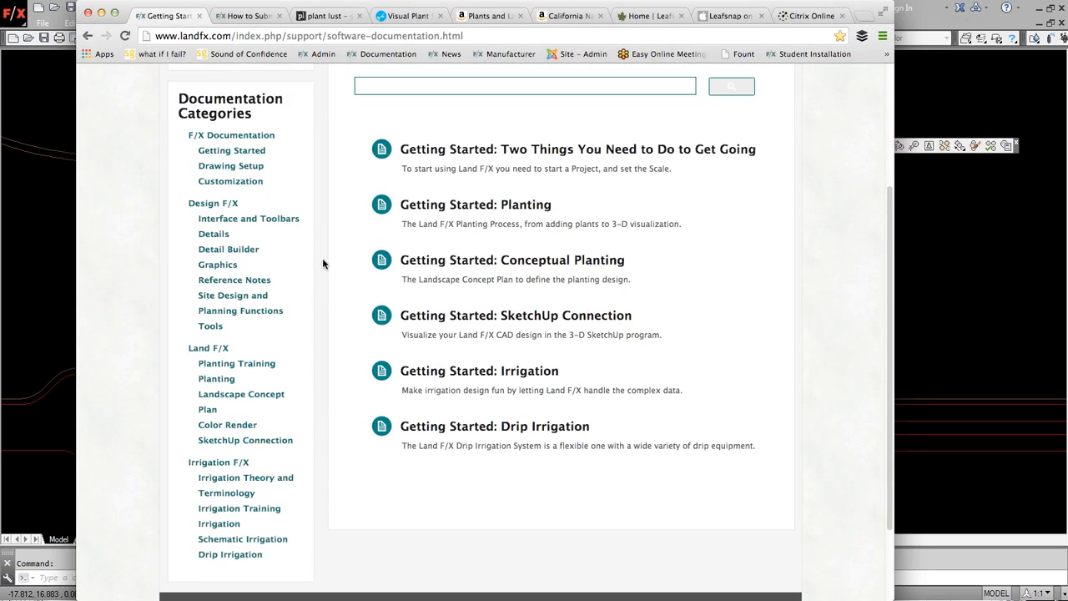
scroll(336, 269, up, 4)
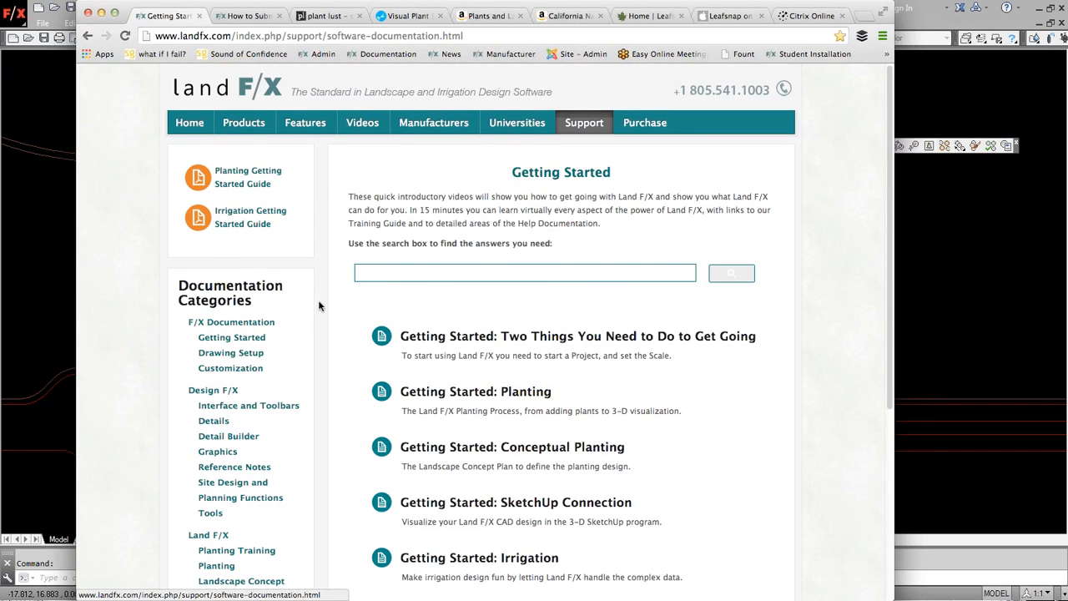
scroll(318, 307, down, 2)
scroll(318, 306, down, 2)
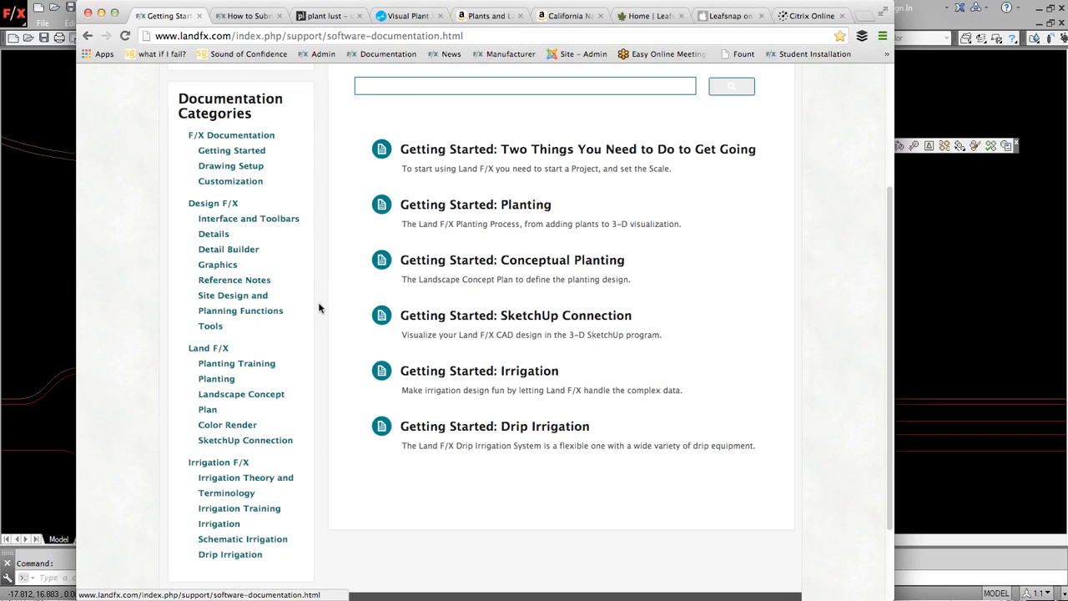
scroll(318, 310, up, 4)
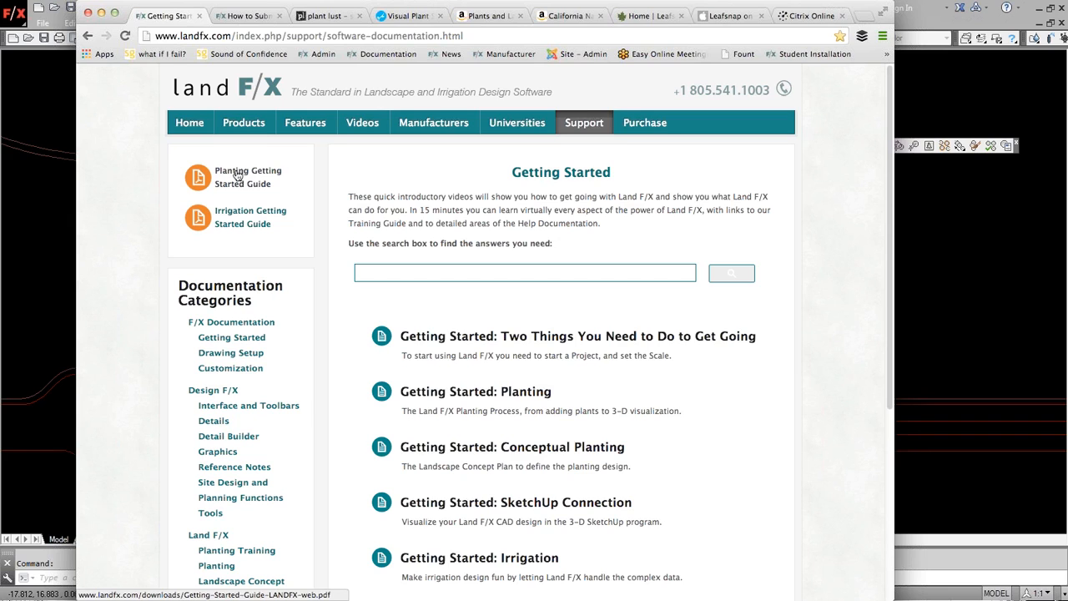
Look over the Land F/X technical support page and read through the How to Submit a Support Ticket instructions.
click(249, 16)
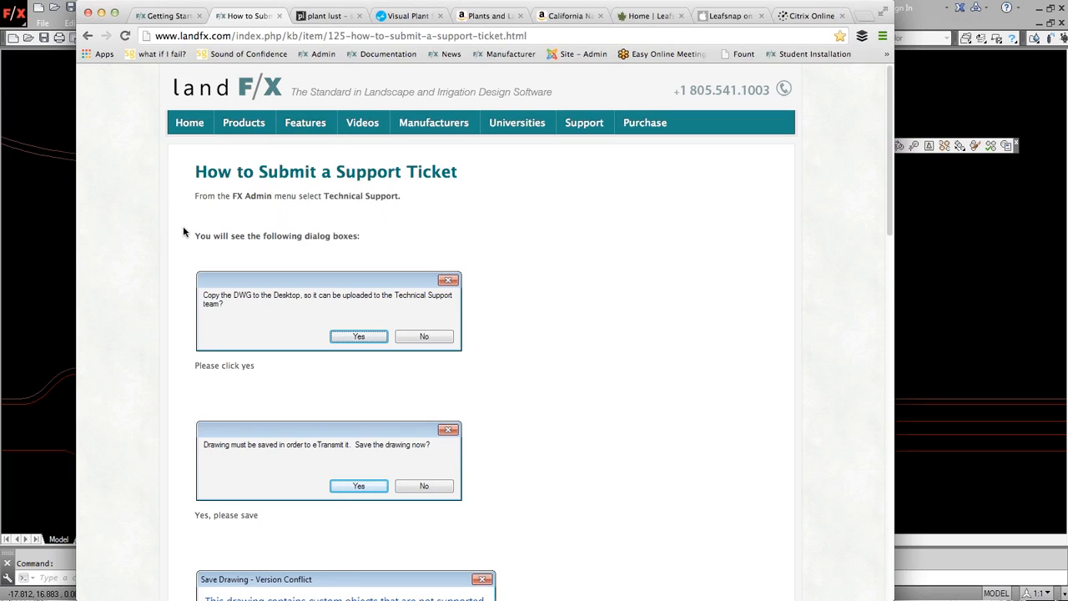
click(580, 132)
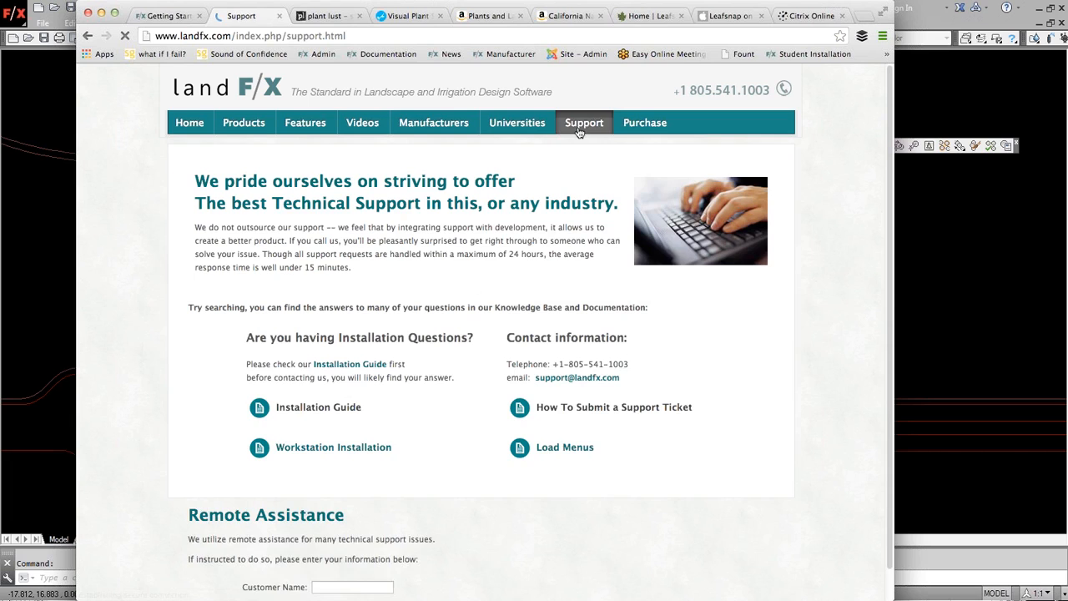
click(558, 460)
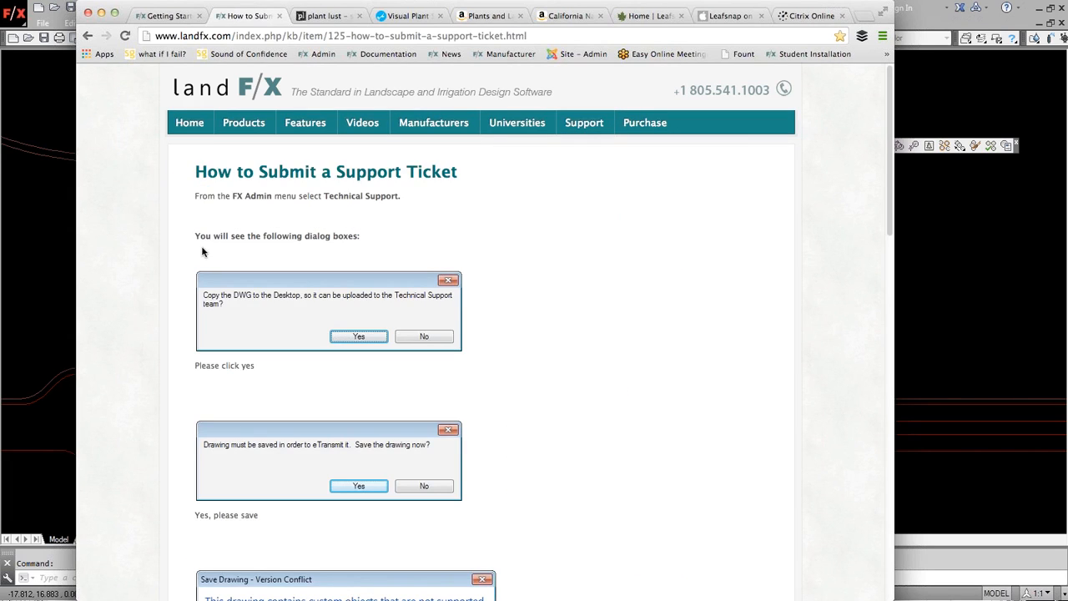
scroll(186, 254, down, 1)
scroll(185, 254, down, 1)
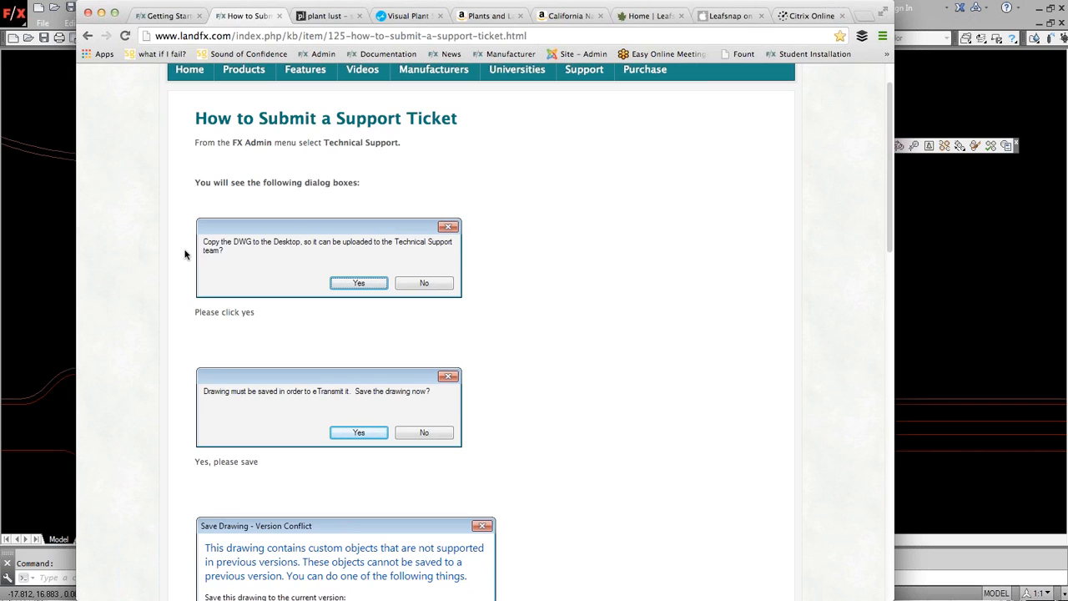
scroll(185, 254, down, 1)
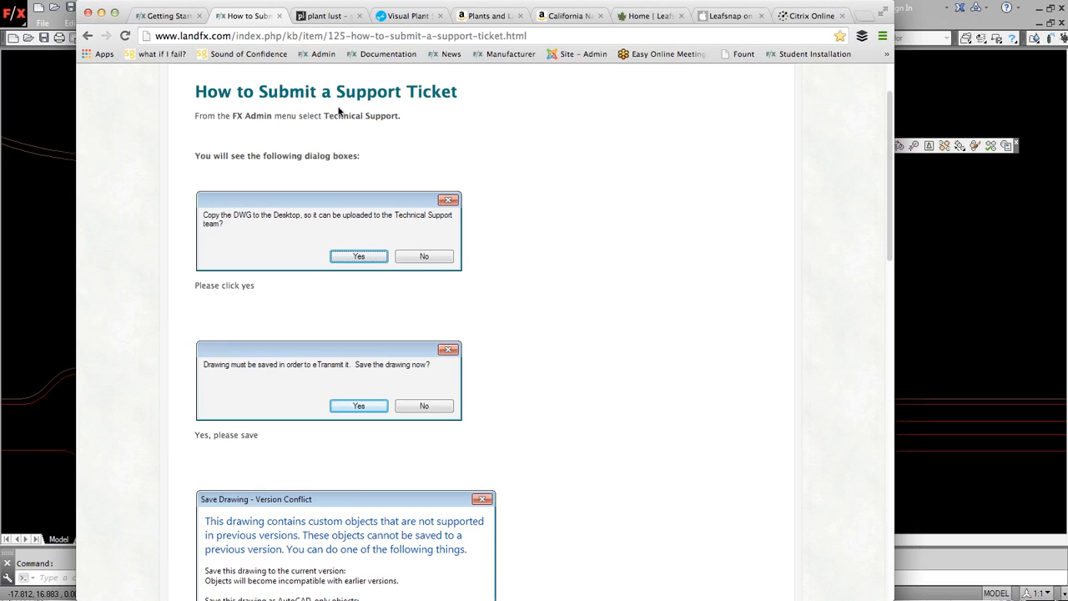
scroll(201, 241, down, 12)
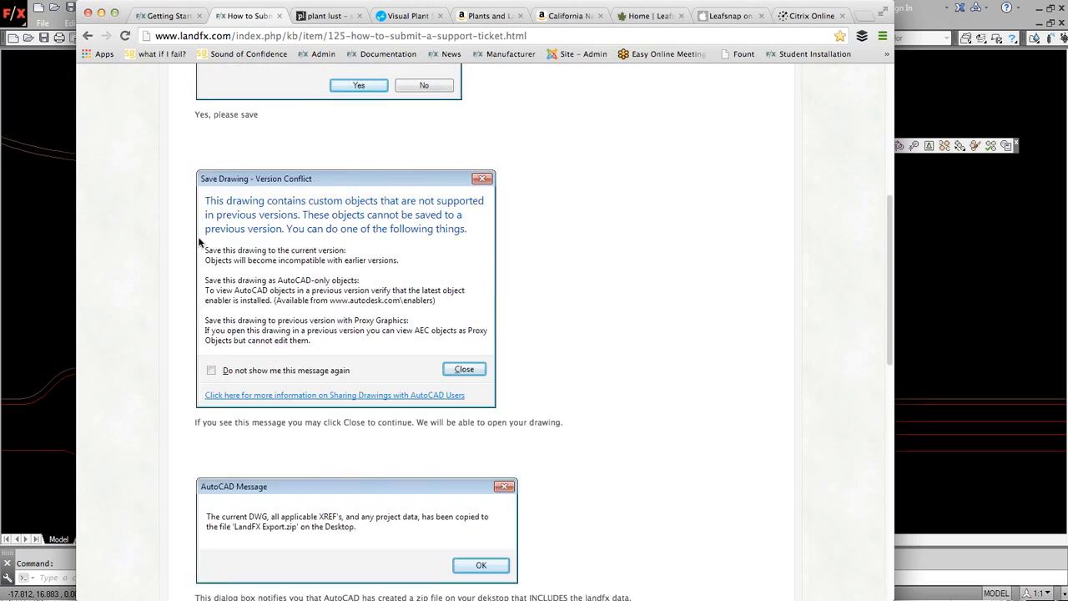
scroll(200, 241, up, 15)
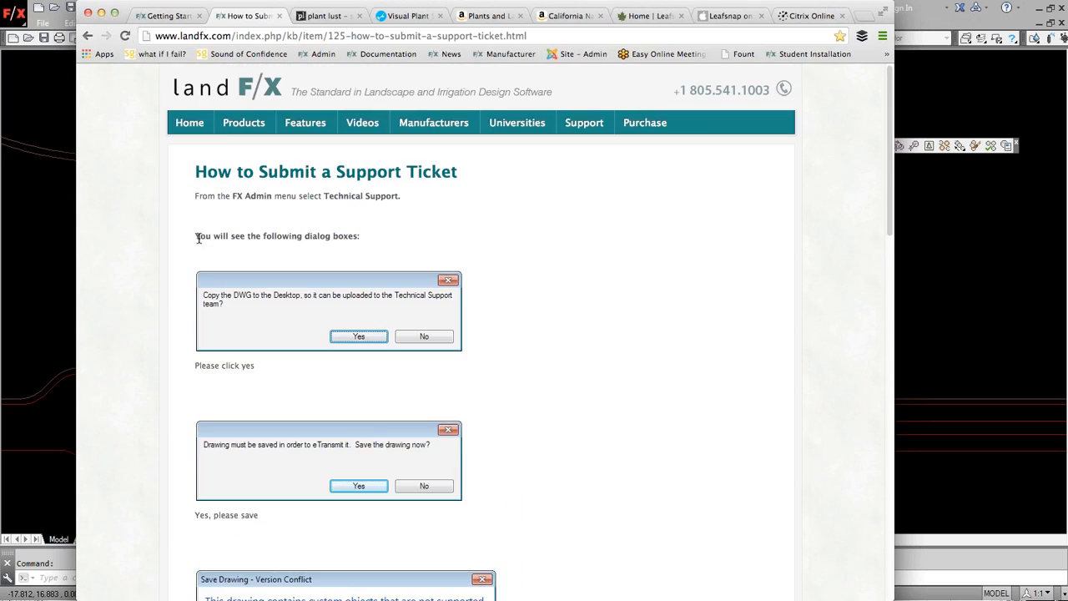
Switch to the plant lust website and browse the plant type categories and featured plants on its home page.
click(318, 17)
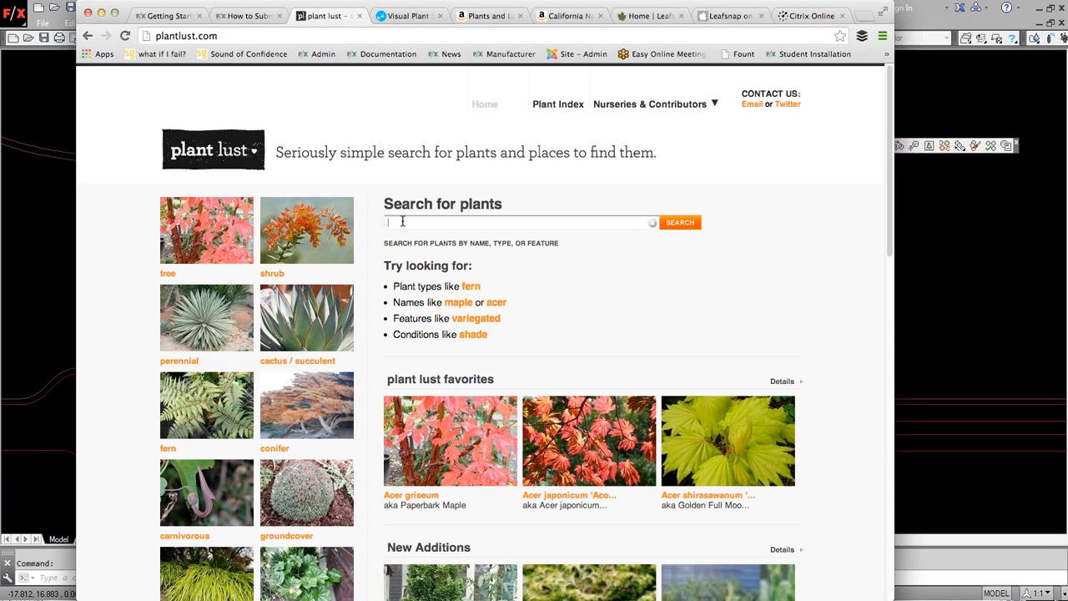
click(403, 222)
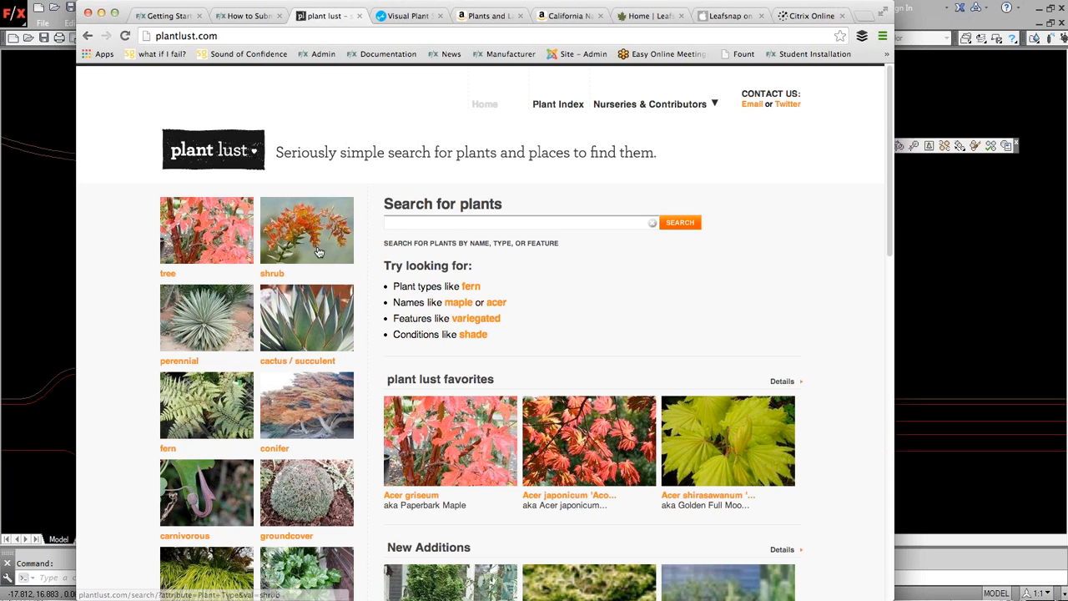
scroll(358, 332, down, 1)
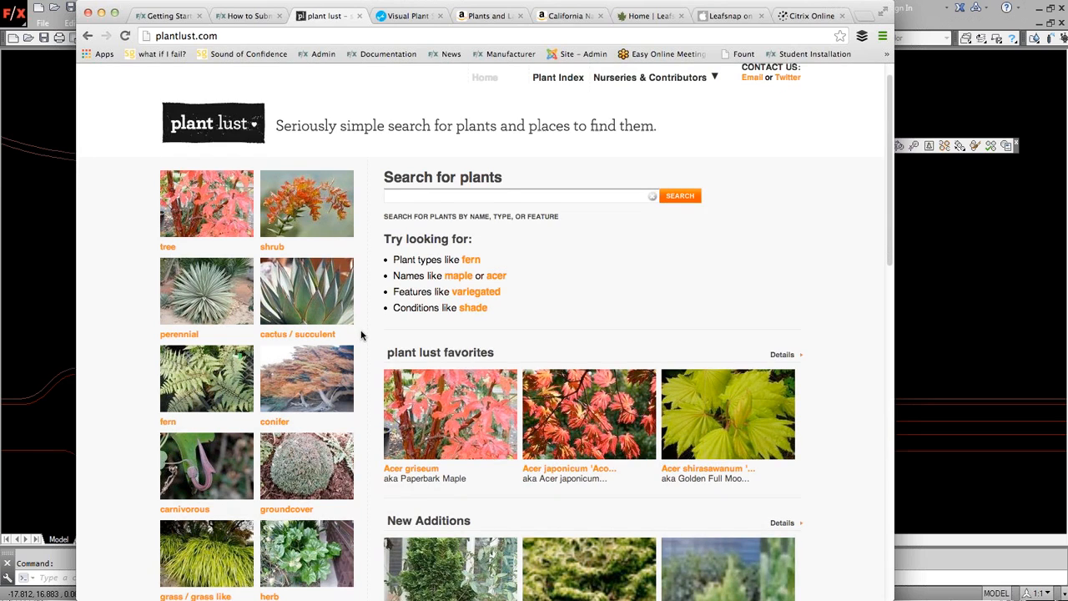
scroll(361, 334, down, 2)
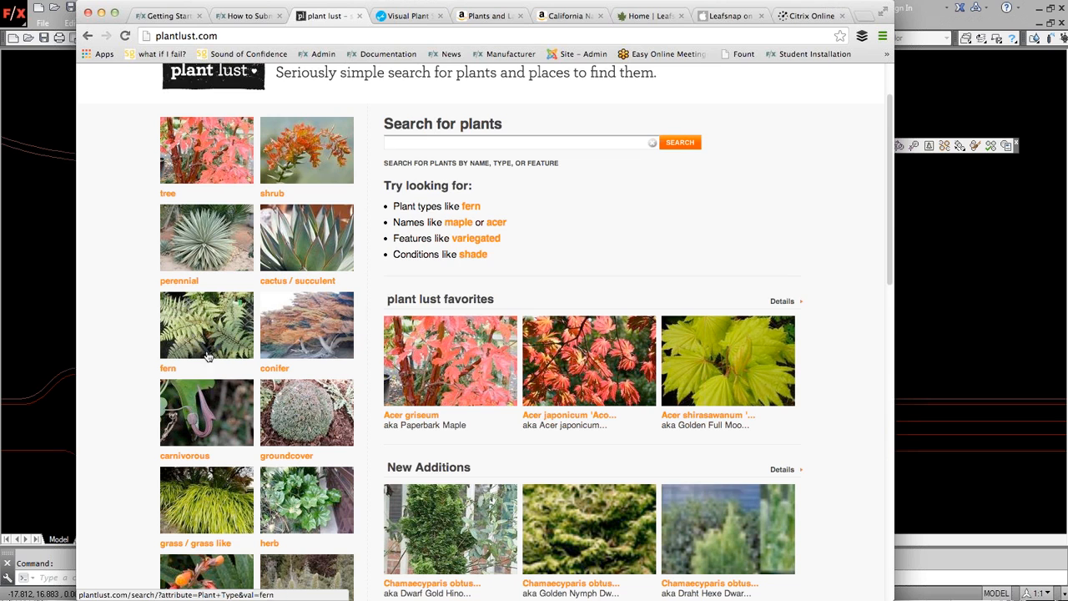
scroll(297, 359, down, 2)
scroll(332, 357, down, 1)
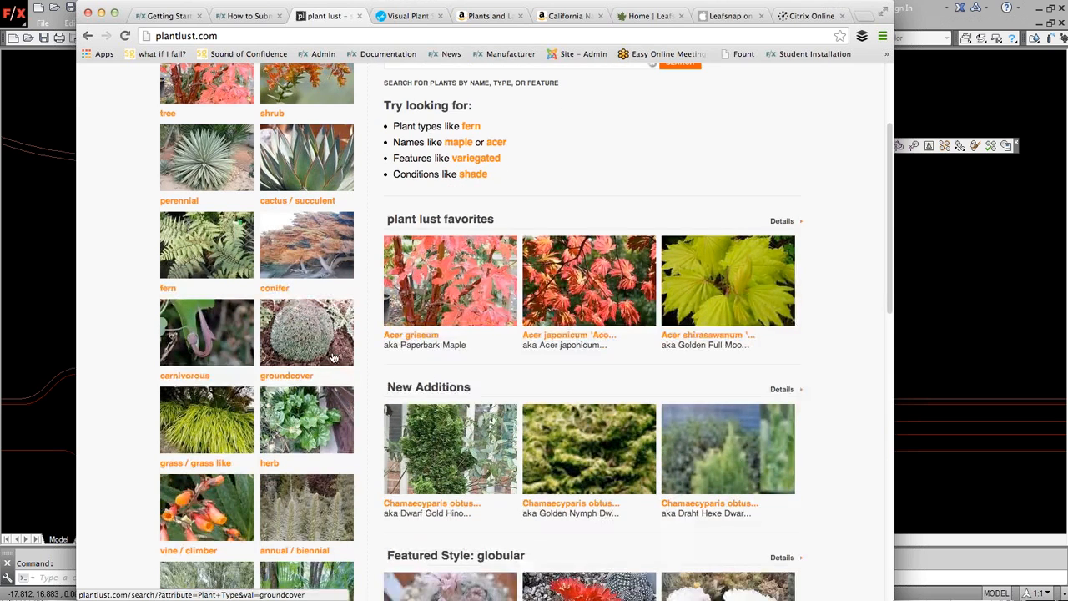
scroll(379, 359, up, 1)
scroll(384, 362, up, 5)
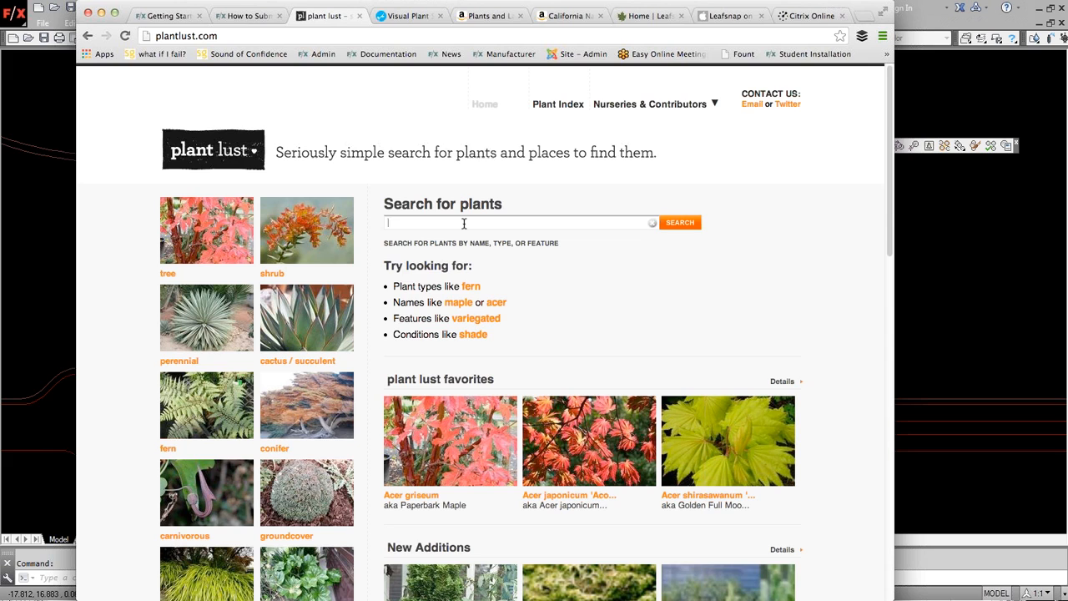
Search plant lust for "hebe" and look through the matching plants.
text(eb)
key(Return)
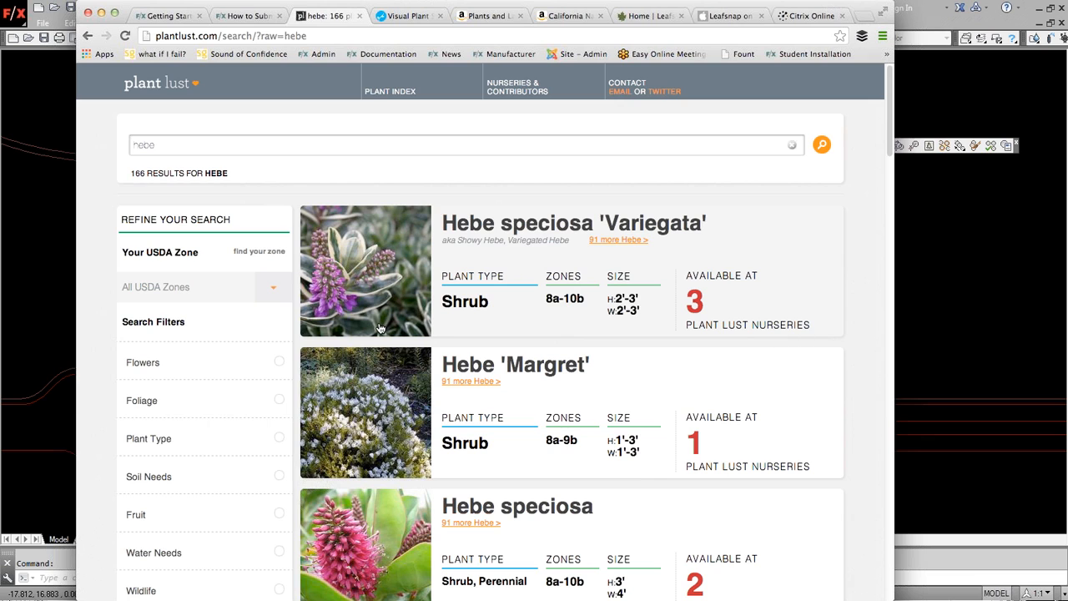
scroll(380, 328, down, 3)
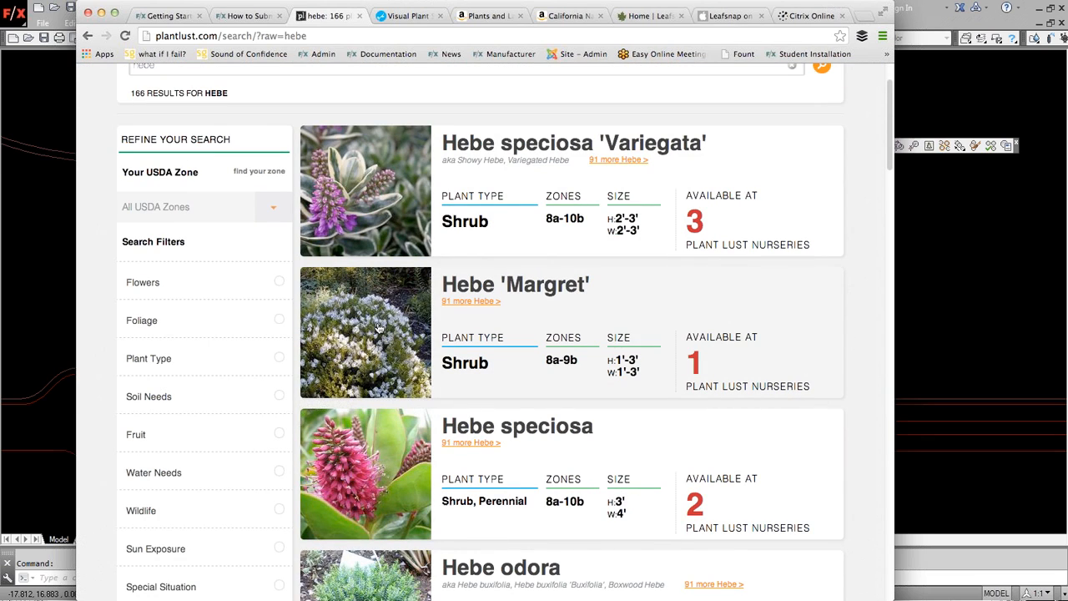
Compare the plant types, zones, sizes and nursery availability of the hebe varieties in the plant lust search results.
scroll(380, 328, down, 1)
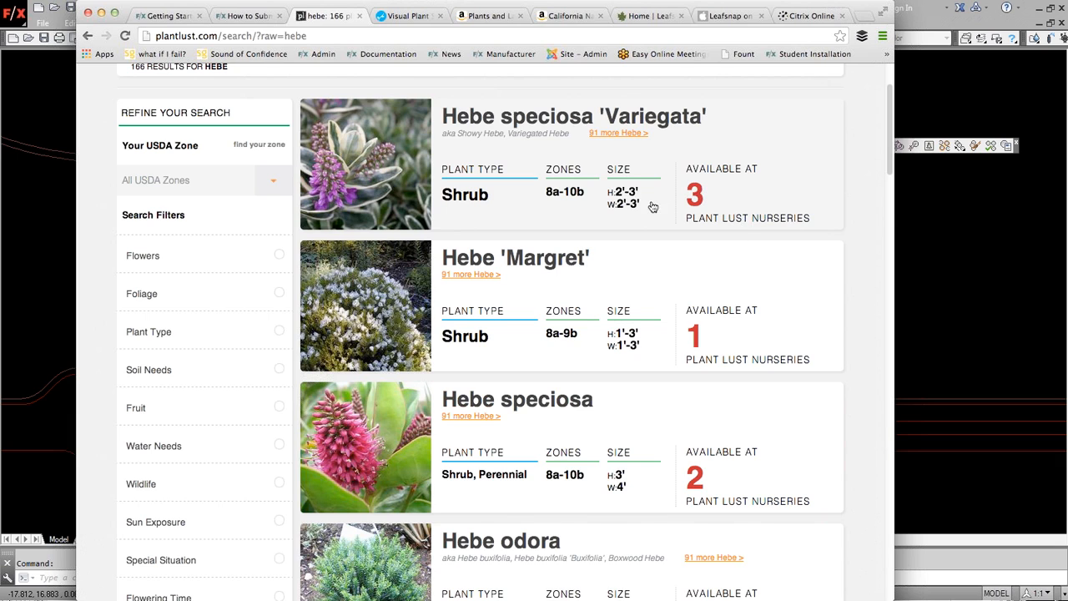
scroll(376, 250, down, 8)
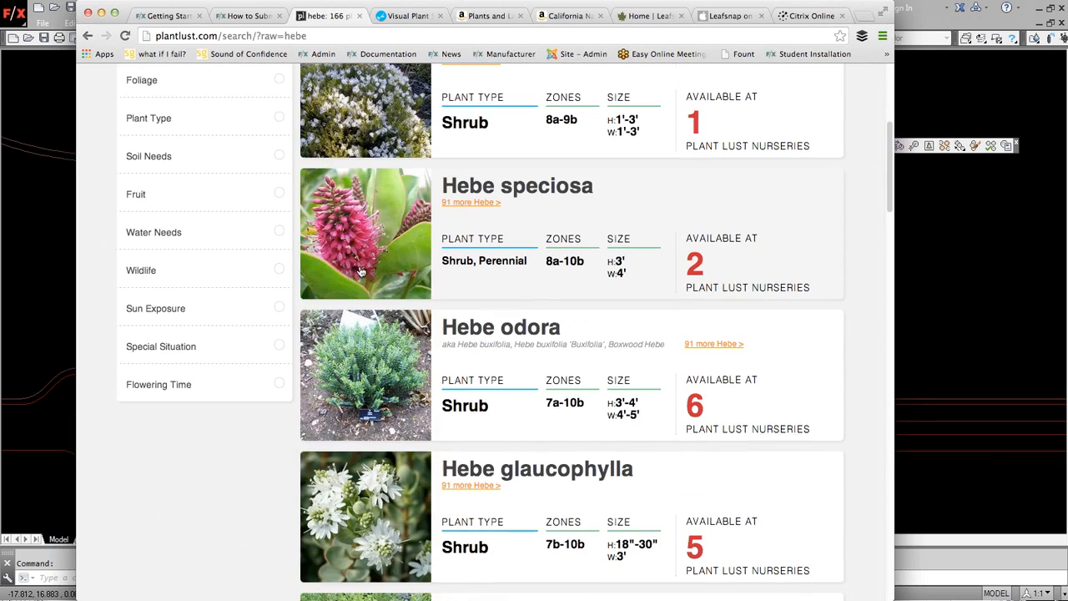
scroll(392, 384, down, 6)
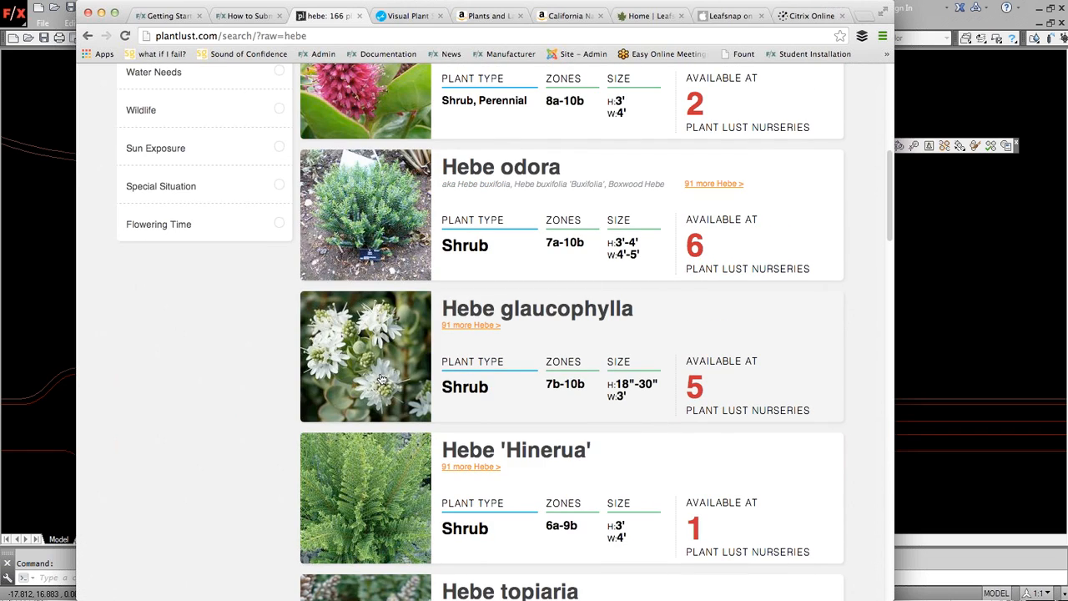
scroll(387, 380, down, 2)
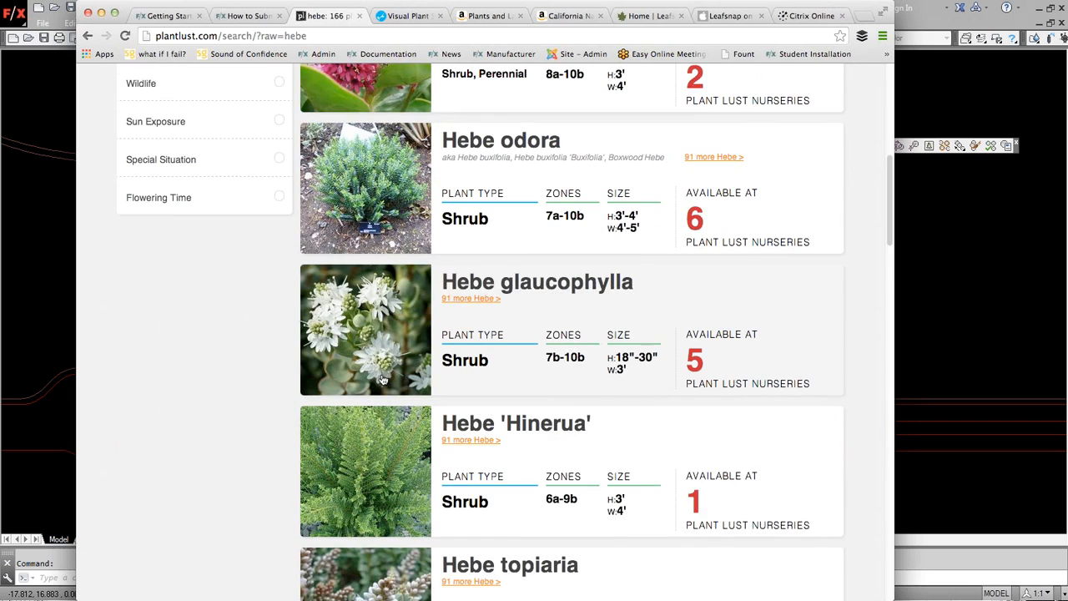
scroll(302, 381, down, 1)
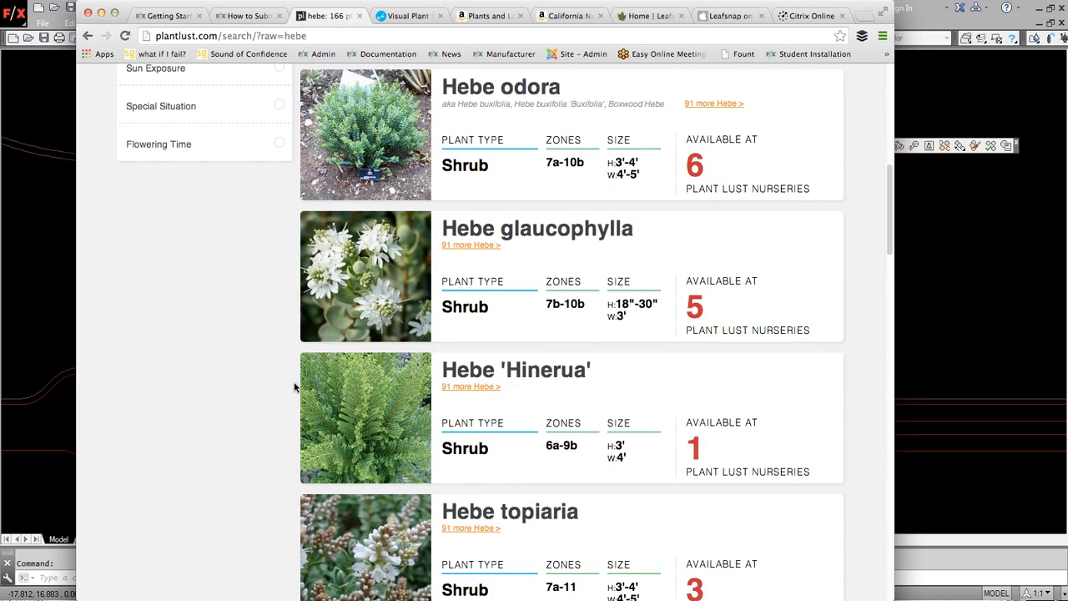
scroll(303, 382, down, 1)
scroll(302, 382, down, 7)
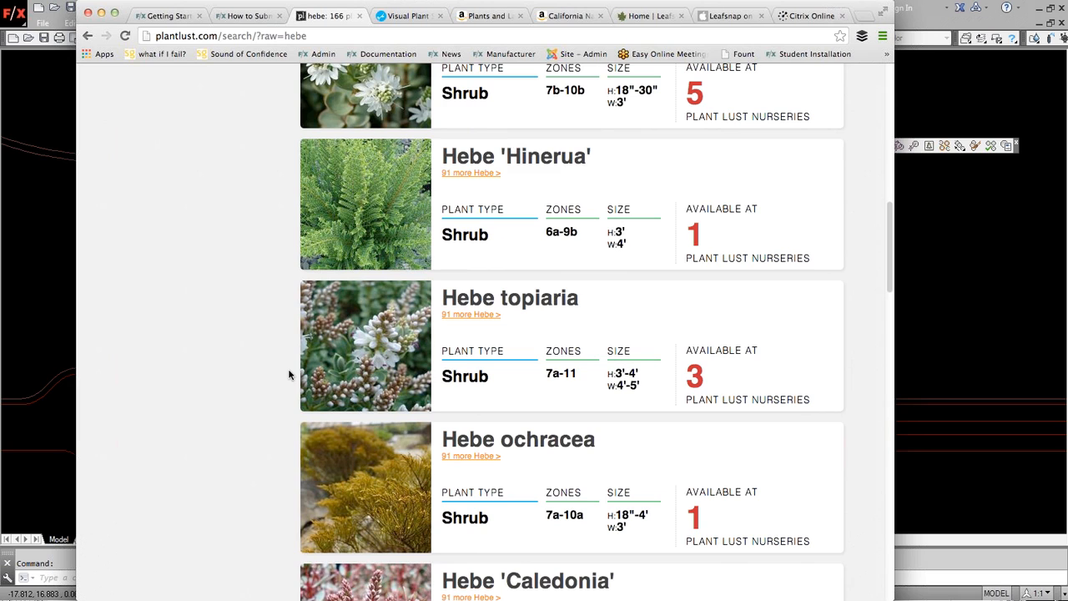
scroll(334, 375, up, 15)
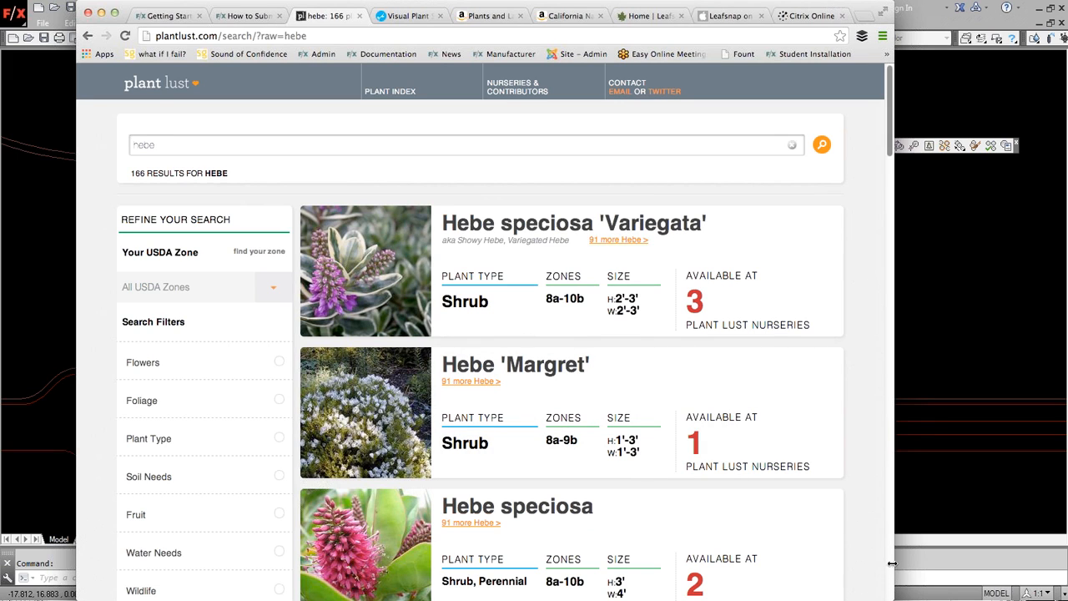
Narrow the browser window slightly and look over the Local Plant Source home page, its headline and its business types.
mouse_move(892, 563)
mouse_down()
mouse_move(292, 536)
mouse_move(869, 541)
mouse_up()
click(394, 15)
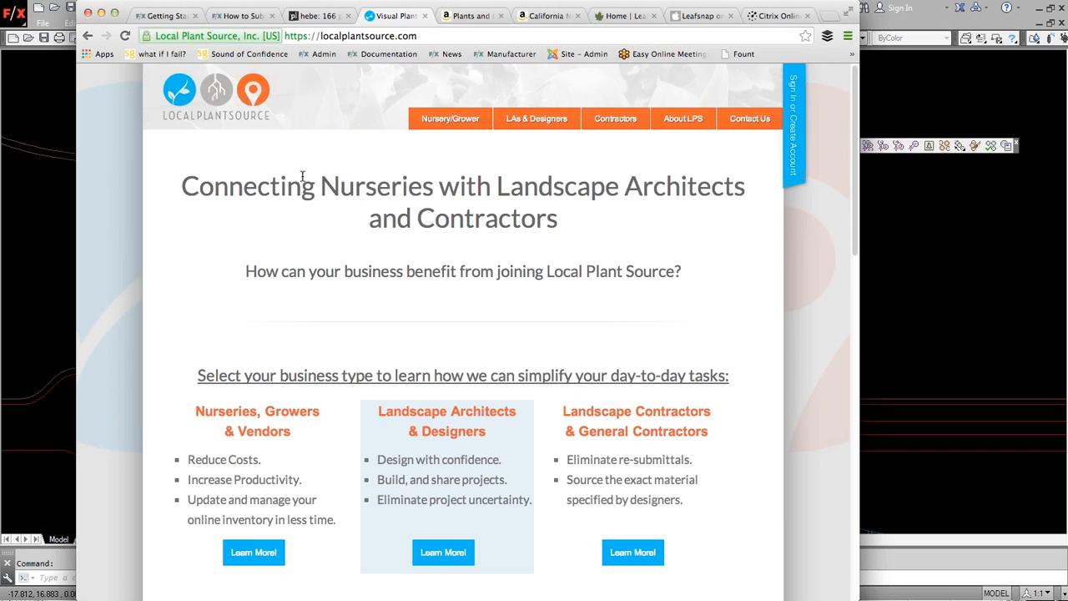
drag(182, 185, 552, 214)
click(511, 209)
scroll(222, 264, down, 3)
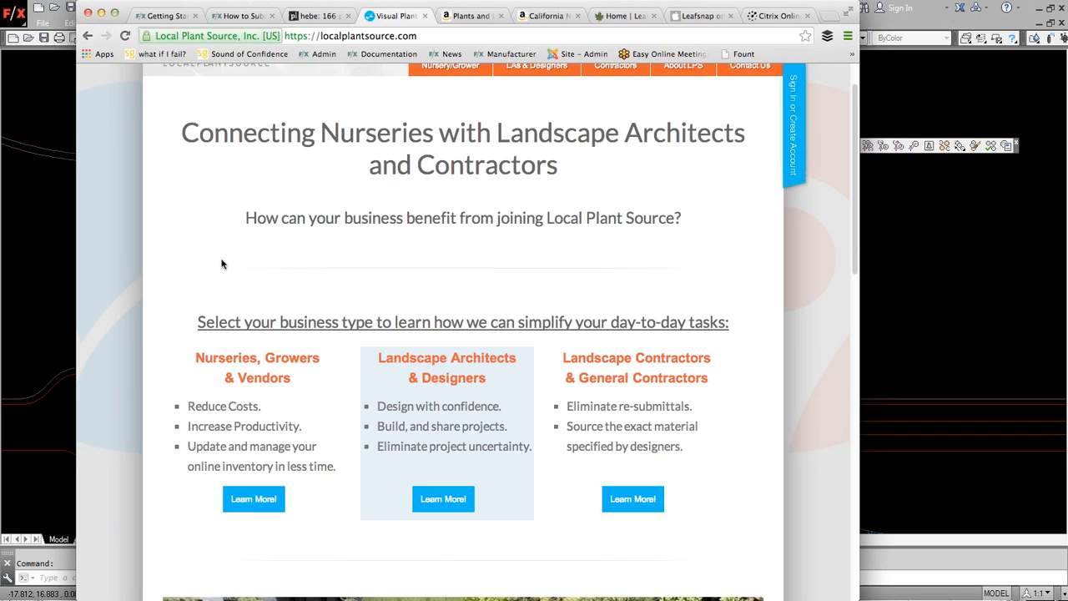
scroll(358, 270, down, 10)
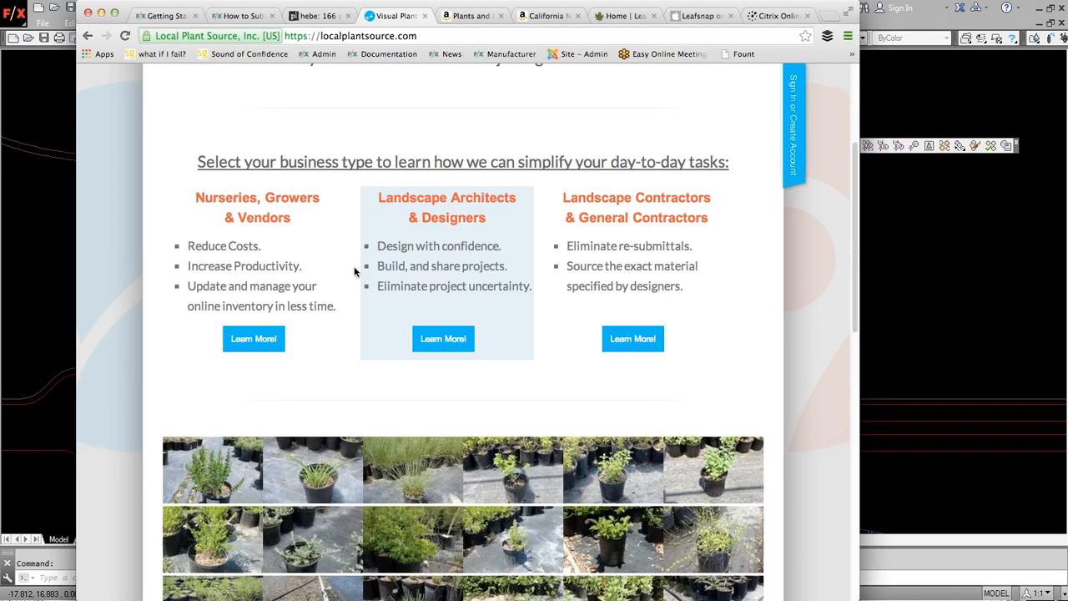
scroll(356, 269, up, 13)
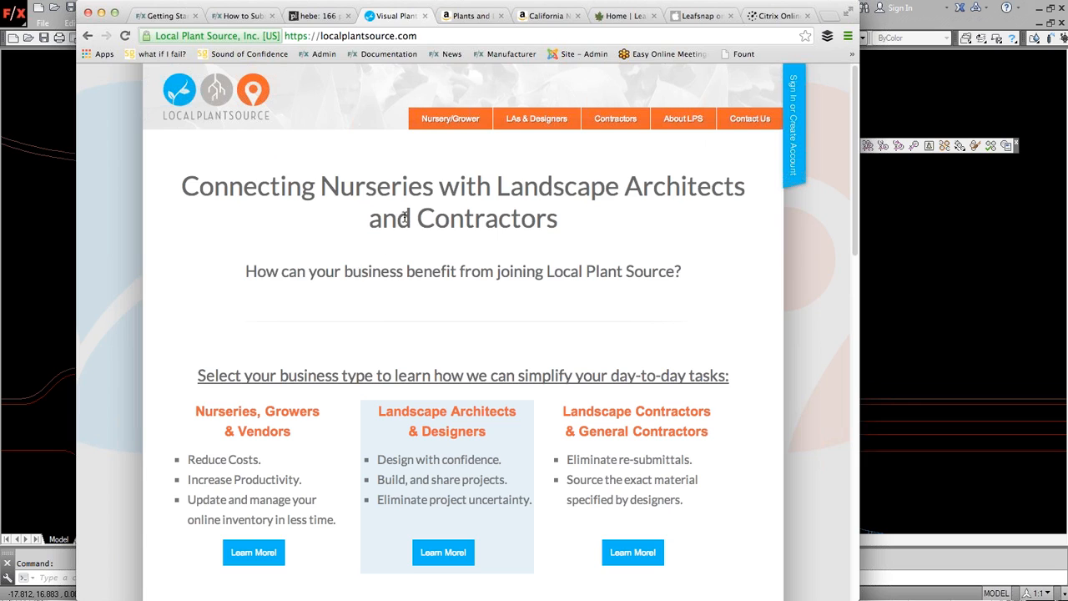
drag(185, 184, 558, 217)
click(560, 219)
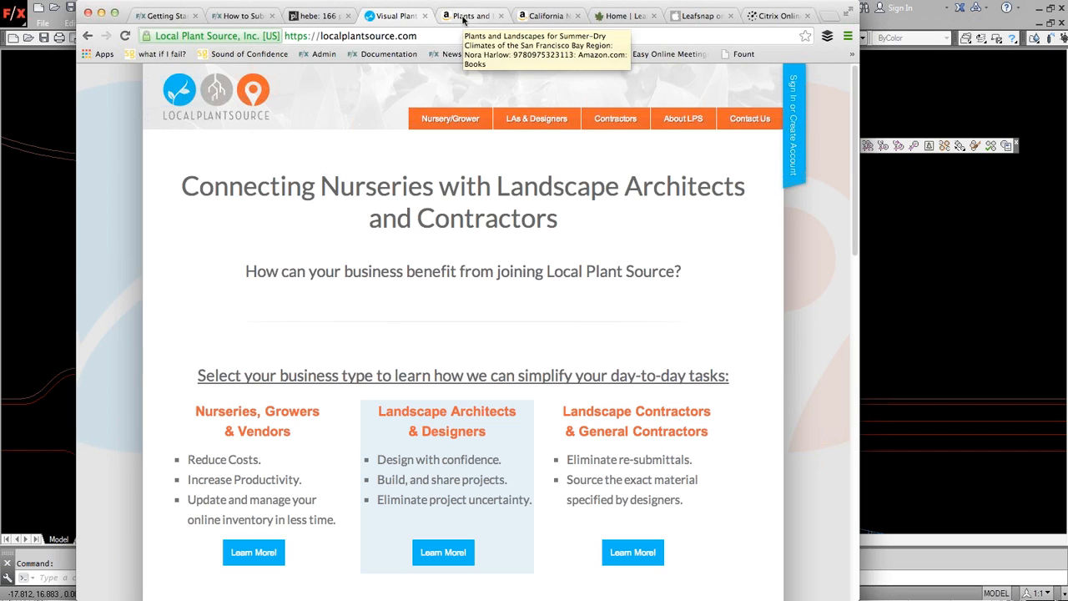
Look over the Leafsnap app's iTunes page, close its duplicate tab and return to the Leafsnap website's home page.
click(620, 17)
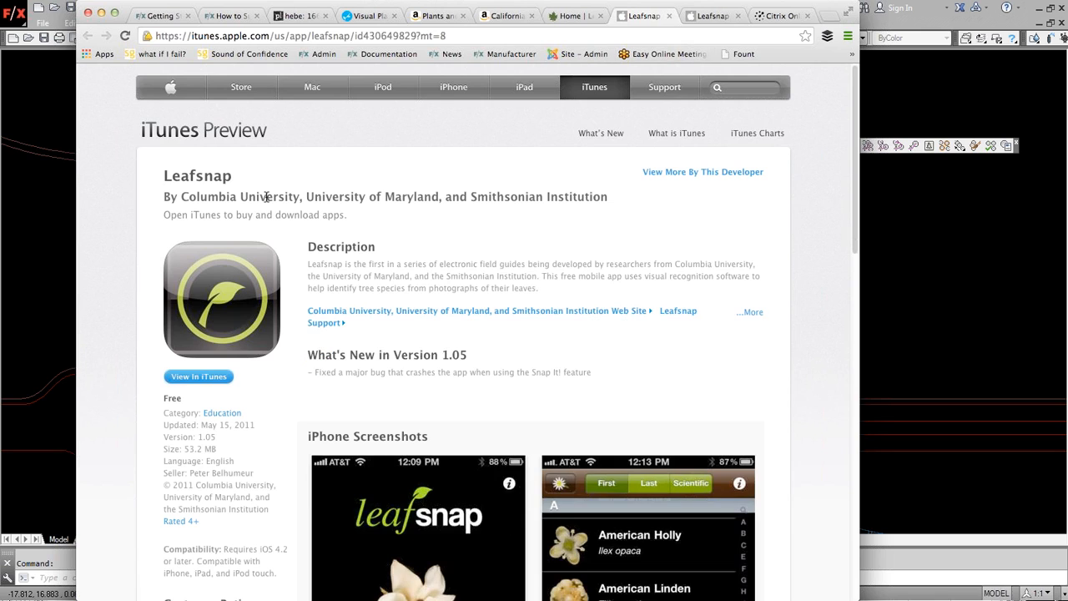
scroll(448, 327, down, 3)
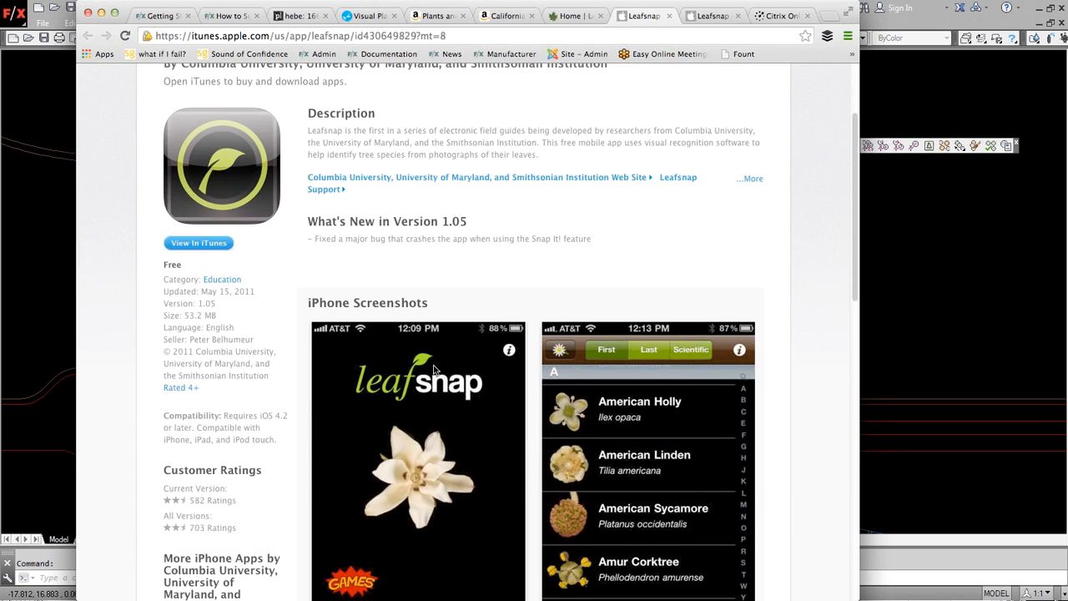
scroll(433, 370, down, 1)
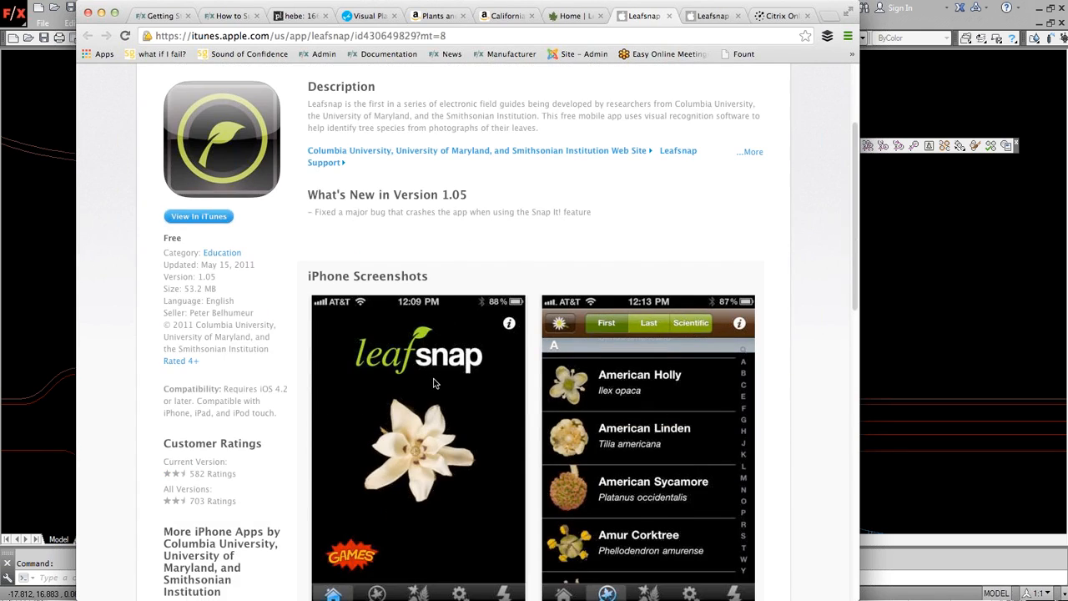
scroll(433, 383, up, 3)
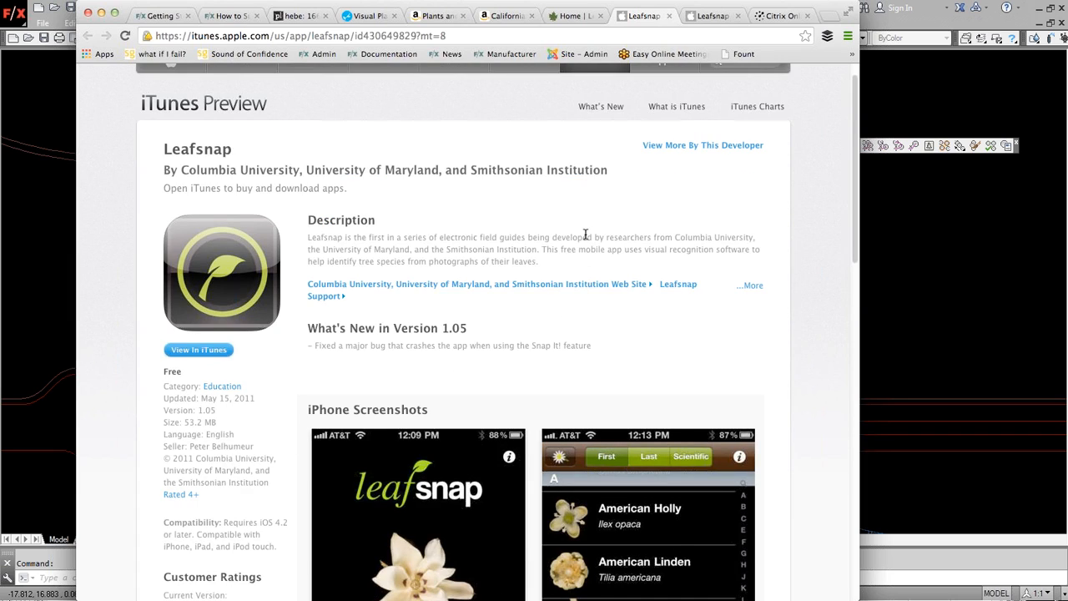
click(719, 19)
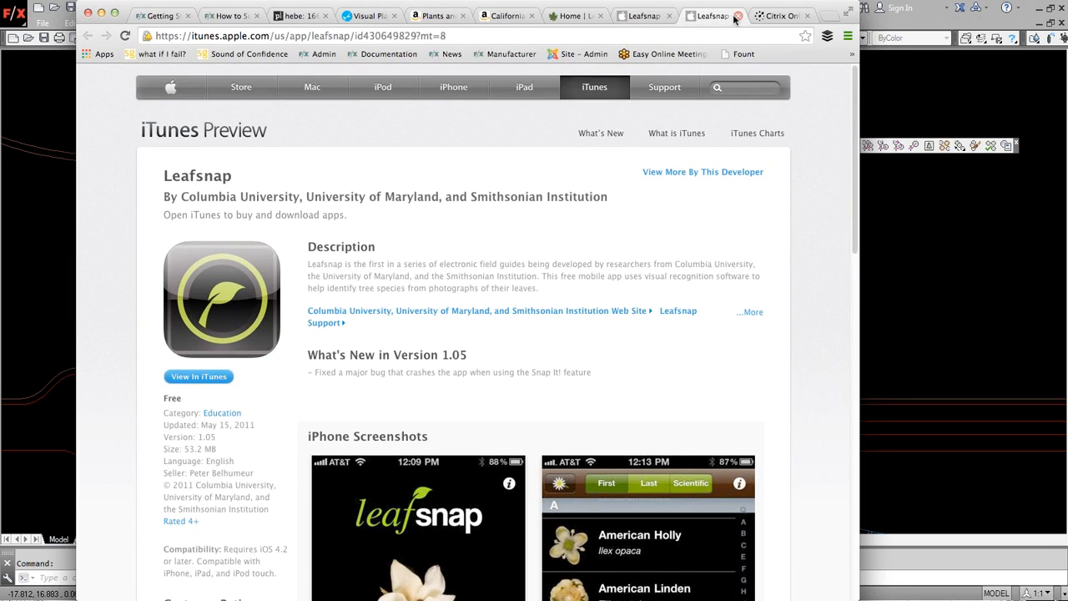
click(736, 16)
click(574, 18)
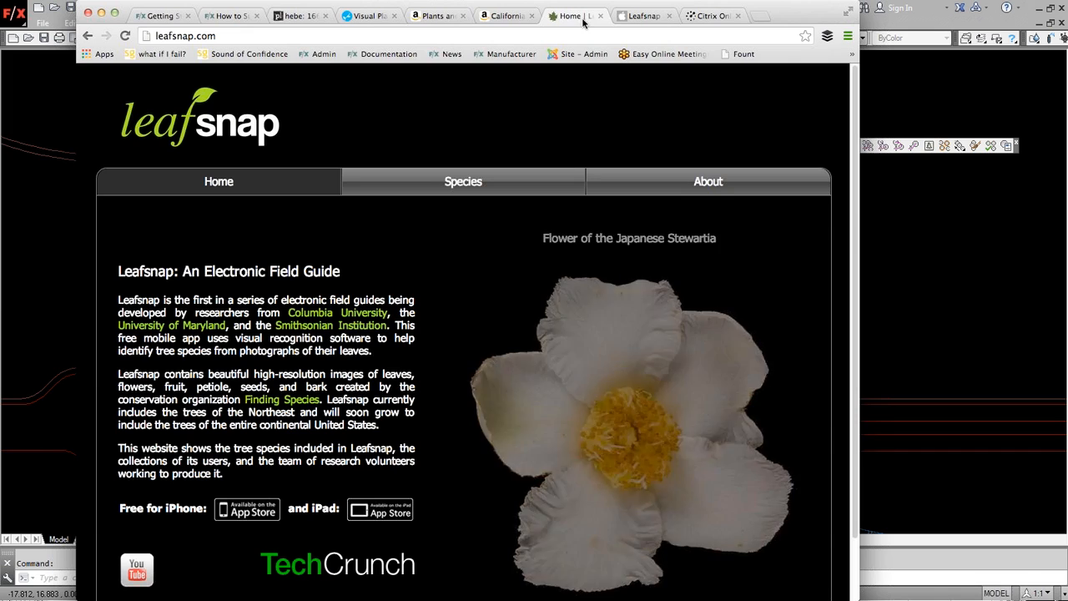
View the Amazon pages for Plants and Landscapes for Summer-Dry Climates and California Native Plants for the Garden.
click(446, 17)
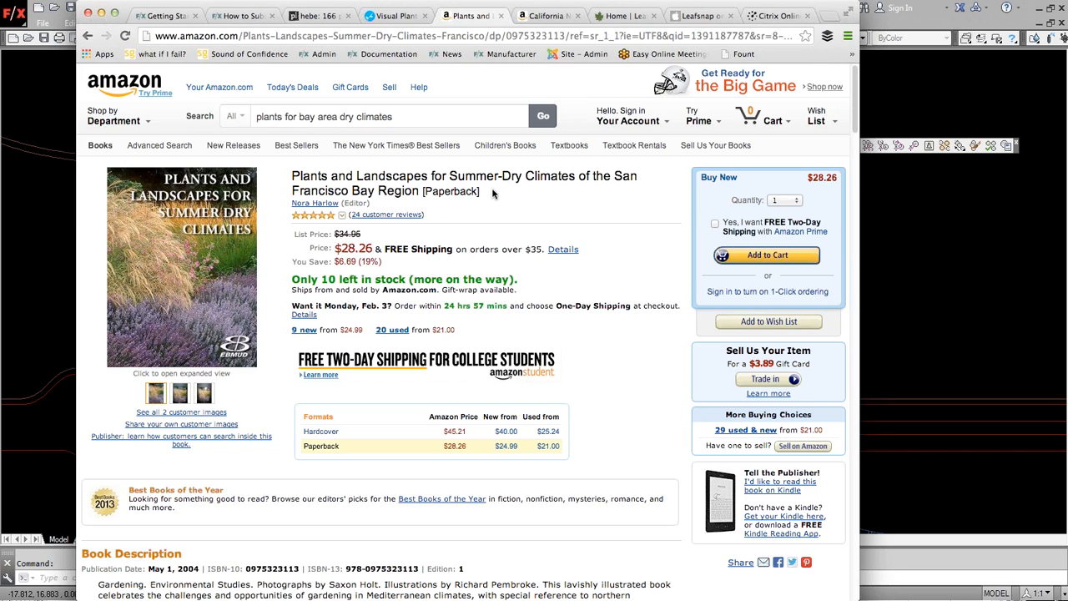
click(546, 16)
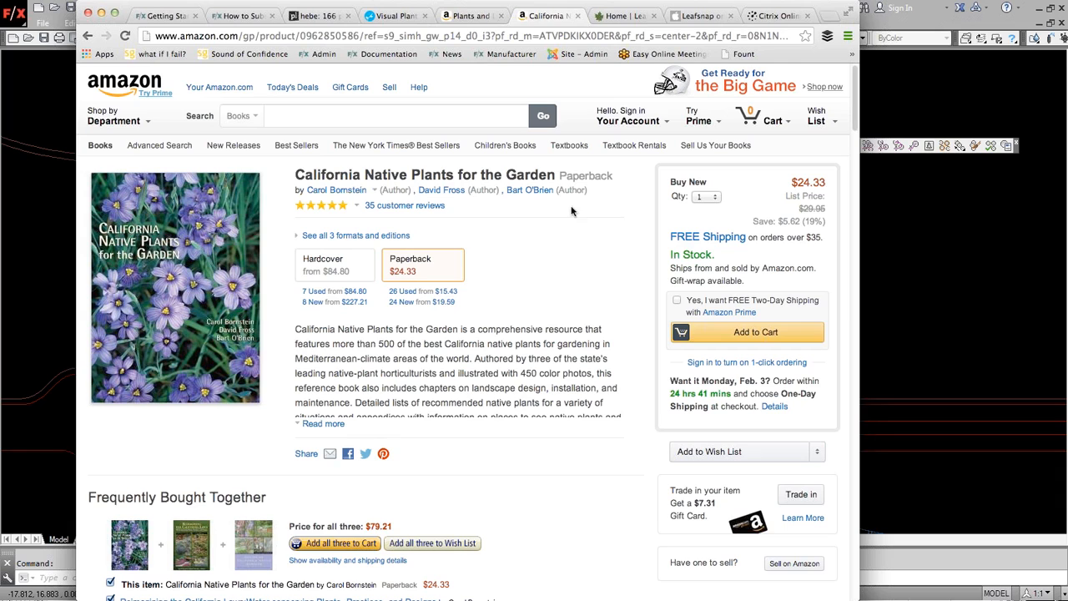
drag(338, 6, 340, 9)
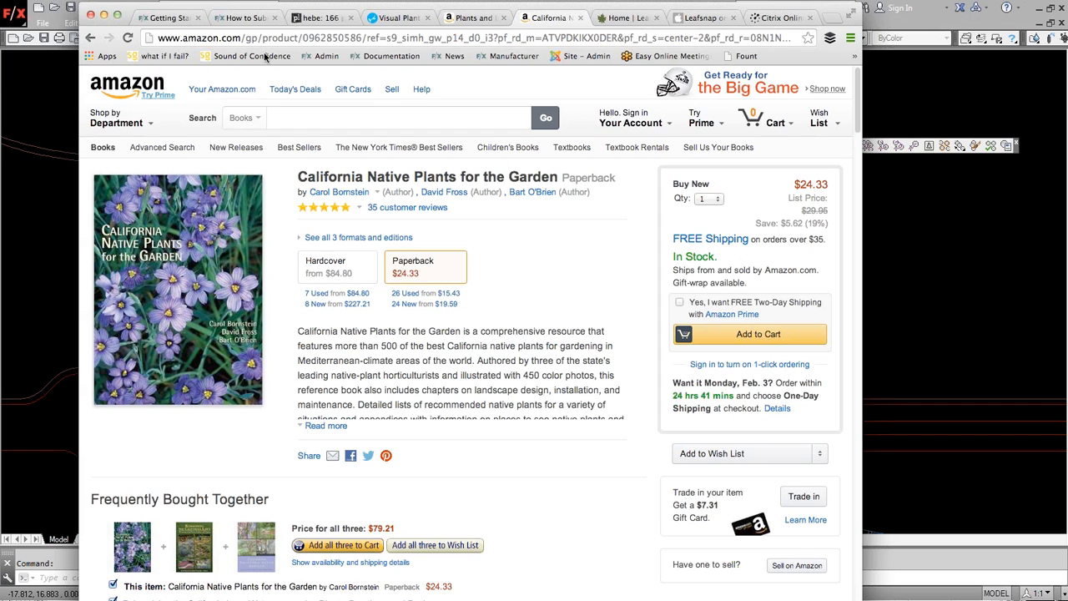
Switch back to F/X CAD and look over the planting around the building in the master plan's model space.
click(30, 421)
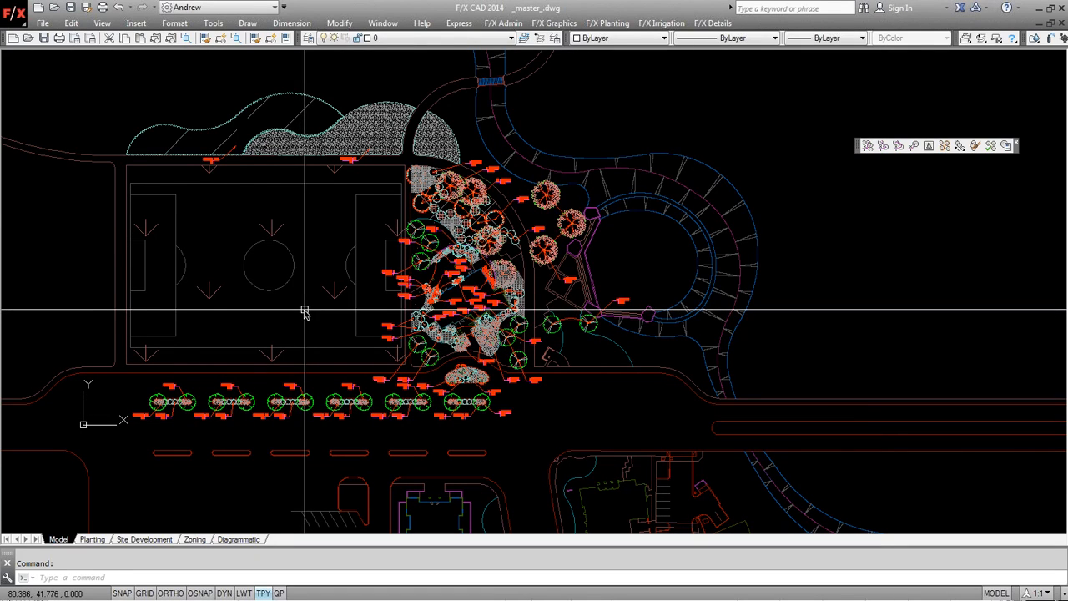
scroll(305, 311, up, 5)
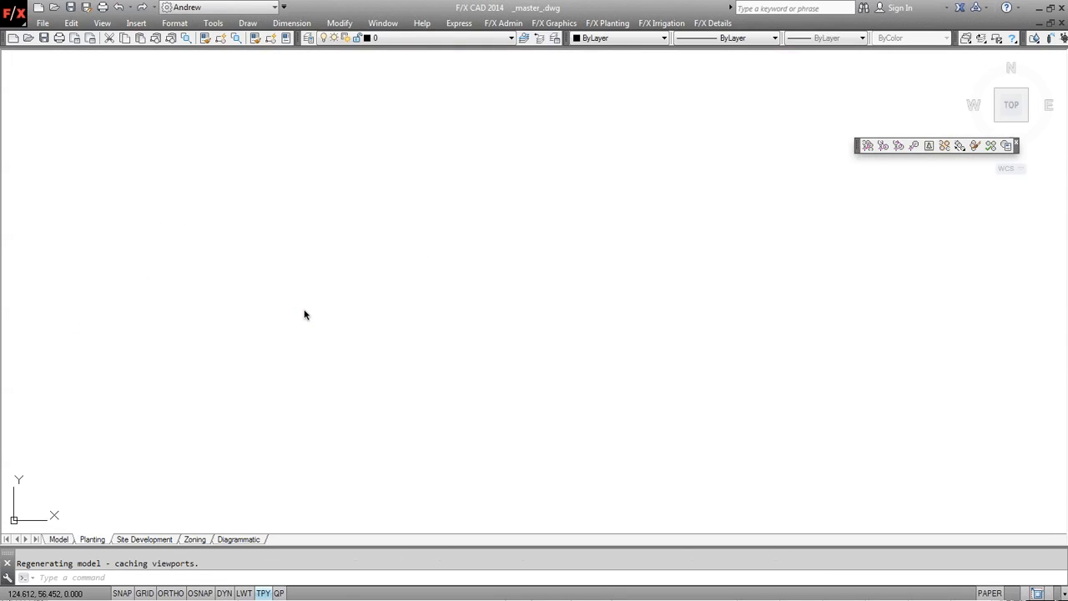
key(ctrl+z)
scroll(305, 311, down, 5)
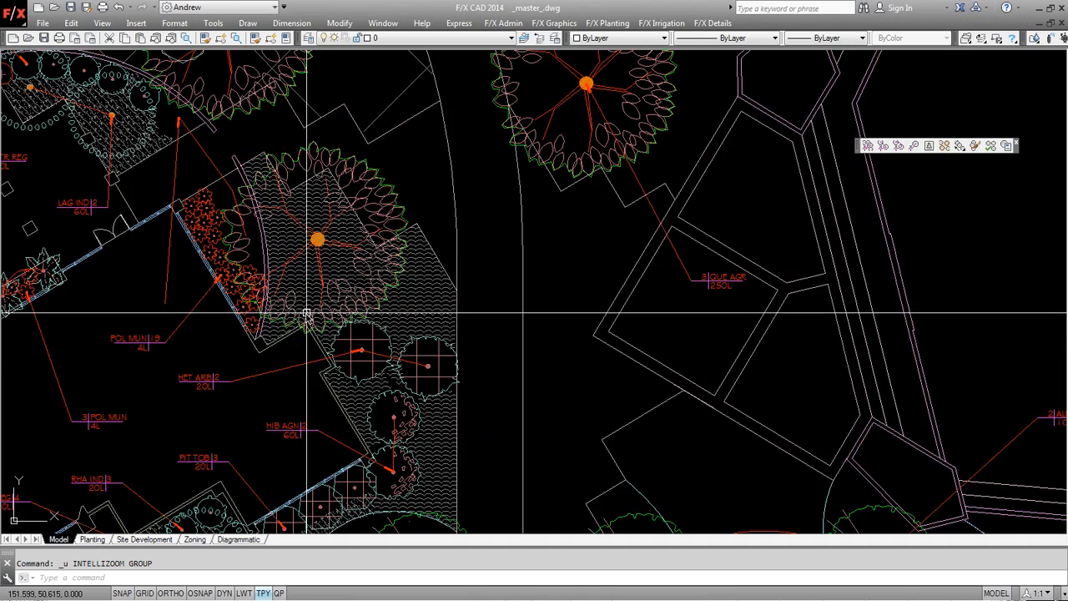
scroll(307, 319, down, 3)
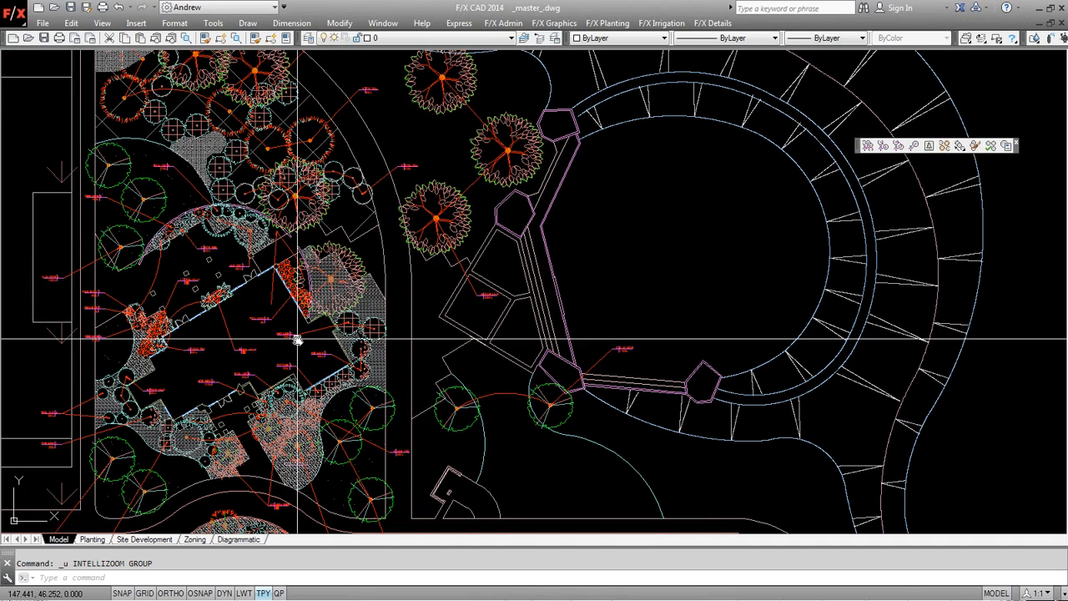